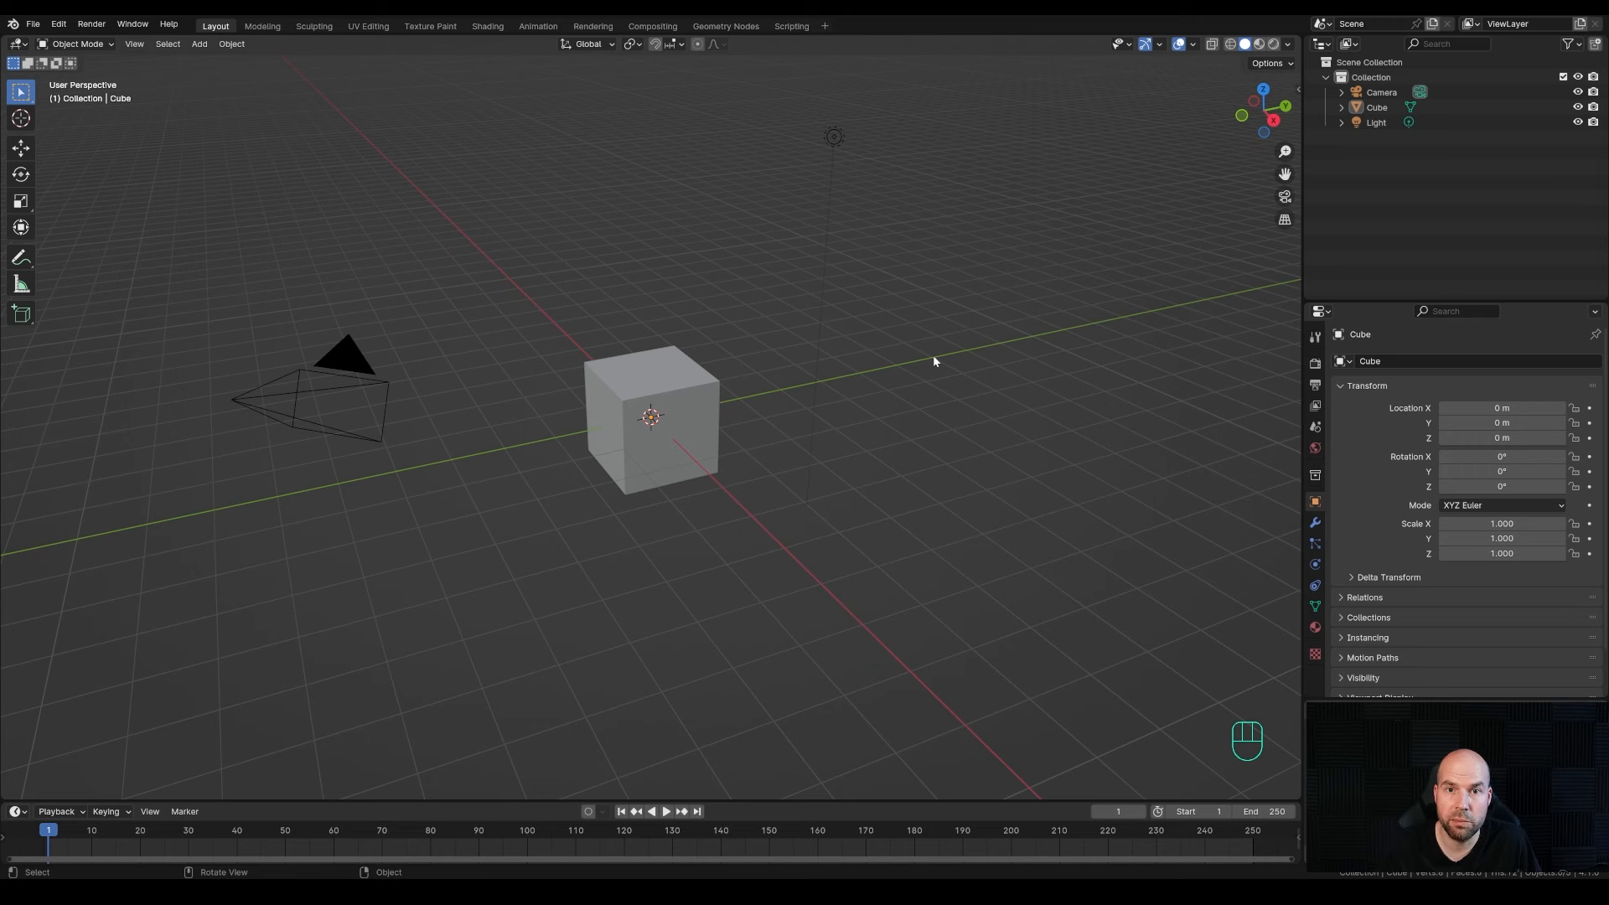
# - Delete the default cube and light from the scene
pyautogui.moveTo(518, 88); pyautogui.dragTo(953, 603)
pyautogui.press('x')
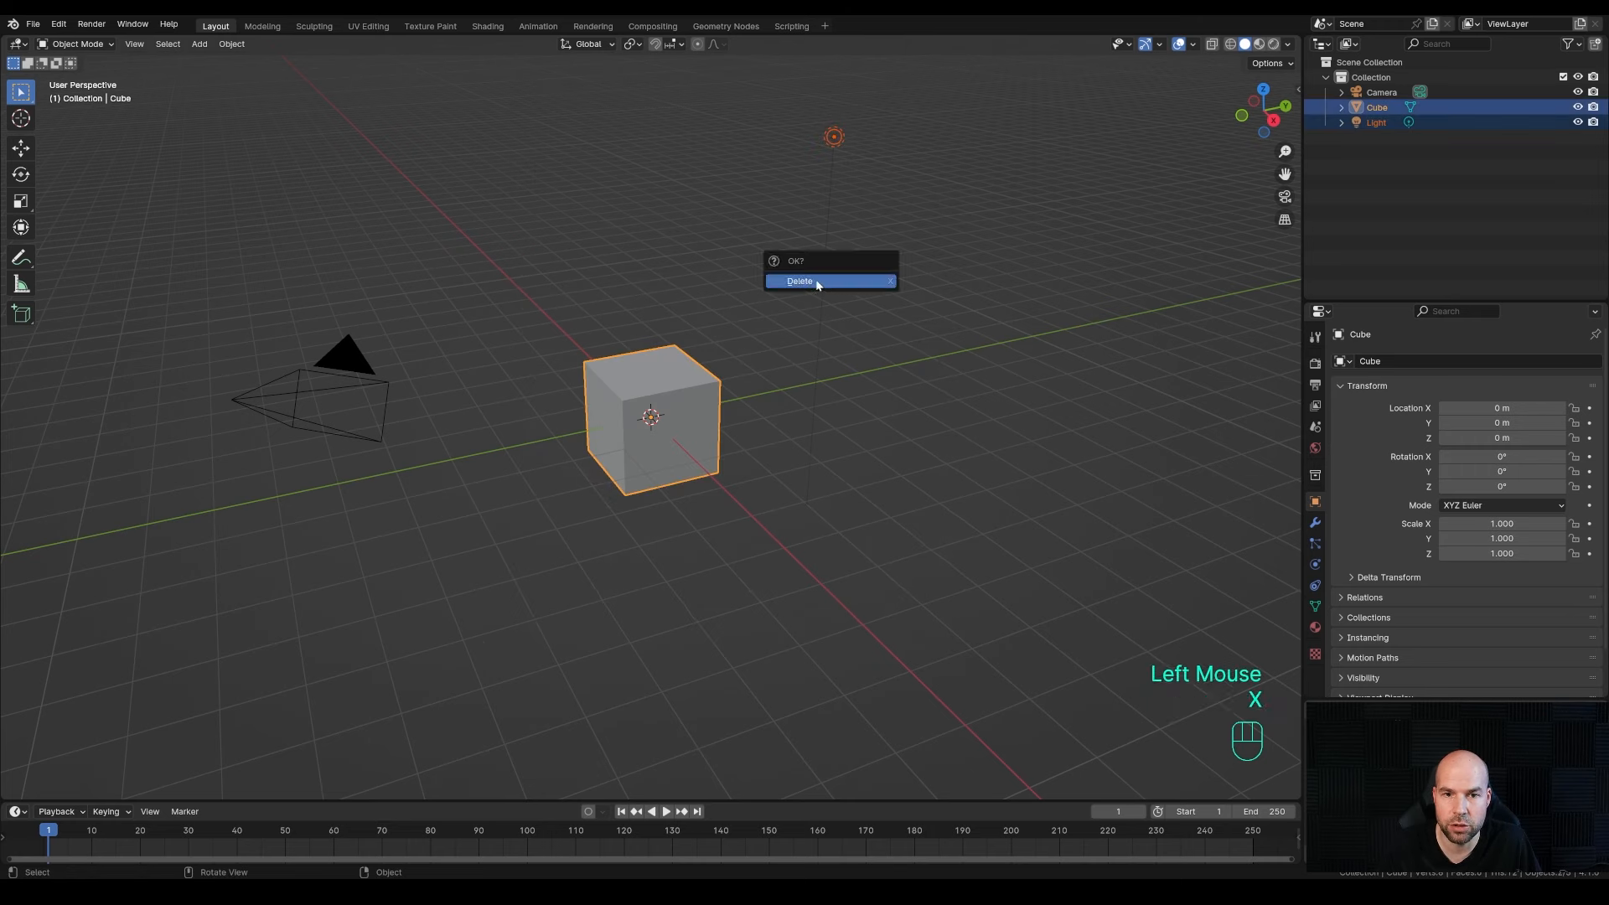
pyautogui.click(816, 281)
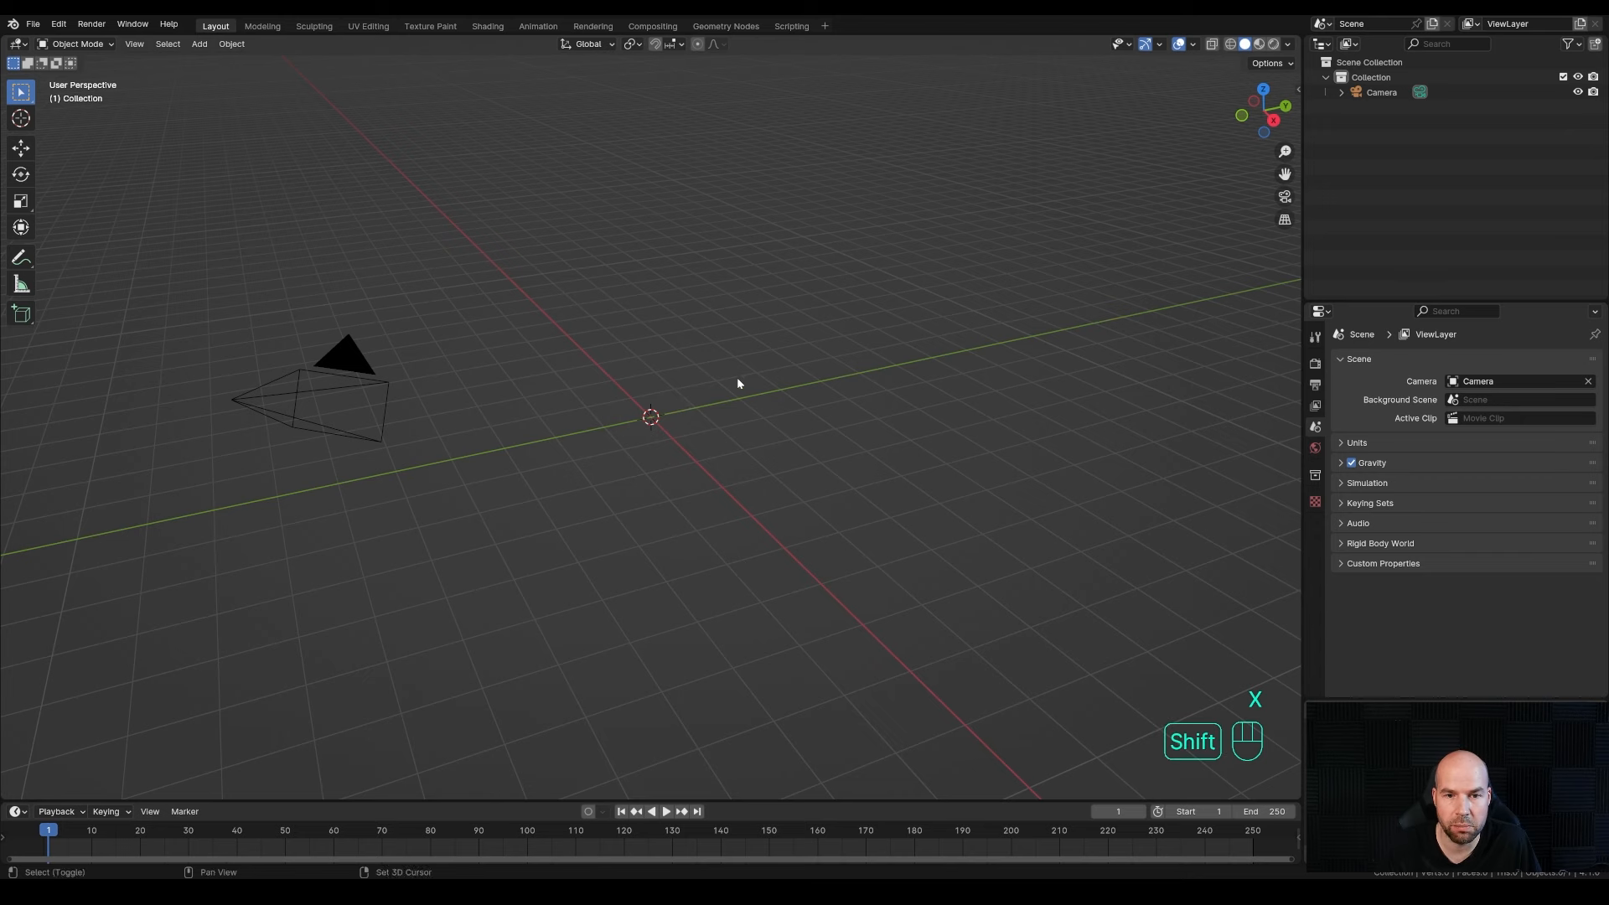
# - Add a mesh plane at the world origin
pyautogui.hotkey('shift', 'a')
pyautogui.moveTo(732, 401)
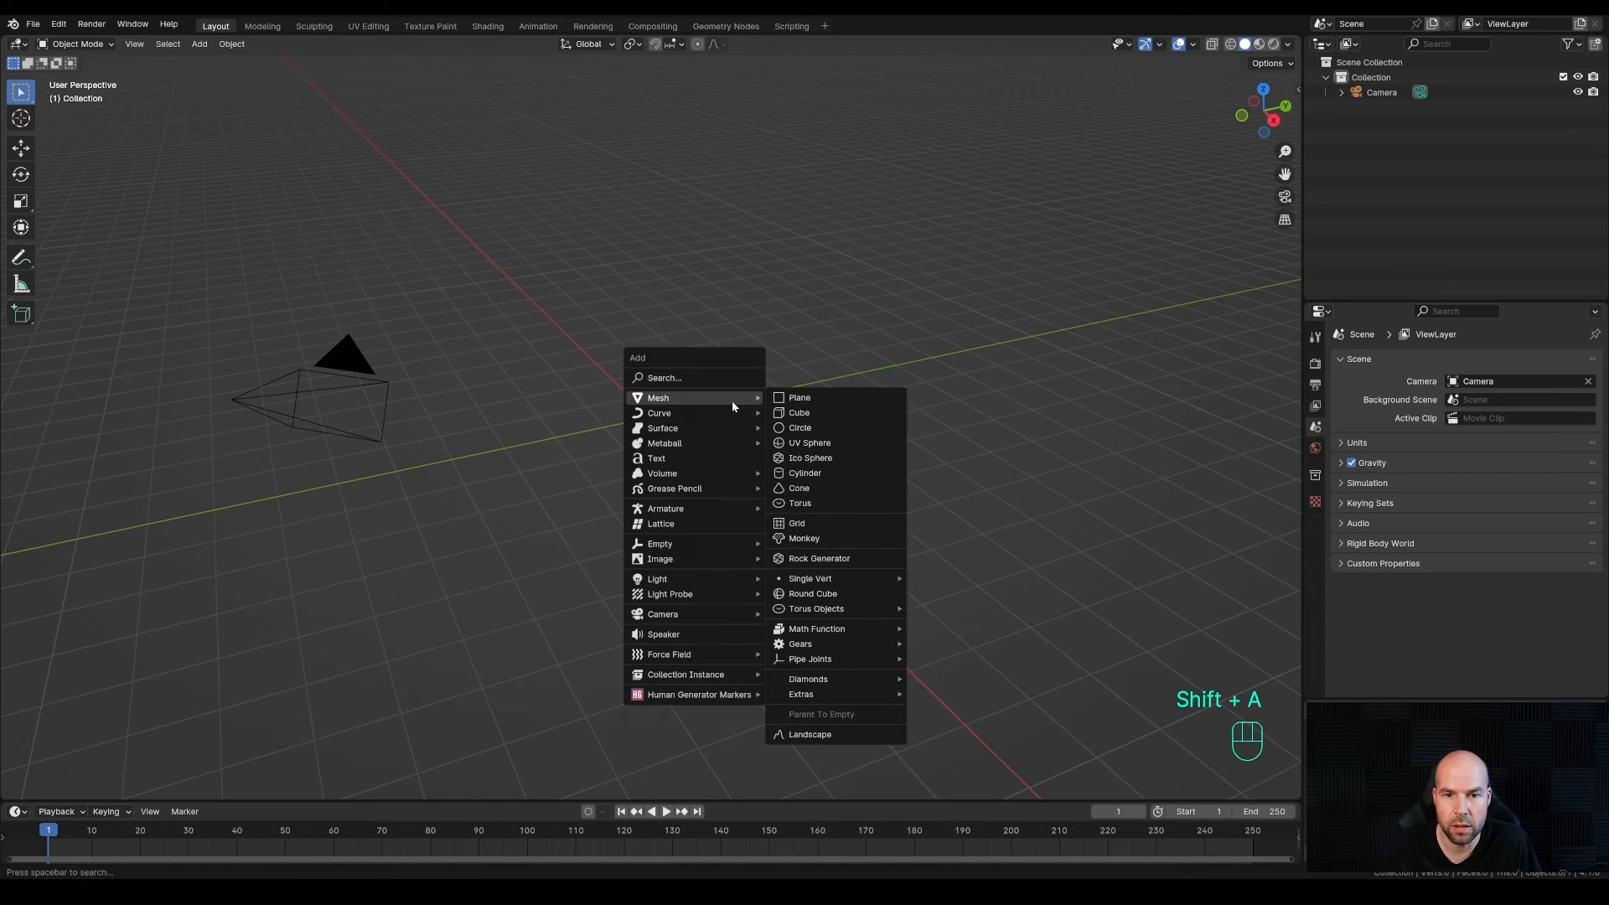
pyautogui.click(796, 398)
pyautogui.moveTo(746, 392); pyautogui.dragTo(775, 381, button='middle')
# - In Edit Mode, rotate the whole plane 90 degrees around the Y axis so it stands upright
pyautogui.press('Tab')
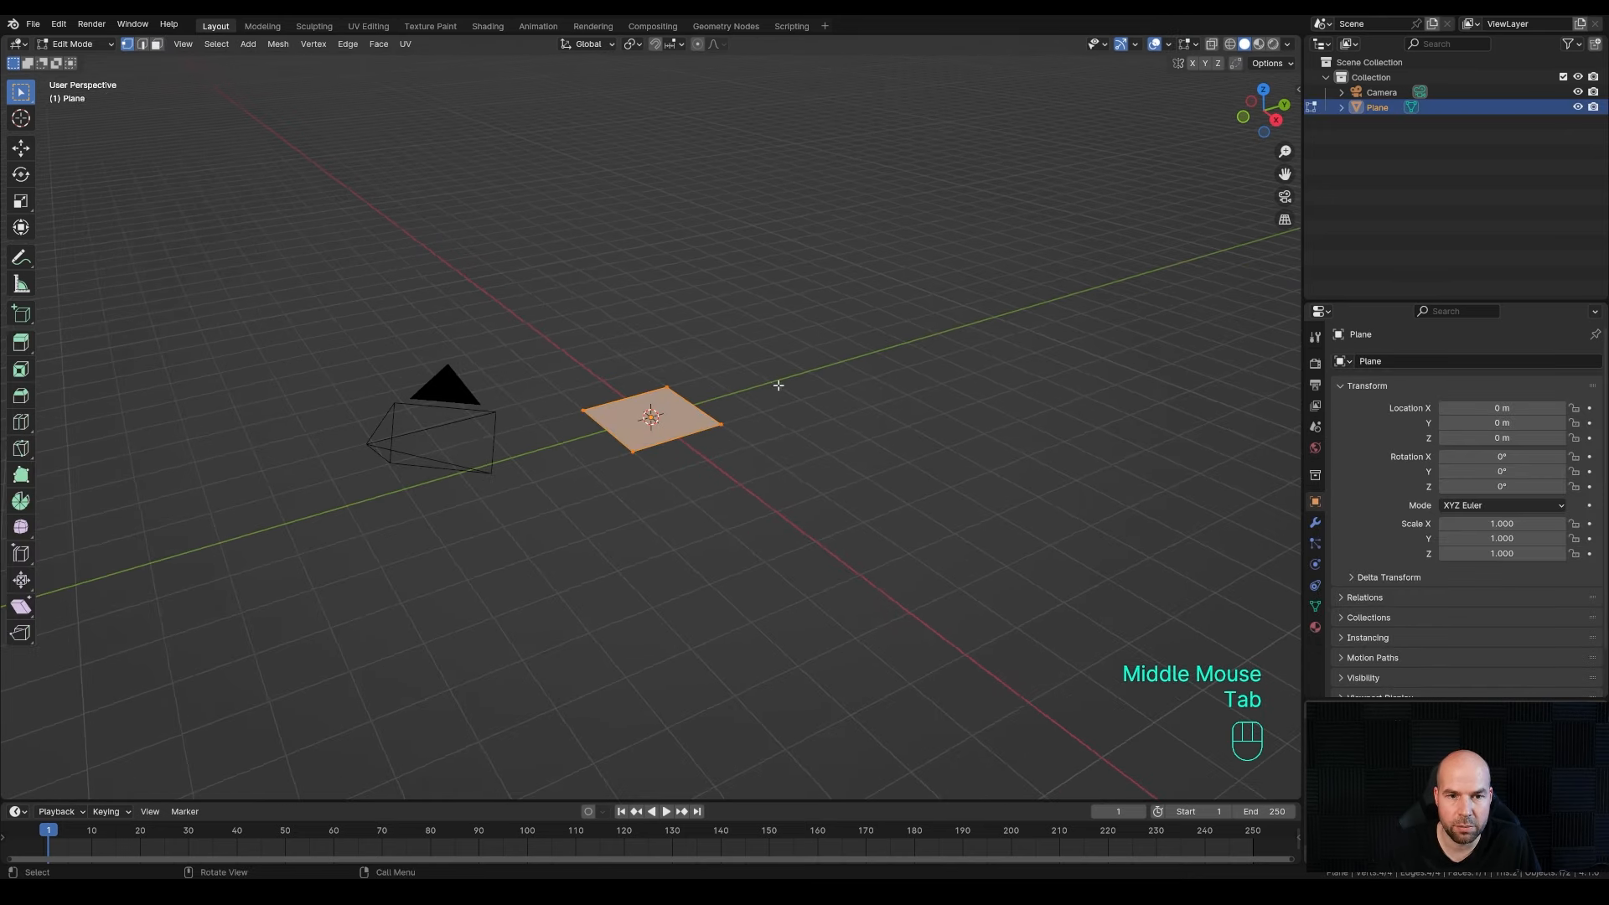
pyautogui.press('r')
pyautogui.press('y')
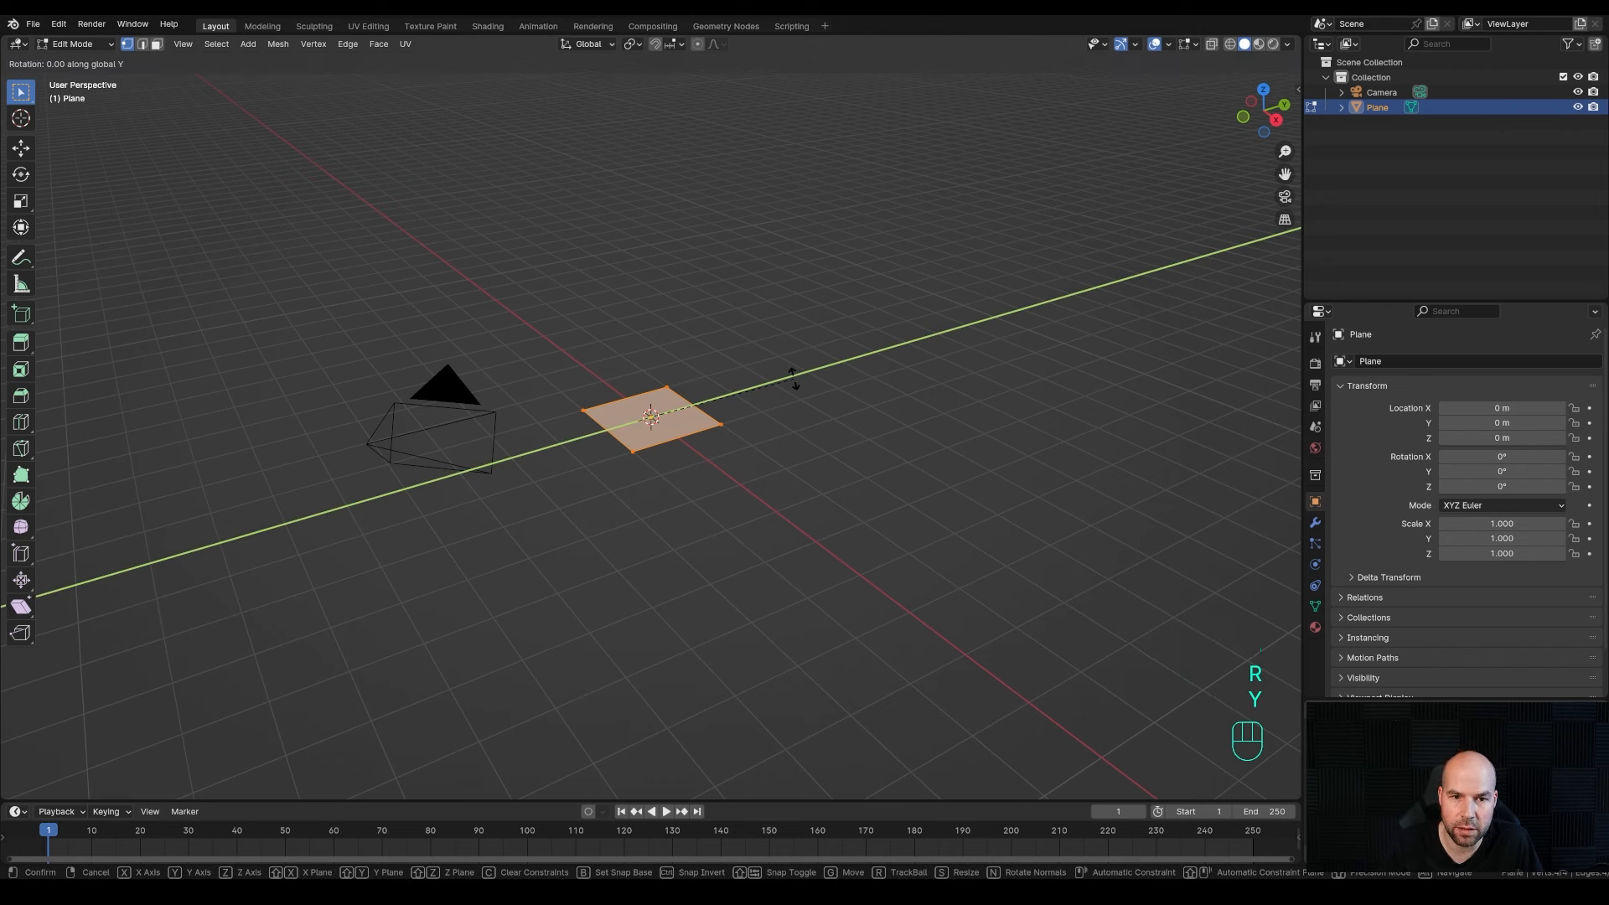
pyautogui.press('KP_9')
pyautogui.press('KP_0')
pyautogui.press('KP_Enter')
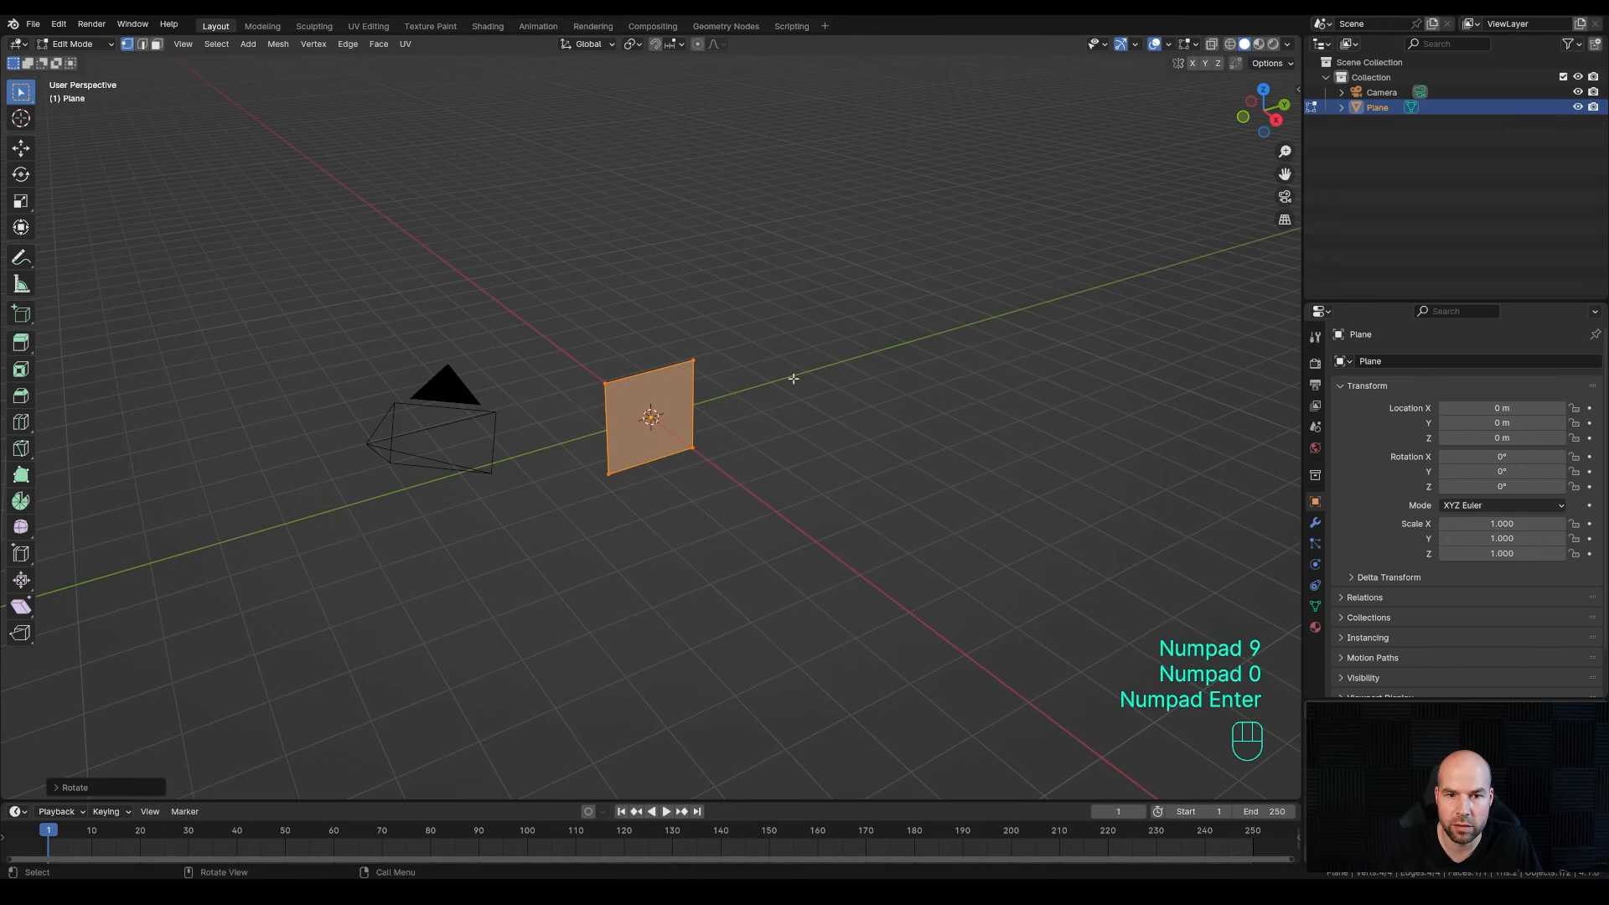
# - In the right orthographic view, move the plane's geometry about 1.9 m along negative Y and about 1.3 m up
pyautogui.press('KP_3')
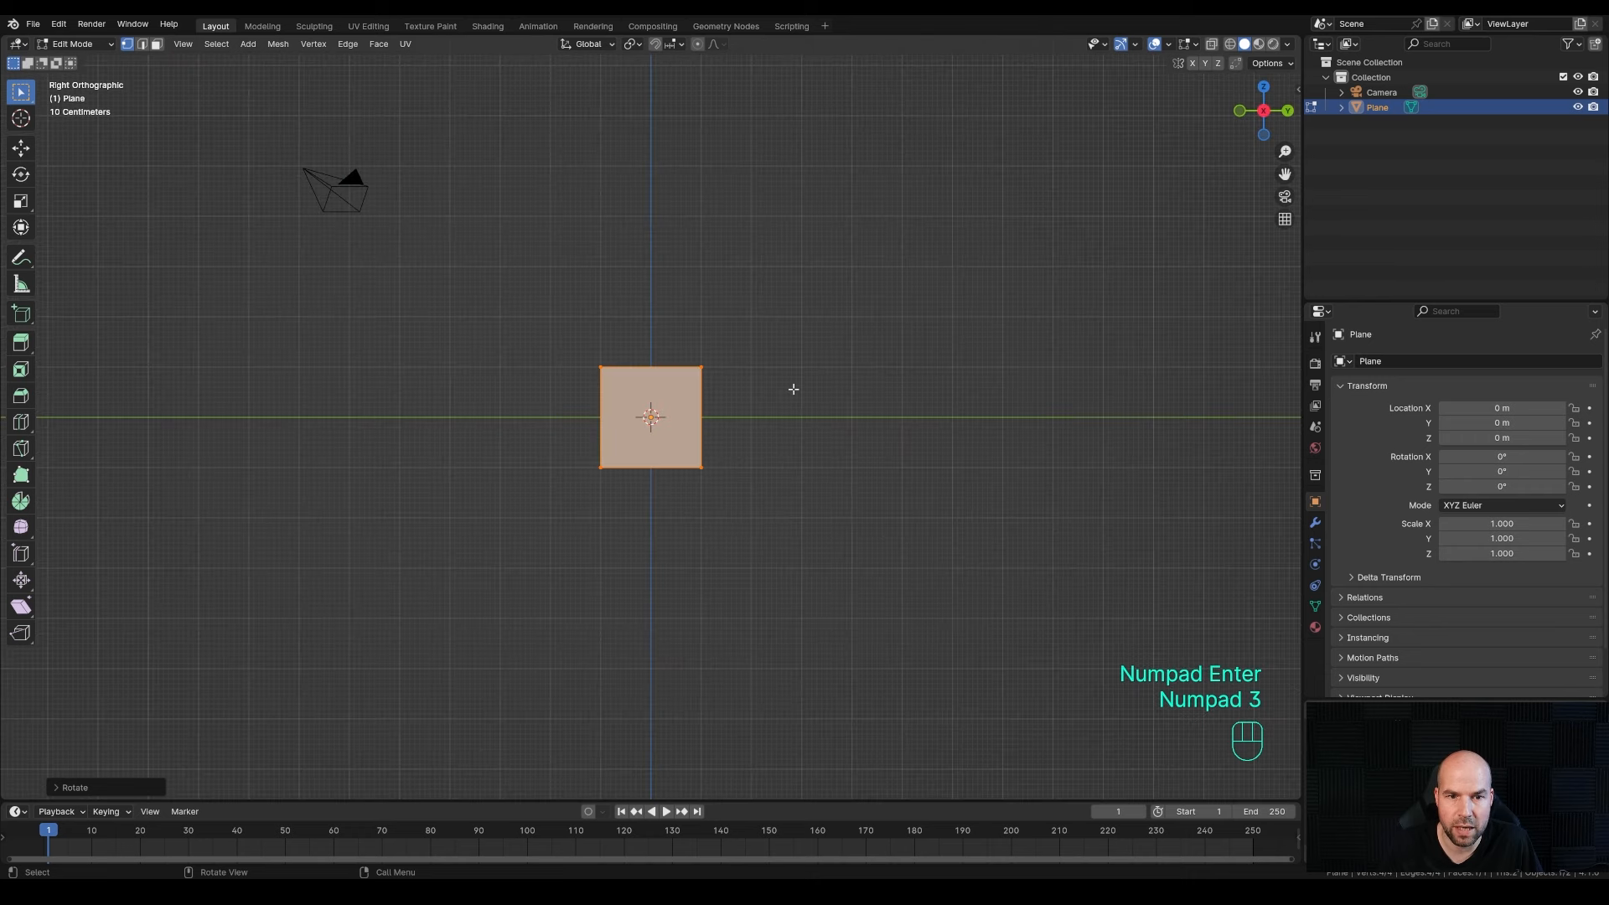
pyautogui.scroll(2, 749, 439)
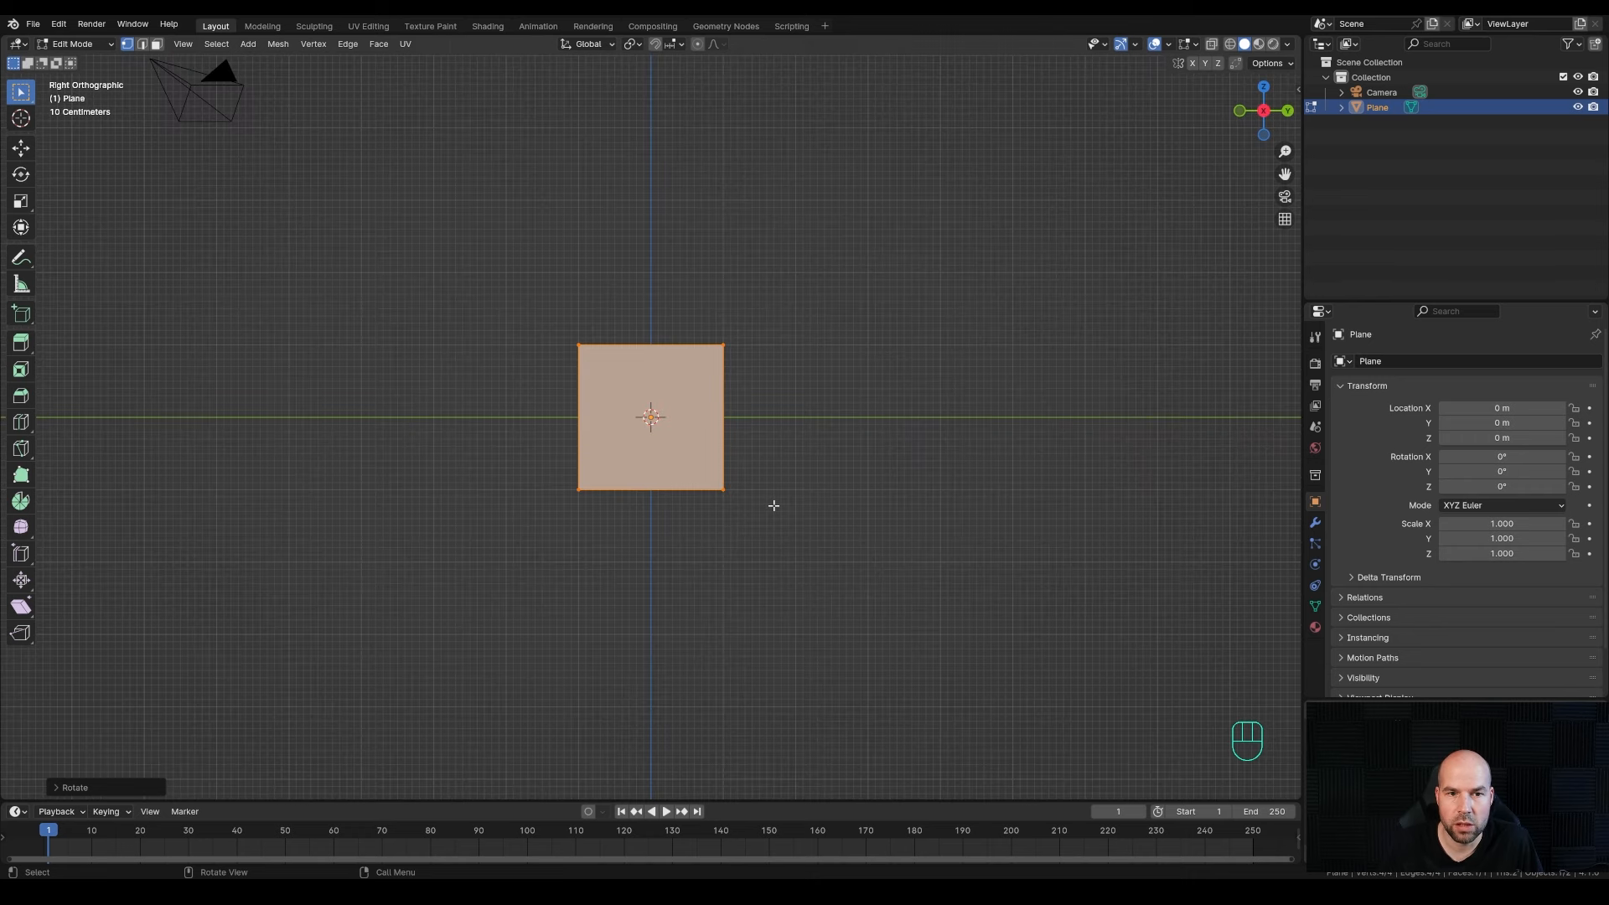
pyautogui.press('g')
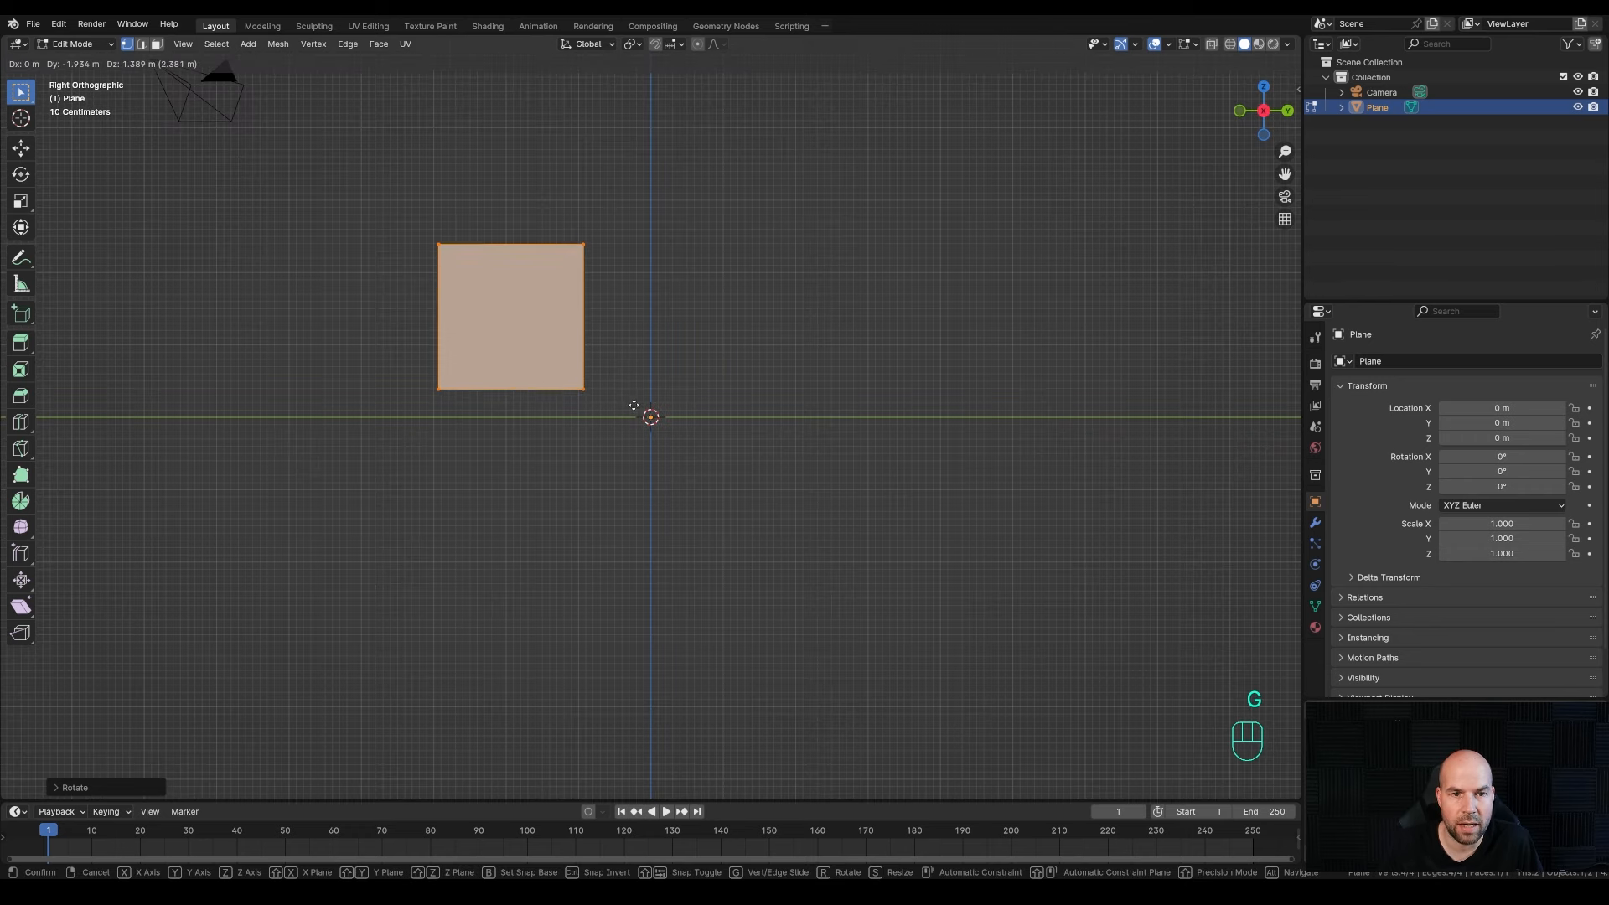
pyautogui.click(635, 411)
# - Raise the plane's bottom edge along Z by about a third of the plane's height
pyautogui.moveTo(388, 369); pyautogui.dragTo(671, 435)
pyautogui.press('g')
pyautogui.press('z')
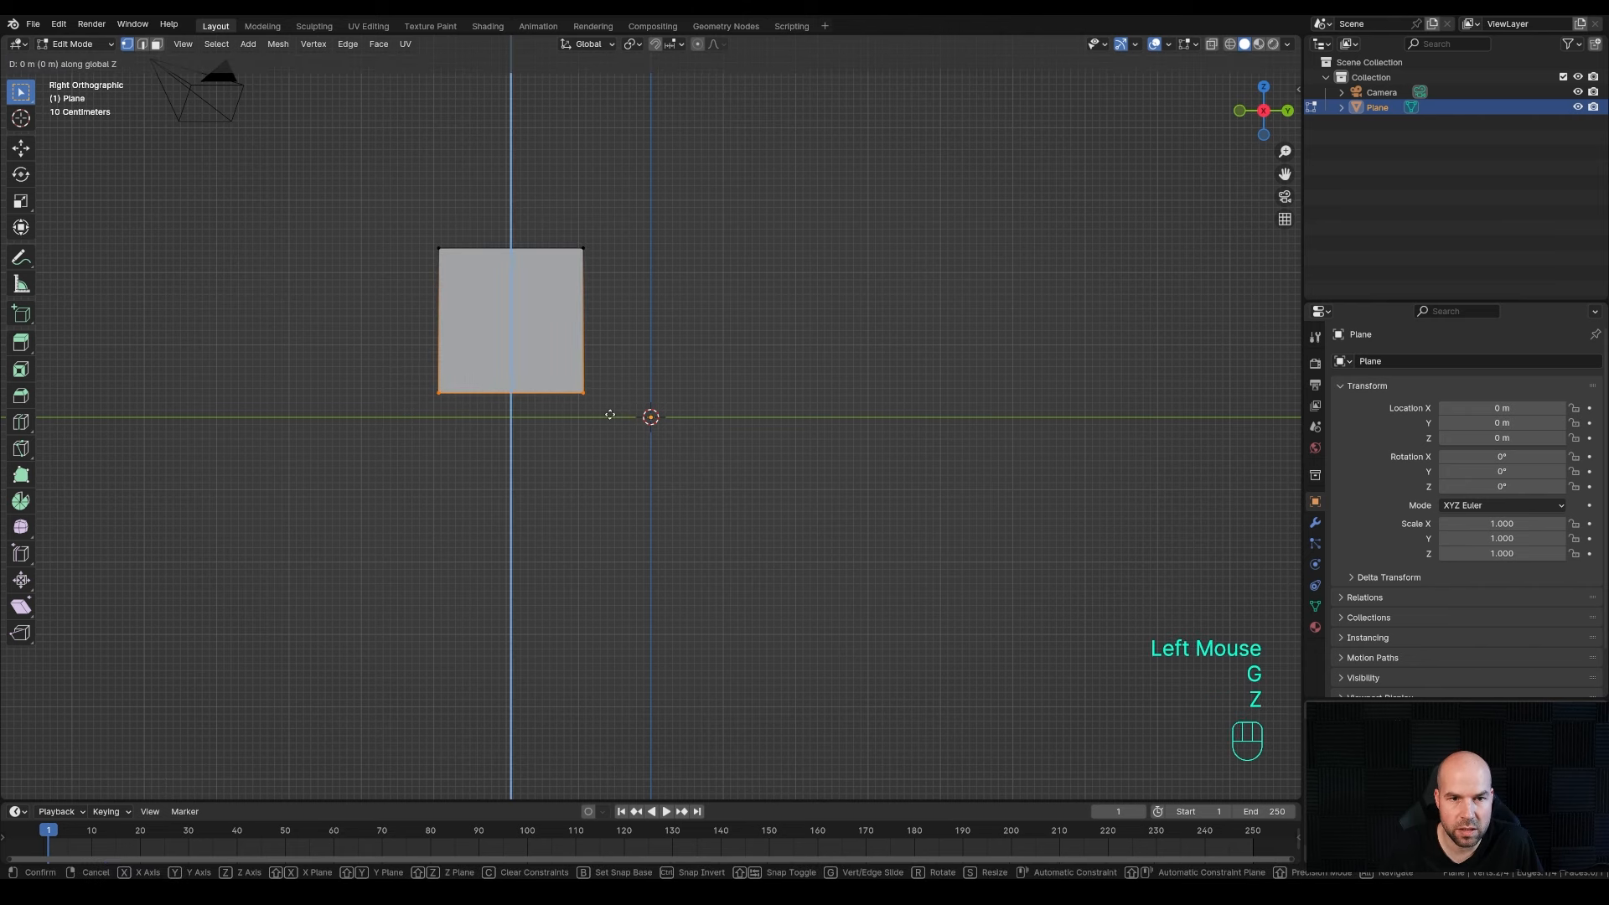
pyautogui.click(625, 365)
# - Add a vertical loop cut through the plane, slid slightly toward negative Y from the middle
pyautogui.hotkey('ctrl', 'r')
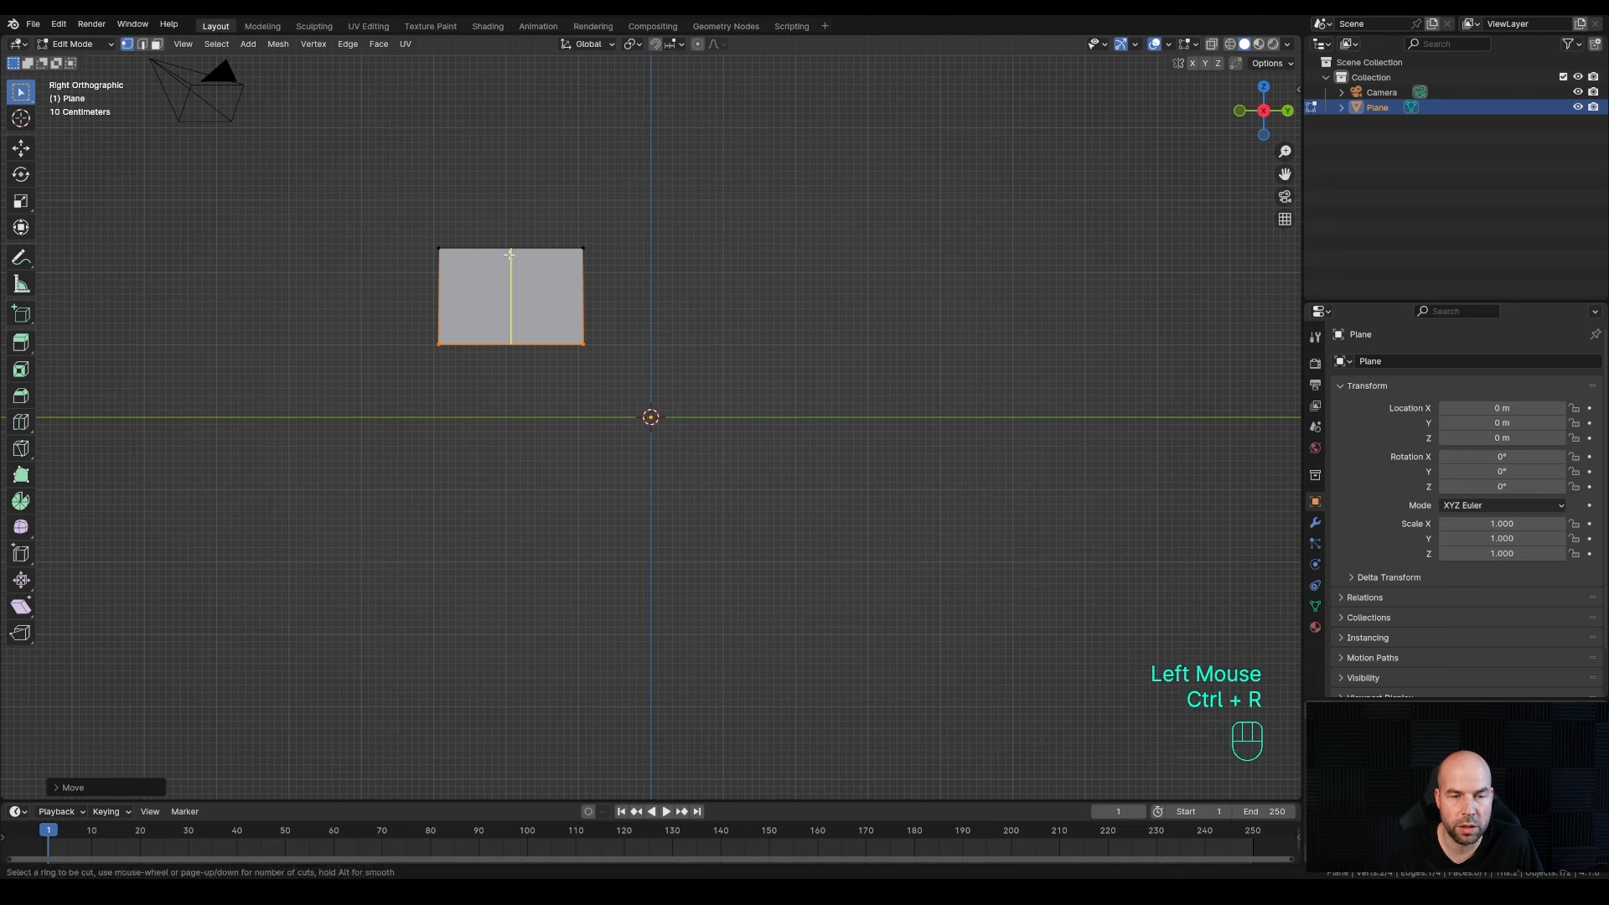
pyautogui.click(506, 254)
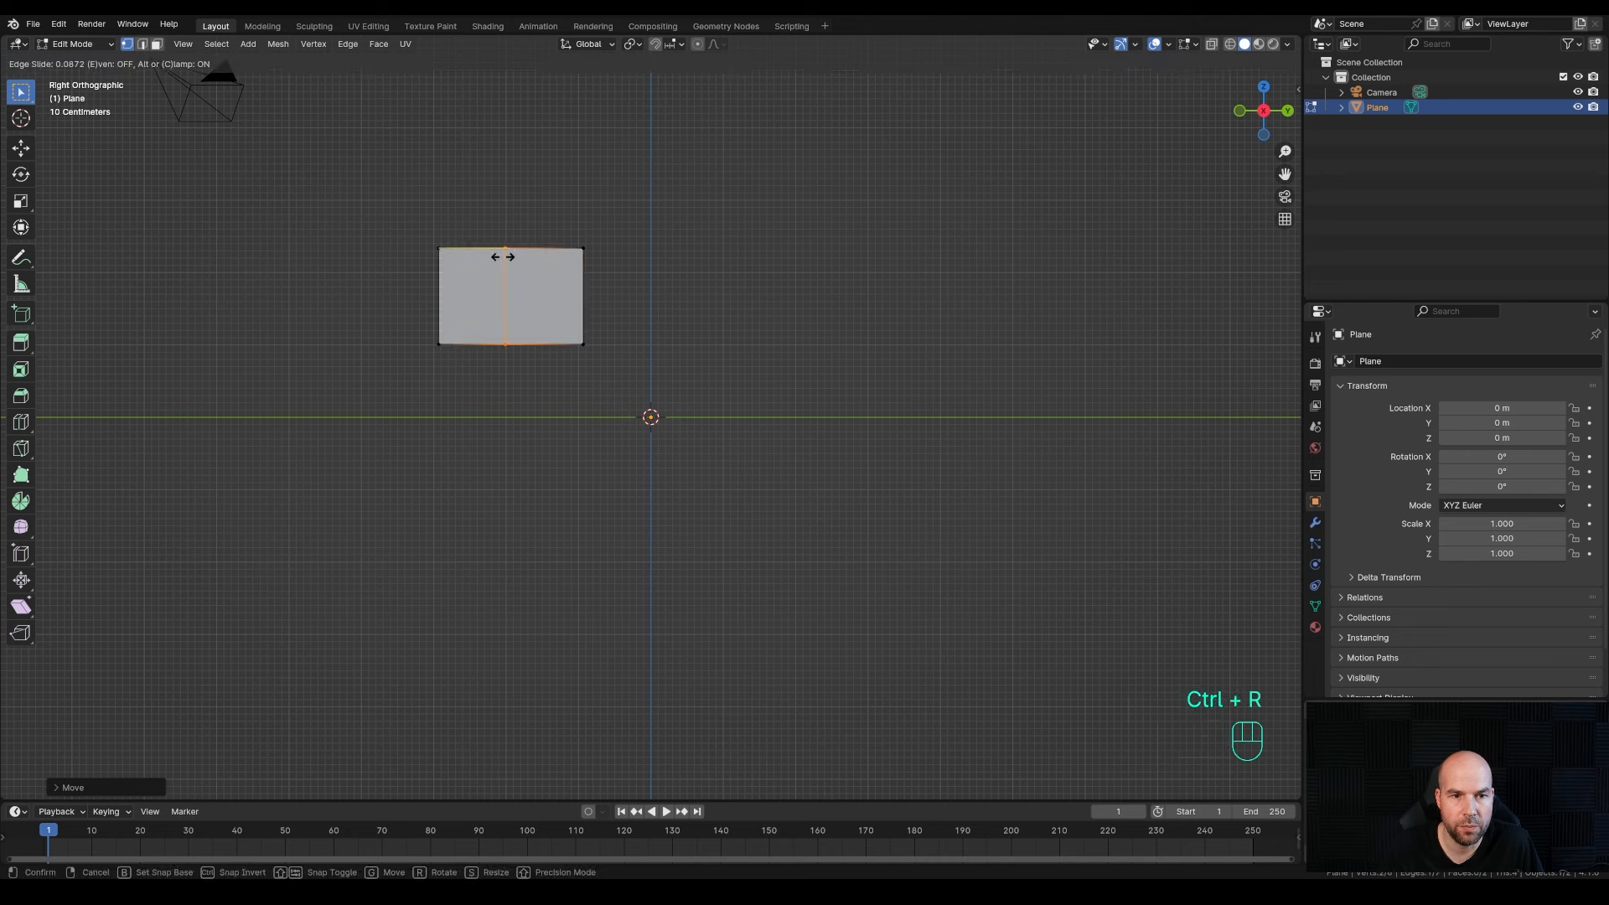
pyautogui.click(506, 257)
# - Extrude the negative-Y half of the bottom edge slightly downward and move its inner vertex toward negative Y to form a slant
pyautogui.moveTo(388, 309); pyautogui.dragTo(533, 371)
pyautogui.press('e')
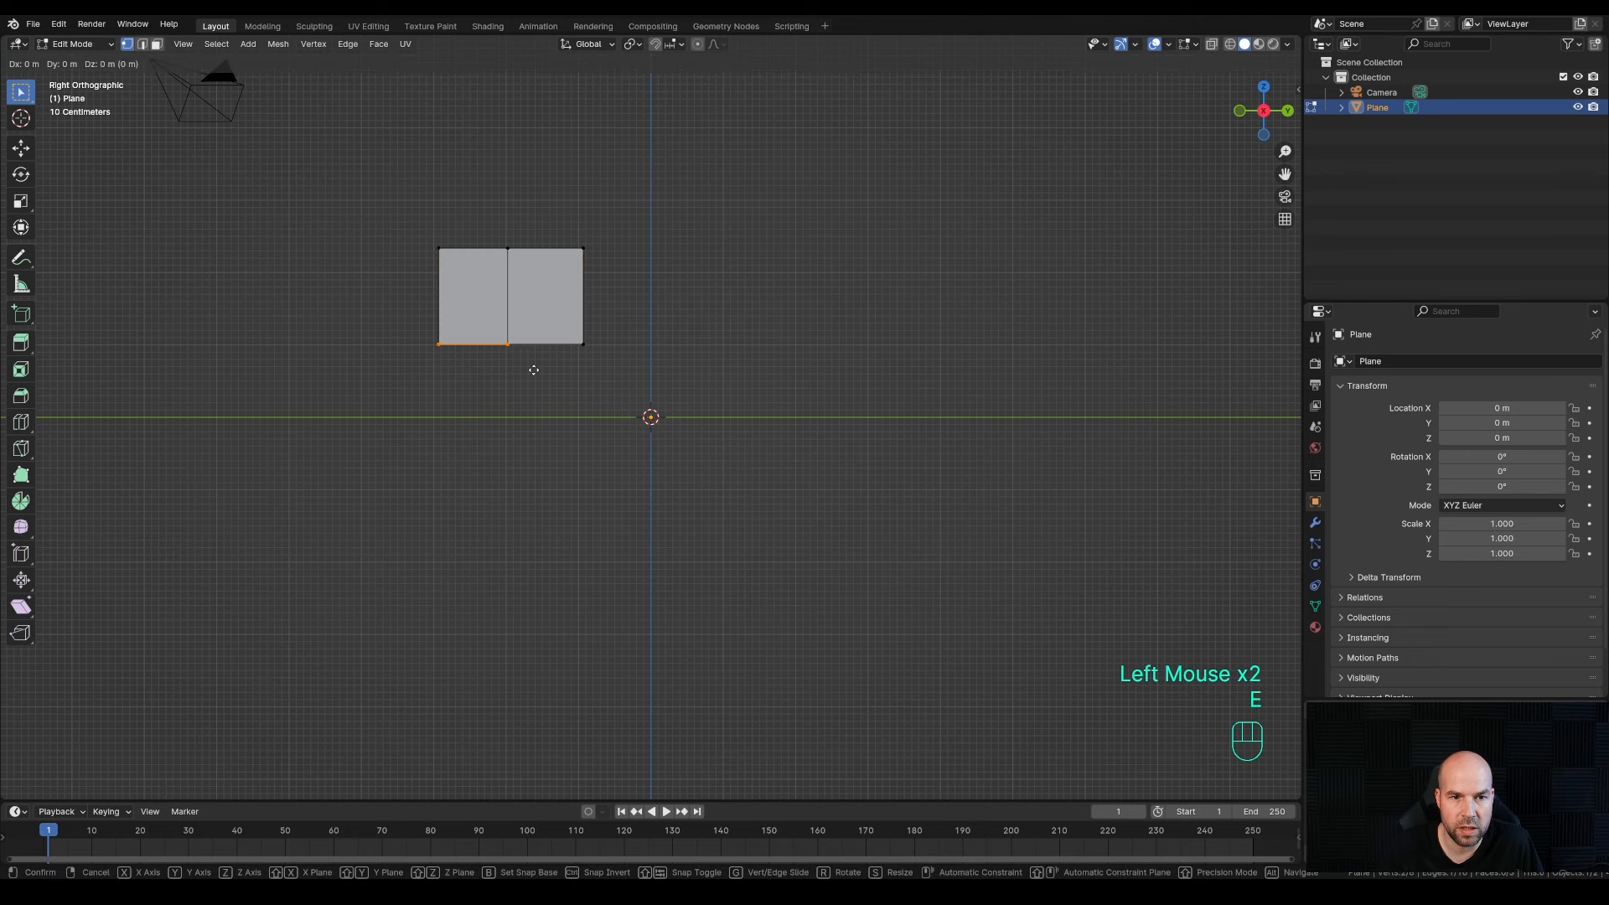
pyautogui.press('z')
pyautogui.click(534, 387)
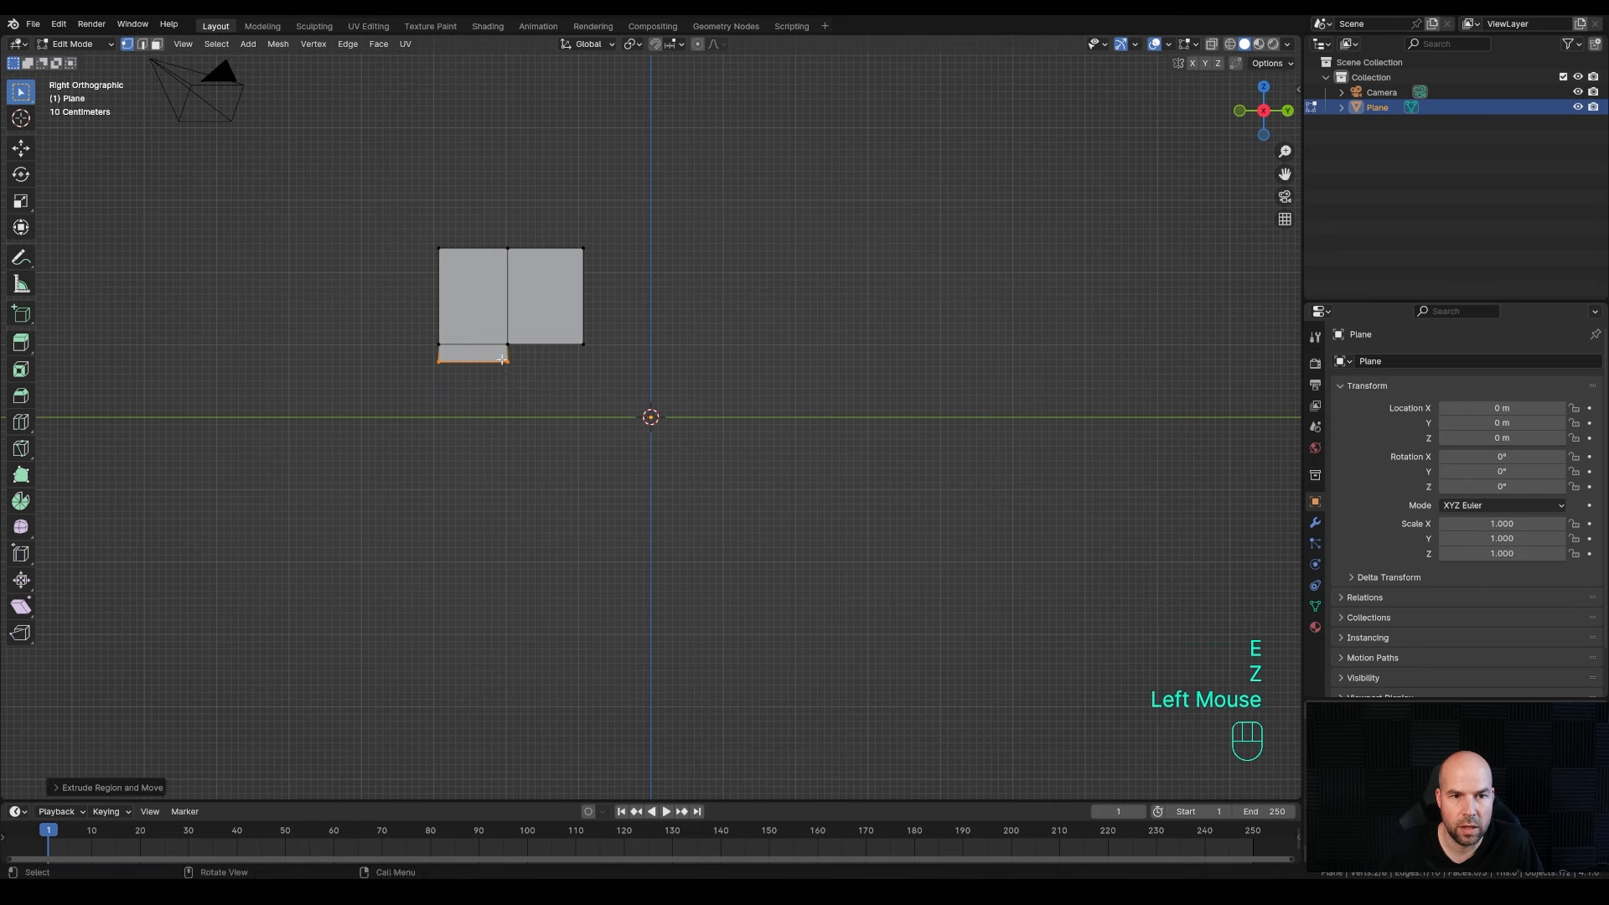
pyautogui.moveTo(538, 394); pyautogui.dragTo(501, 358)
pyautogui.press('g')
pyautogui.press('y')
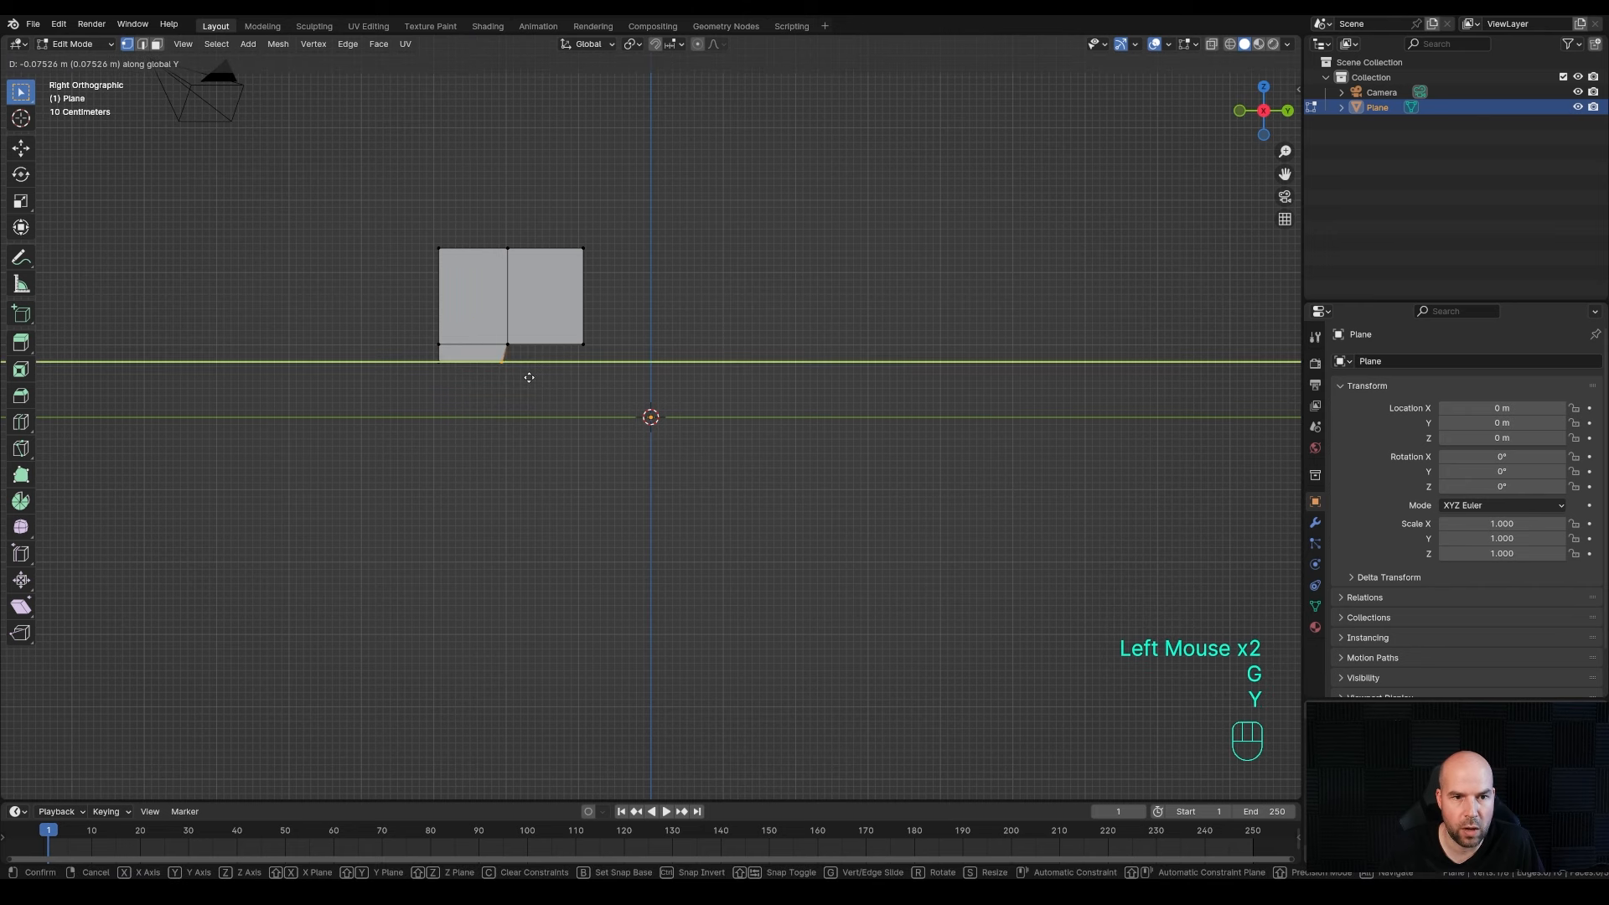
pyautogui.click(520, 373)
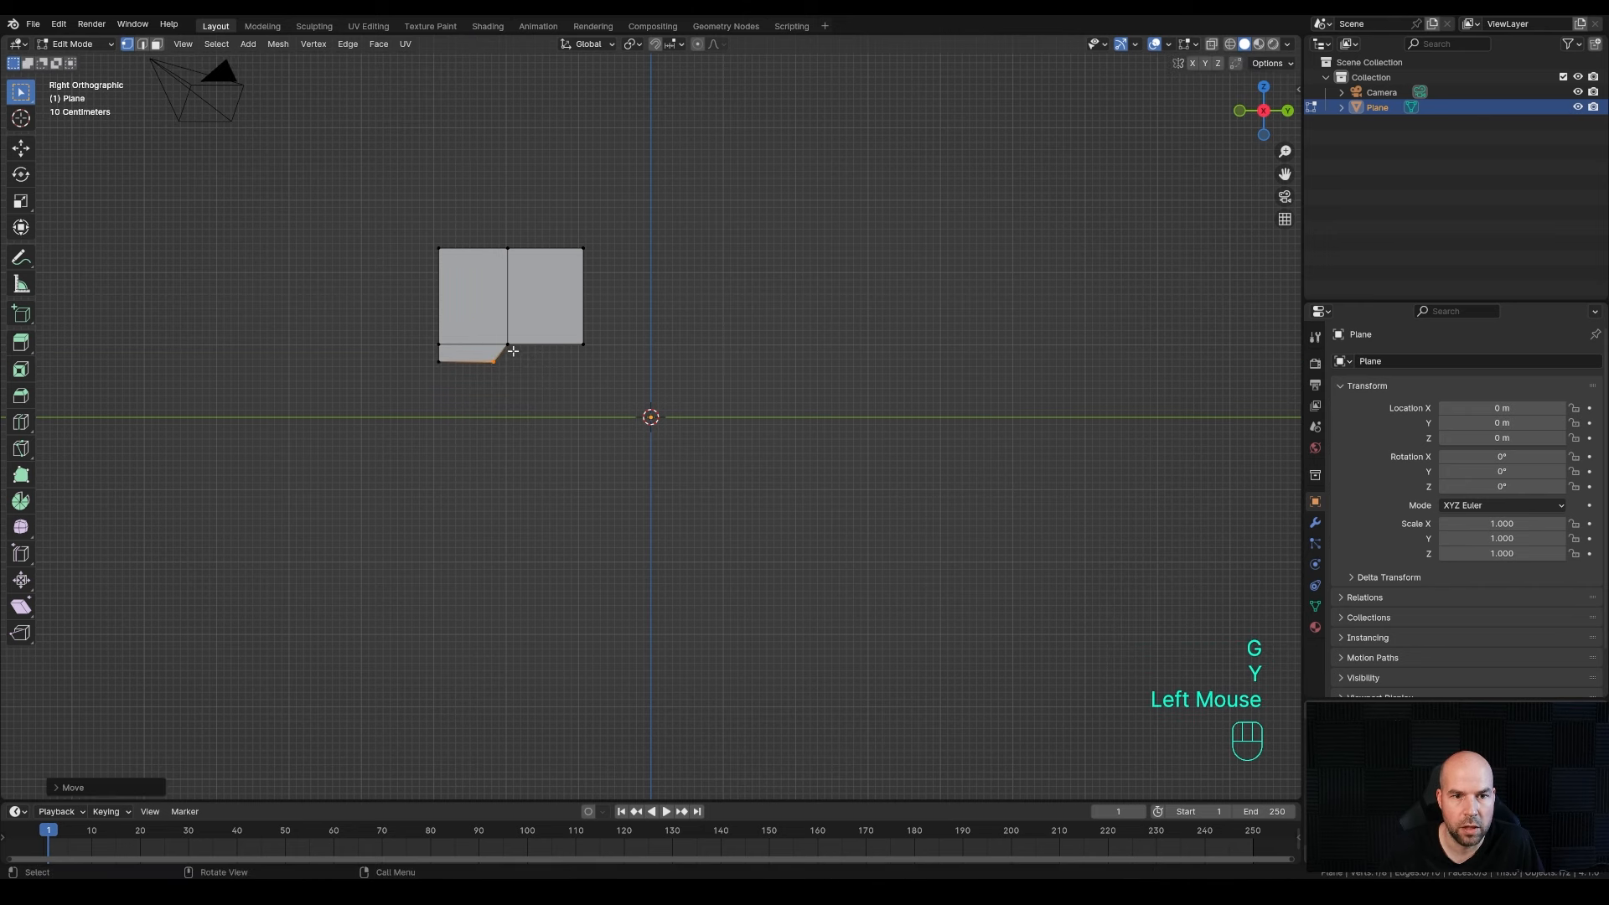
# - Extrude the lowest edge down along Z by about 0.3 m and taper it by moving its inner vertex about 0.1 m toward negative Y
pyautogui.moveTo(417, 354); pyautogui.dragTo(561, 394)
pyautogui.press('e')
pyautogui.press('z')
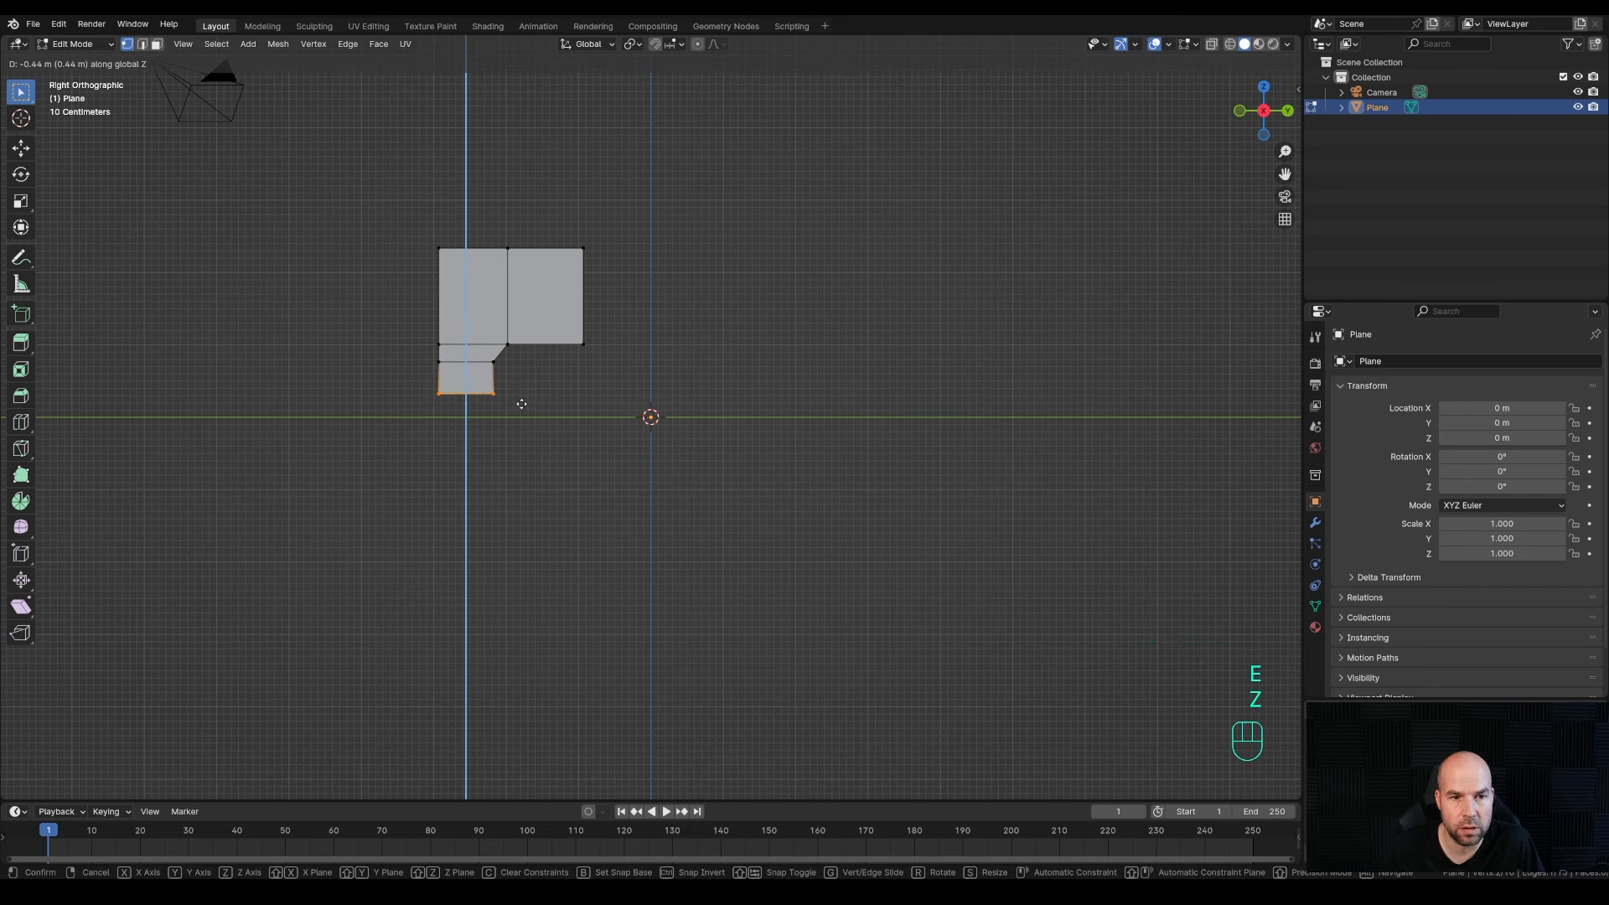
pyautogui.click(521, 397)
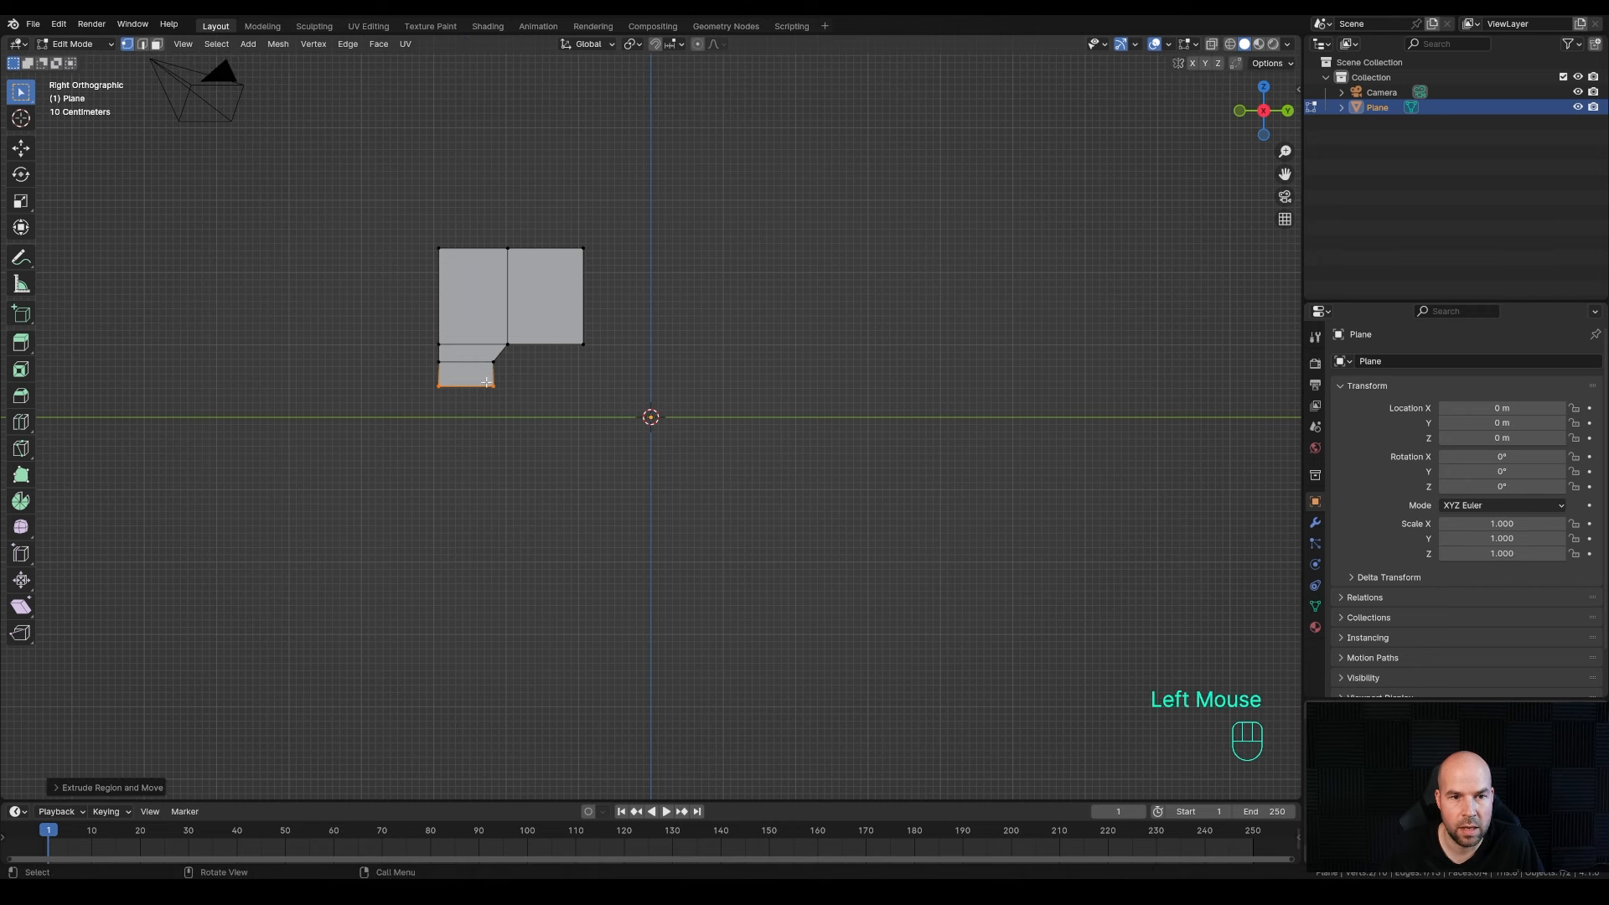
pyautogui.moveTo(484, 376); pyautogui.dragTo(545, 411)
pyautogui.press('g')
pyautogui.press('y')
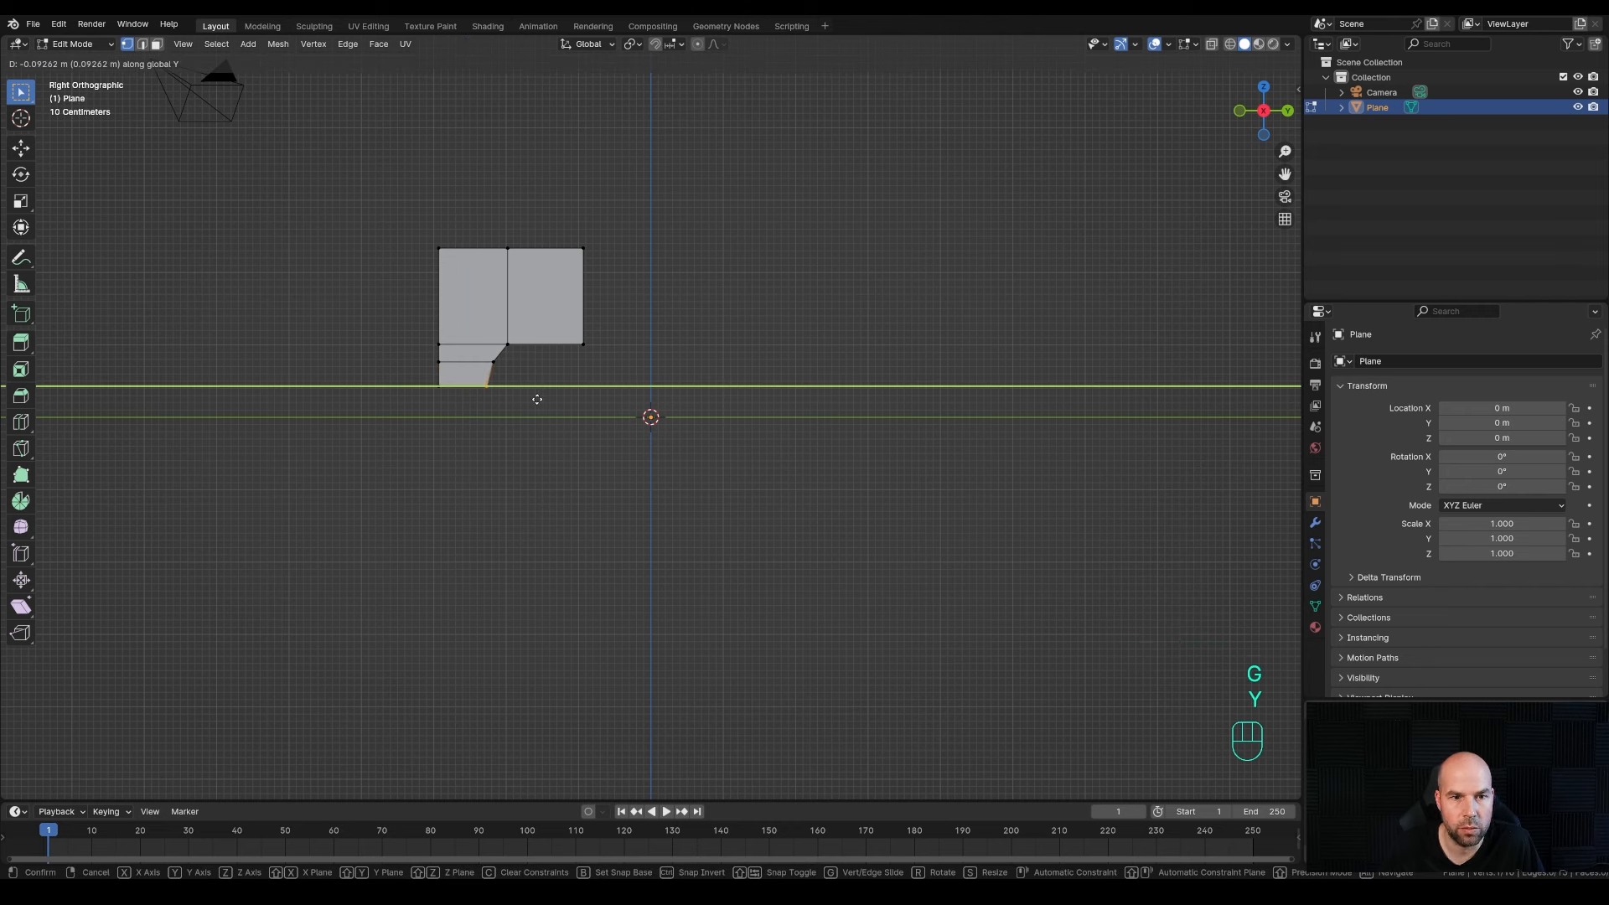
pyautogui.click(540, 394)
# - Add a horizontal loop cut across the upper block, slid about halfway from its middle toward its lower edge
pyautogui.hotkey('ctrl', 'r')
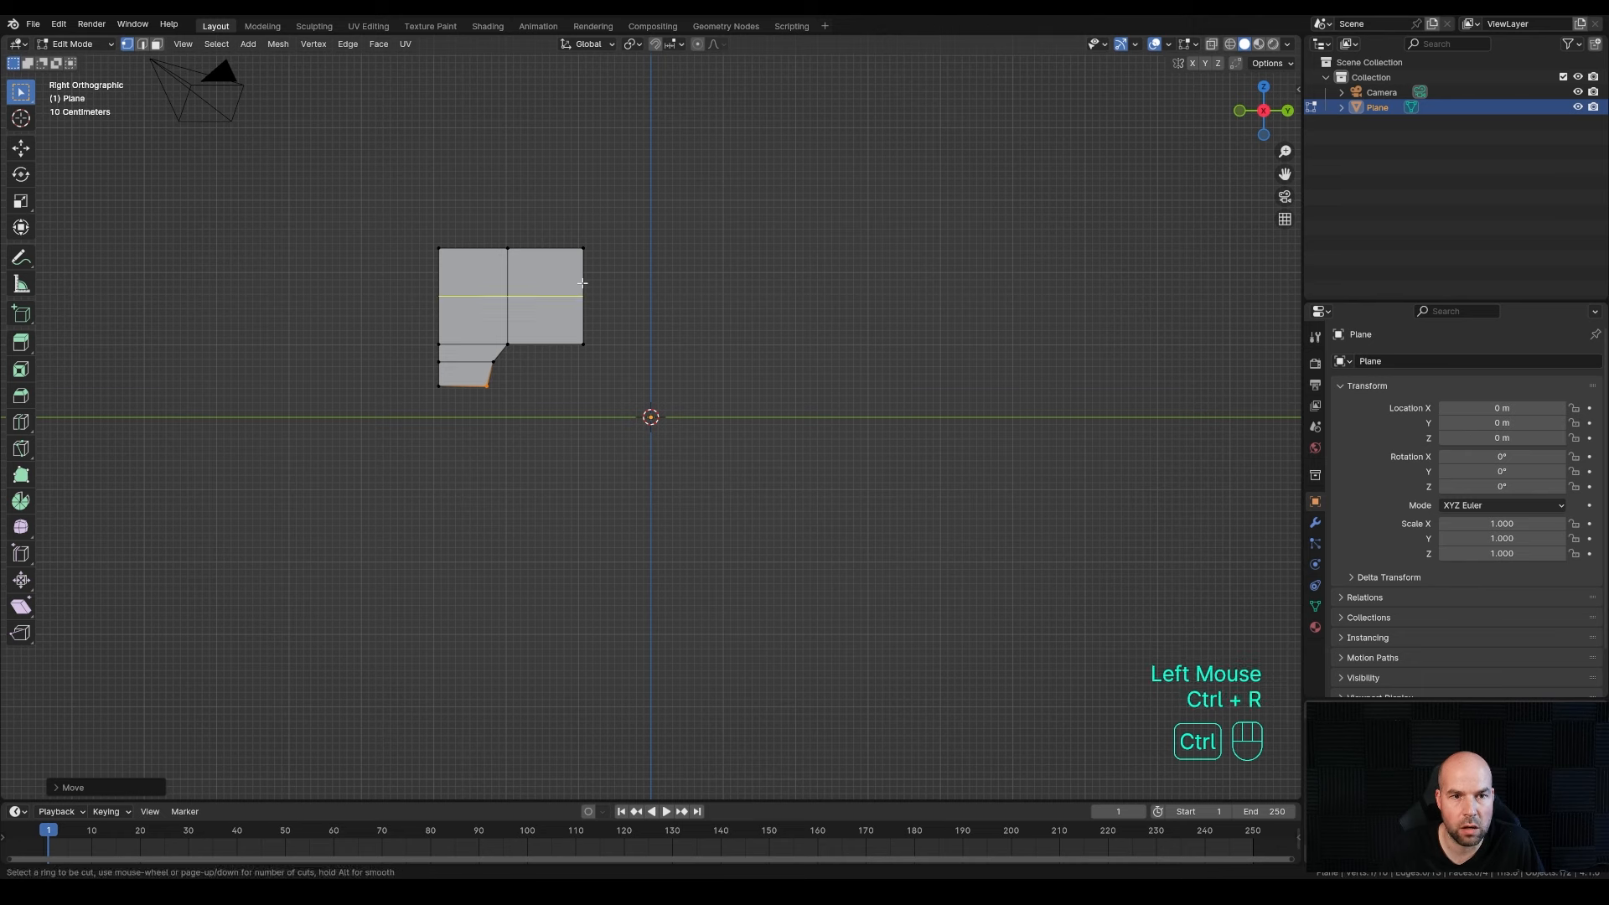
pyautogui.click(559, 282)
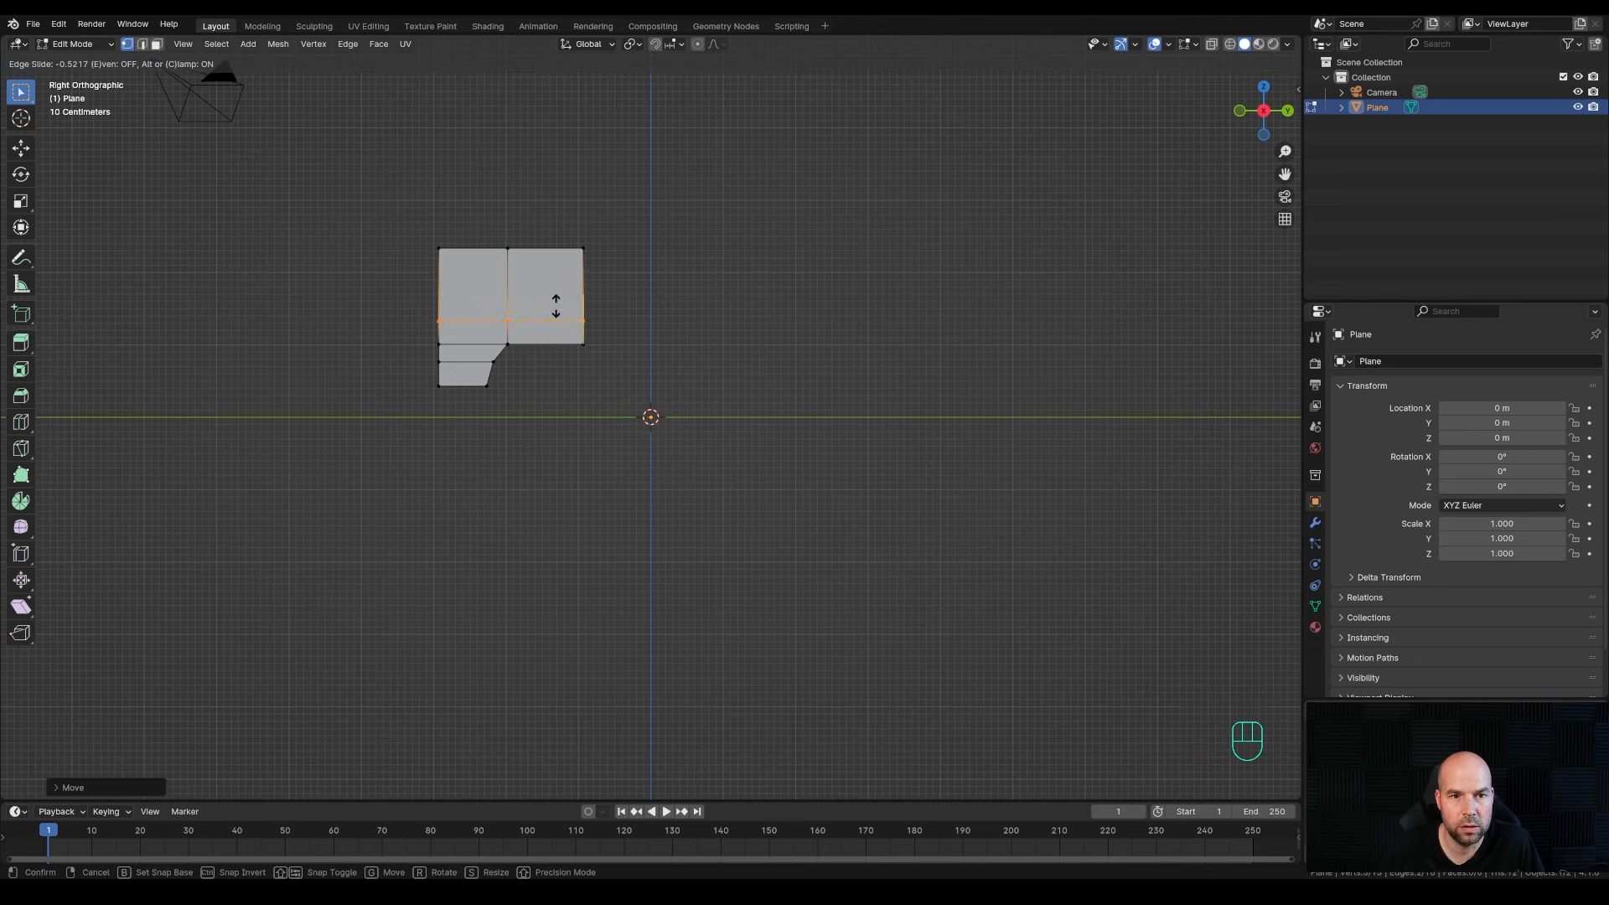
pyautogui.click(555, 306)
# - Slant the profile's outer upper side by moving its top corner vertex about 0.49 m along positive Y
pyautogui.moveTo(385, 216); pyautogui.dragTo(455, 286)
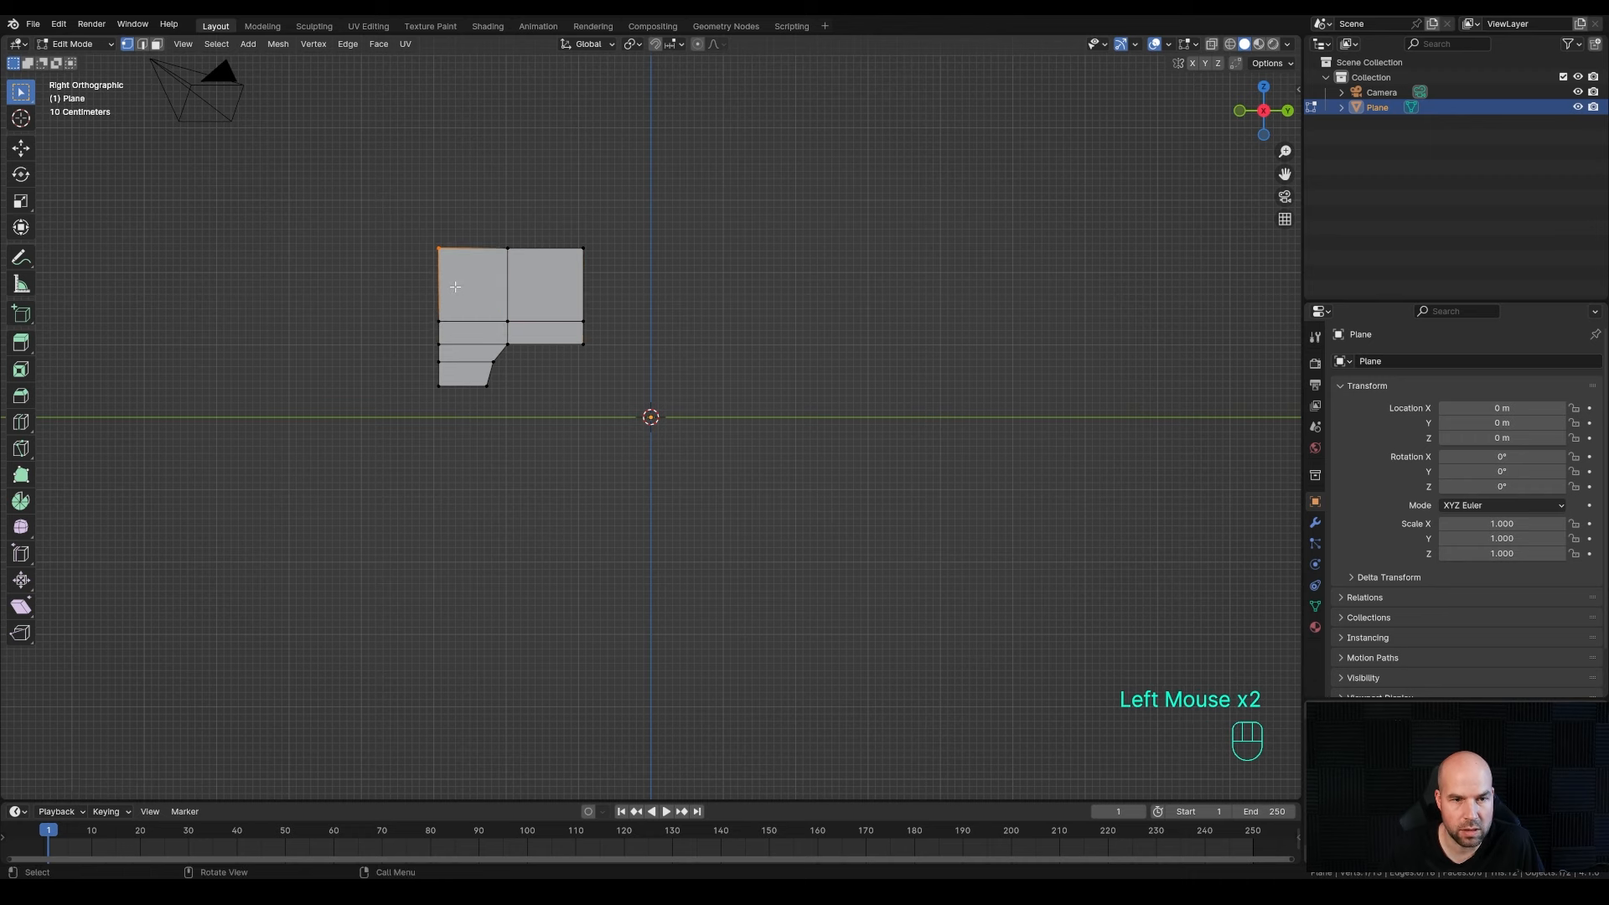
pyautogui.press('g')
pyautogui.press('y')
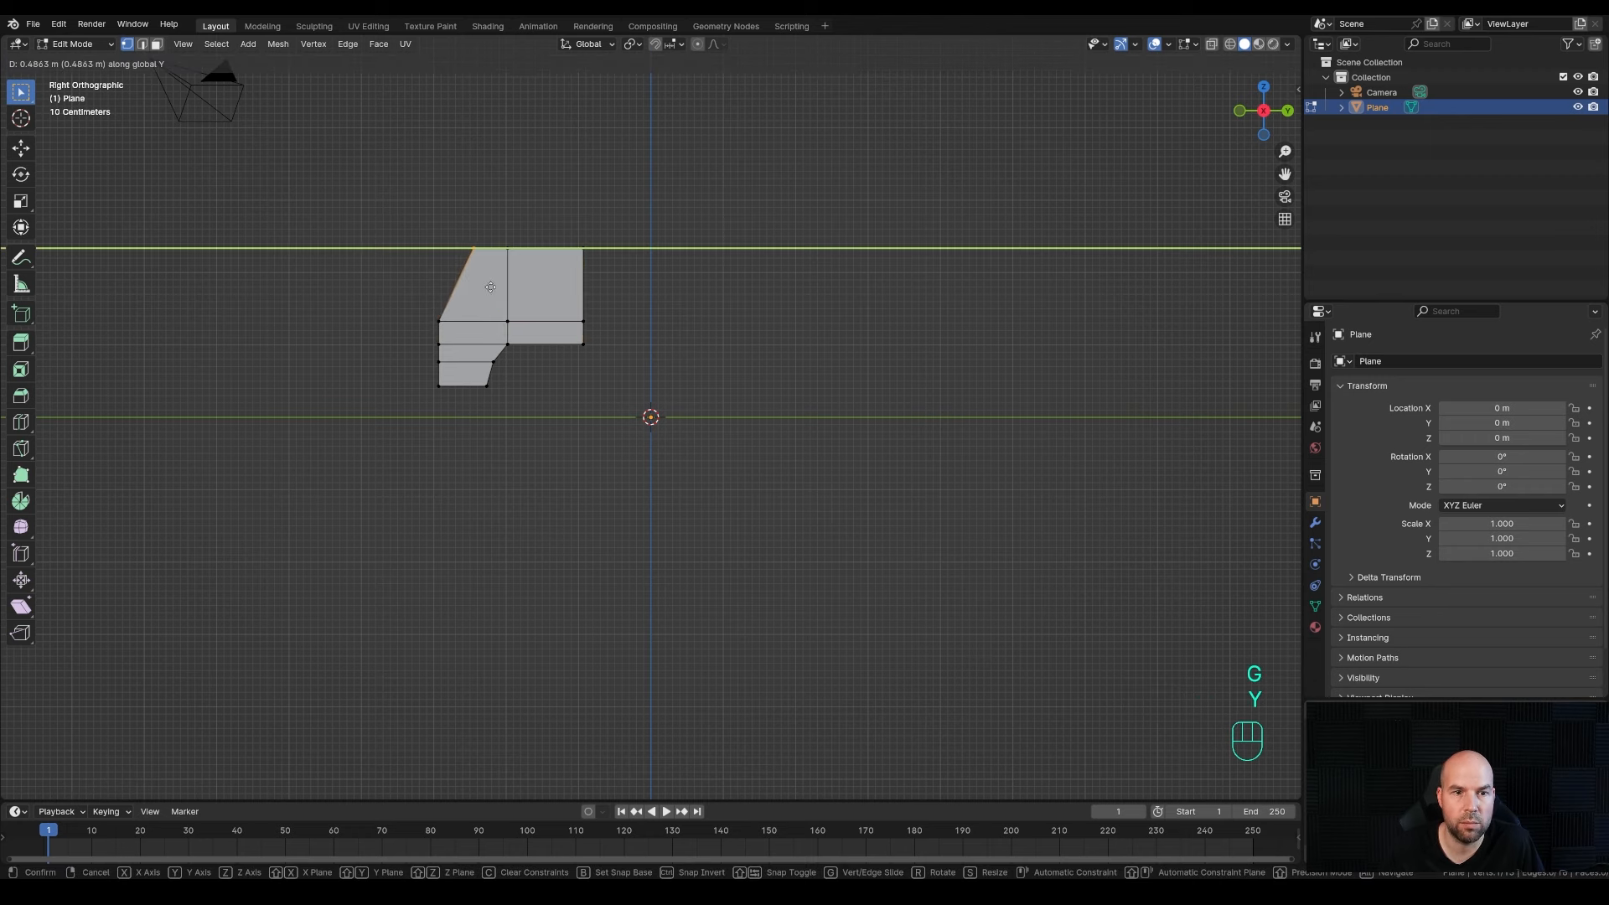
pyautogui.click(492, 286)
# - Knife-cut a straight vertical line from the slanted notch's lower vertex up through the profile's top edge, using the angle constraint
pyautogui.scroll(1, 492, 287)
pyautogui.keyDown('shift'); pyautogui.moveTo(537, 352); pyautogui.dragTo(595, 424, button='middle'); pyautogui.keyUp('shift')
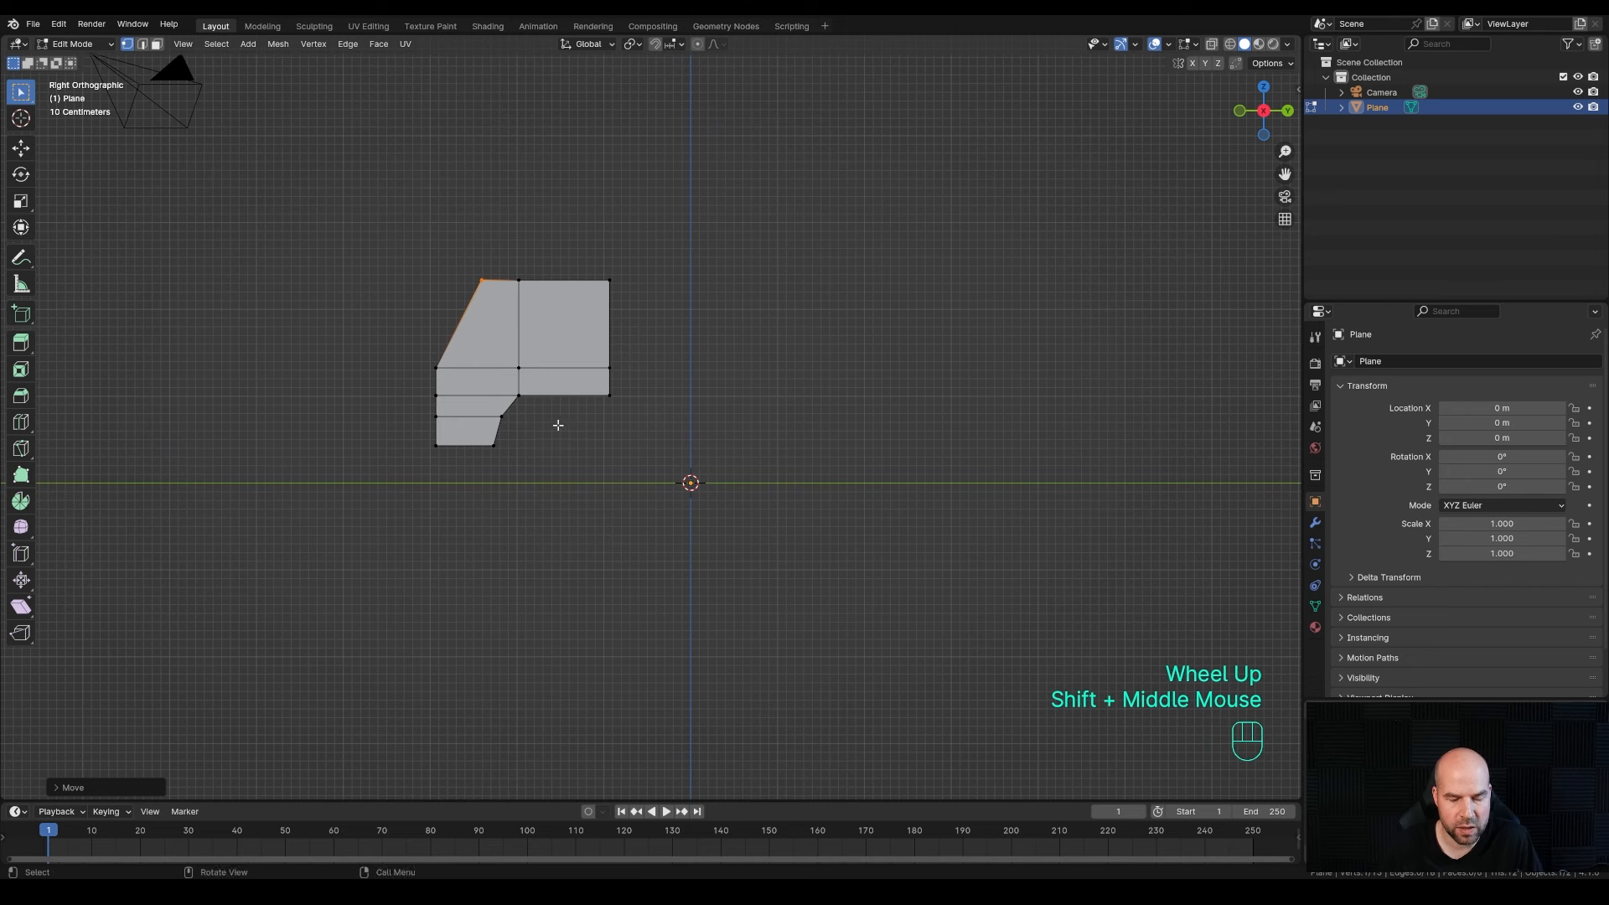
pyautogui.press('k')
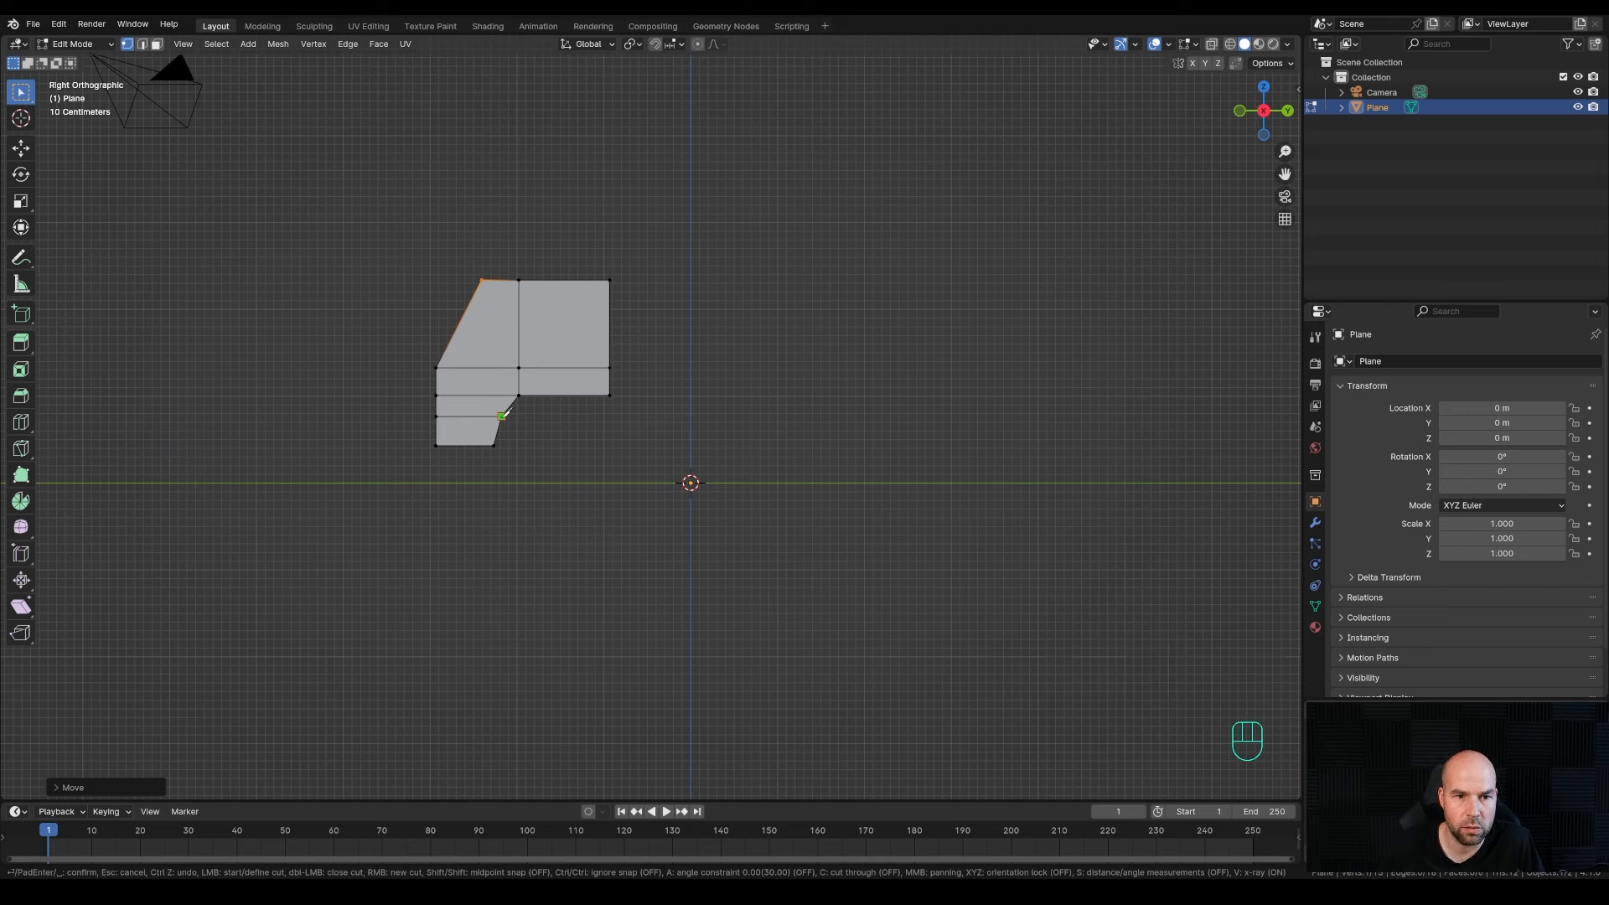
pyautogui.click(501, 416)
pyautogui.press('a')
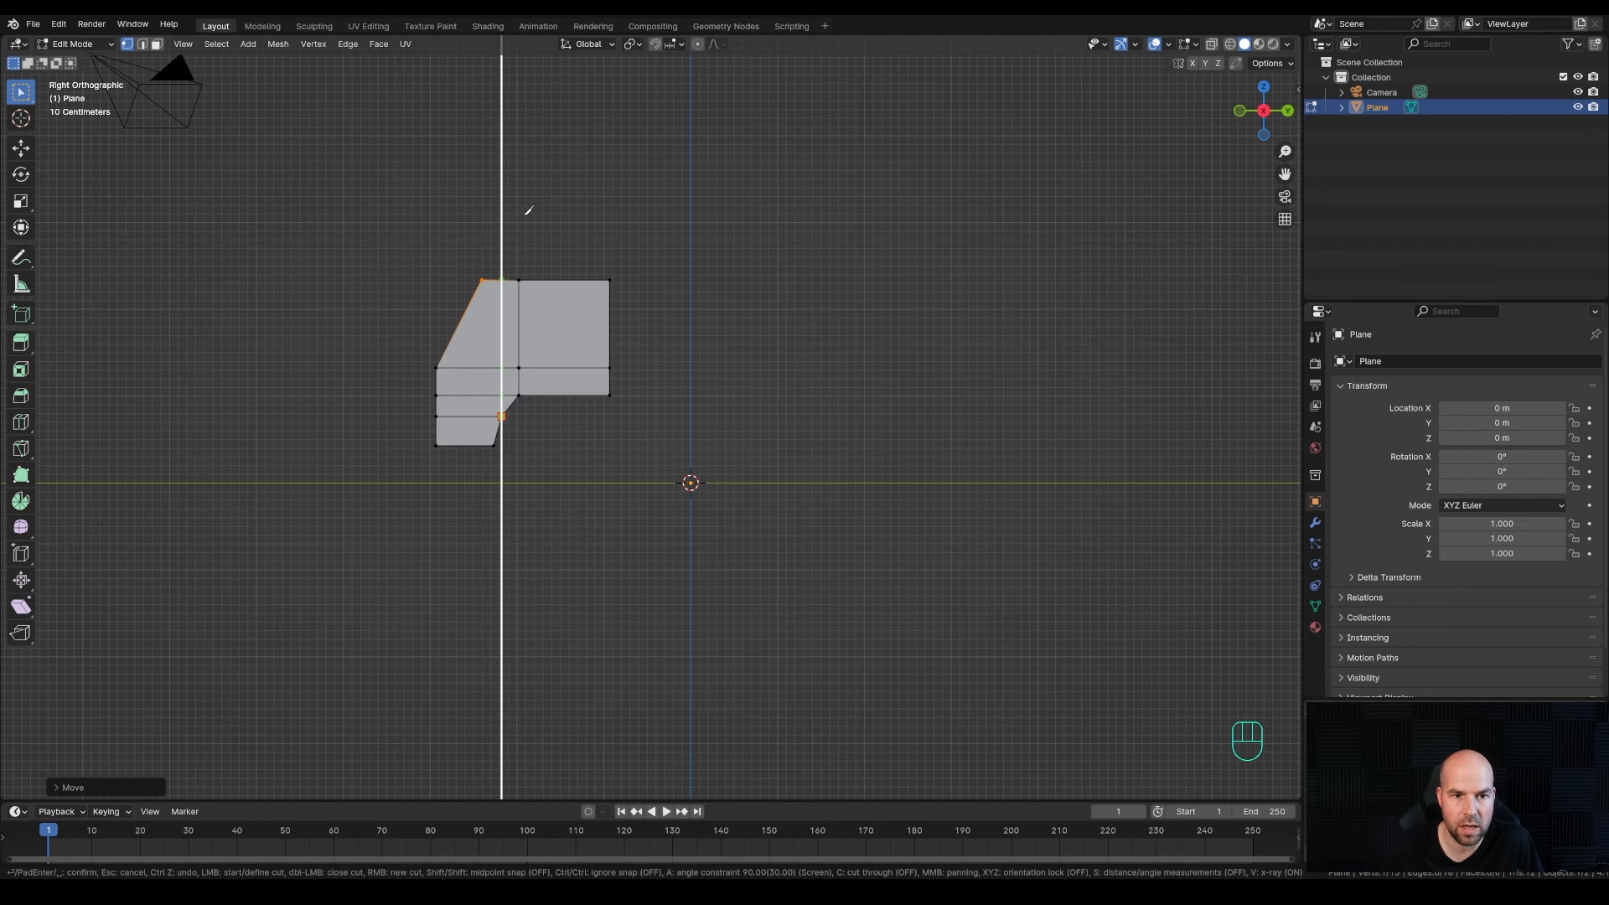
pyautogui.click(531, 205)
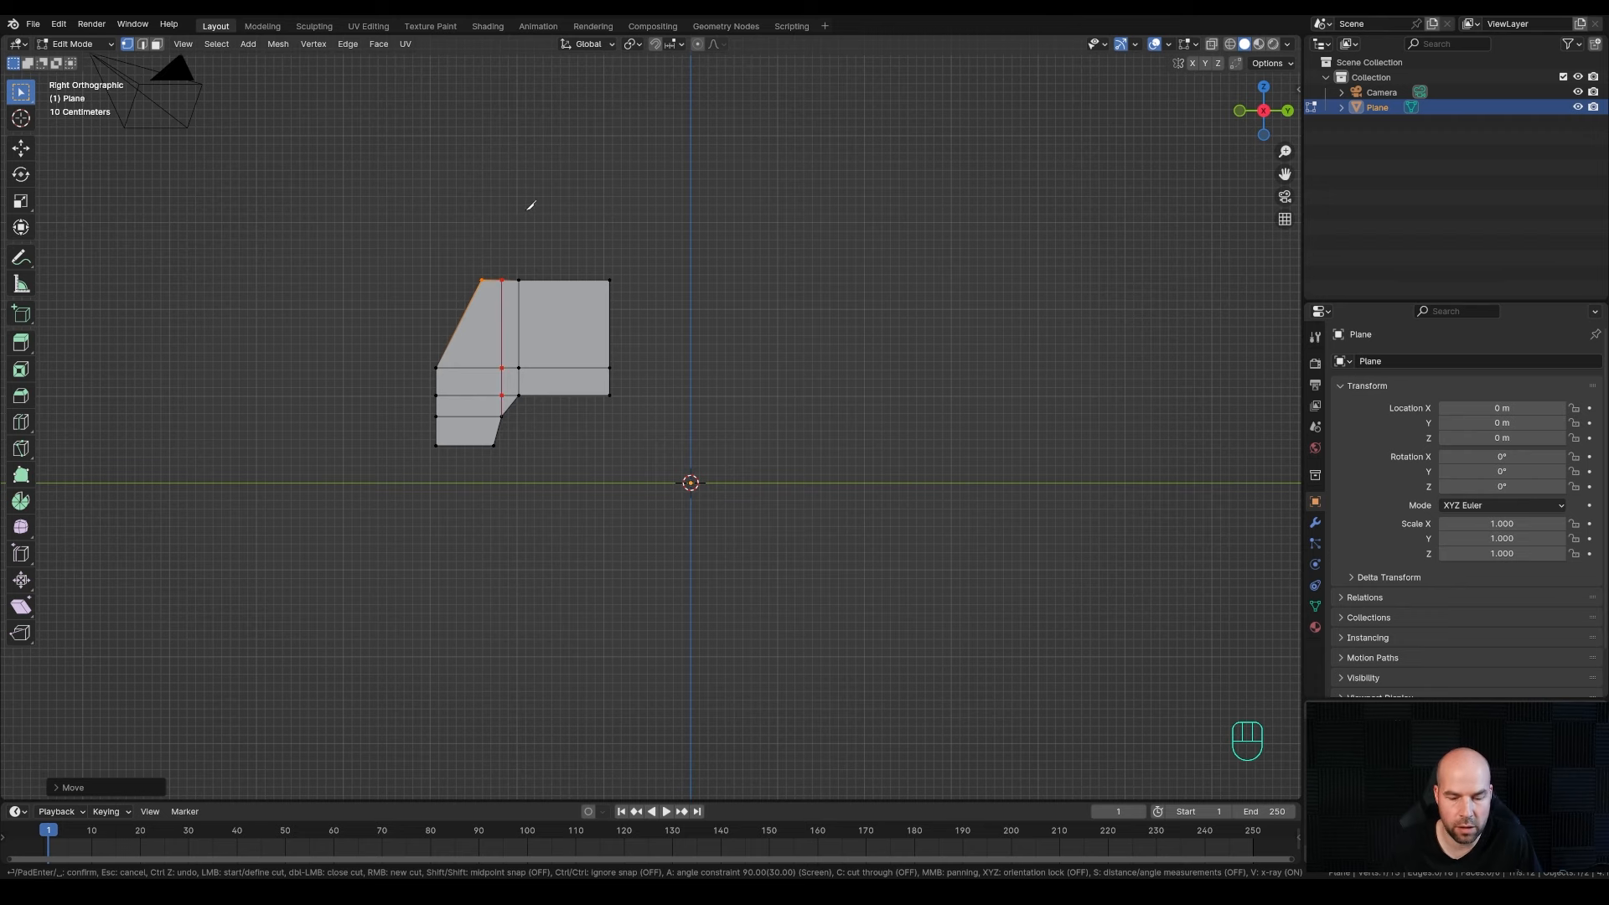
pyautogui.press('Return')
# - In edge select mode, select the entire profile and move it about 0.94 m along positive X in the top view
pyautogui.click(507, 265)
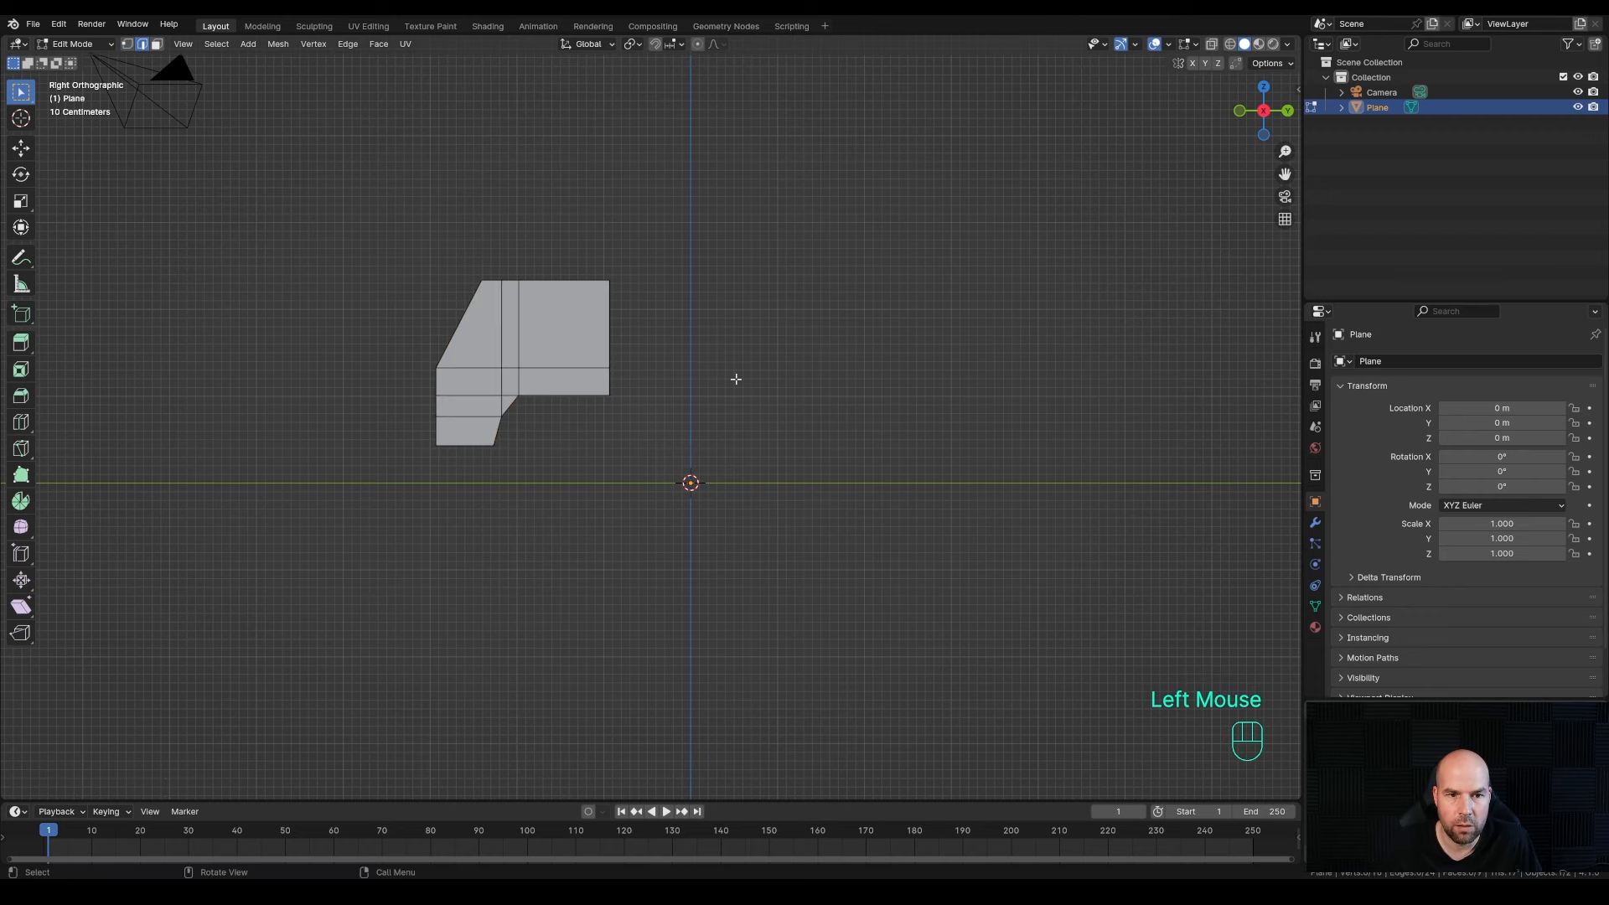
pyautogui.press('a')
pyautogui.press('KP_7')
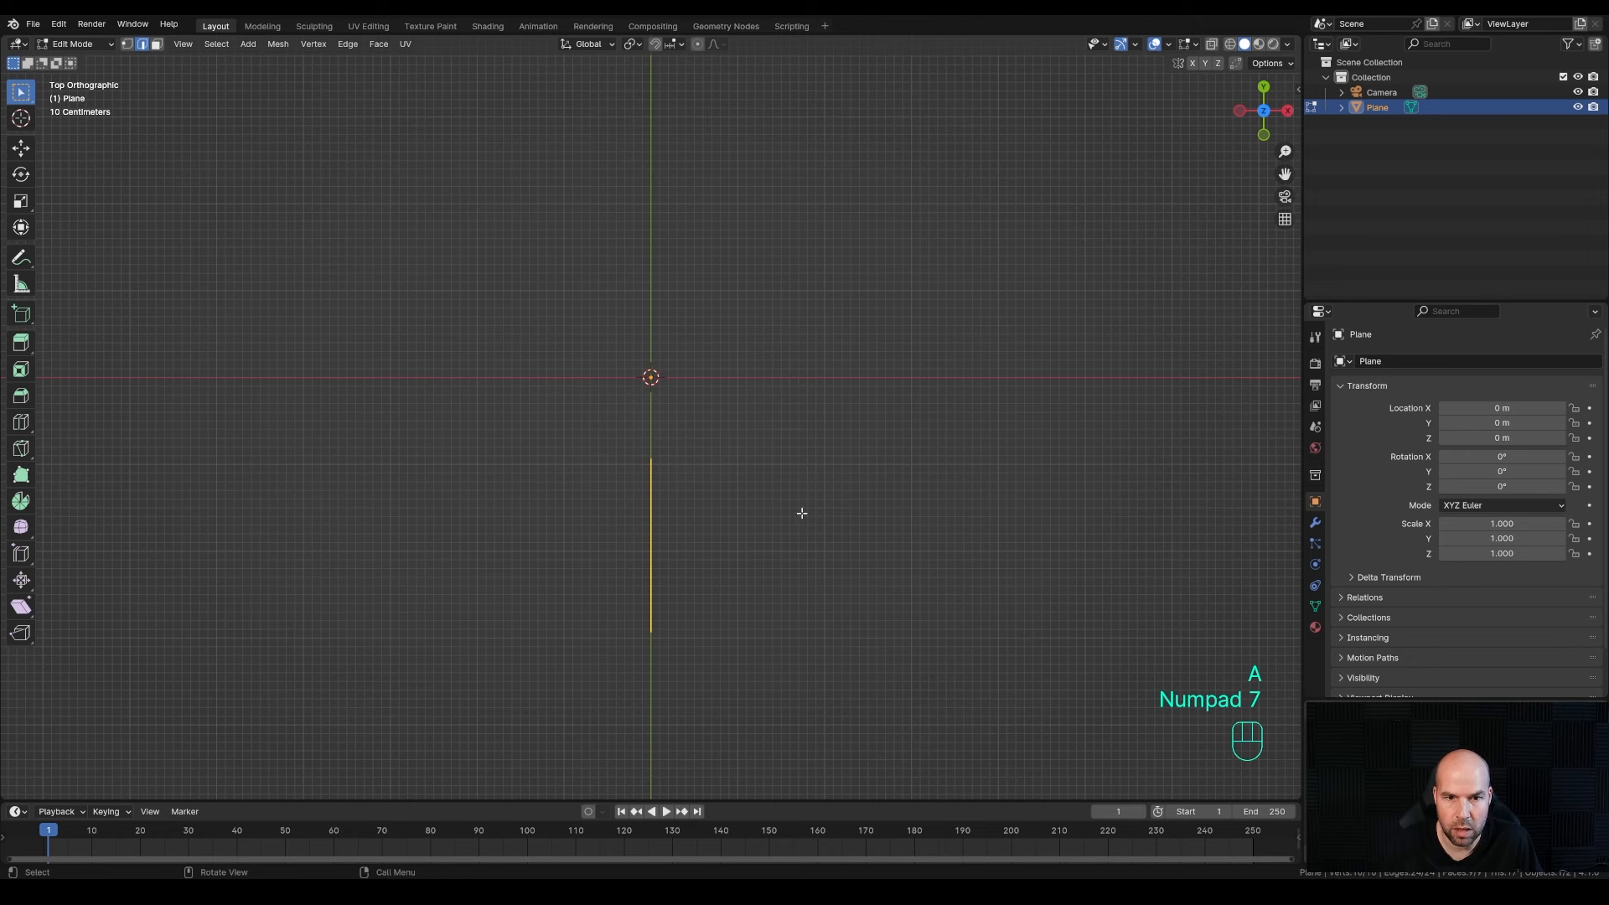
pyautogui.press('g')
pyautogui.press('x')
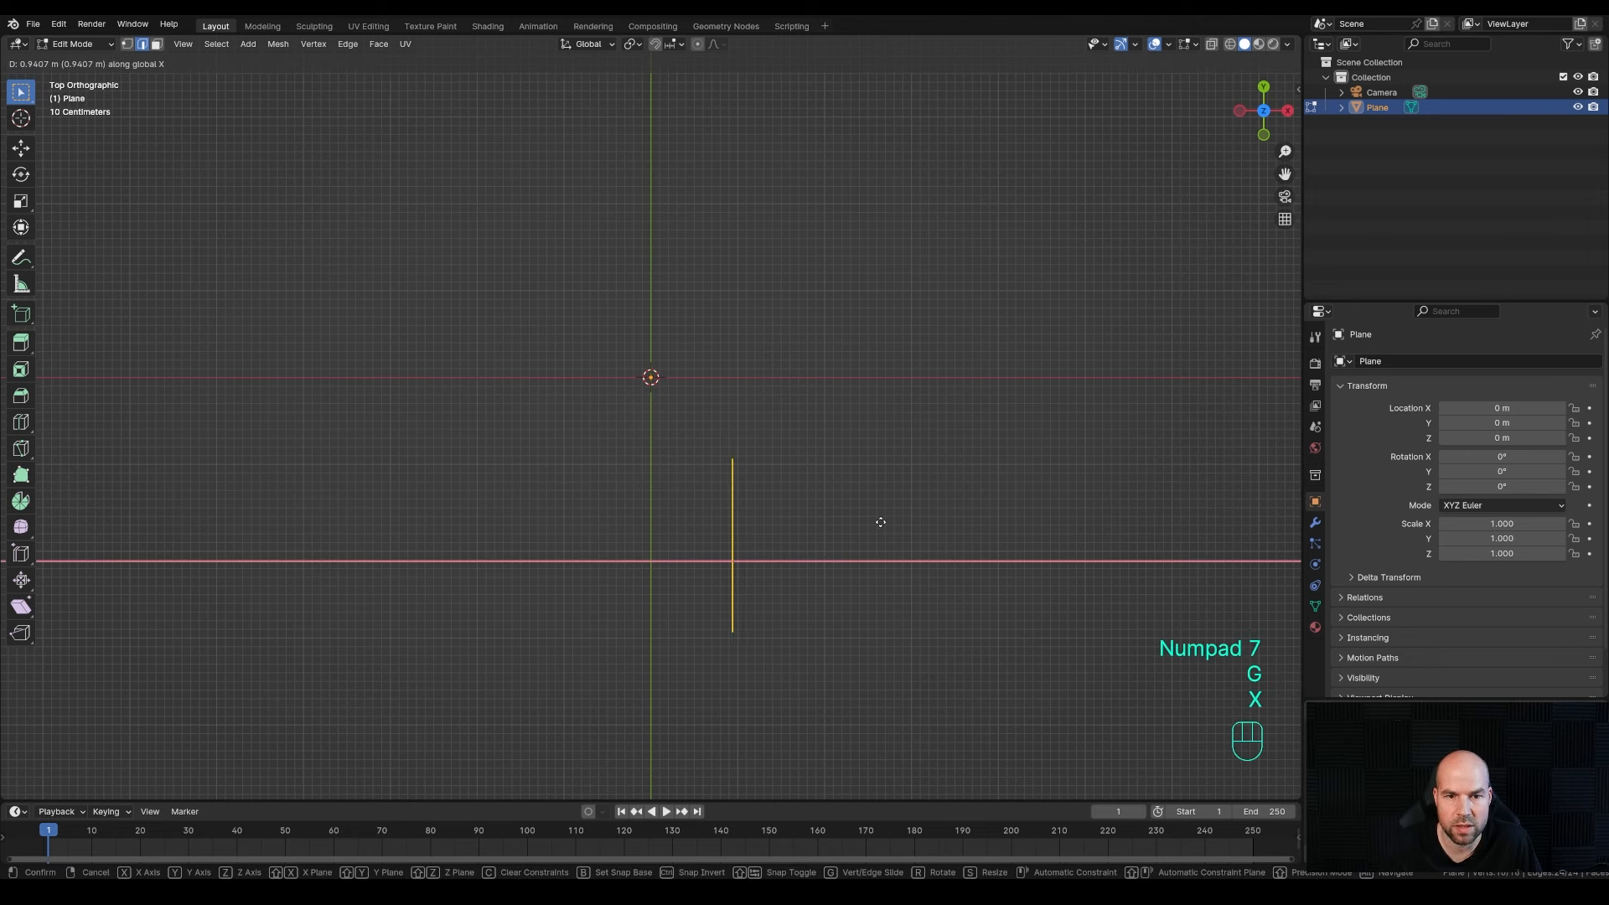
pyautogui.click(881, 522)
# - Add a Mirror modifier on the X axis to the plane with Clipping enabled
pyautogui.click(1316, 521)
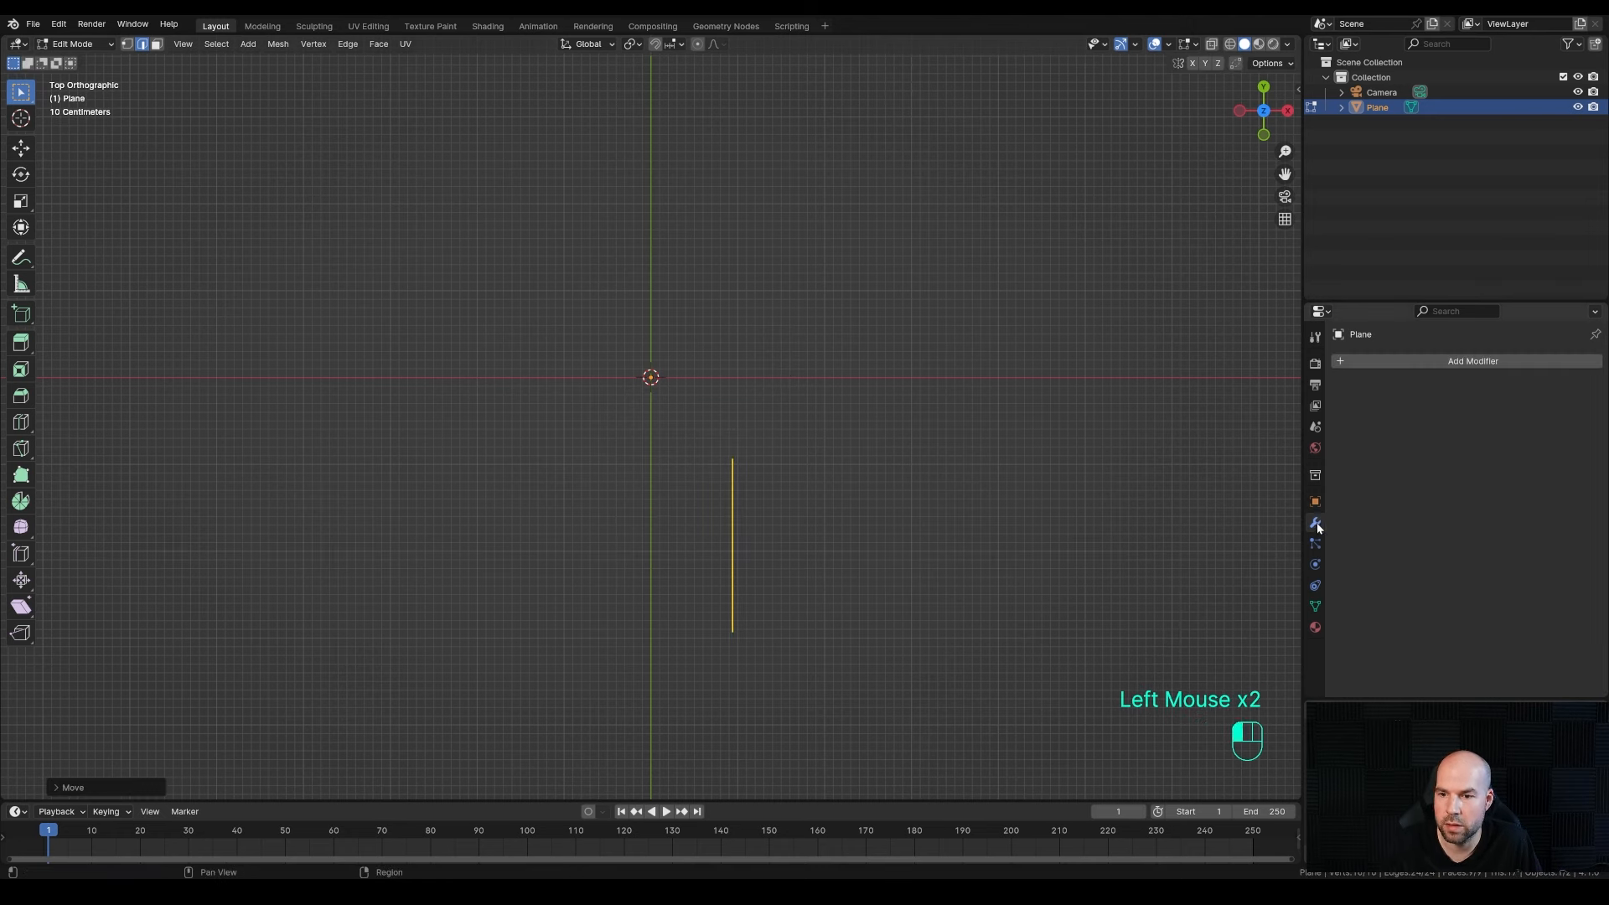
pyautogui.click(1375, 359)
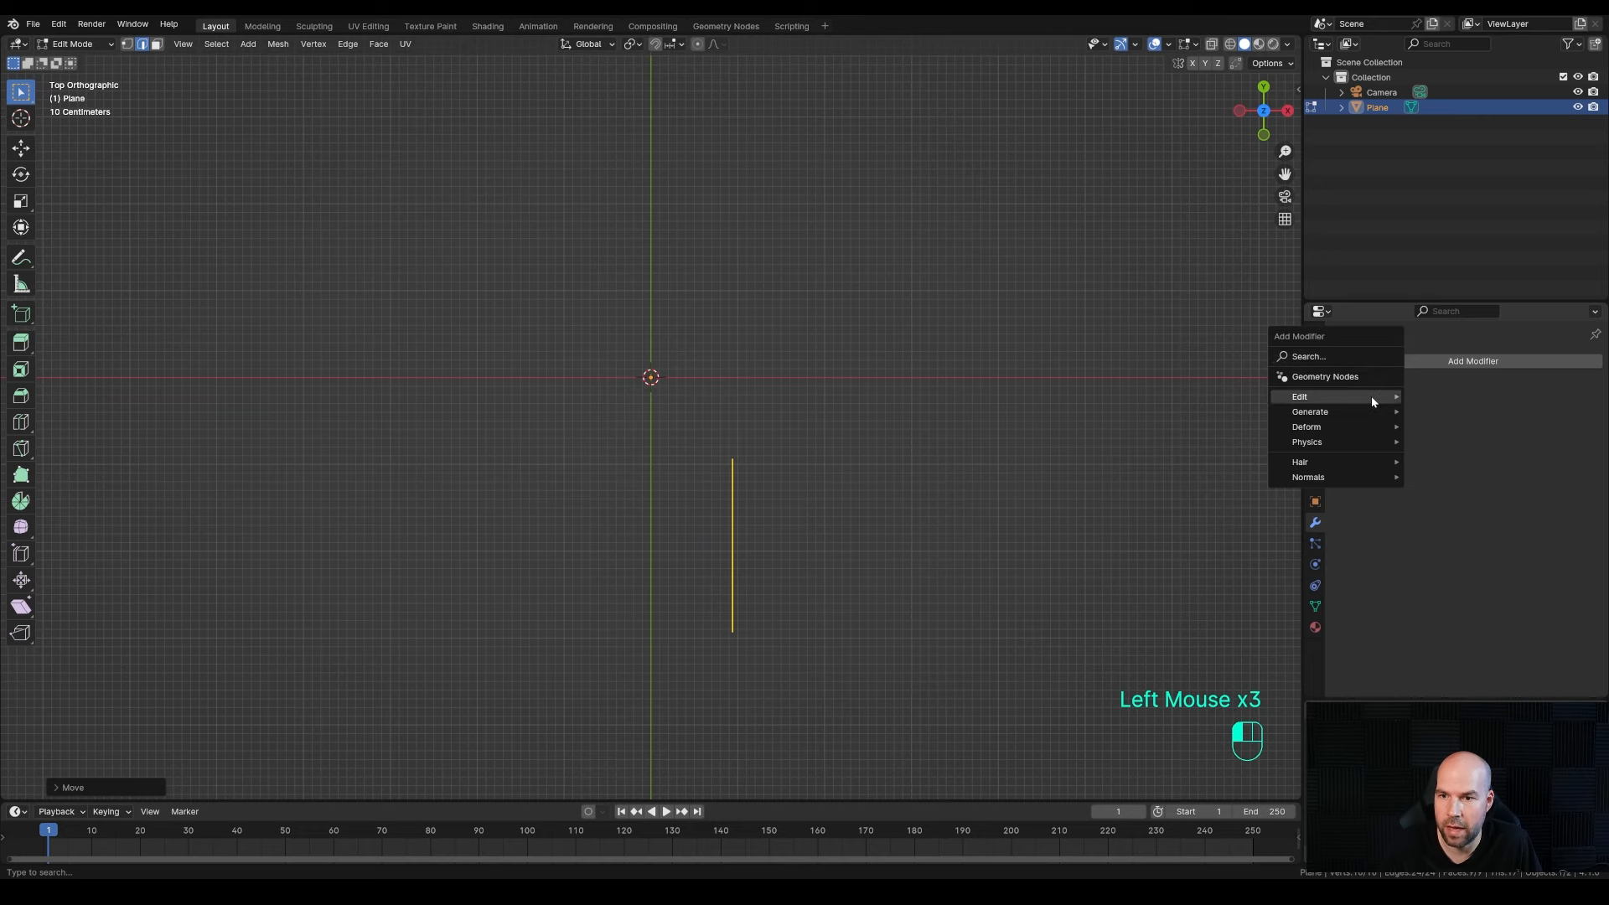
pyautogui.moveTo(1357, 410)
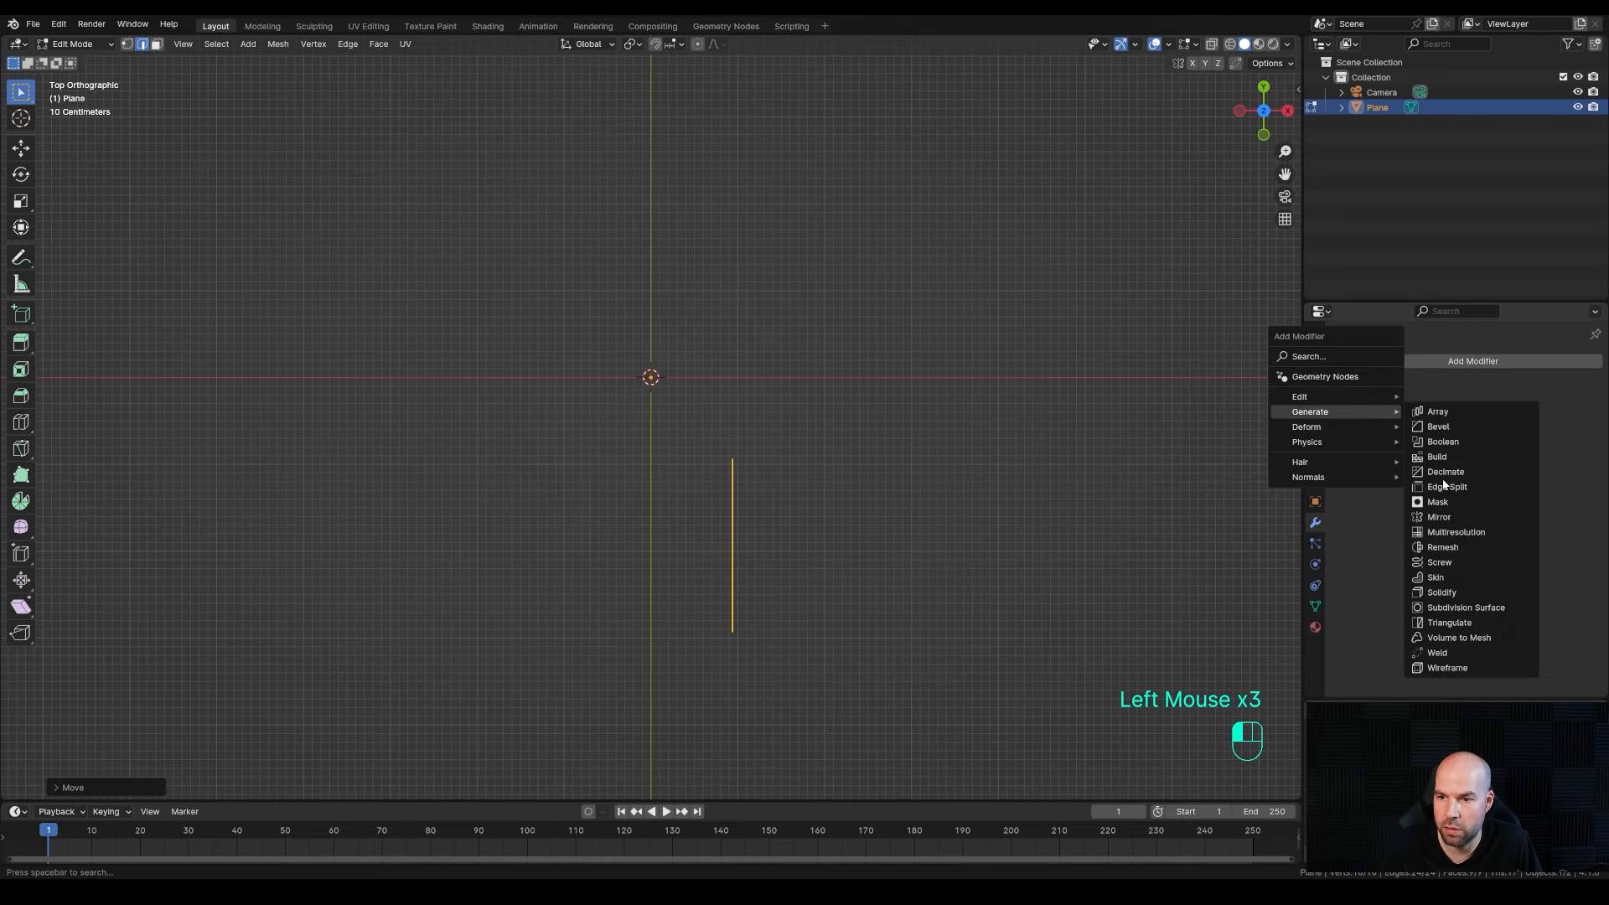
pyautogui.click(1450, 518)
pyautogui.click(1443, 478)
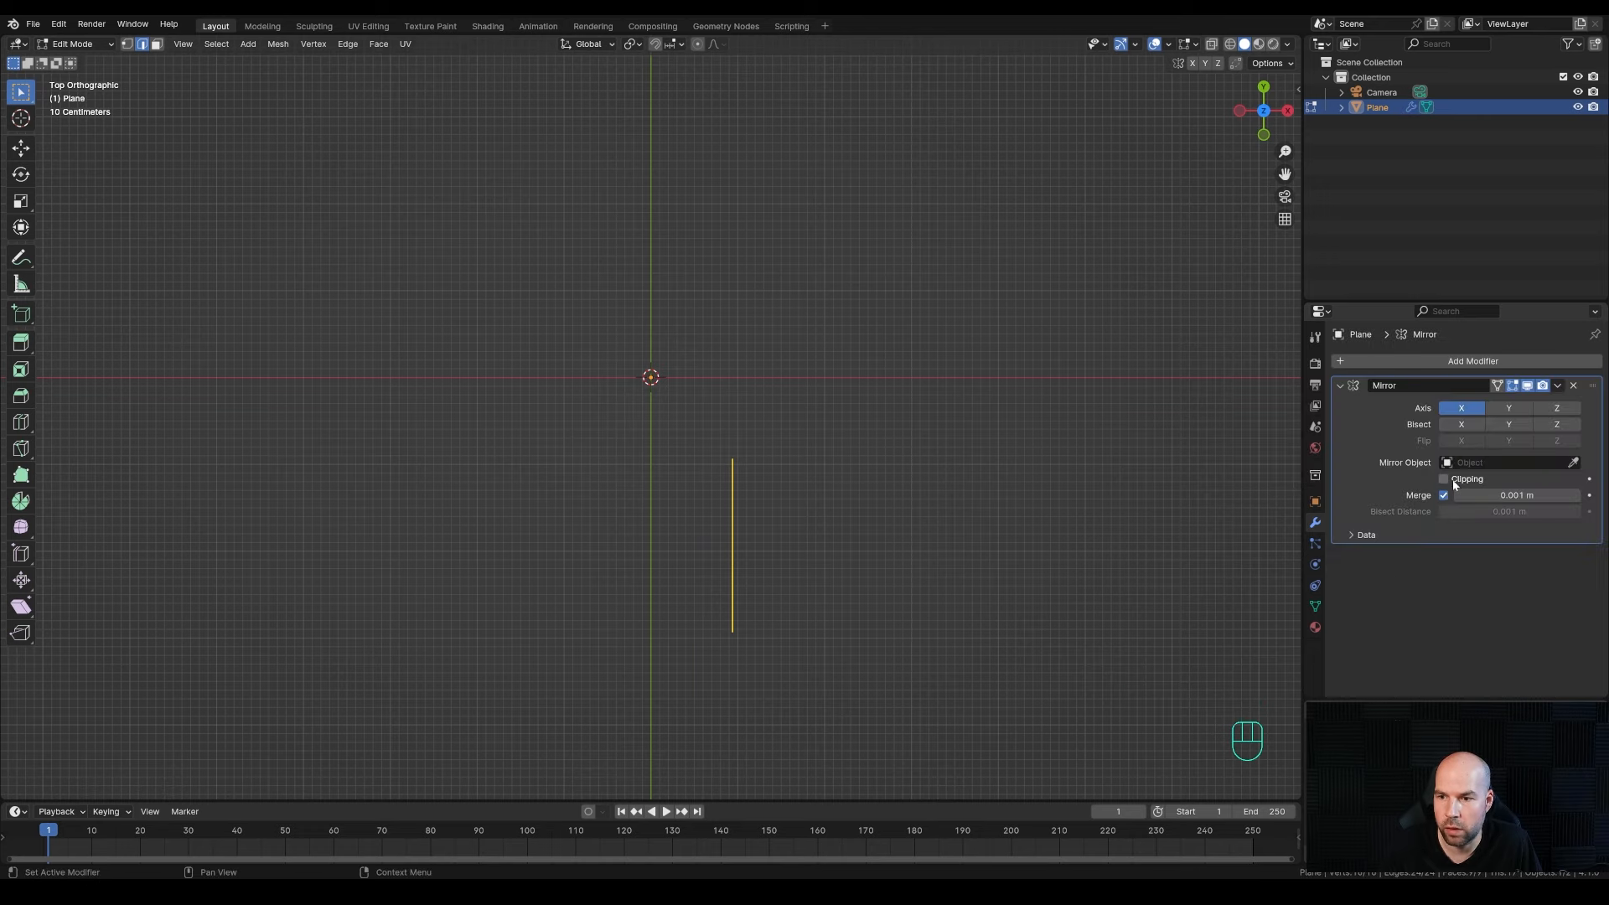
pyautogui.moveTo(1052, 574); pyautogui.dragTo(752, 395, button='middle')
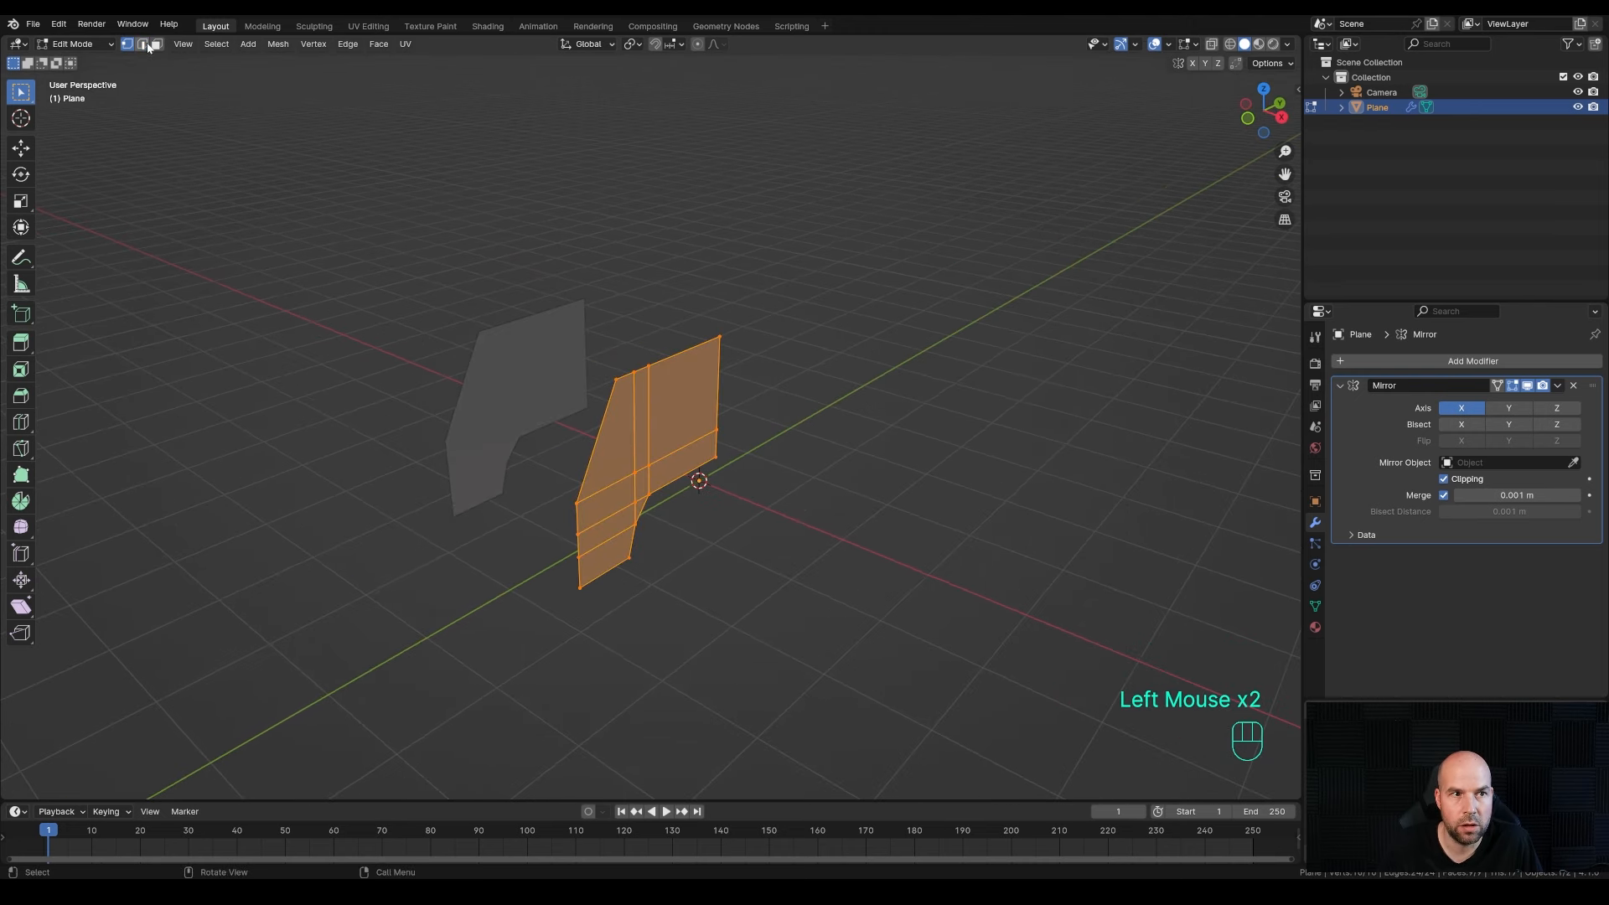
# - In edge select mode, select the profile's entire outer outline and extrude it along negative X up to the mirror plane
pyautogui.click(144, 47)
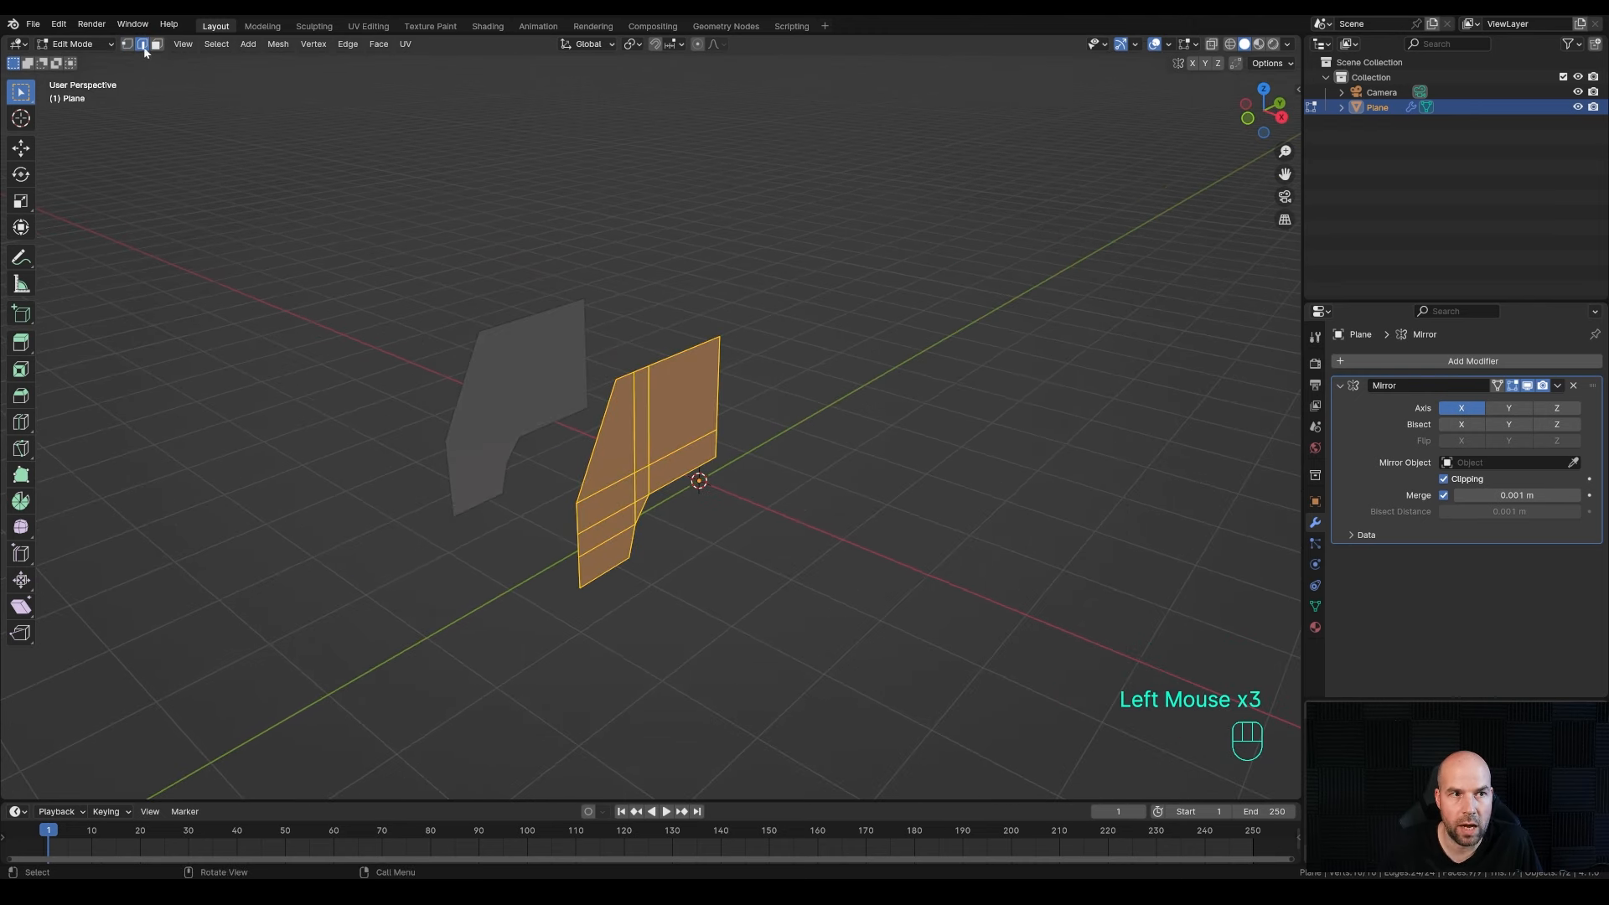
pyautogui.press('2')
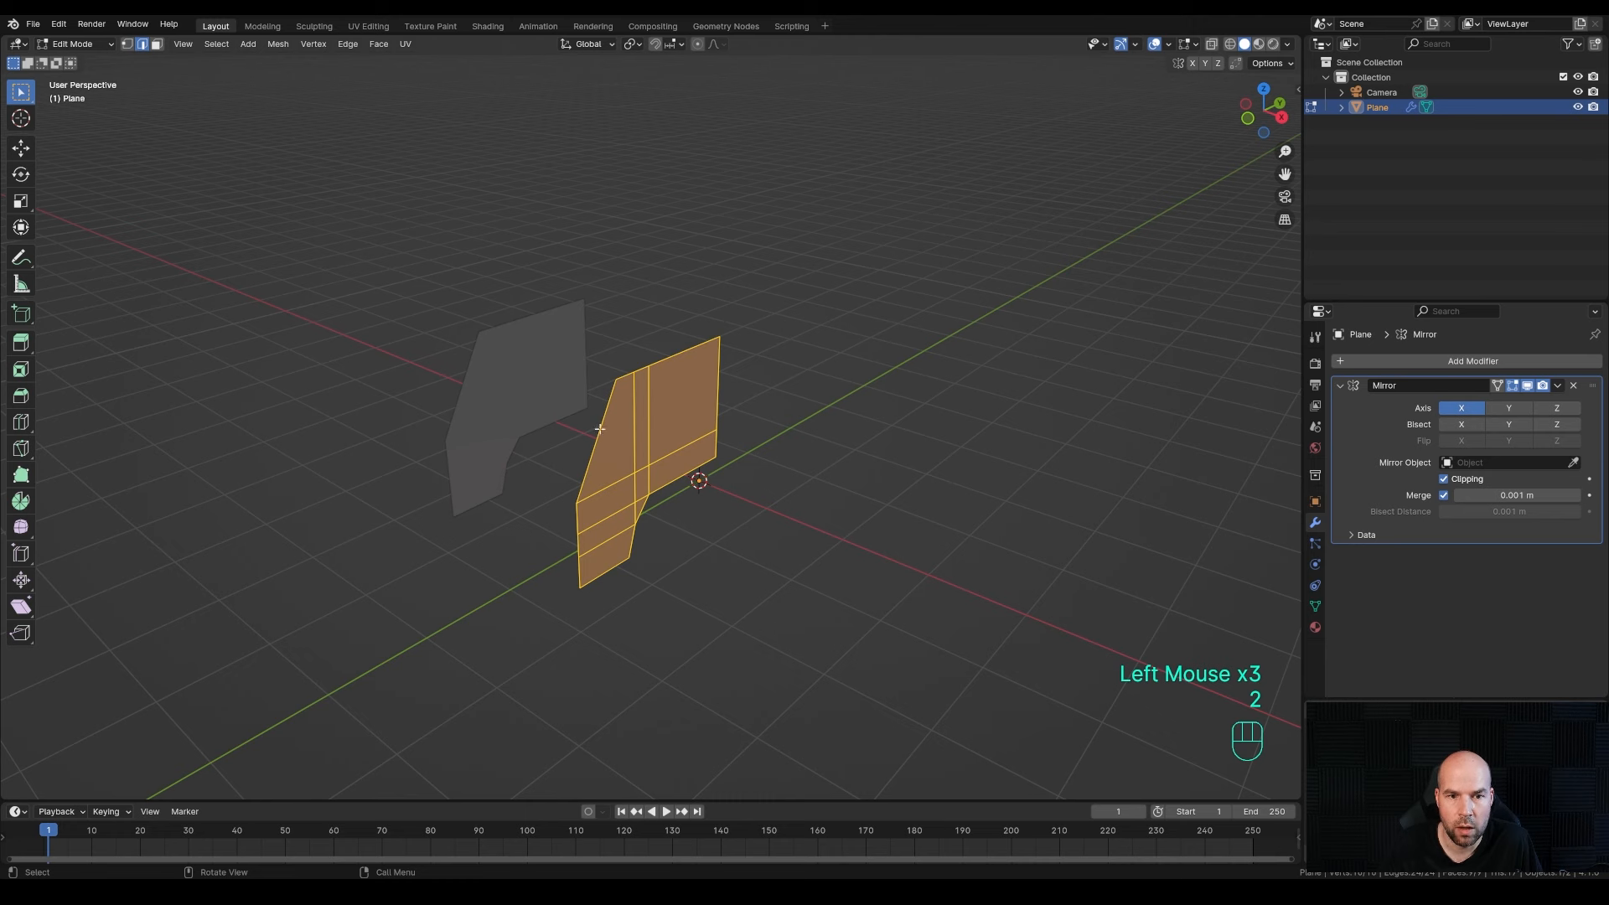
pyautogui.keyDown('alt'); pyautogui.click(600, 429); pyautogui.keyUp('alt')
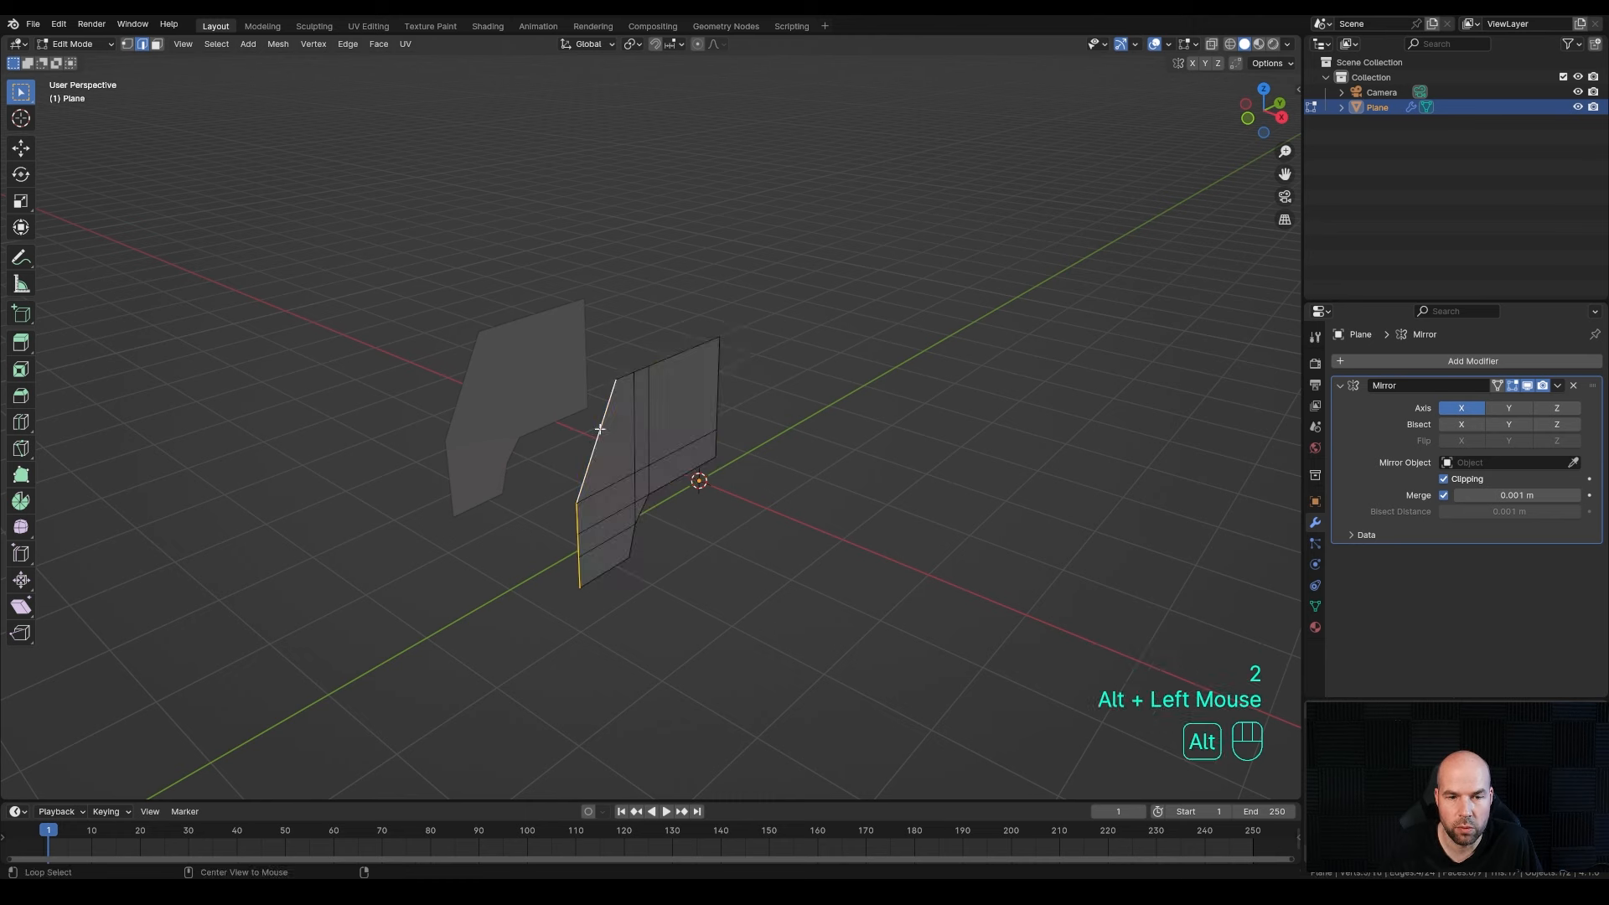
pyautogui.keyDown('alt'); pyautogui.keyDown('shift'); pyautogui.click(664, 356); pyautogui.keyUp('shift'); pyautogui.keyUp('alt')
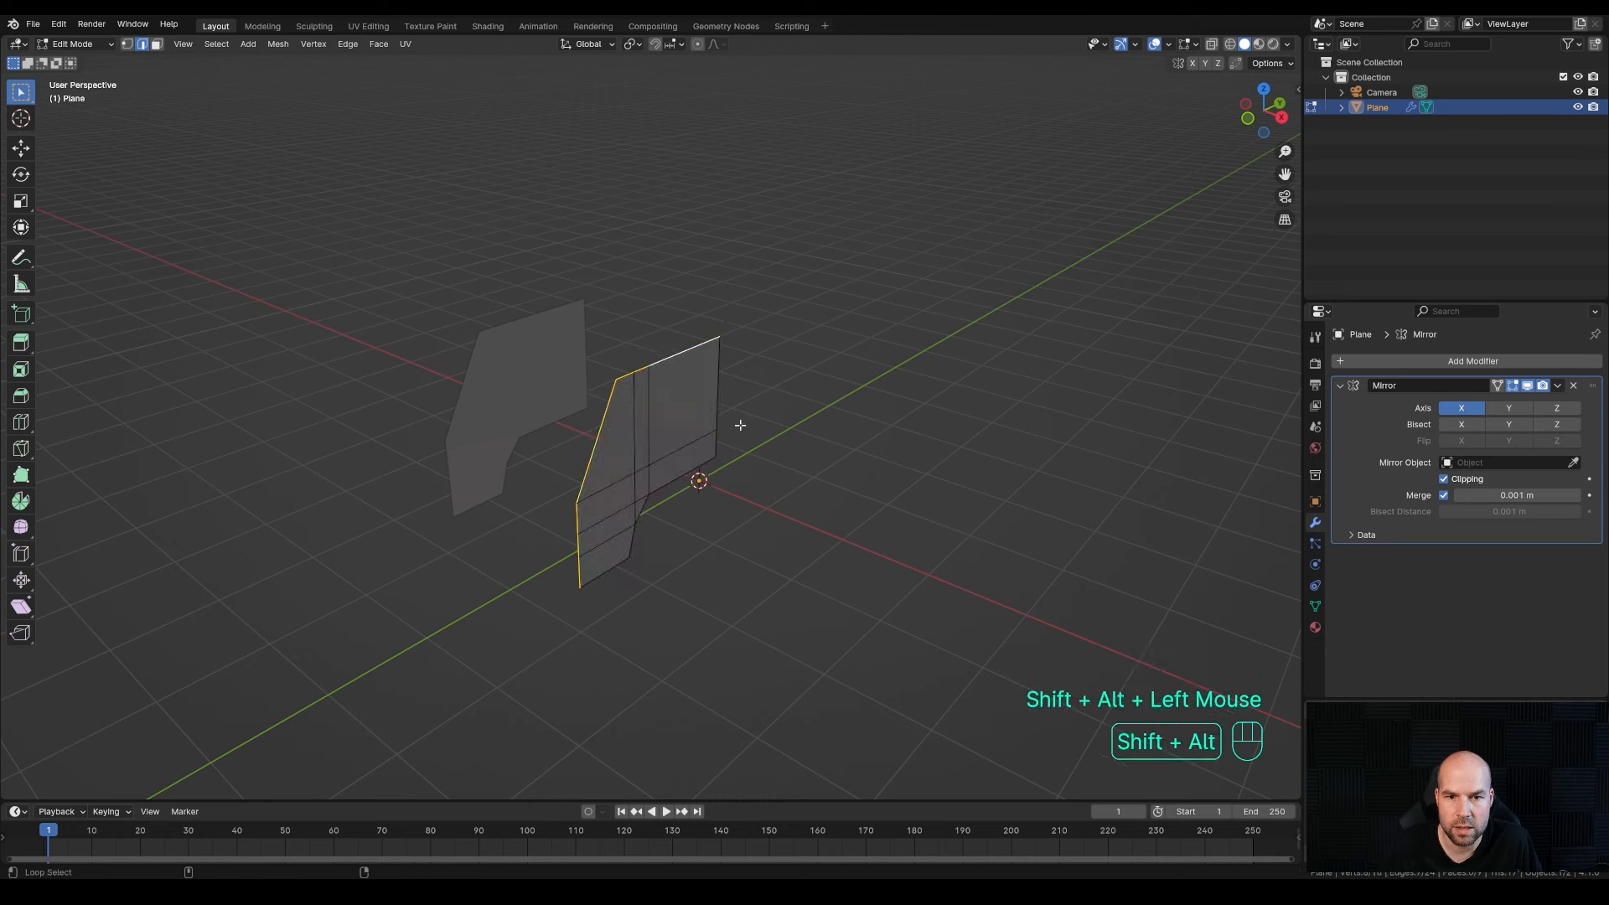
pyautogui.keyDown('alt'); pyautogui.keyDown('shift'); pyautogui.click(717, 444); pyautogui.keyUp('shift'); pyautogui.keyUp('alt')
pyautogui.keyDown('alt'); pyautogui.keyDown('shift'); pyautogui.click(687, 474); pyautogui.keyUp('shift'); pyautogui.keyUp('alt')
pyautogui.keyDown('alt'); pyautogui.keyDown('shift'); pyautogui.click(609, 565); pyautogui.keyUp('shift'); pyautogui.keyUp('alt')
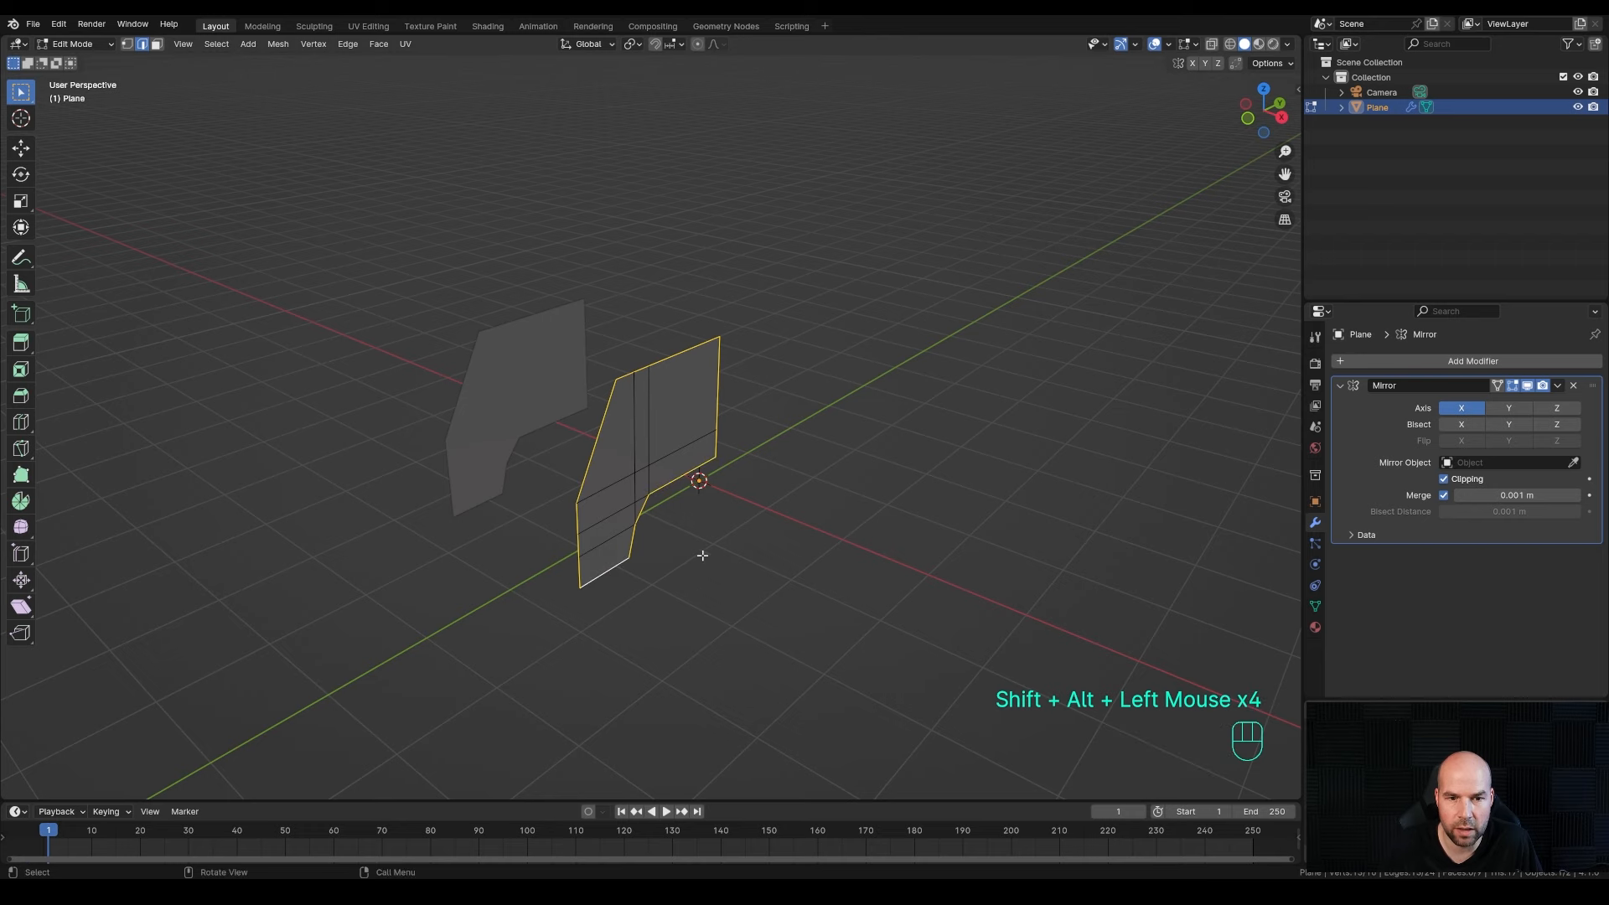
pyautogui.moveTo(703, 555); pyautogui.dragTo(726, 556, button='middle')
pyautogui.press('e')
pyautogui.press('x')
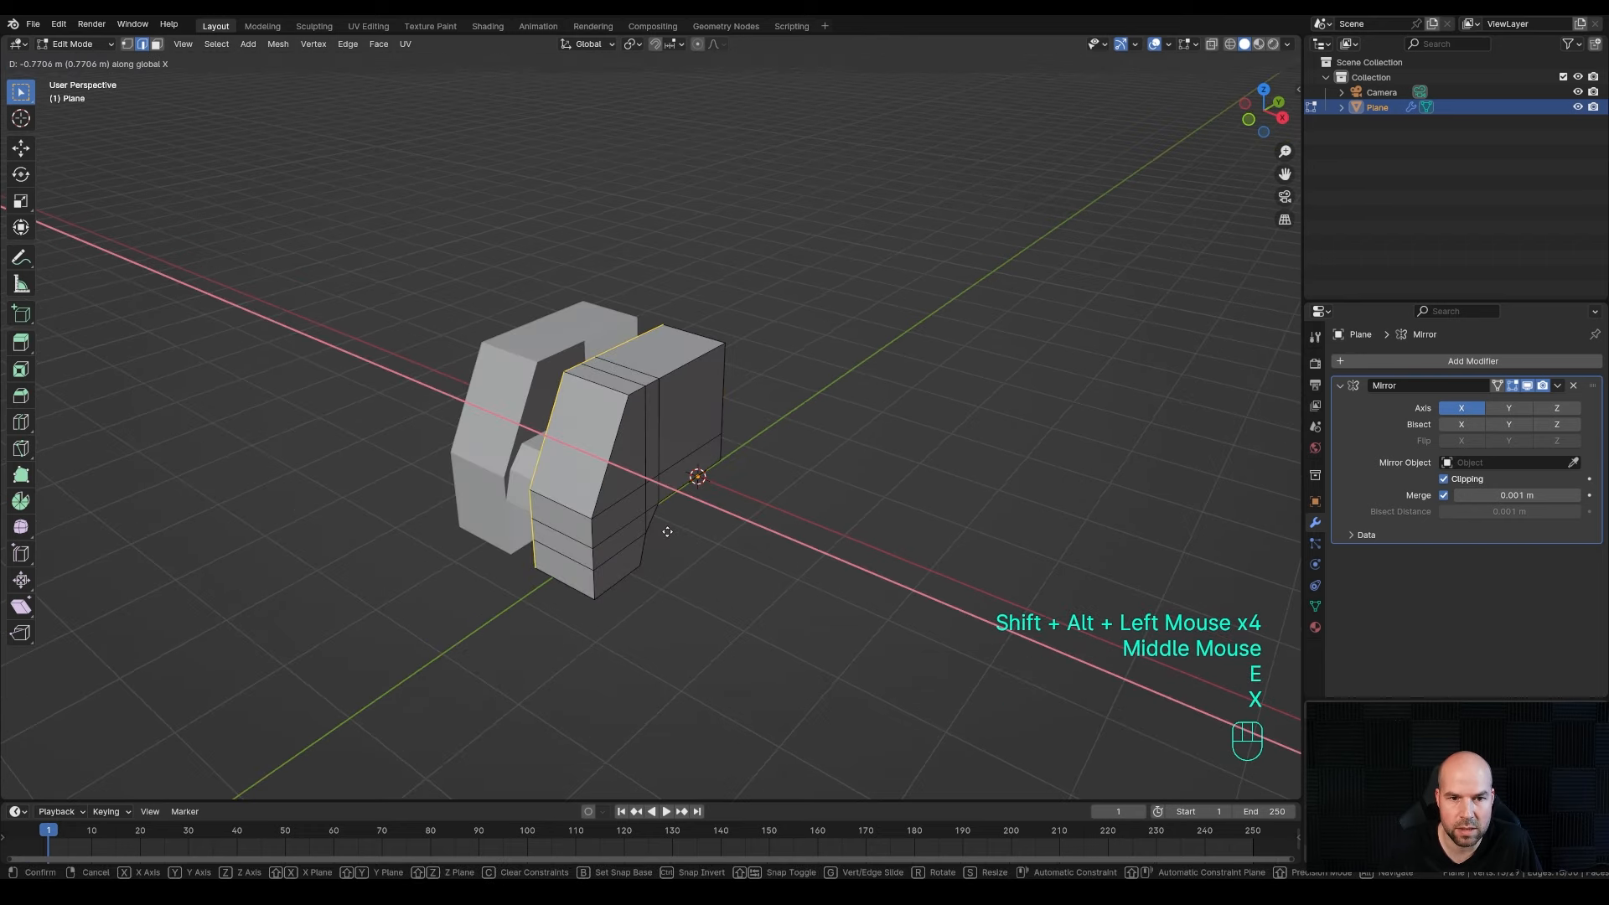
pyautogui.click(482, 452)
# - Select the whole extruded half and move it about 0.02 m along negative X to narrow the body
pyautogui.moveTo(704, 496); pyautogui.dragTo(824, 486, button='middle')
pyautogui.press('a')
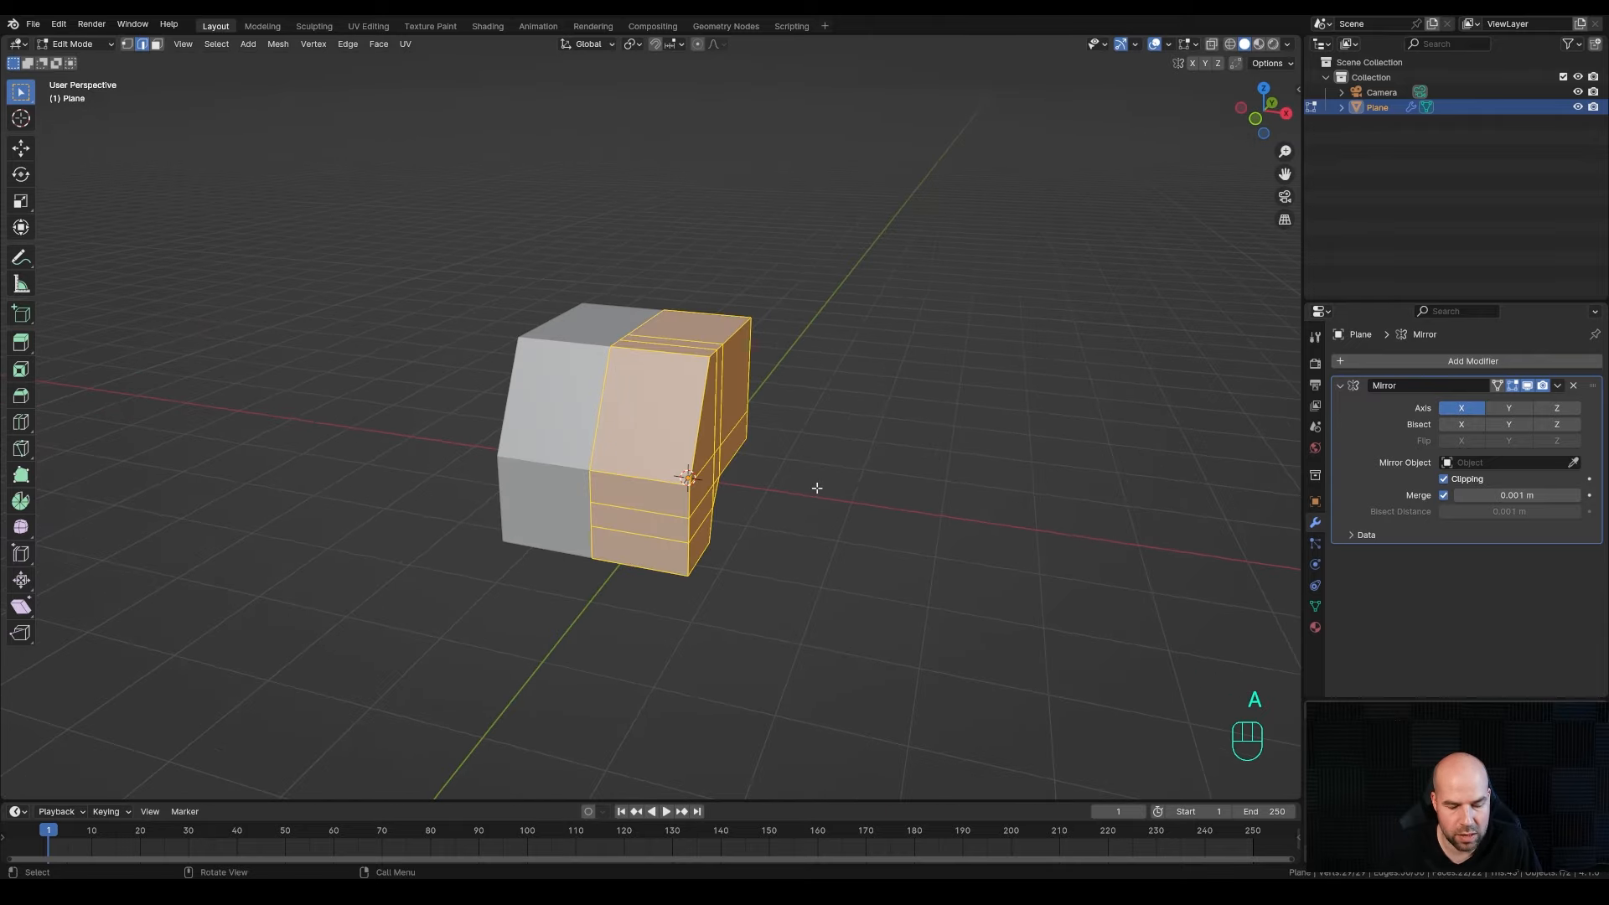
pyautogui.press('g')
pyautogui.press('x')
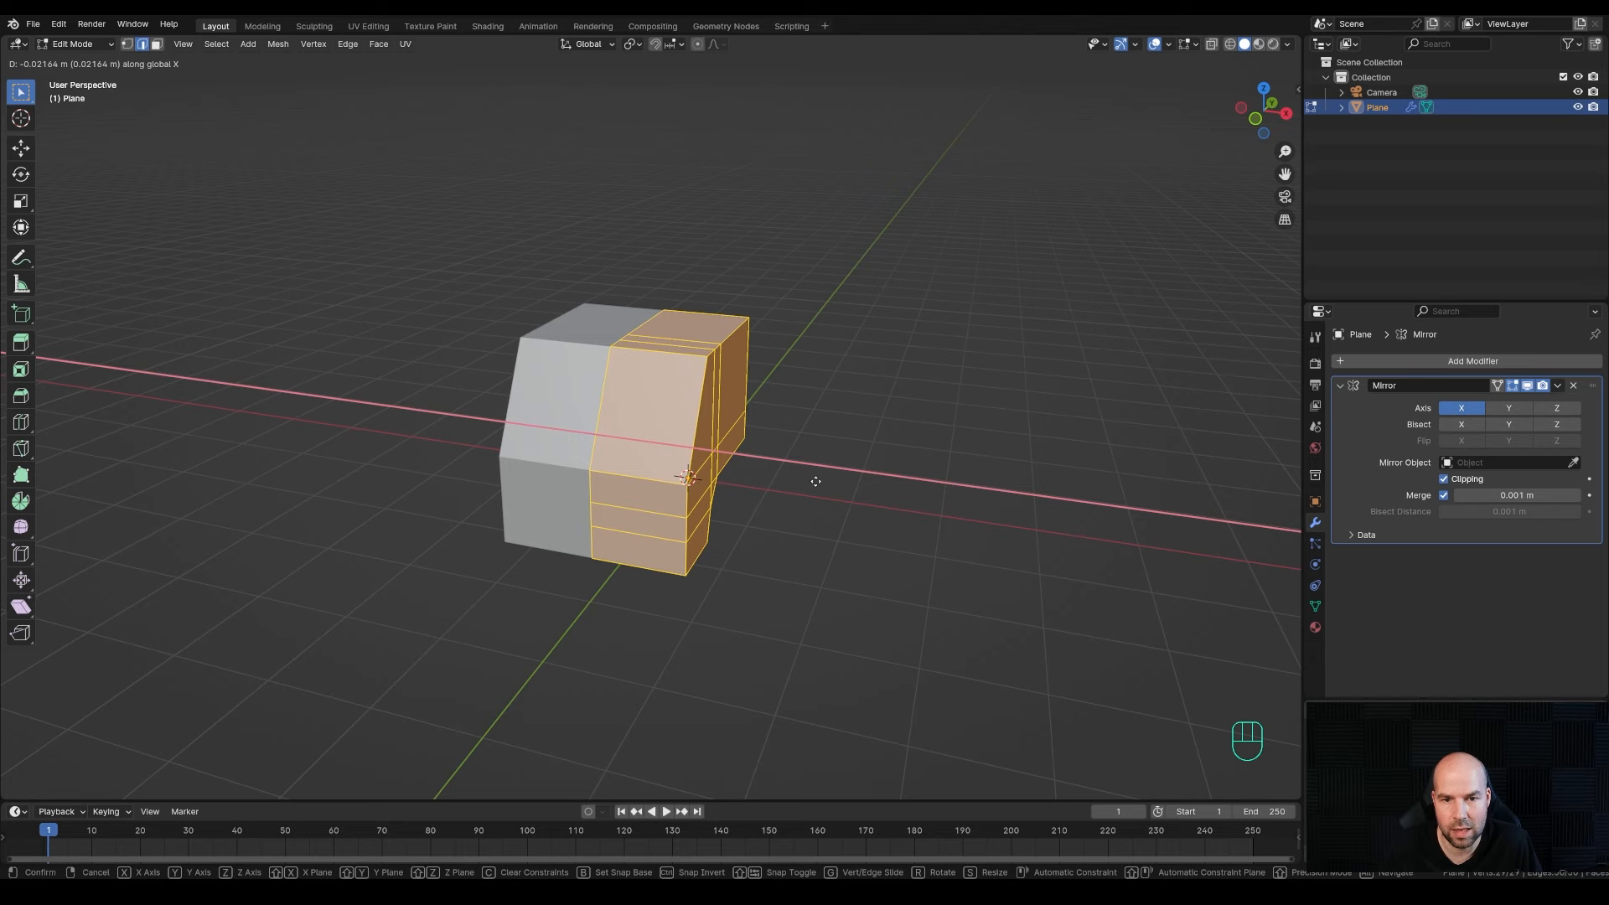
pyautogui.click(817, 479)
# - Add one centred loop cut around the half body, midway between its outer side and the mirror plane
pyautogui.moveTo(818, 479); pyautogui.dragTo(516, 409, button='middle')
pyautogui.scroll(2, 729, 430)
pyautogui.press('ctrl')
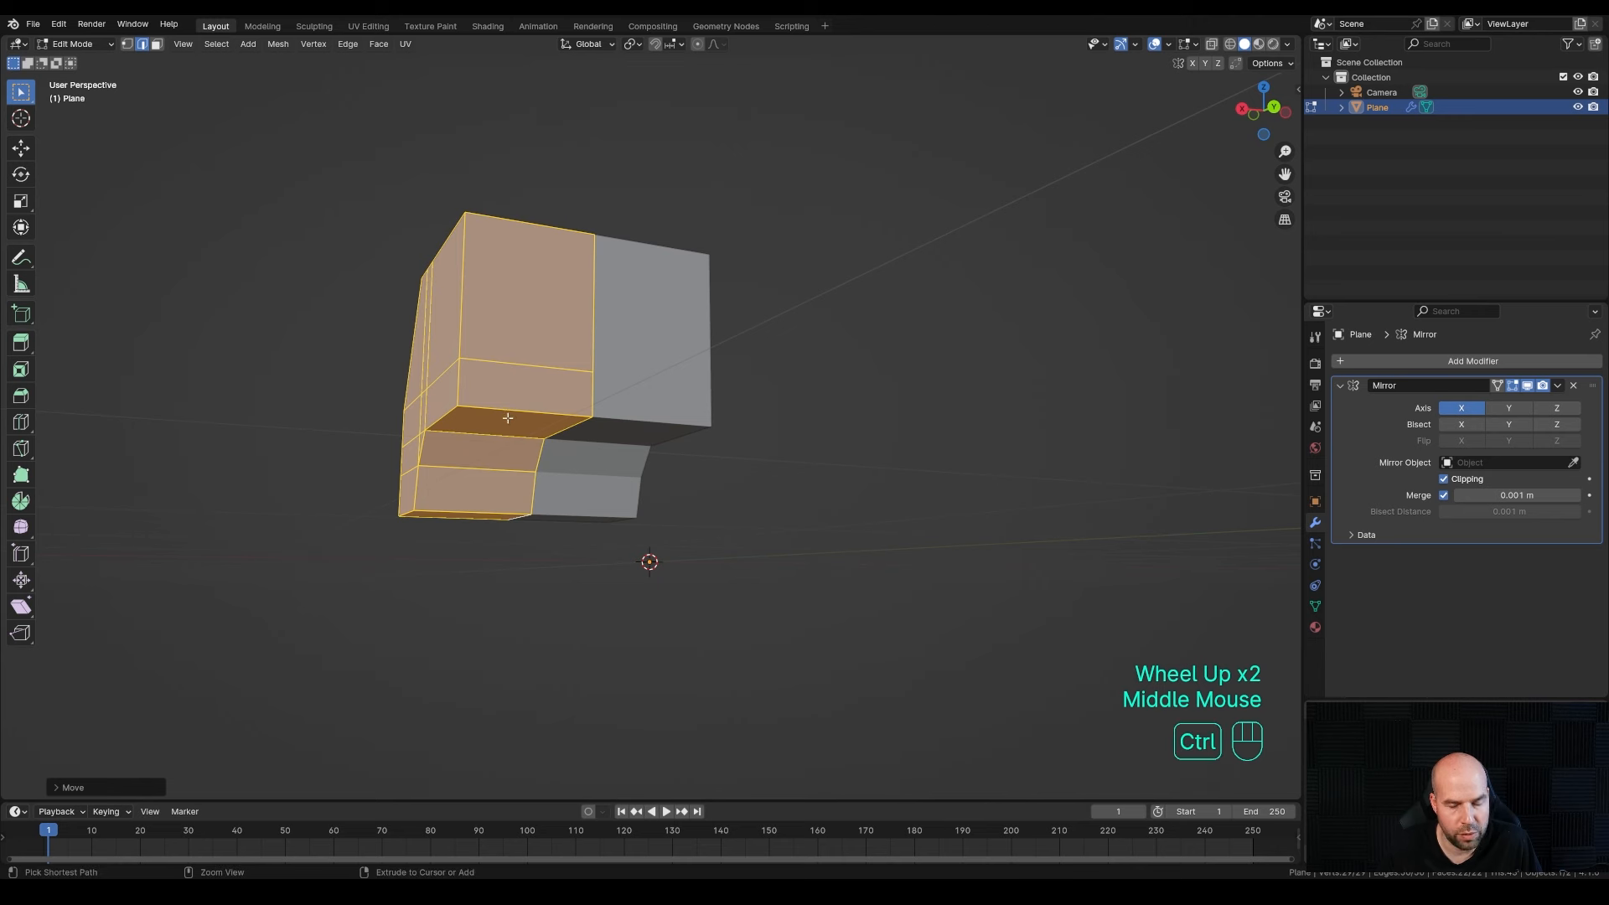
pyautogui.hotkey('ctrl', 'r')
pyautogui.click(501, 413)
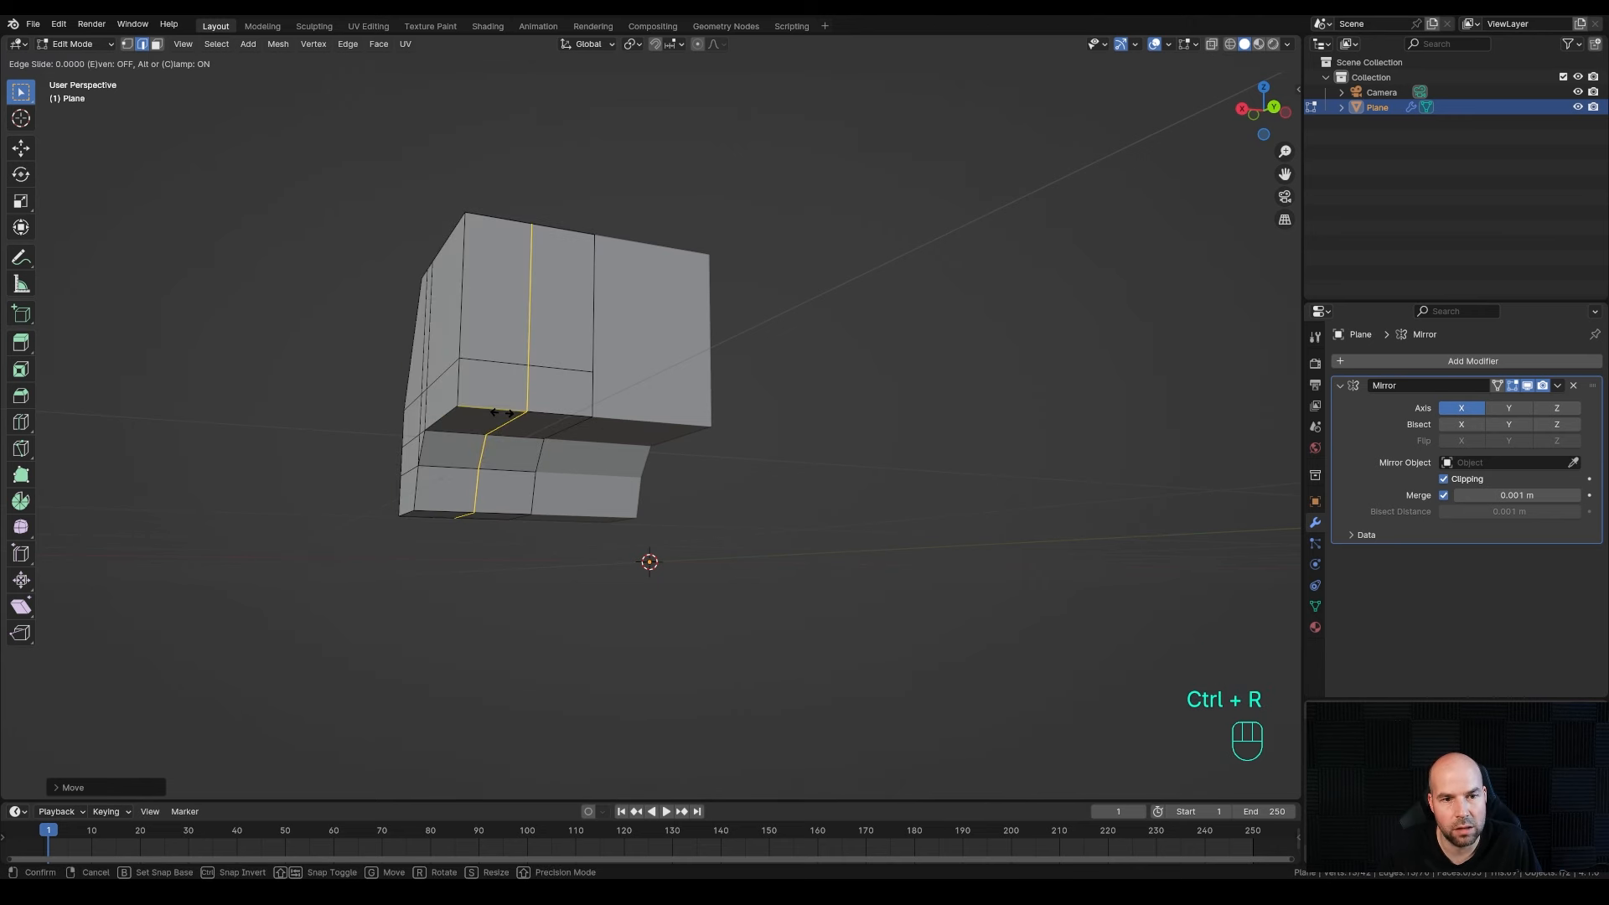
pyautogui.rightClick(492, 416)
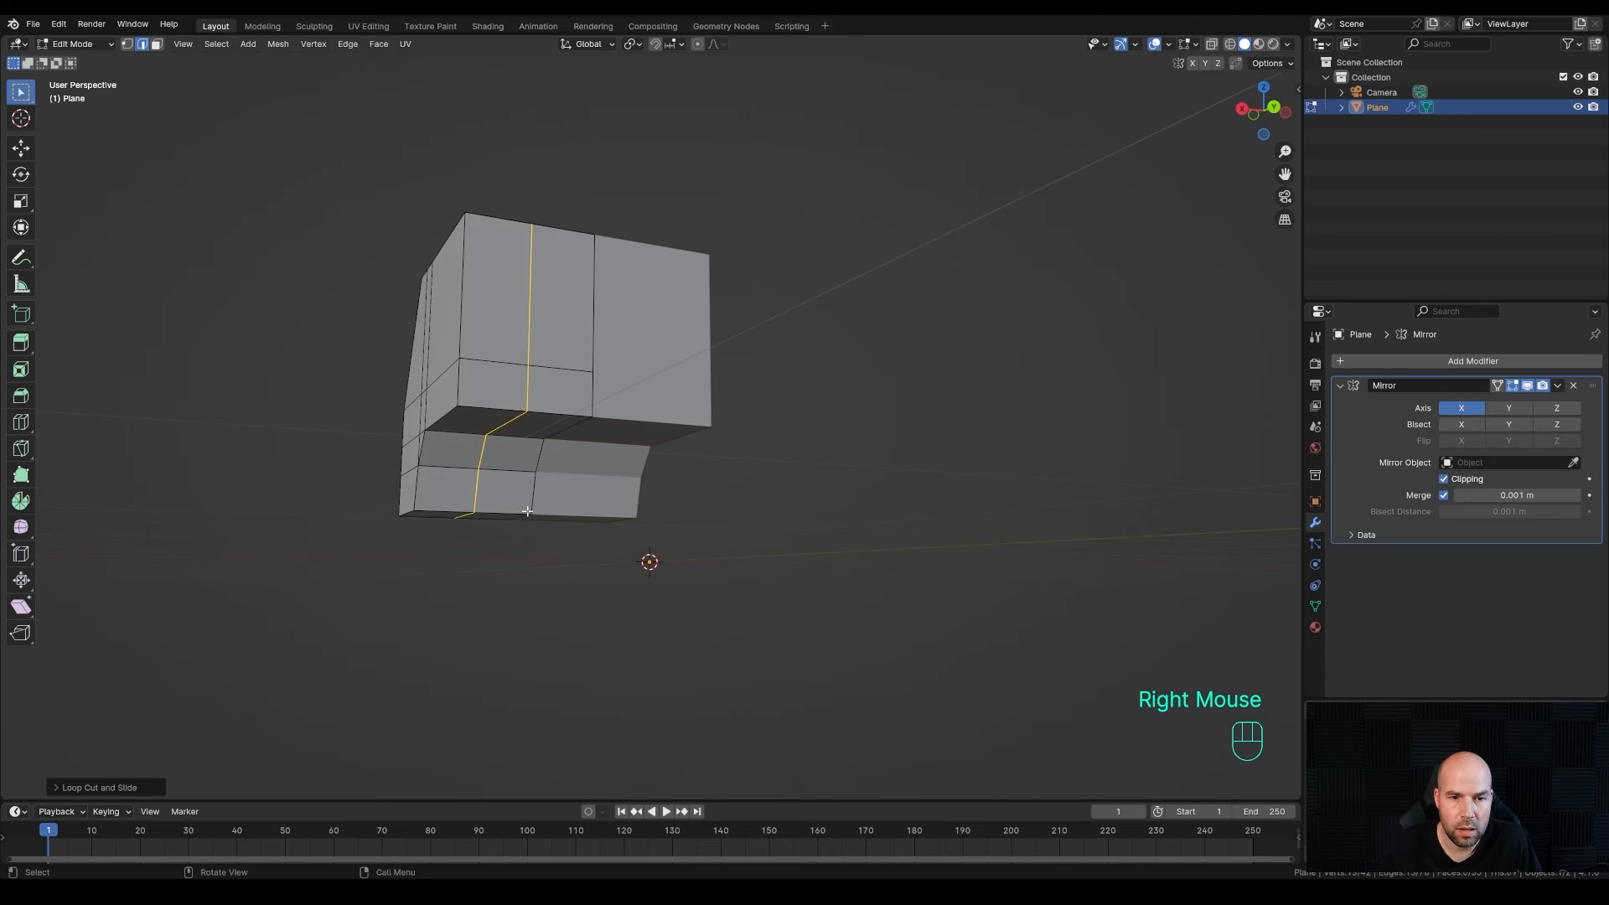
# - In face select mode, delete the three inner faces beside the mirror plane: the overhang's underside and the two notch faces below
pyautogui.scroll(1, 531, 503)
pyautogui.press('3')
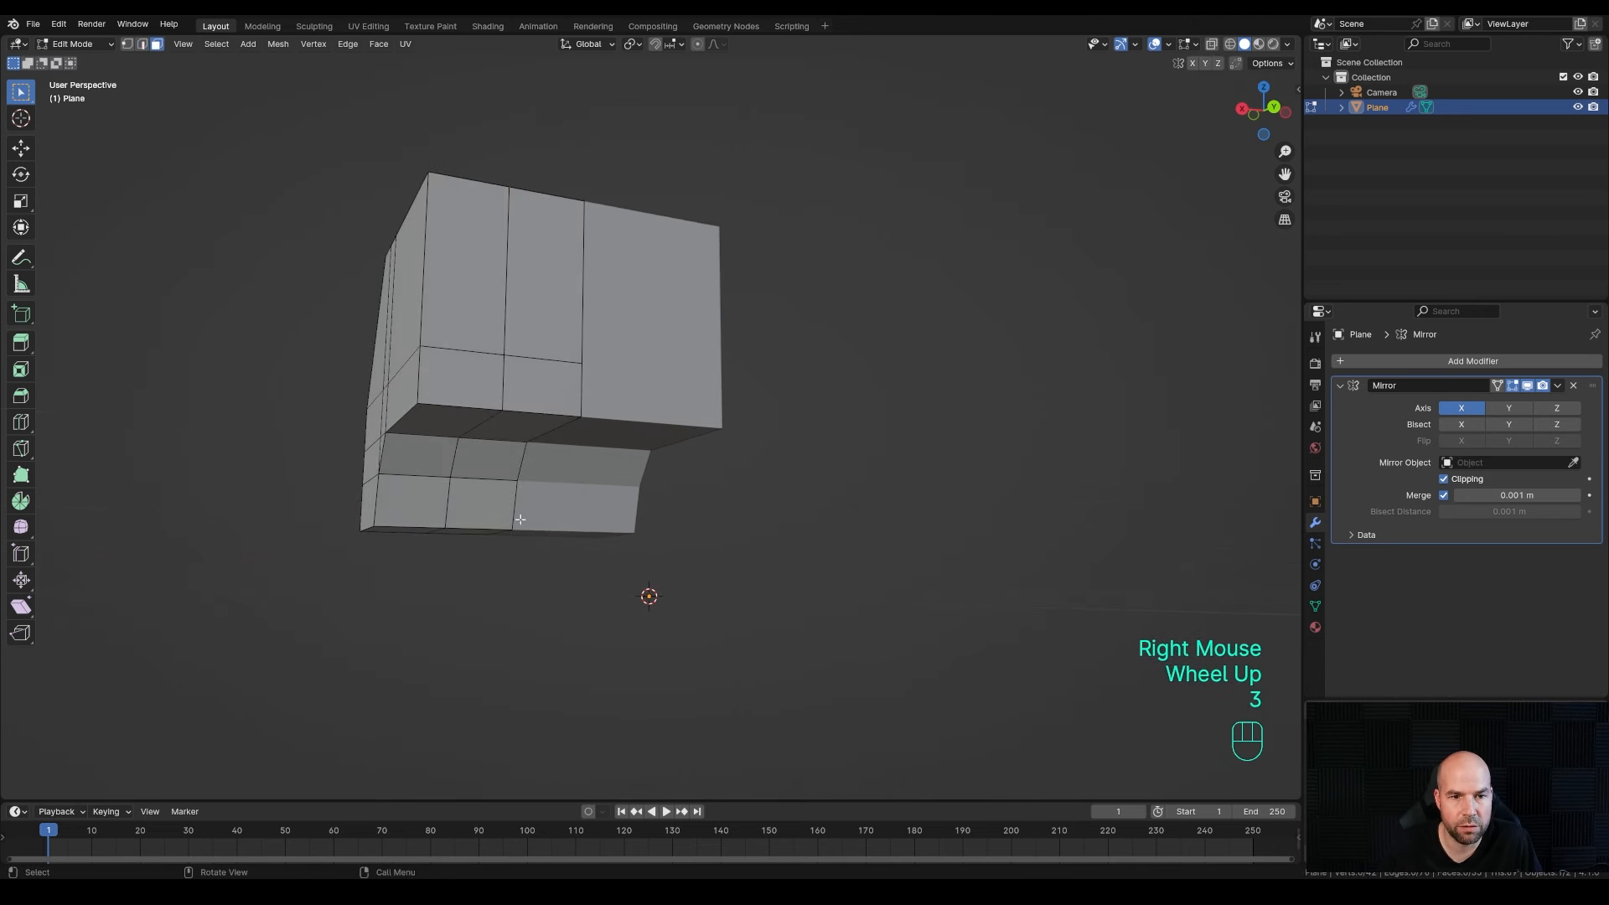
pyautogui.click(515, 429)
pyautogui.keyDown('shift'); pyautogui.click(488, 460); pyautogui.keyUp('shift')
pyautogui.keyDown('shift'); pyautogui.click(480, 503); pyautogui.keyUp('shift')
pyautogui.moveTo(481, 503); pyautogui.dragTo(528, 479, button='middle')
pyautogui.press('x')
pyautogui.click(528, 483)
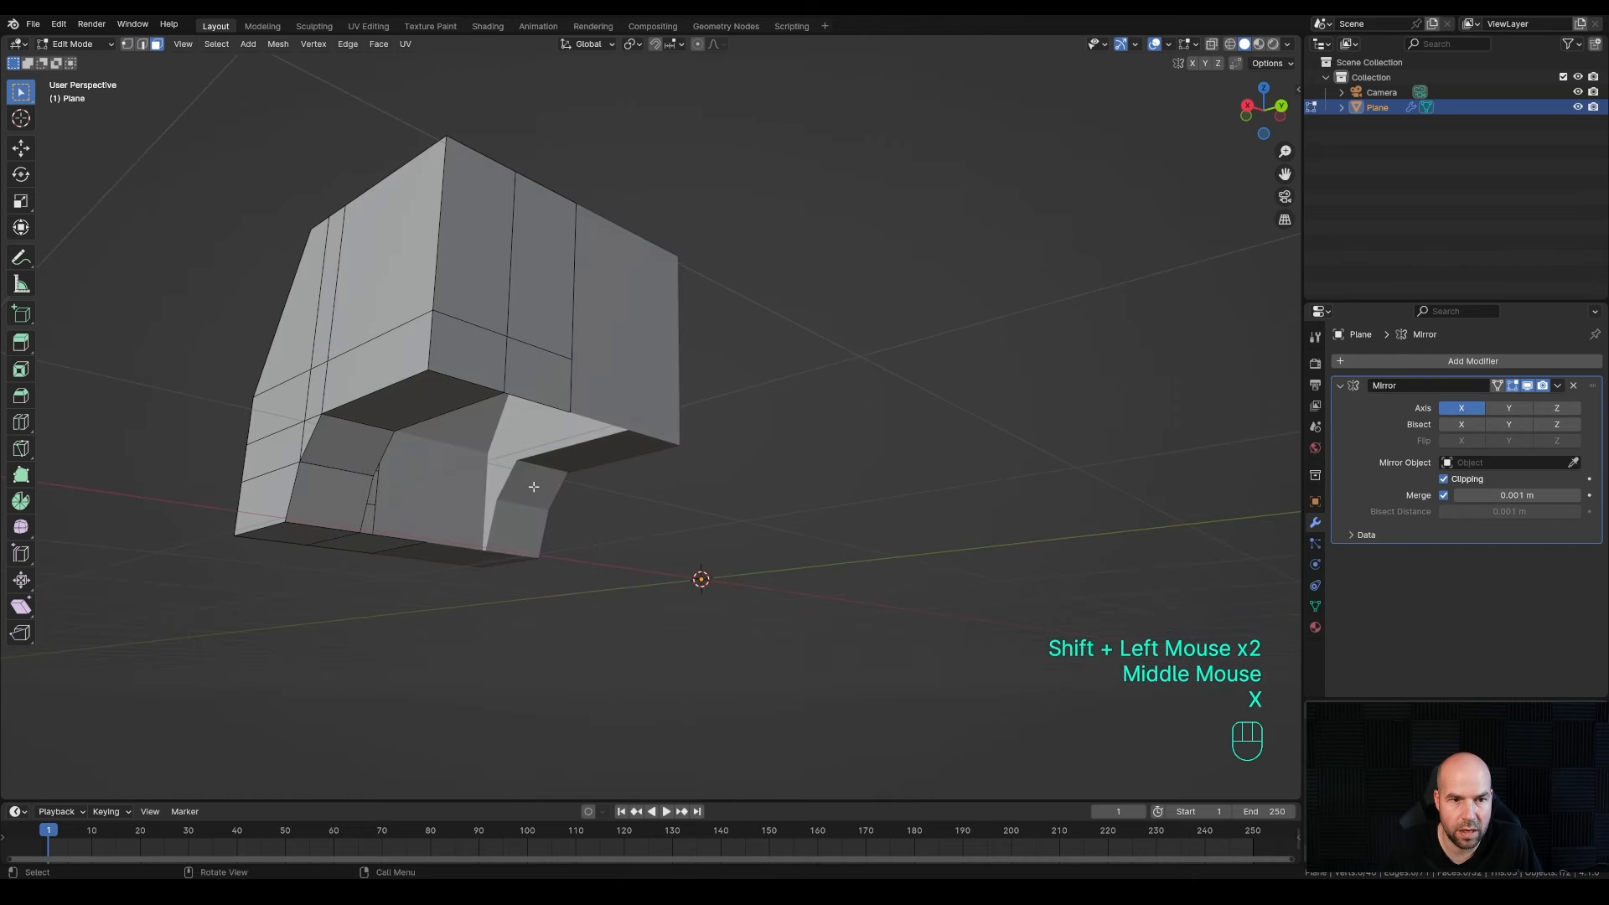
# - Select the three vertices along the opening's outer border and extrude them about 0.96 m along positive Y
pyautogui.press('1')
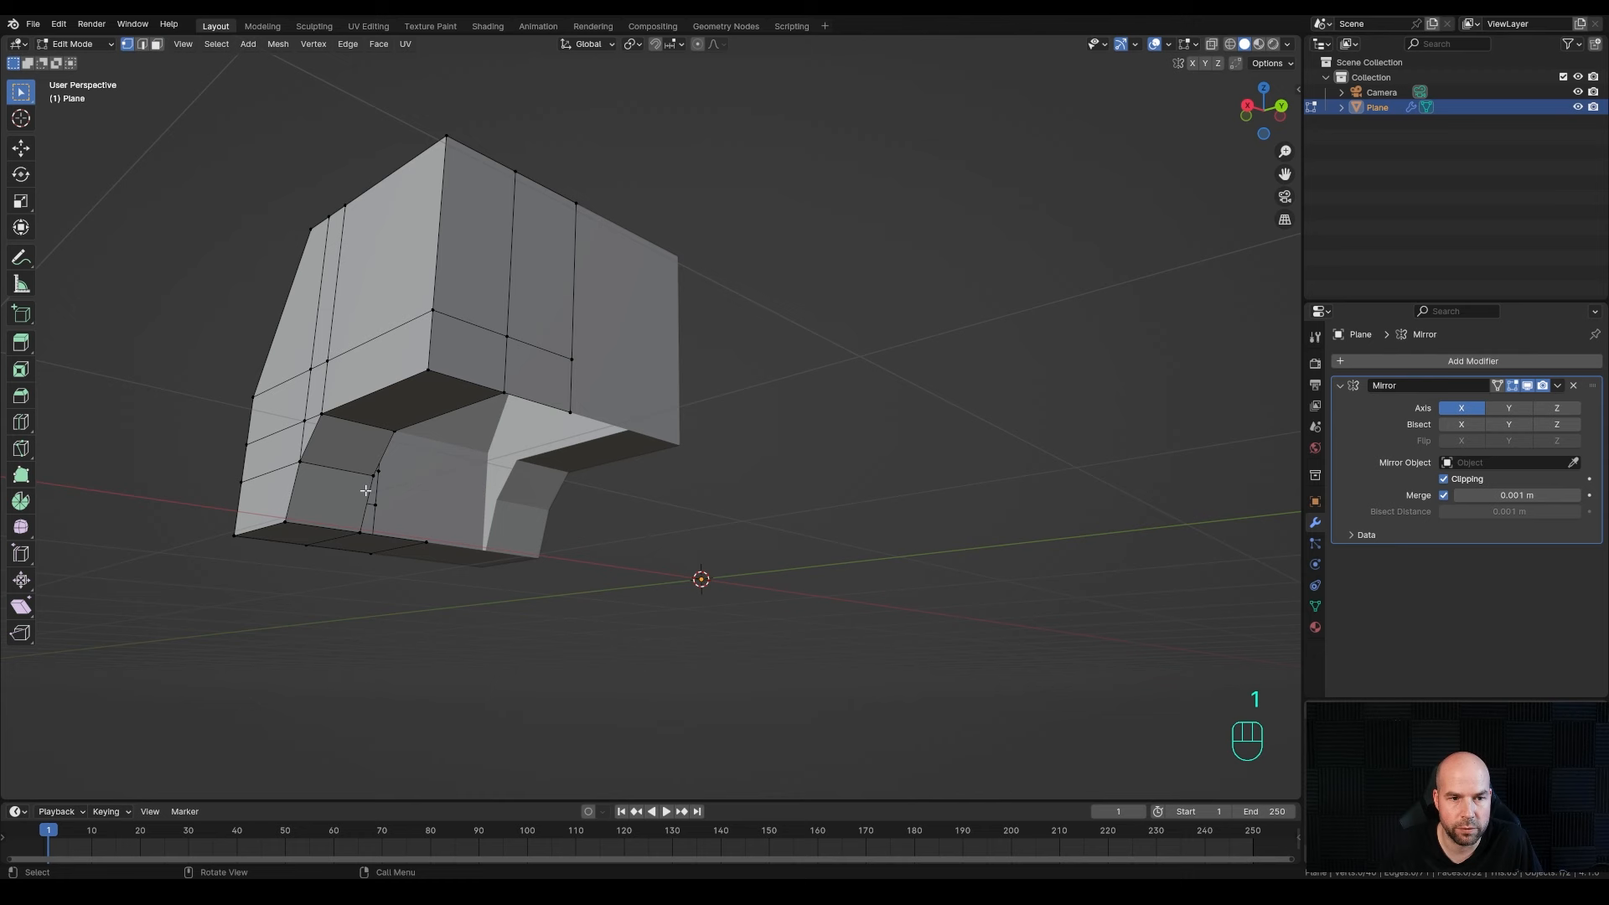
pyautogui.click(394, 430)
pyautogui.keyDown('shift'); pyautogui.click(374, 475); pyautogui.keyUp('shift')
pyautogui.keyDown('shift'); pyautogui.click(361, 531); pyautogui.keyUp('shift')
pyautogui.moveTo(556, 500); pyautogui.dragTo(460, 476, button='middle')
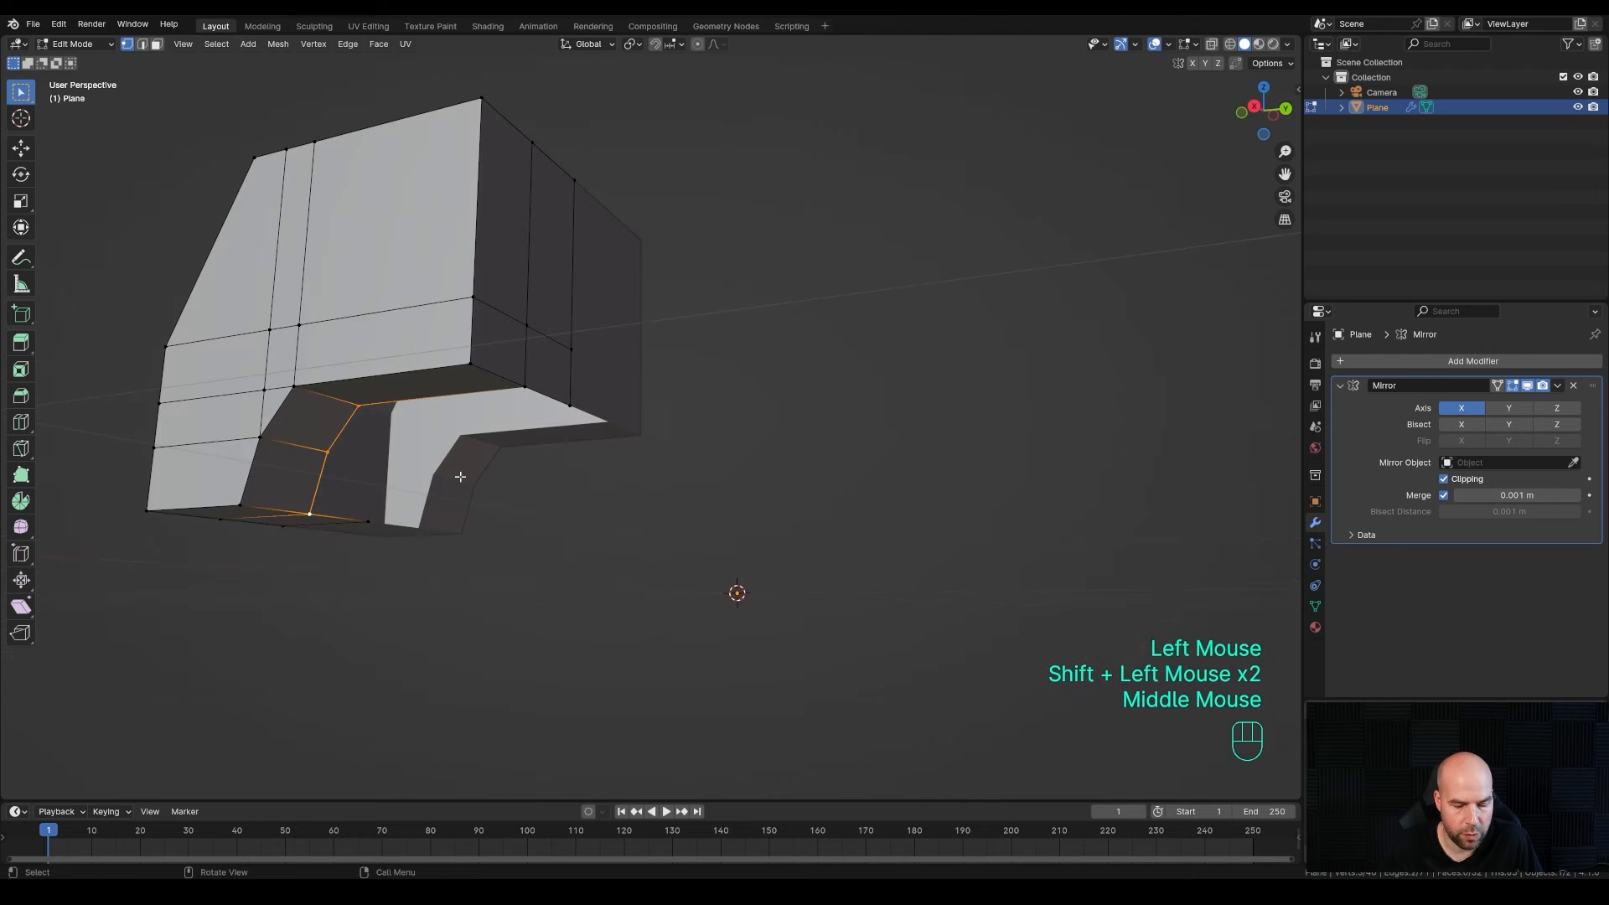
pyautogui.press('e')
pyautogui.press('y')
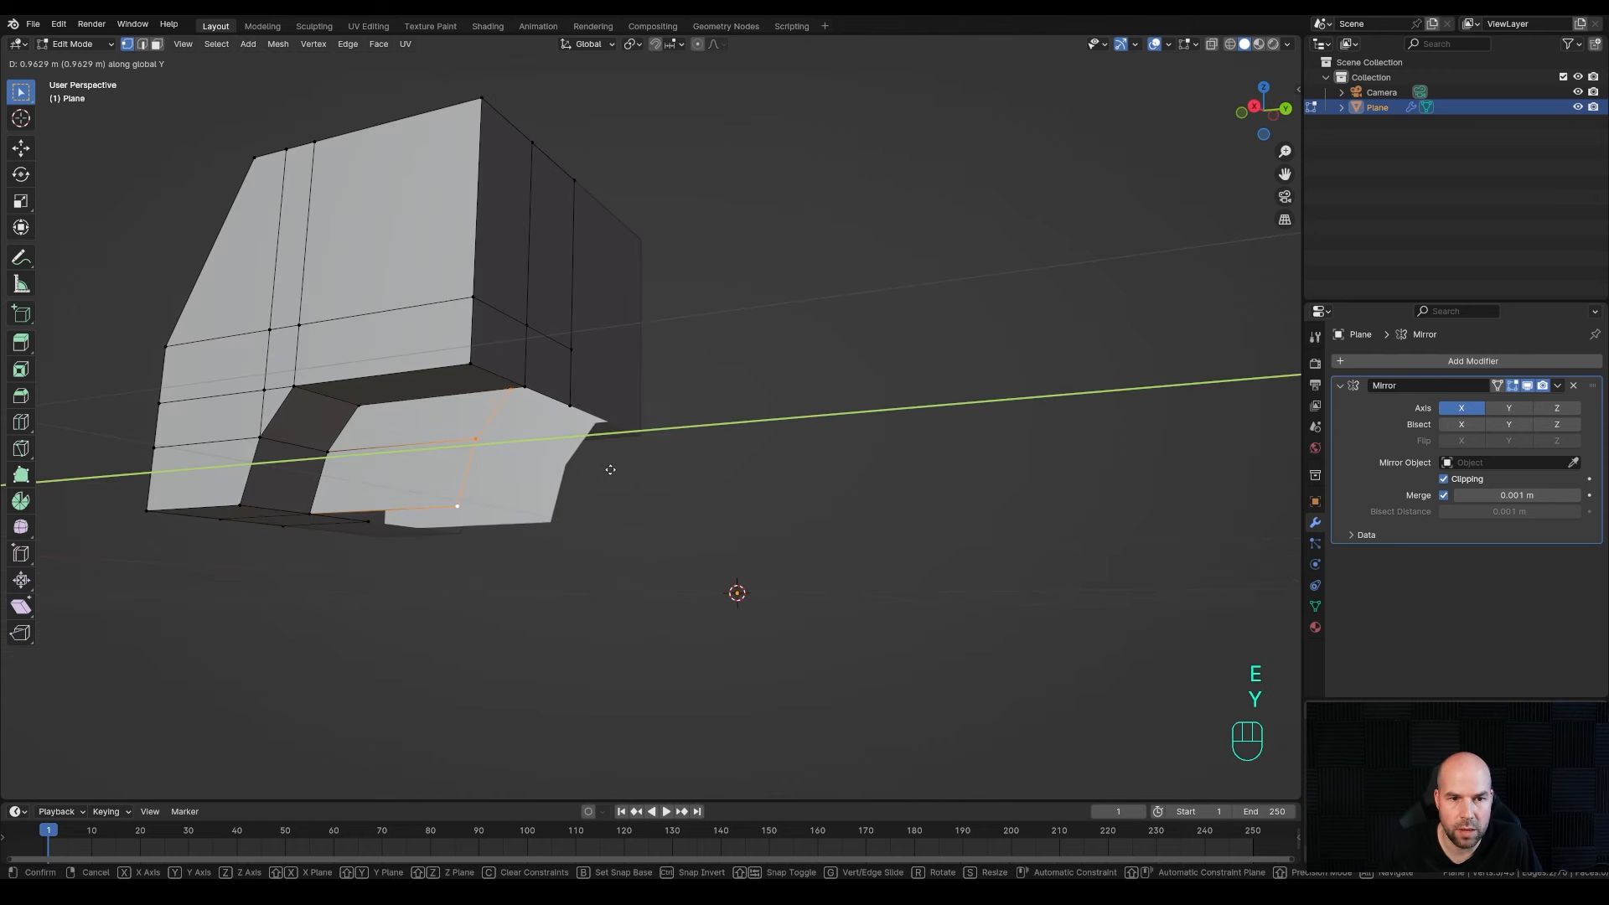
pyautogui.click(607, 463)
# - Enable Auto Merge Vertices and set the snapping target to Vertex
pyautogui.click(1237, 65)
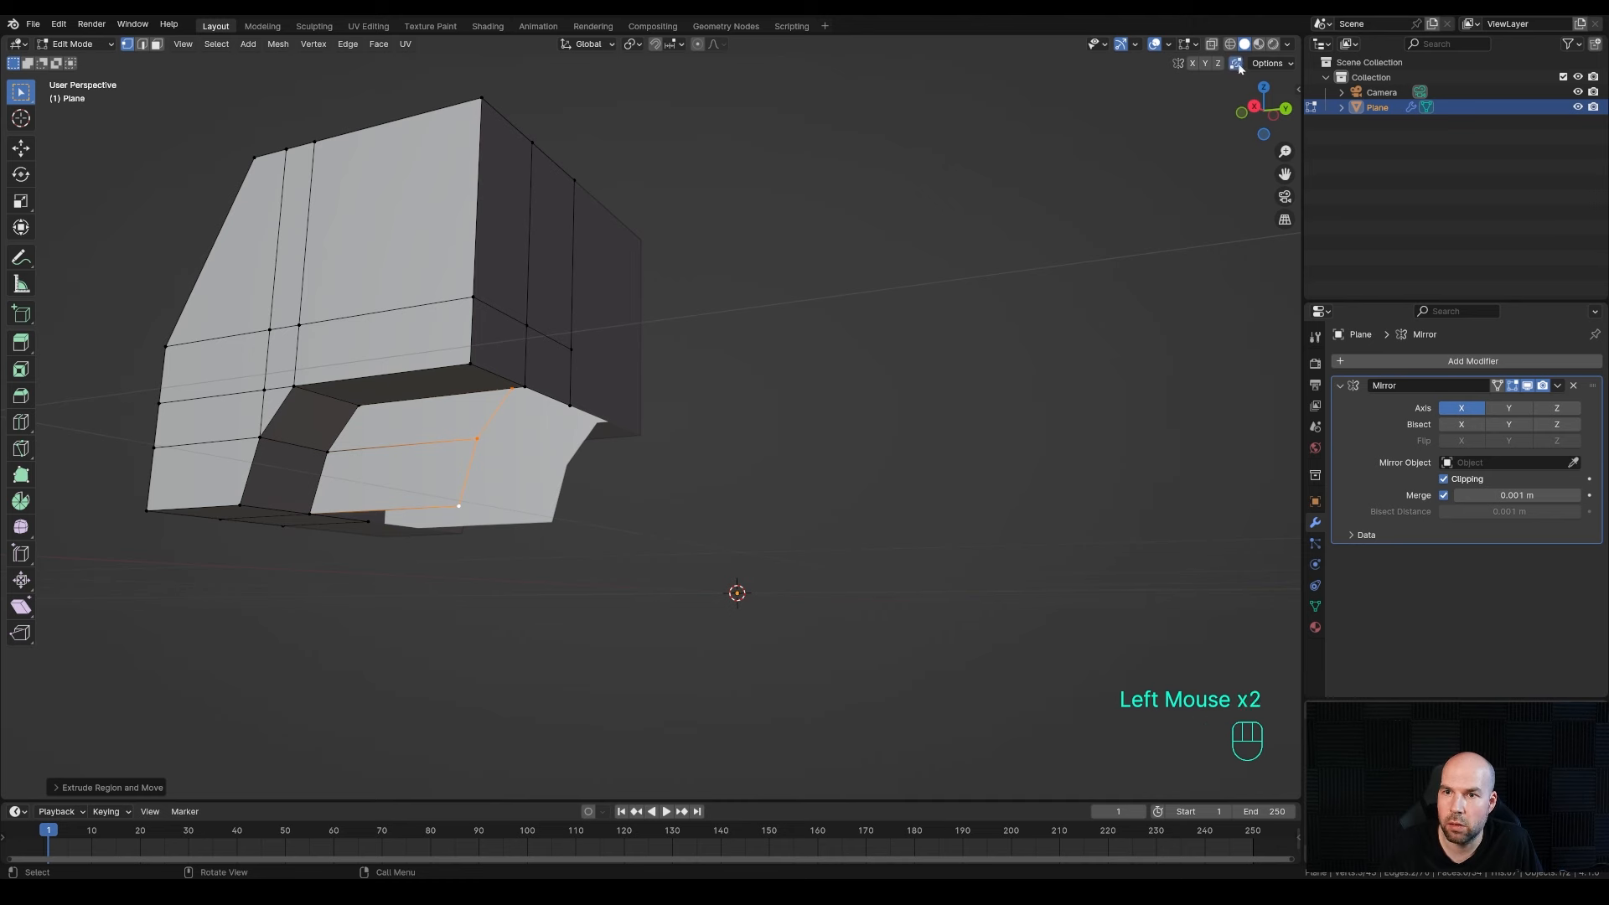
pyautogui.click(675, 46)
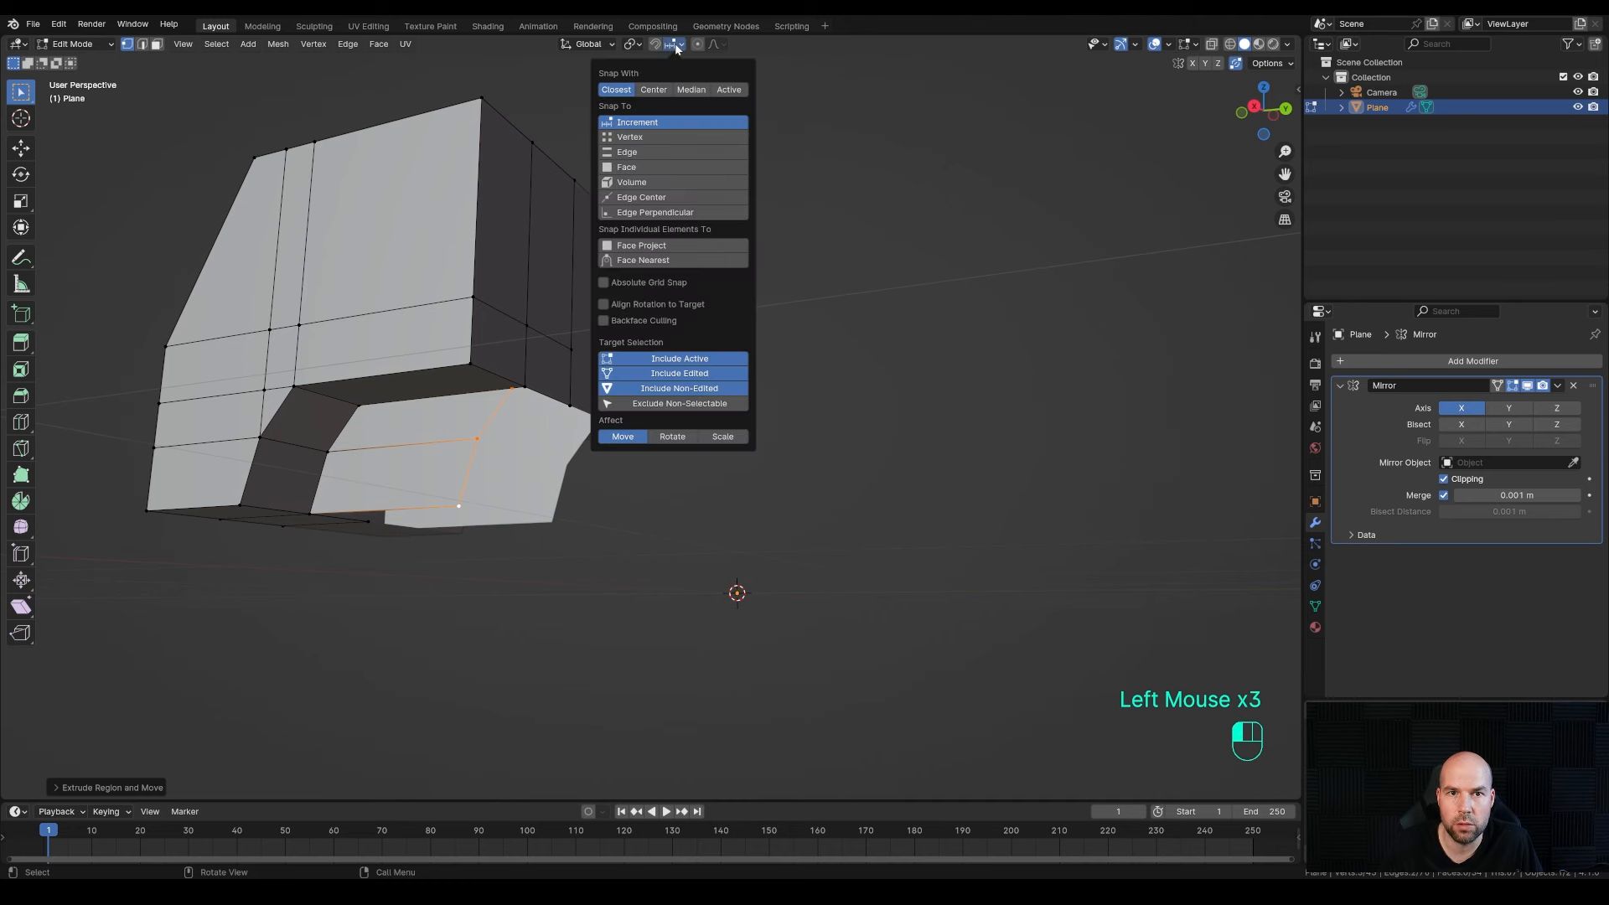
pyautogui.click(630, 137)
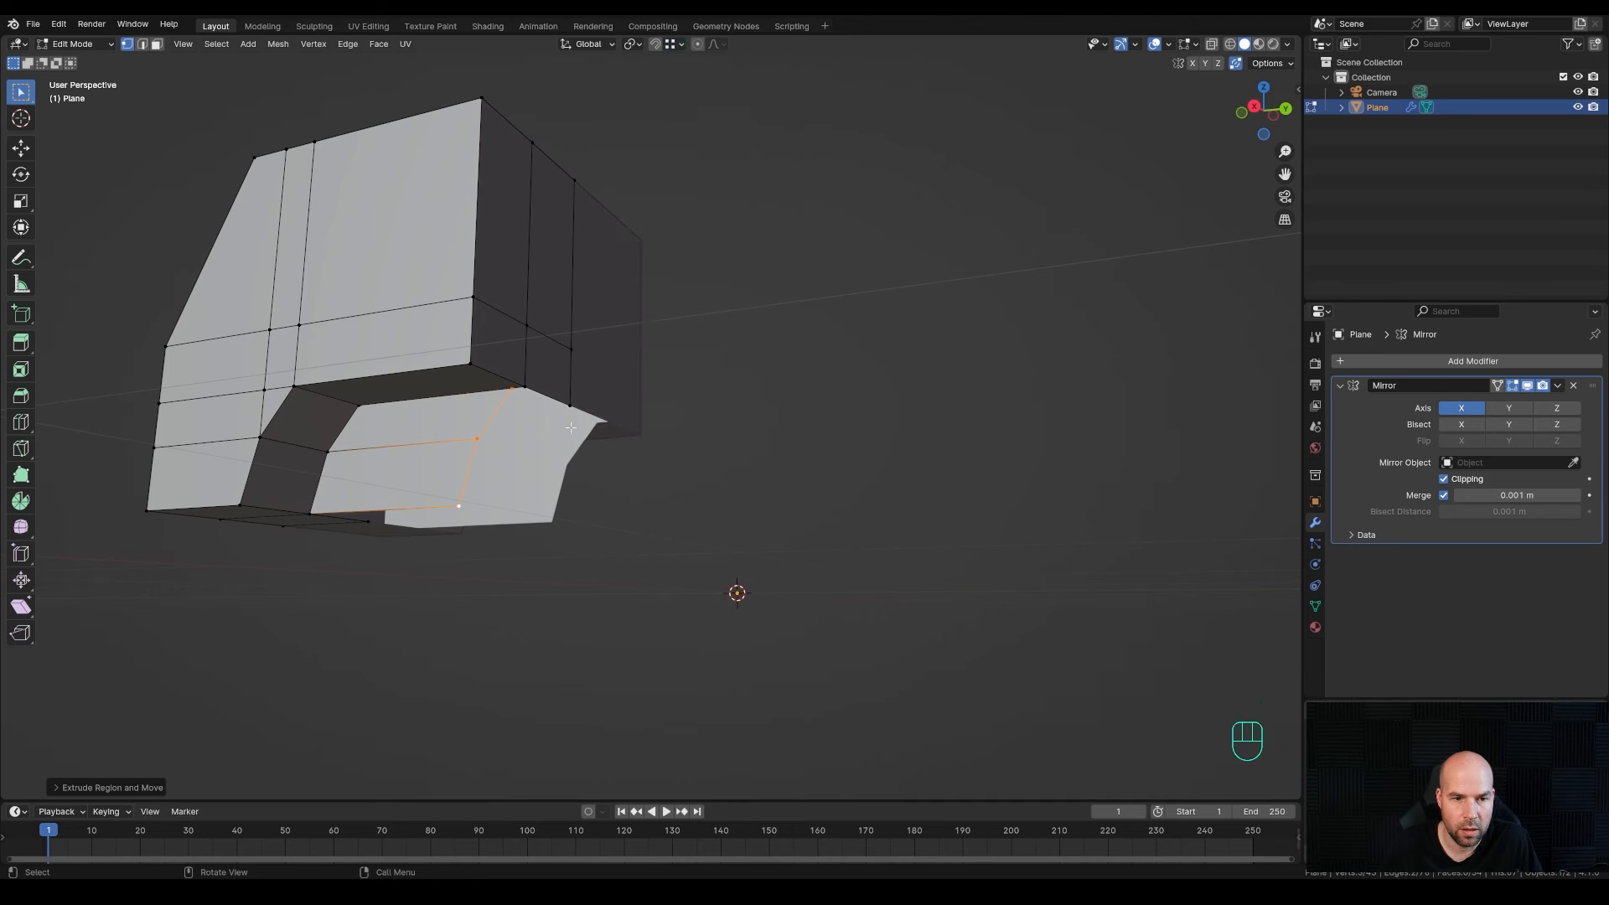
# - Flatten the extruded vertices by scaling them to 0 along Y, and move them along Y snapped to the overhang's lower vertex
pyautogui.press('s')
pyautogui.press('y')
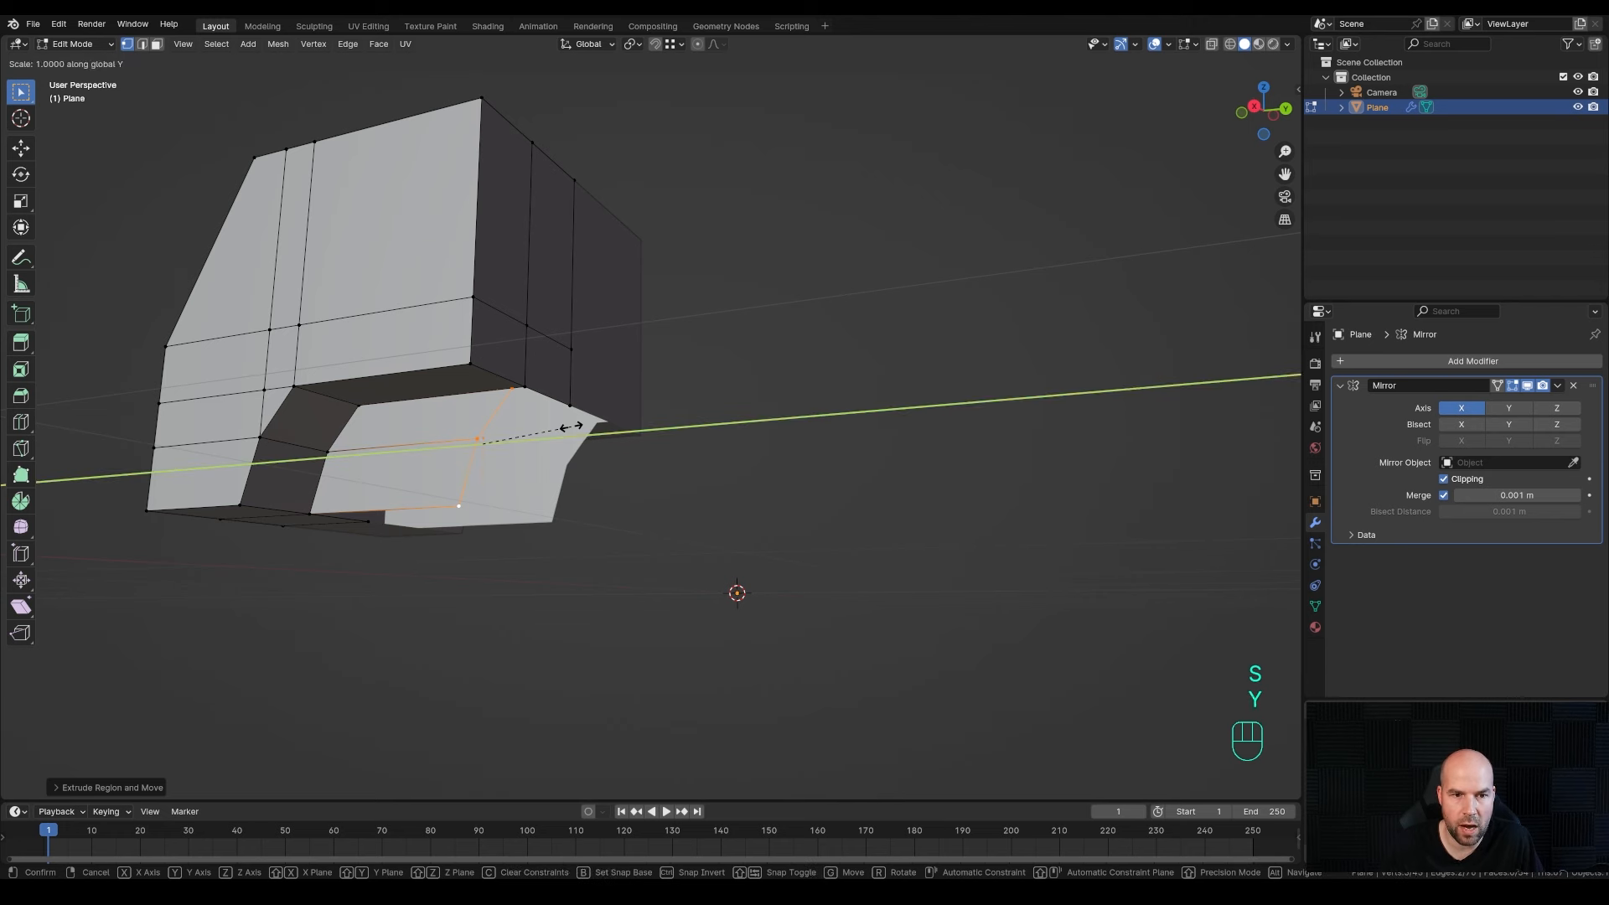
pyautogui.press('KP_0')
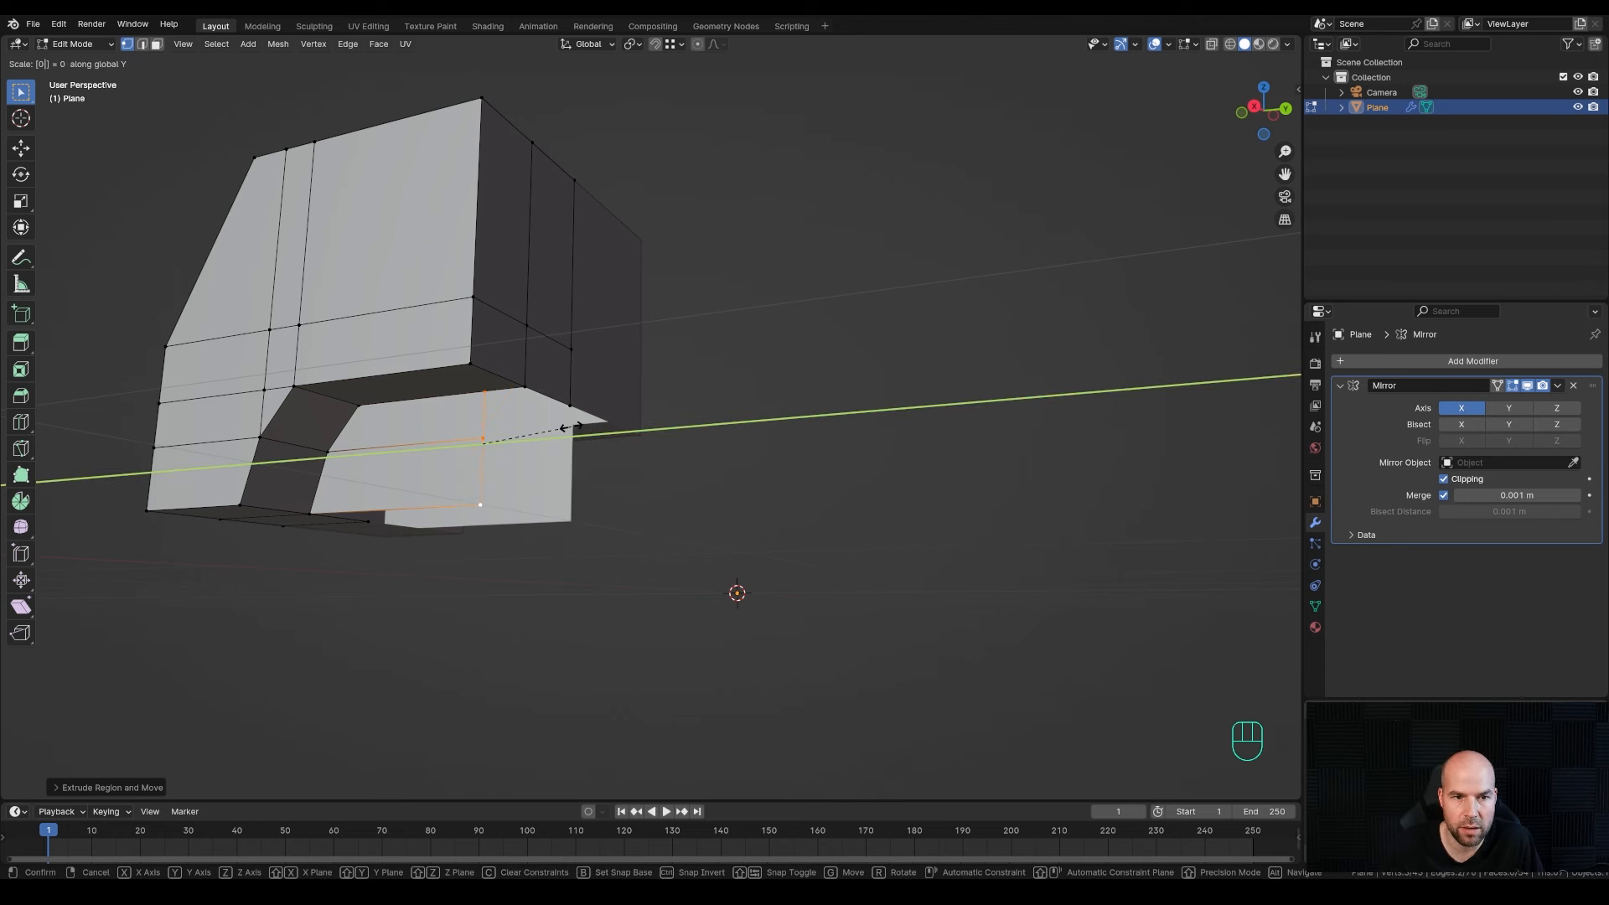
pyautogui.press('KP_Enter')
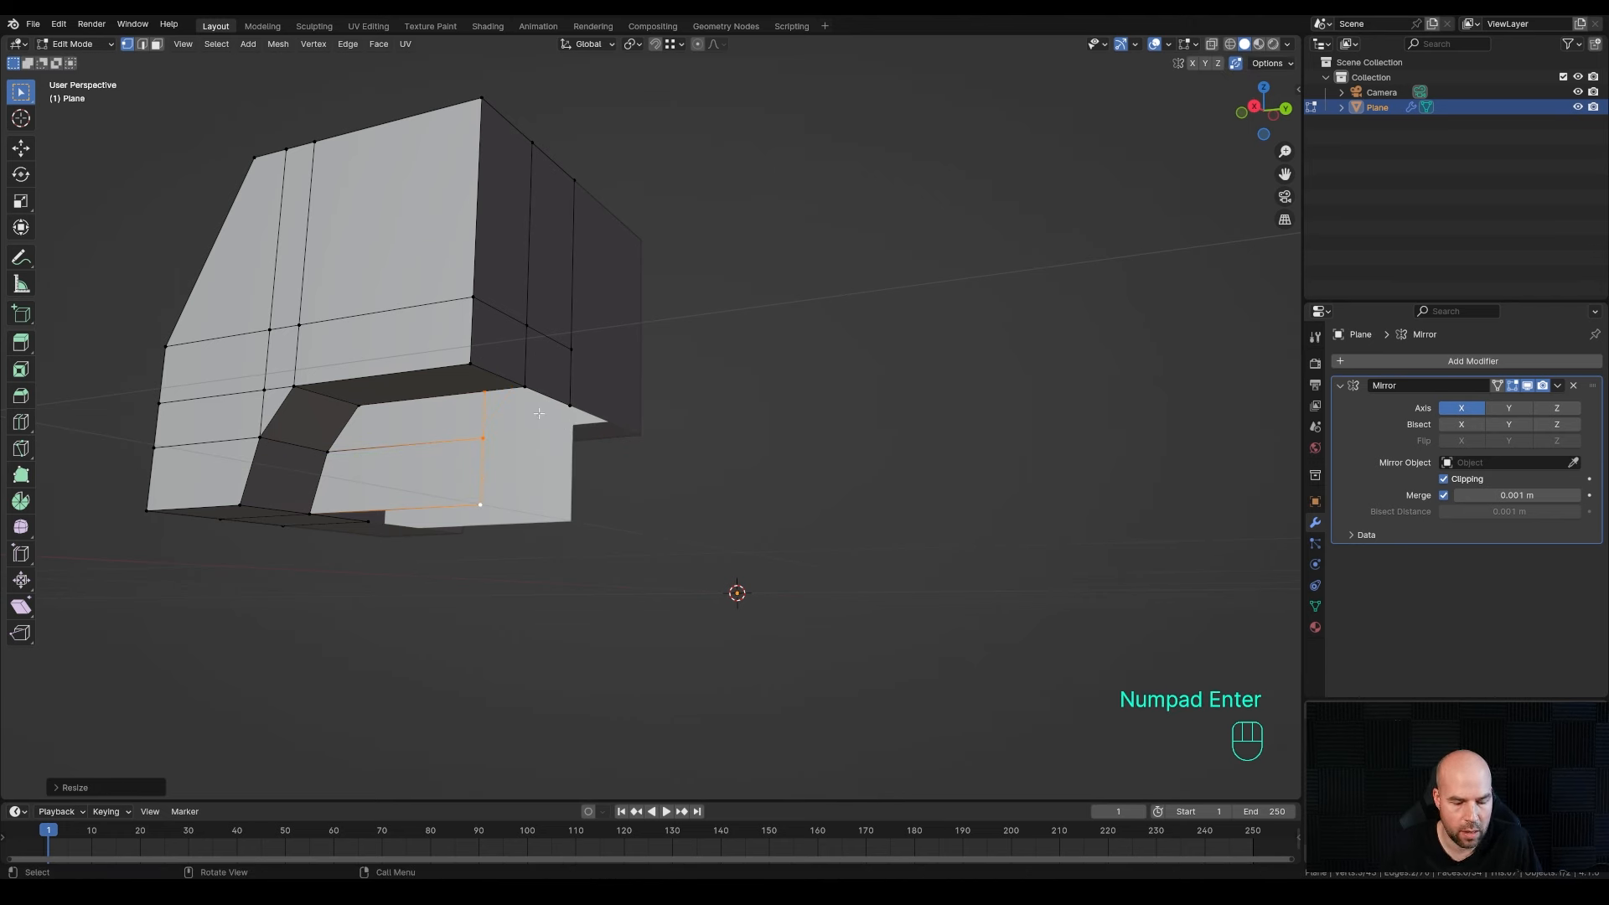
pyautogui.press('g')
pyautogui.press('y')
pyautogui.press('ctrl')
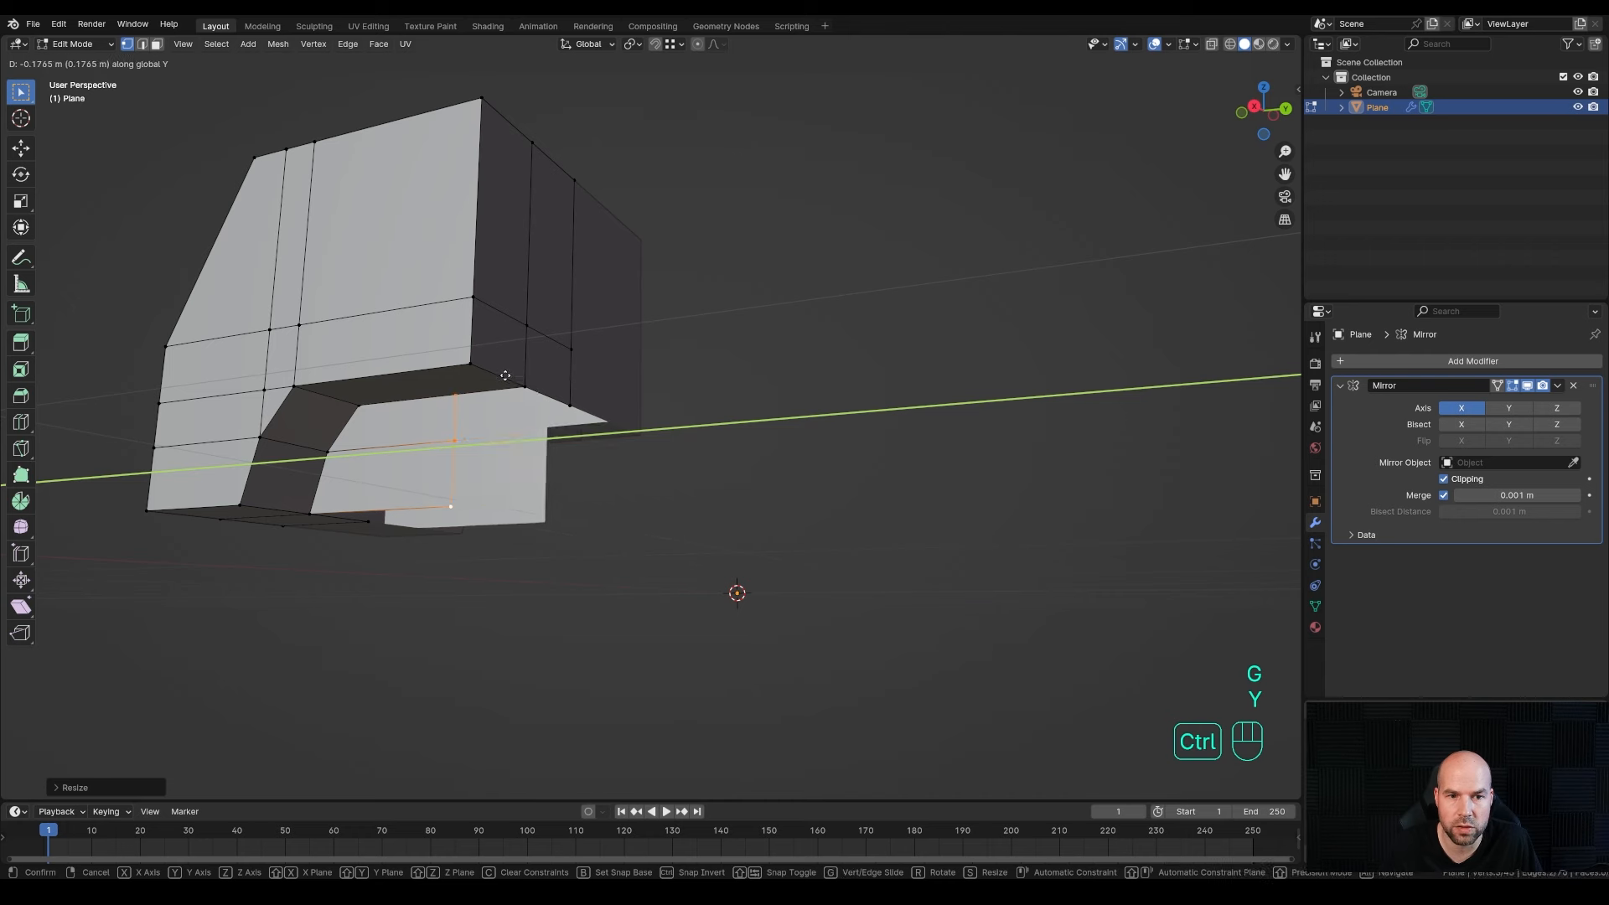
pyautogui.keyDown('ctrl'); pyautogui.click(528, 387); pyautogui.keyUp('ctrl')
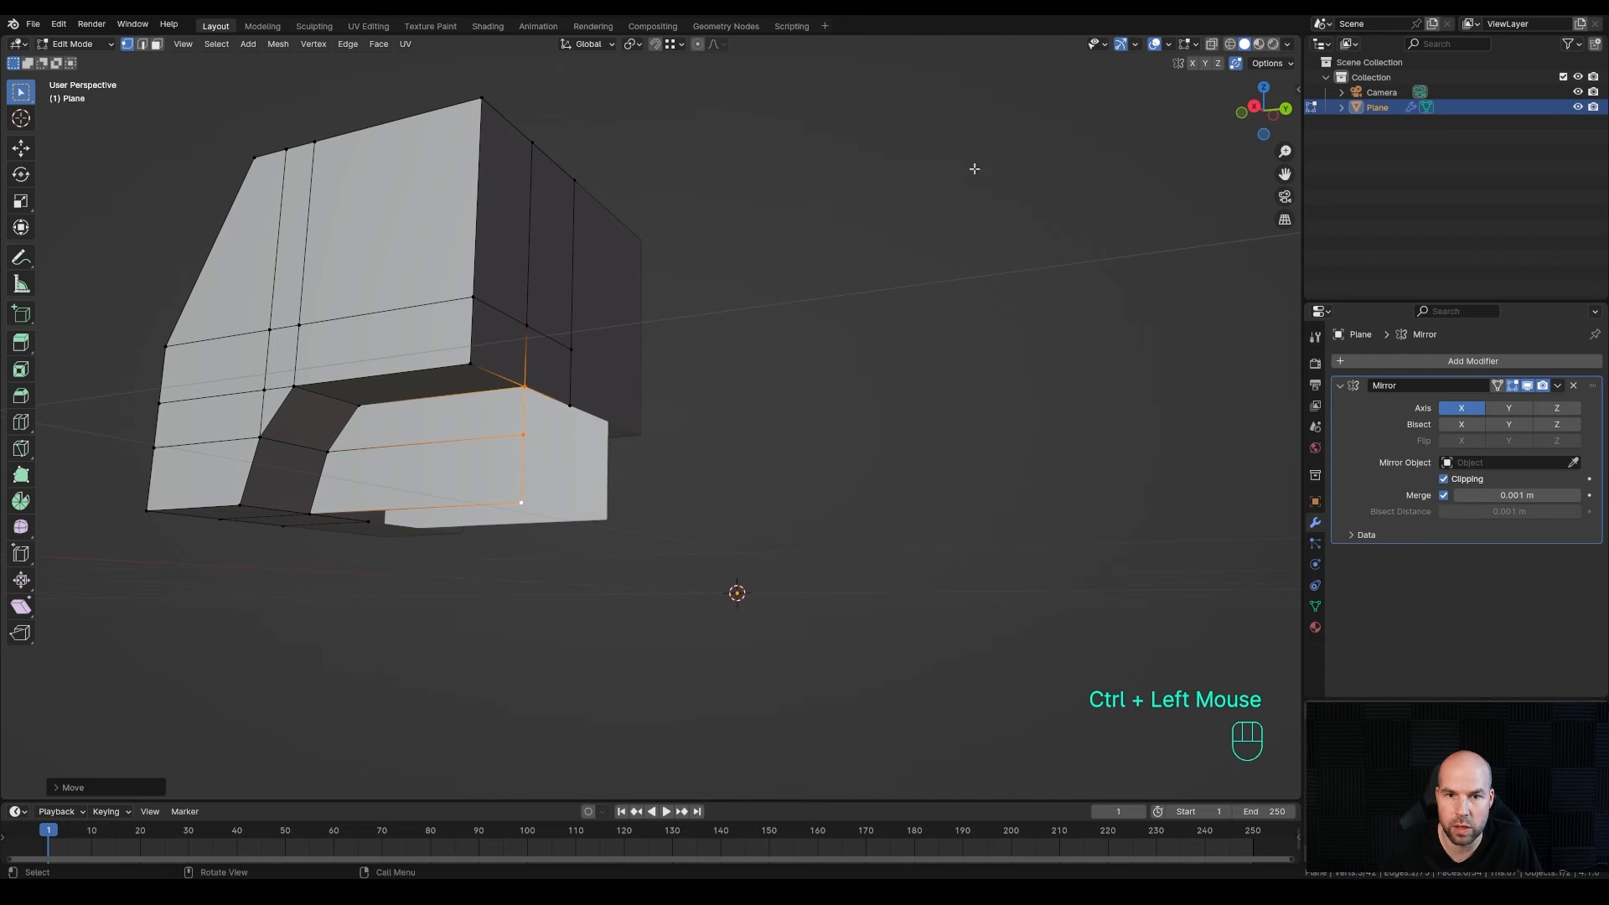
# - Extrude the flattened vertices along X to the mirror plane to close the wall below the overhang
pyautogui.moveTo(640, 438); pyautogui.dragTo(545, 477, button='middle')
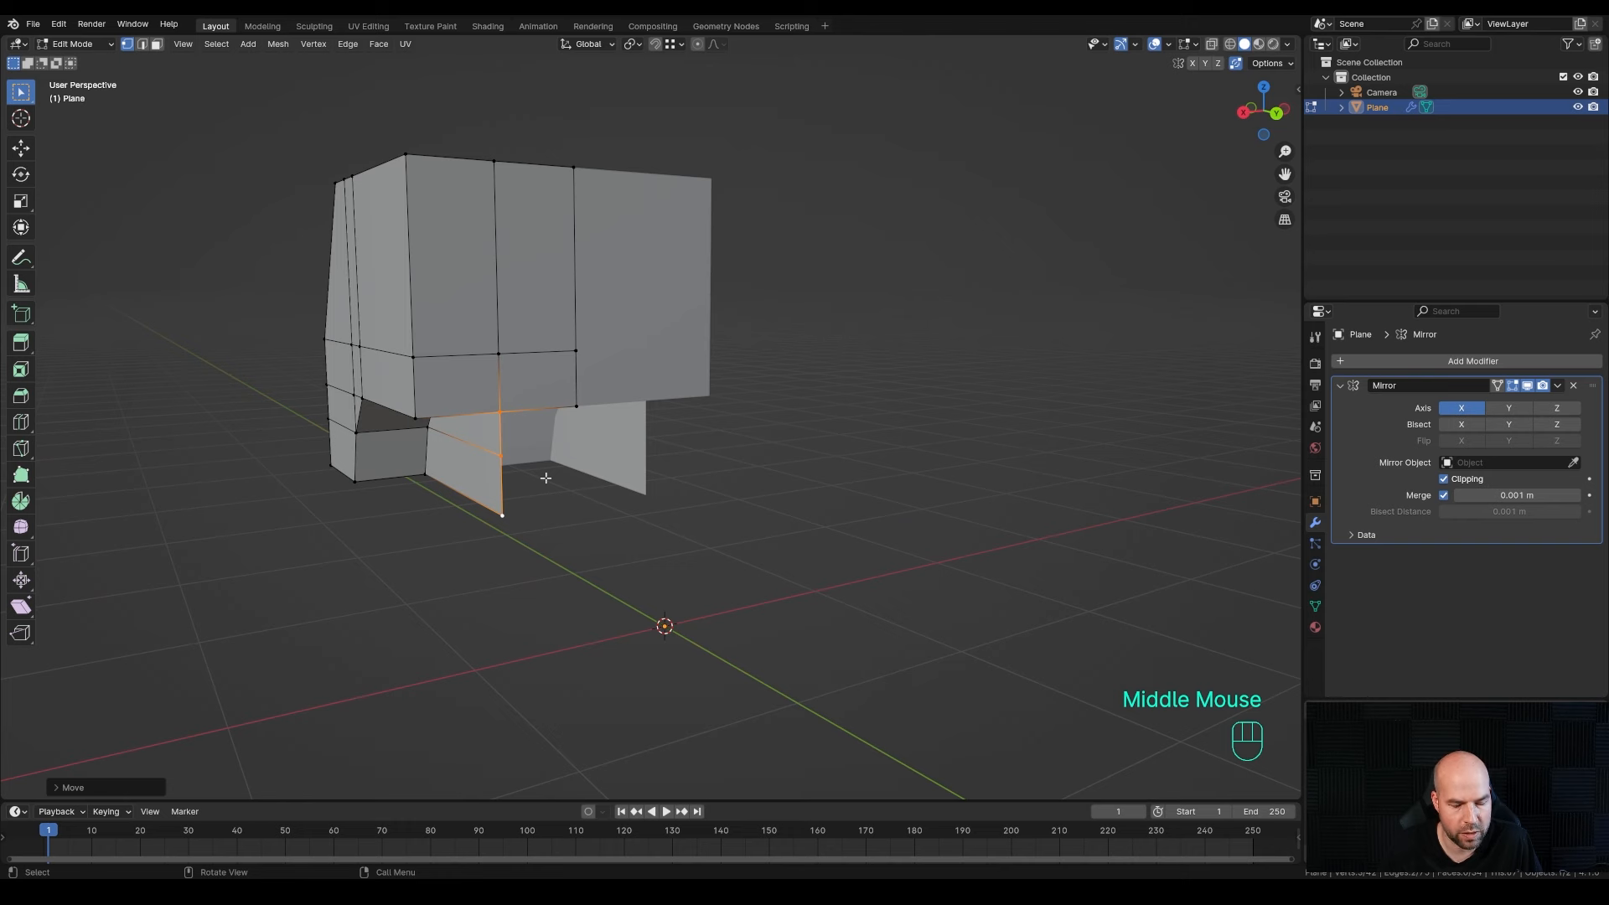
pyautogui.press('e')
pyautogui.press('x')
pyautogui.click(975, 475)
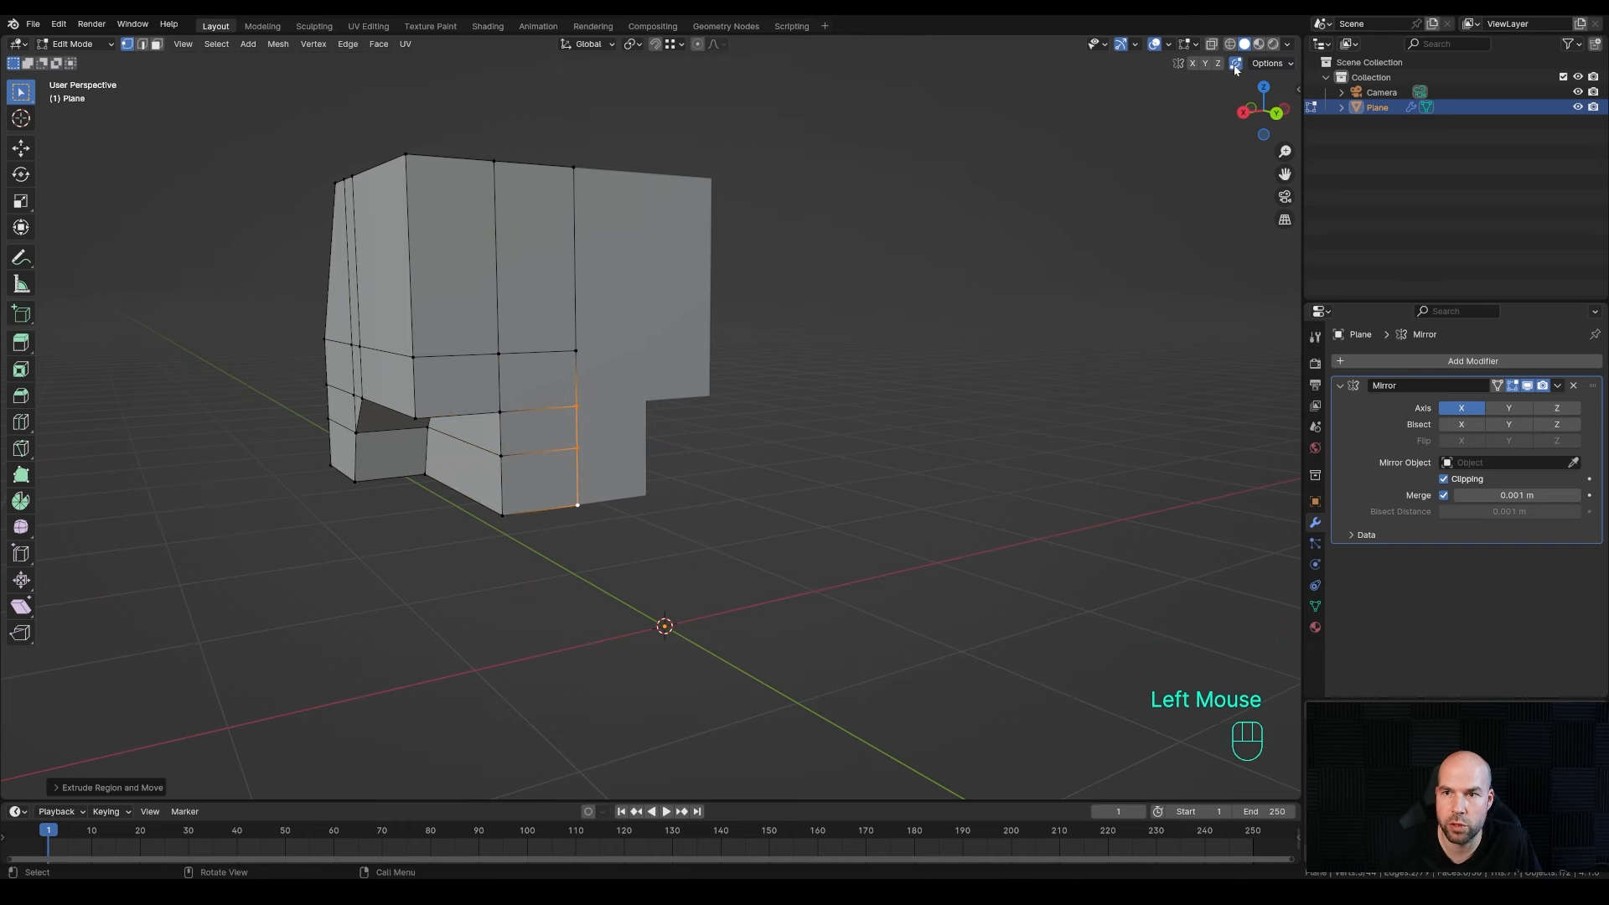
pyautogui.click(560, 405)
# - Duplicate the two new wall faces below the overhang in place and separate the selection into its own object
pyautogui.moveTo(560, 405); pyautogui.dragTo(676, 490, button='middle')
pyautogui.scroll(-2, 674, 458)
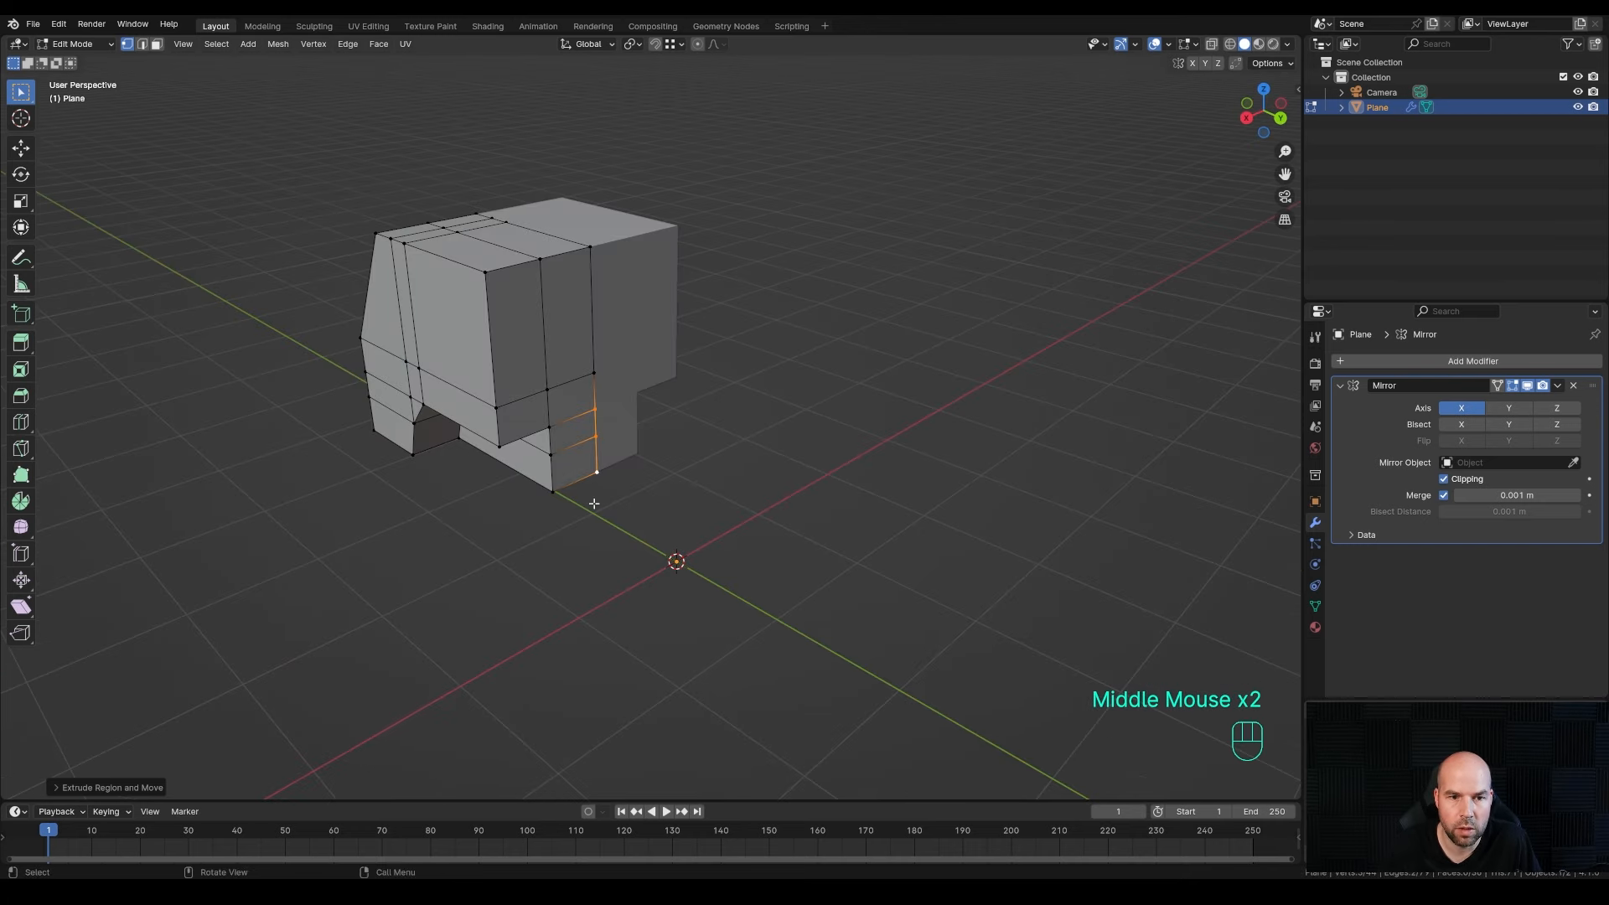
pyautogui.press('3')
pyautogui.click(575, 429)
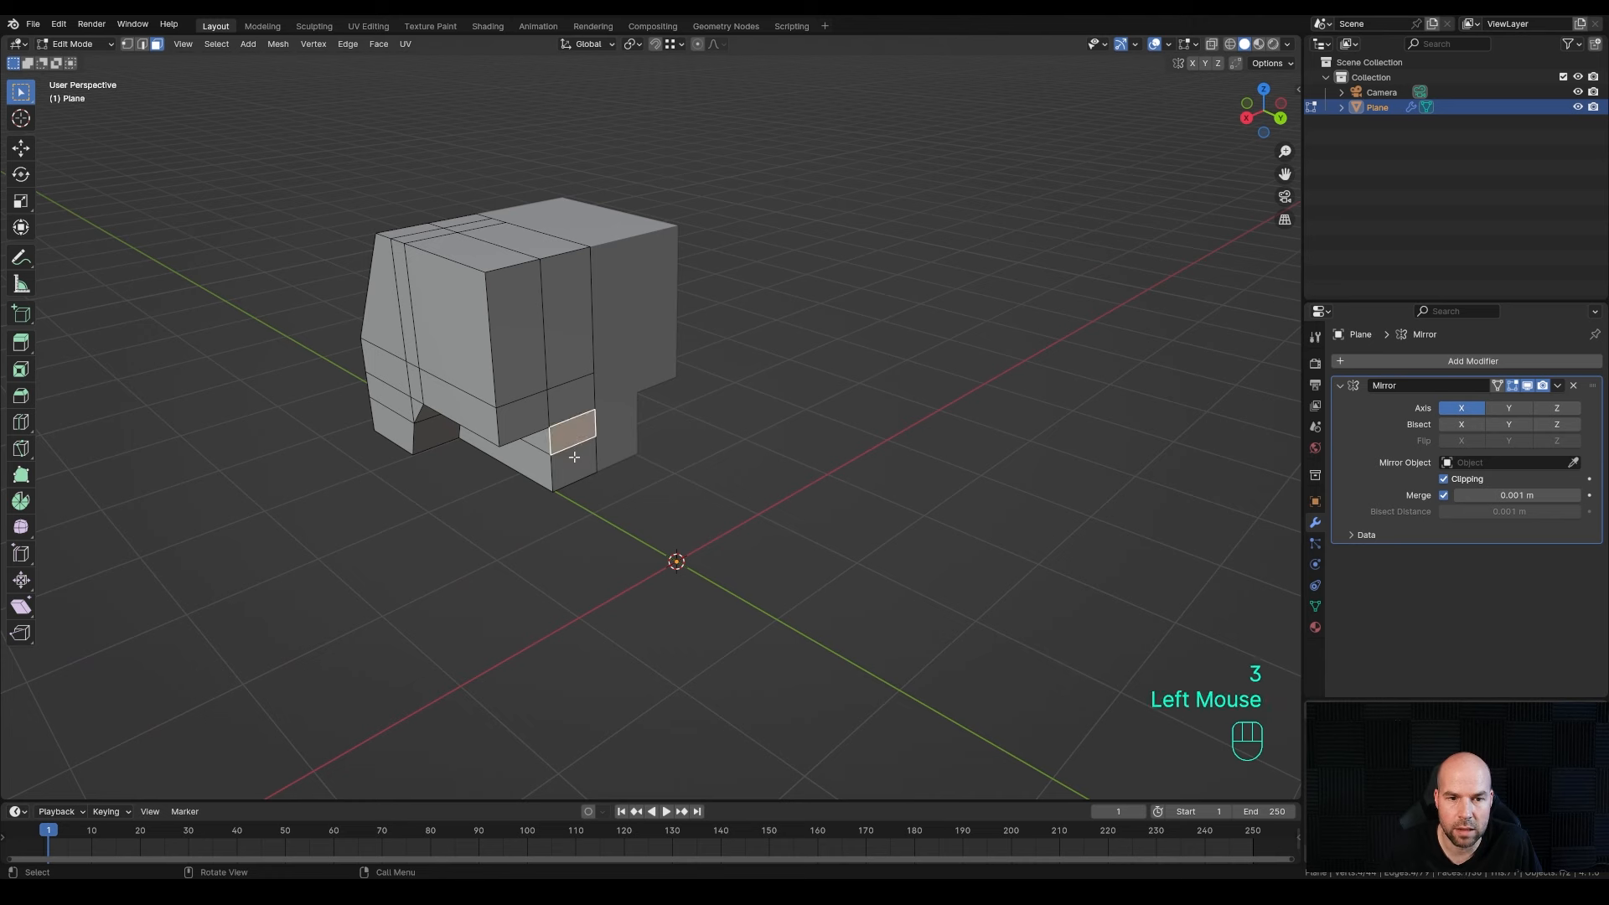
pyautogui.keyDown('shift'); pyautogui.click(575, 465); pyautogui.keyUp('shift')
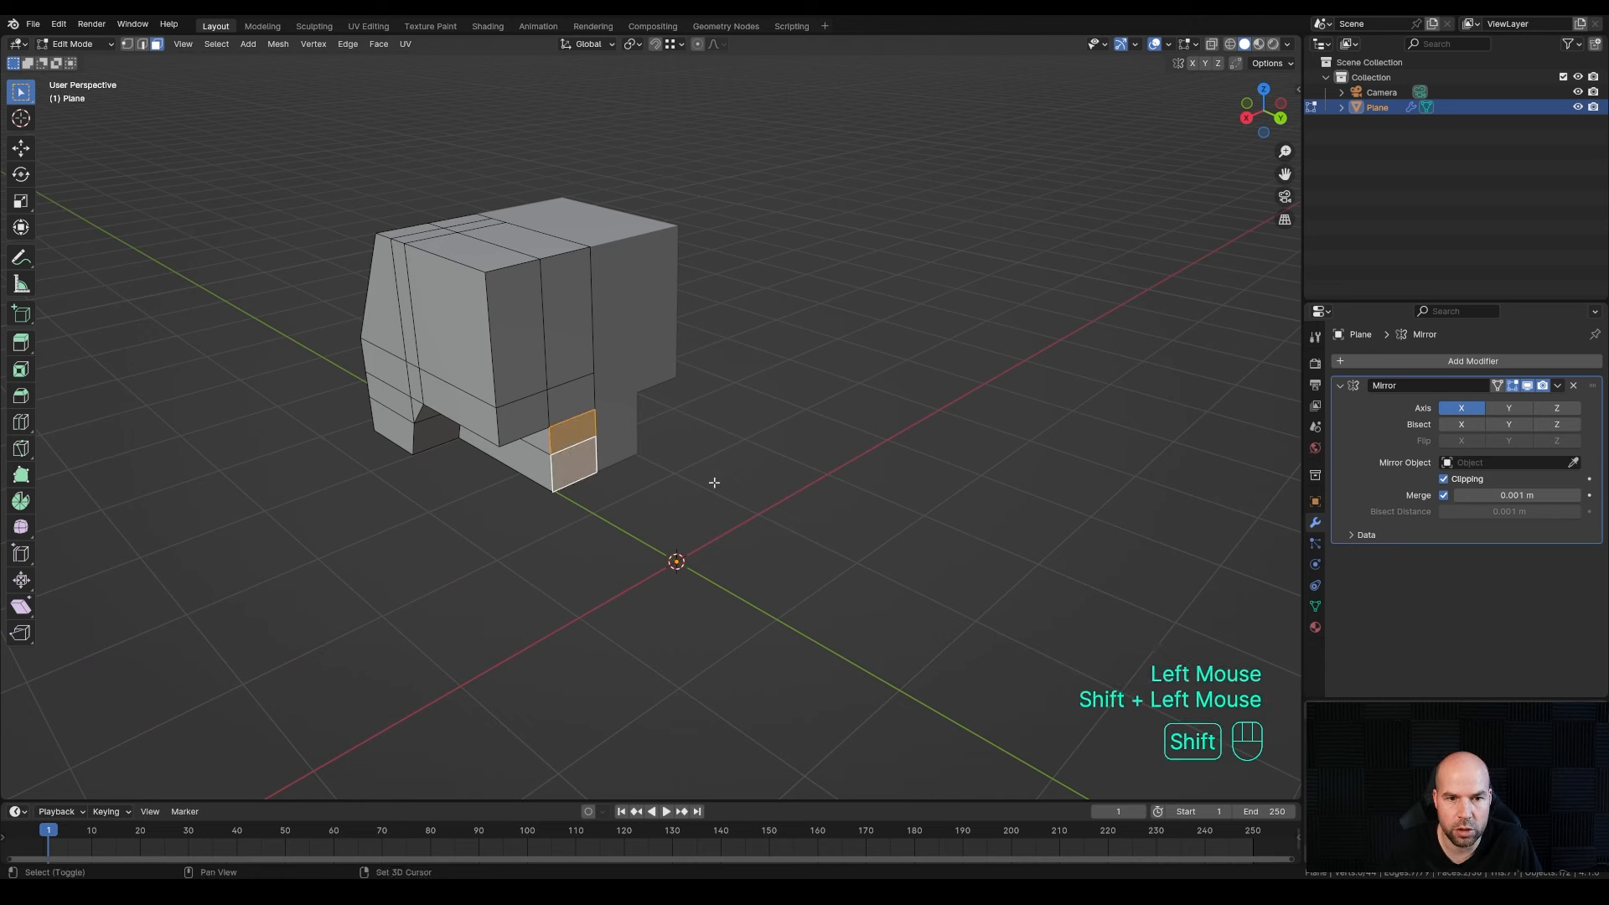
pyautogui.hotkey('shift', 'd')
pyautogui.rightClick(786, 484)
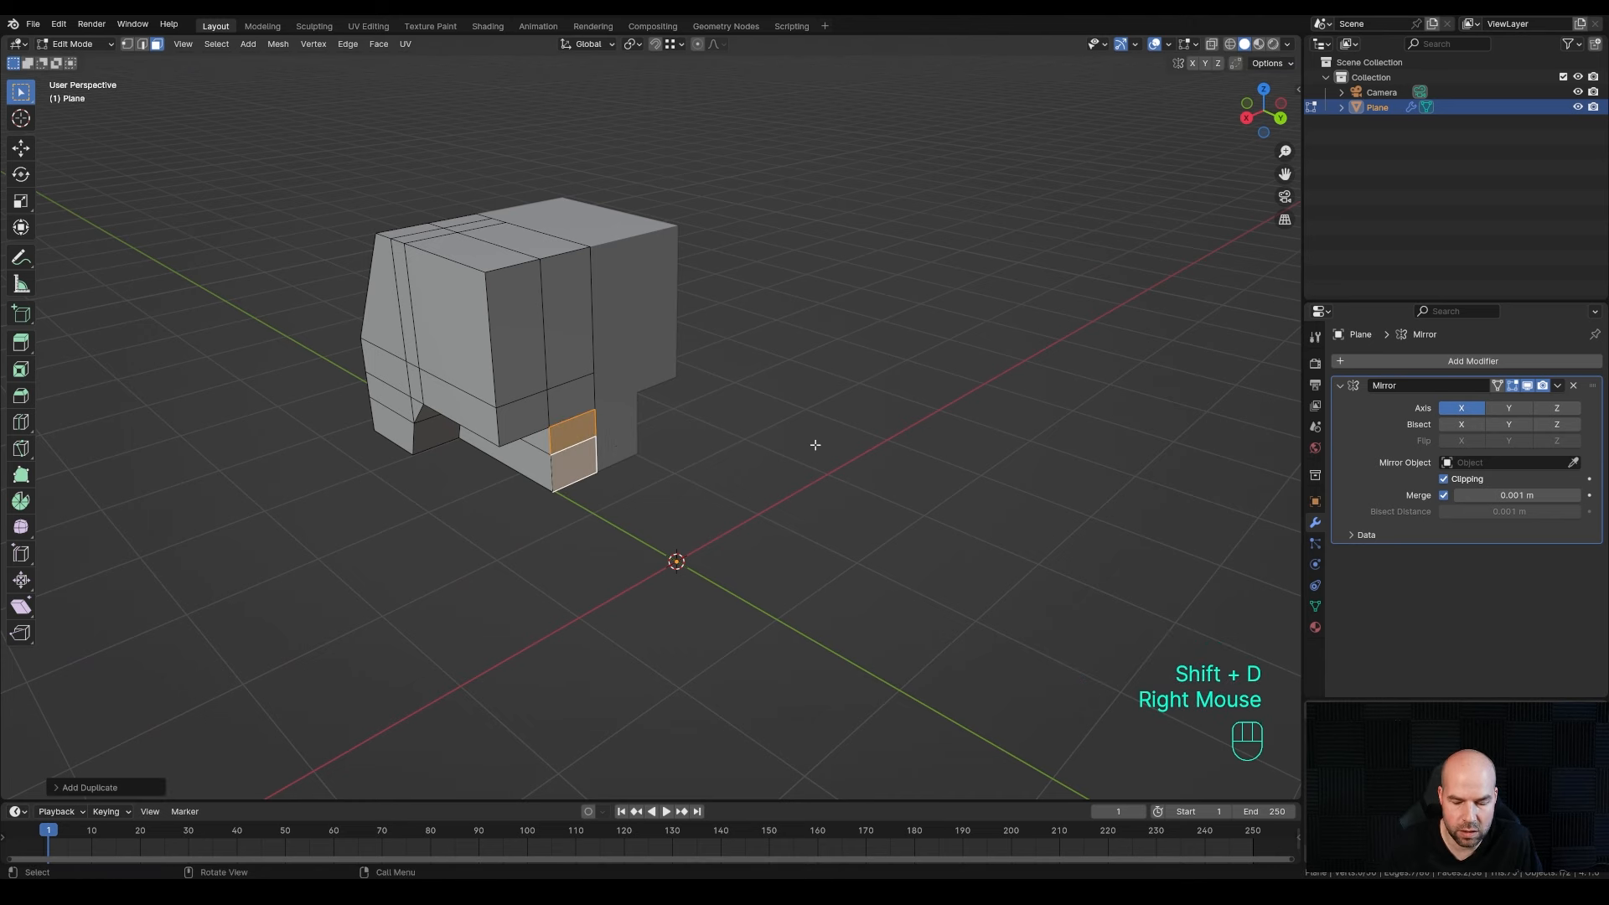
pyautogui.press('p')
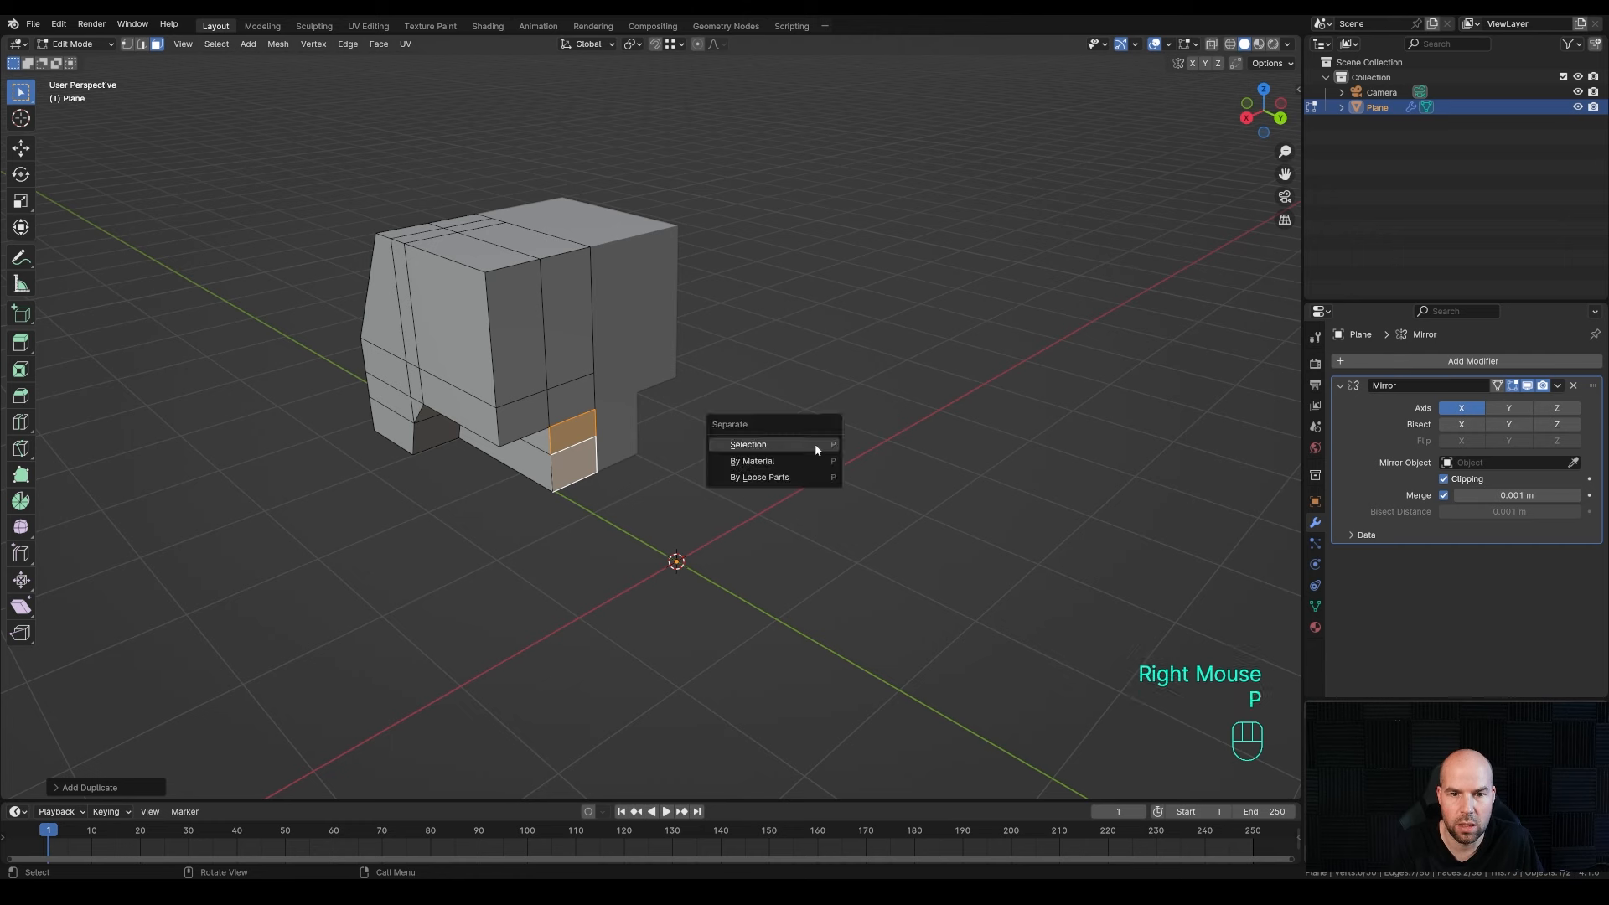
pyautogui.click(815, 444)
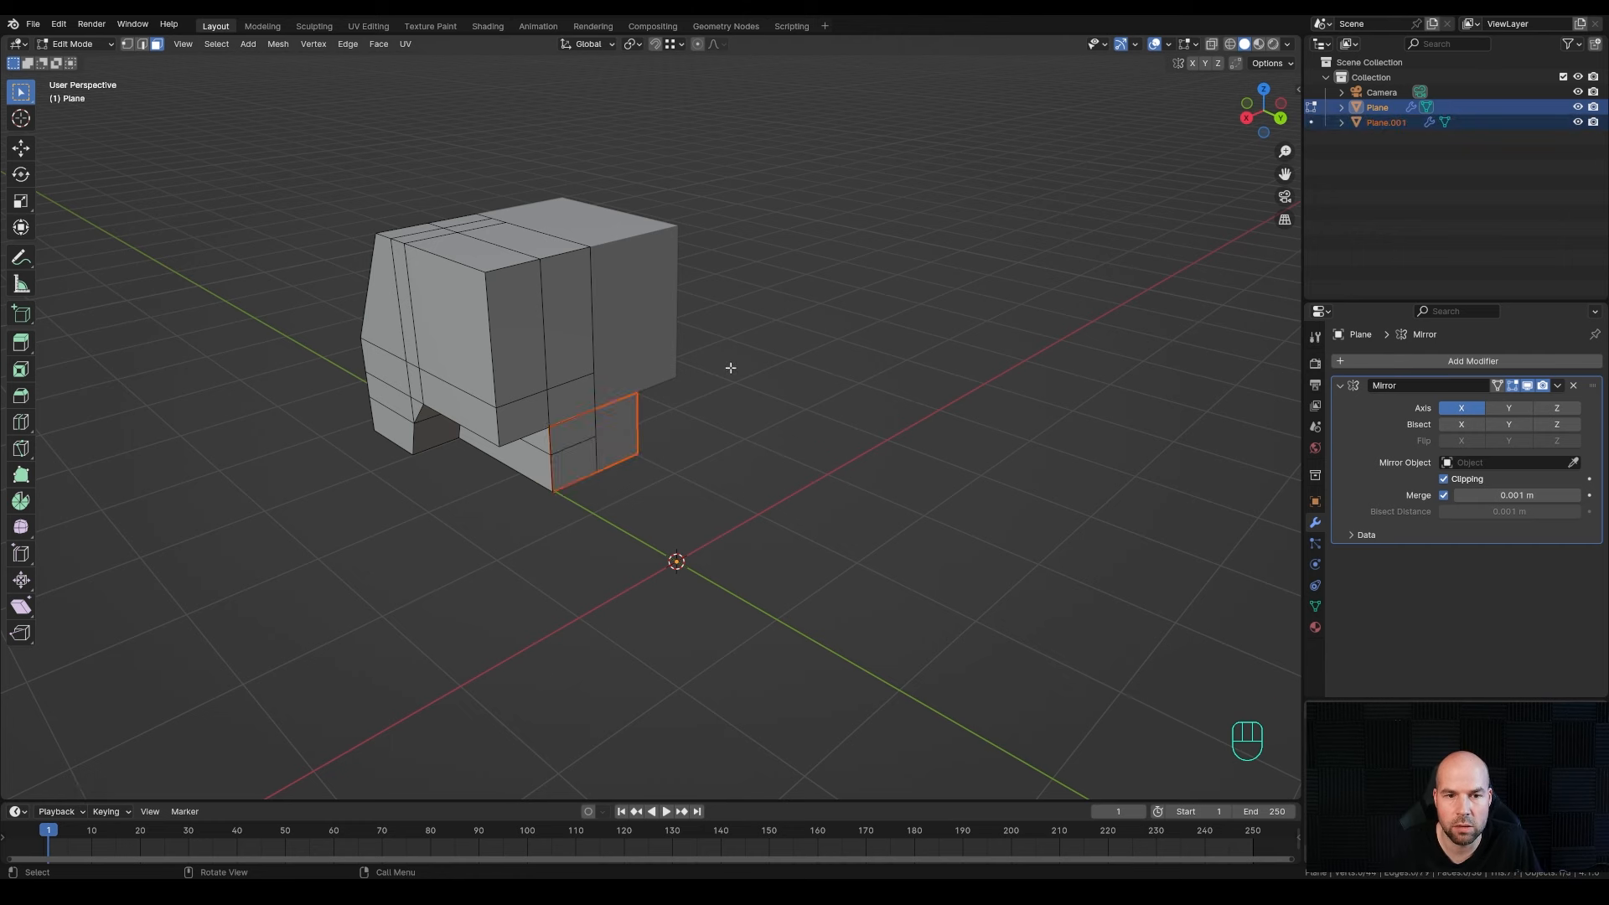
# - Extrude all faces of the separated object about 2.52 m along Y to form the chassis behind the cab
pyautogui.press('Tab')
pyautogui.click(1374, 121)
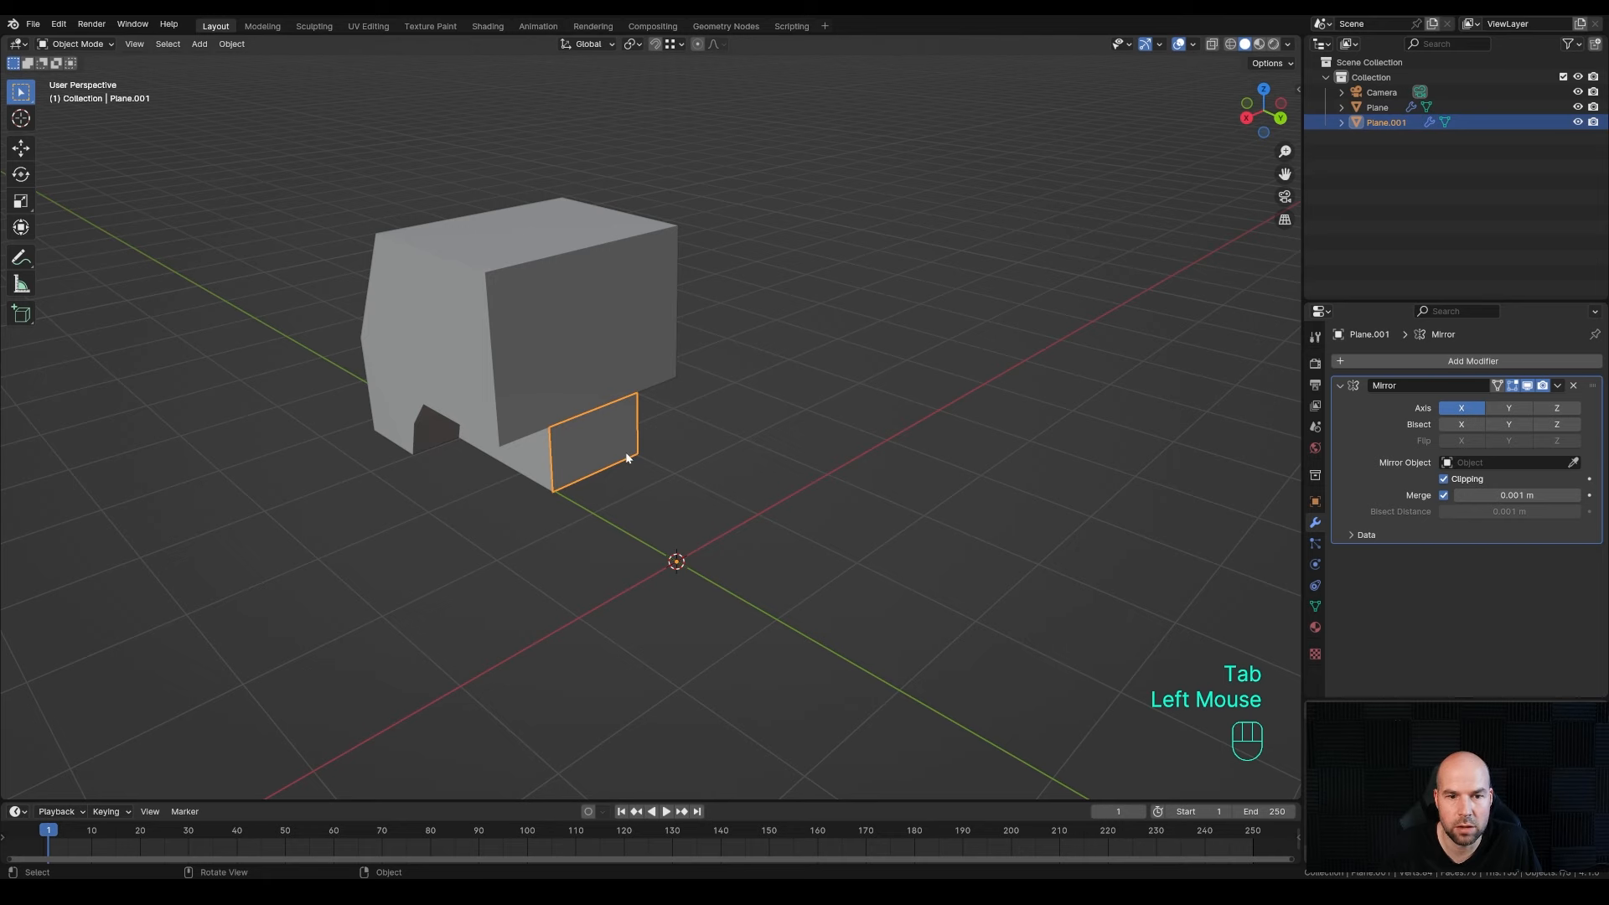
pyautogui.press('Tab')
pyautogui.moveTo(595, 478); pyautogui.dragTo(661, 481, button='middle')
pyautogui.press('a')
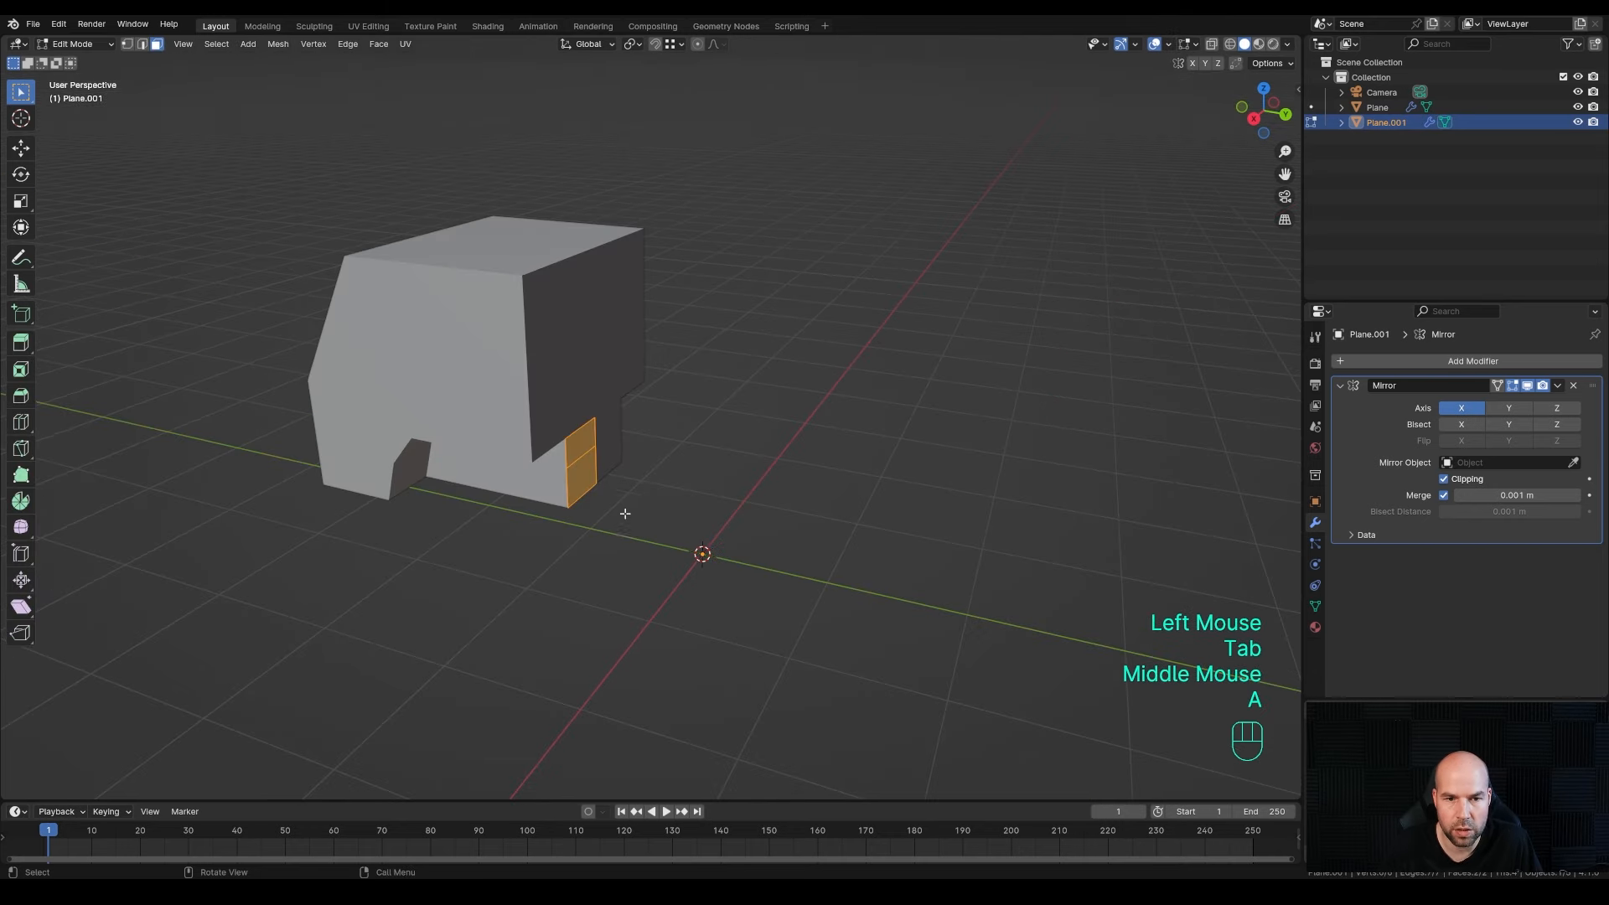
pyautogui.scroll(-2, 621, 506)
pyautogui.scroll(2, 628, 499)
pyautogui.press('e')
pyautogui.press('y')
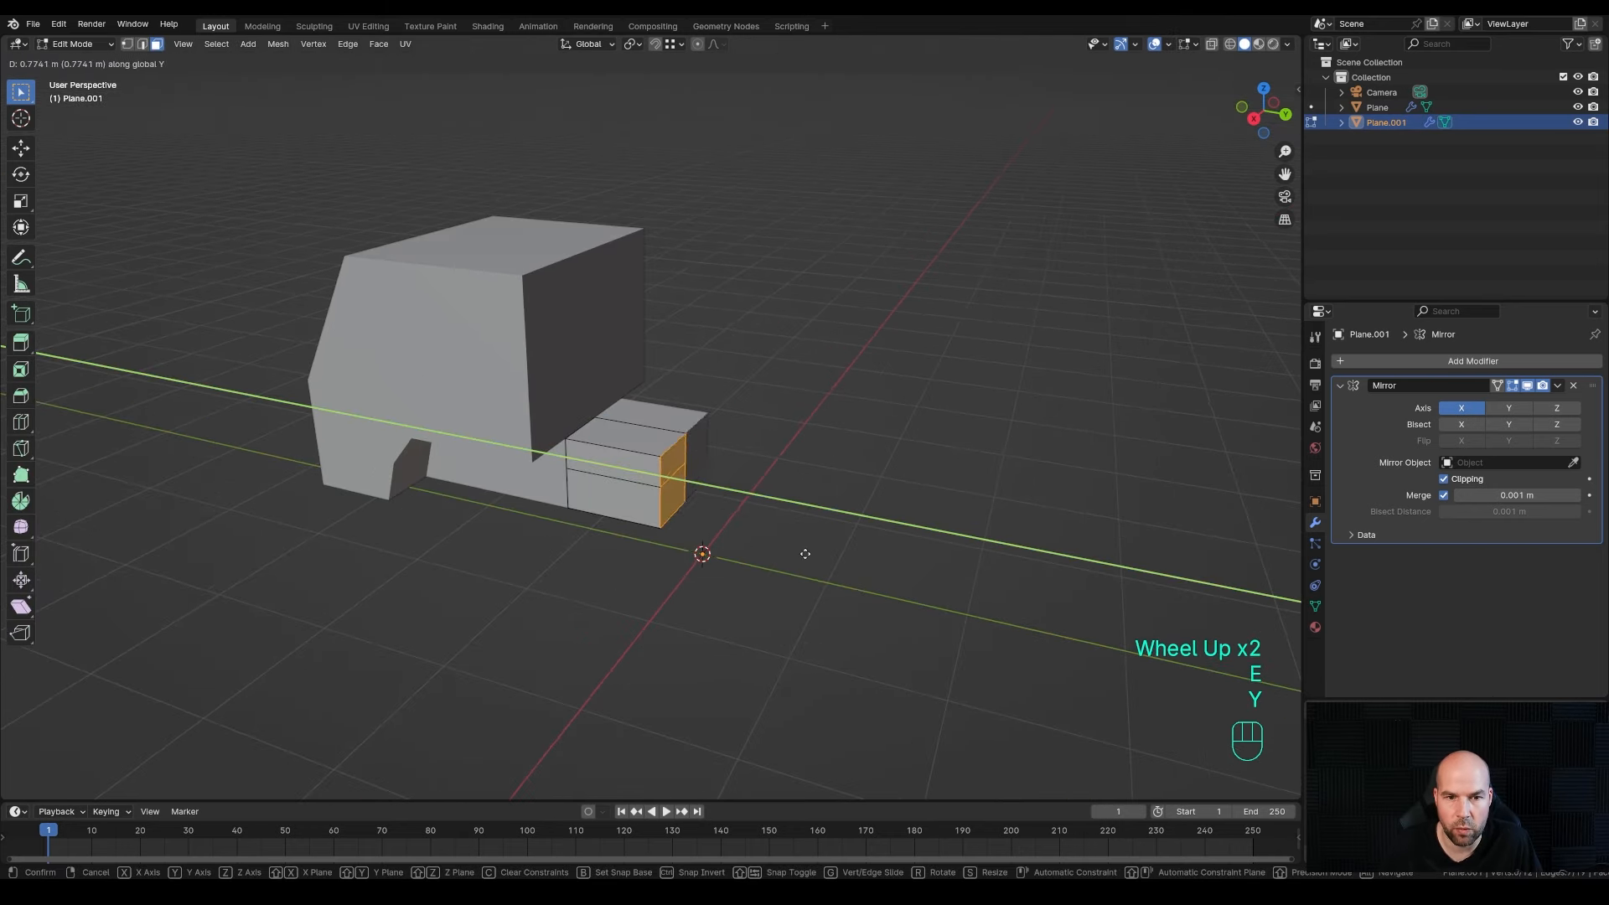
pyautogui.click(964, 579)
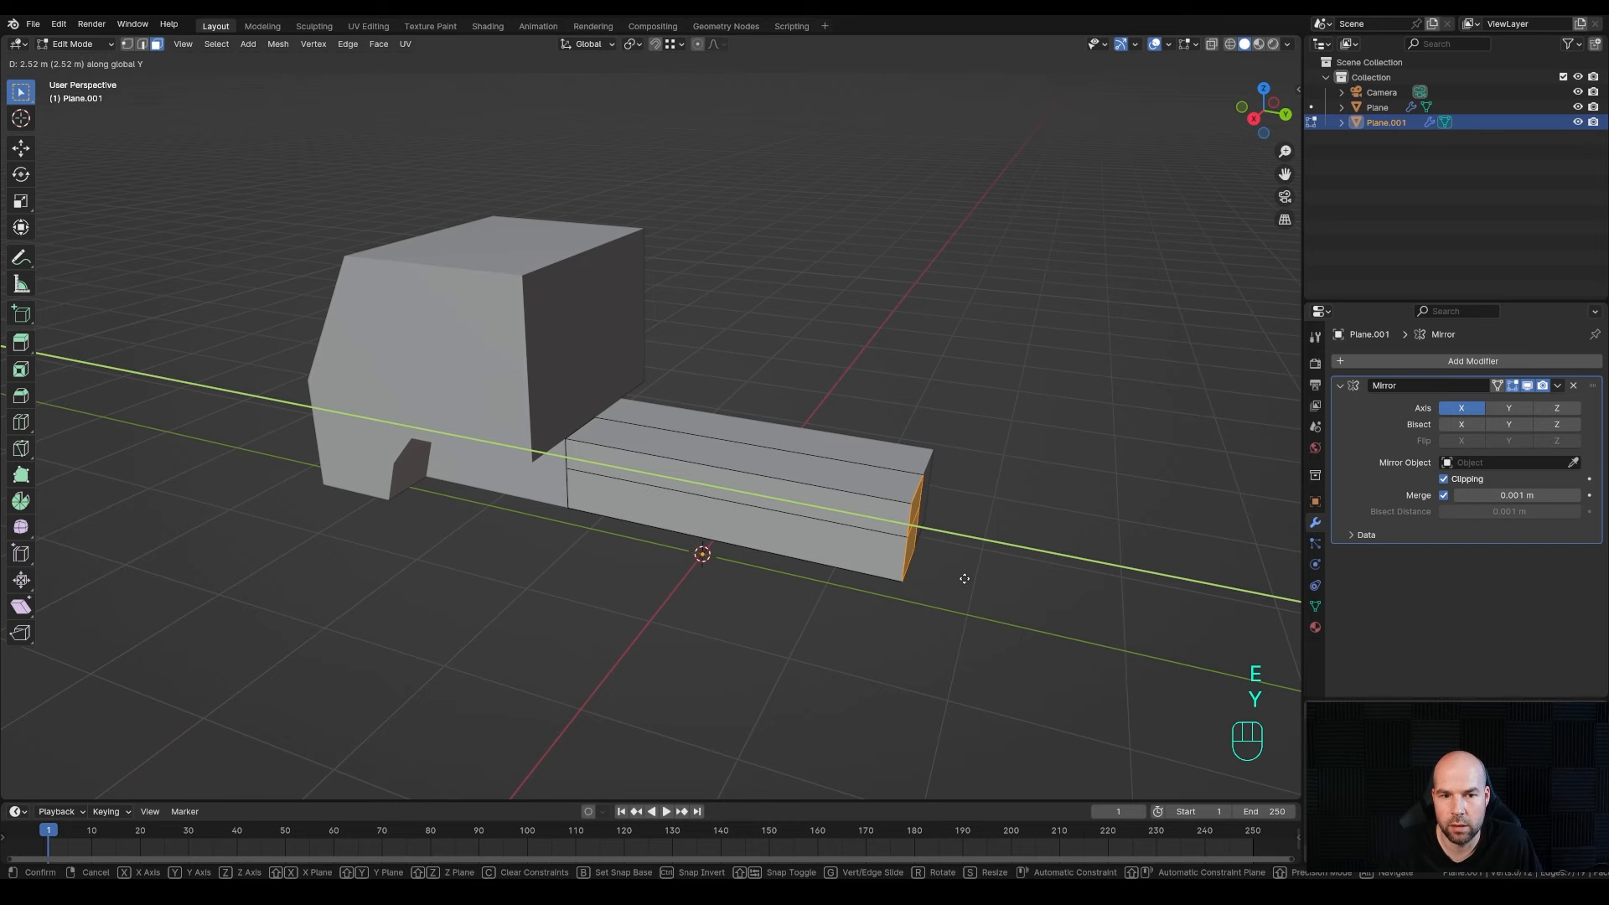
pyautogui.moveTo(961, 577); pyautogui.dragTo(900, 543, button='middle')
pyautogui.press('Tab')
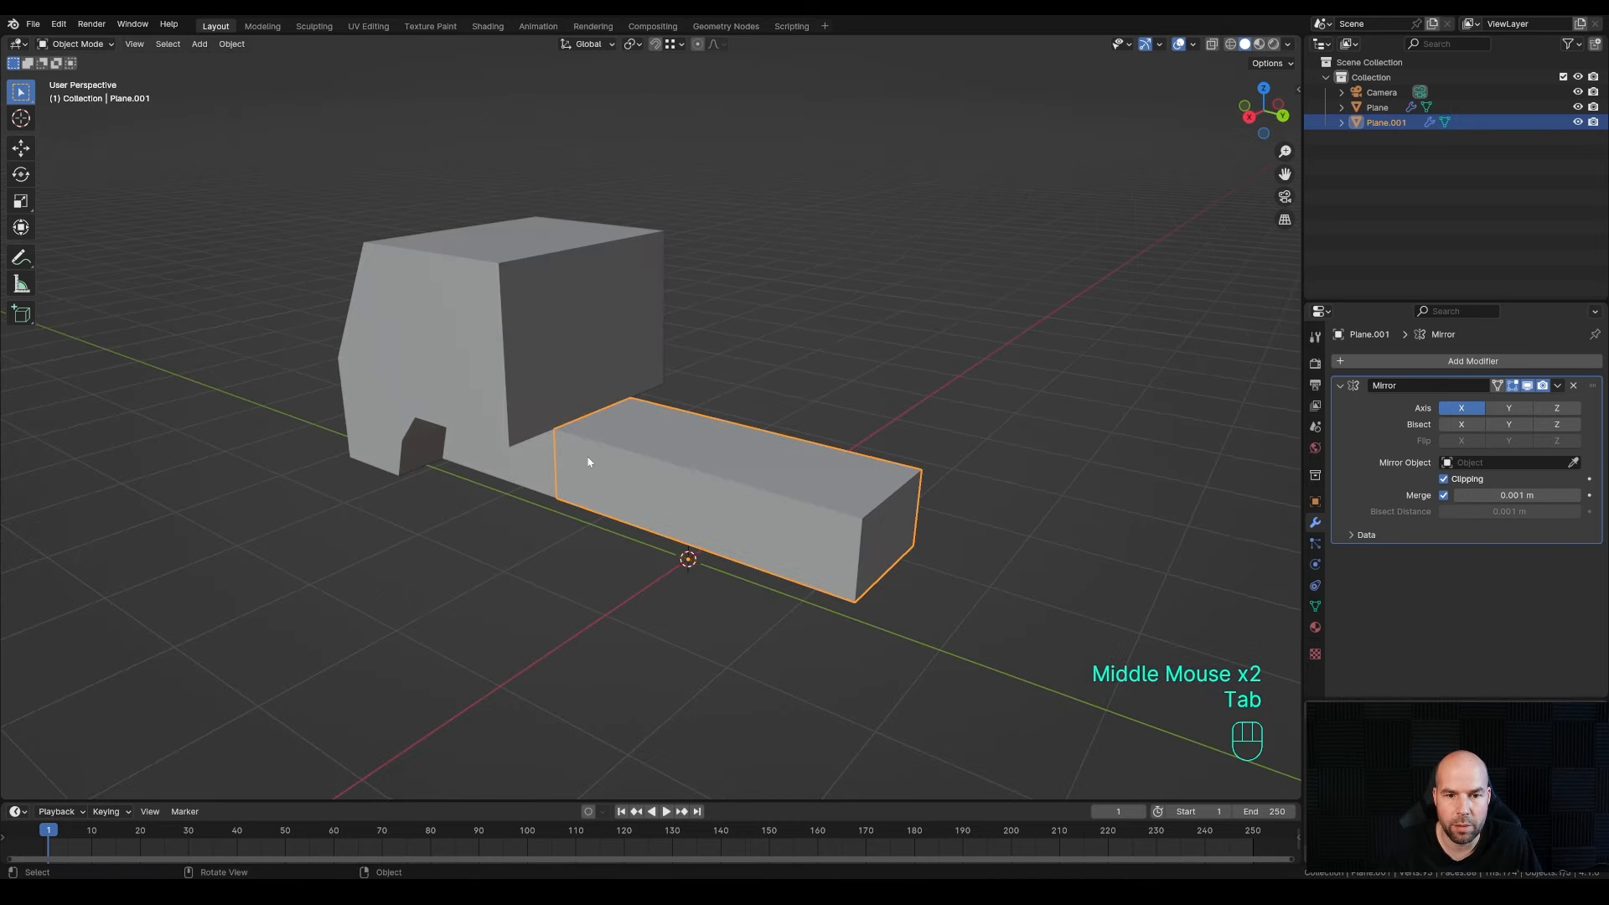
# - Add a mesh circle with 16 vertices at the world origin
pyautogui.moveTo(587, 462); pyautogui.dragTo(636, 482, button='middle')
pyautogui.scroll(-2, 646, 488)
pyautogui.hotkey('shift', 'a')
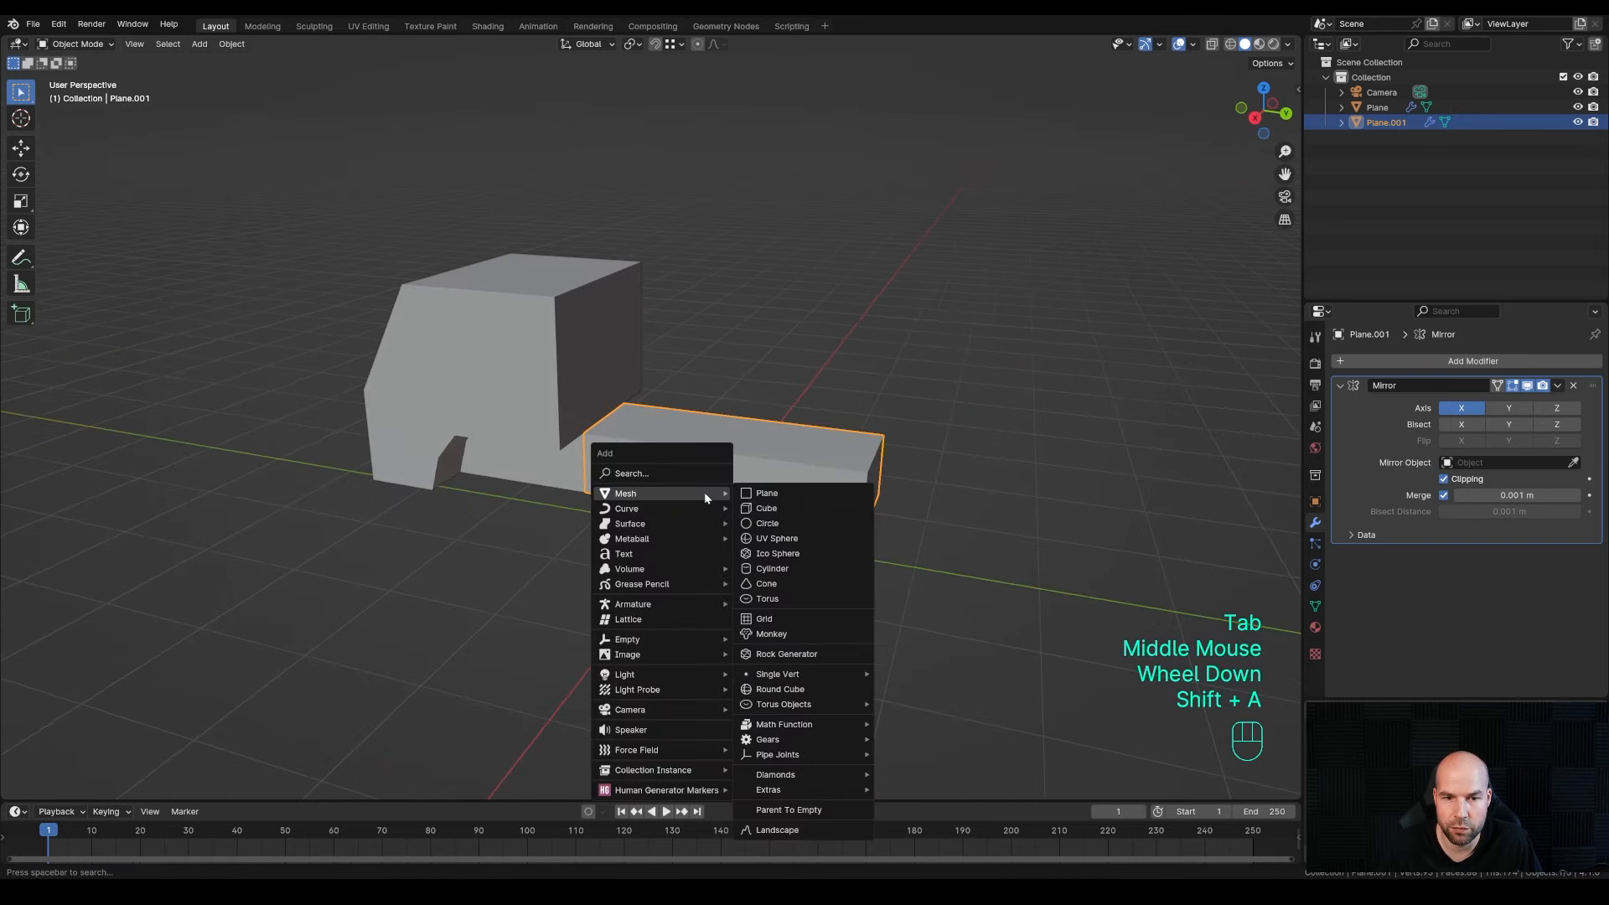
pyautogui.click(766, 522)
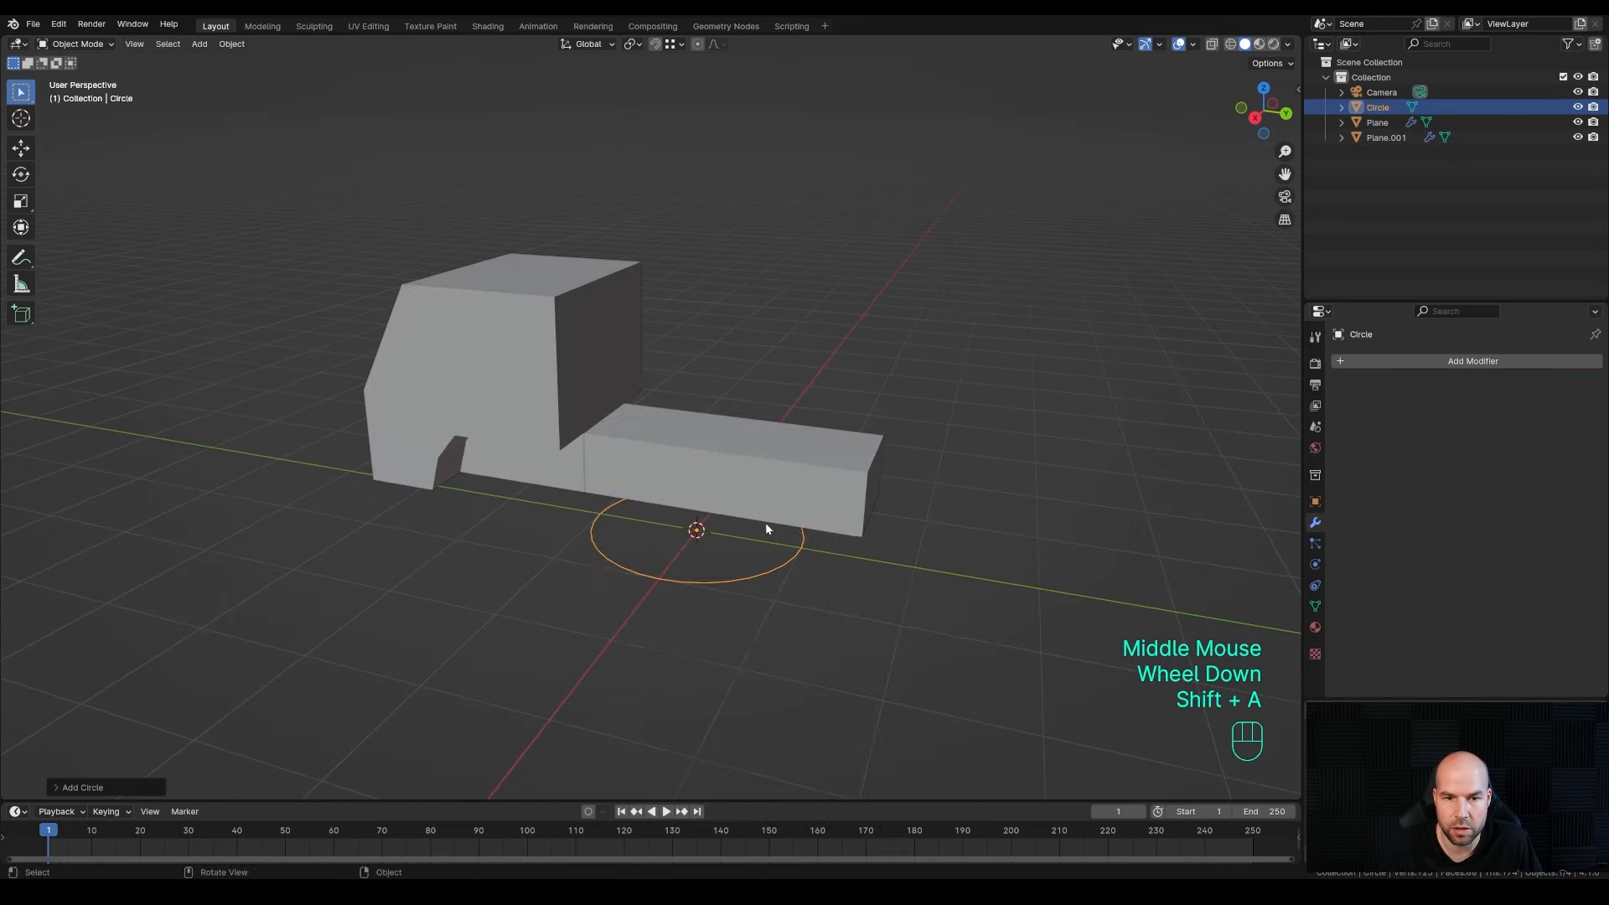
pyautogui.click(109, 792)
pyautogui.doubleClick(194, 624)
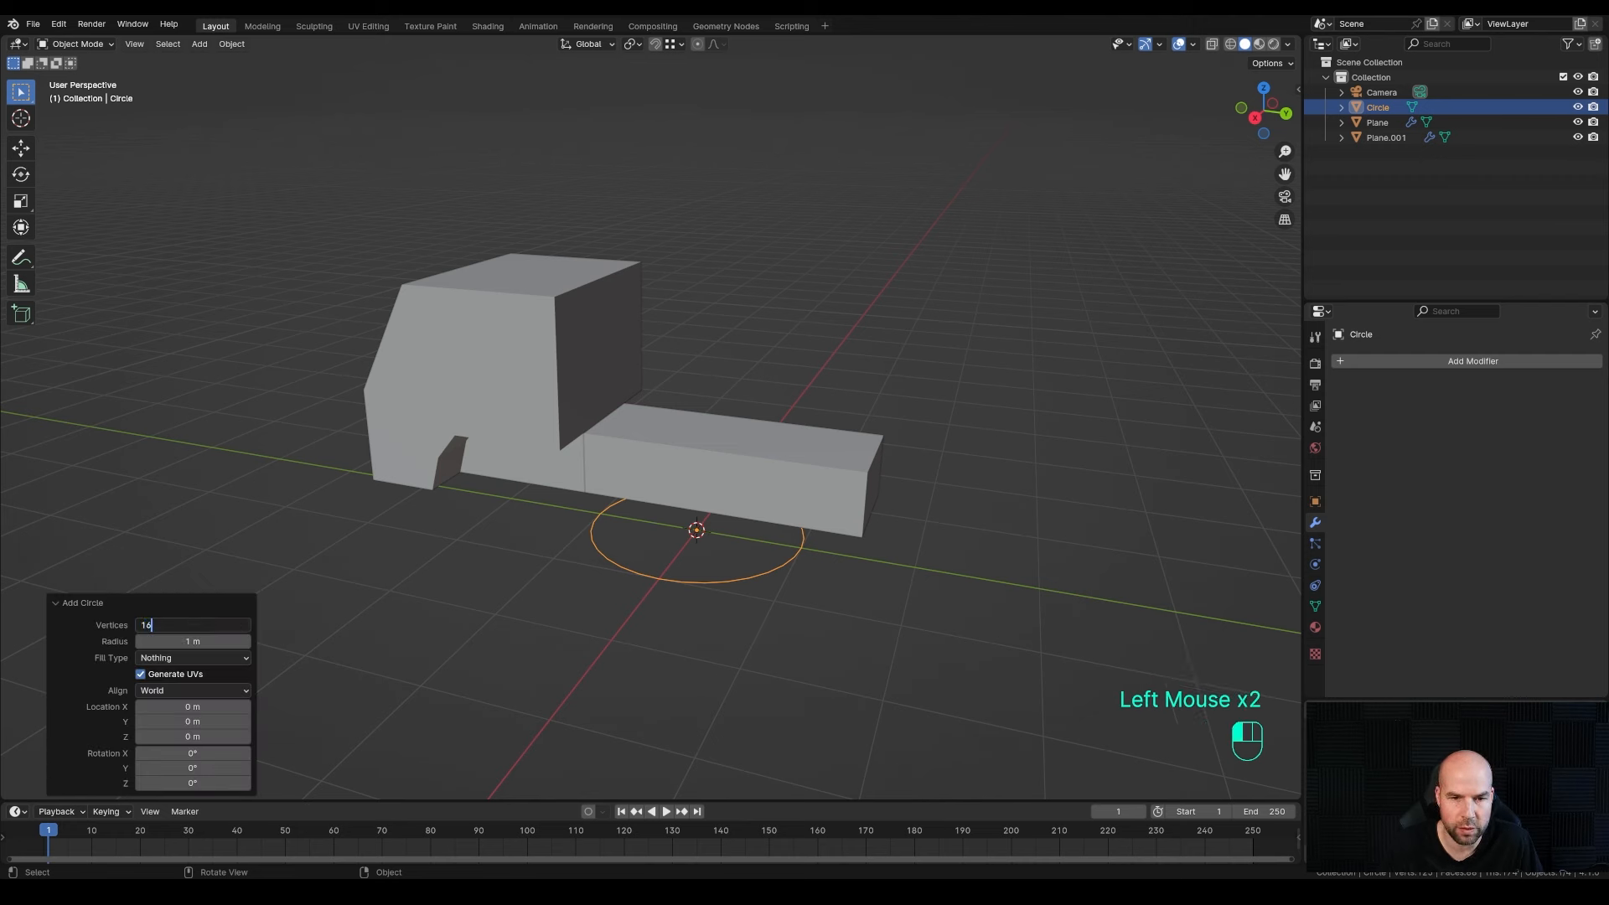
pyautogui.write('16')
pyautogui.press('Return')
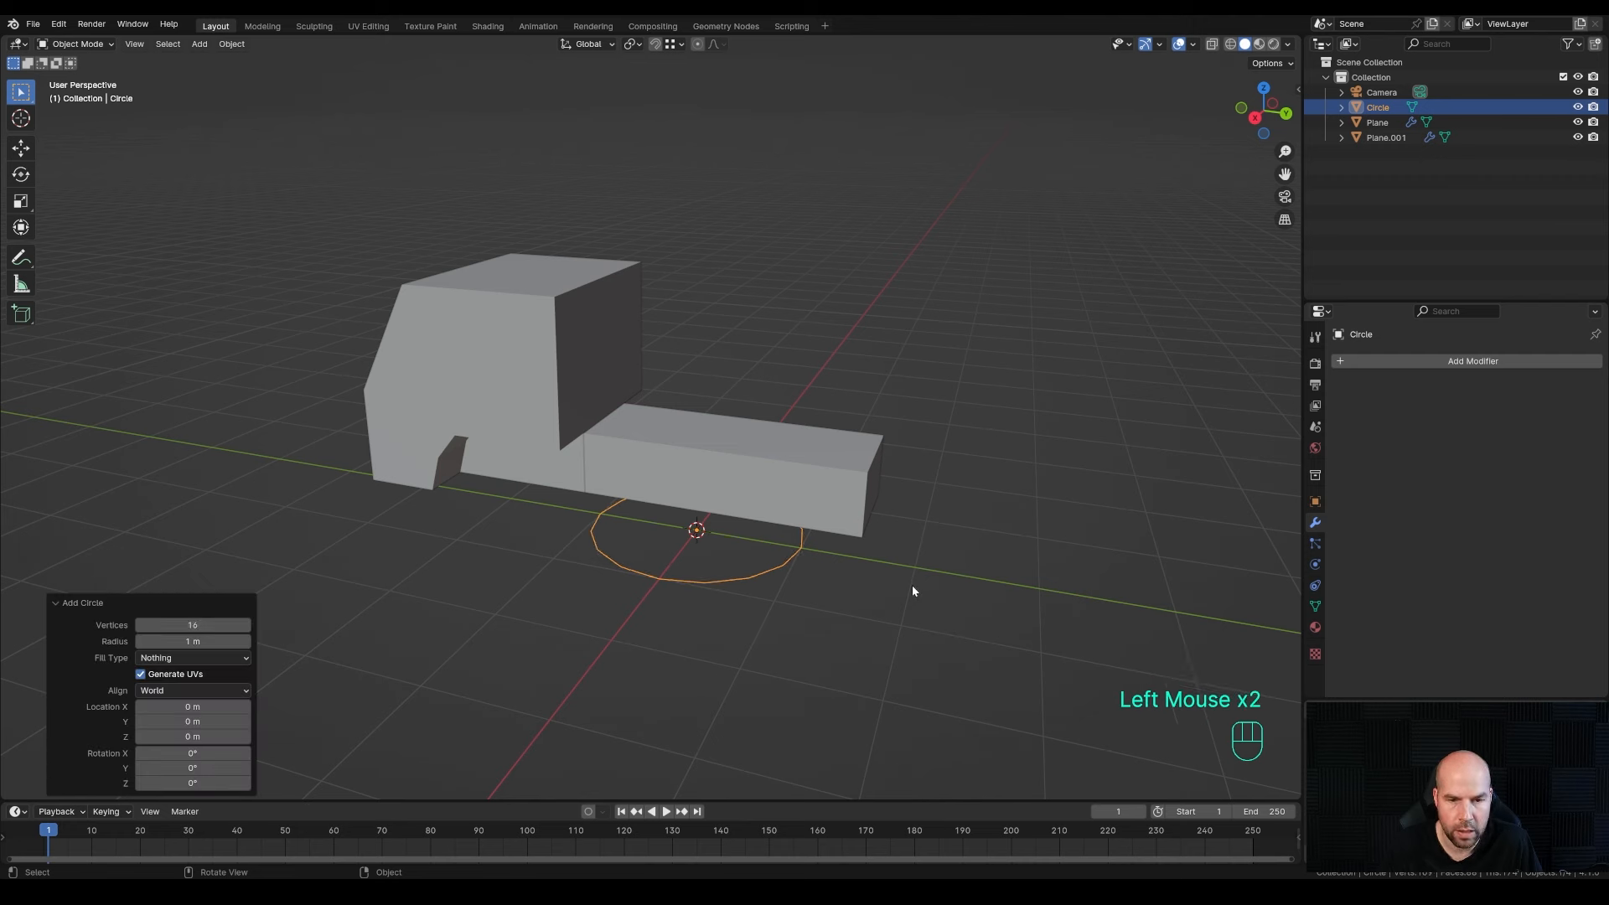
# - Rotate the circle 90° about the Y axis so it stands upright
pyautogui.write('ry')
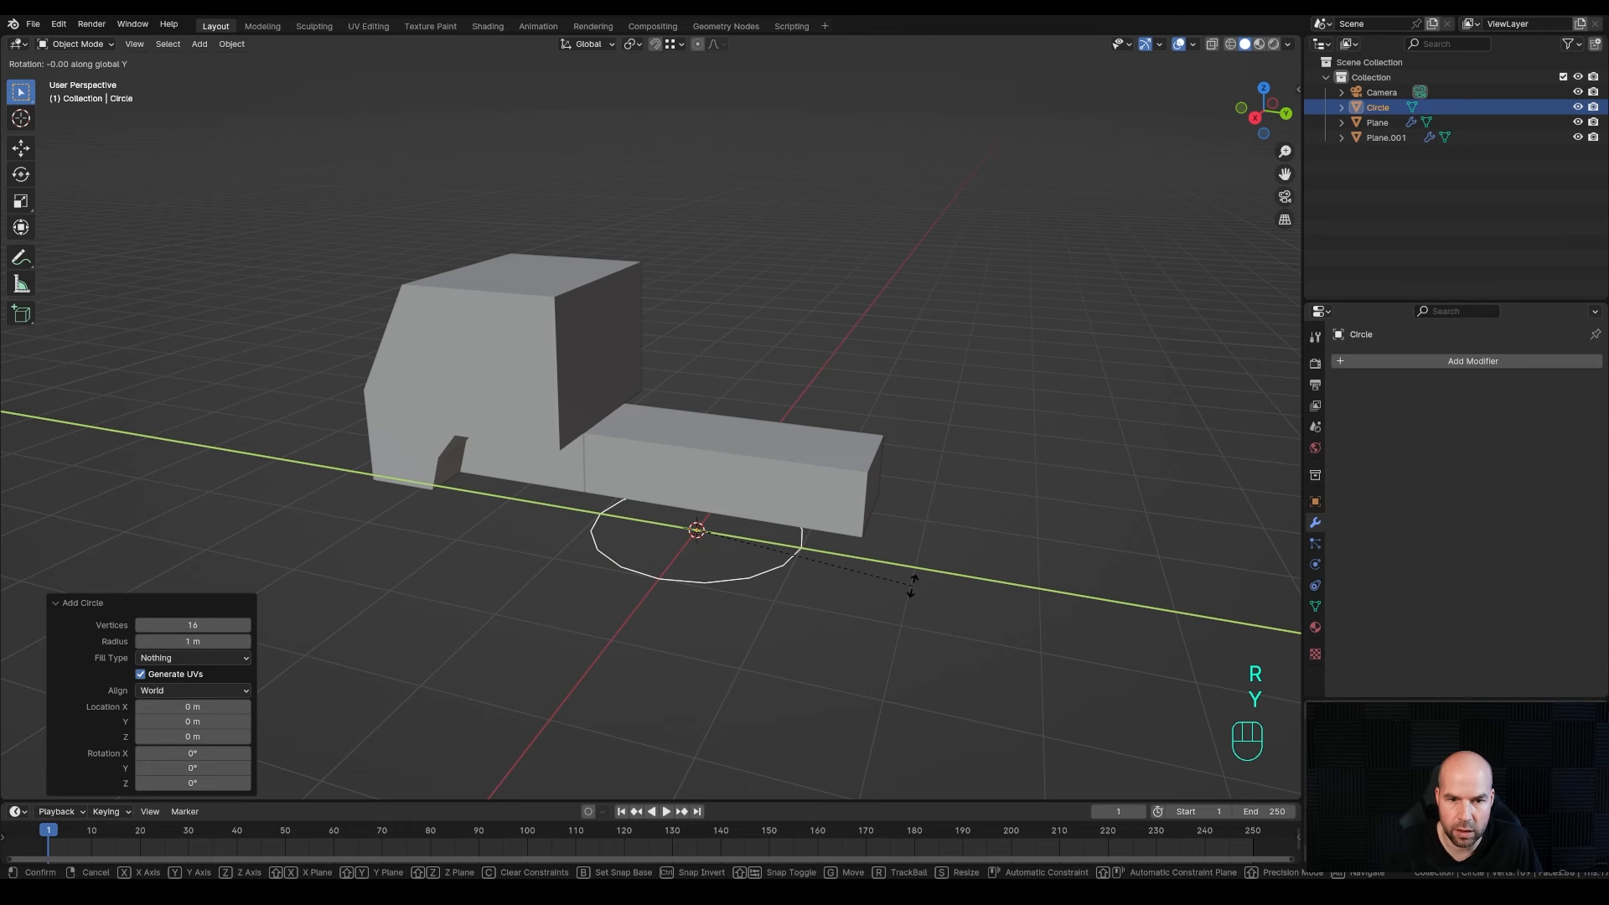
pyautogui.write('90')
pyautogui.press('KP_Enter')
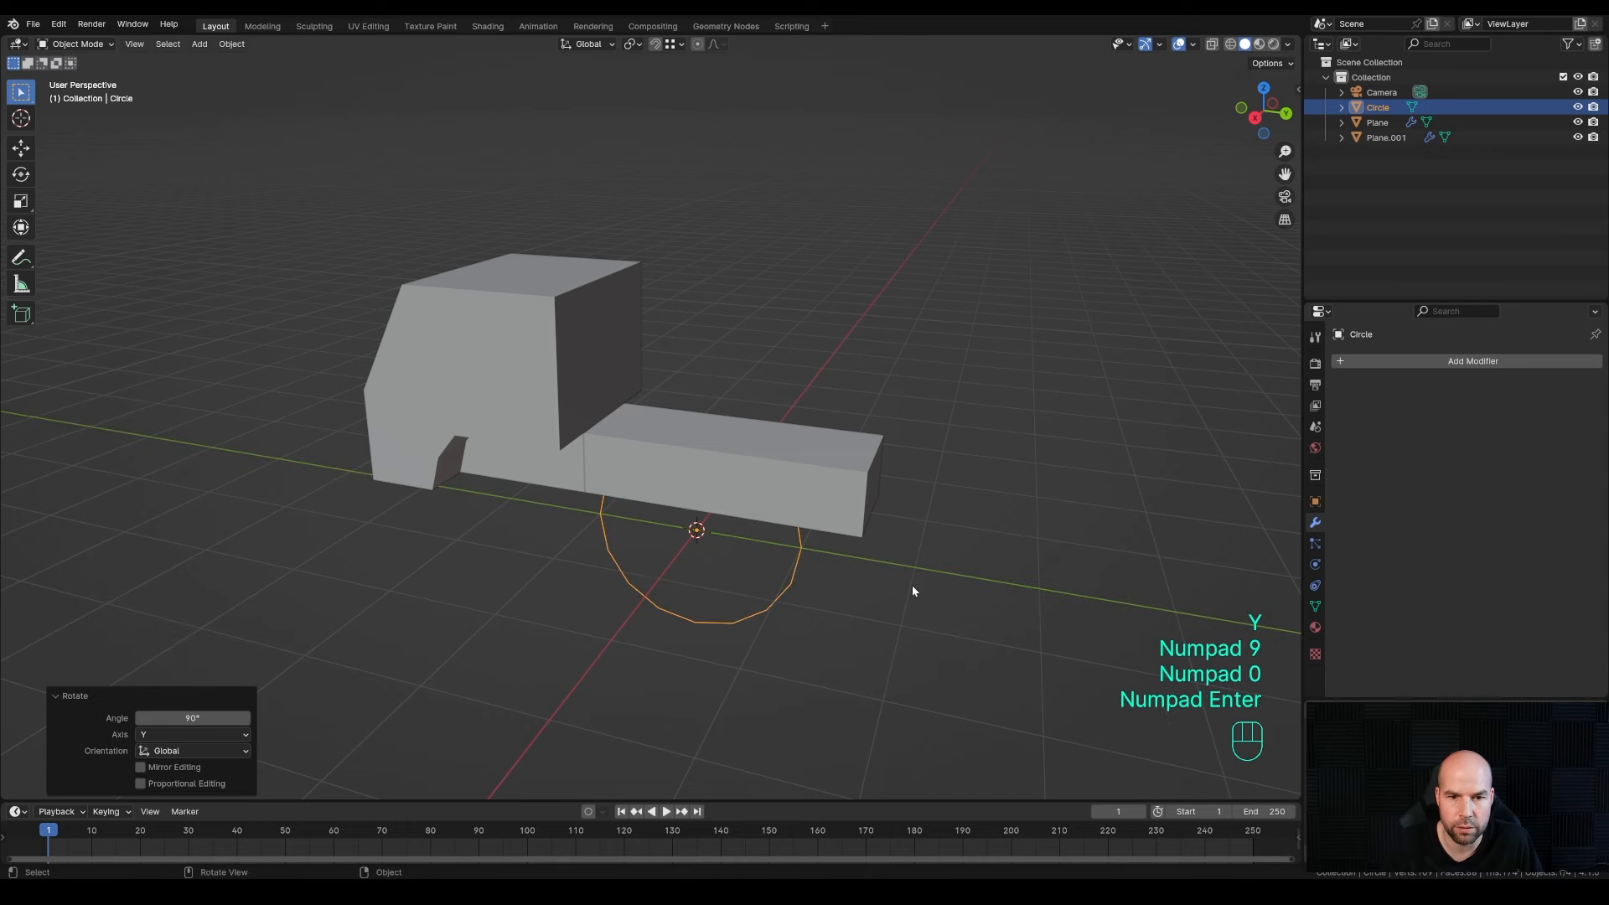
# - With wireframe shading in the right side view, scale the circle to about half size and fit it into the wheel arch below the cab
pyautogui.moveTo(911, 585); pyautogui.dragTo(804, 616, button='middle')
pyautogui.press('KP_3')
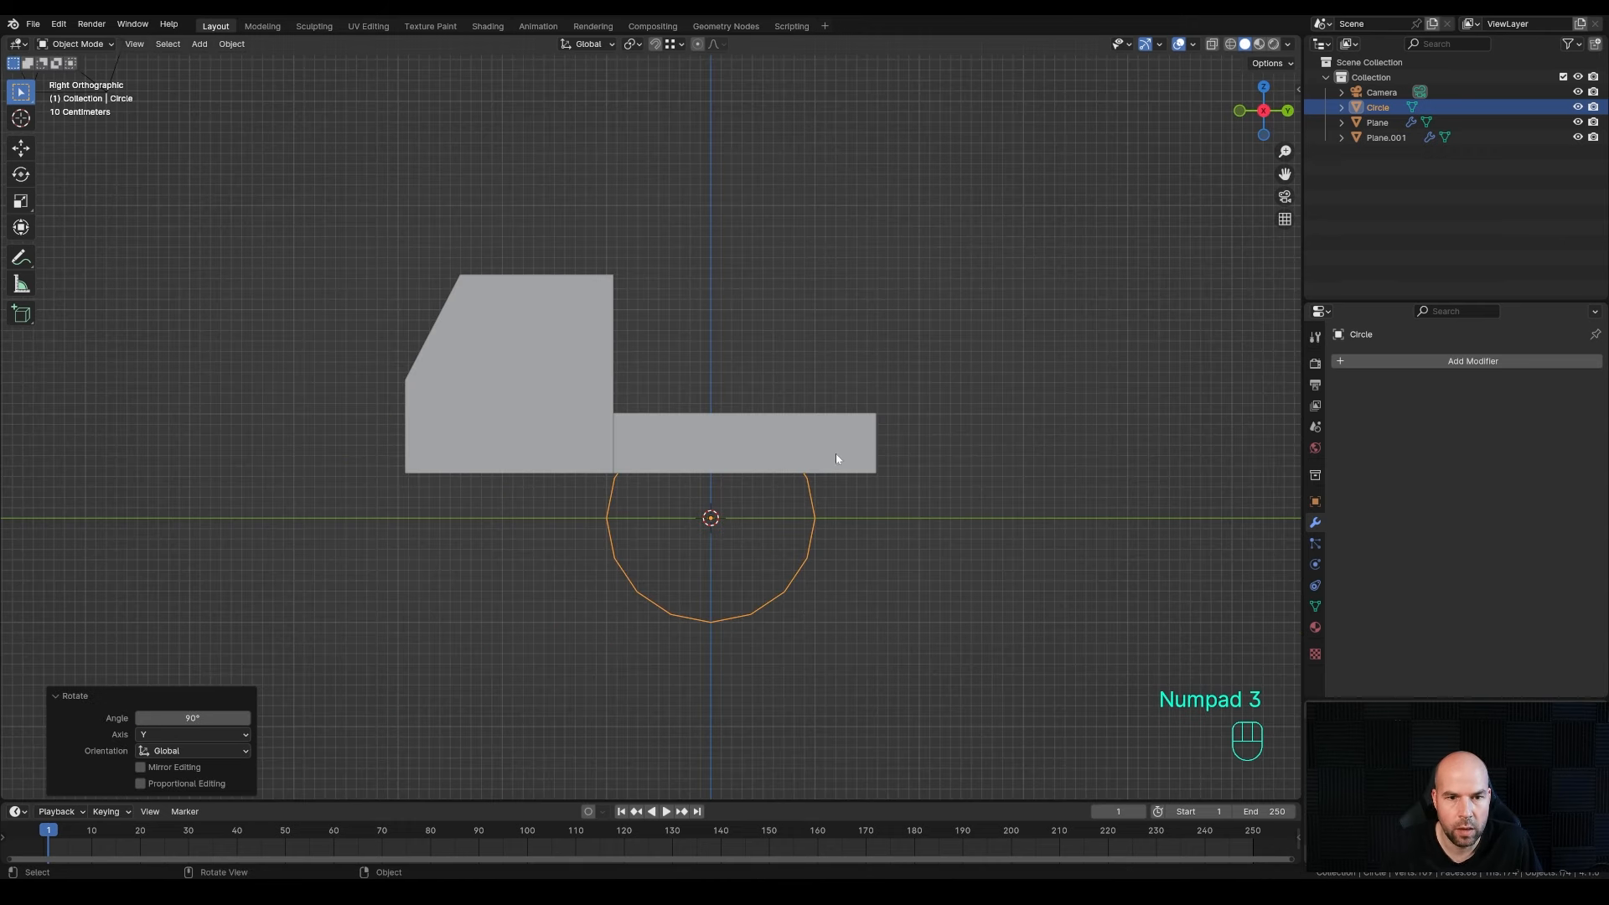
pyautogui.click(1229, 45)
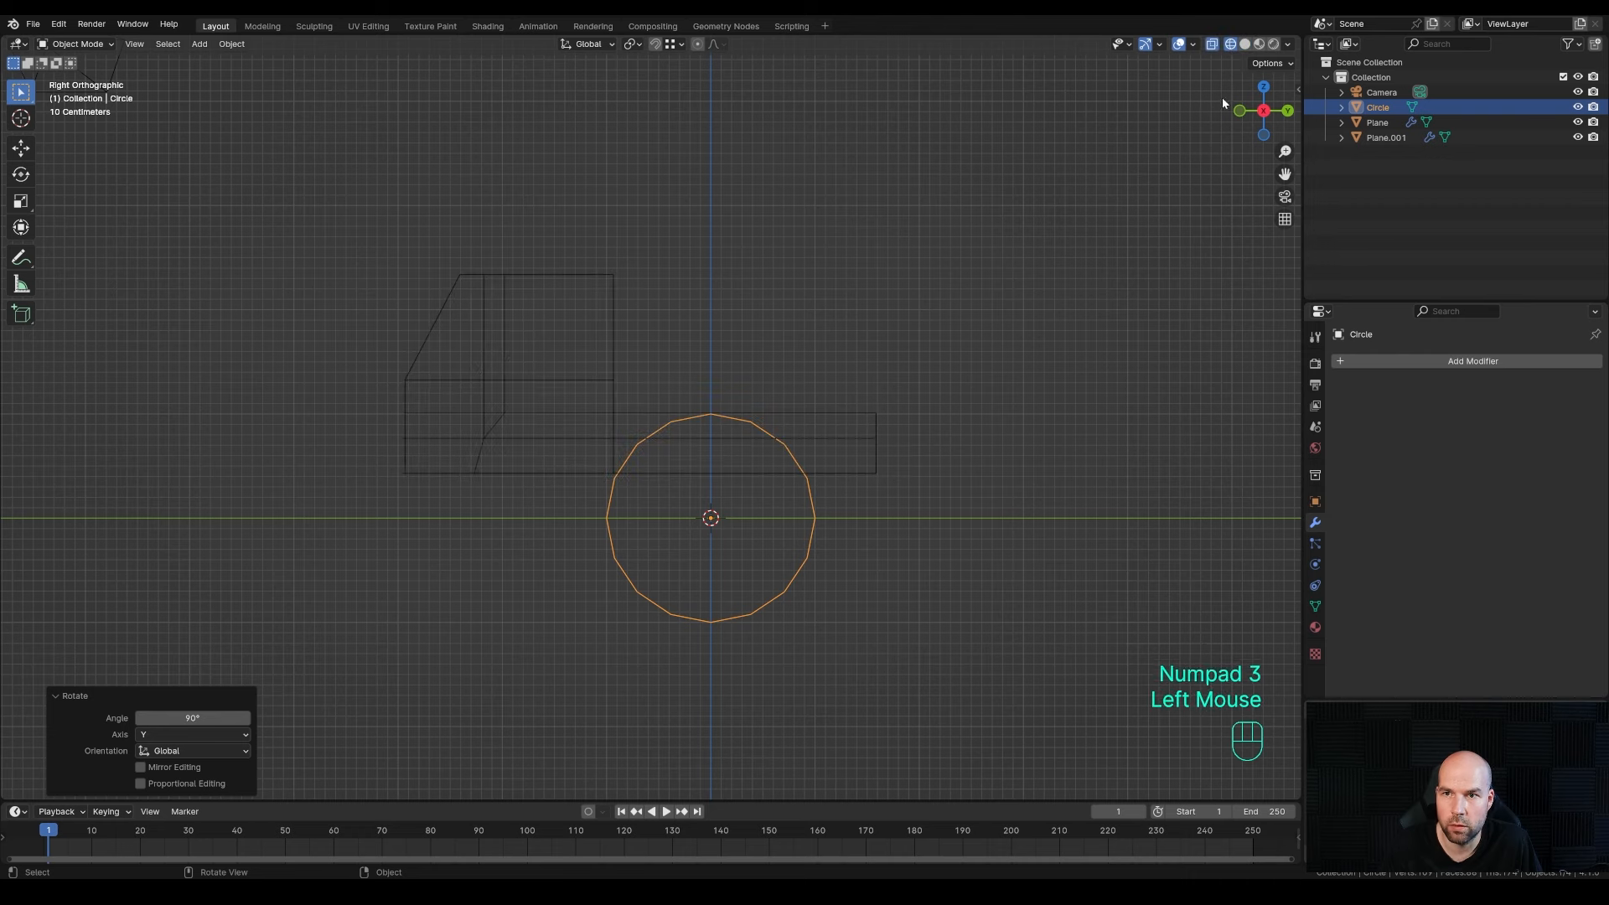
pyautogui.press('g')
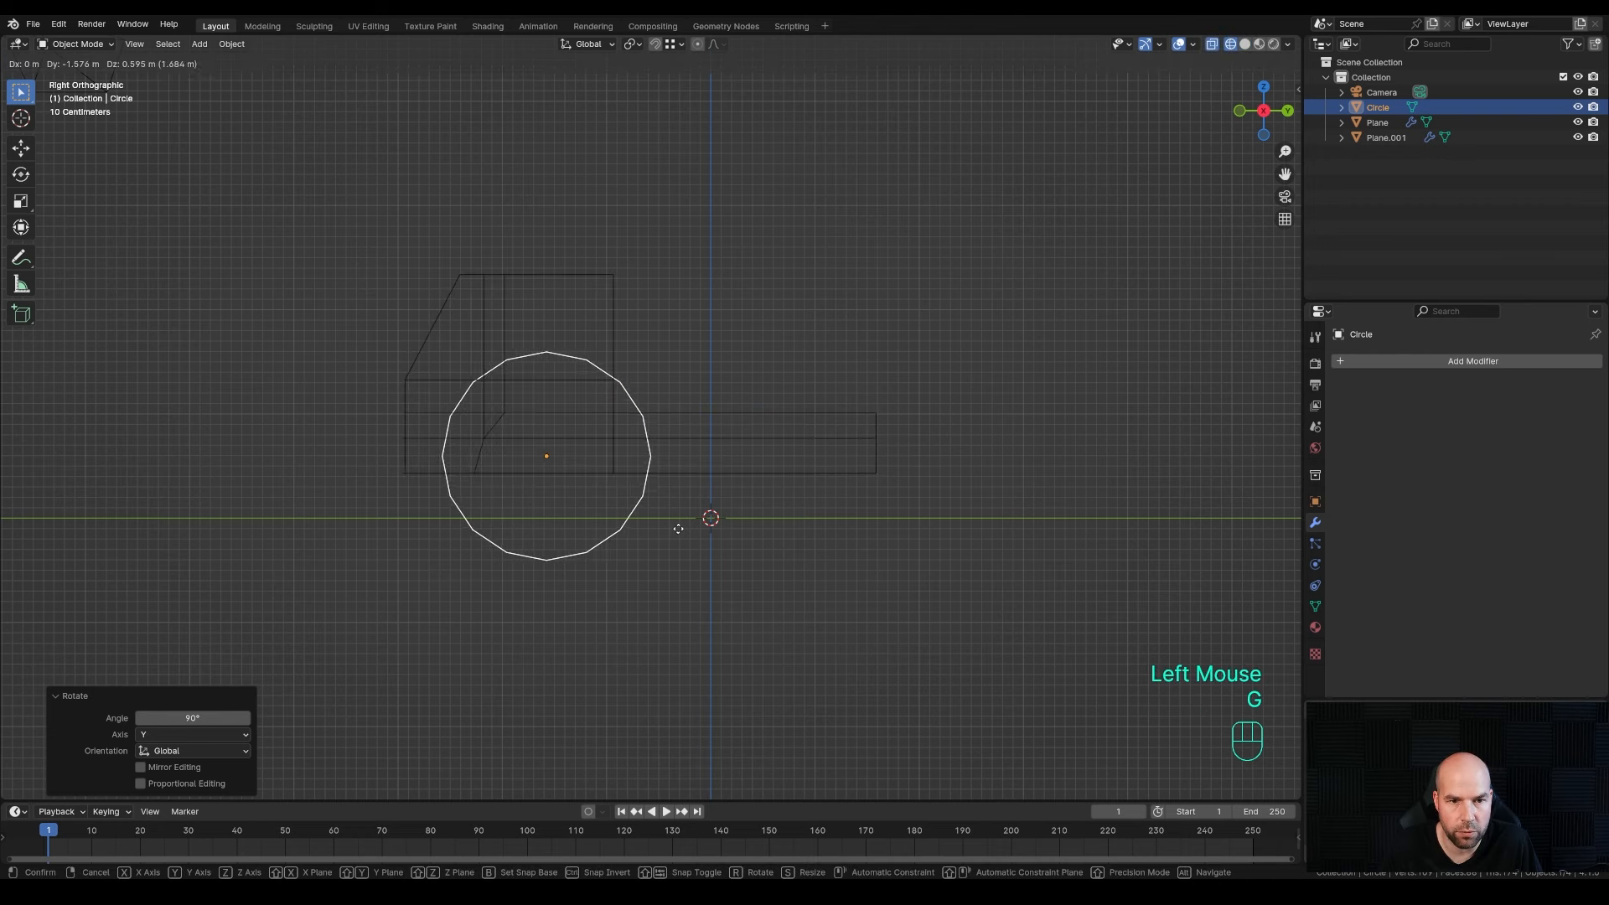
pyautogui.click(685, 533)
pyautogui.press('s')
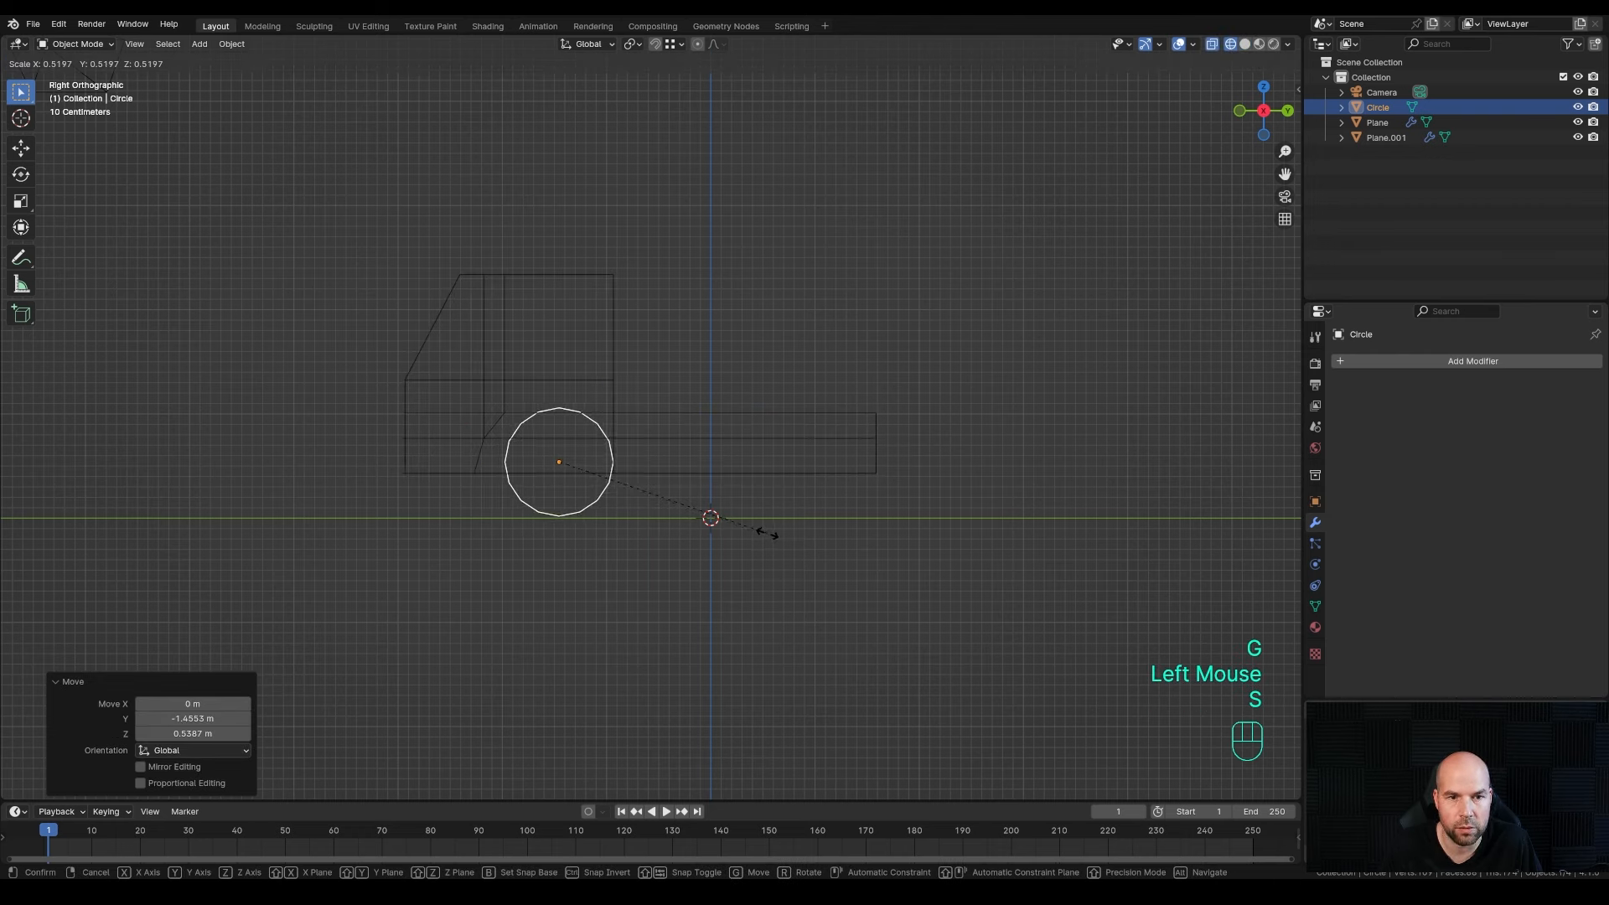
pyautogui.click(758, 530)
pyautogui.press('g')
pyautogui.press('s')
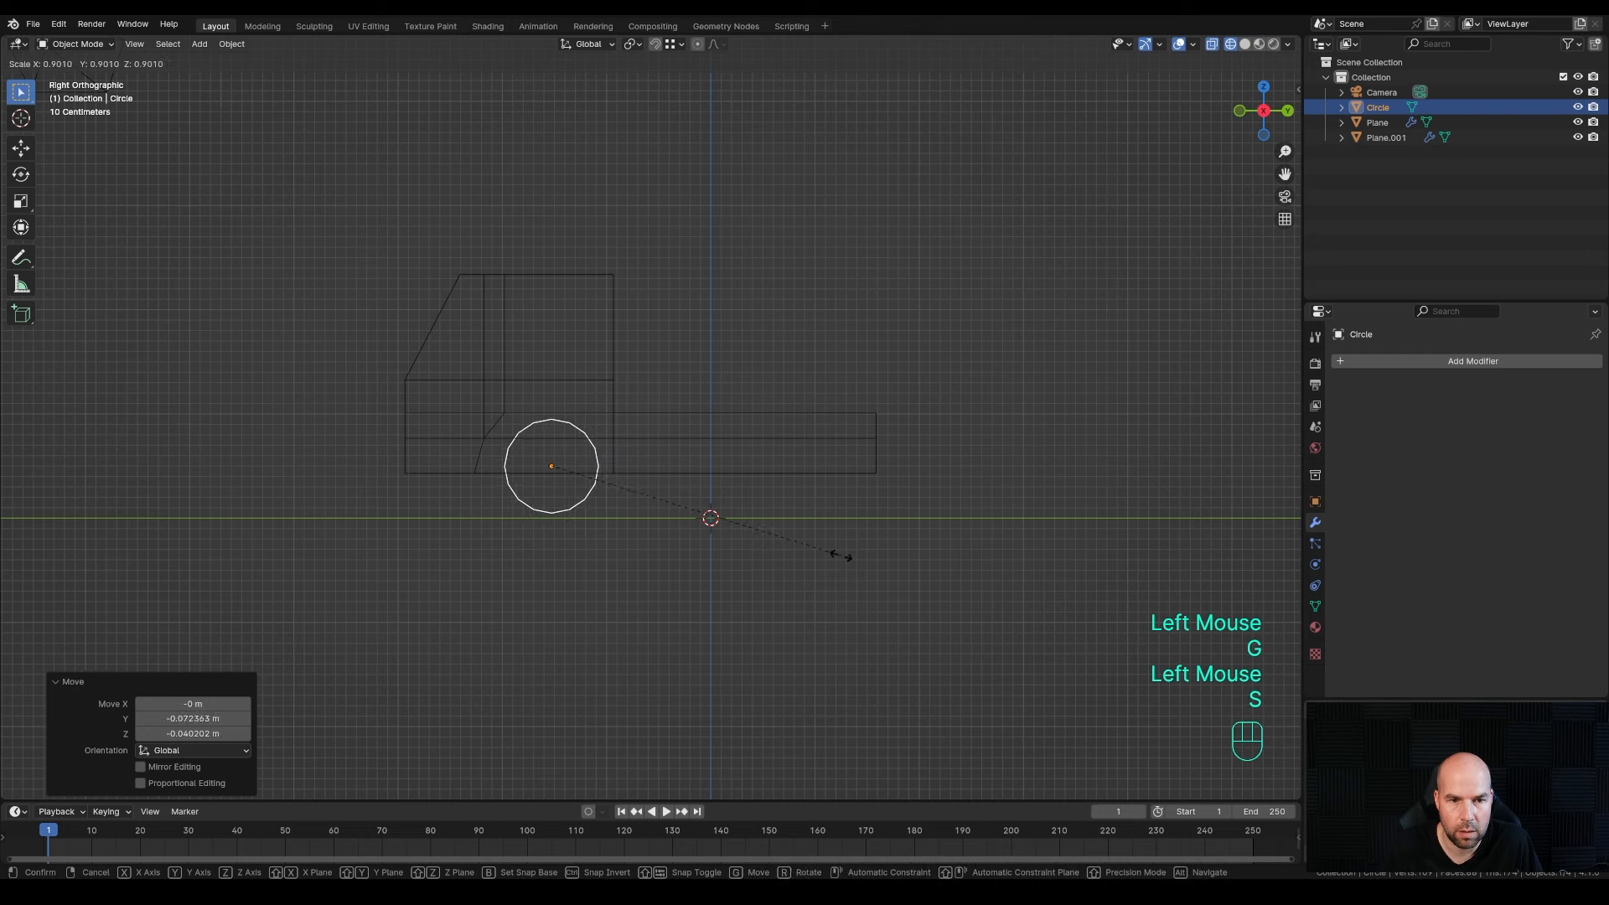
pyautogui.click(861, 559)
pyautogui.press('g')
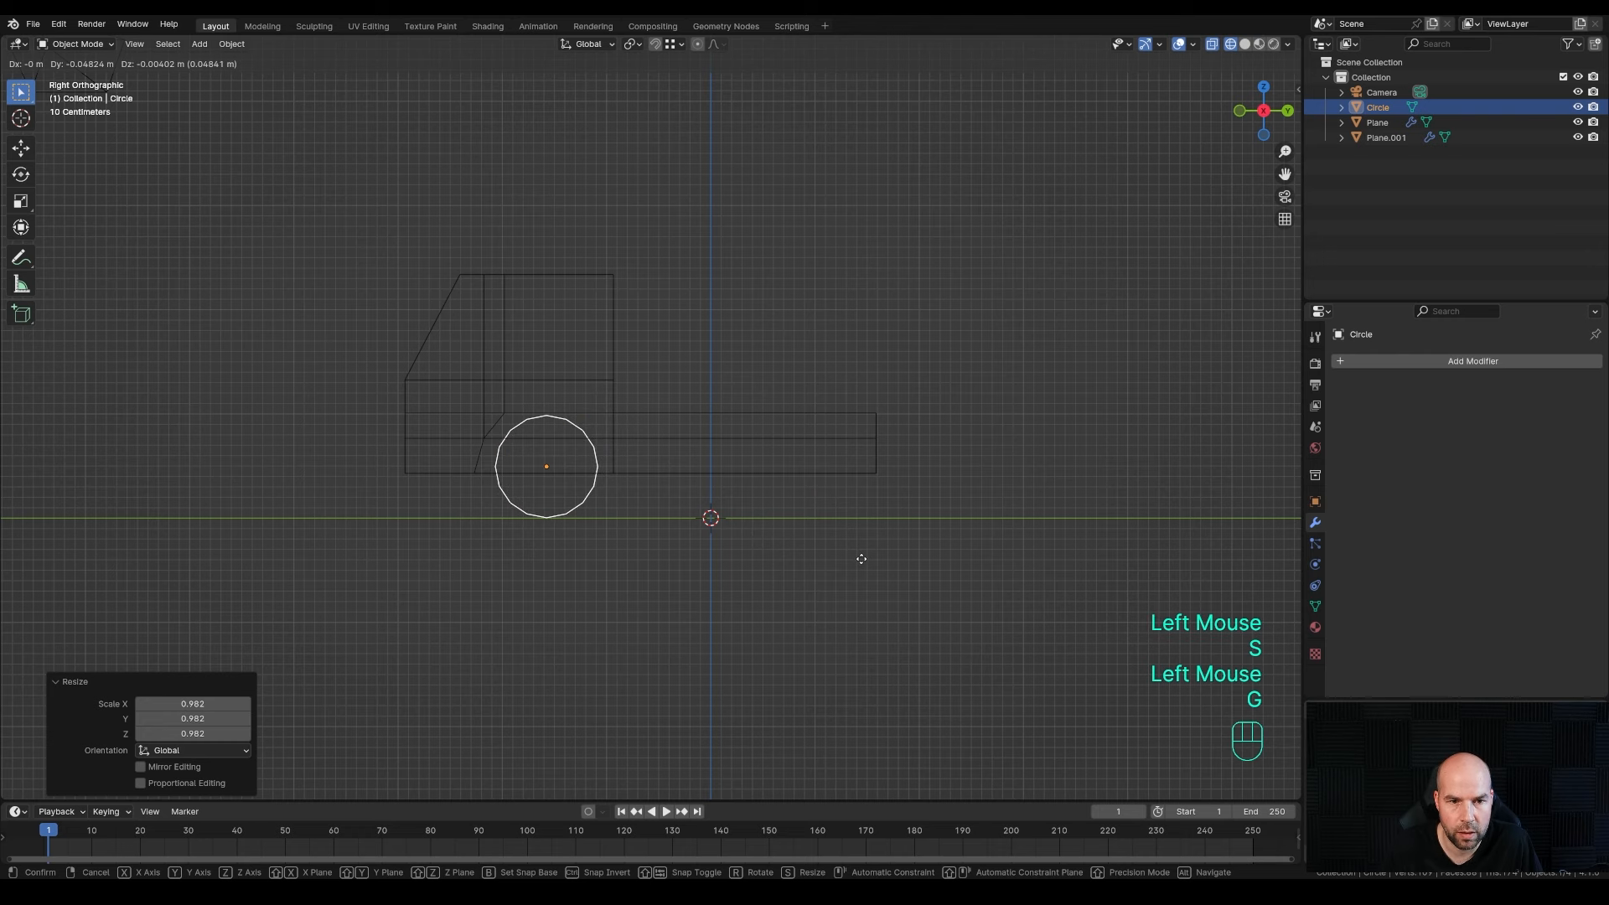
pyautogui.click(859, 558)
# - Apply the circle's scale and move it along X about 0.5 m away from the centre plane
pyautogui.hotkey('ctrl', 'a')
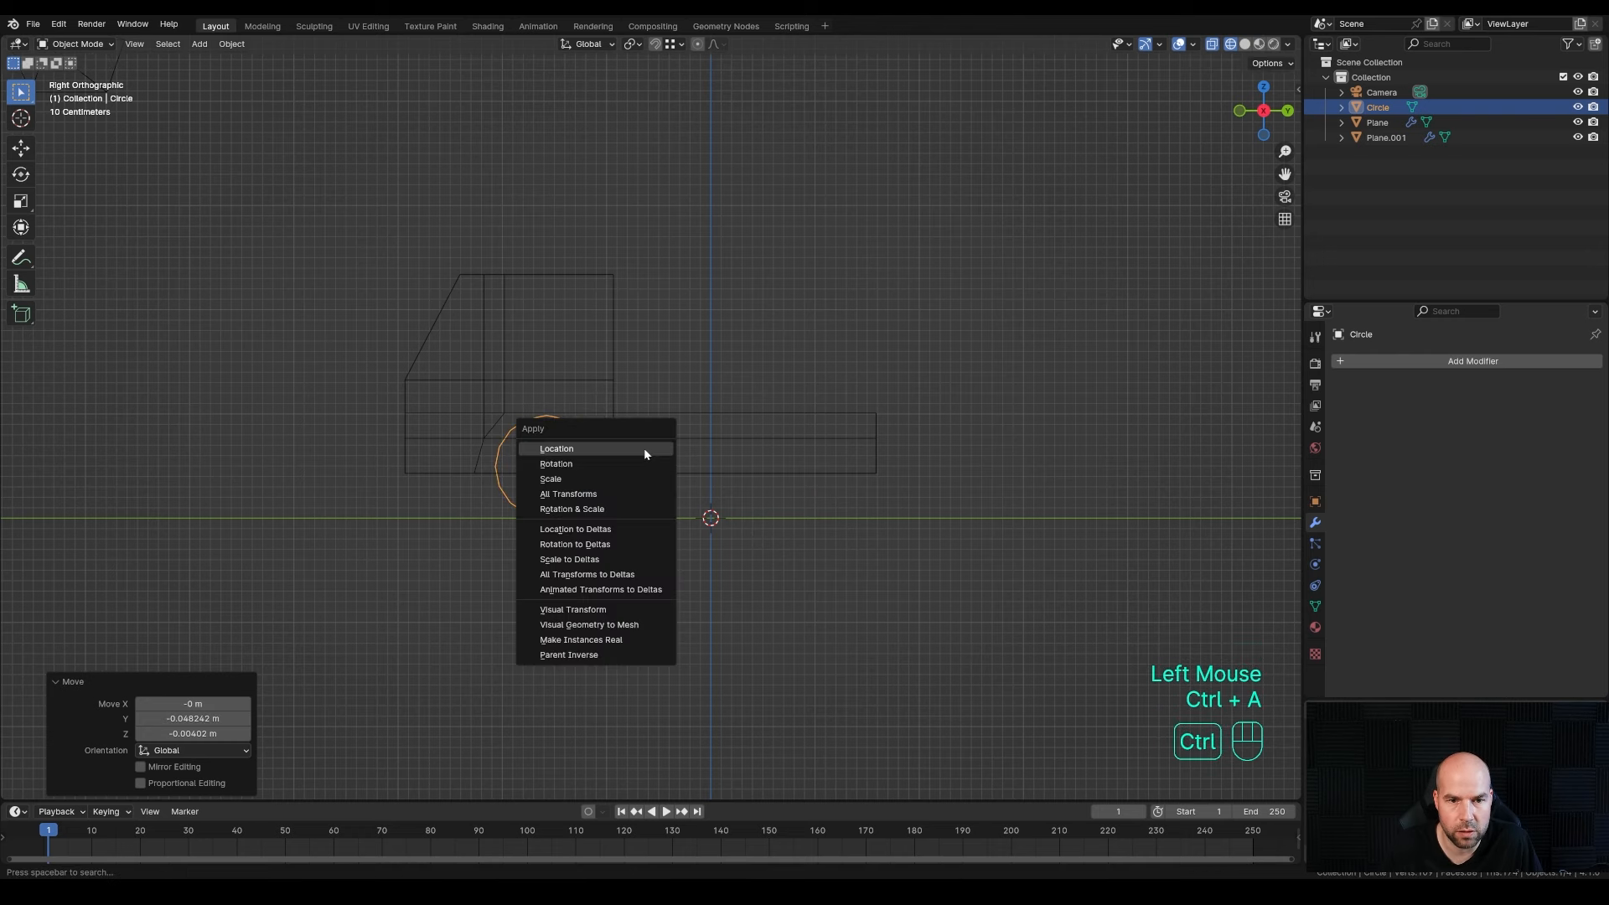
pyautogui.click(560, 477)
pyautogui.press('KP_1')
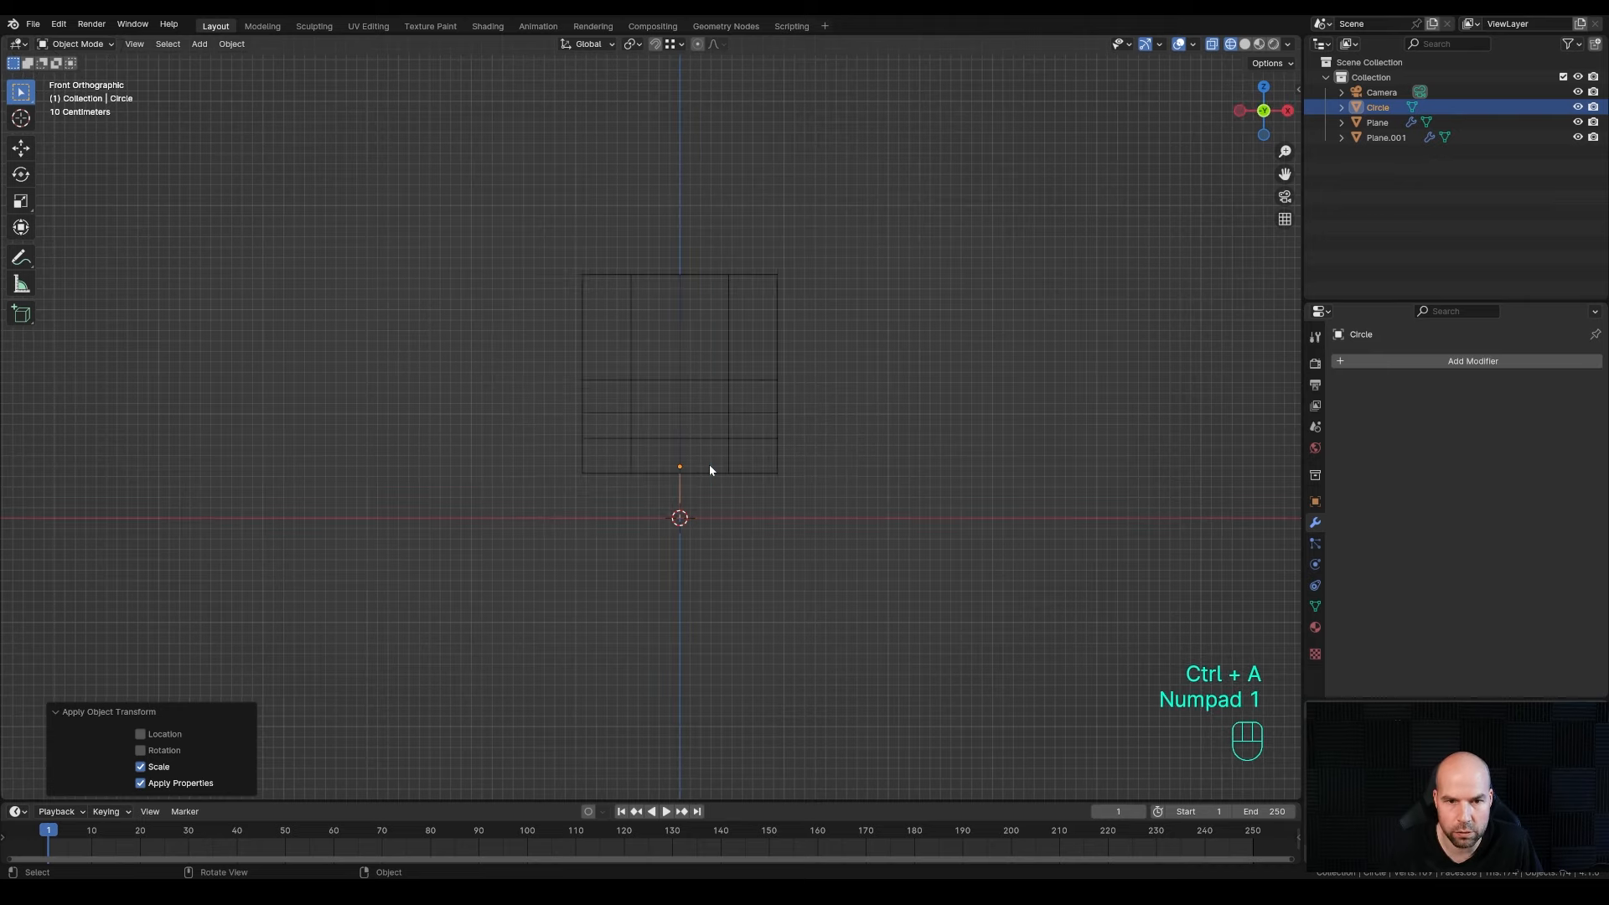
pyautogui.press('g')
pyautogui.press('x')
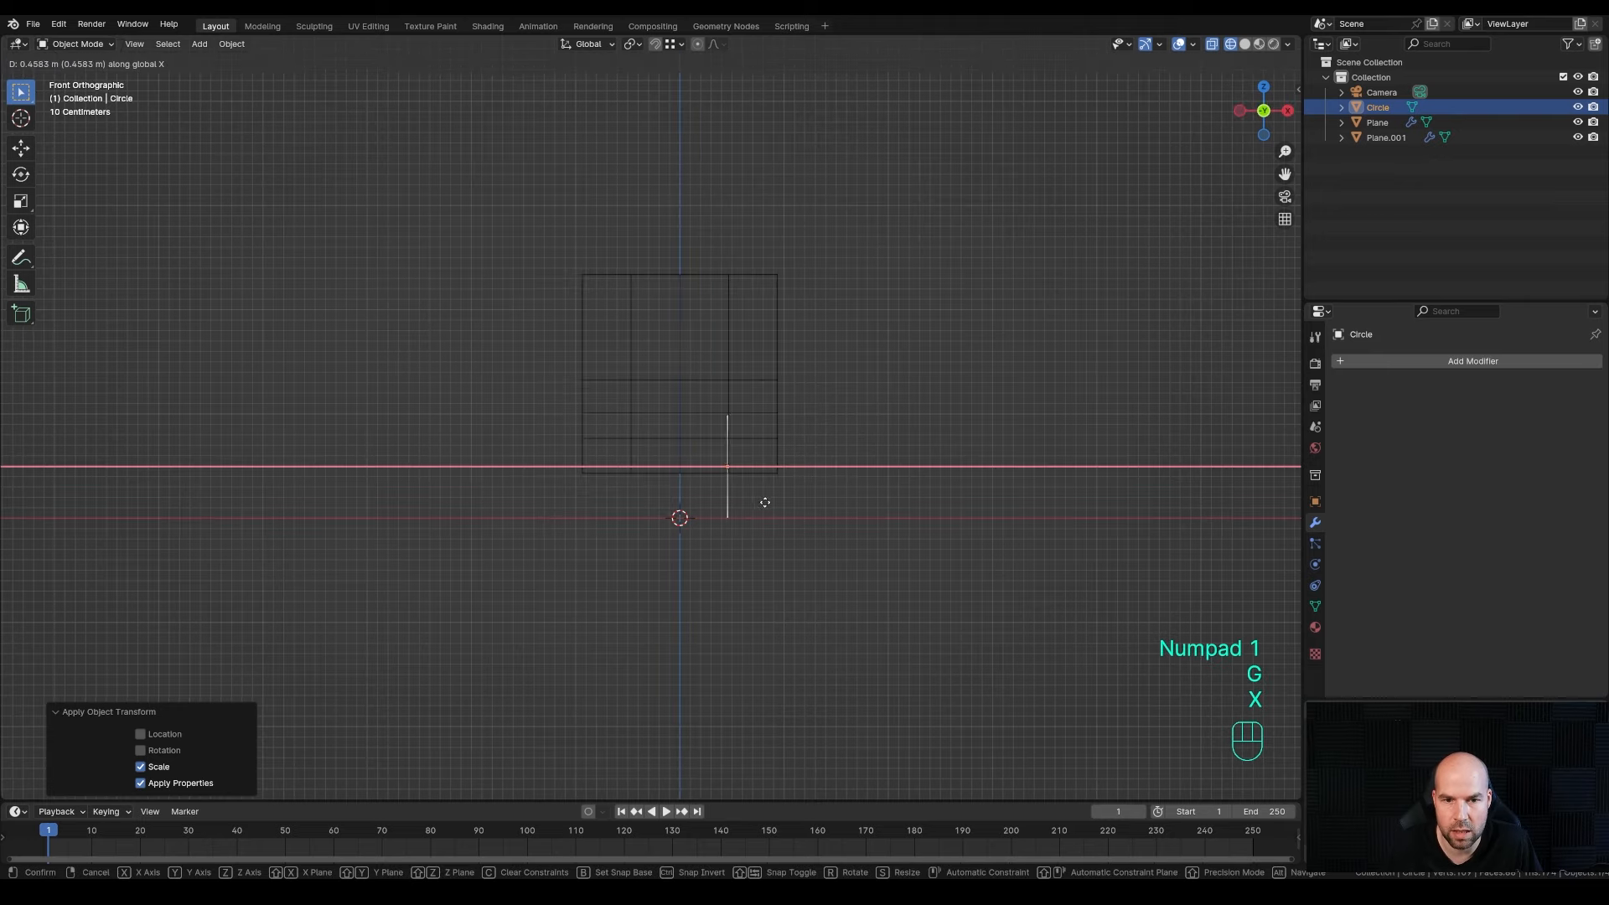
pyautogui.click(768, 502)
# - Fill the circle with a face and extrude it outward about 0.55 m to form a solid wheel
pyautogui.press('Tab')
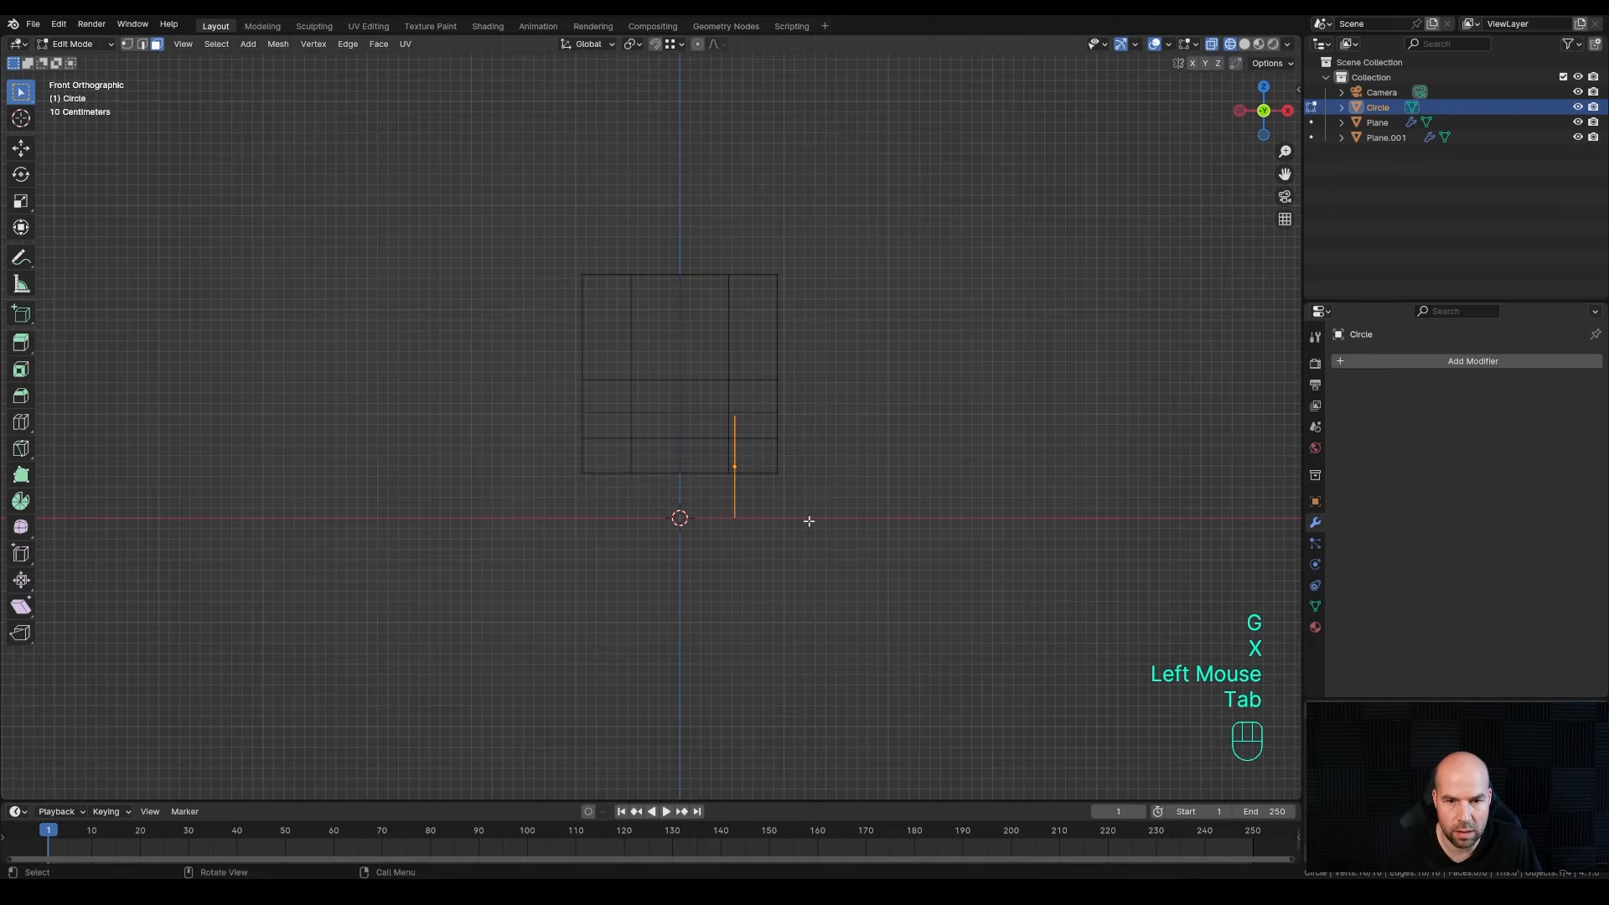
pyautogui.moveTo(808, 521); pyautogui.dragTo(759, 532, button='middle')
pyautogui.press('f')
pyautogui.press('e')
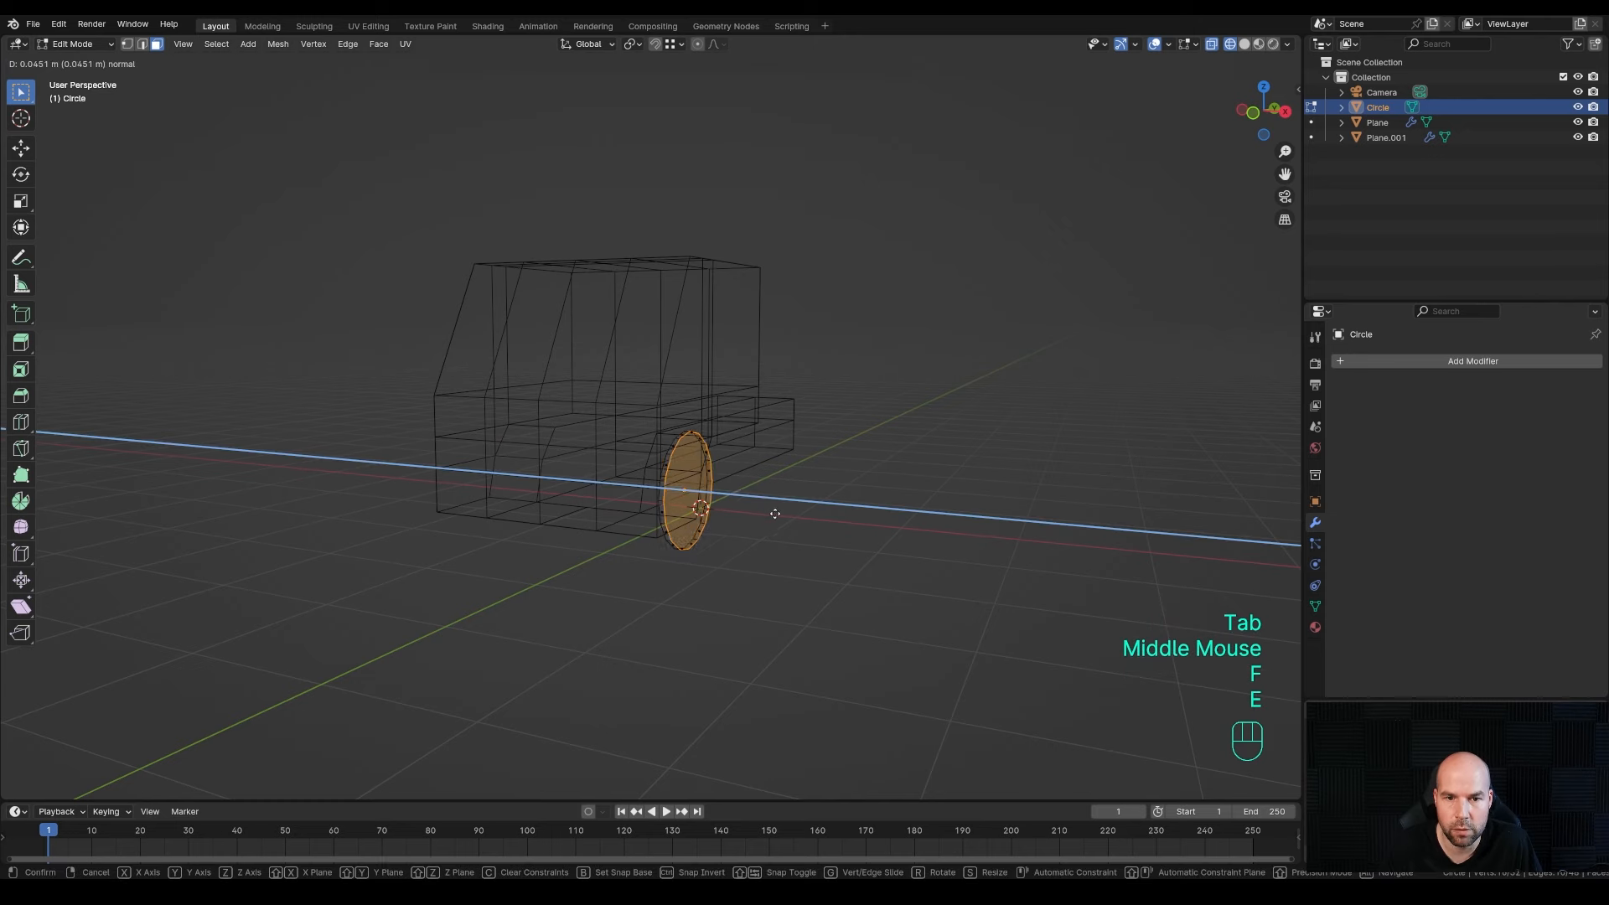
pyautogui.click(826, 522)
pyautogui.moveTo(826, 523); pyautogui.dragTo(1048, 503, button='middle')
# - Add a Mirror modifier to the wheel on the X axis, using the cab body Plane as the mirror object
pyautogui.click(1419, 360)
pyautogui.moveTo(1414, 362)
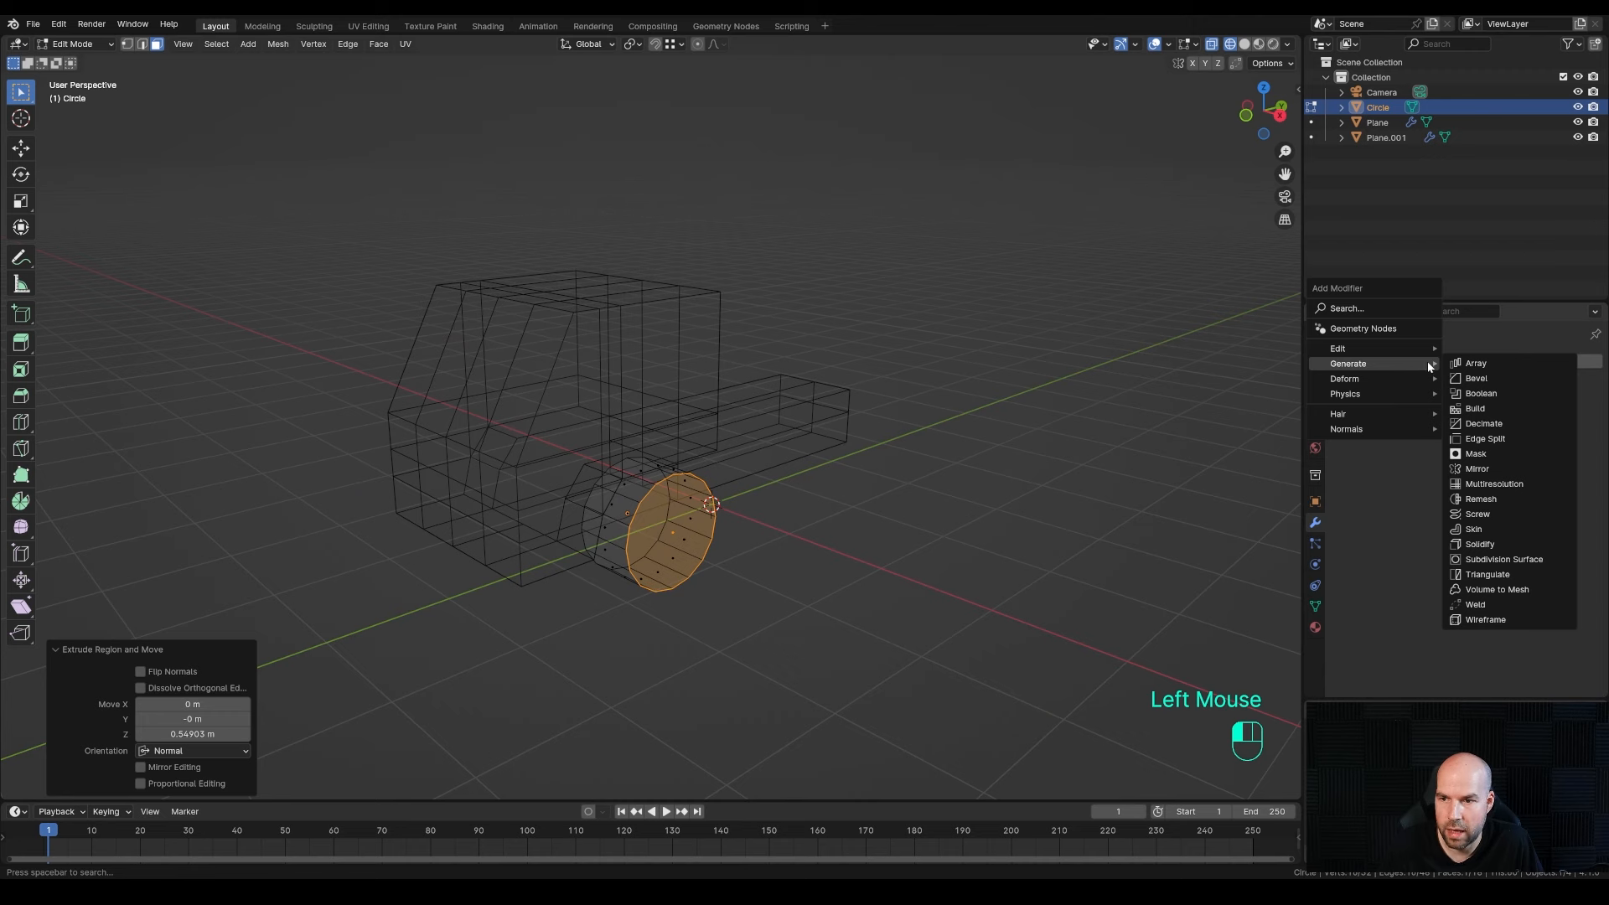
pyautogui.click(1477, 469)
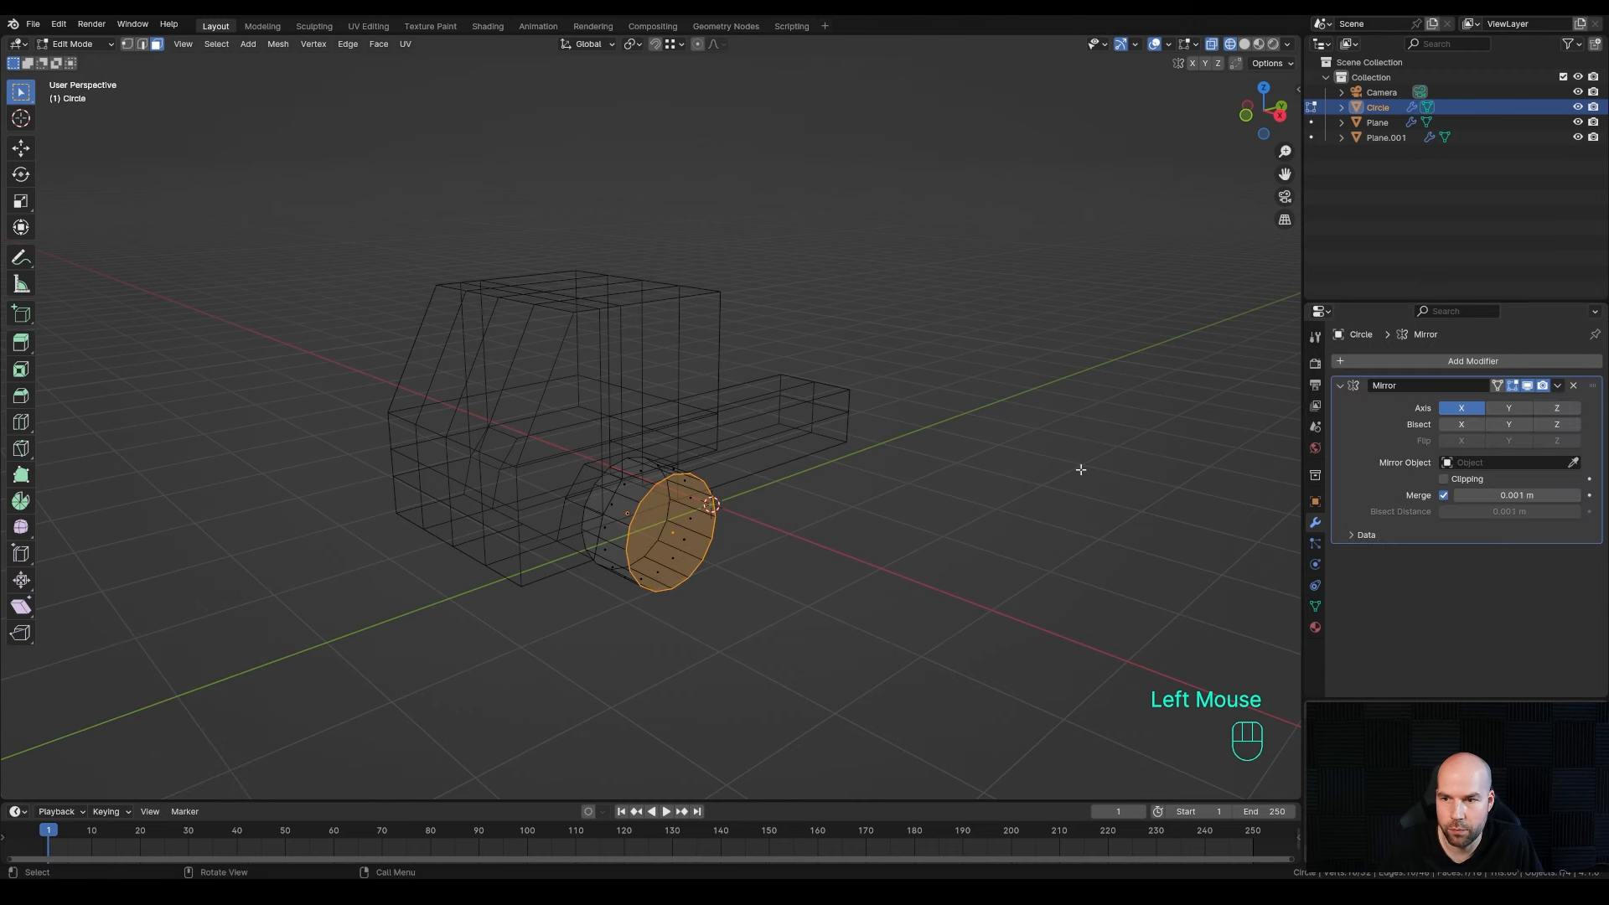
pyautogui.click(1573, 463)
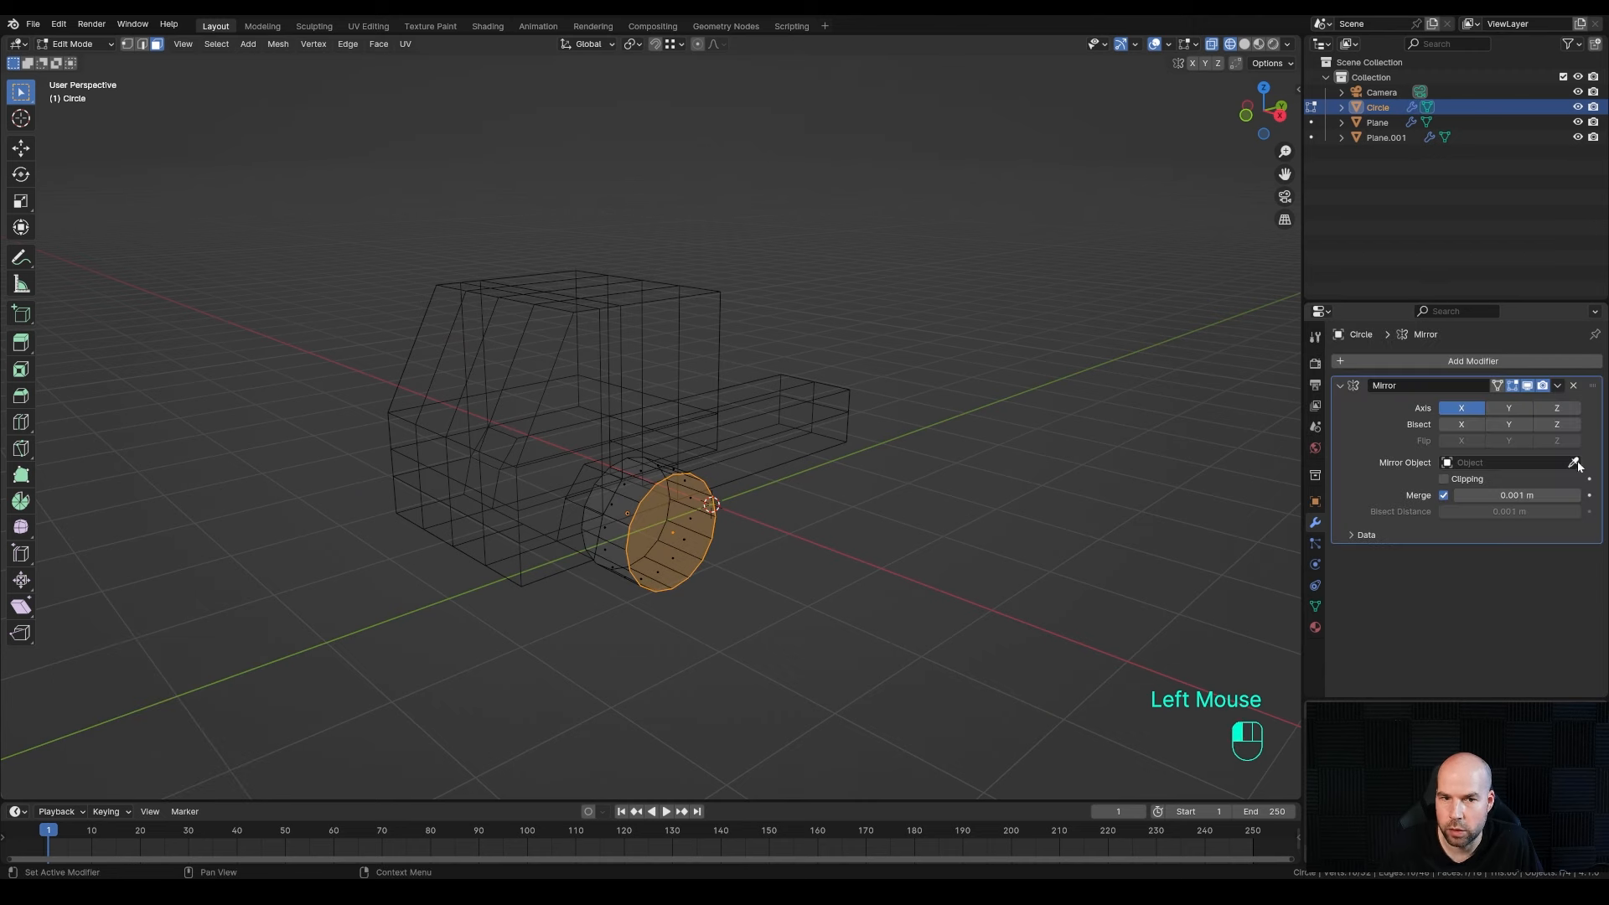
pyautogui.click(572, 313)
pyautogui.moveTo(690, 525); pyautogui.dragTo(843, 550, button='middle')
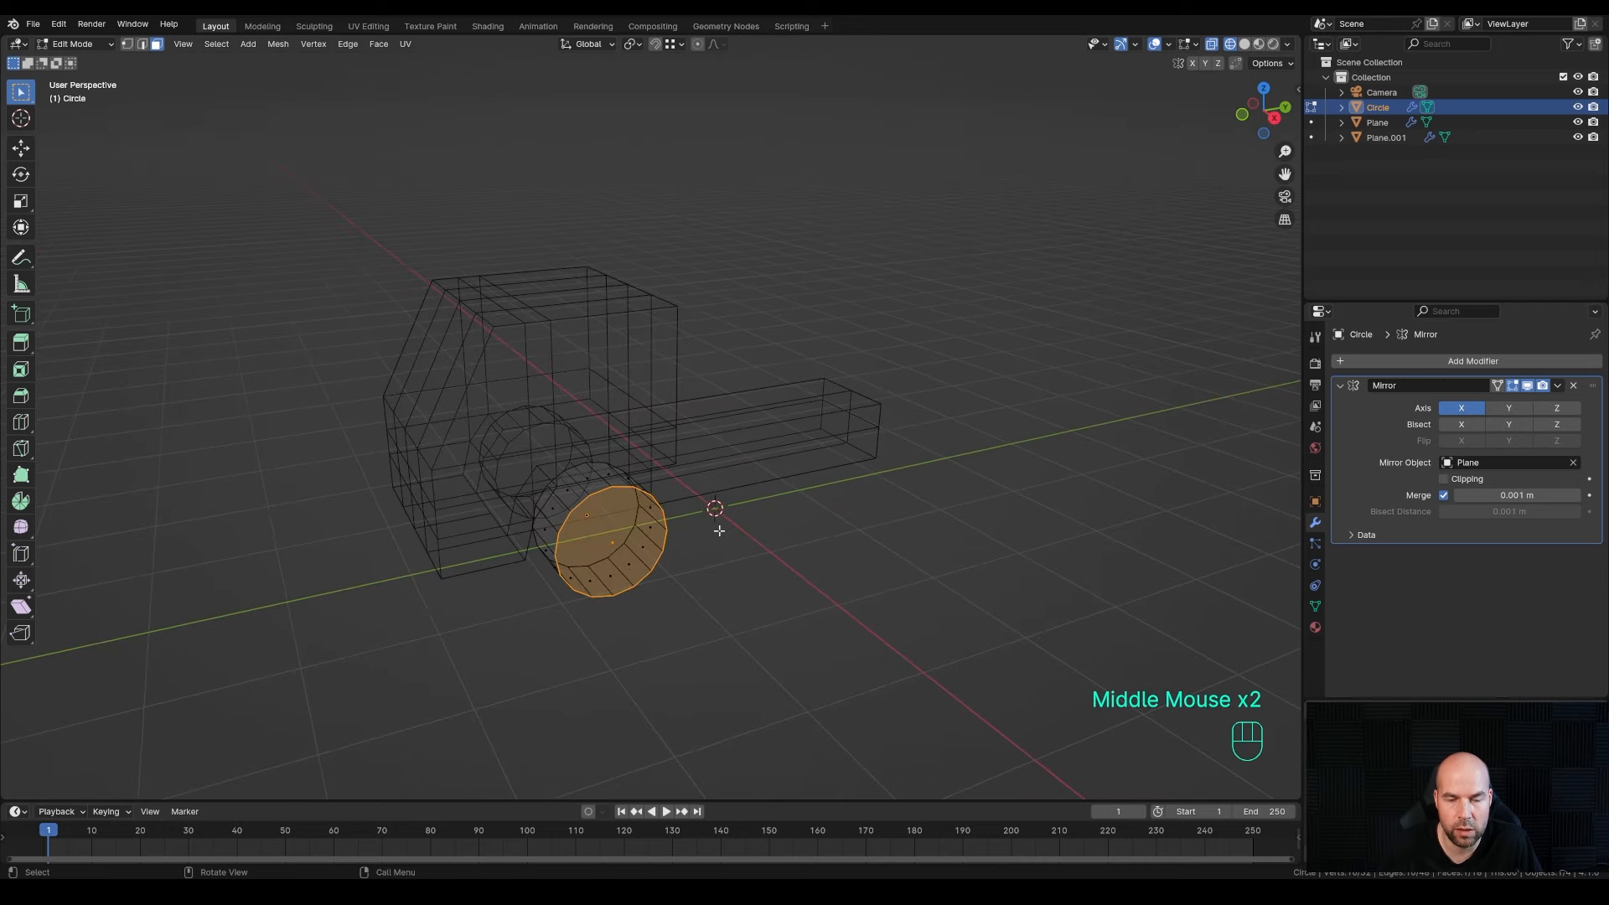
# - Make a linked duplicate of the mirrored wheels and place it about 2.88 m along Y at the chassis' rear end
pyautogui.press('Tab')
pyautogui.press('KP_3')
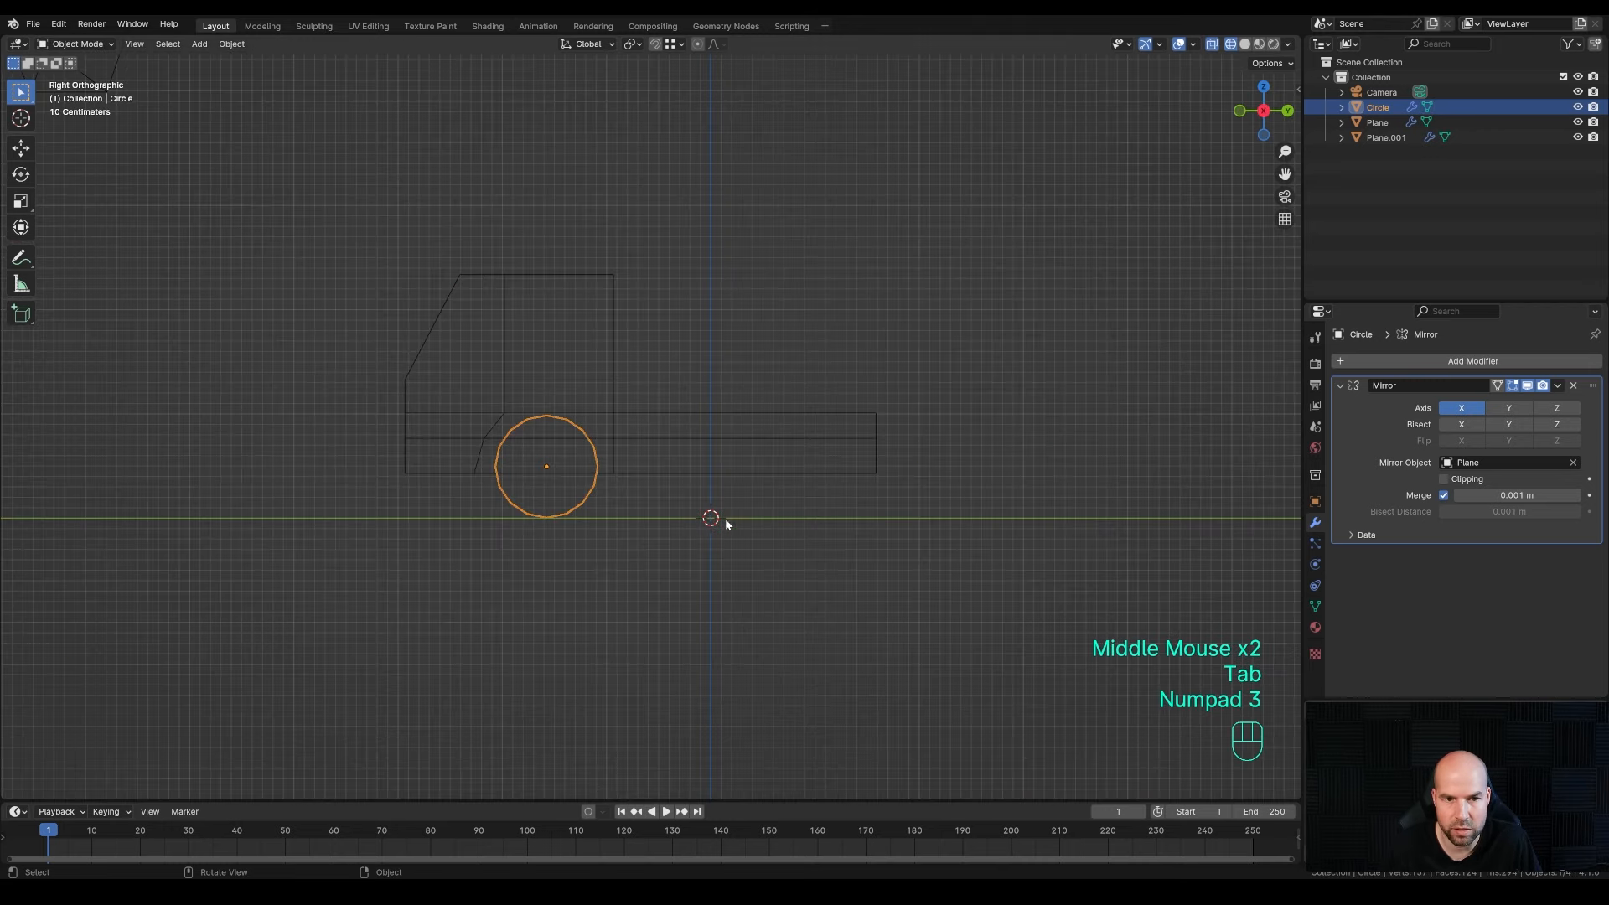
pyautogui.hotkey('alt', 'd')
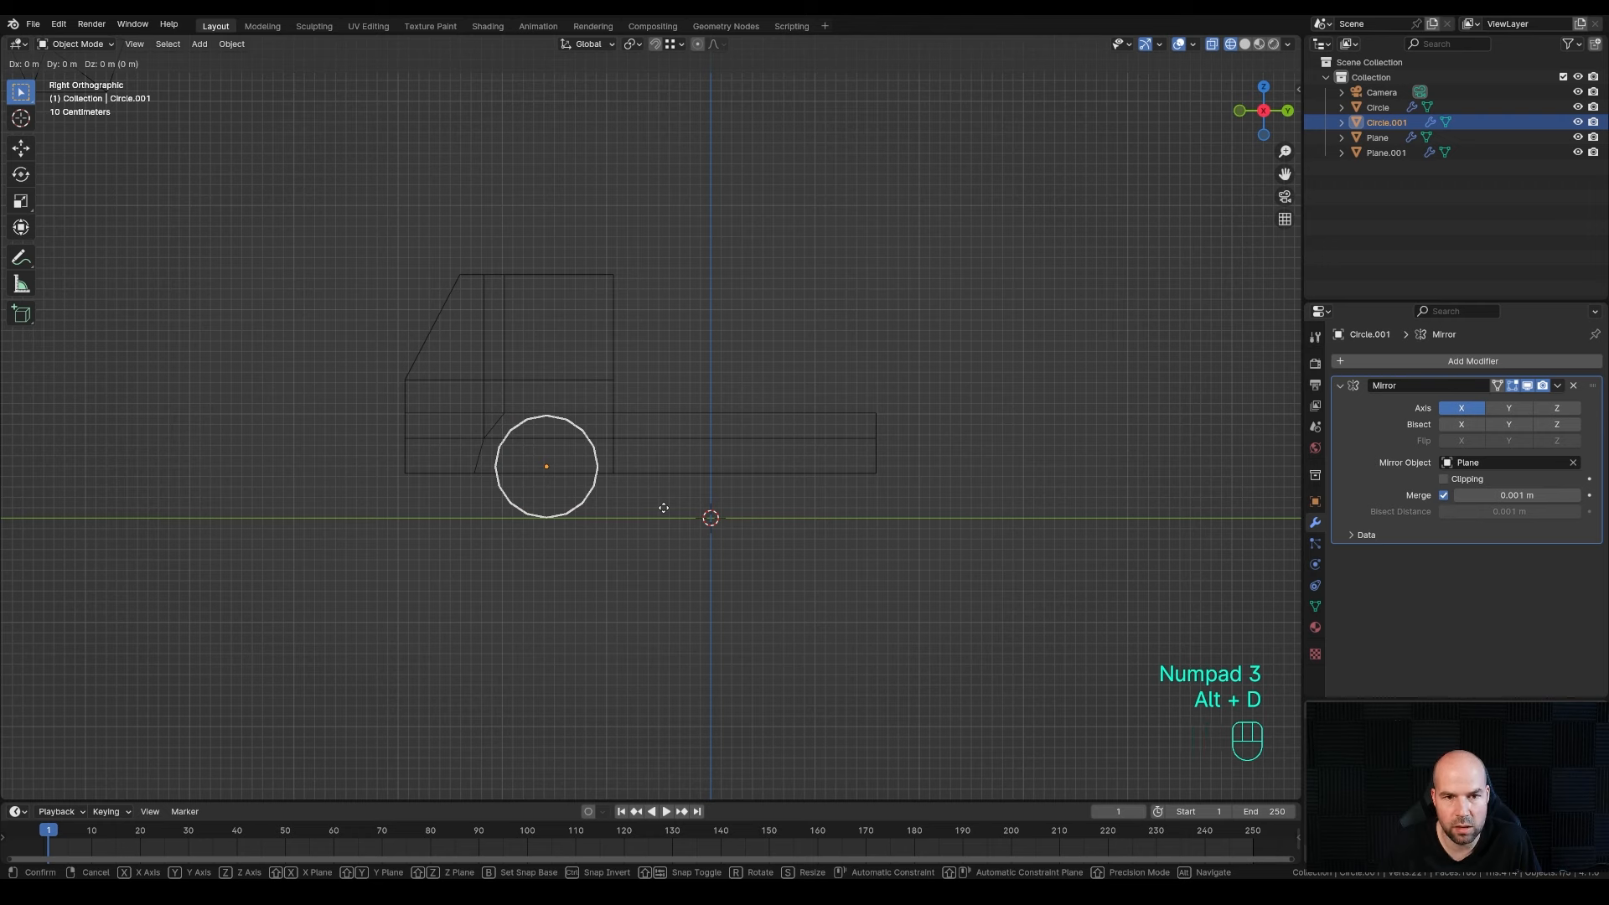
pyautogui.press('y')
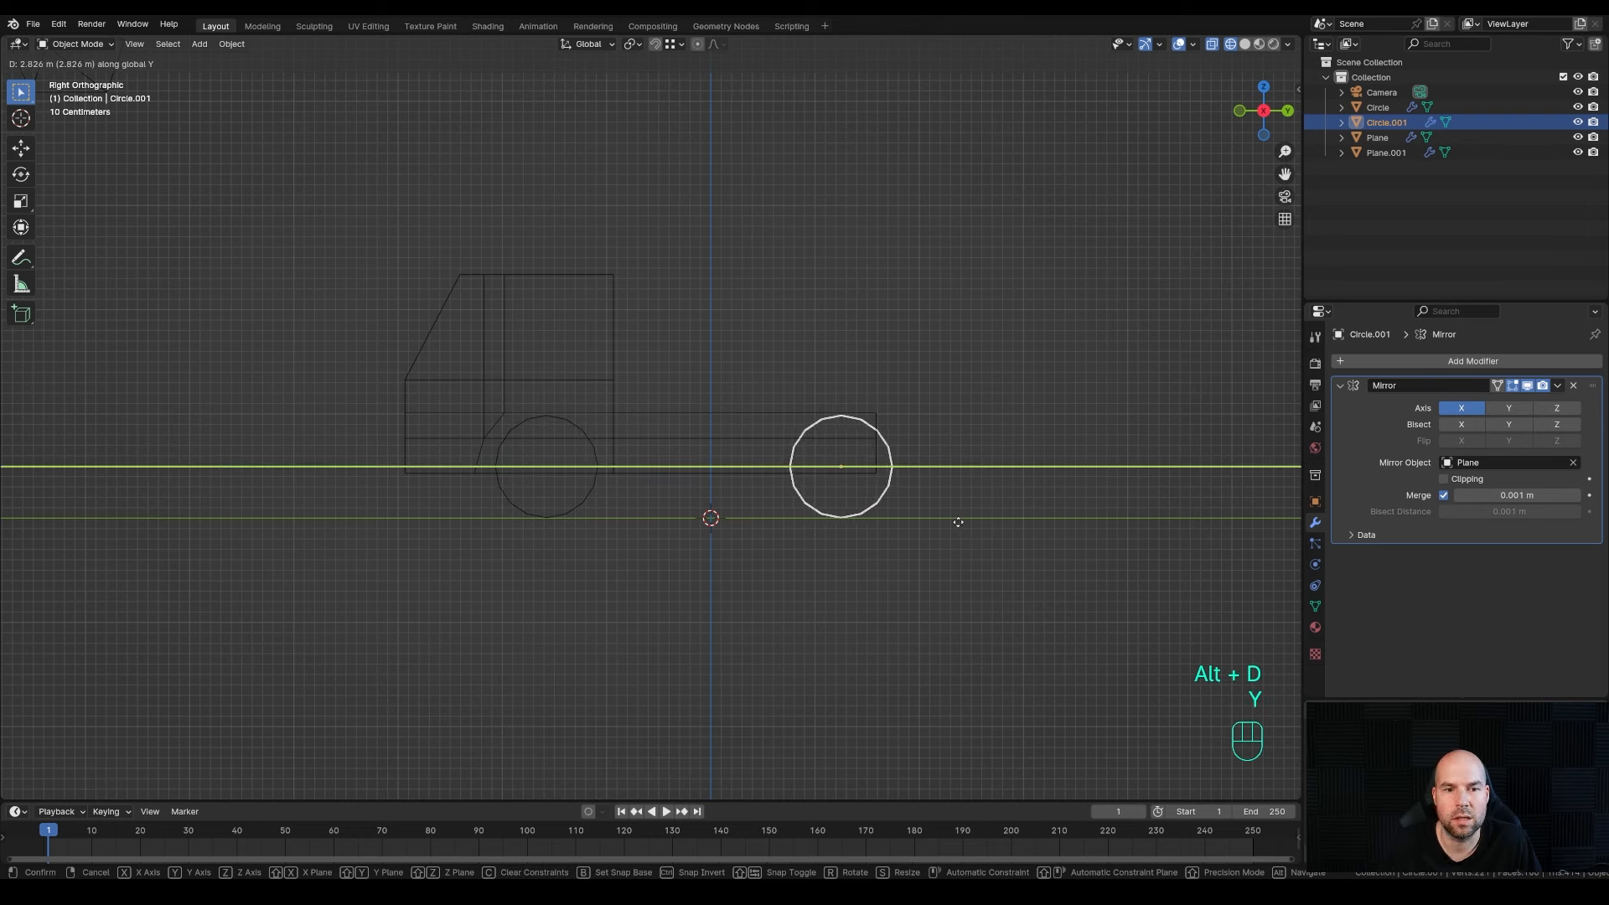
pyautogui.click(961, 523)
pyautogui.press('g')
pyautogui.press('y')
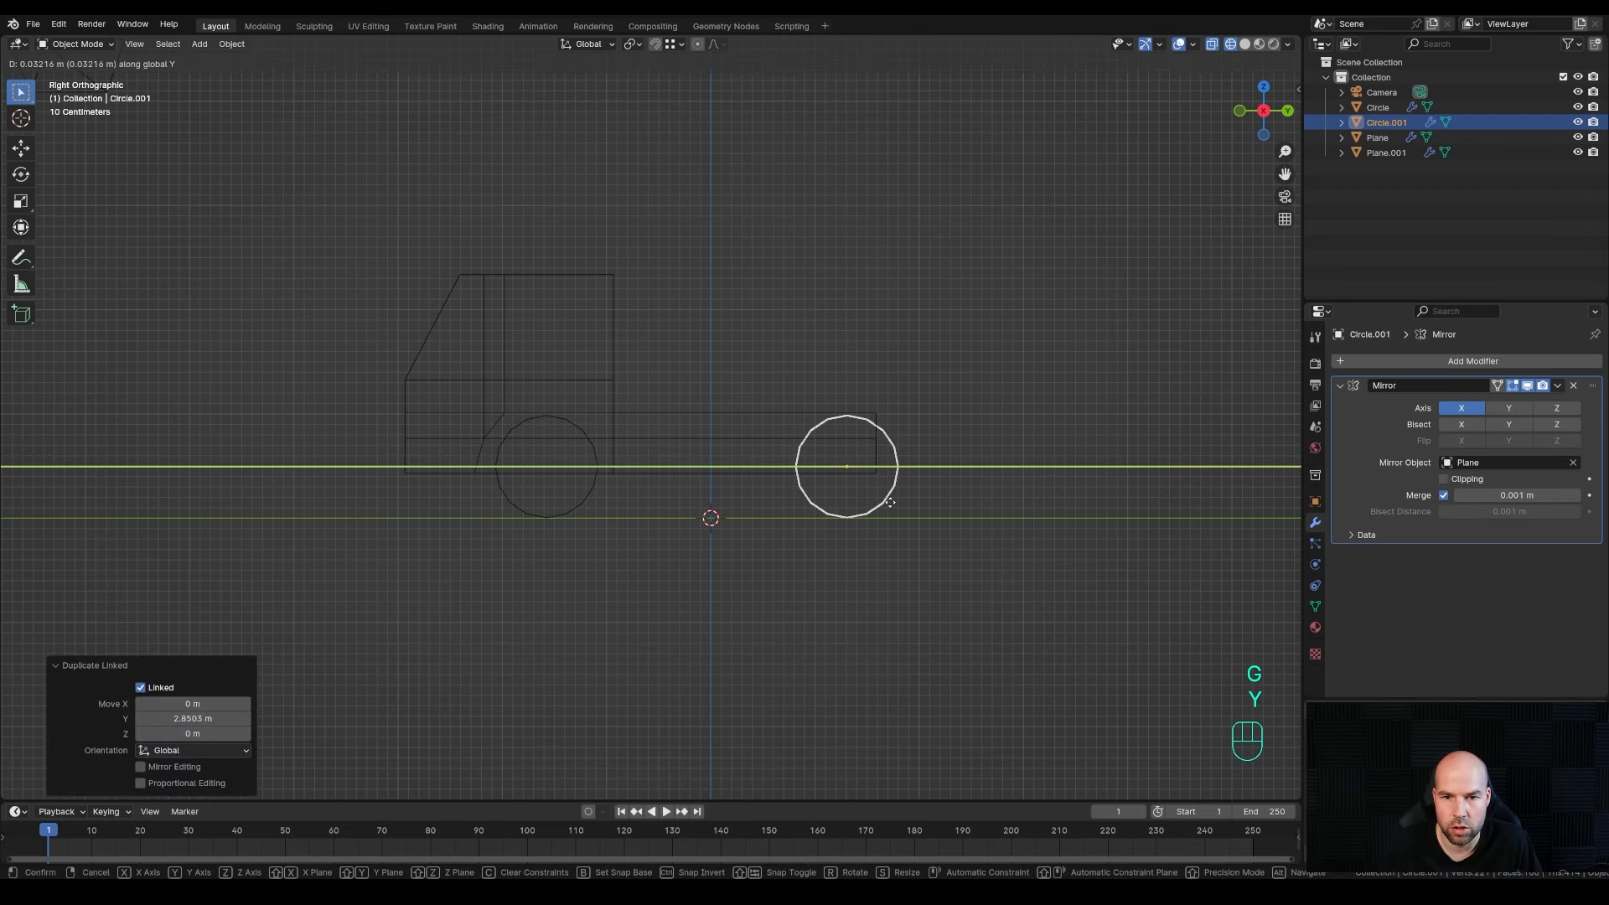
pyautogui.click(889, 503)
# - Lengthen the chassis by moving its rear end faces about 0.37 m along Y, past the rear wheels
pyautogui.click(841, 432)
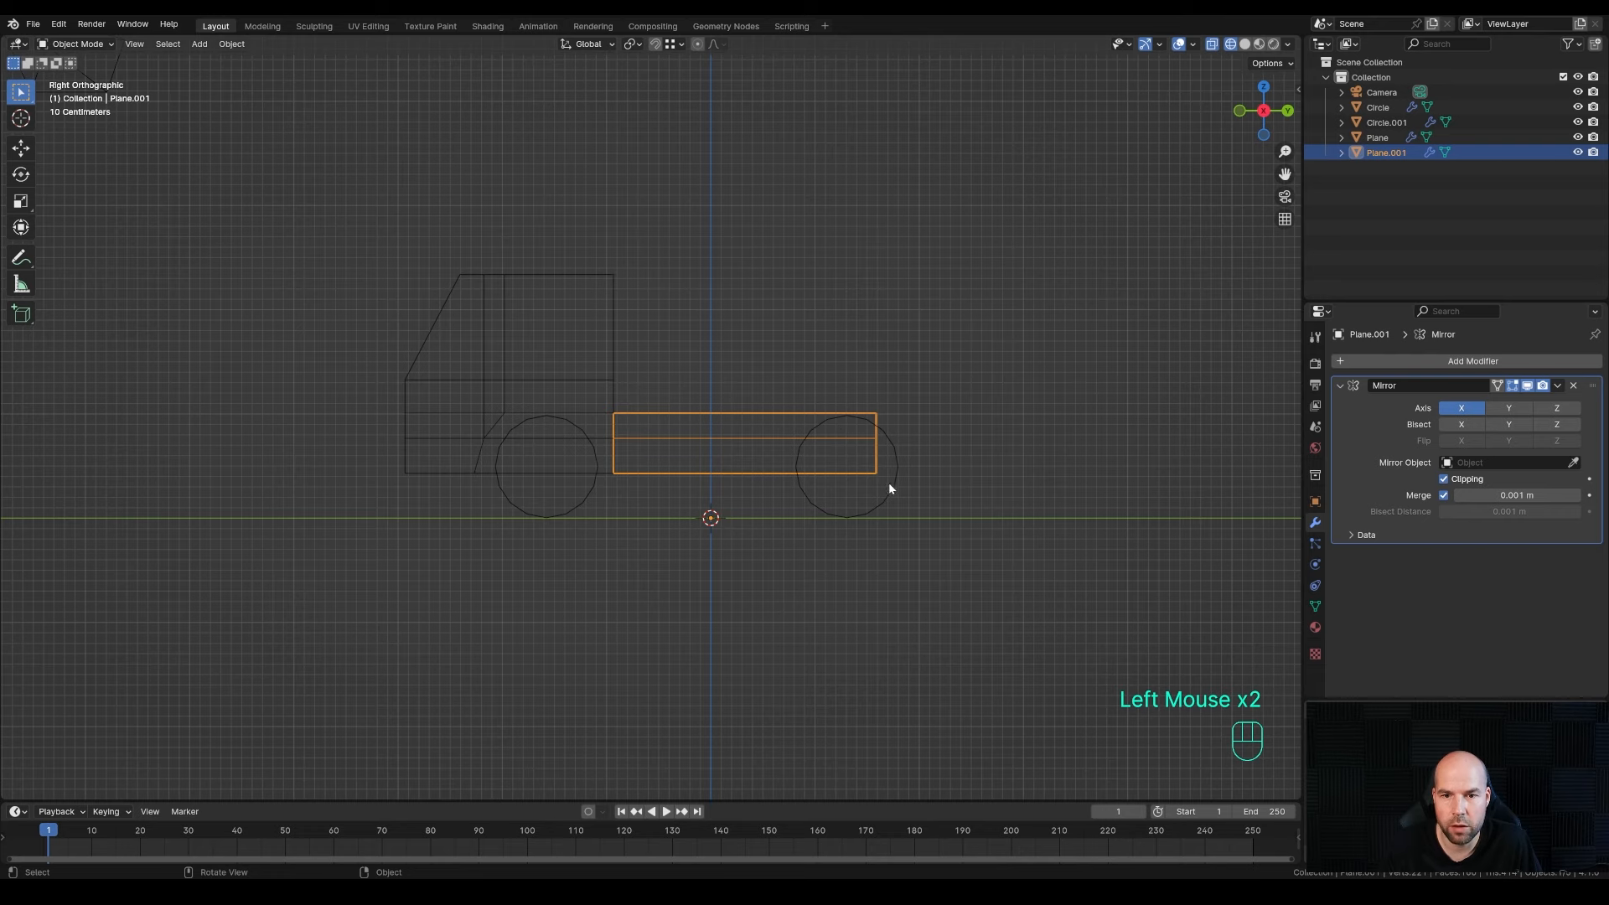
pyautogui.press('Tab')
pyautogui.press('g')
pyautogui.press('y')
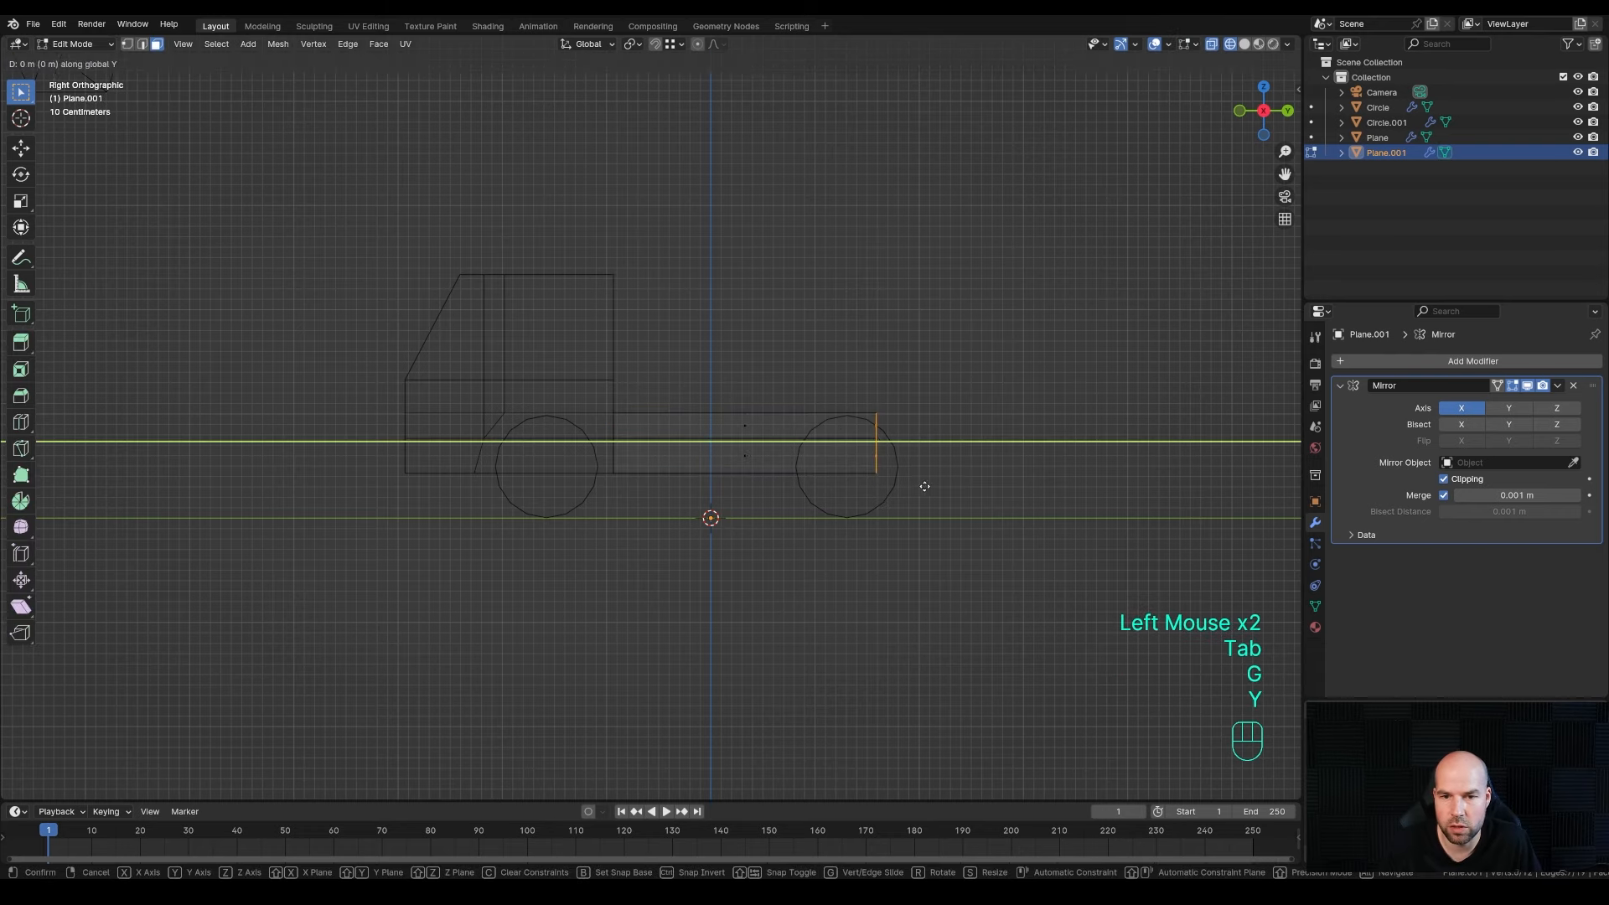
pyautogui.click(962, 486)
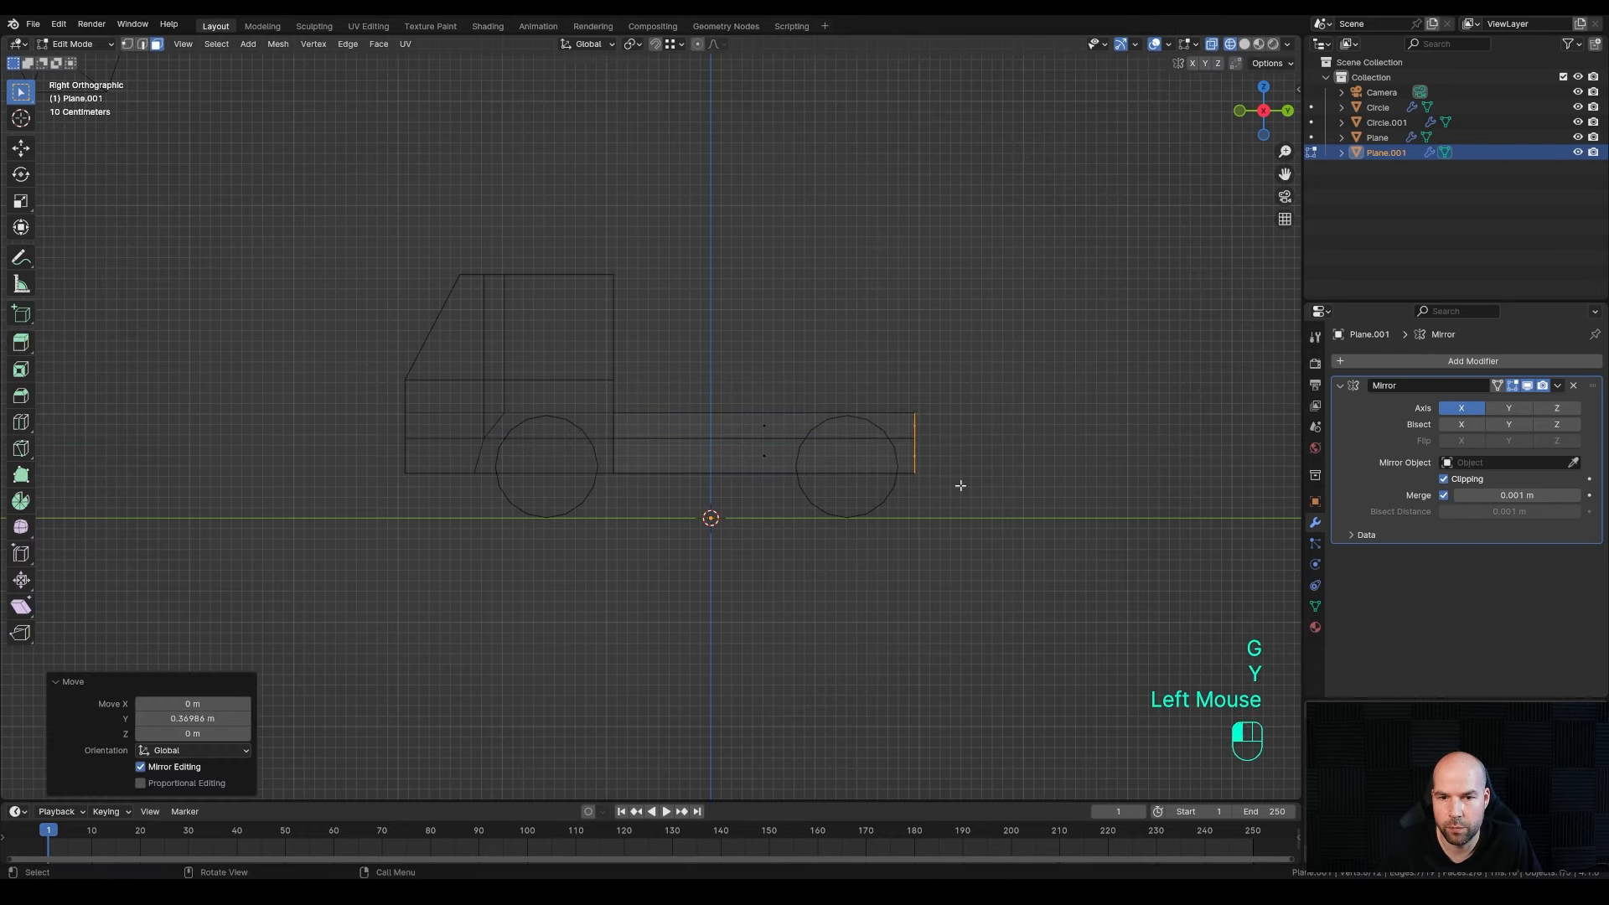
# - Extrude the chassis' rear end faces about 0.23 m further back
pyautogui.moveTo(960, 482); pyautogui.dragTo(995, 553, button='middle')
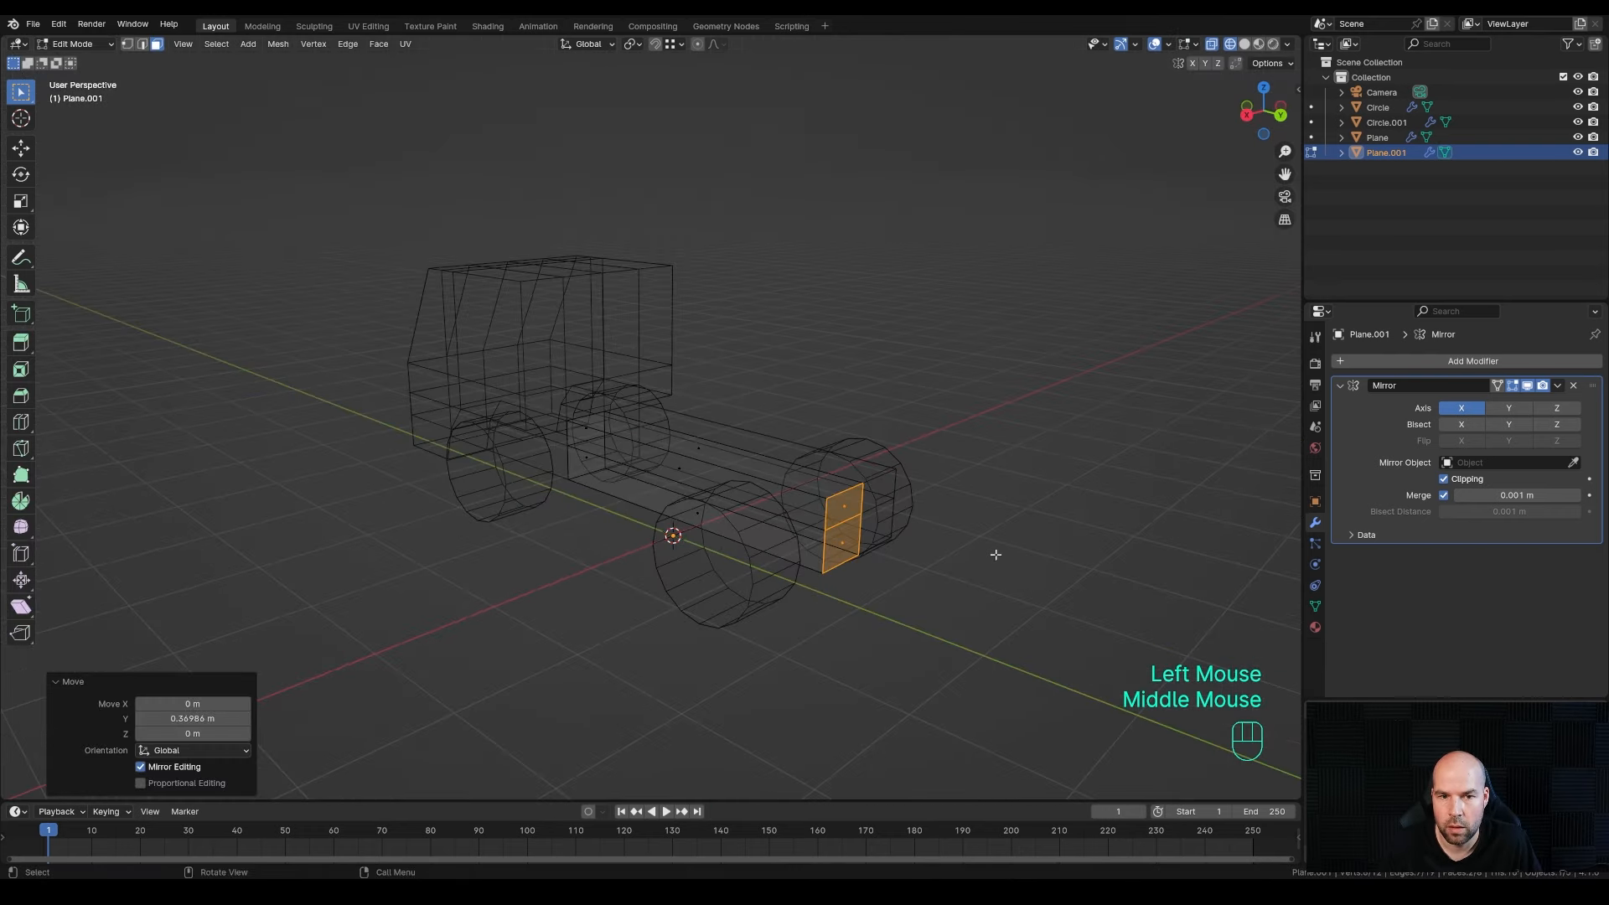
pyautogui.click(1245, 46)
pyautogui.press('e')
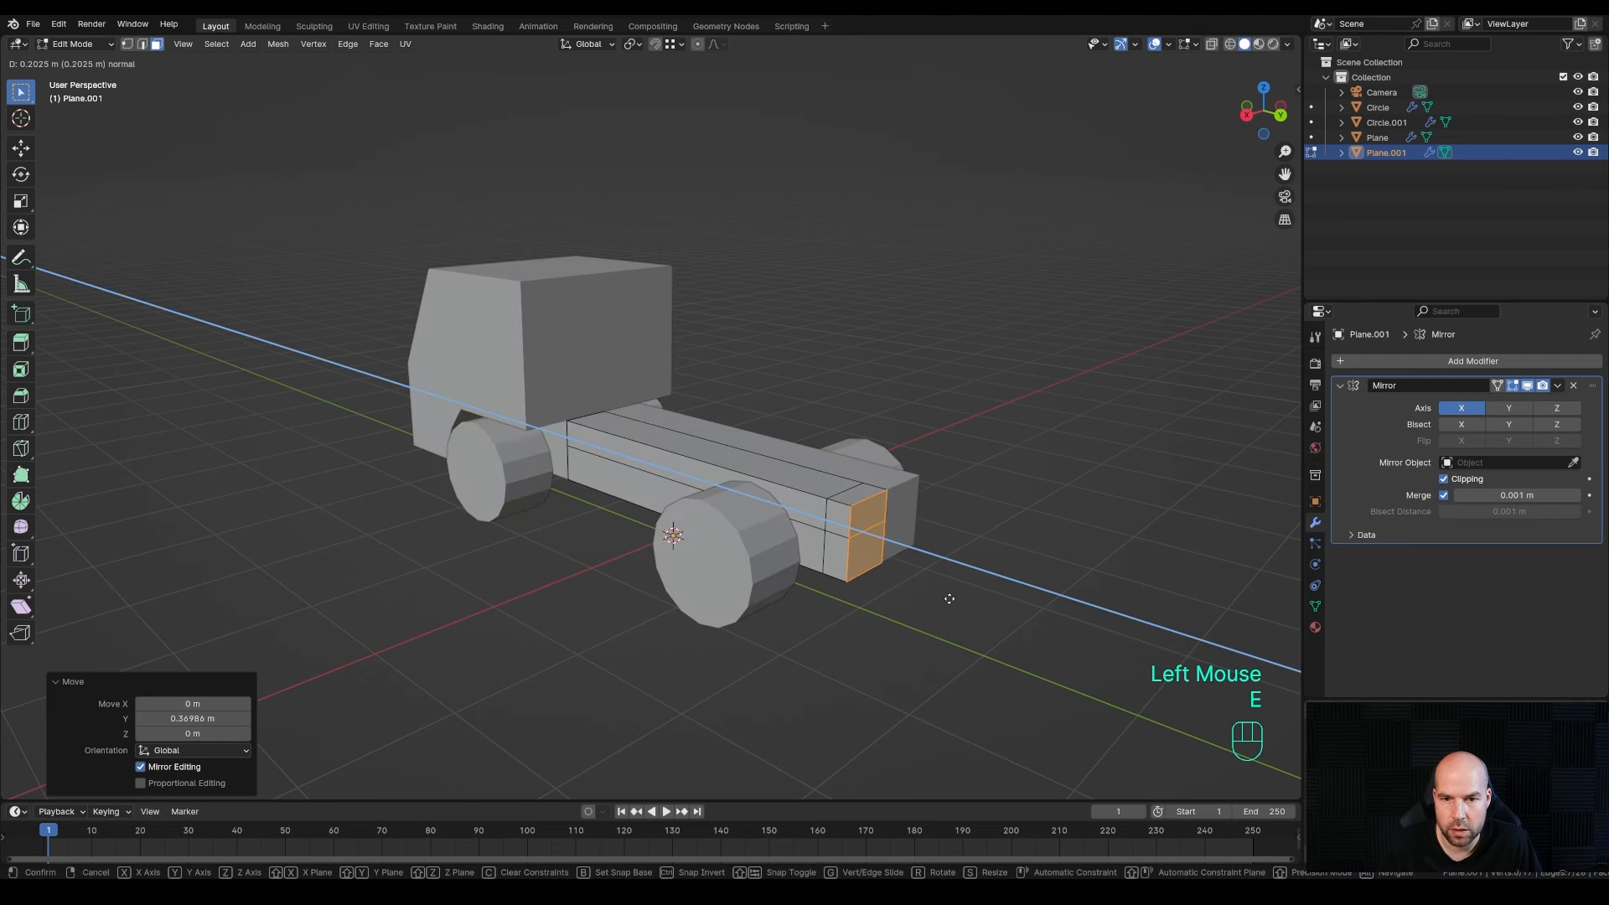
pyautogui.click(950, 597)
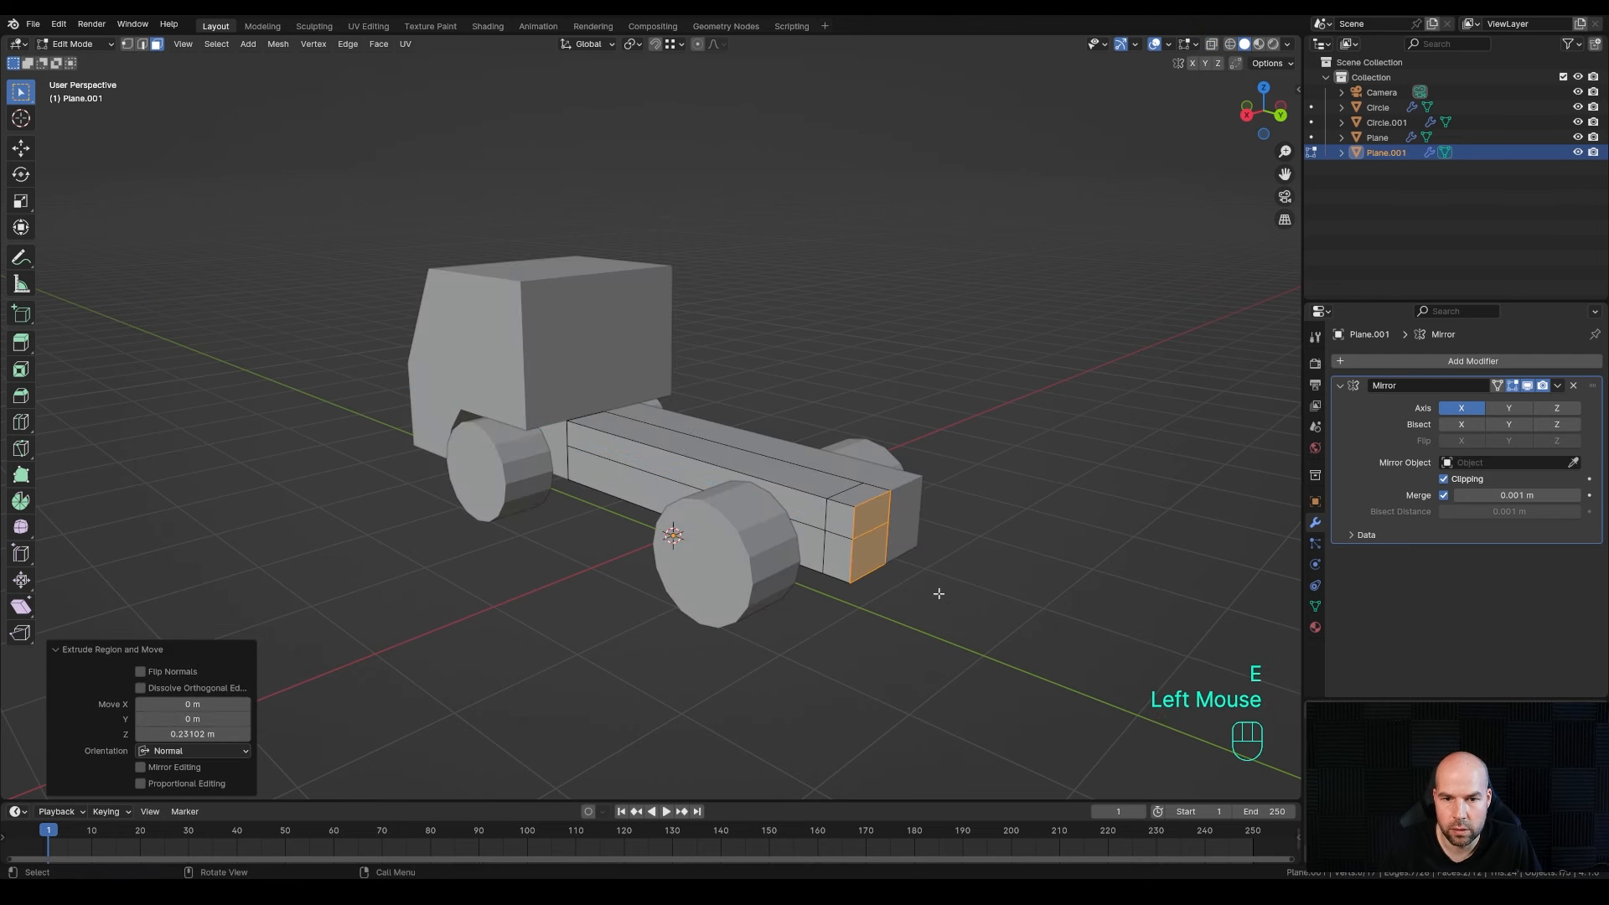
# - Extrude the two side faces of the new rear chassis segment outward about 0.54 m to form a mirrored rear bumper
pyautogui.click(838, 521)
pyautogui.keyDown('shift'); pyautogui.click(837, 550); pyautogui.keyUp('shift')
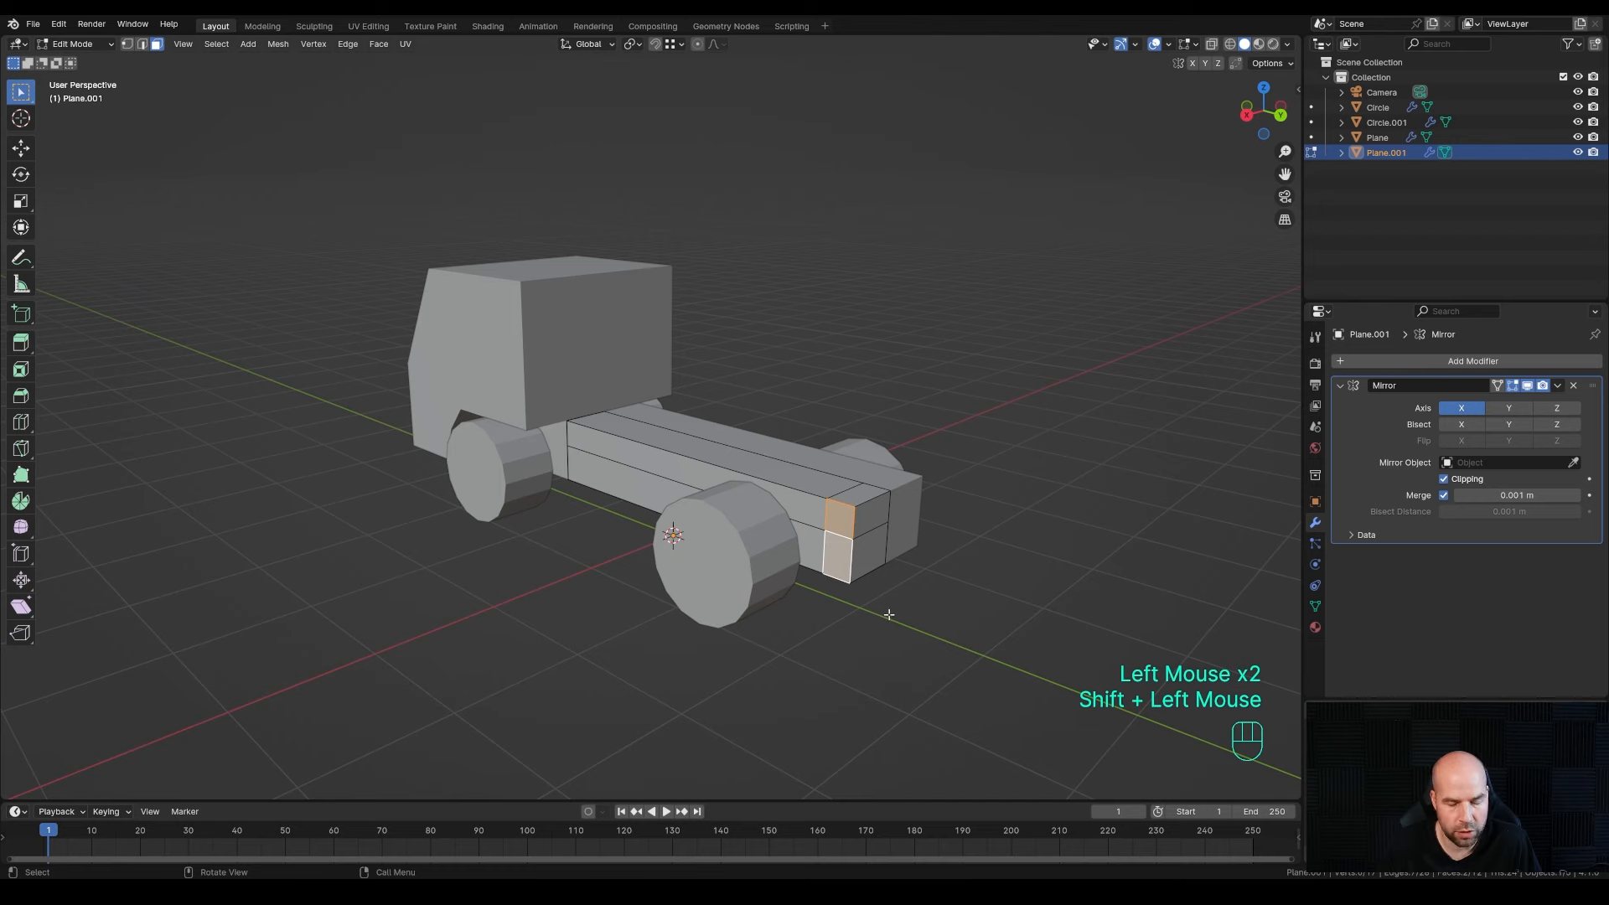
pyautogui.press('e')
pyautogui.click(834, 639)
pyautogui.moveTo(833, 639); pyautogui.dragTo(939, 637, button='middle')
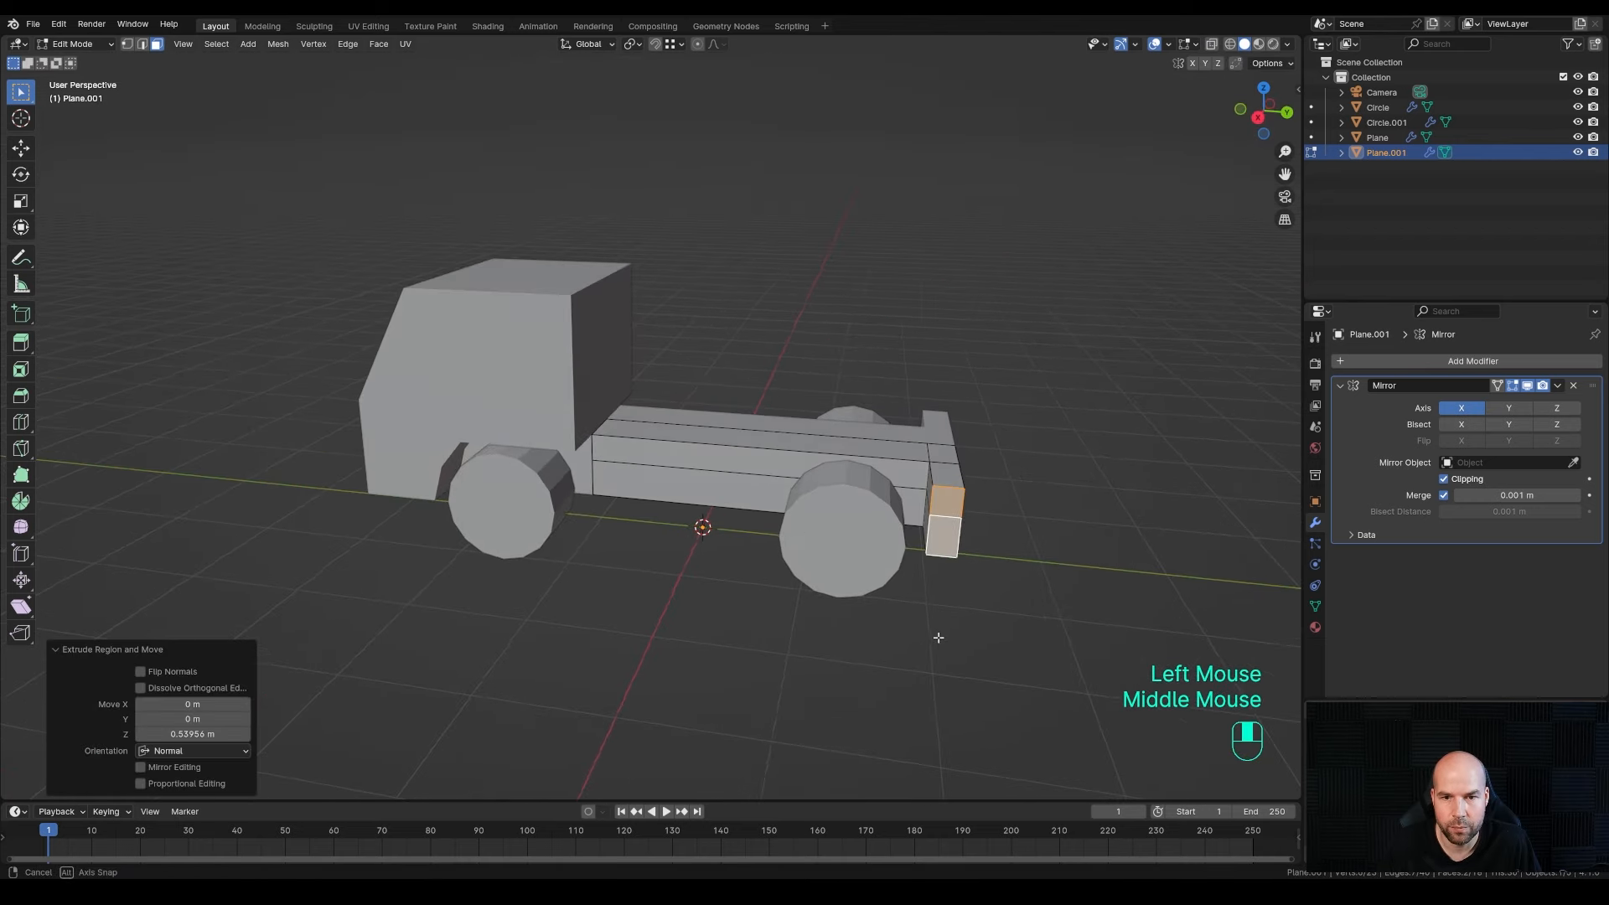
pyautogui.press('Tab')
# - Add a 2 m plane and place it just above the chassis, about 0.16 m along Y and 1.09 m up in Z
pyautogui.hotkey('shift', 'a')
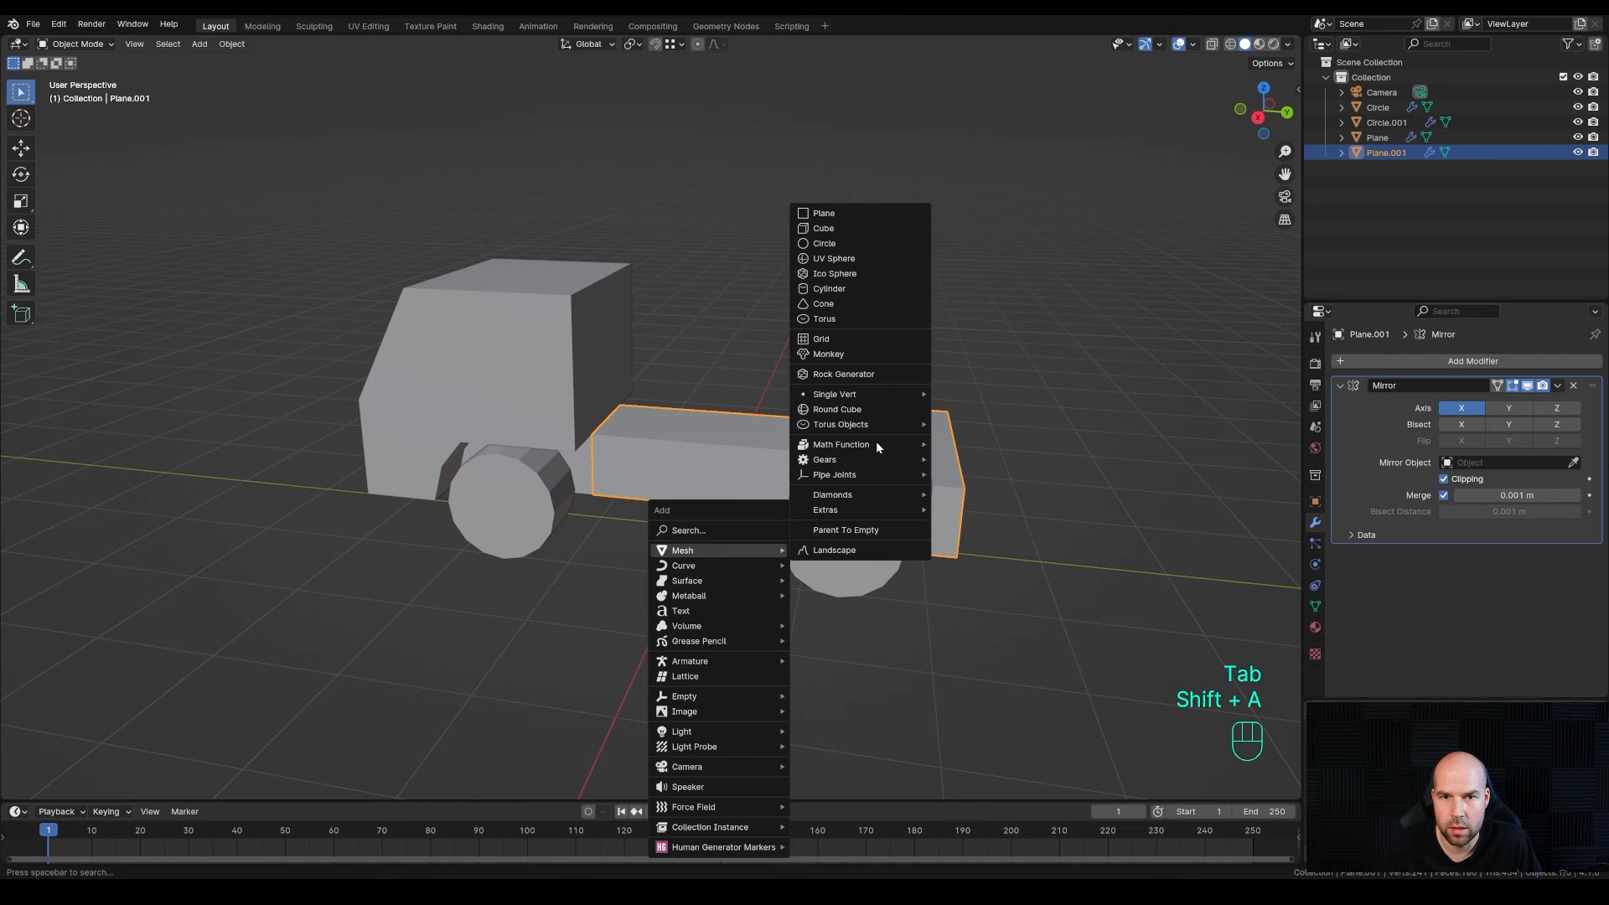
pyautogui.click(843, 213)
pyautogui.press('KP_3')
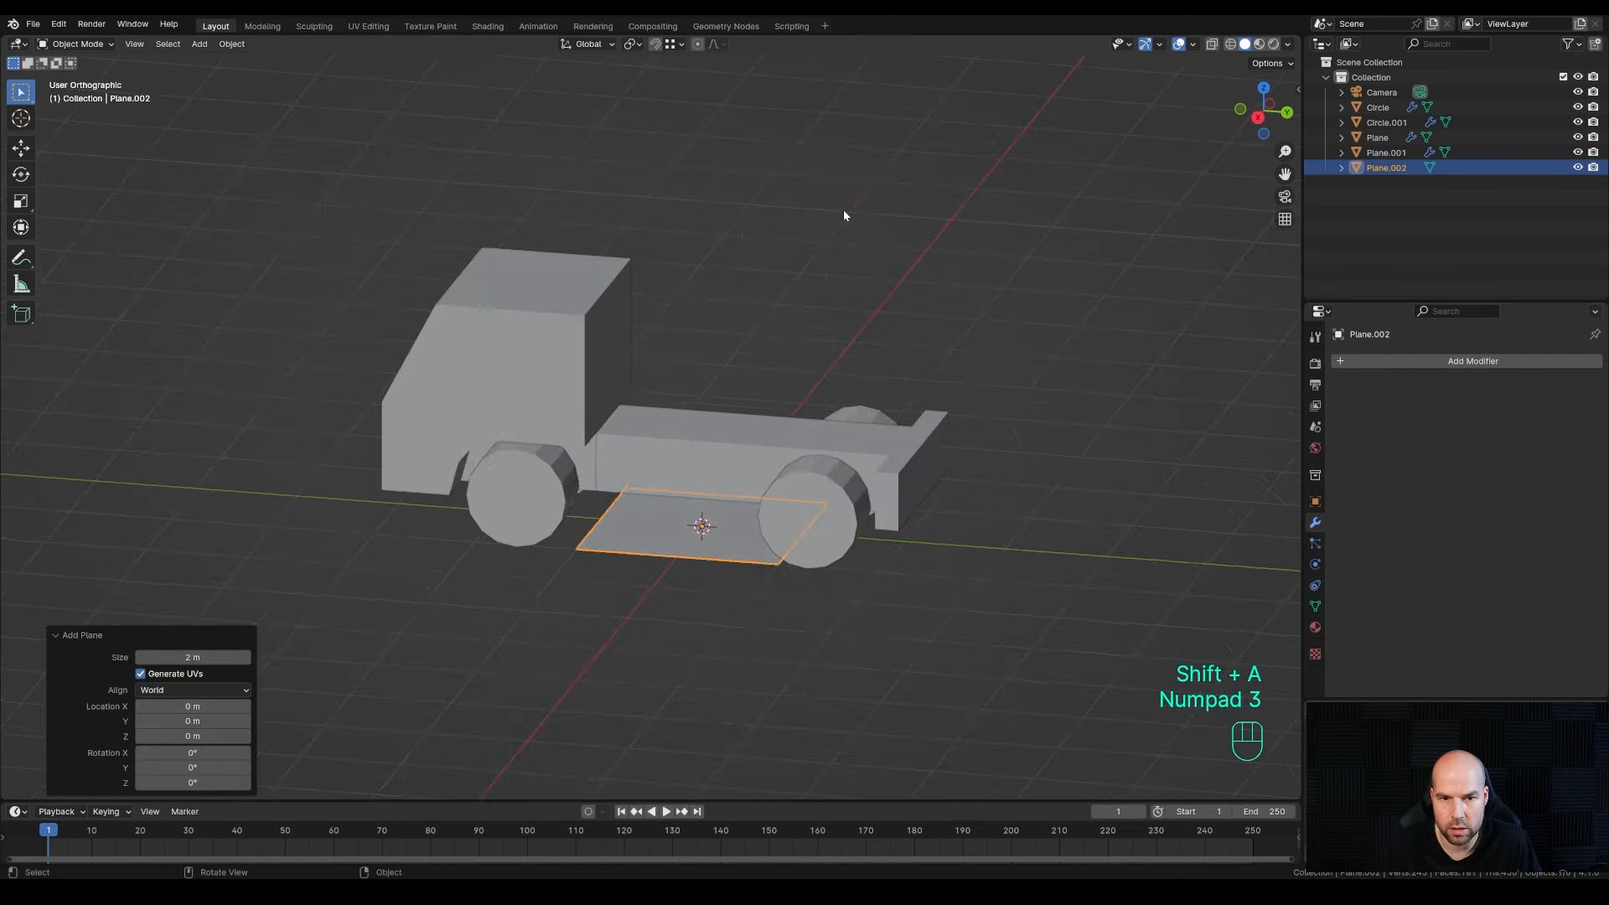
pyautogui.press('g')
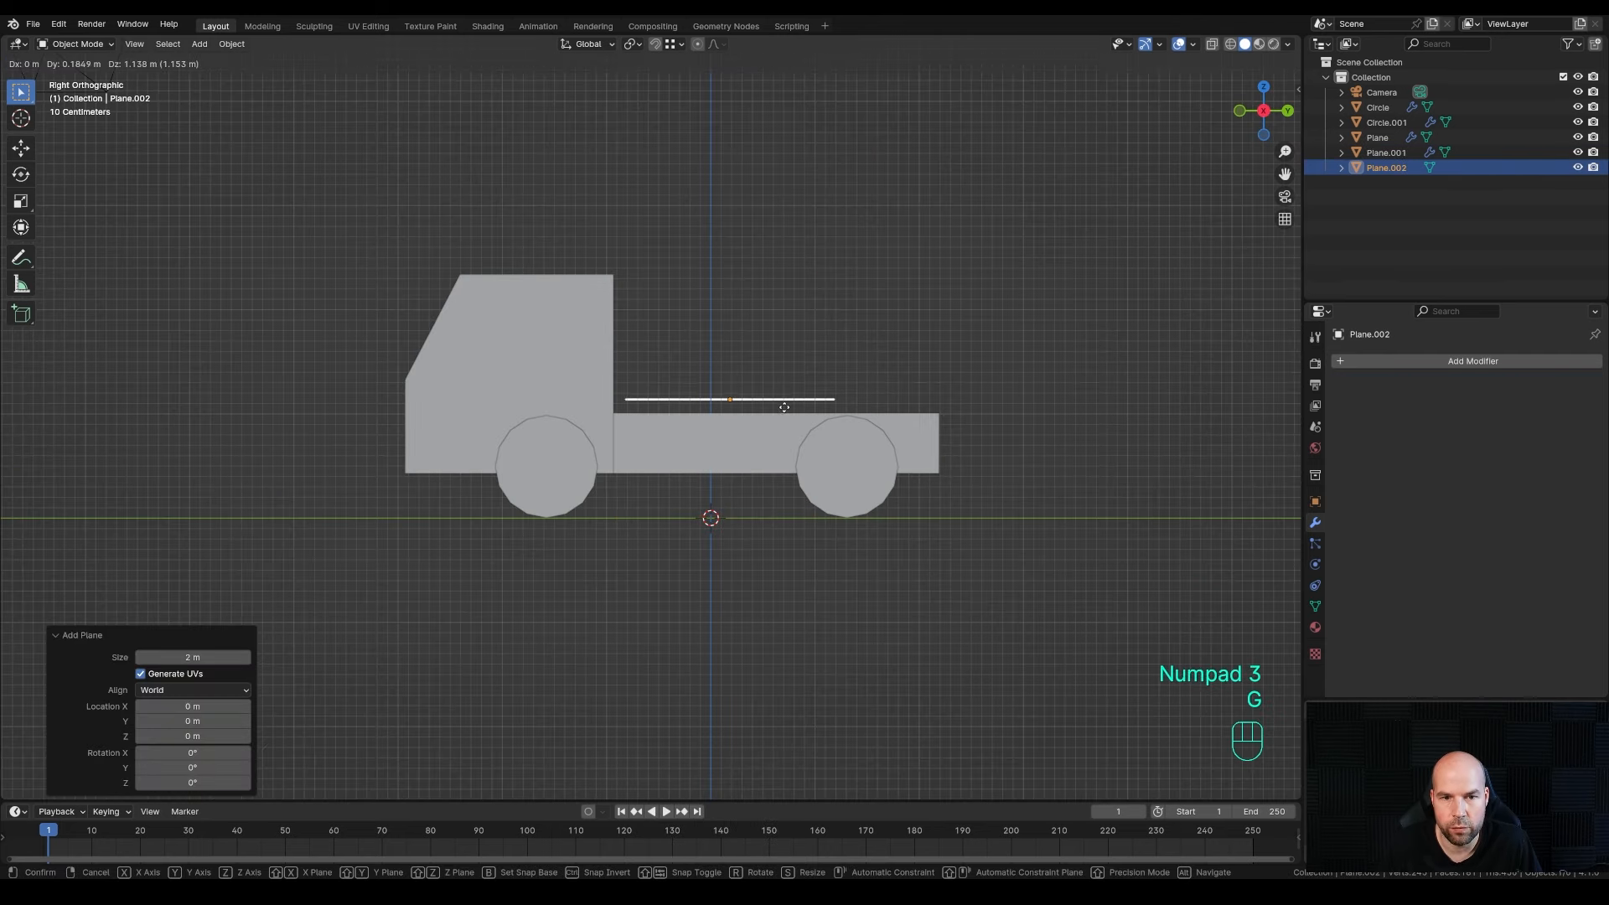
pyautogui.click(784, 413)
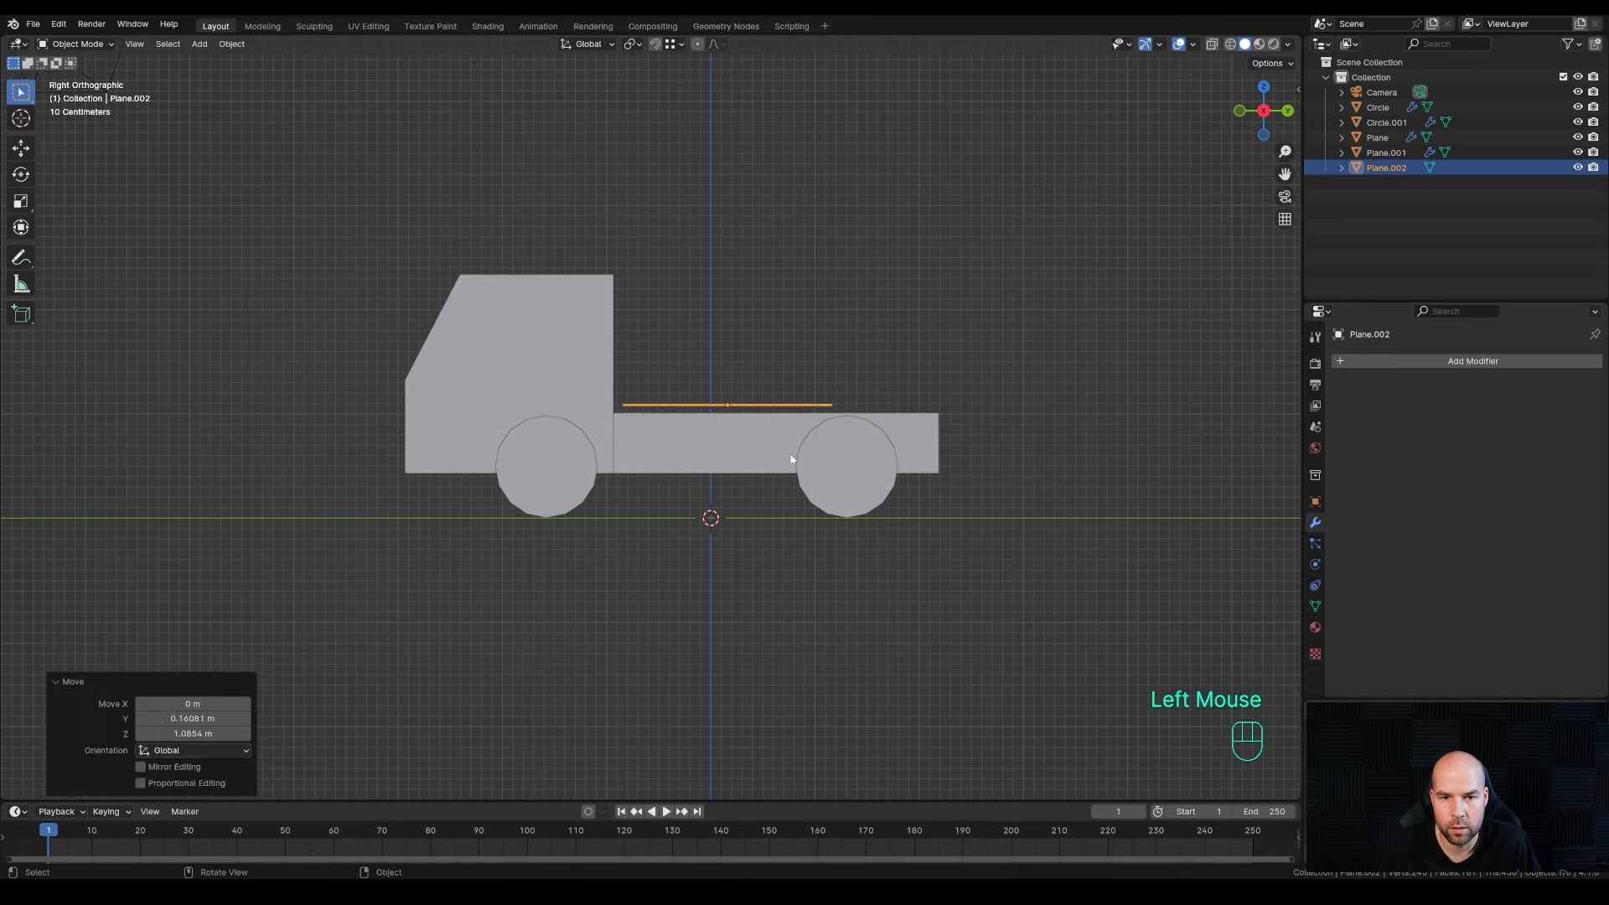
# - Lengthen the new plane by moving its rear vertices about 1.19 m along Y, over the rear of the chassis
pyautogui.press('Tab')
pyautogui.moveTo(847, 474); pyautogui.dragTo(791, 506, button='middle')
pyautogui.press('a')
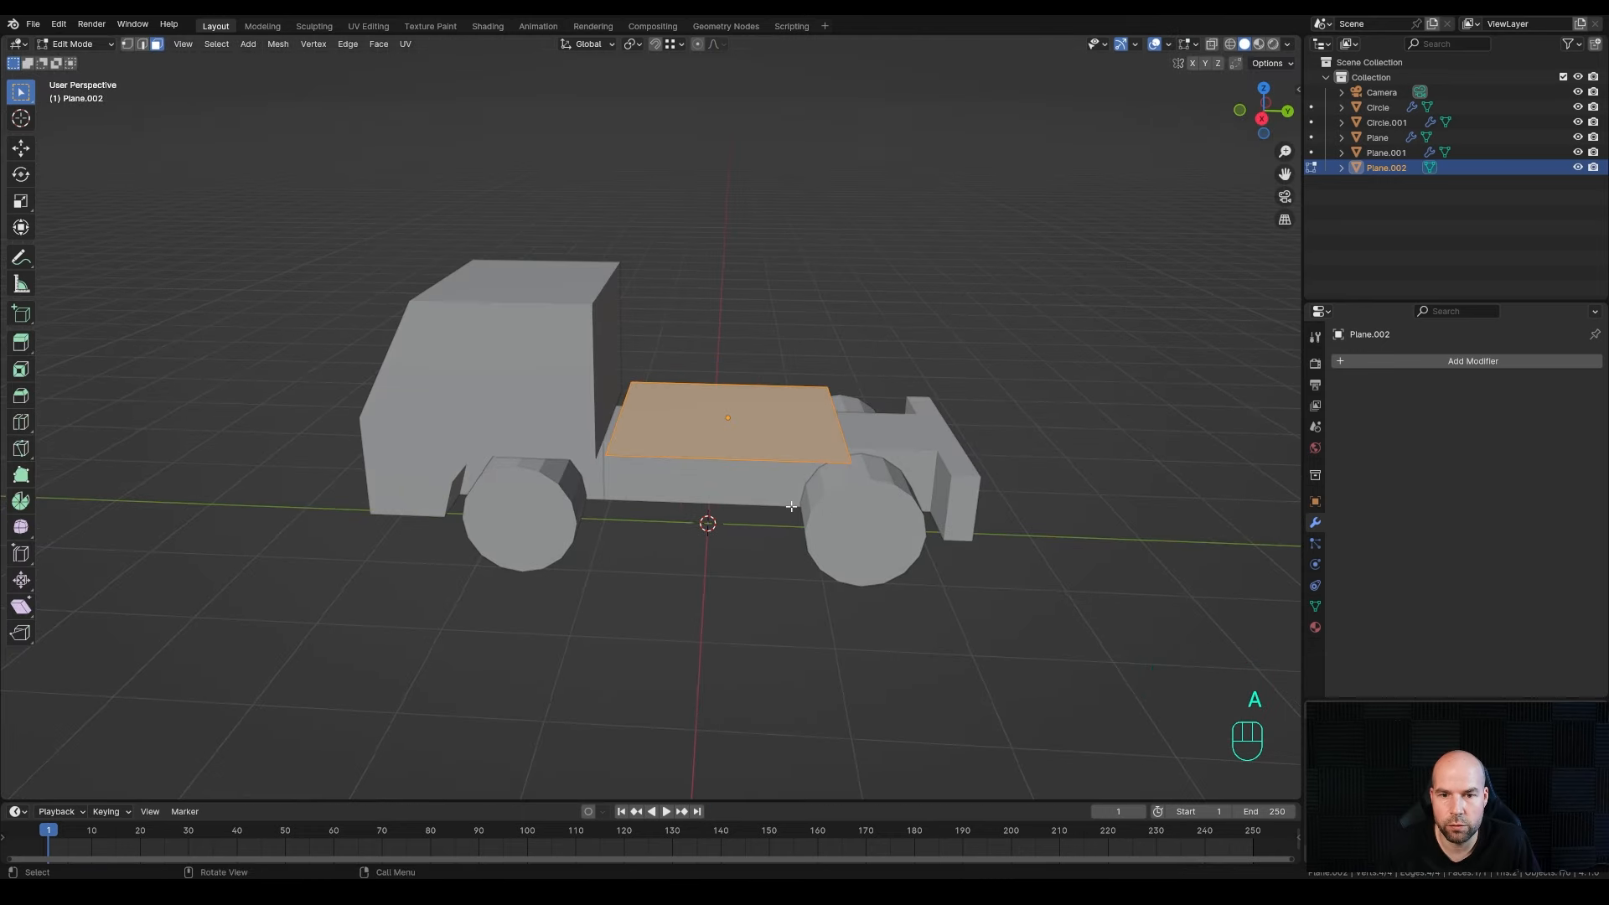
pyautogui.press('1')
pyautogui.moveTo(813, 313); pyautogui.dragTo(903, 557)
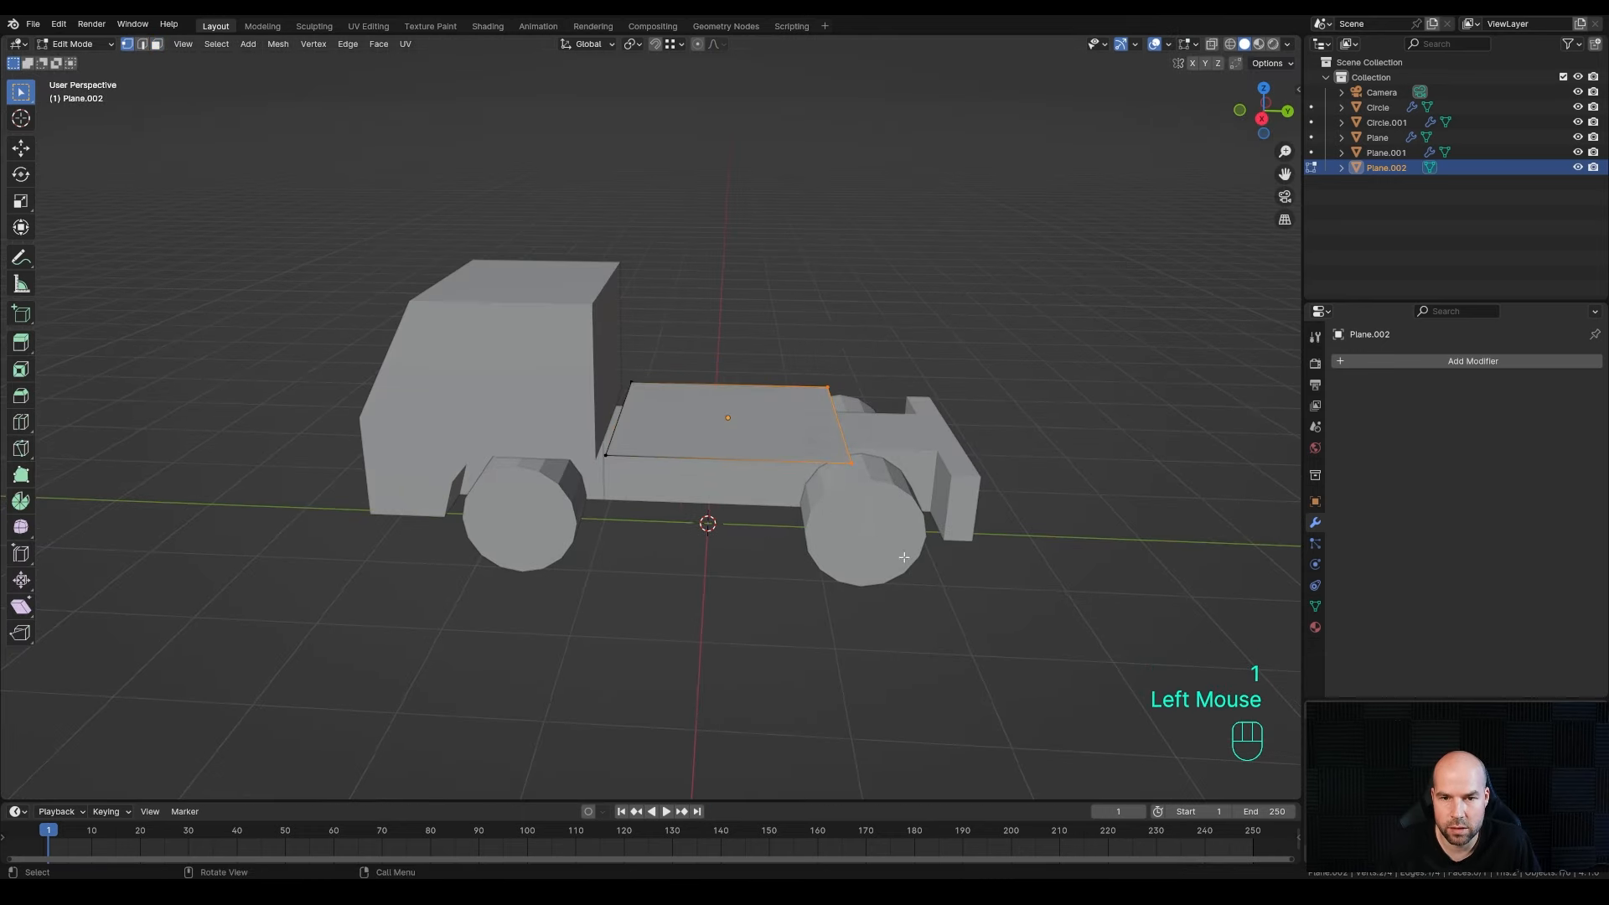
pyautogui.press('g')
pyautogui.press('y')
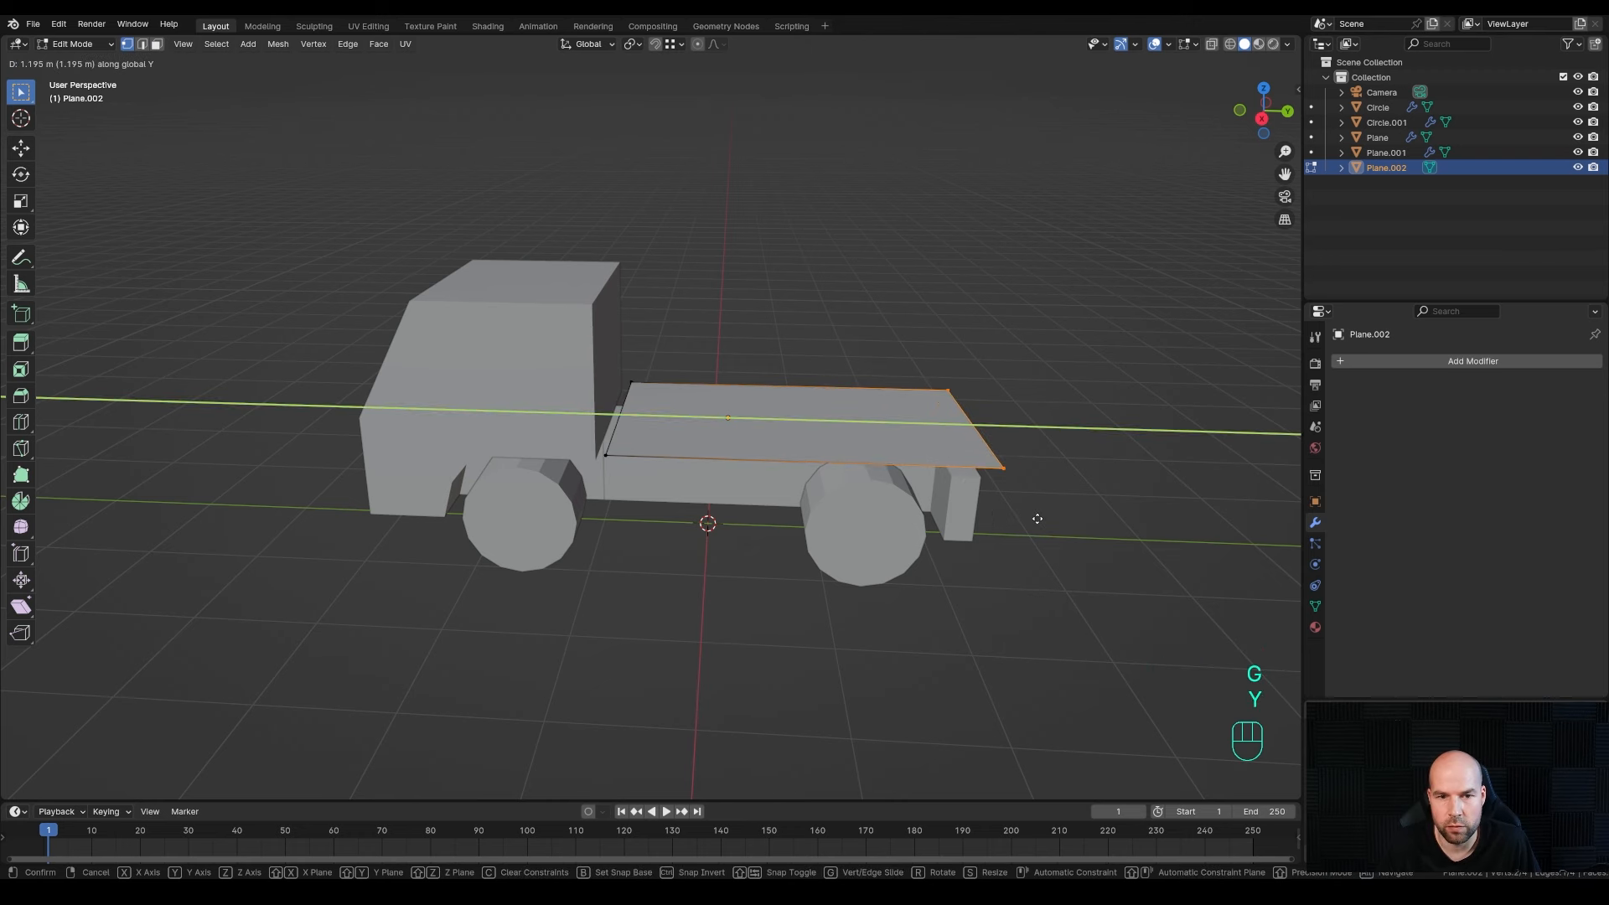
pyautogui.click(1038, 519)
# - Extrude the whole plane upward about 1.65 m to form the cargo box
pyautogui.press('a')
pyautogui.moveTo(682, 575); pyautogui.dragTo(721, 519, button='middle')
pyautogui.press('e')
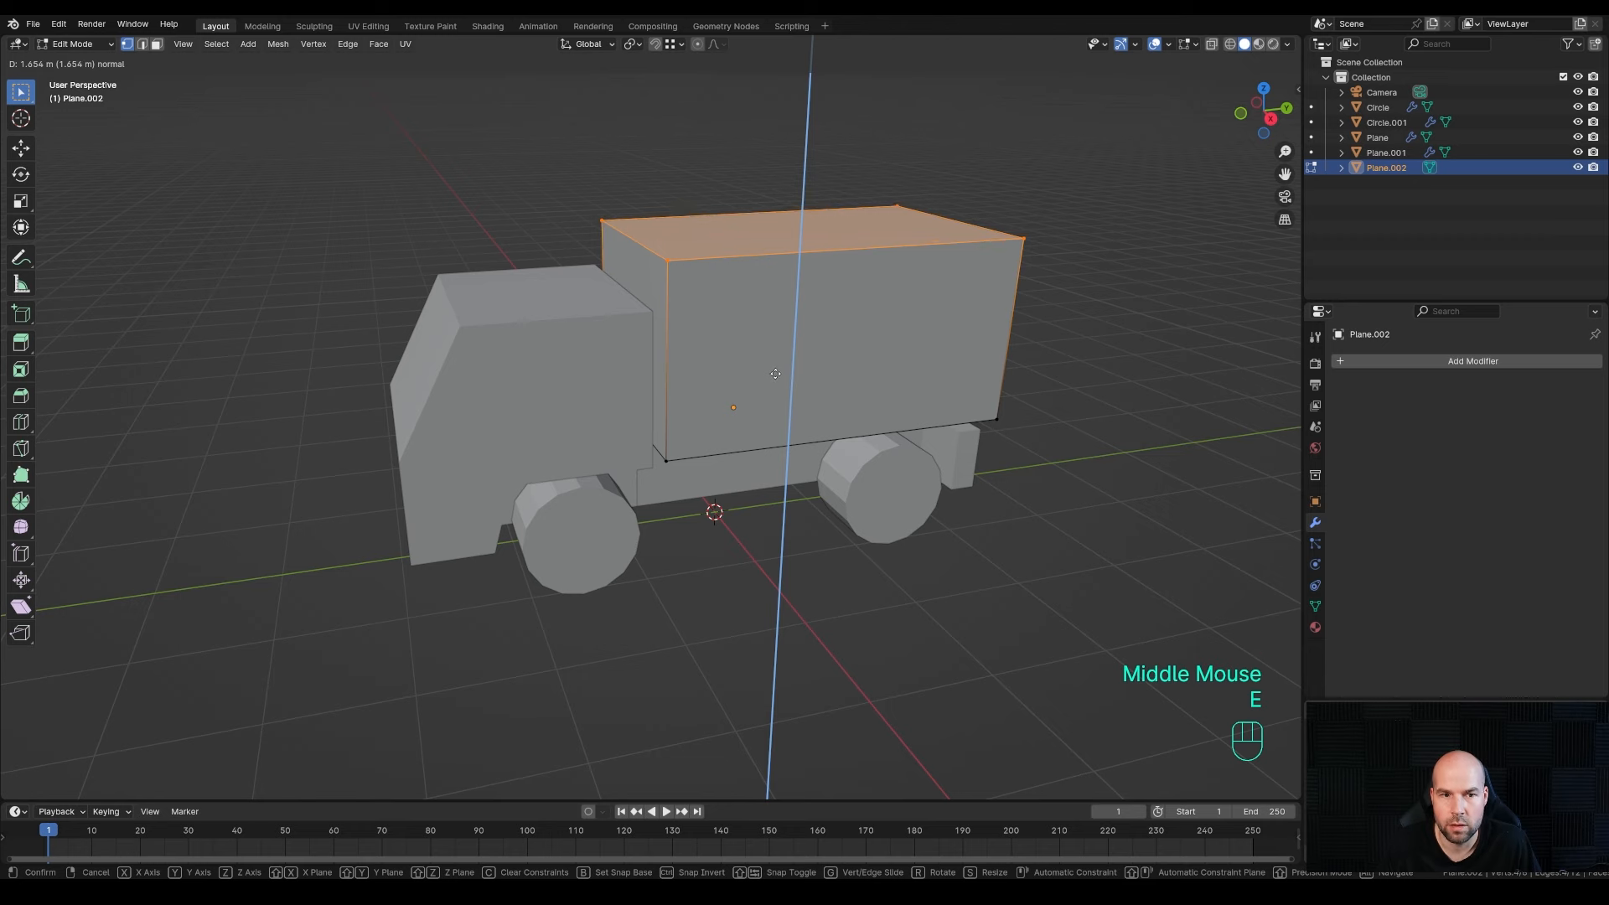
pyautogui.click(775, 374)
pyautogui.moveTo(720, 511); pyautogui.dragTo(715, 519, button='middle')
pyautogui.scroll(-2, 708, 545)
pyautogui.press('Tab')
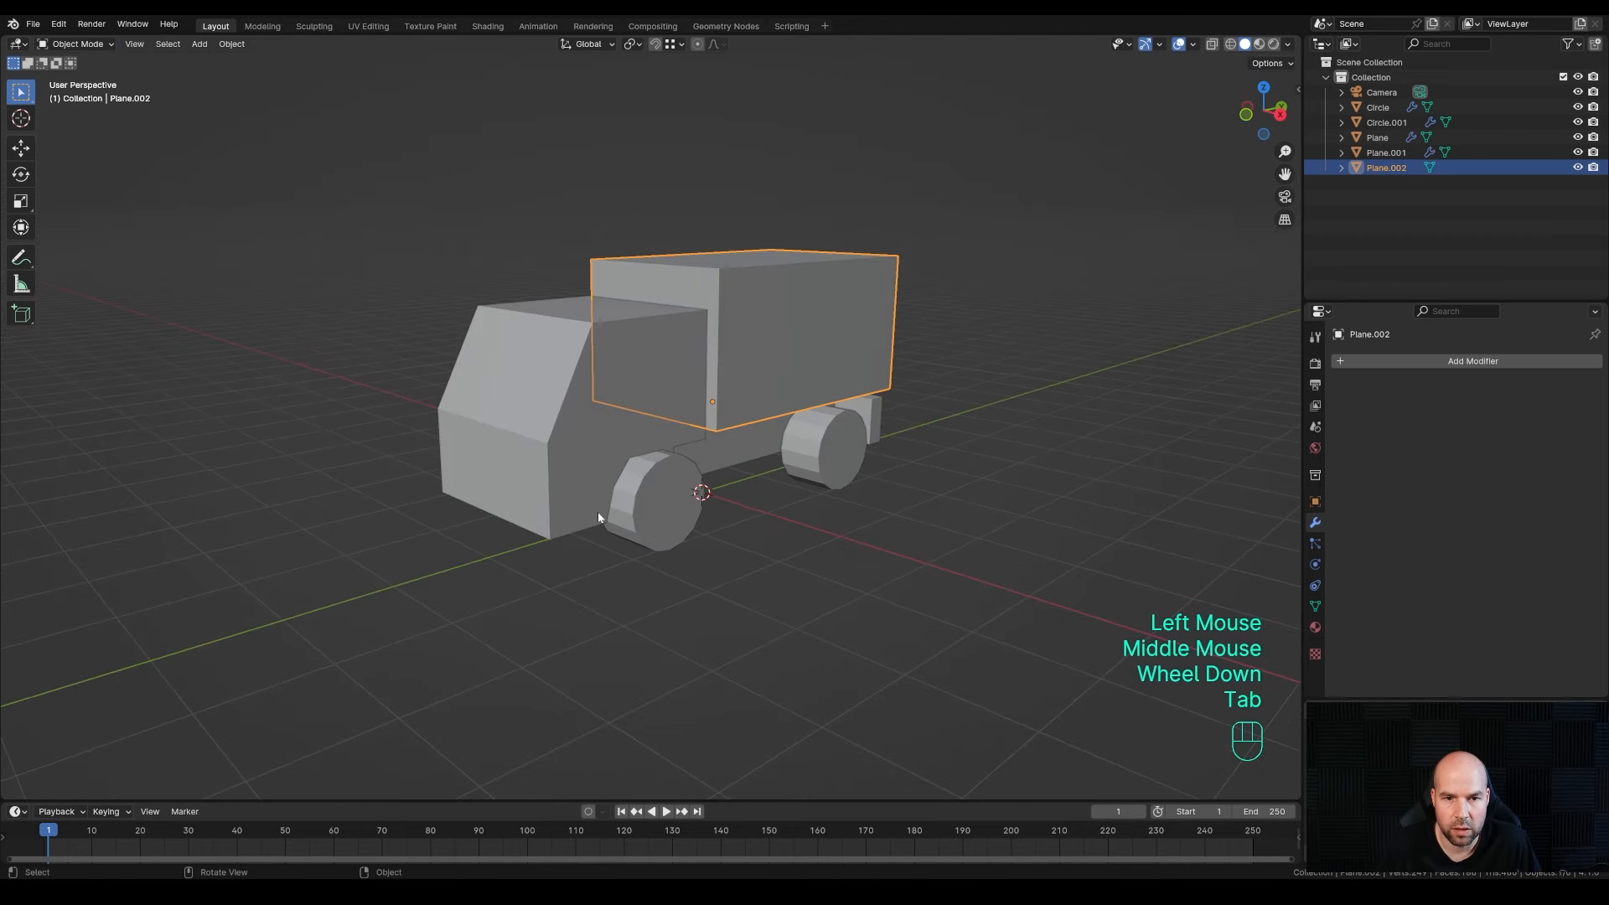
# - Inset the front wheel's outer face about 0.19 m and extrude it inward about 0.12 m to form a recessed rim
pyautogui.click(671, 516)
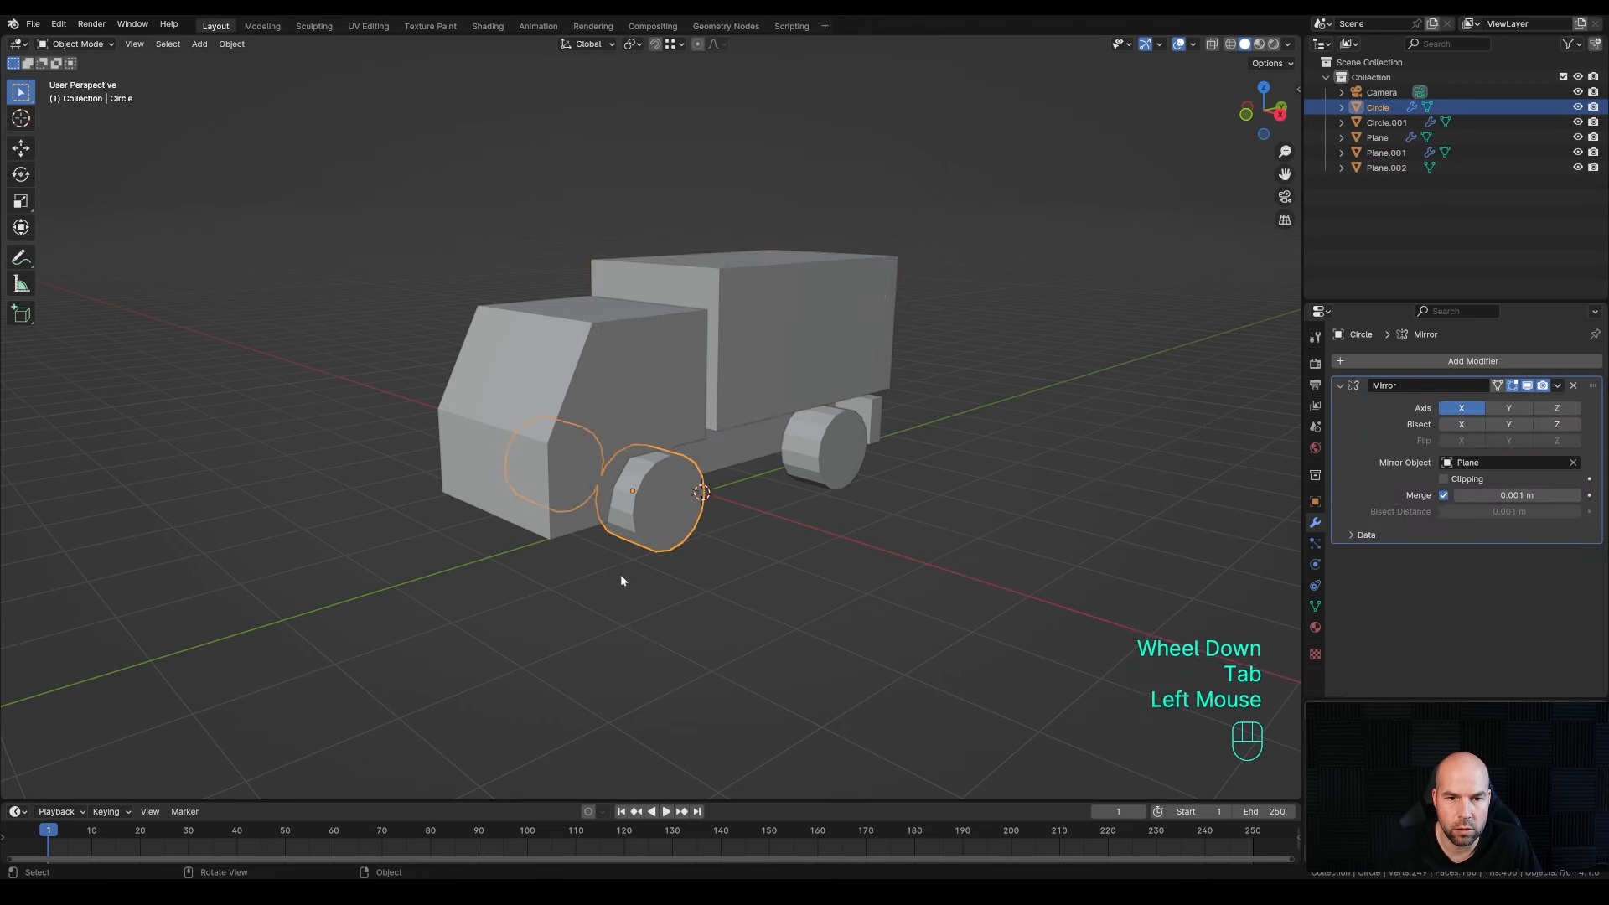
pyautogui.scroll(2, 717, 595)
pyautogui.press('Tab')
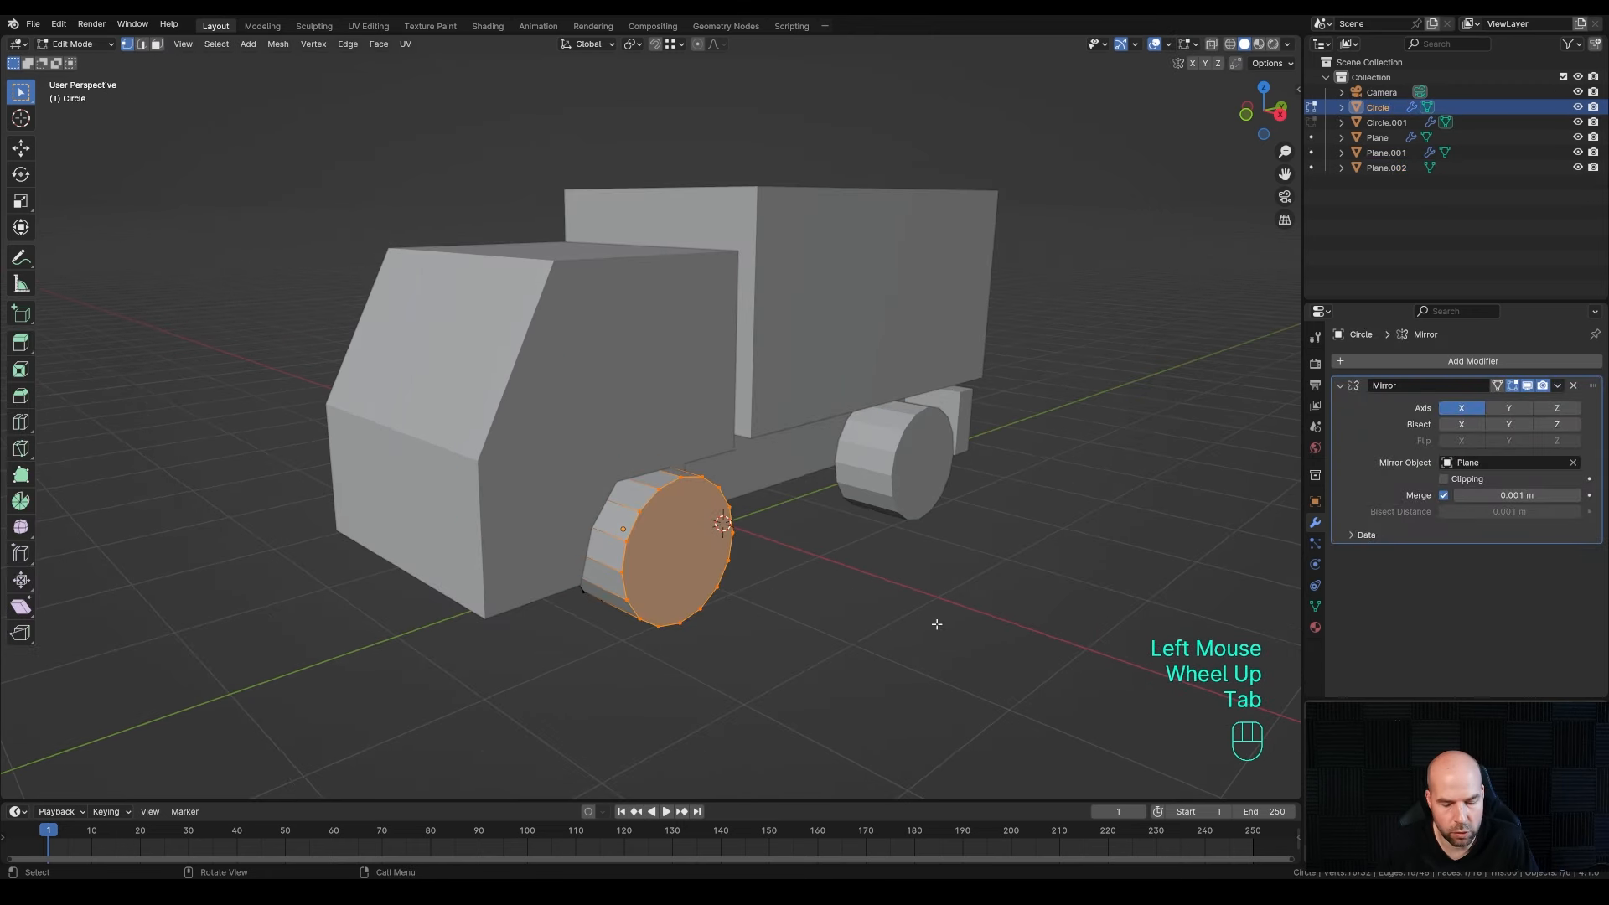
pyautogui.press('i')
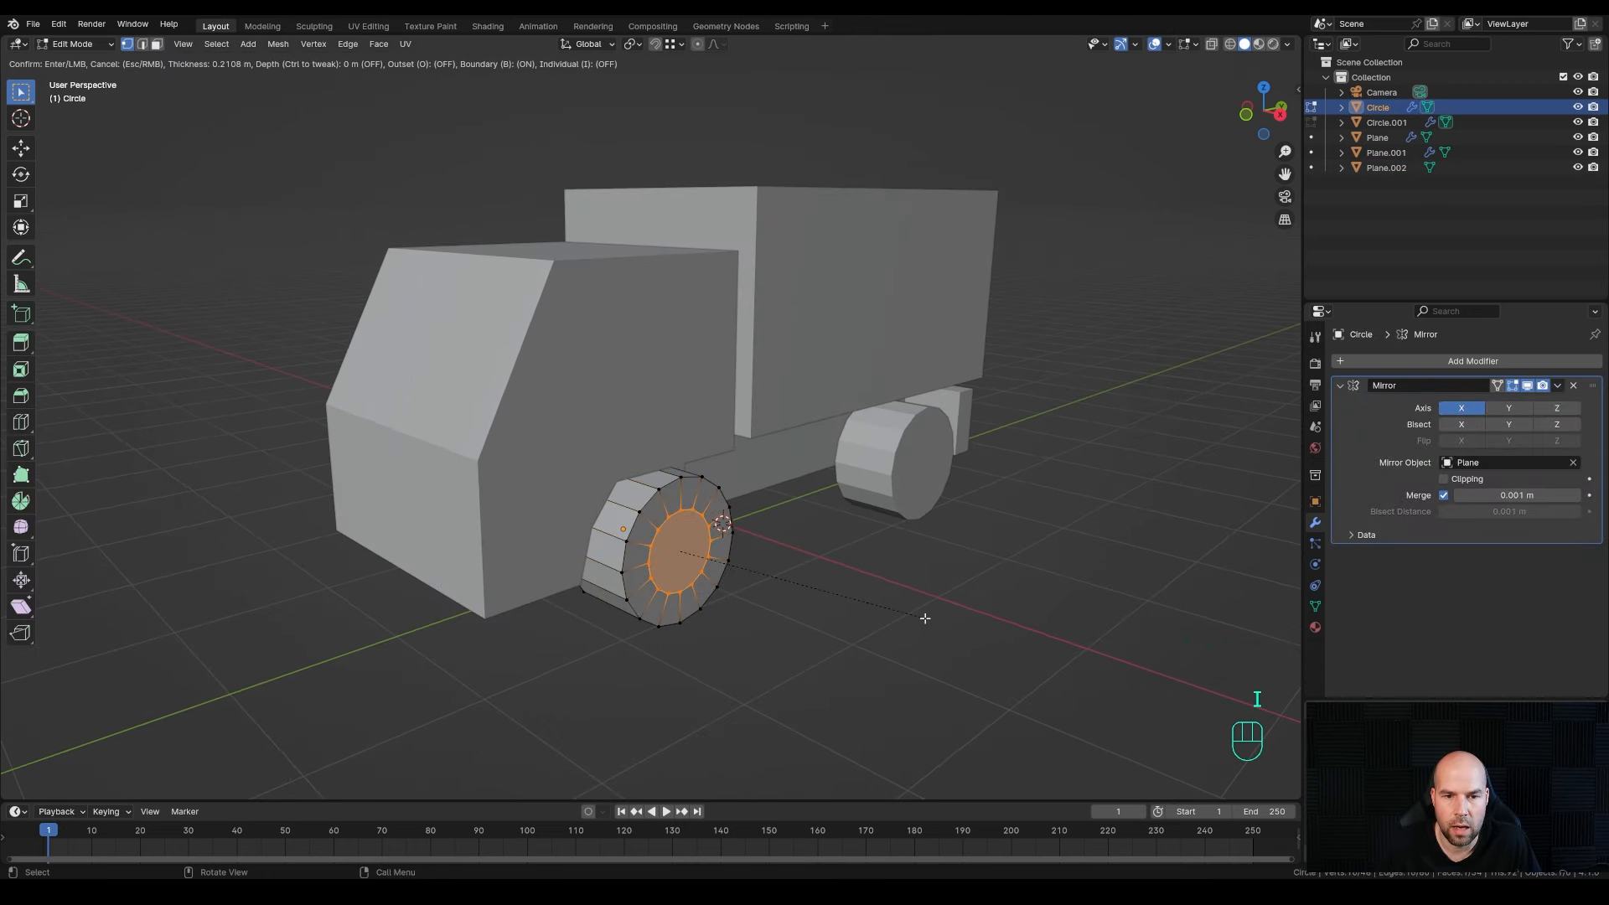
pyautogui.click(925, 618)
pyautogui.press('e')
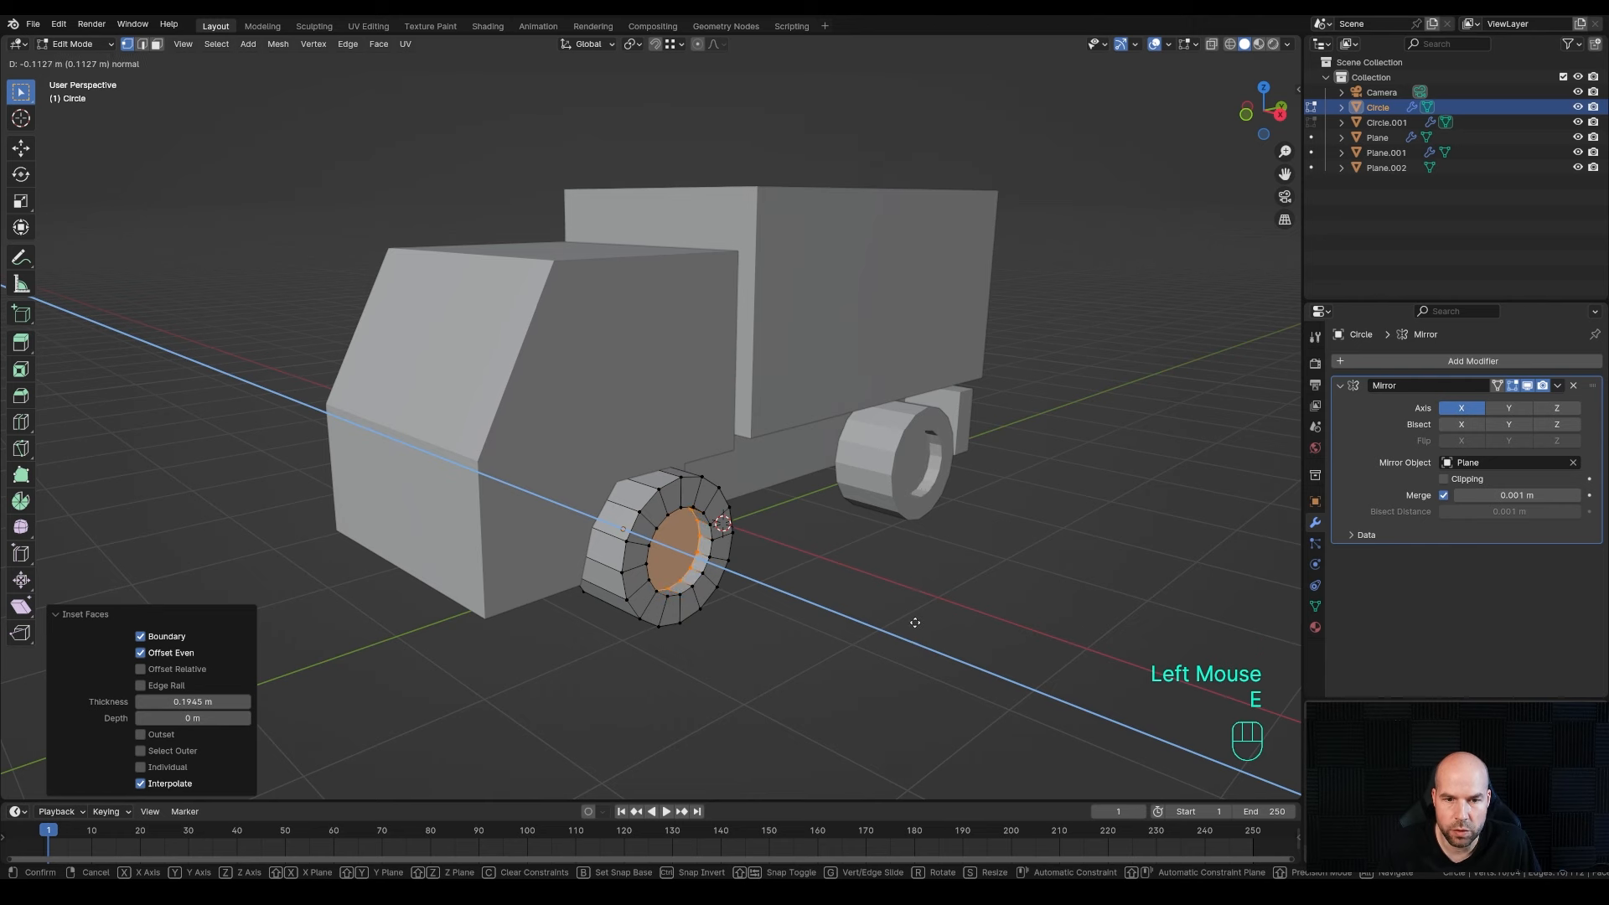
pyautogui.click(878, 595)
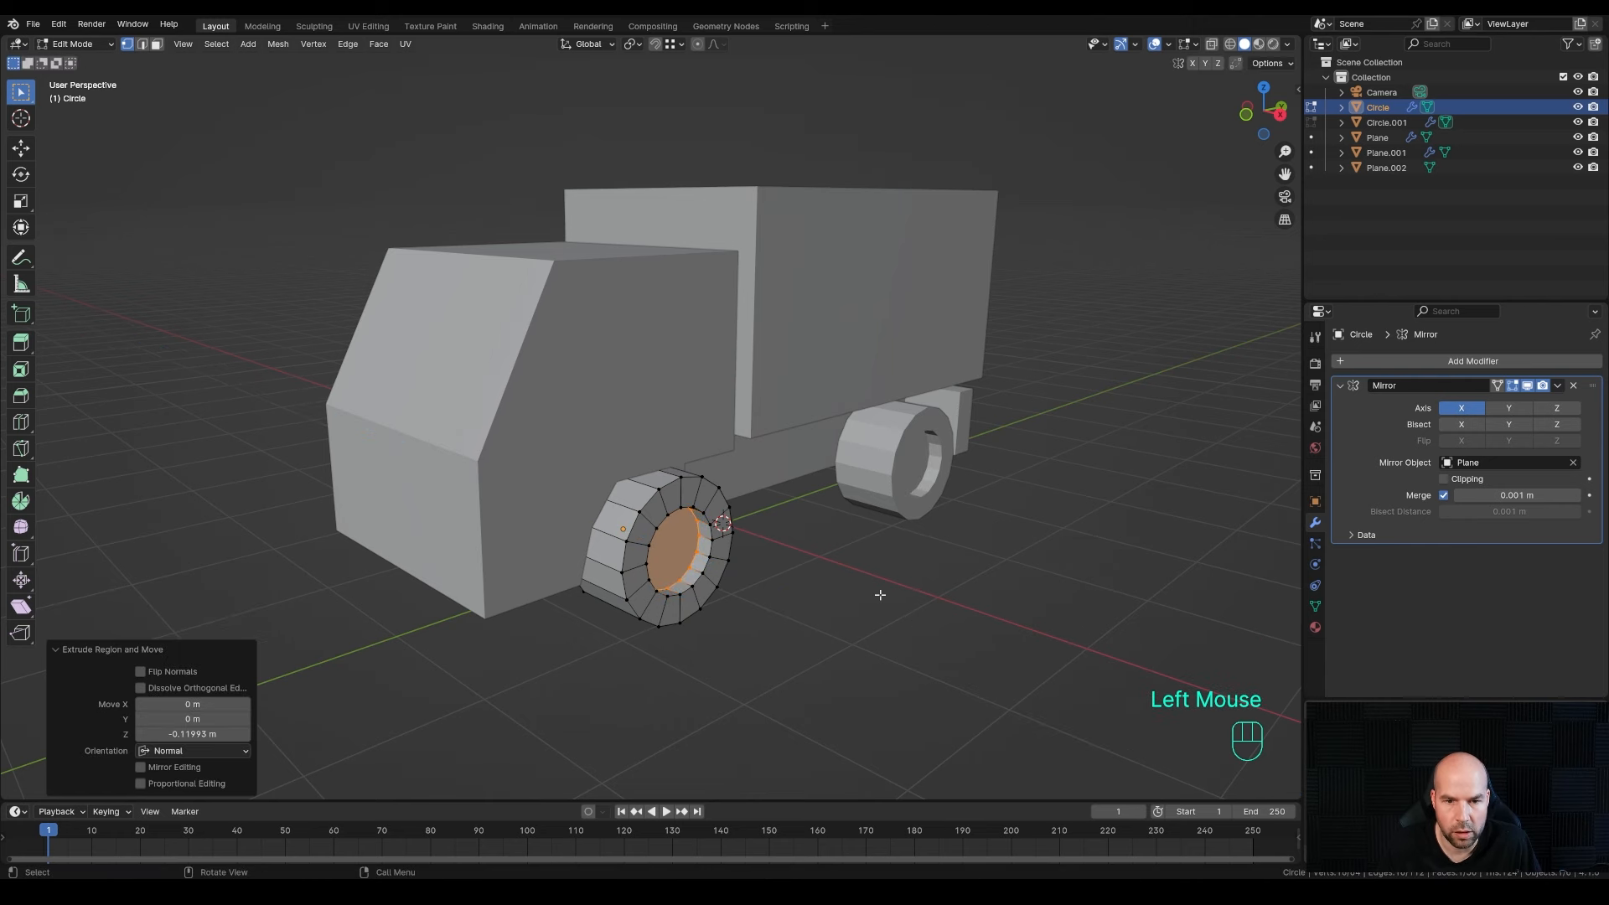
# - Extrude the recessed rim face back outward about 0.13 m and scale it to 0.52 to form a tapered hub
pyautogui.press('e')
pyautogui.click(867, 593)
pyautogui.press('s')
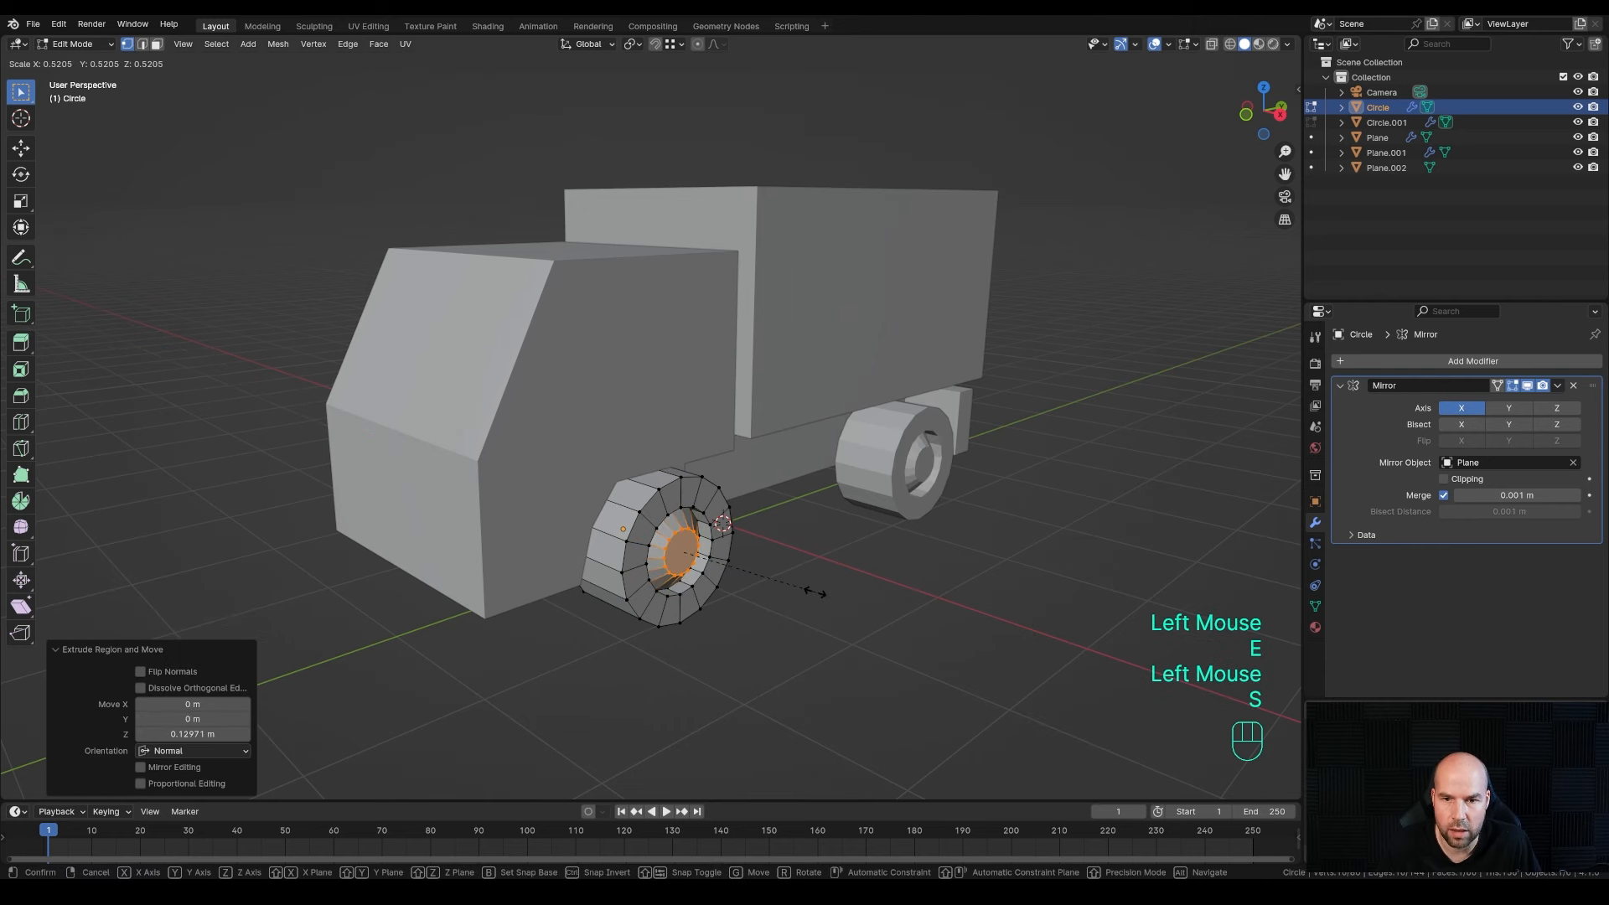
pyautogui.click(813, 592)
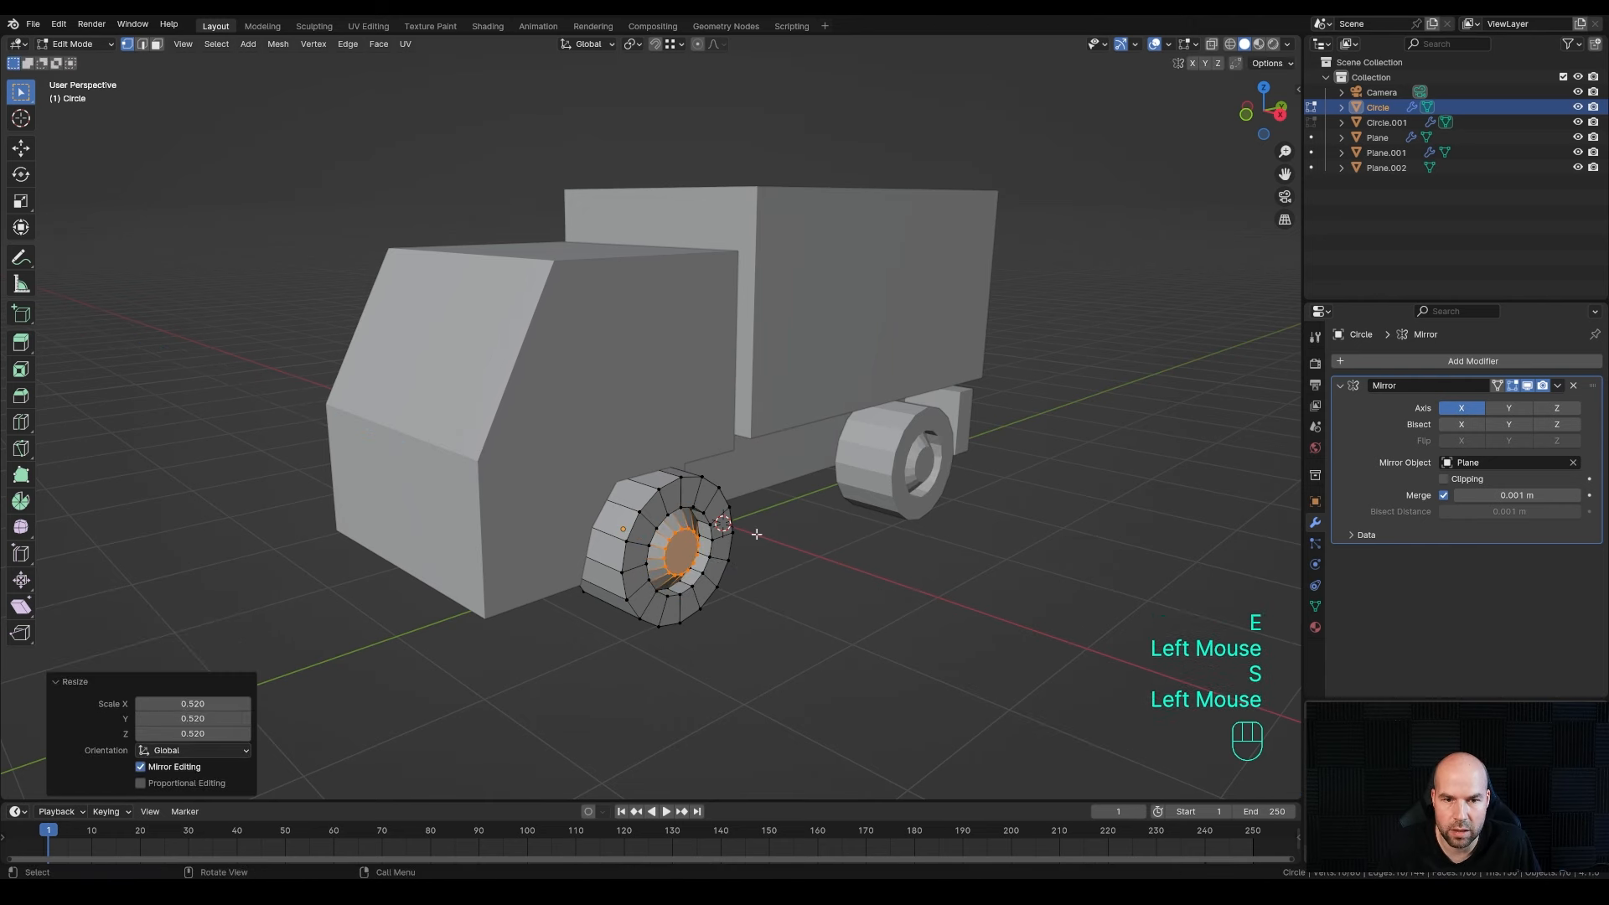
# - Bevel the wheel's outer edge loop with a single segment
pyautogui.keyDown('alt'); pyautogui.click(668, 484); pyautogui.keyUp('alt')
pyautogui.hotkey('ctrl', 'b')
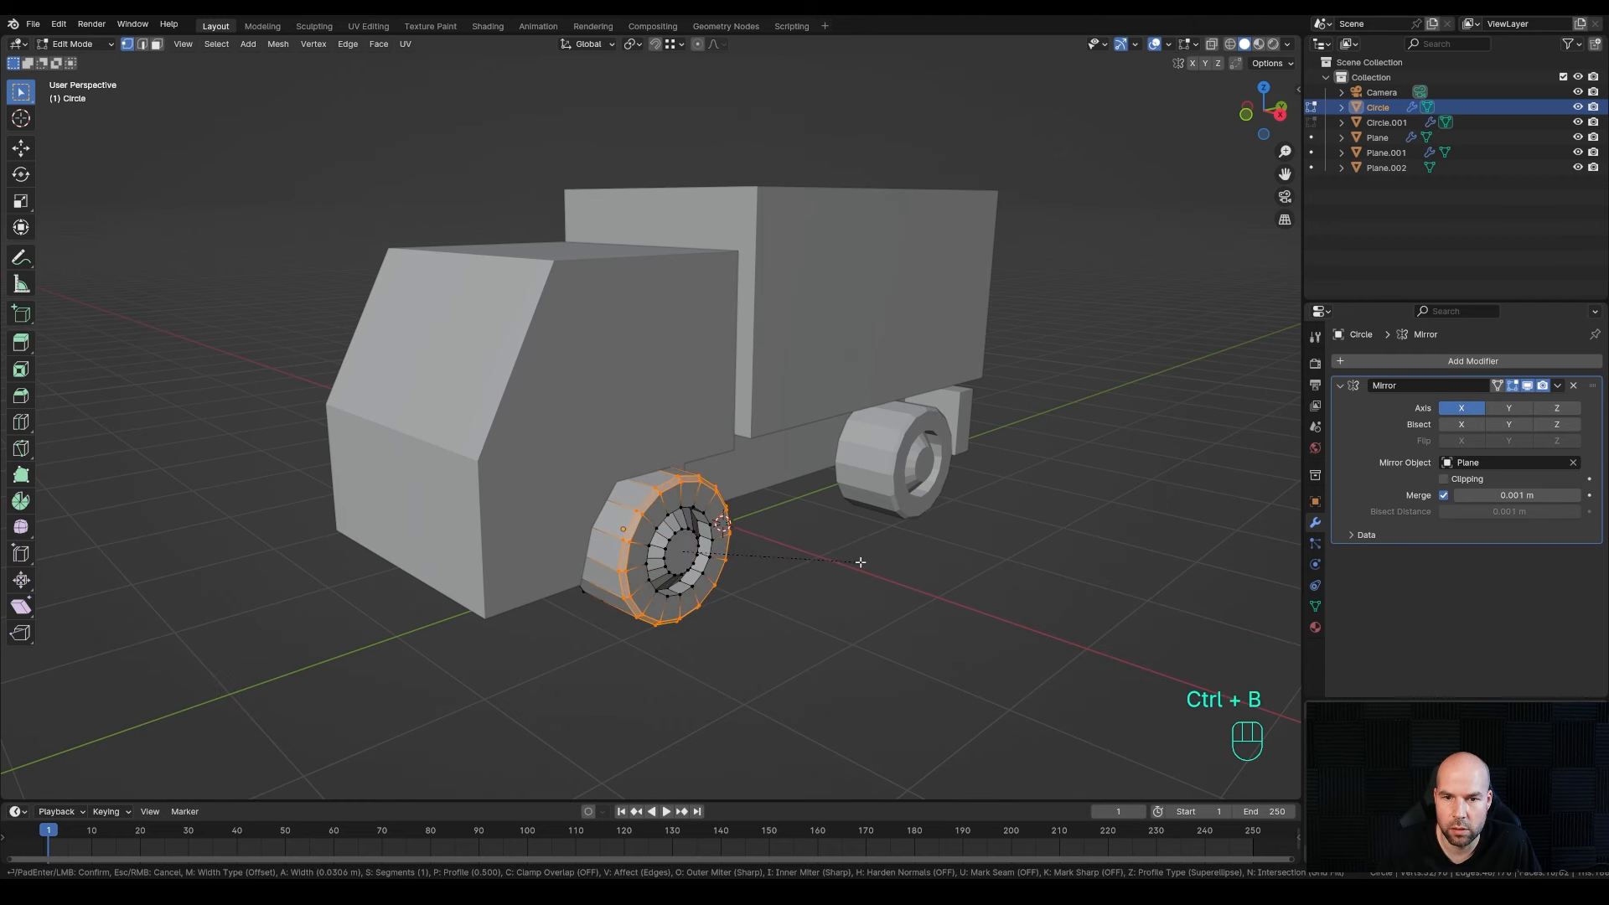
pyautogui.click(748, 556)
pyautogui.press('Tab')
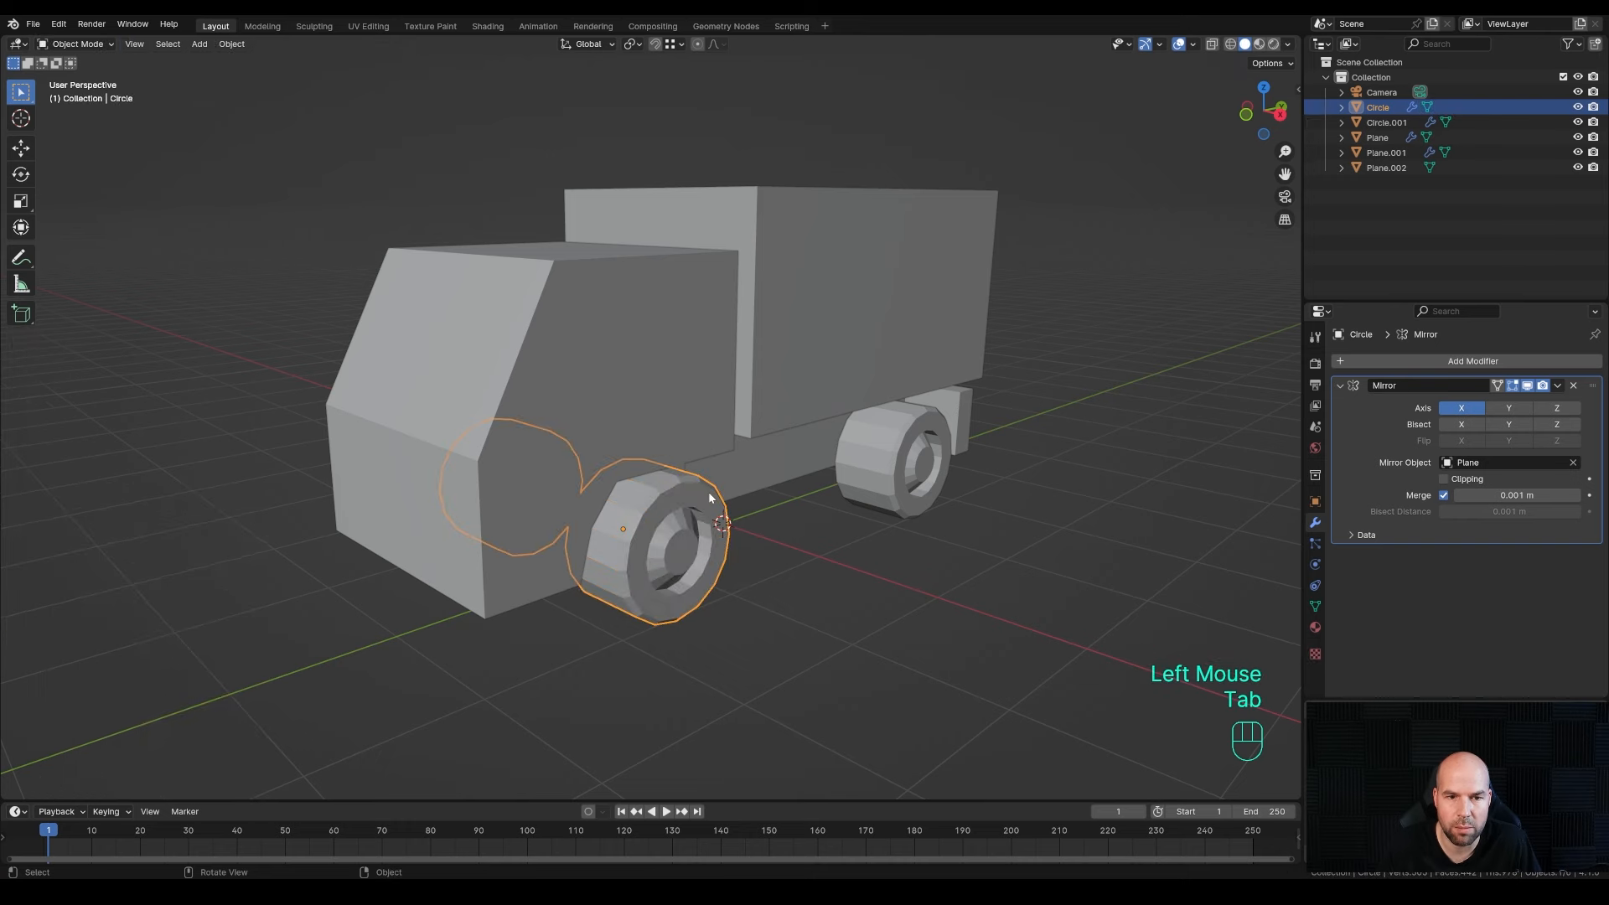
# - Duplicate the cab's lowest front and side faces ahead of the wheel in place and separate them into their own object
pyautogui.scroll(-2, 544, 485)
pyautogui.click(544, 485)
pyautogui.keyDown('shift'); pyautogui.moveTo(544, 485); pyautogui.dragTo(754, 520, button='middle'); pyautogui.keyUp('shift')
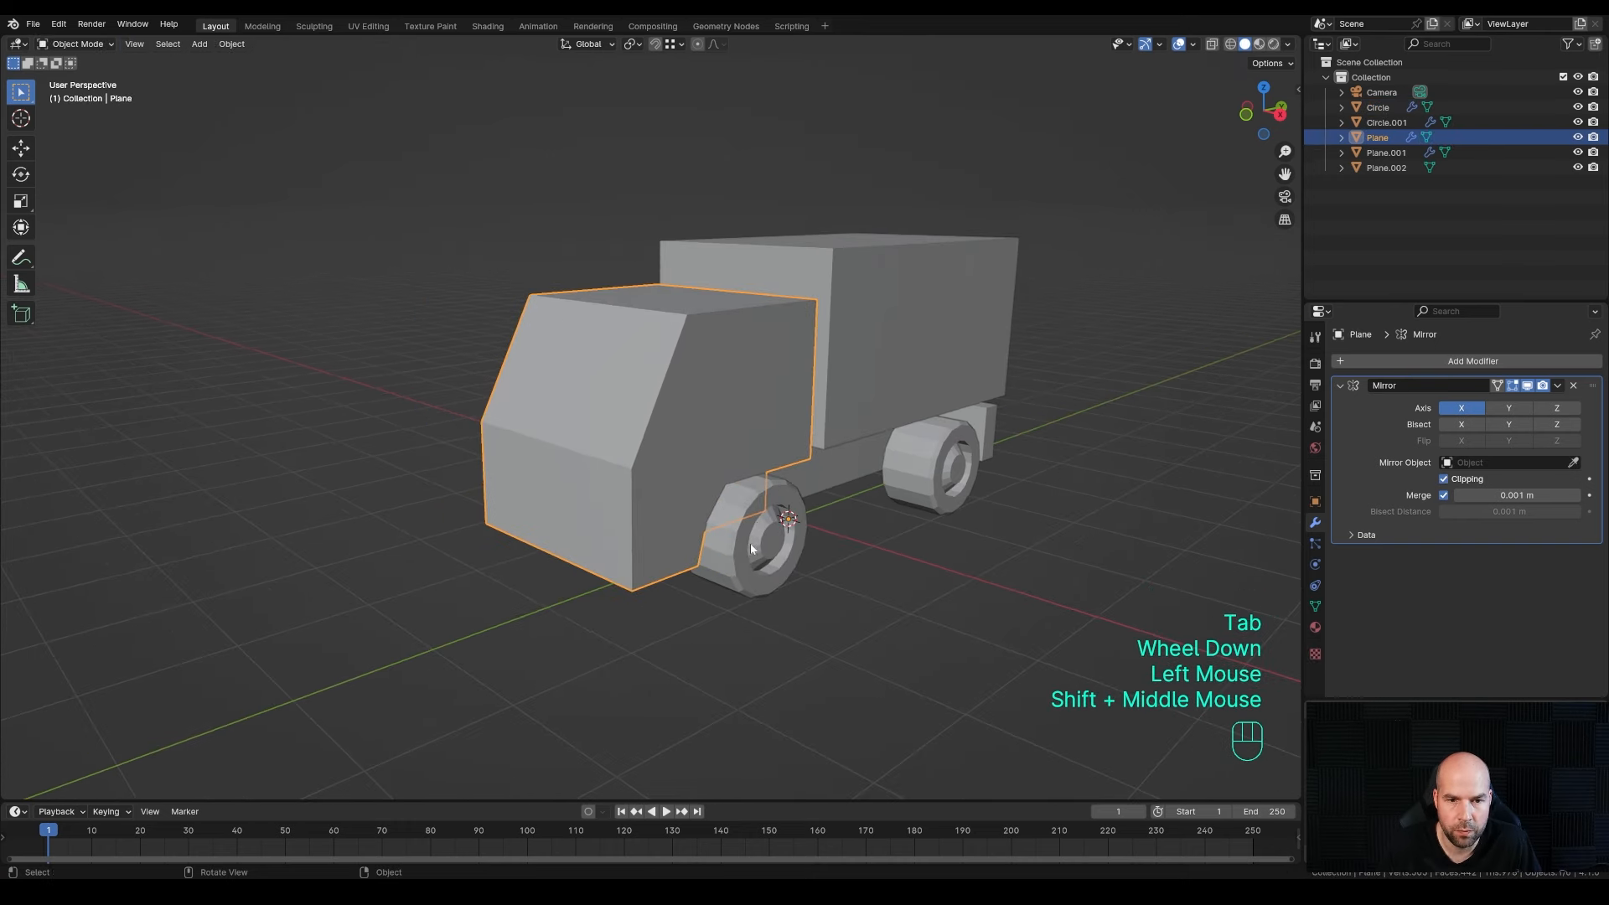
pyautogui.press('Tab')
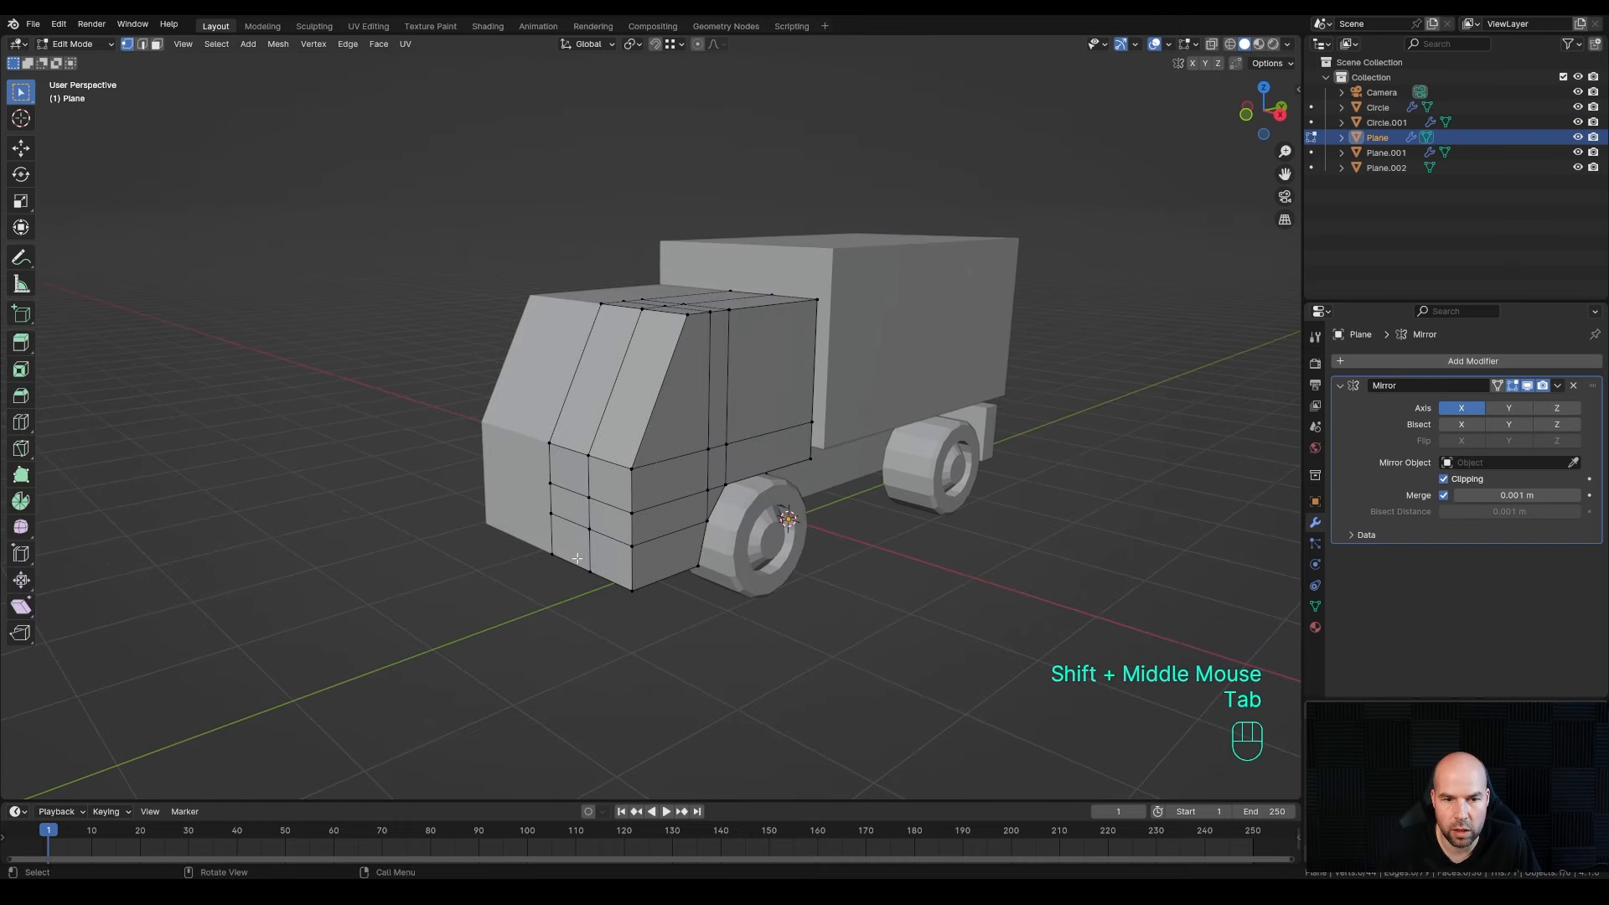
pyautogui.press('3')
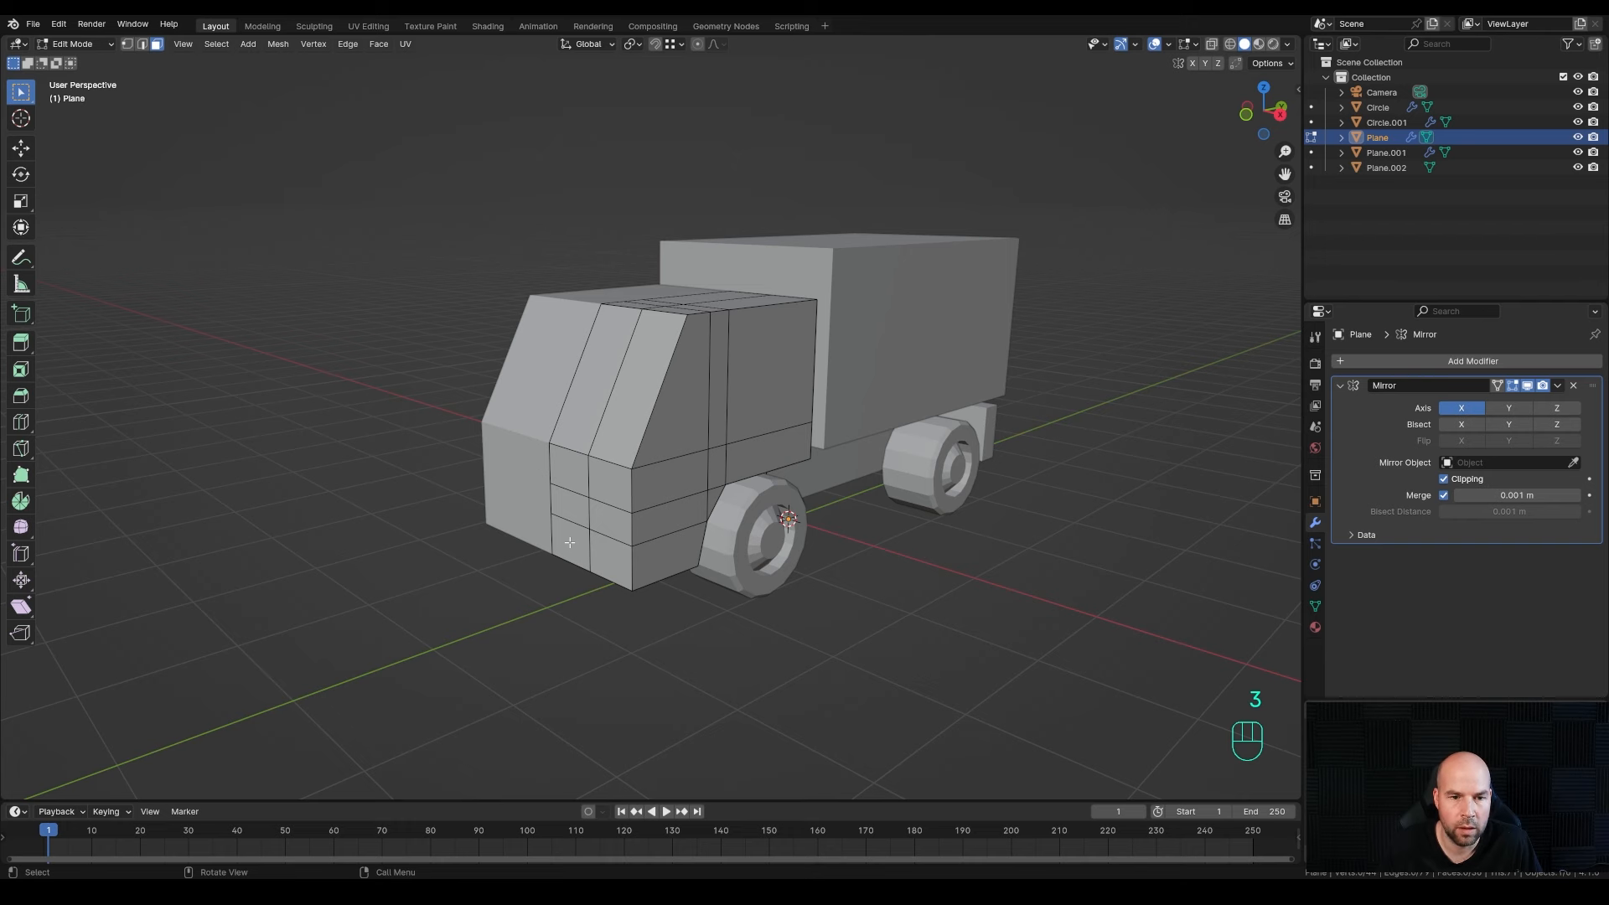
pyautogui.click(570, 543)
pyautogui.keyDown('ctrl'); pyautogui.click(661, 566); pyautogui.keyUp('ctrl')
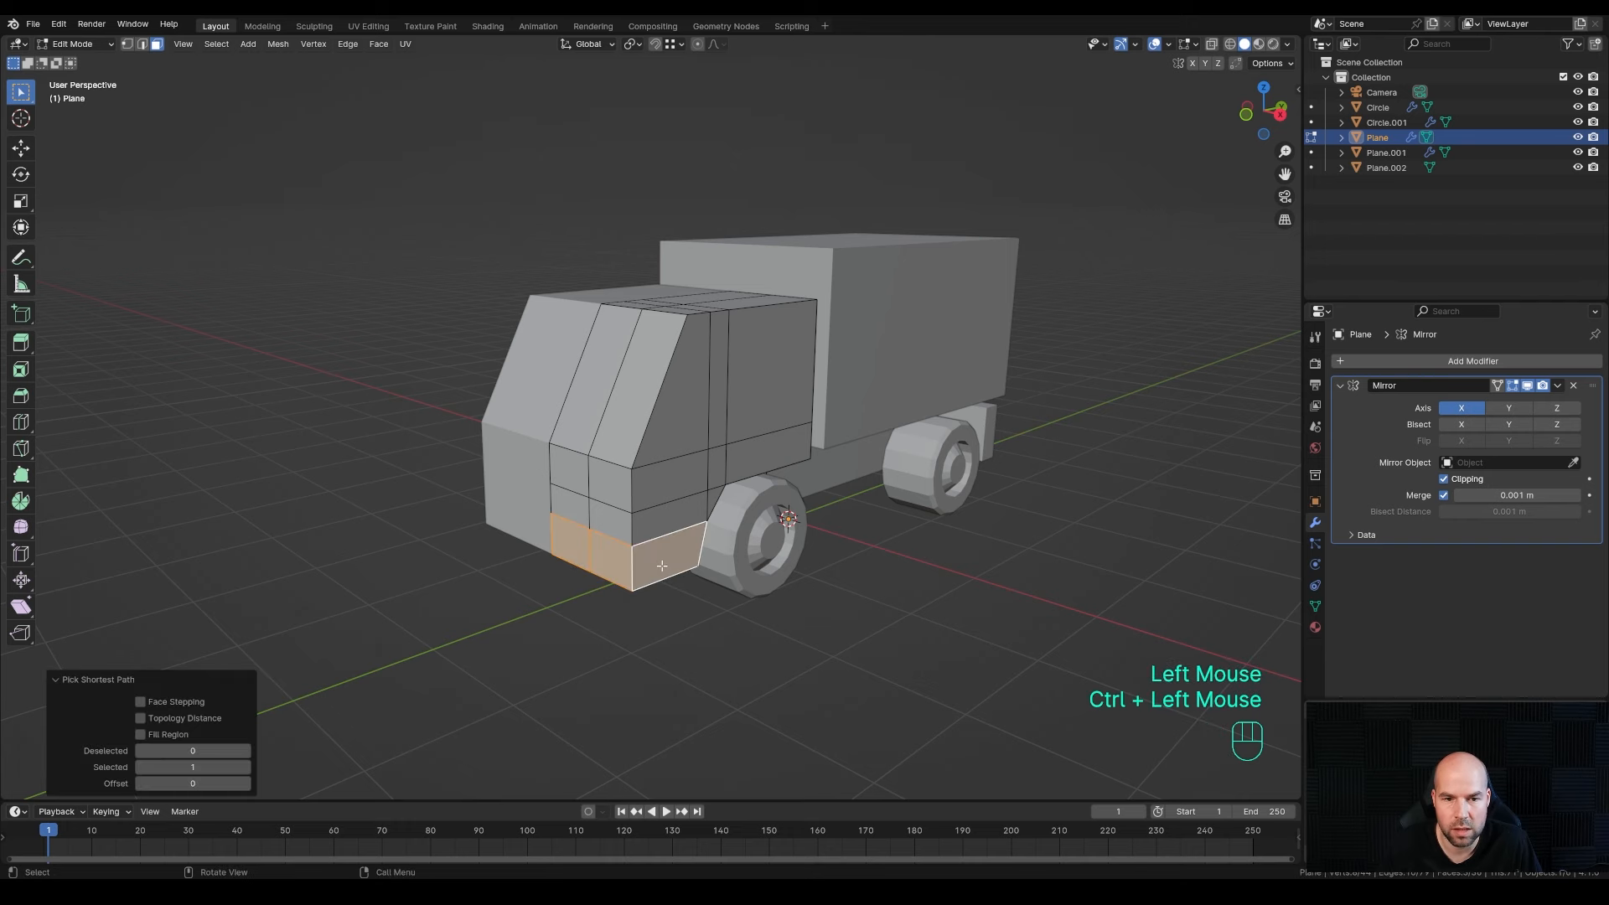
pyautogui.moveTo(772, 597); pyautogui.dragTo(751, 596, button='middle')
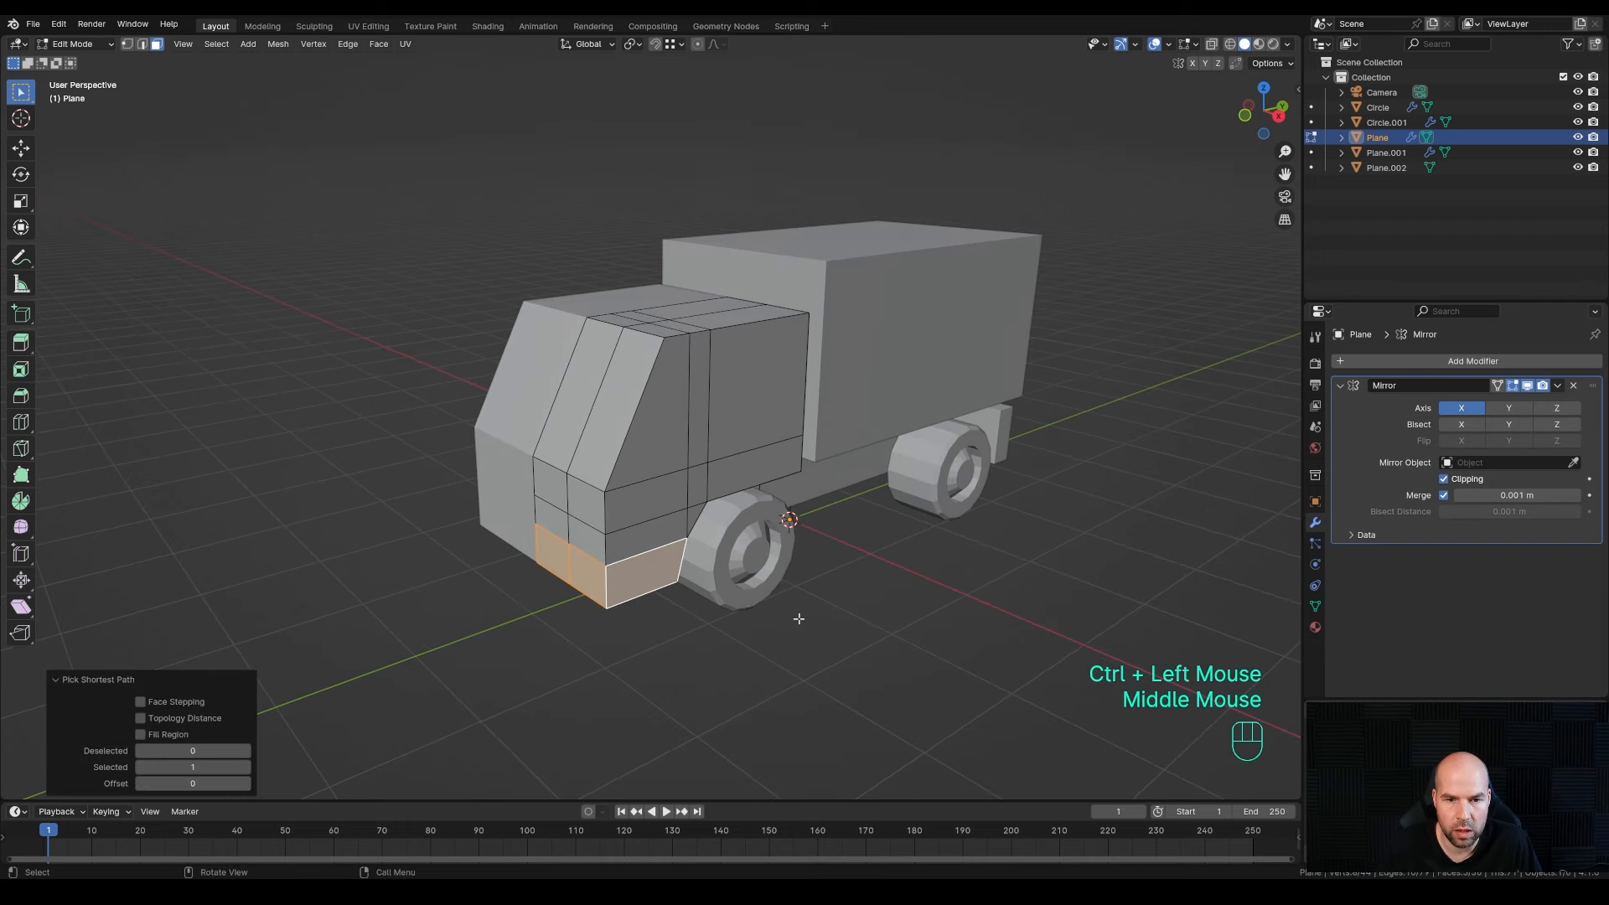
pyautogui.hotkey('shift', 'd')
pyautogui.rightClick(805, 568)
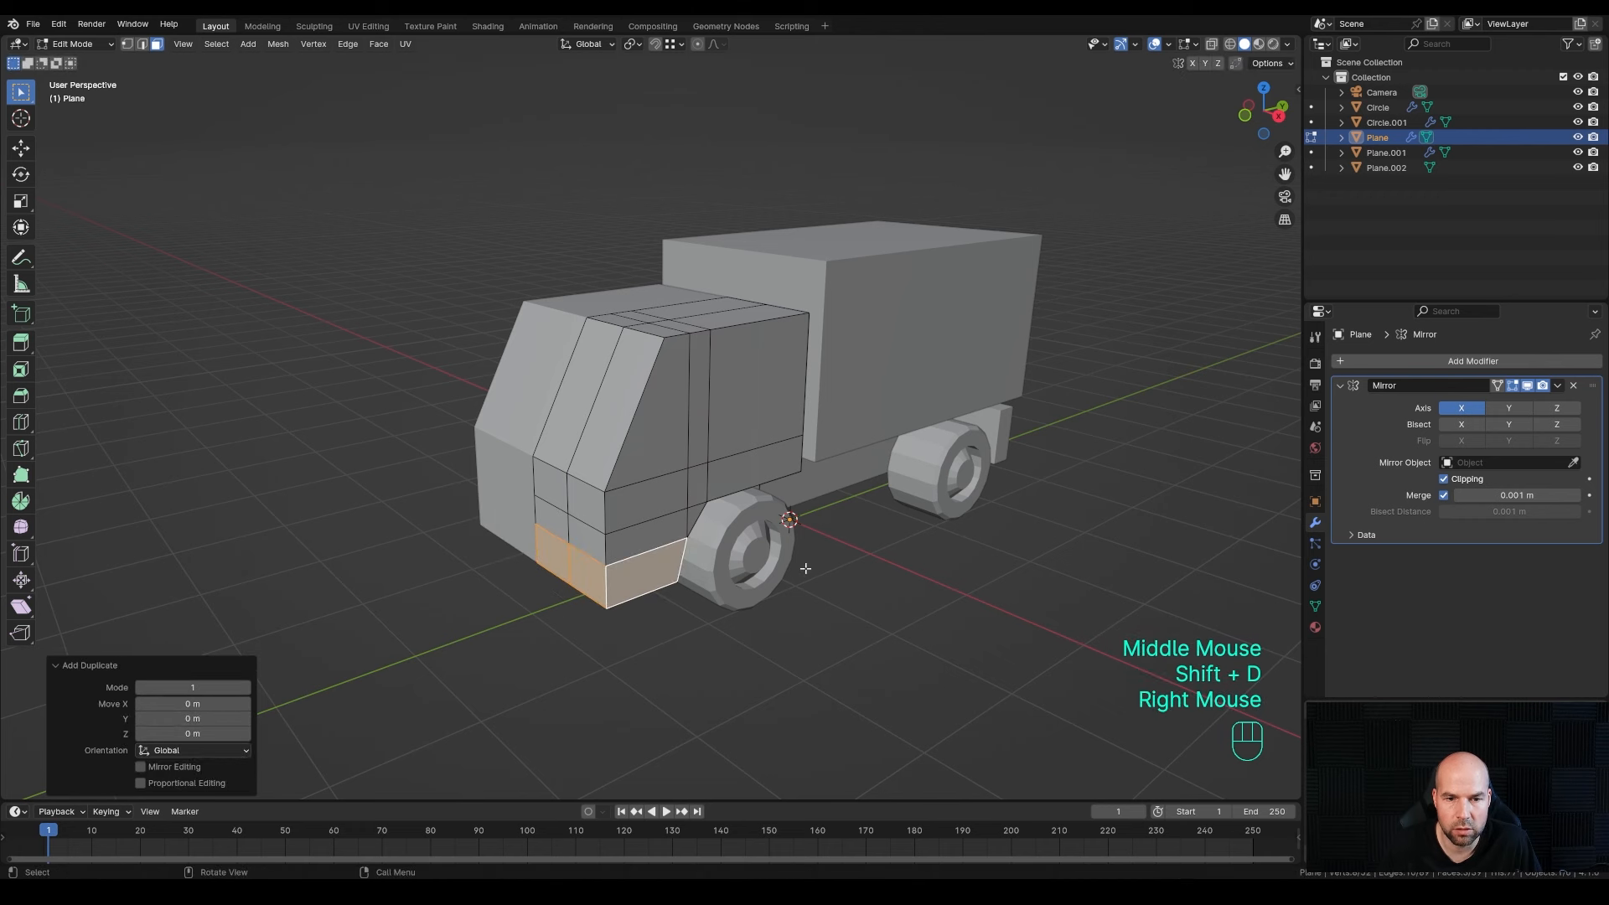
pyautogui.press('p')
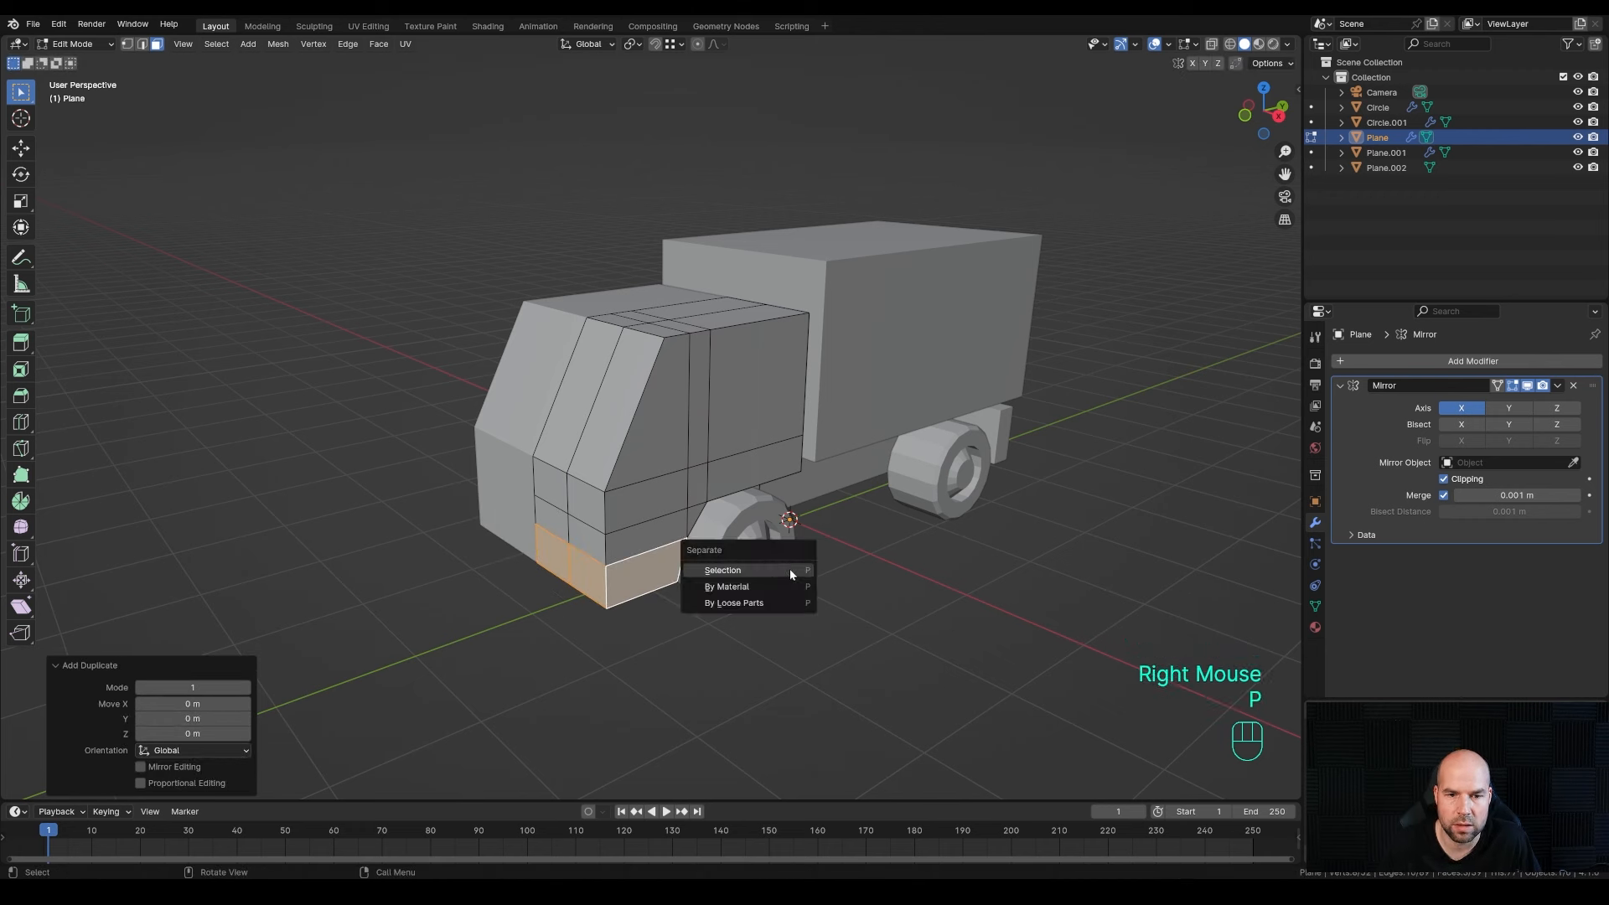
pyautogui.click(789, 568)
pyautogui.press('Tab')
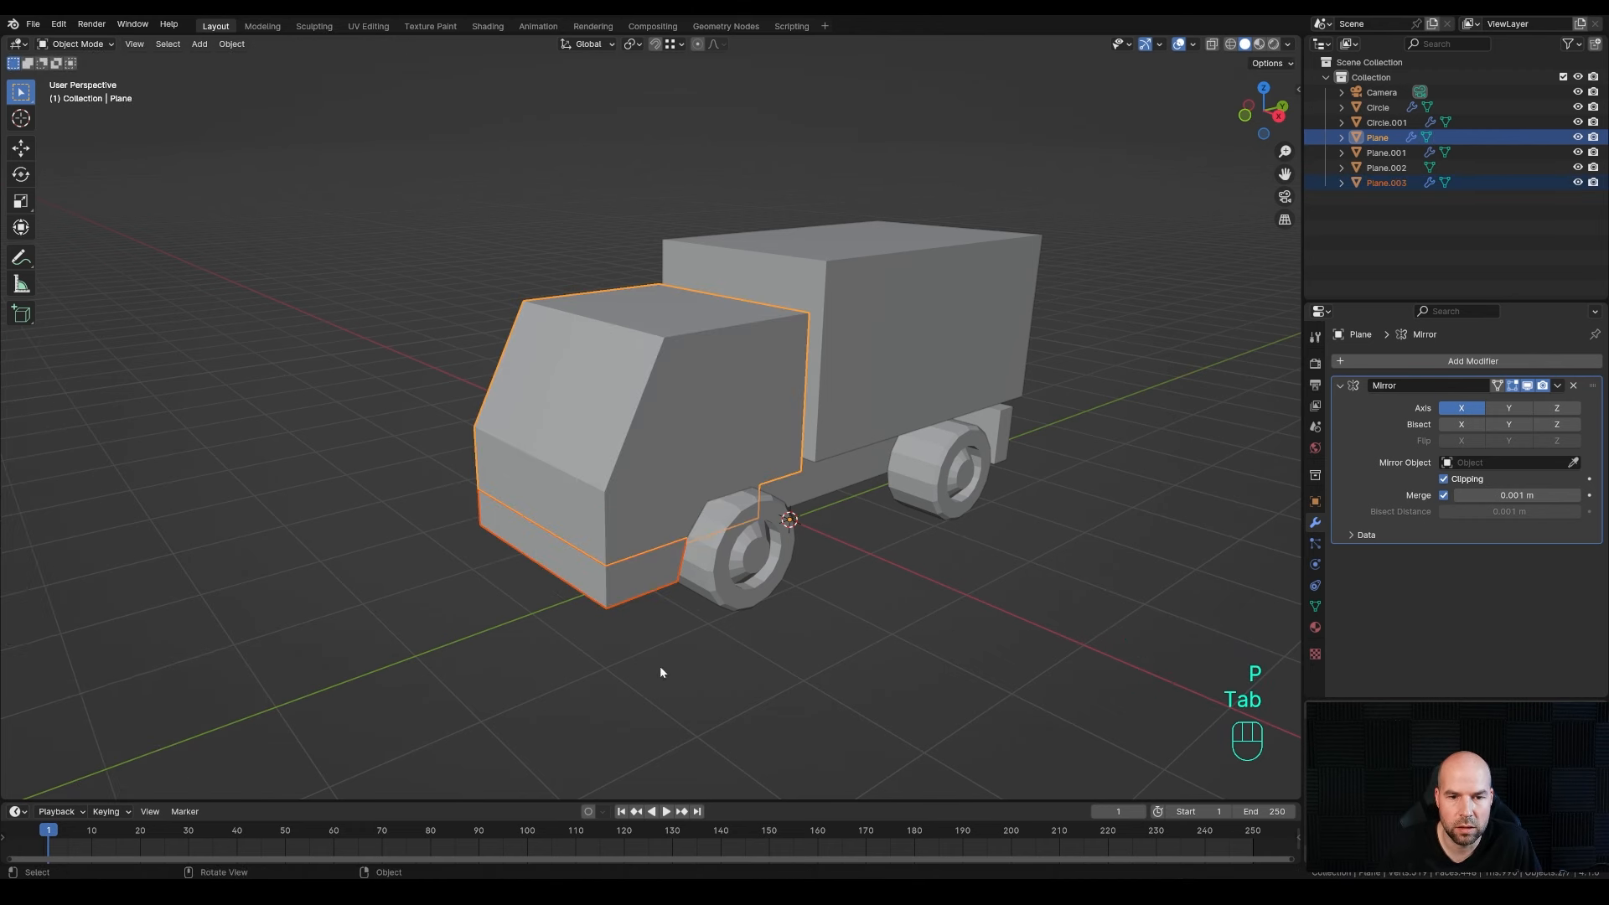
# - Offset all faces of the separated front bumper strip outward about 0.039 m with even thickness
pyautogui.click(629, 580)
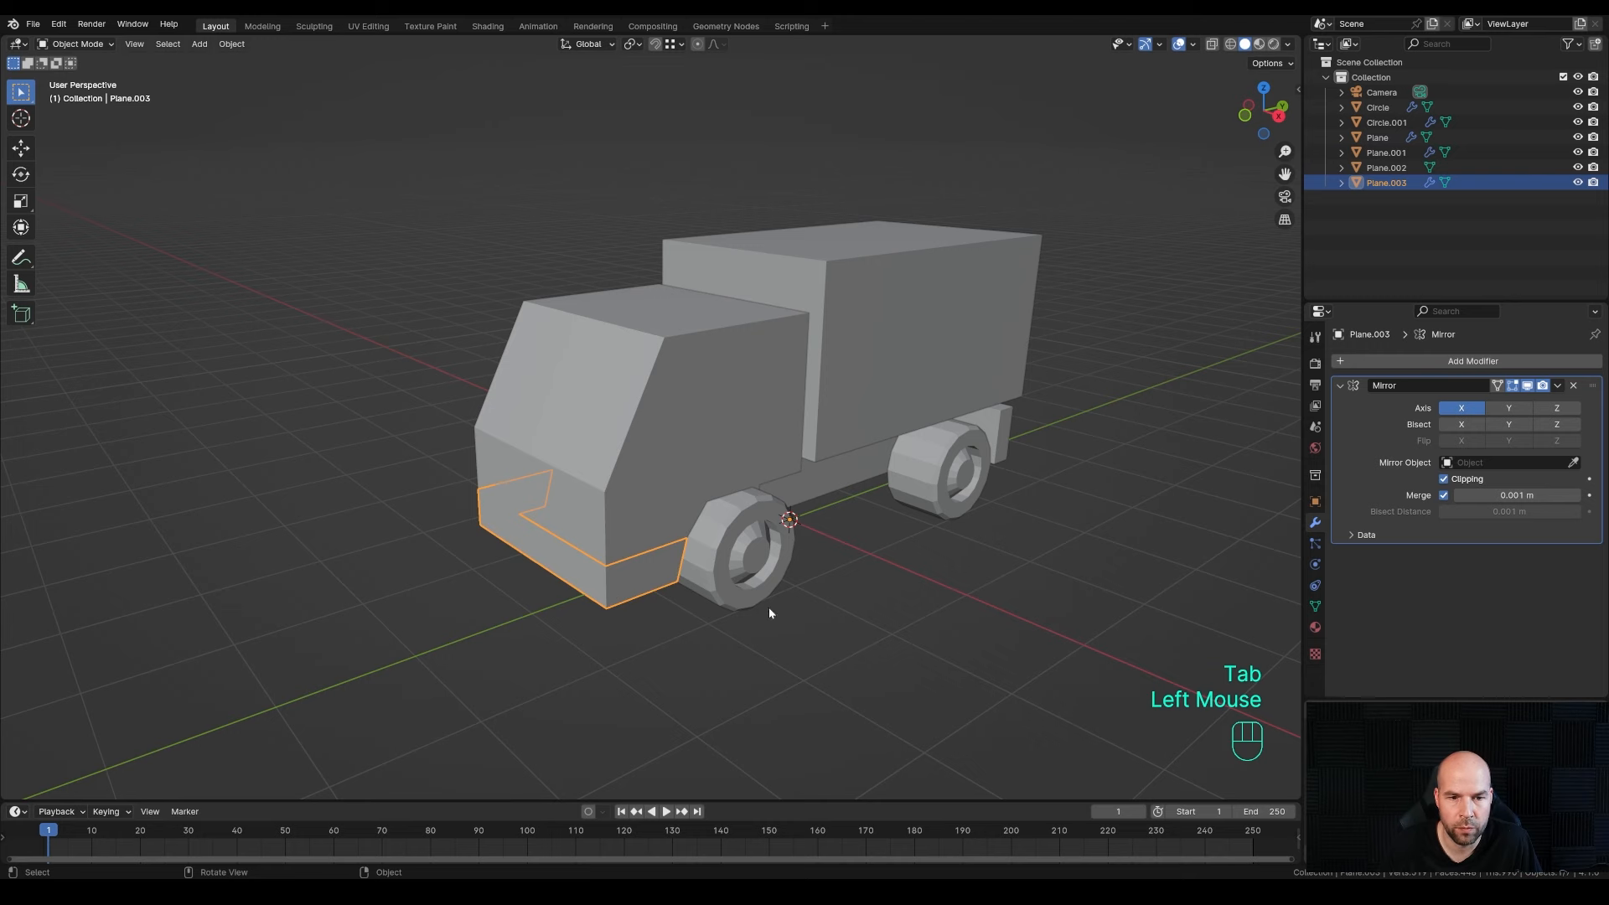
pyautogui.press('Tab')
pyautogui.press('a')
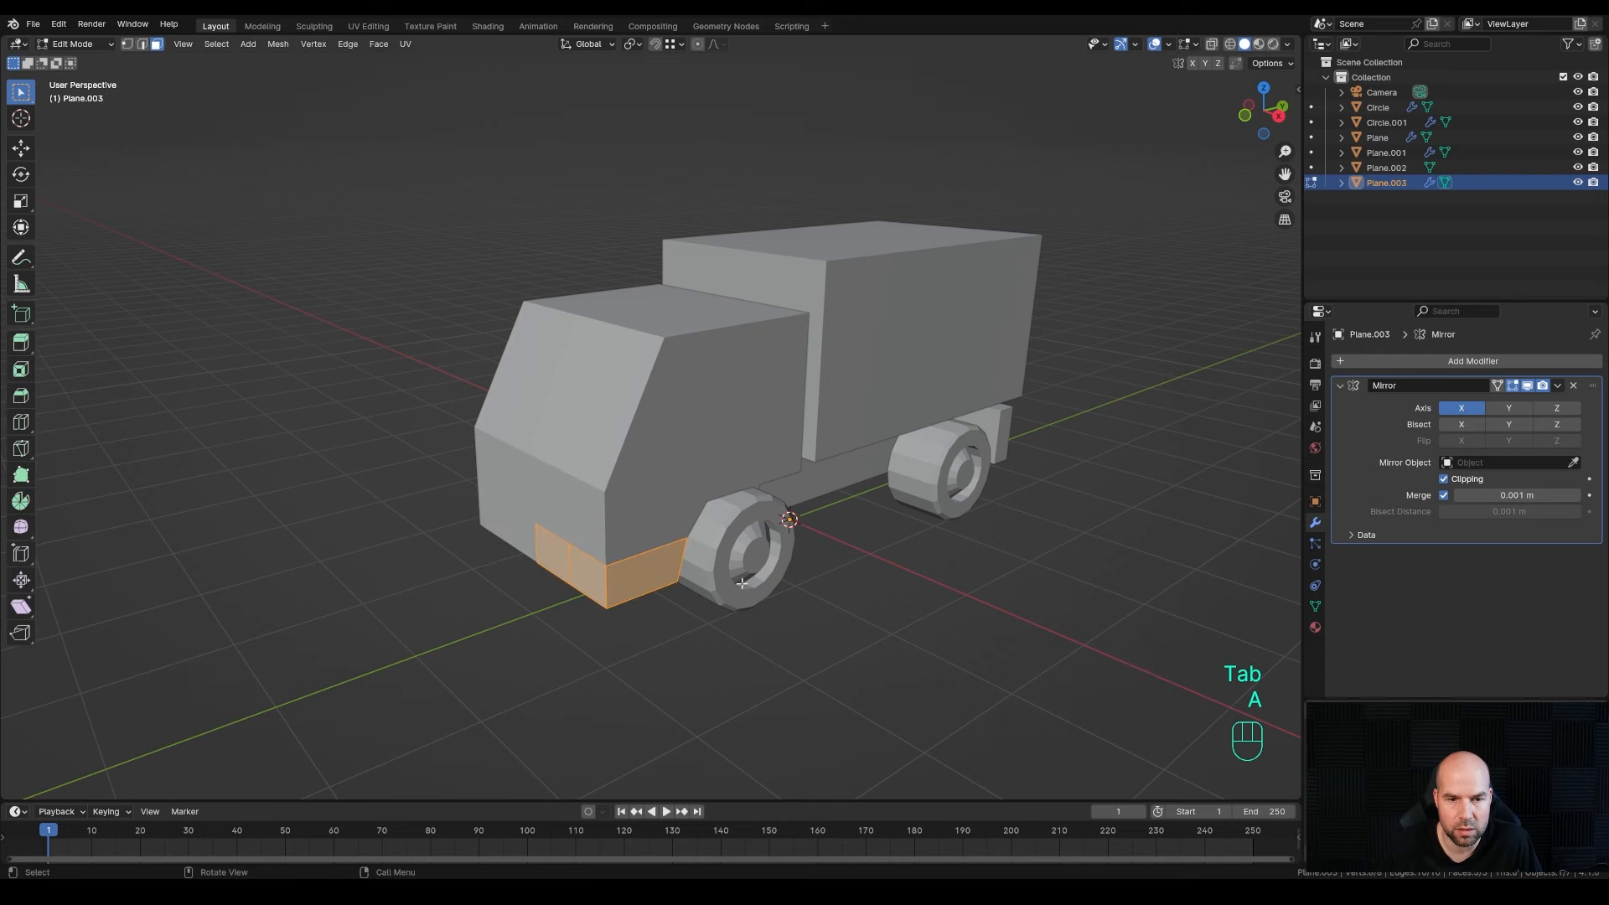
pyautogui.moveTo(779, 593); pyautogui.dragTo(772, 595, button='middle')
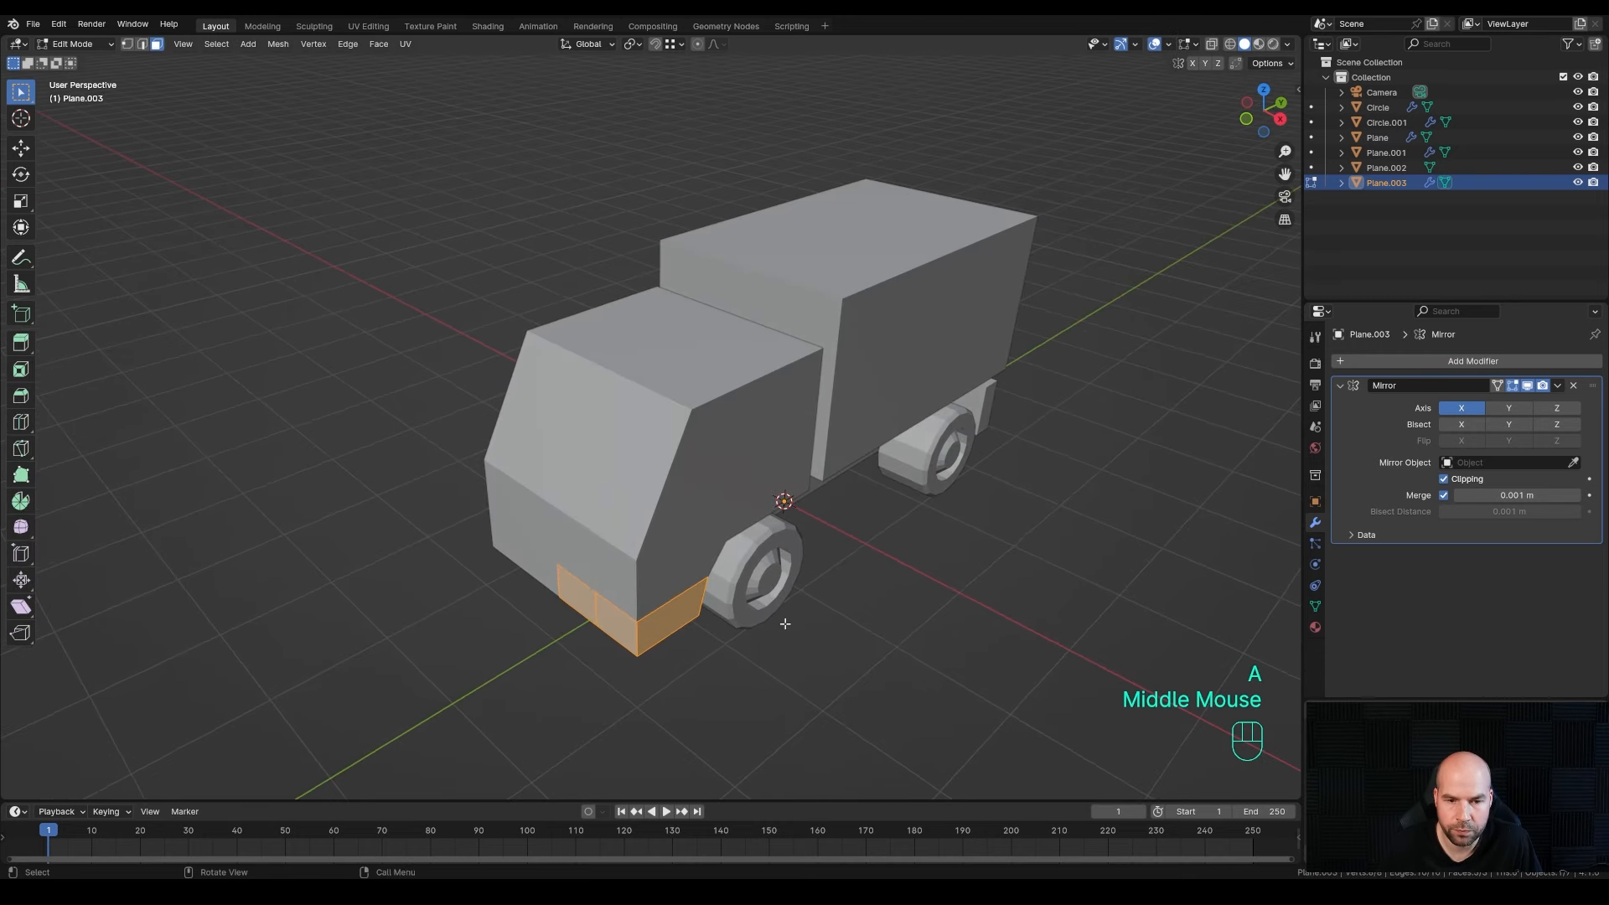
pyautogui.hotkey('alt', 's')
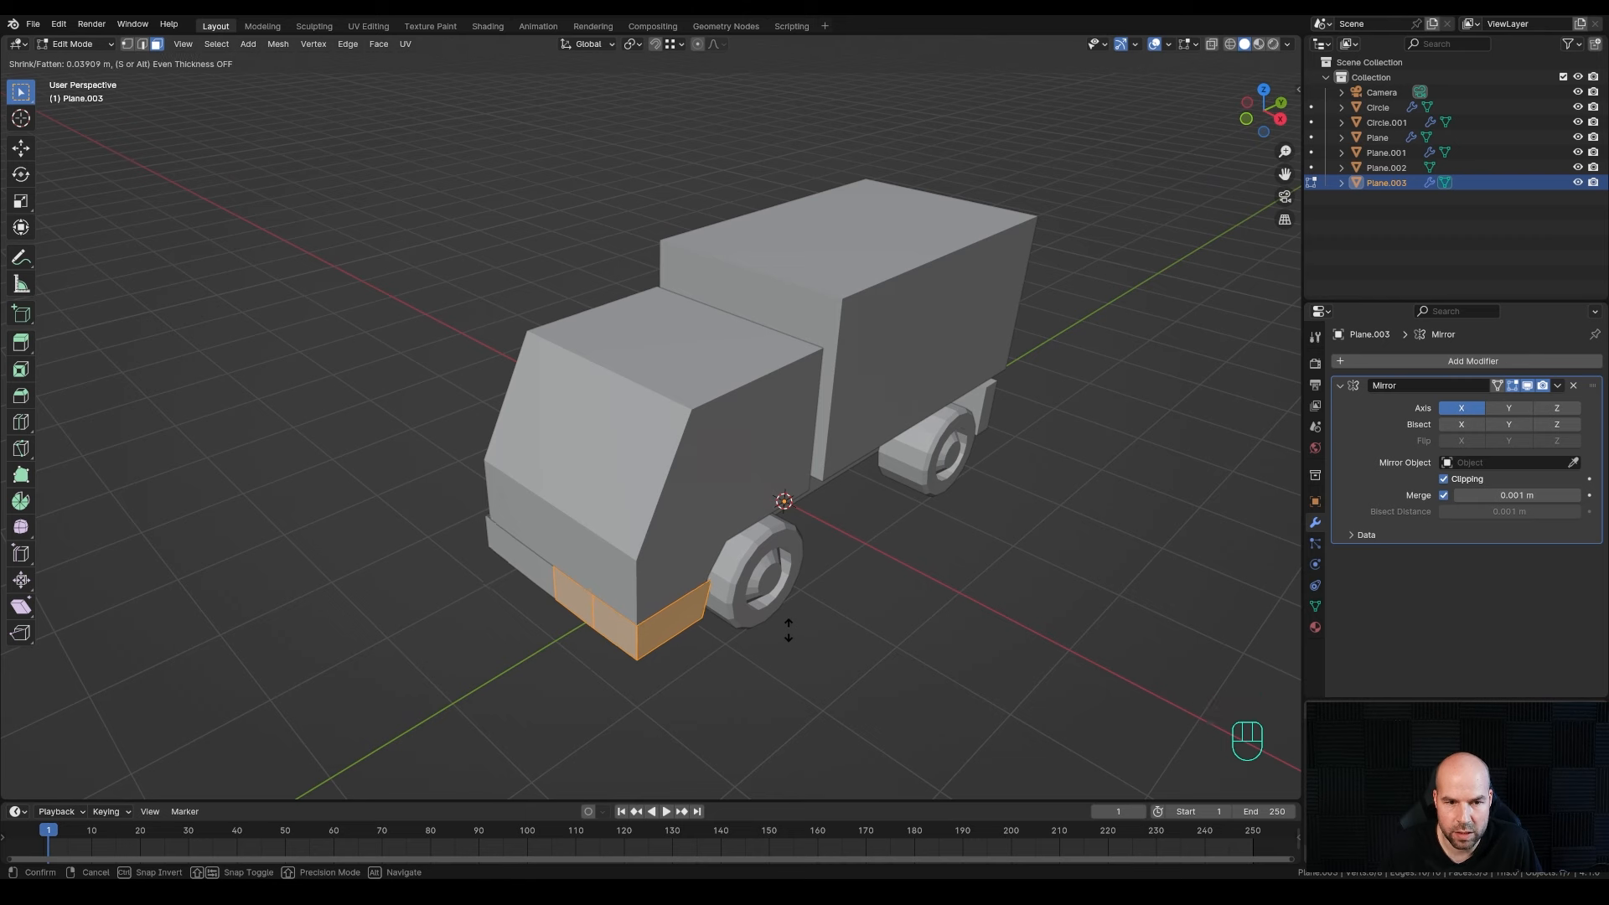
pyautogui.press('s')
pyautogui.click(787, 629)
# - Extrude the bumper faces along their normals about 0.084 m with even offset to give the bumper thickness
pyautogui.hotkey('alt', 'e')
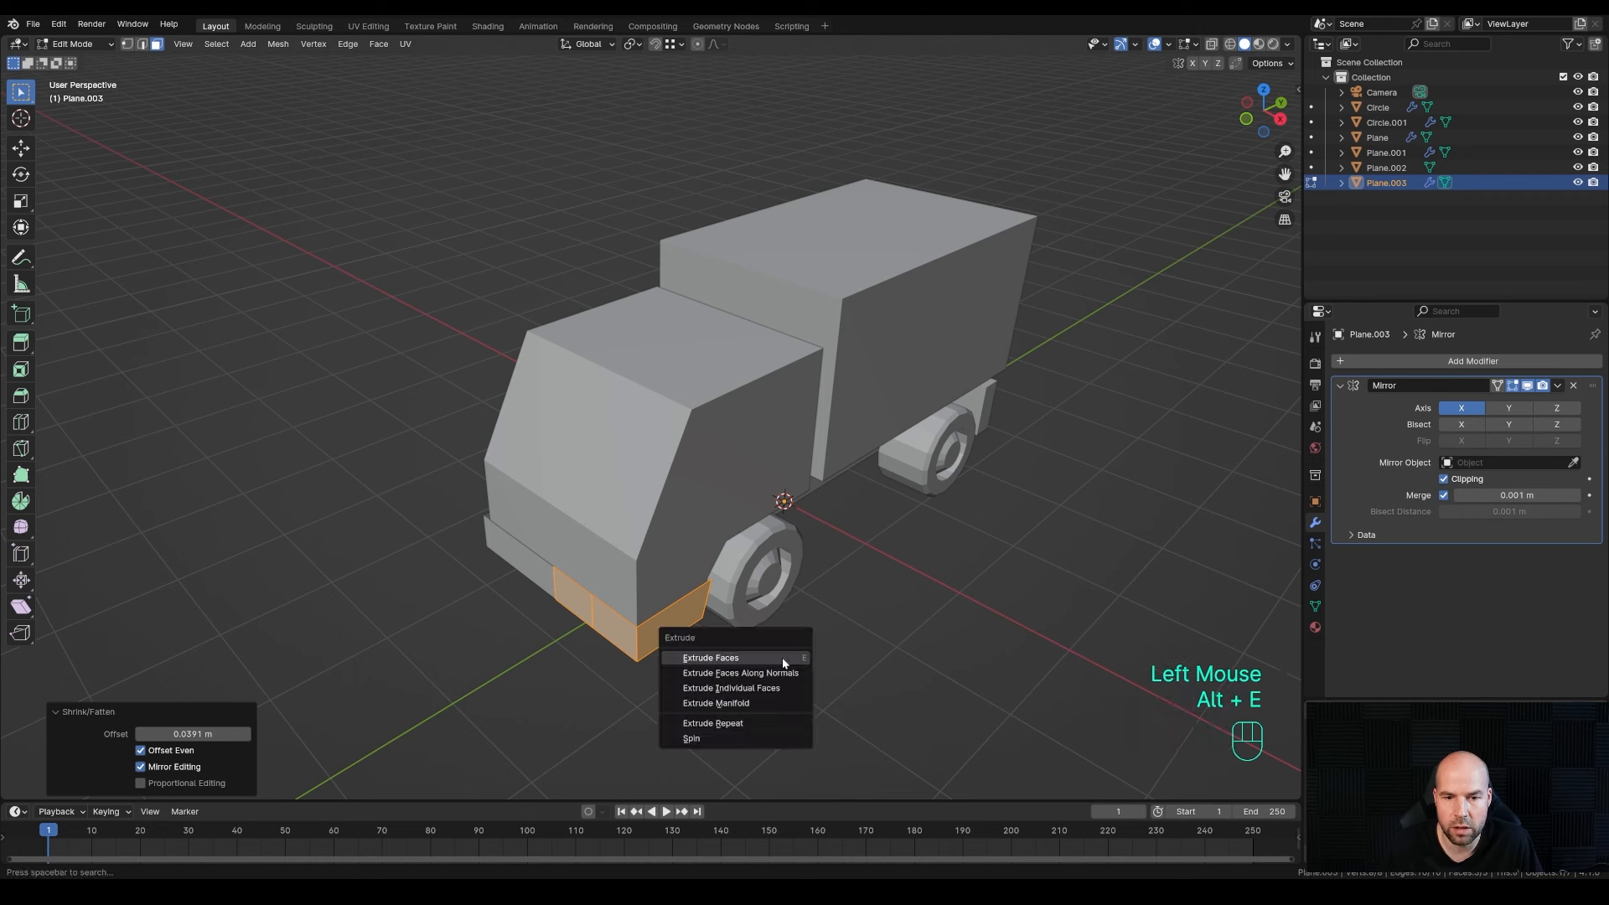
pyautogui.click(771, 670)
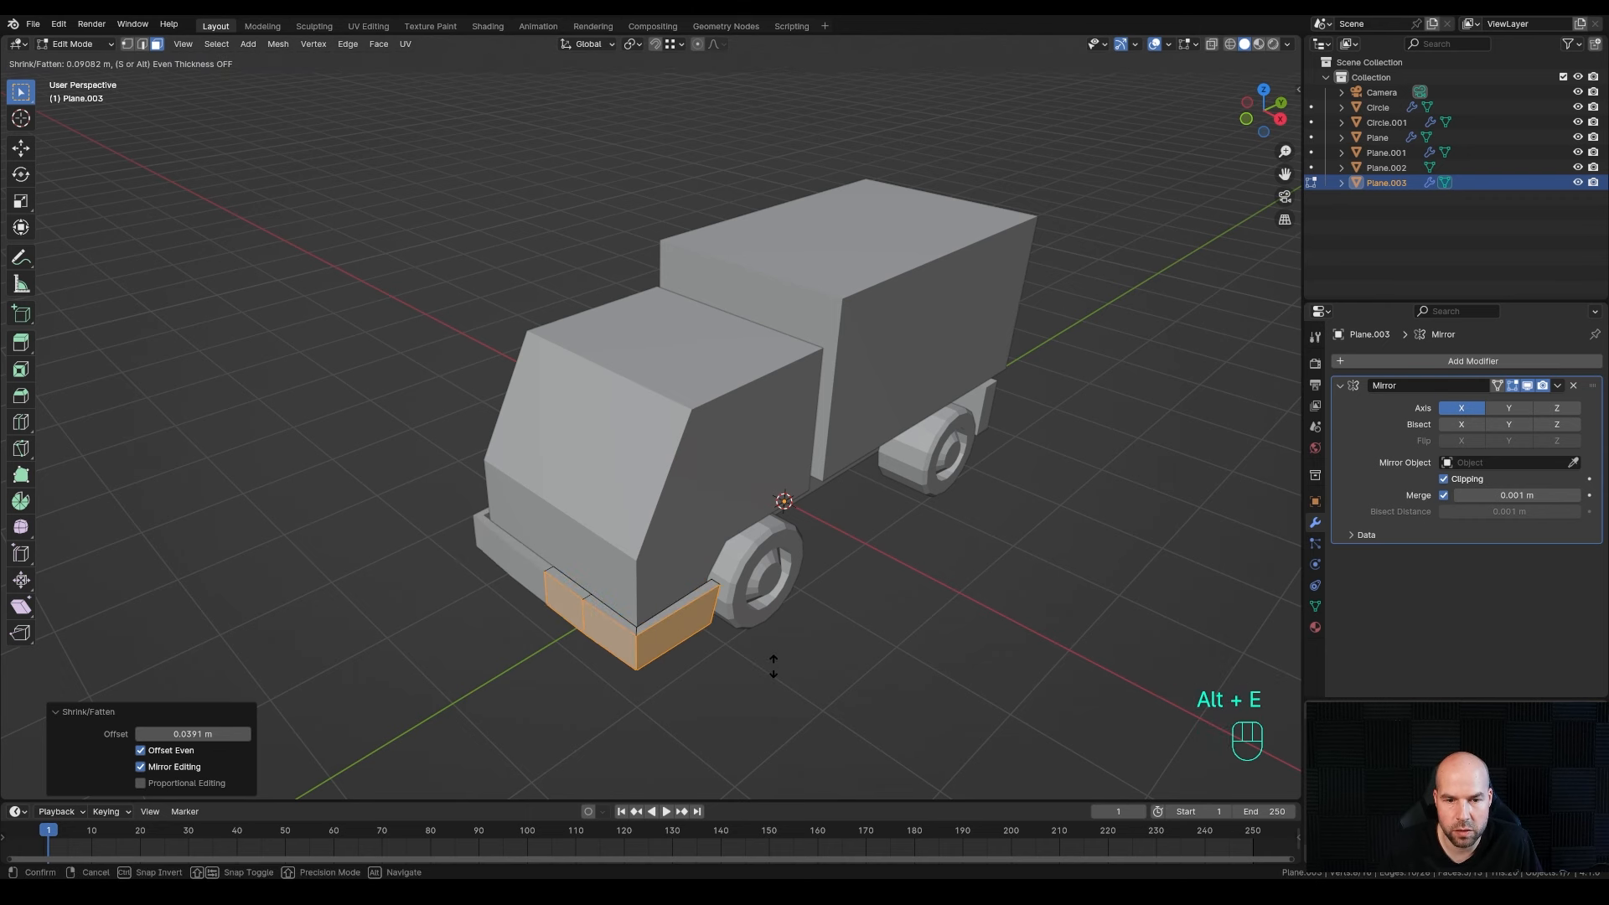
pyautogui.press('s')
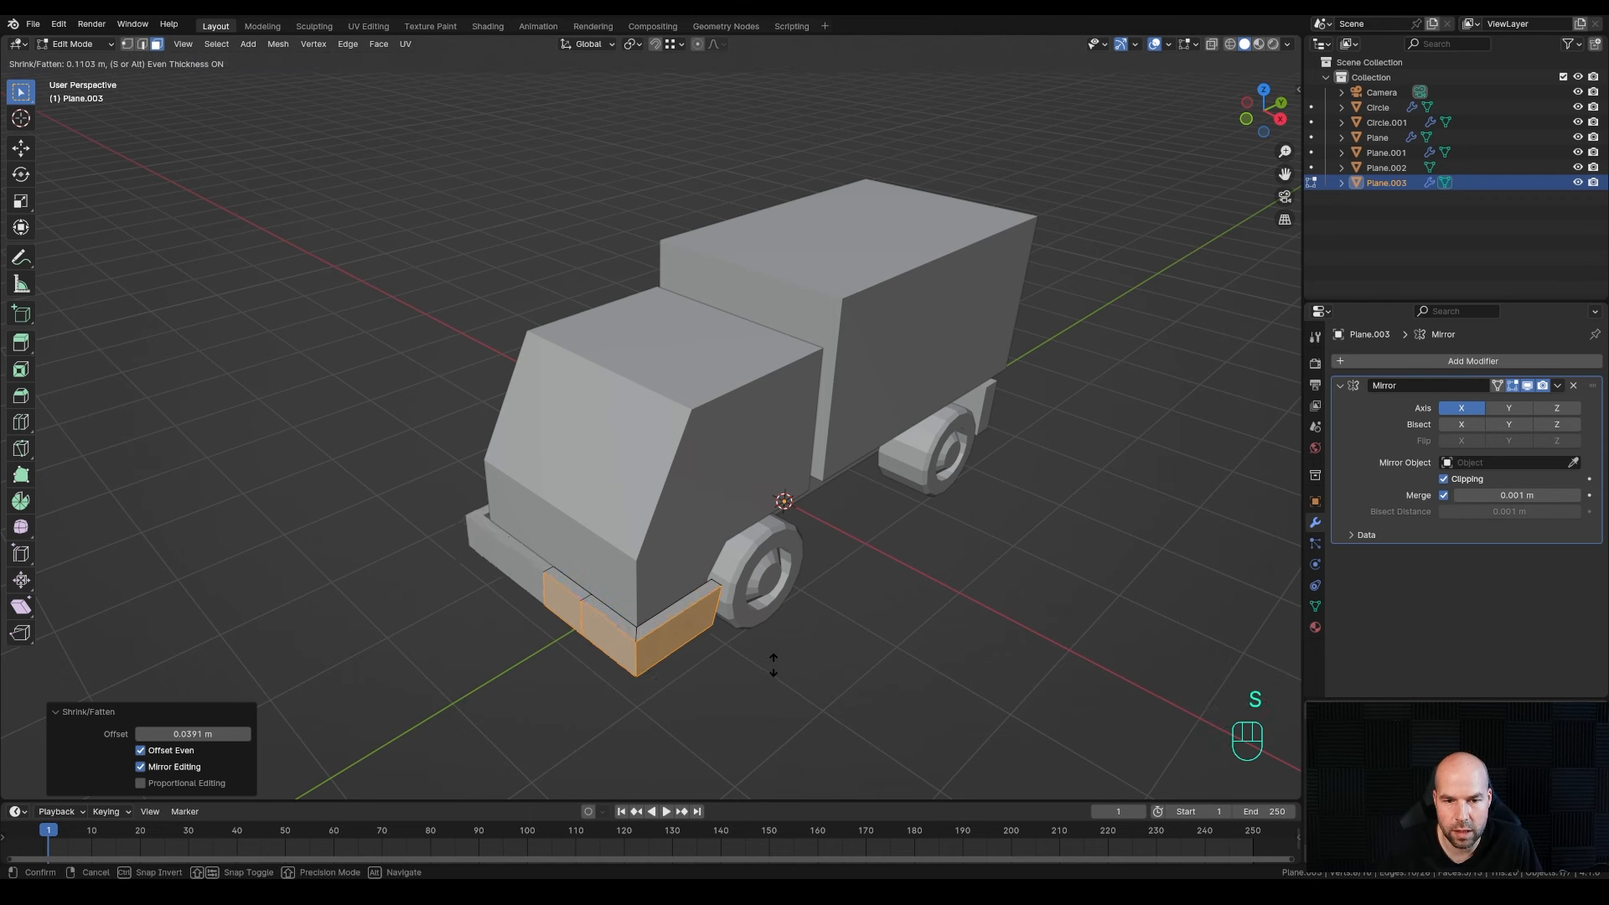
pyautogui.click(774, 667)
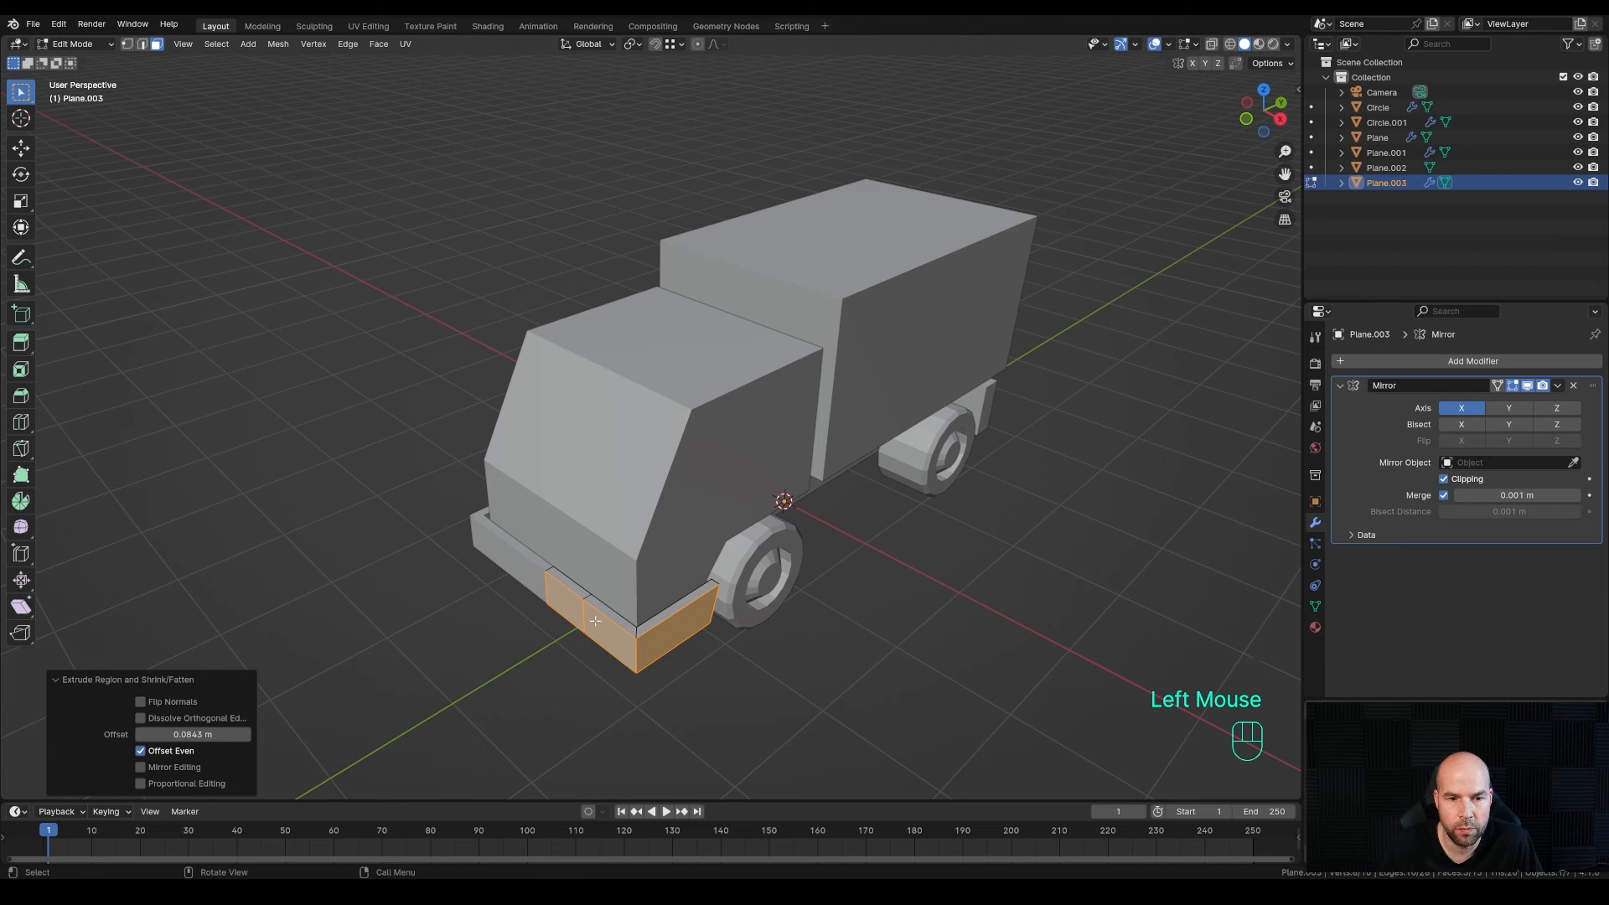
# - Move the bumper's upper front edges forward about 0.13 m along Y to slant its front face
pyautogui.press('2')
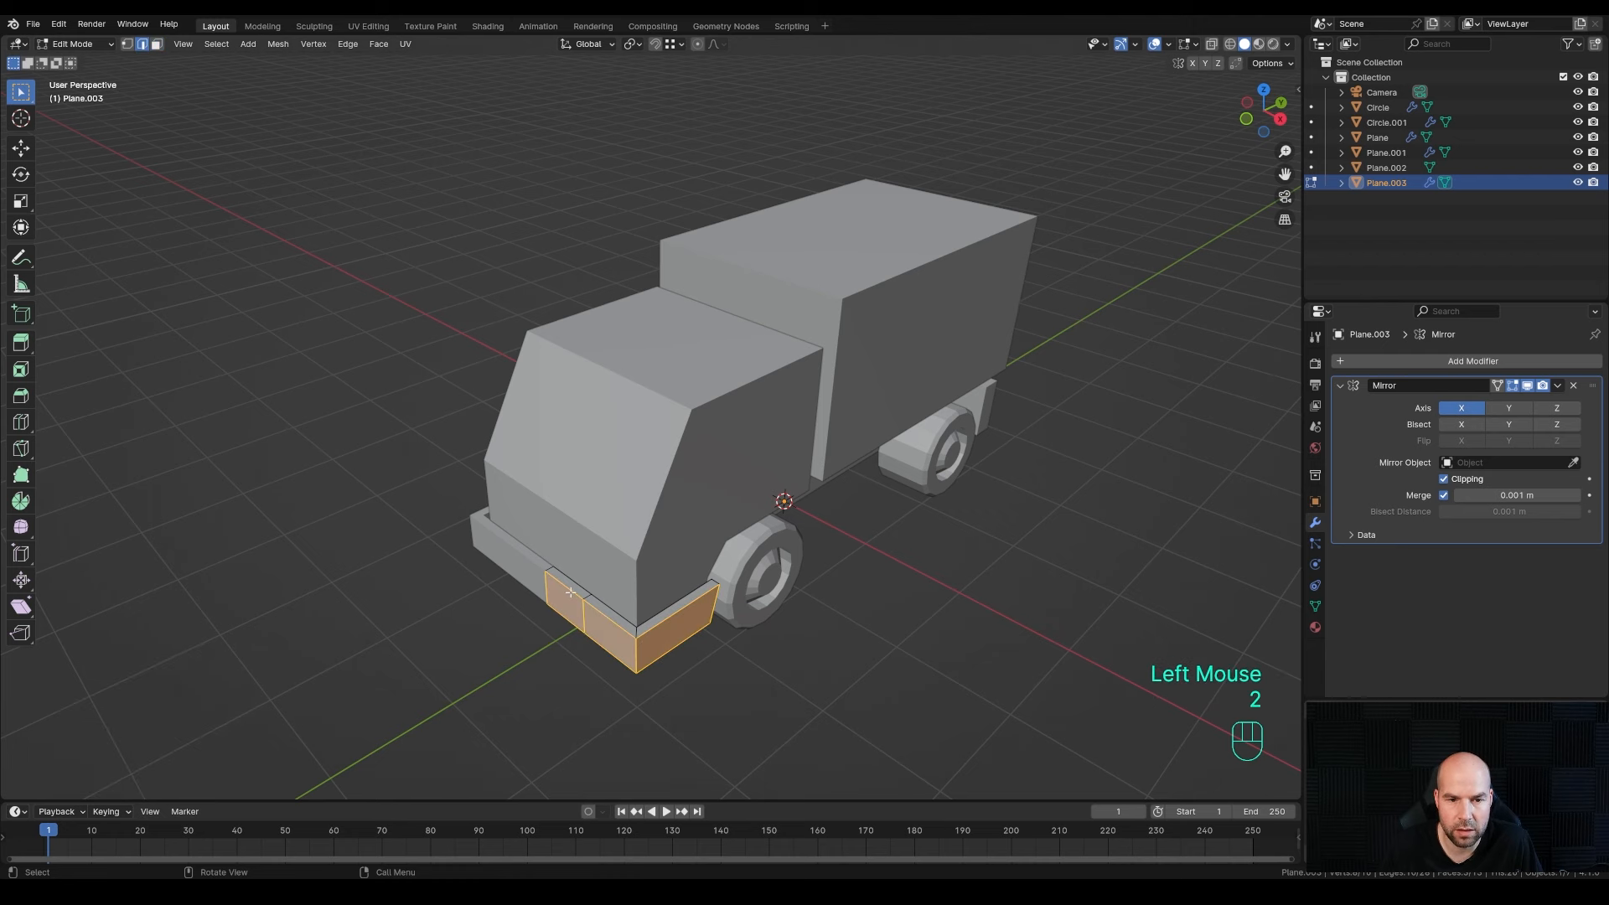
pyautogui.click(570, 592)
pyautogui.keyDown('shift'); pyautogui.click(641, 628); pyautogui.keyUp('shift')
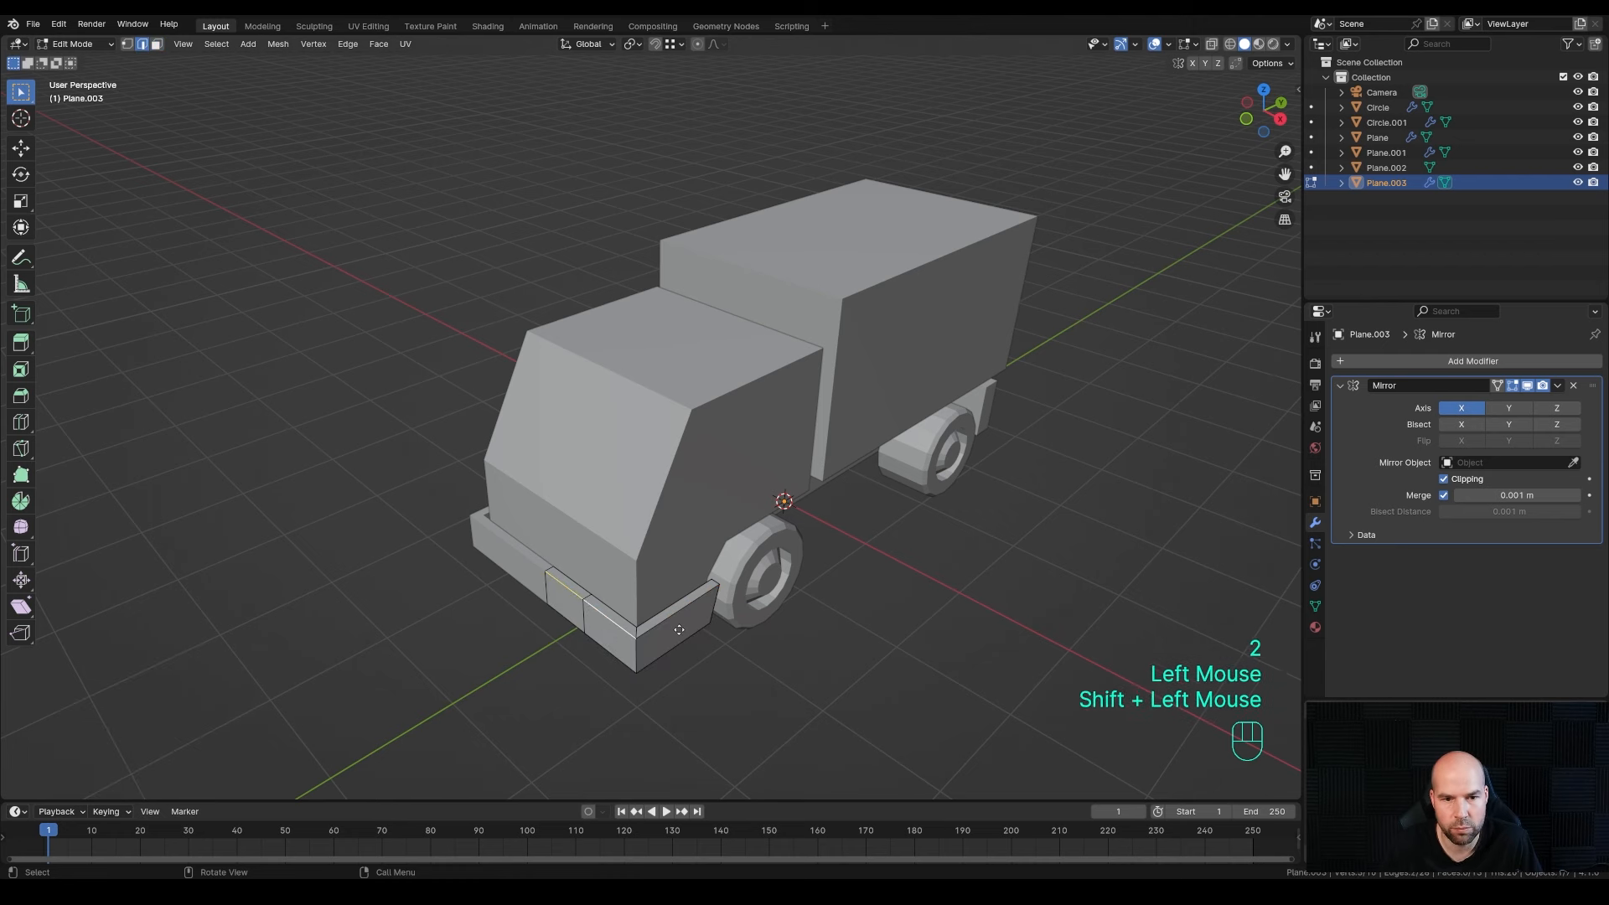
pyautogui.press('g')
pyautogui.press('y')
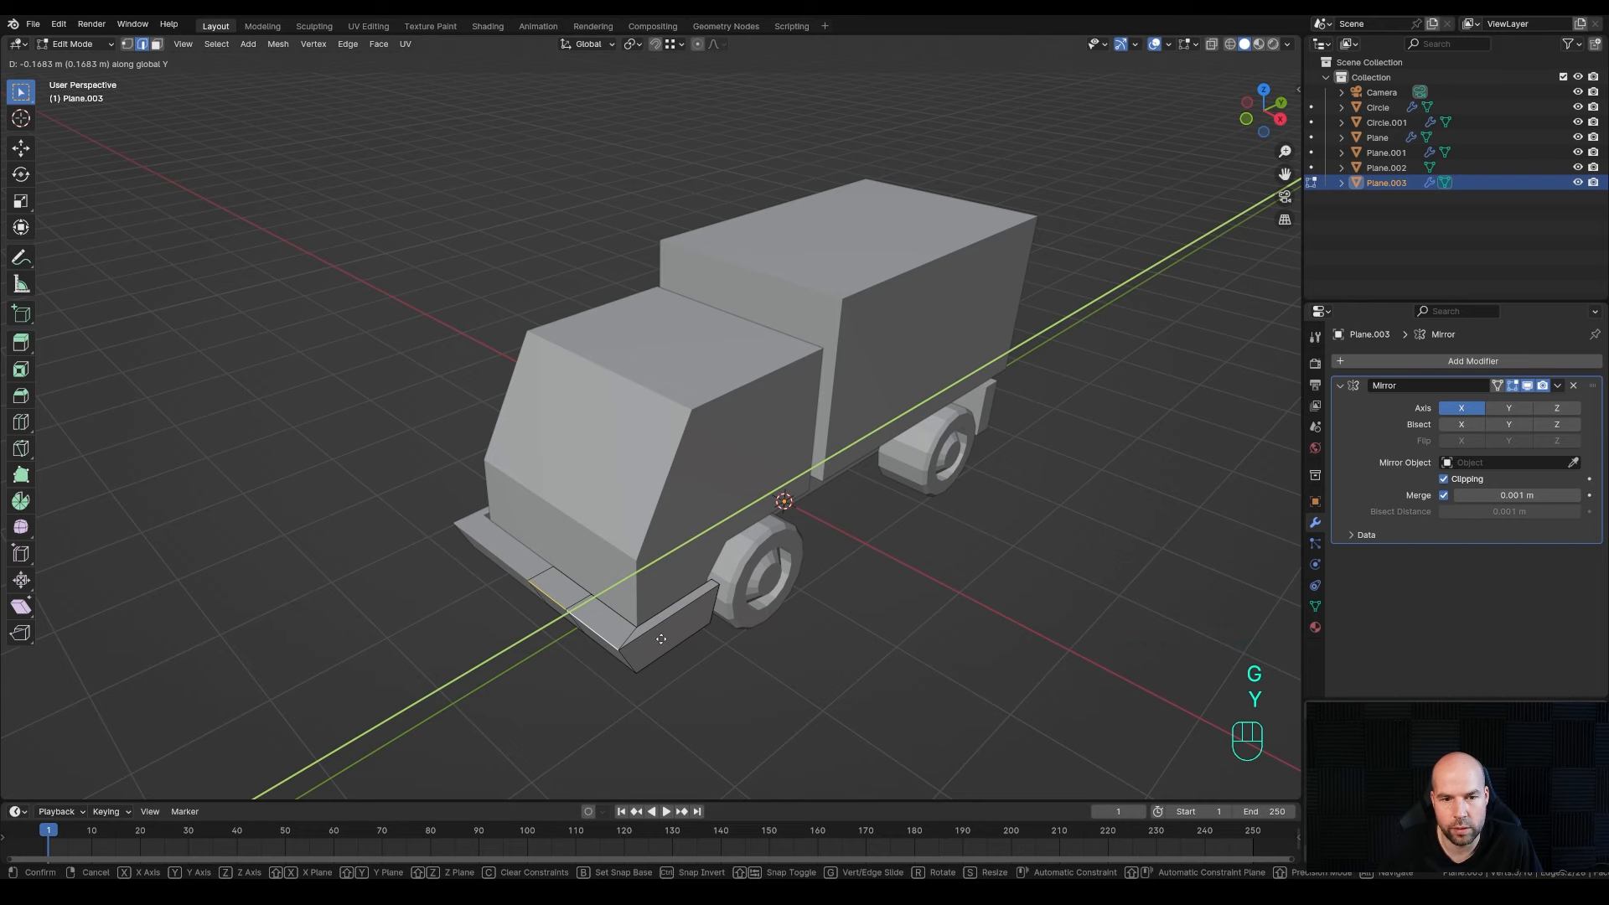
pyautogui.click(675, 619)
pyautogui.moveTo(675, 618)
pyautogui.mouseDown(button='middle')
pyautogui.moveTo(689, 574)
pyautogui.moveTo(680, 603)
pyautogui.mouseUp(button='middle')
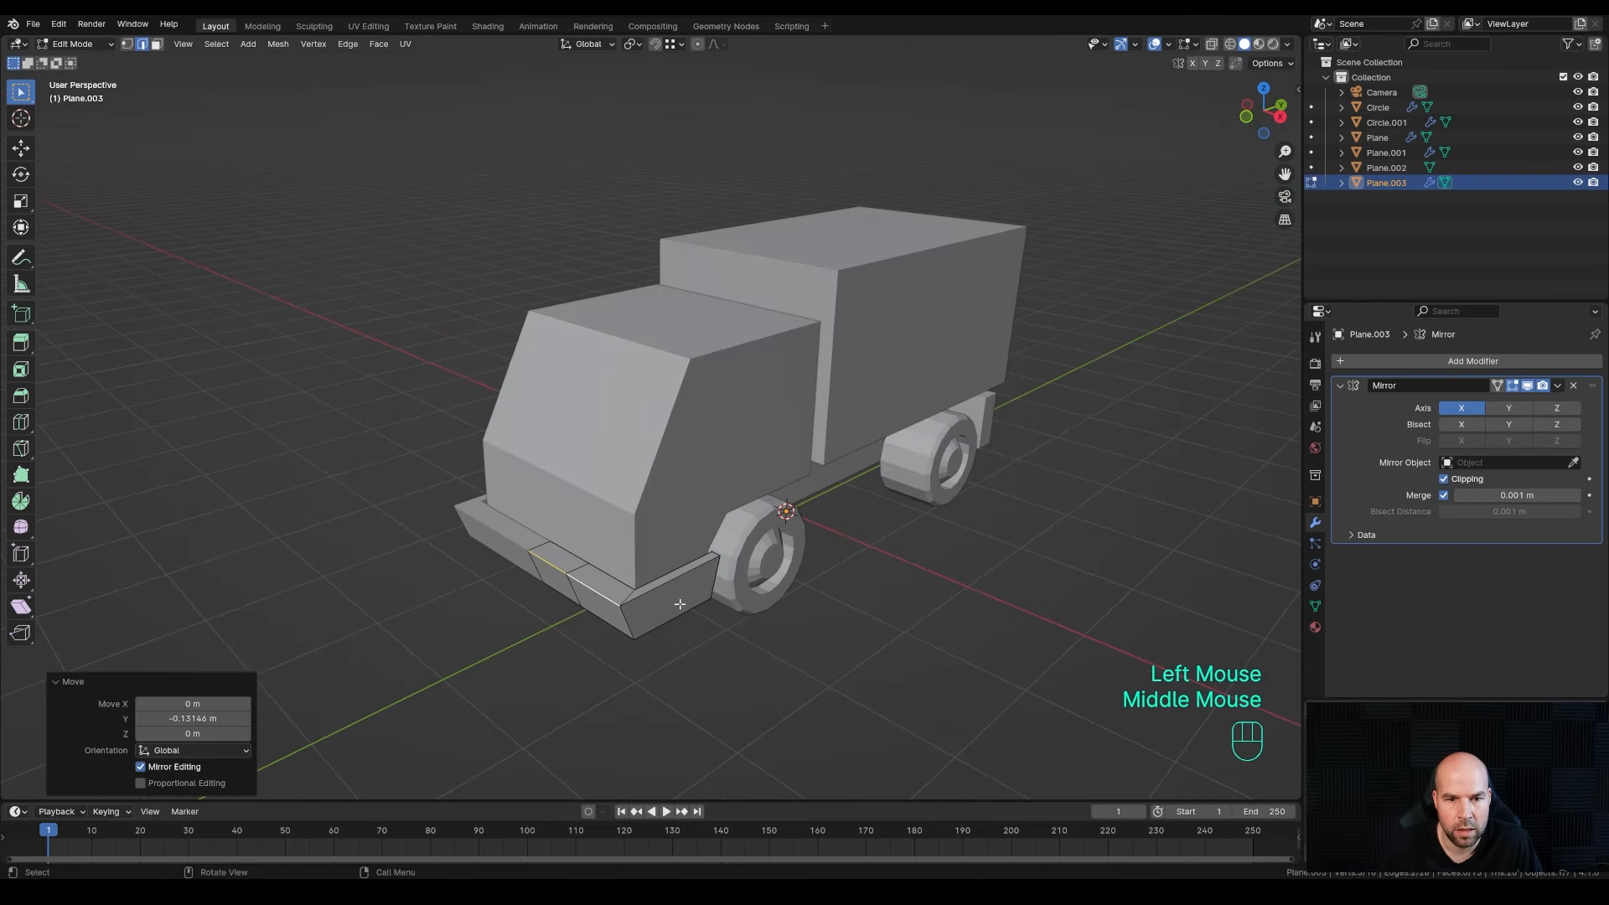
pyautogui.press('Tab')
# - Duplicate the cab's lower outer front face above the bumper in place and separate it into its own headlight object
pyautogui.click(659, 529)
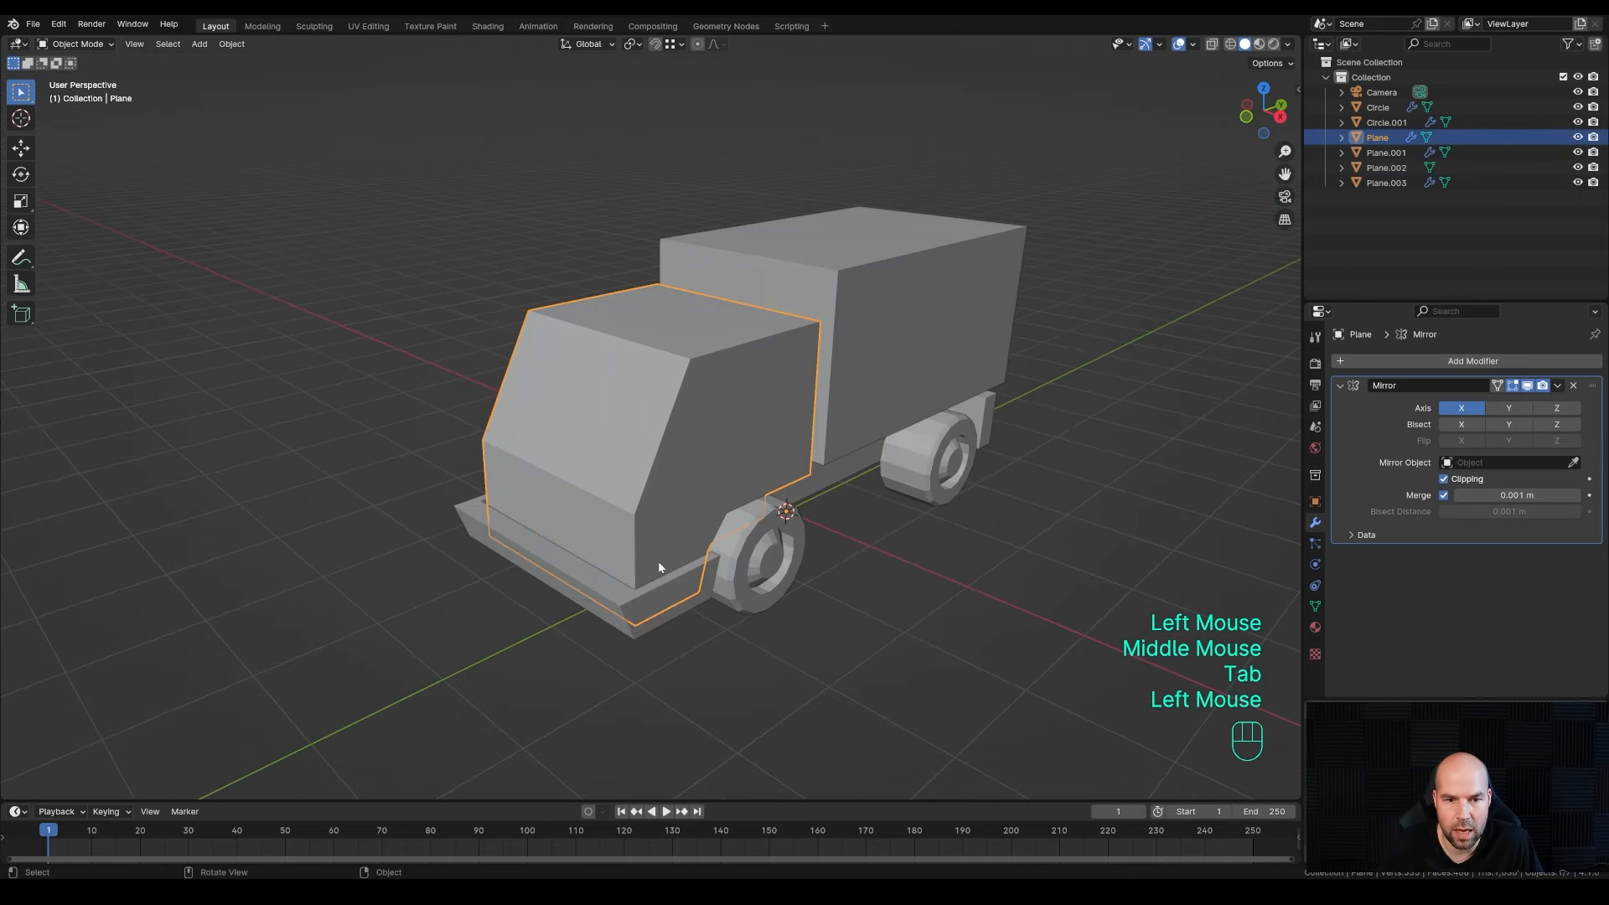
pyautogui.press('Tab')
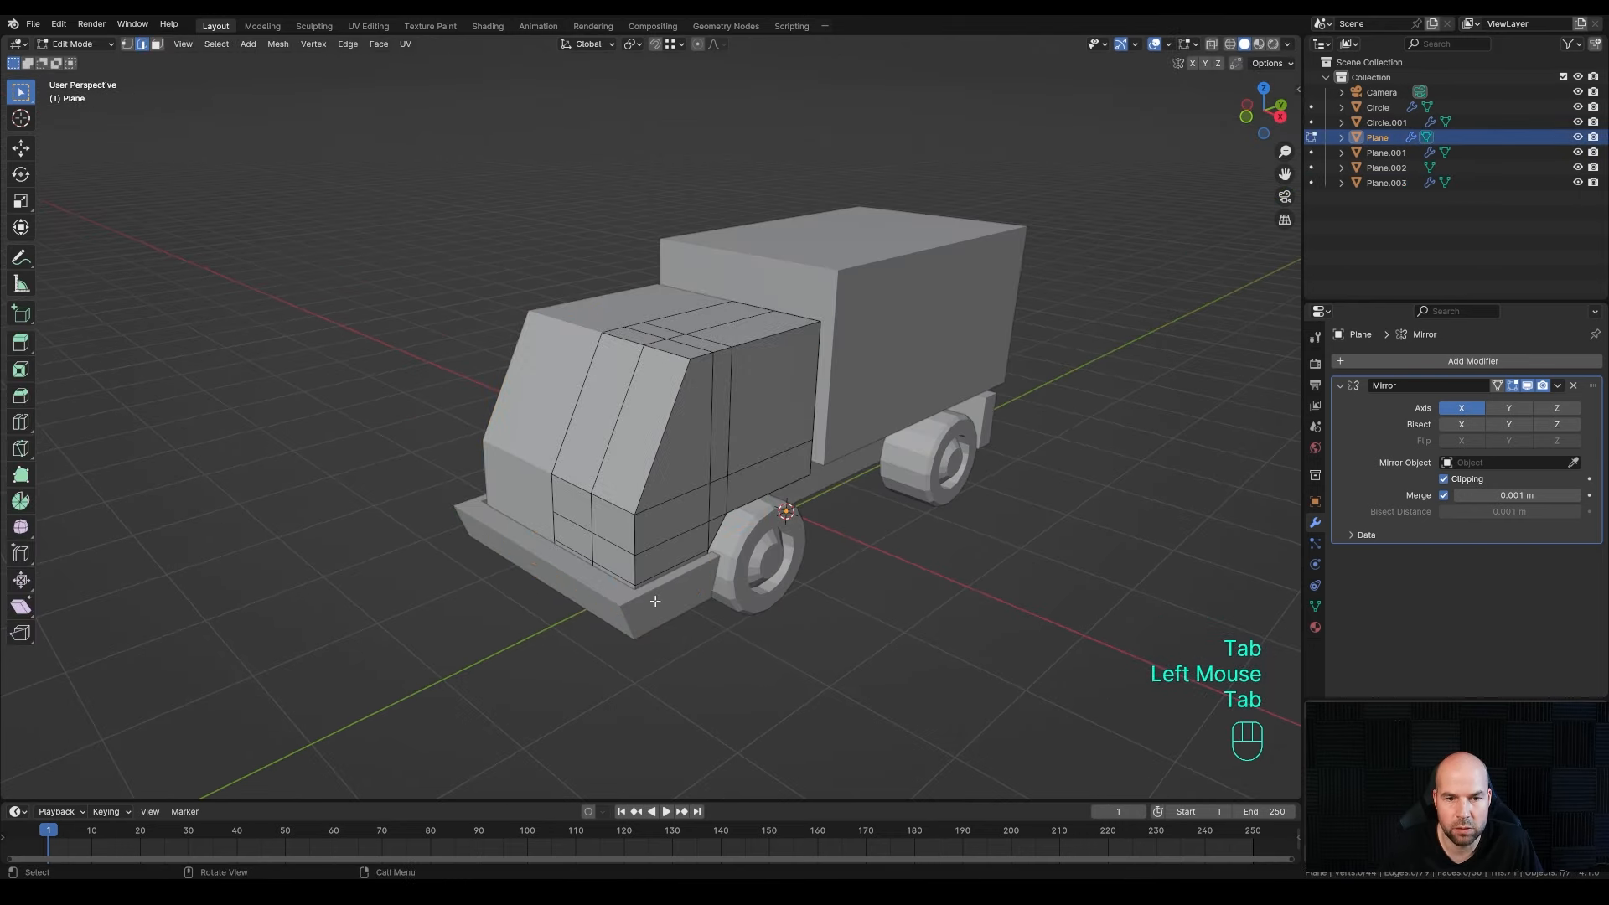
pyautogui.click(617, 561)
pyautogui.press('3')
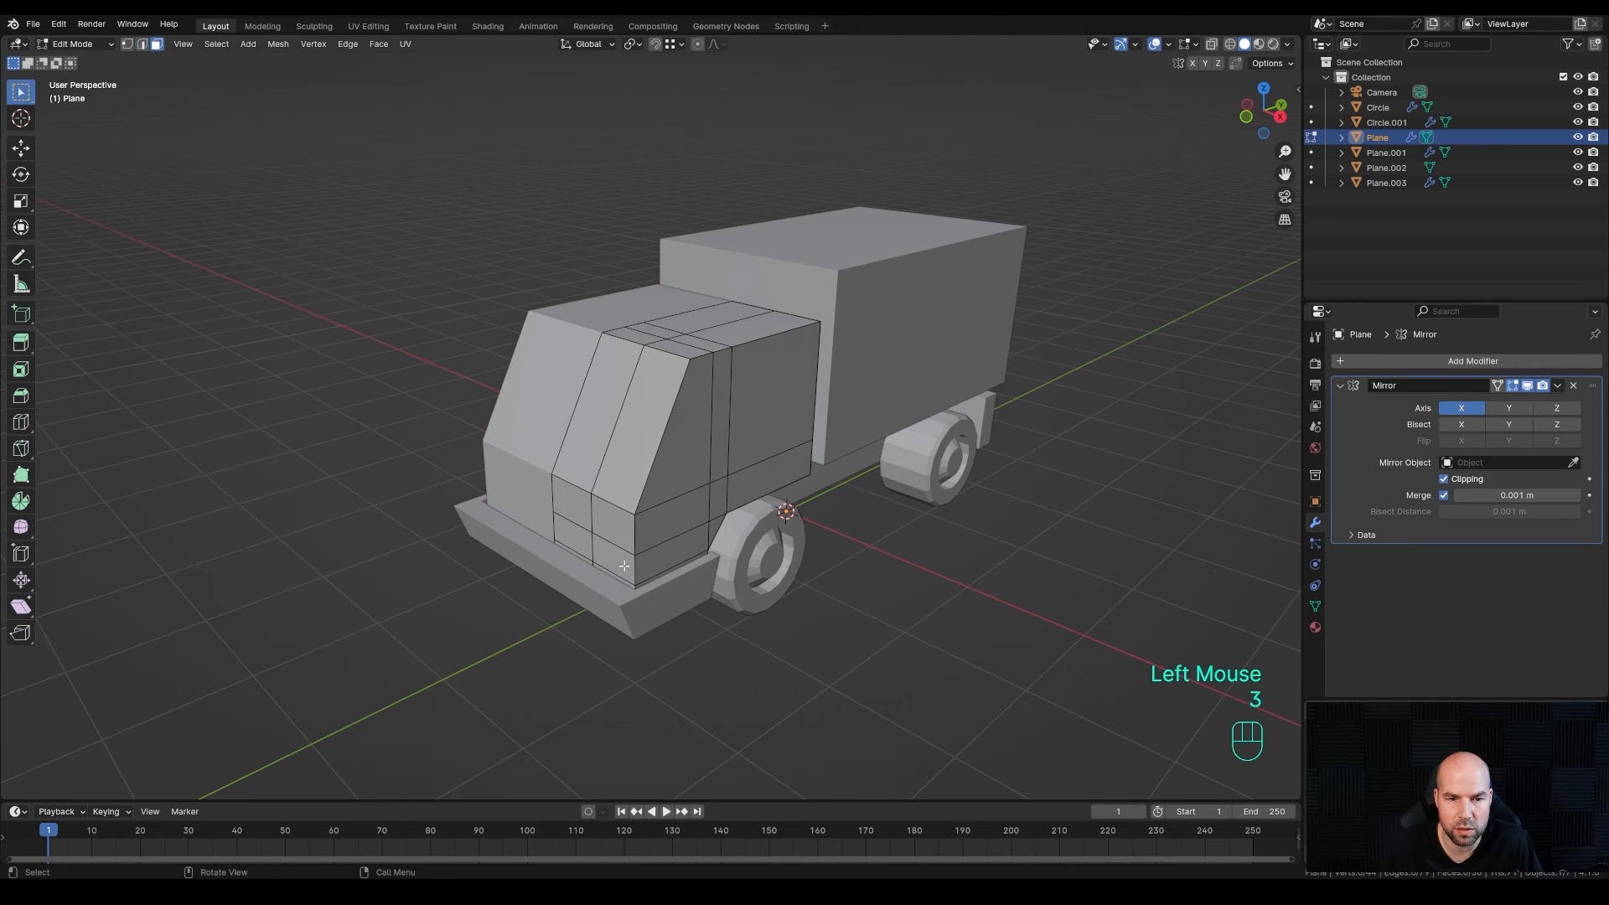
pyautogui.click(622, 567)
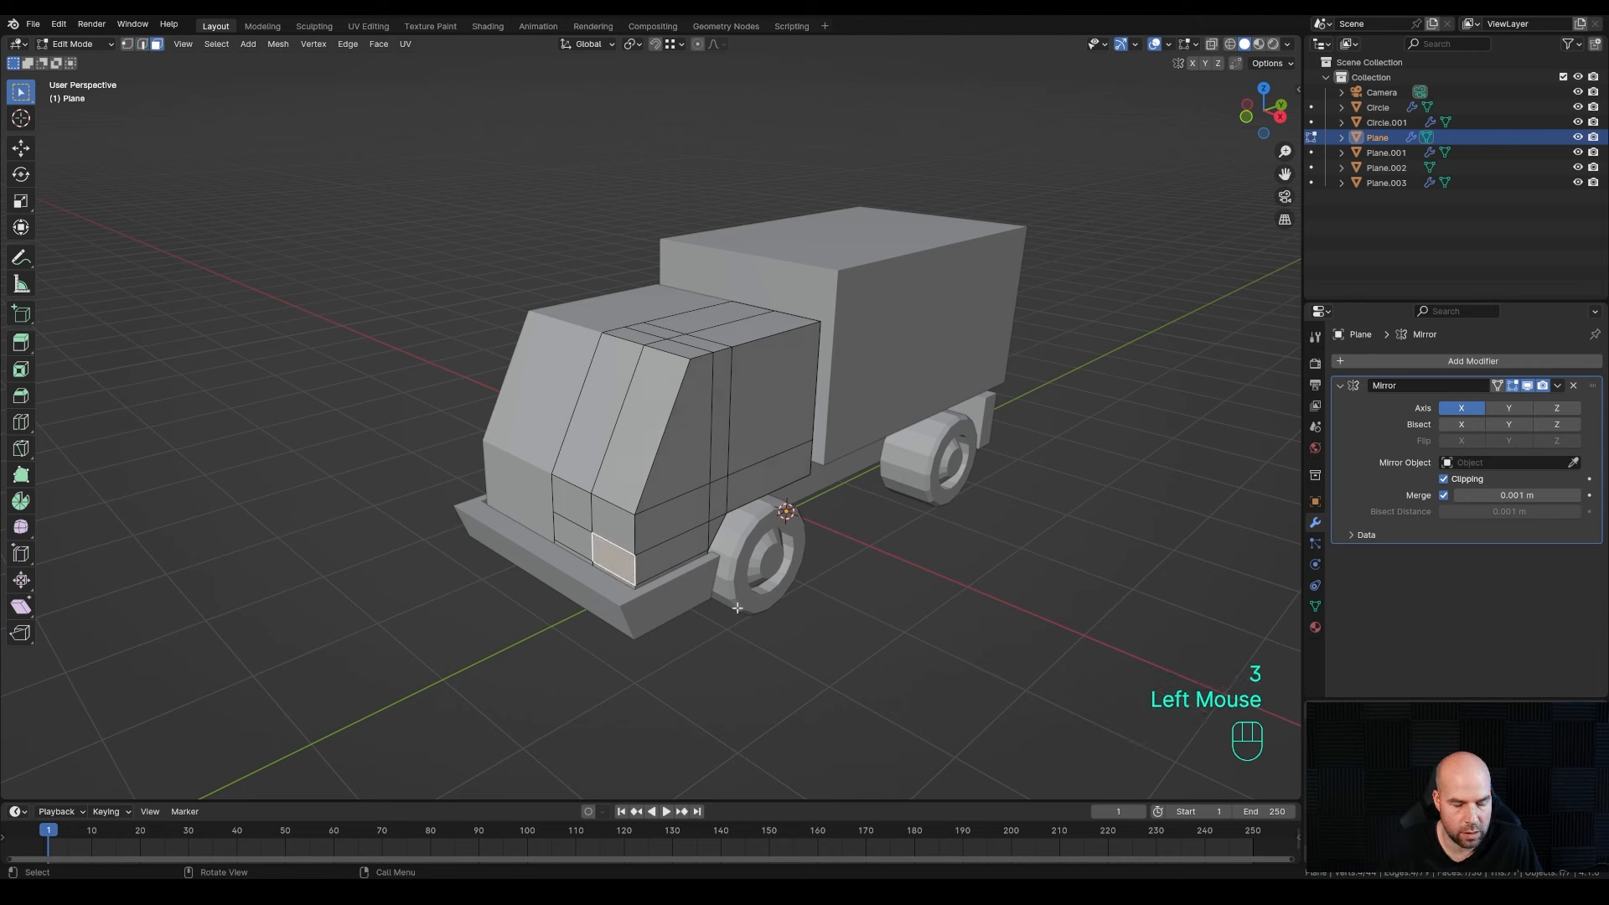
pyautogui.hotkey('shift', 'd')
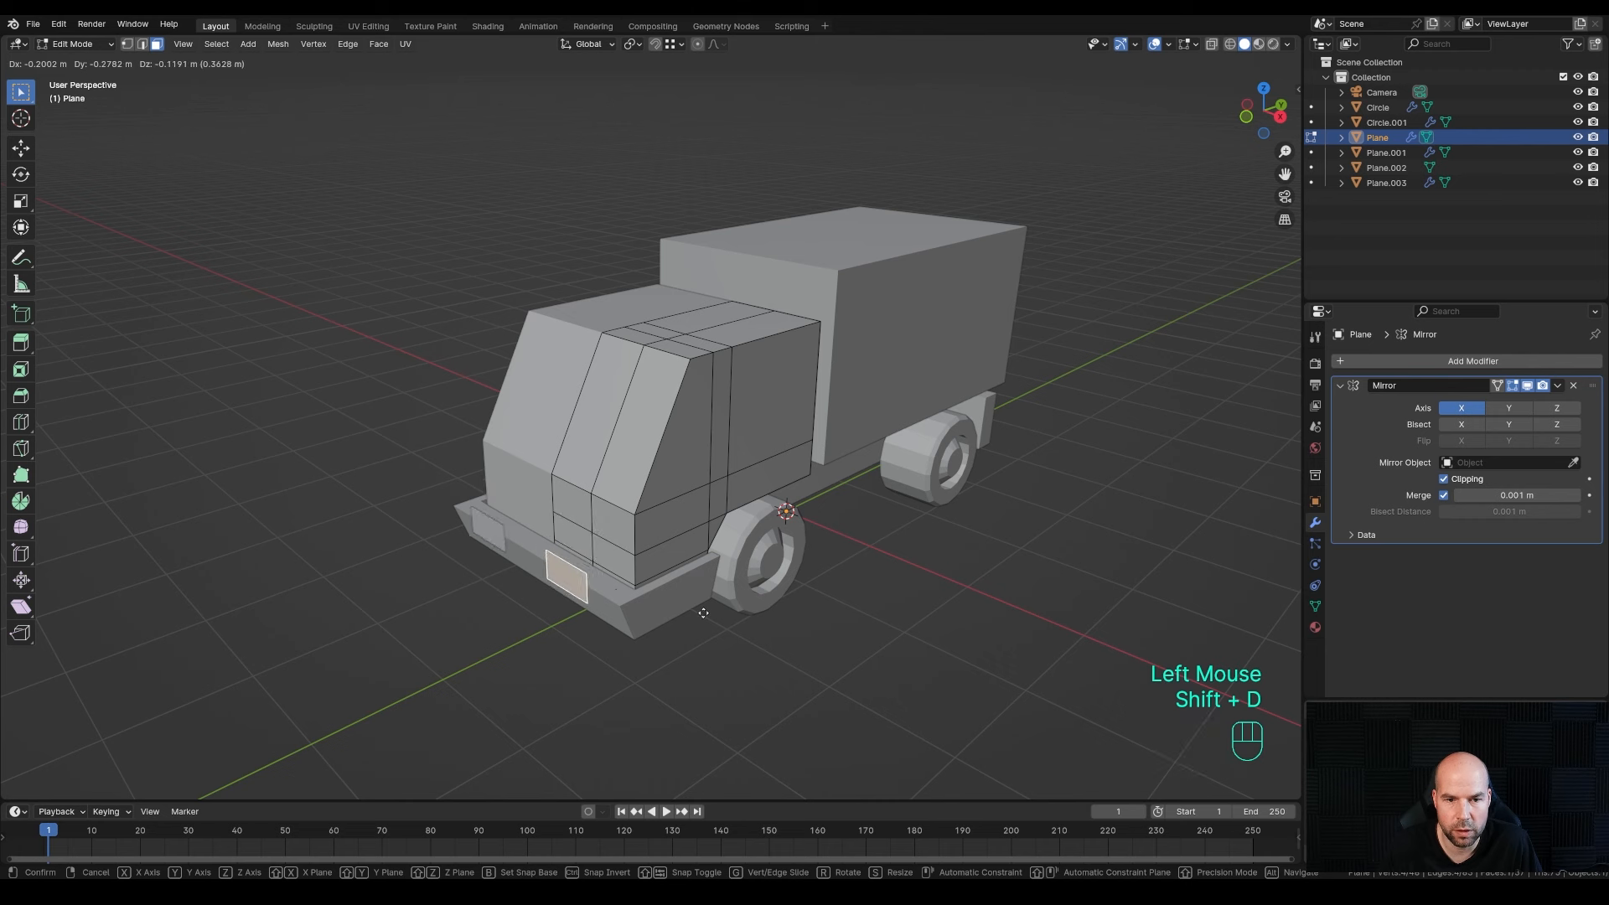
pyautogui.rightClick(728, 605)
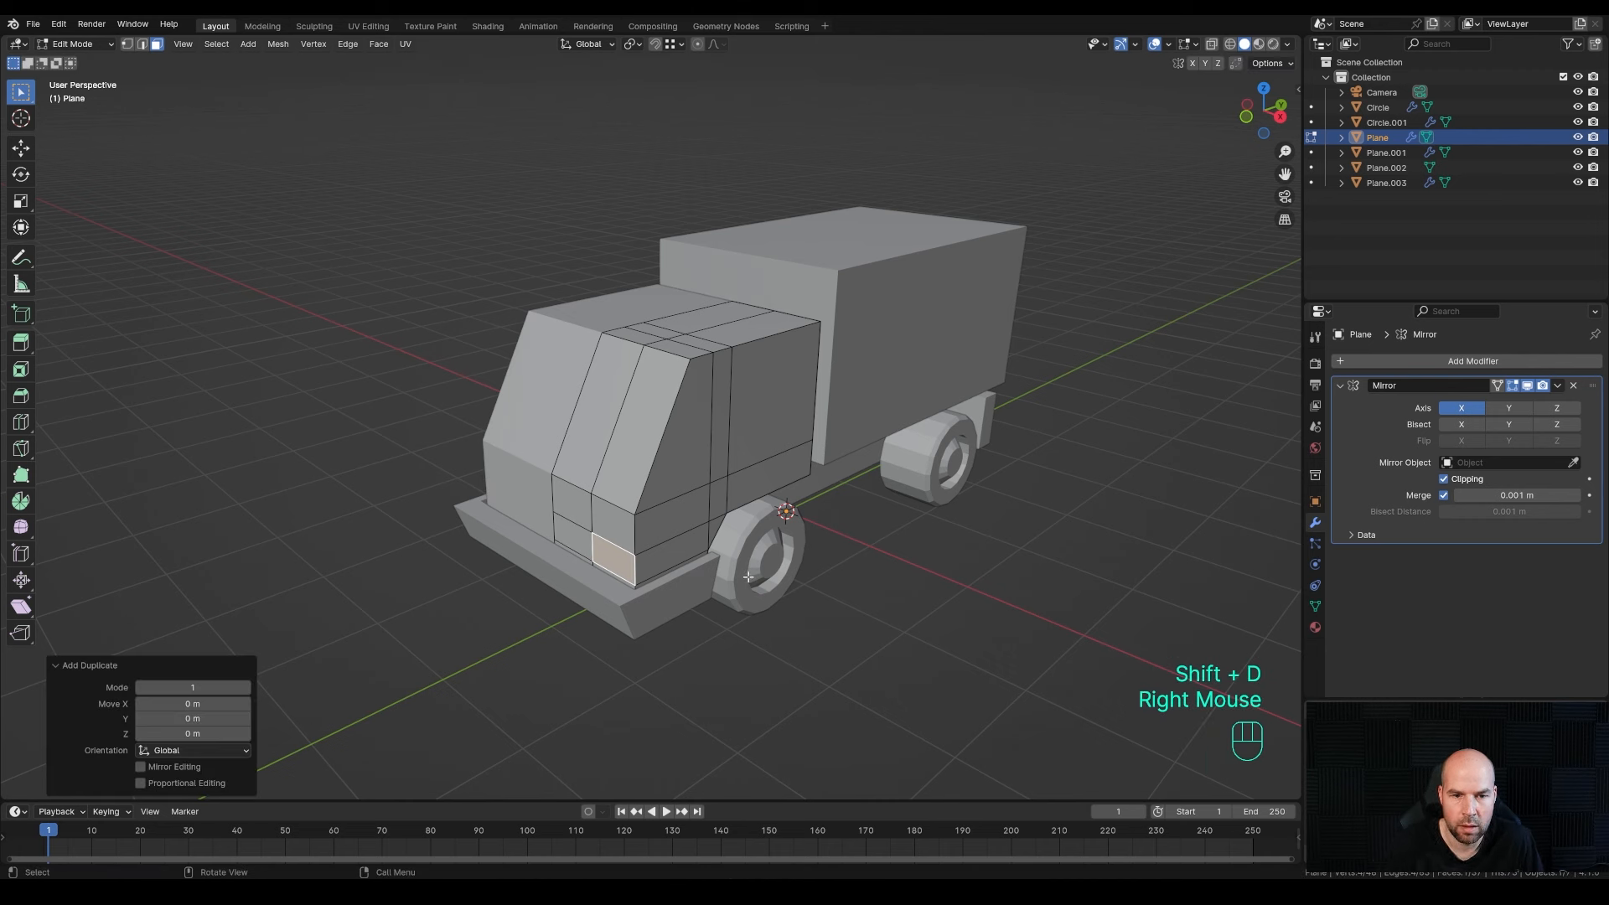
pyautogui.press('p')
pyautogui.press('Tab')
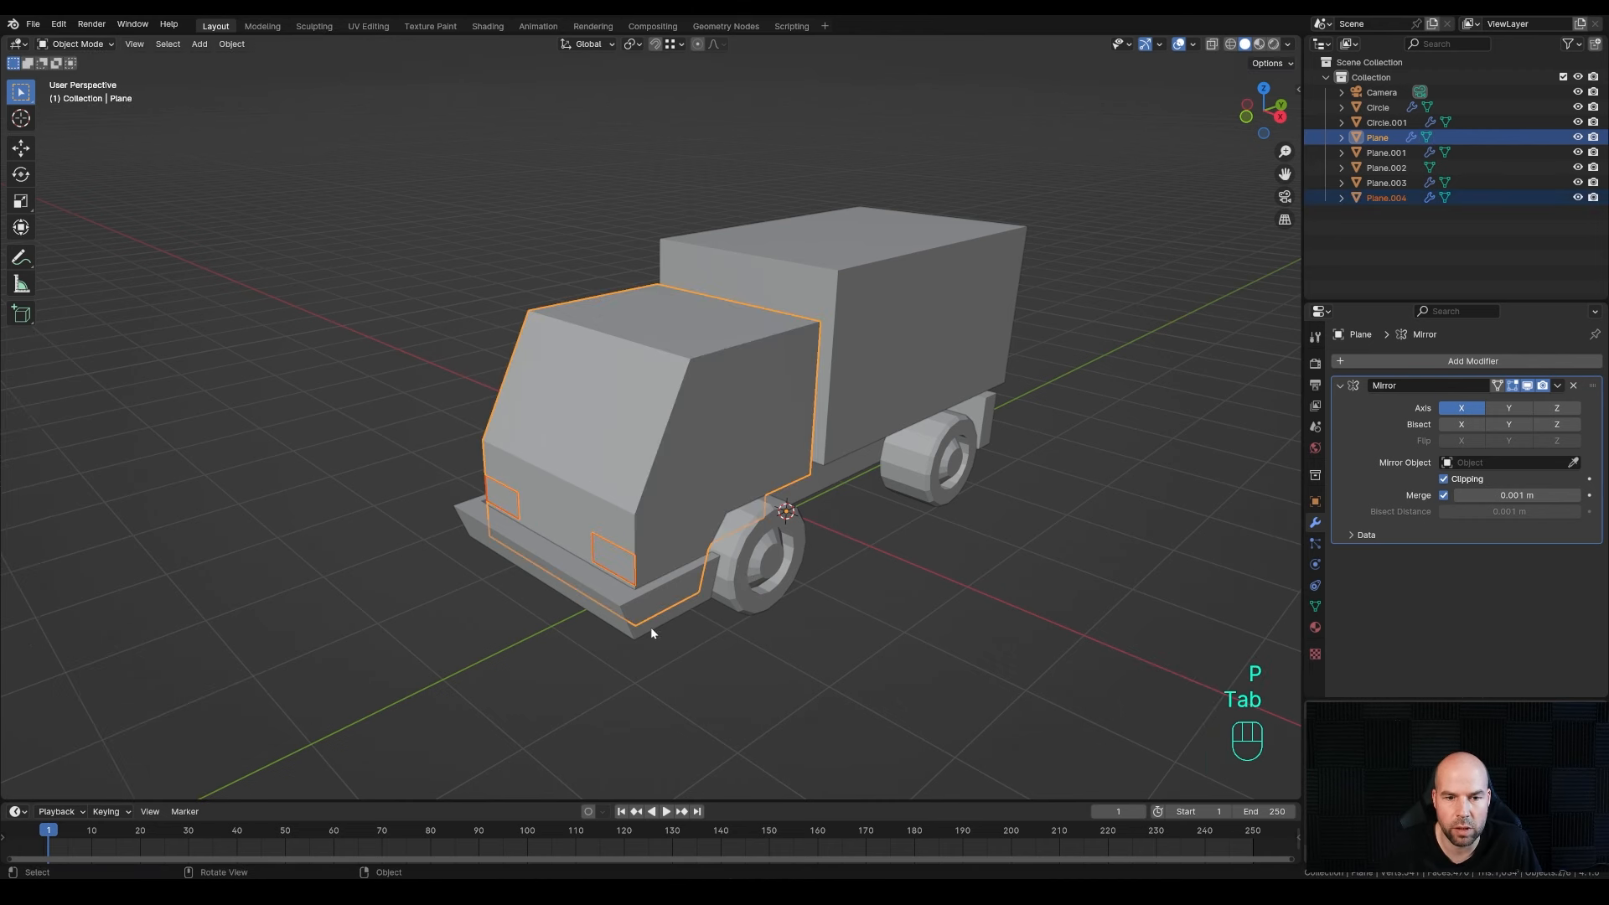
# - Extrude the headlight's outer side edge back about 0.21 m along the cab's side to form a wraparound corner
pyautogui.click(630, 580)
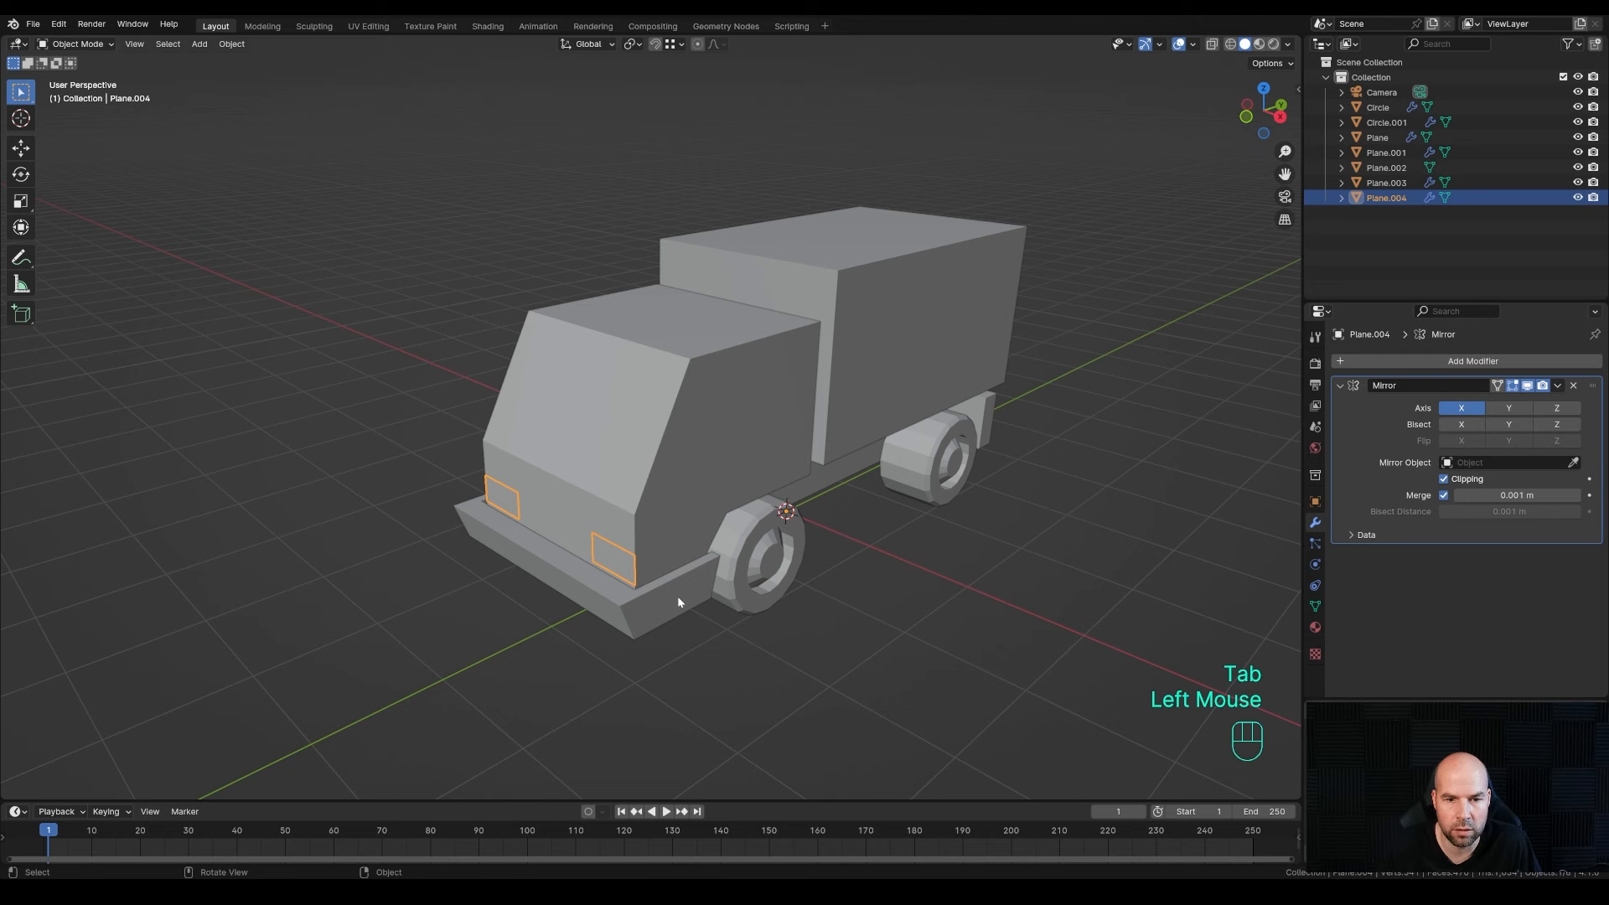
pyautogui.press('Tab')
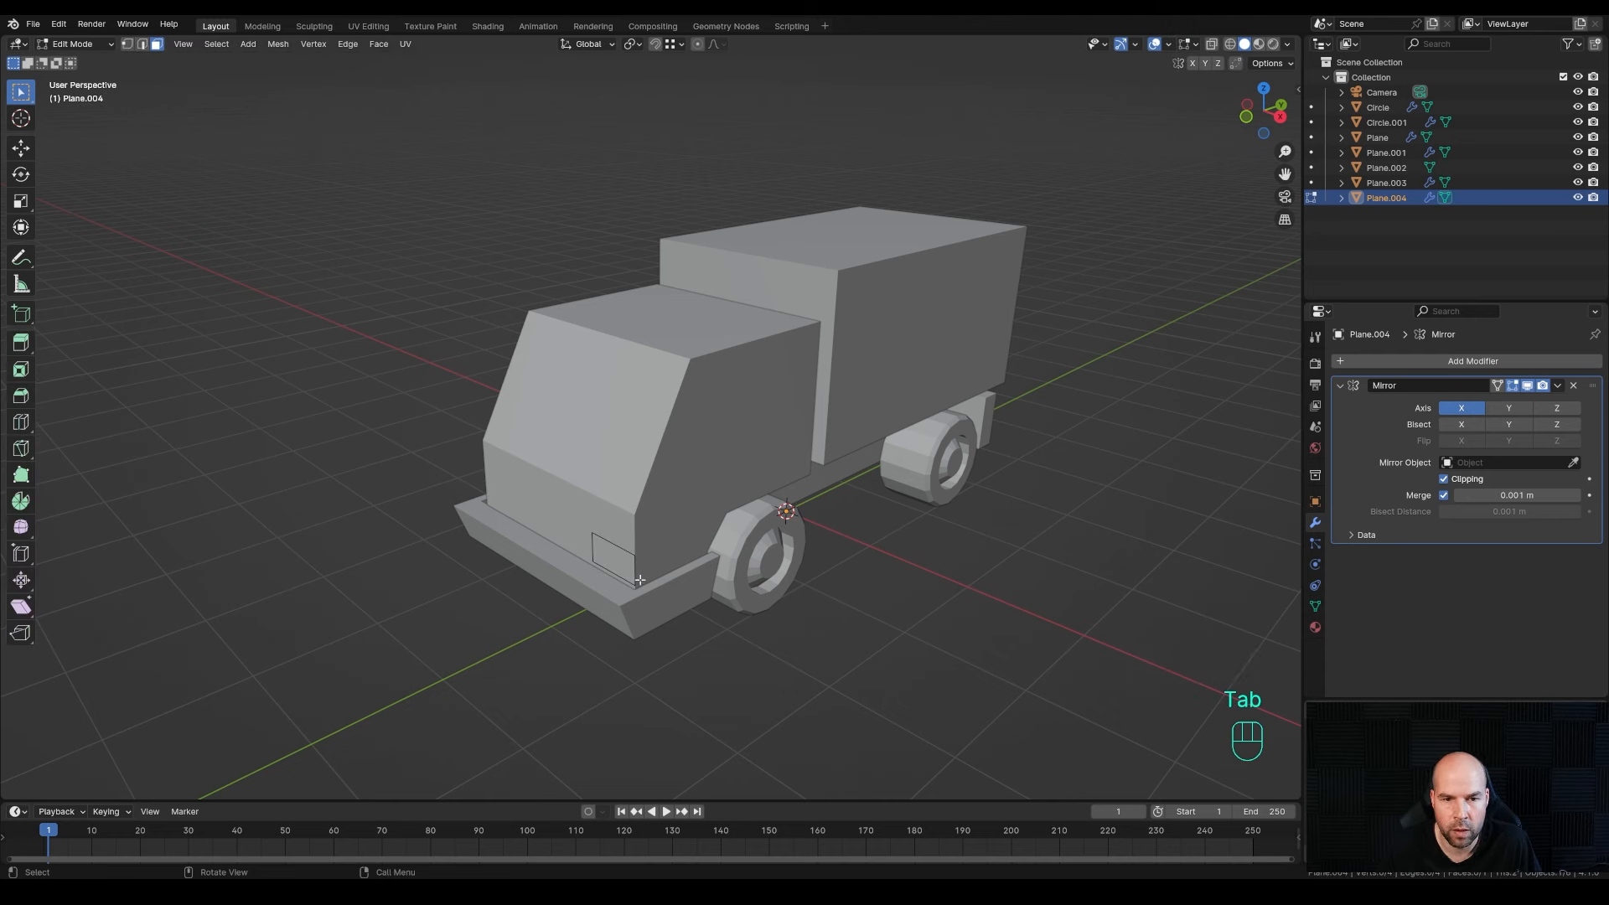
pyautogui.press('a')
pyautogui.press('Escape')
pyautogui.press('e')
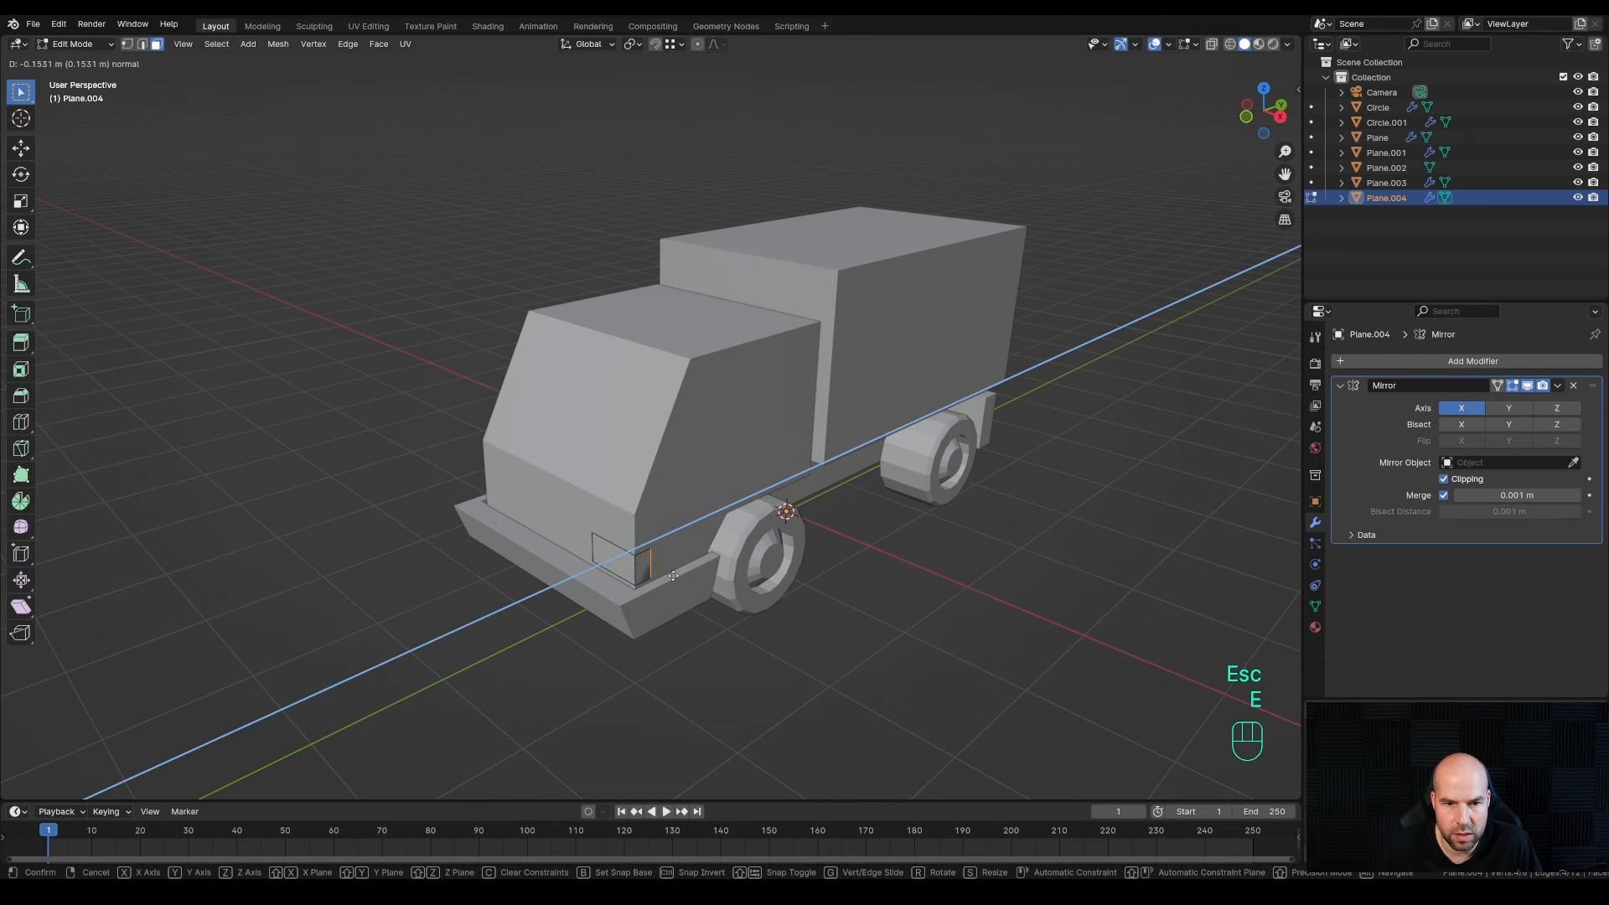
pyautogui.click(681, 575)
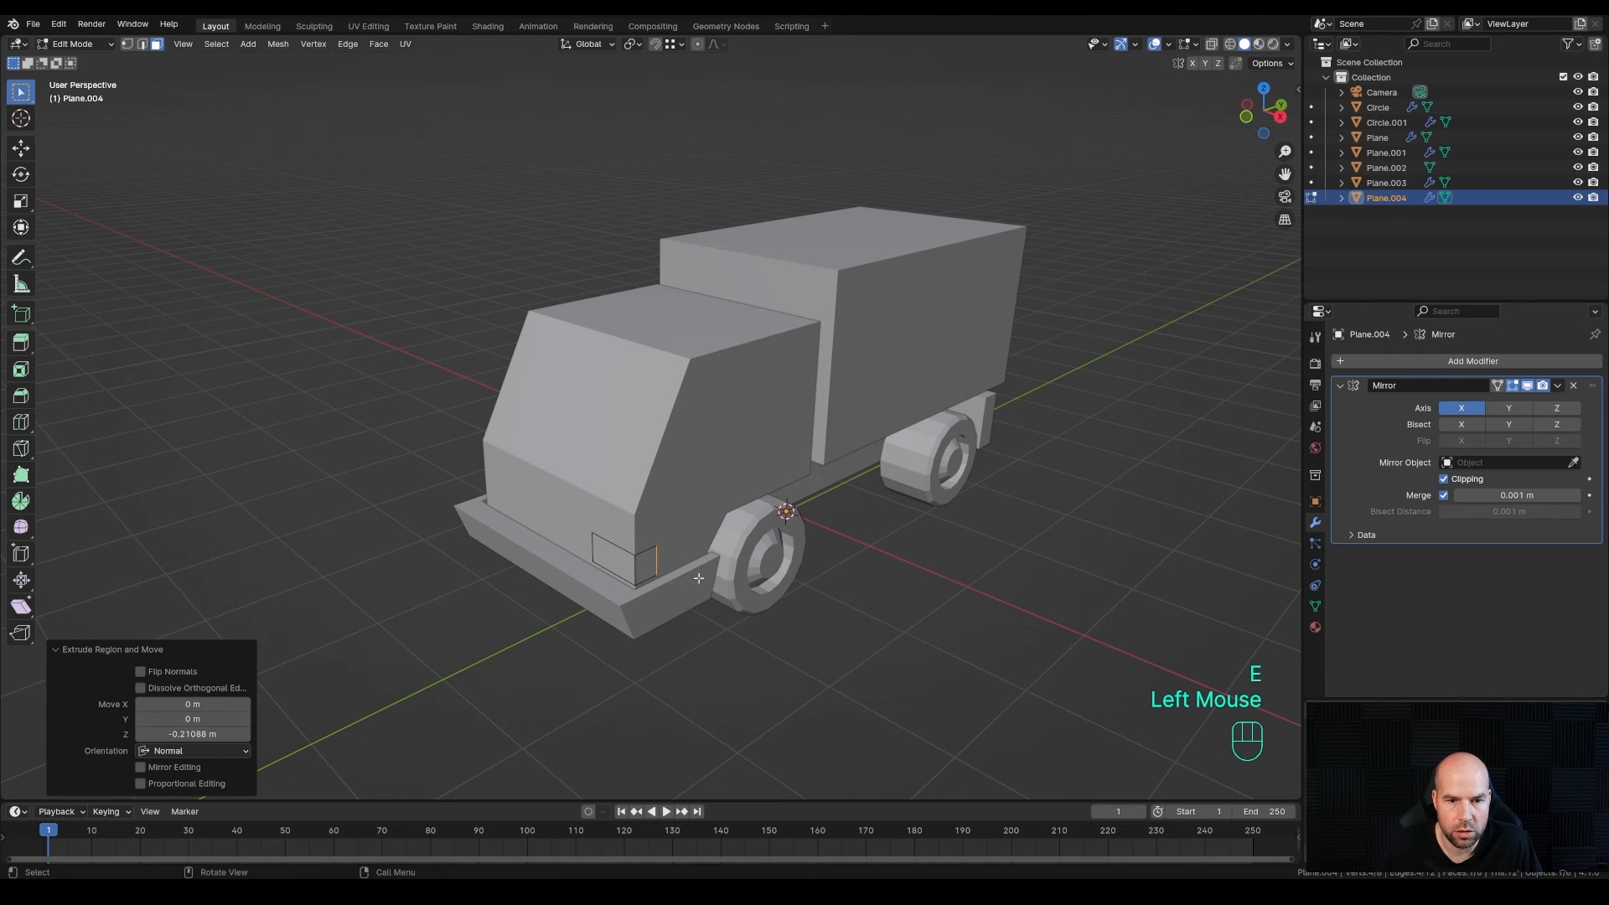
# - Move the whole headlight about 0.046 m outward in X and 0.049 m forward in Y, keeping its height locked
pyautogui.press('a')
pyautogui.press('g')
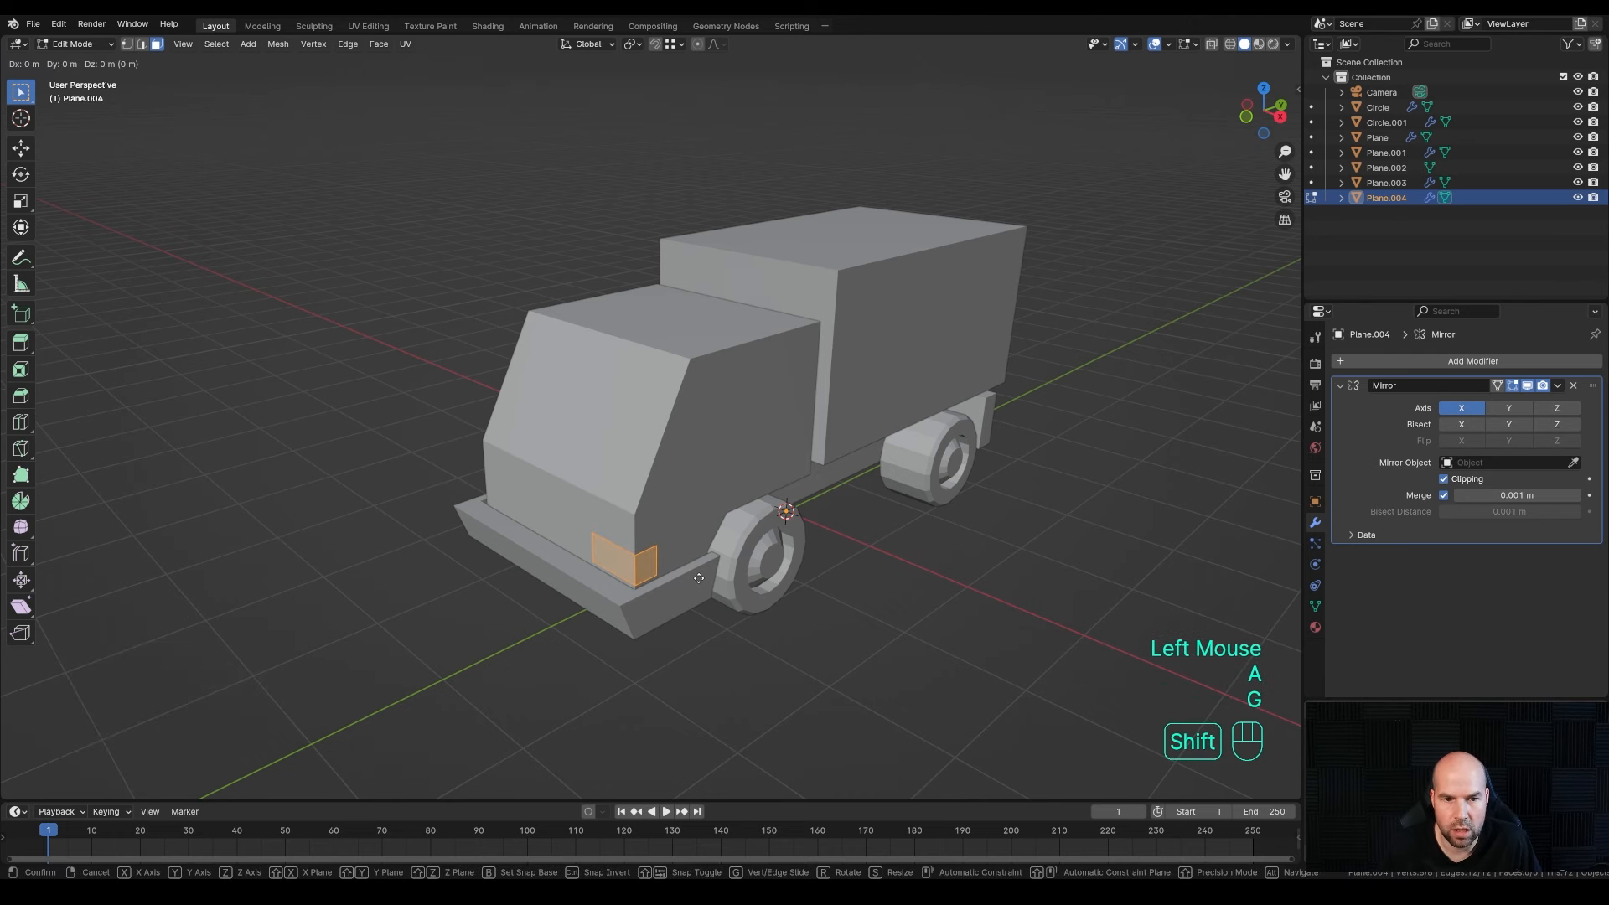
pyautogui.hotkey('shift', 'z')
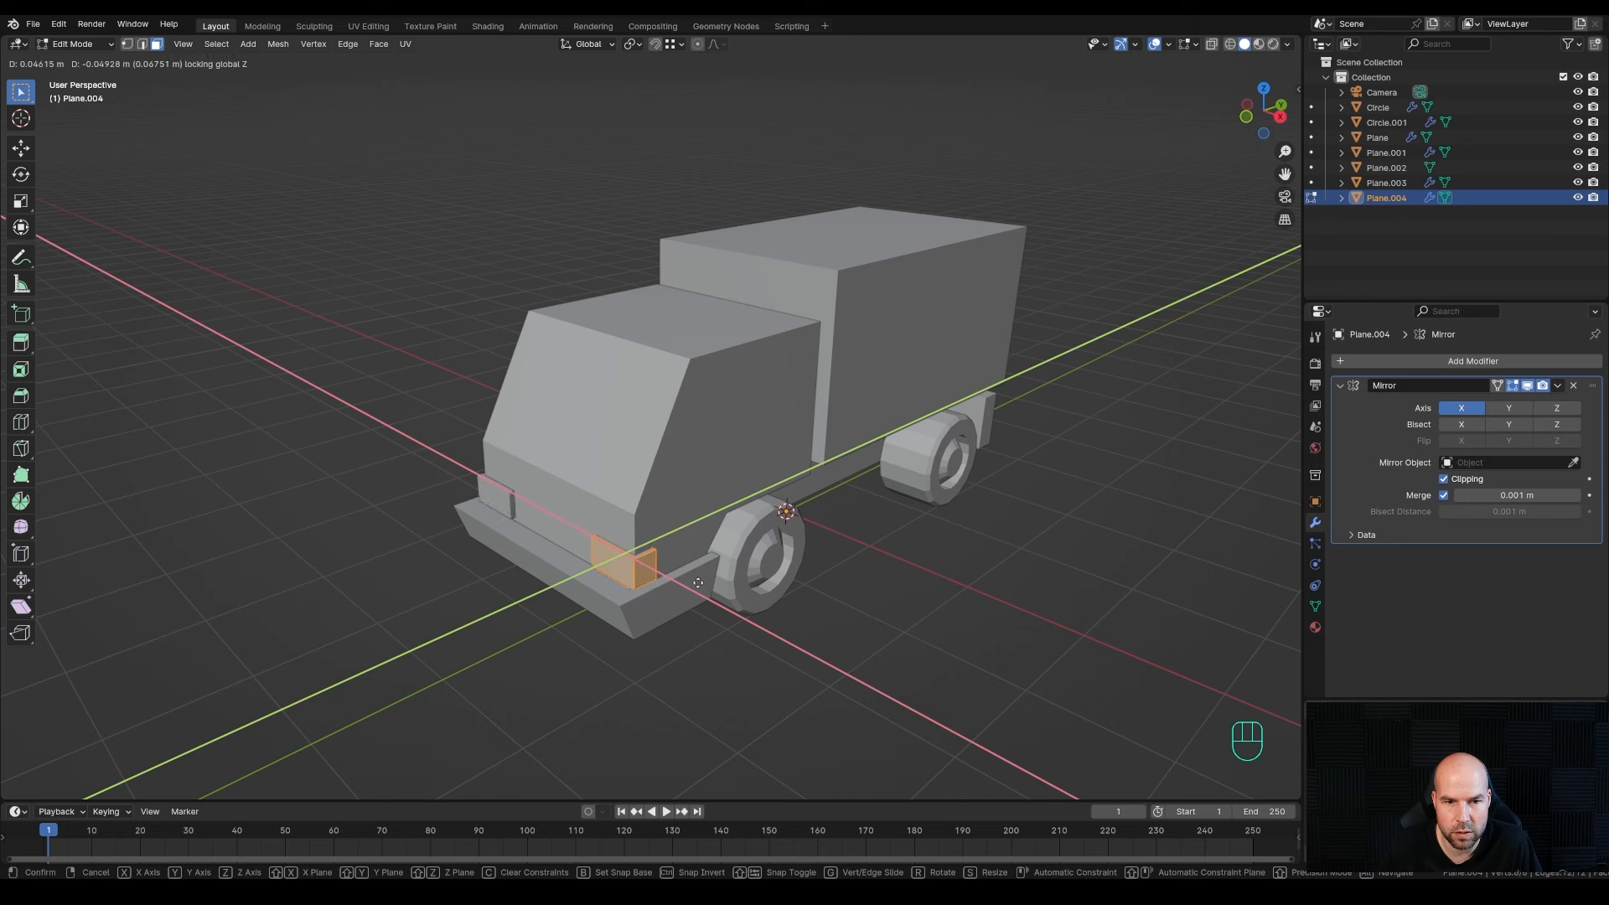
pyautogui.click(698, 582)
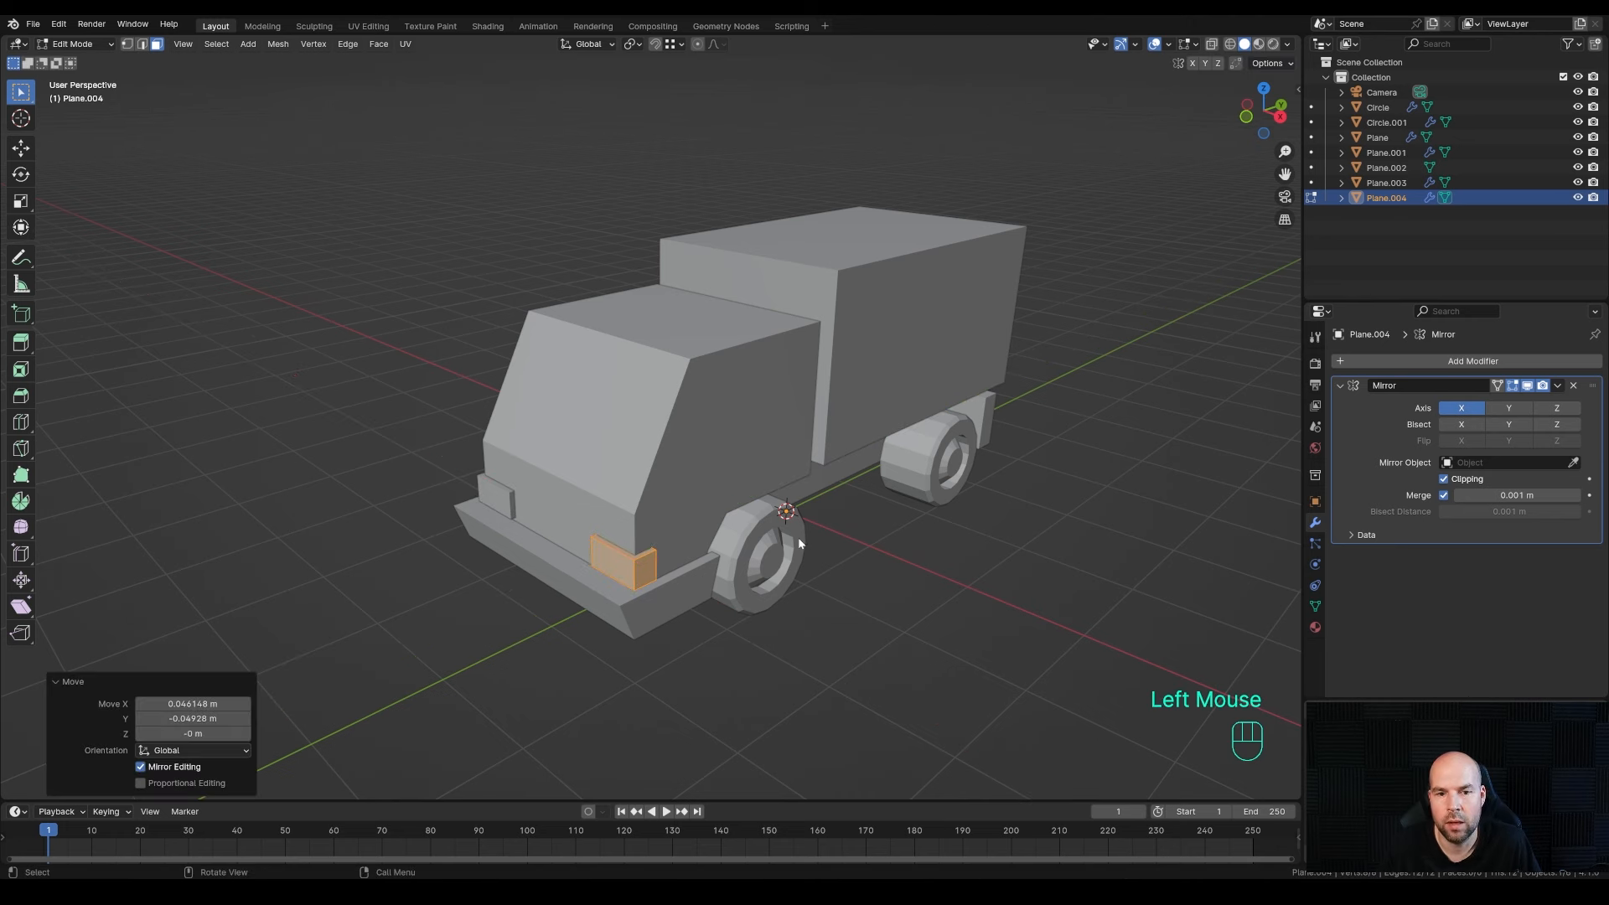
pyautogui.press('Tab')
# - Add two horizontal loop cuts around the cab's window band, one near its lower edge and one just below the roof
pyautogui.click(727, 407)
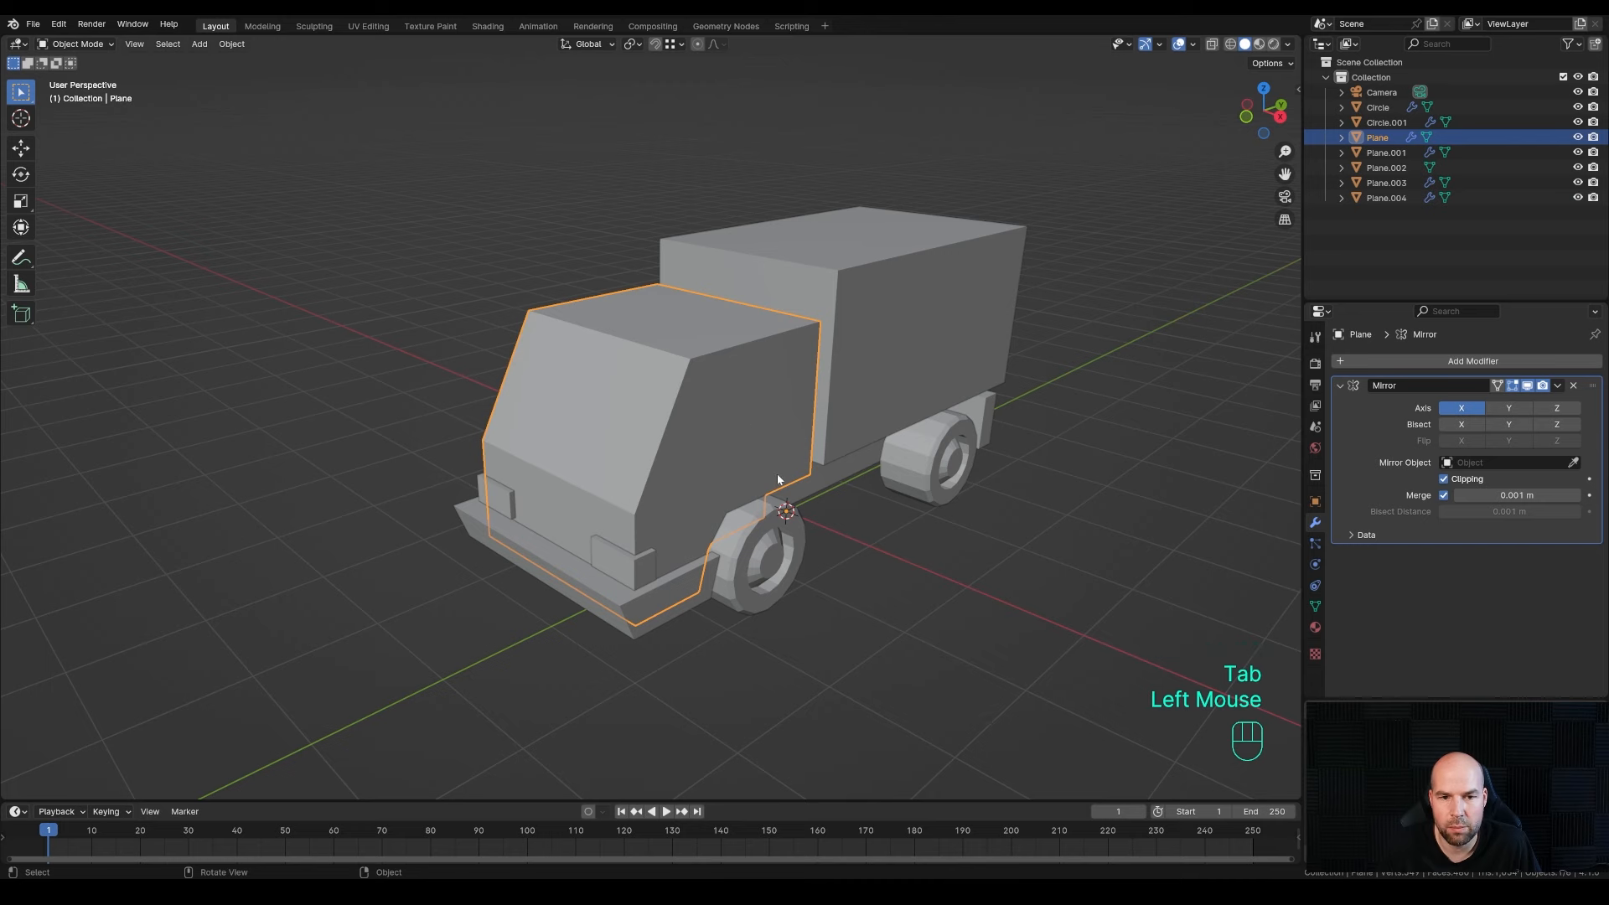
pyautogui.press('Tab')
pyautogui.moveTo(718, 464); pyautogui.dragTo(681, 437, button='middle')
pyautogui.hotkey('ctrl', 'r')
pyautogui.moveTo(680, 437); pyautogui.dragTo(669, 482)
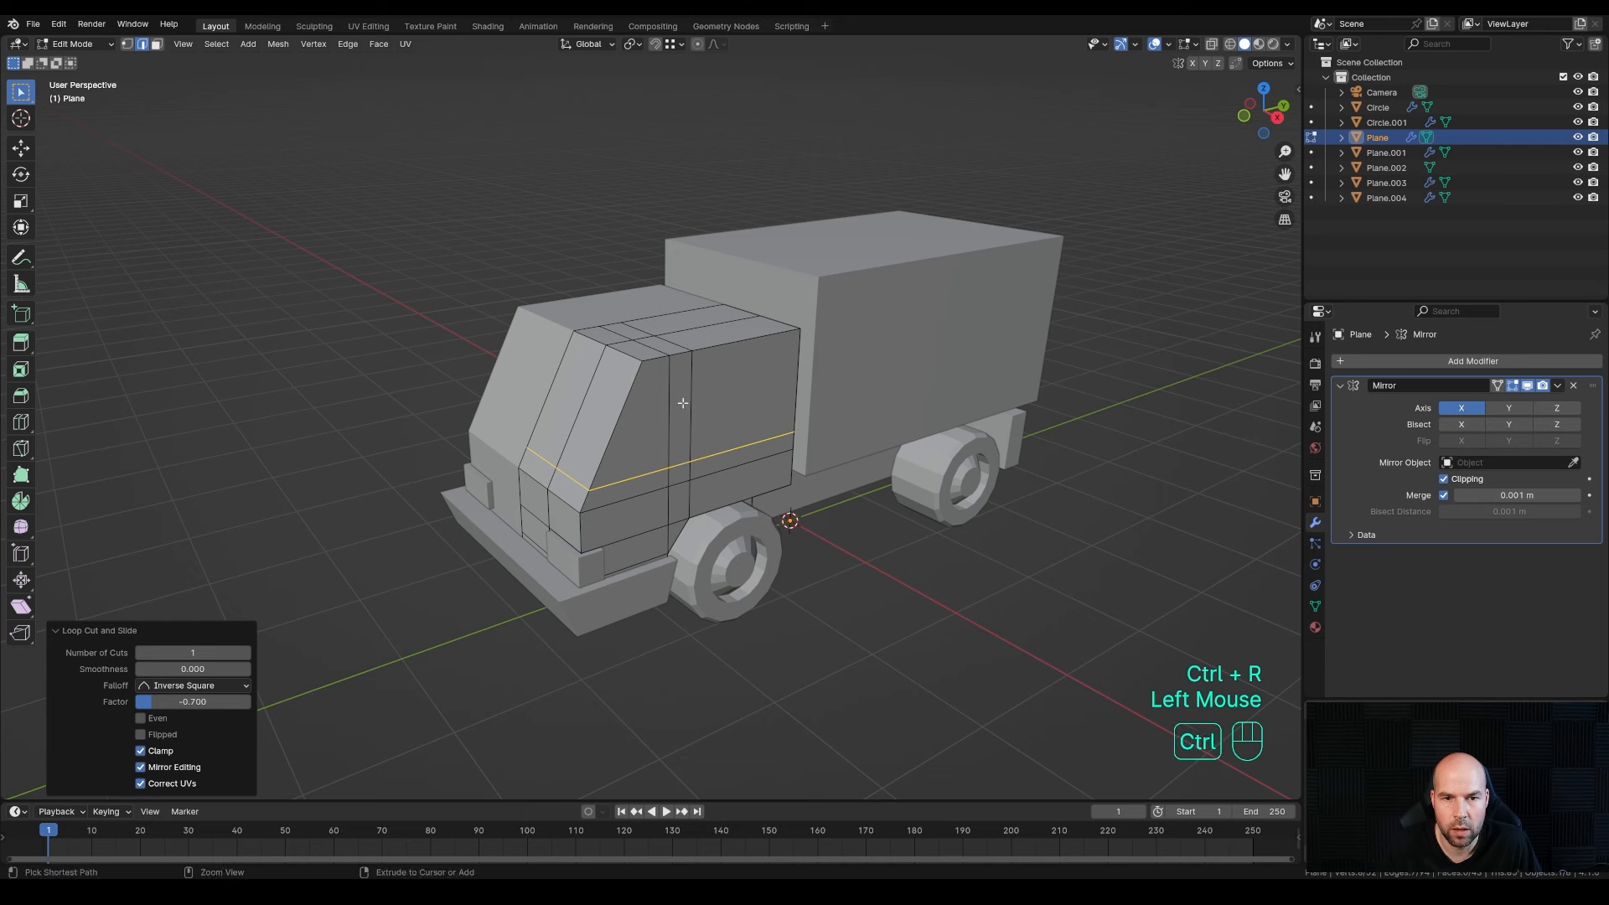
pyautogui.hotkey('ctrl', 'r')
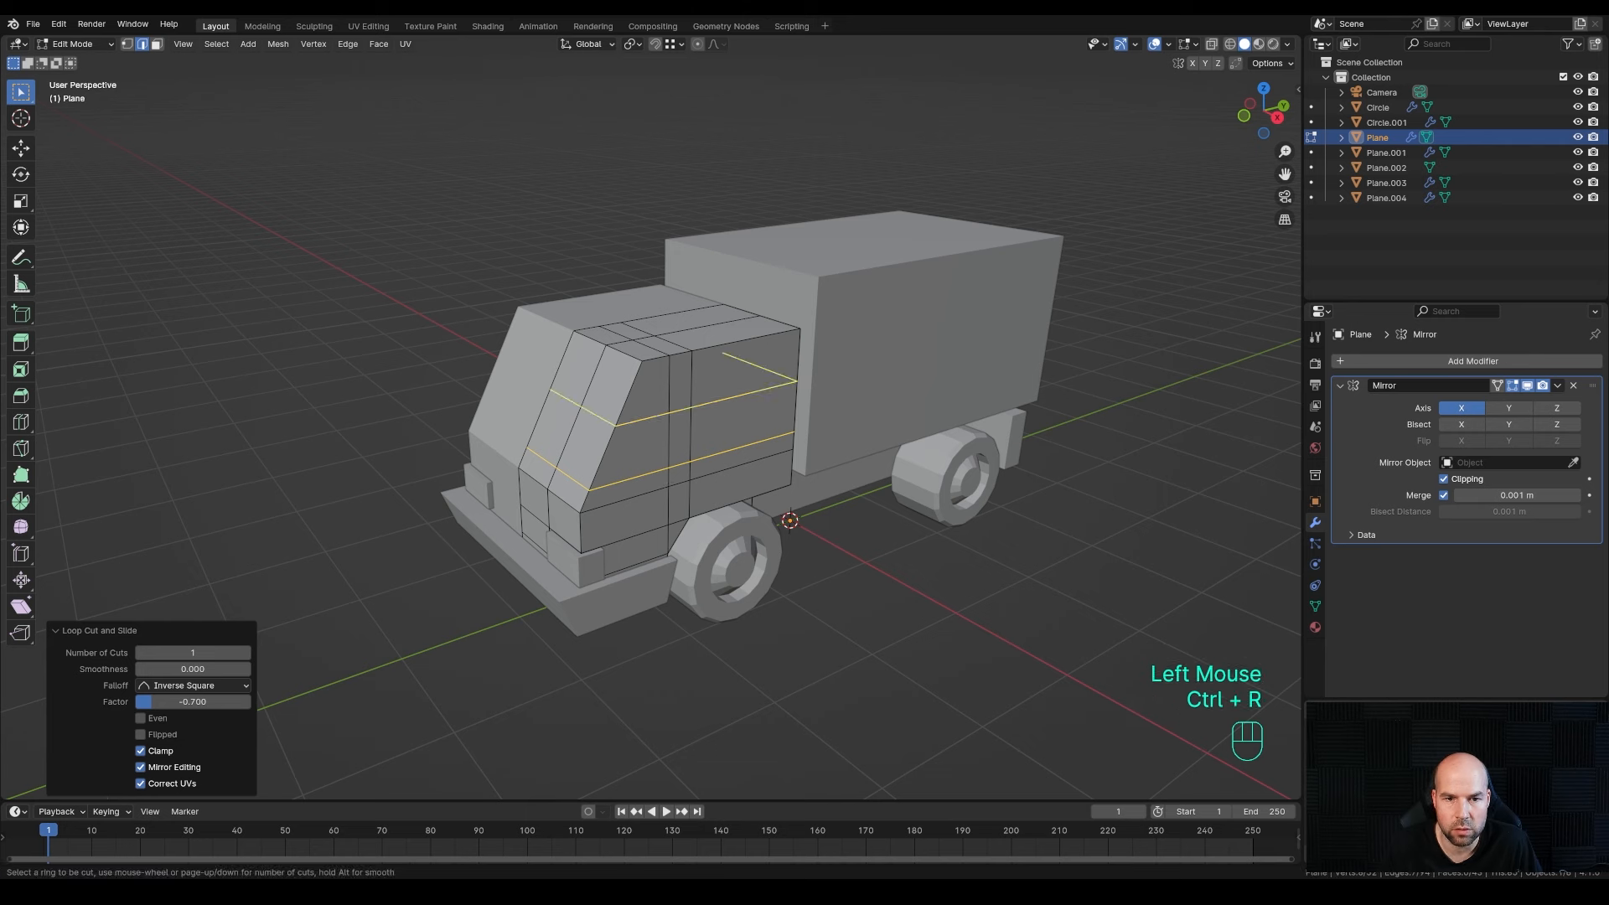
pyautogui.moveTo(665, 429); pyautogui.dragTo(670, 392)
pyautogui.click(670, 392)
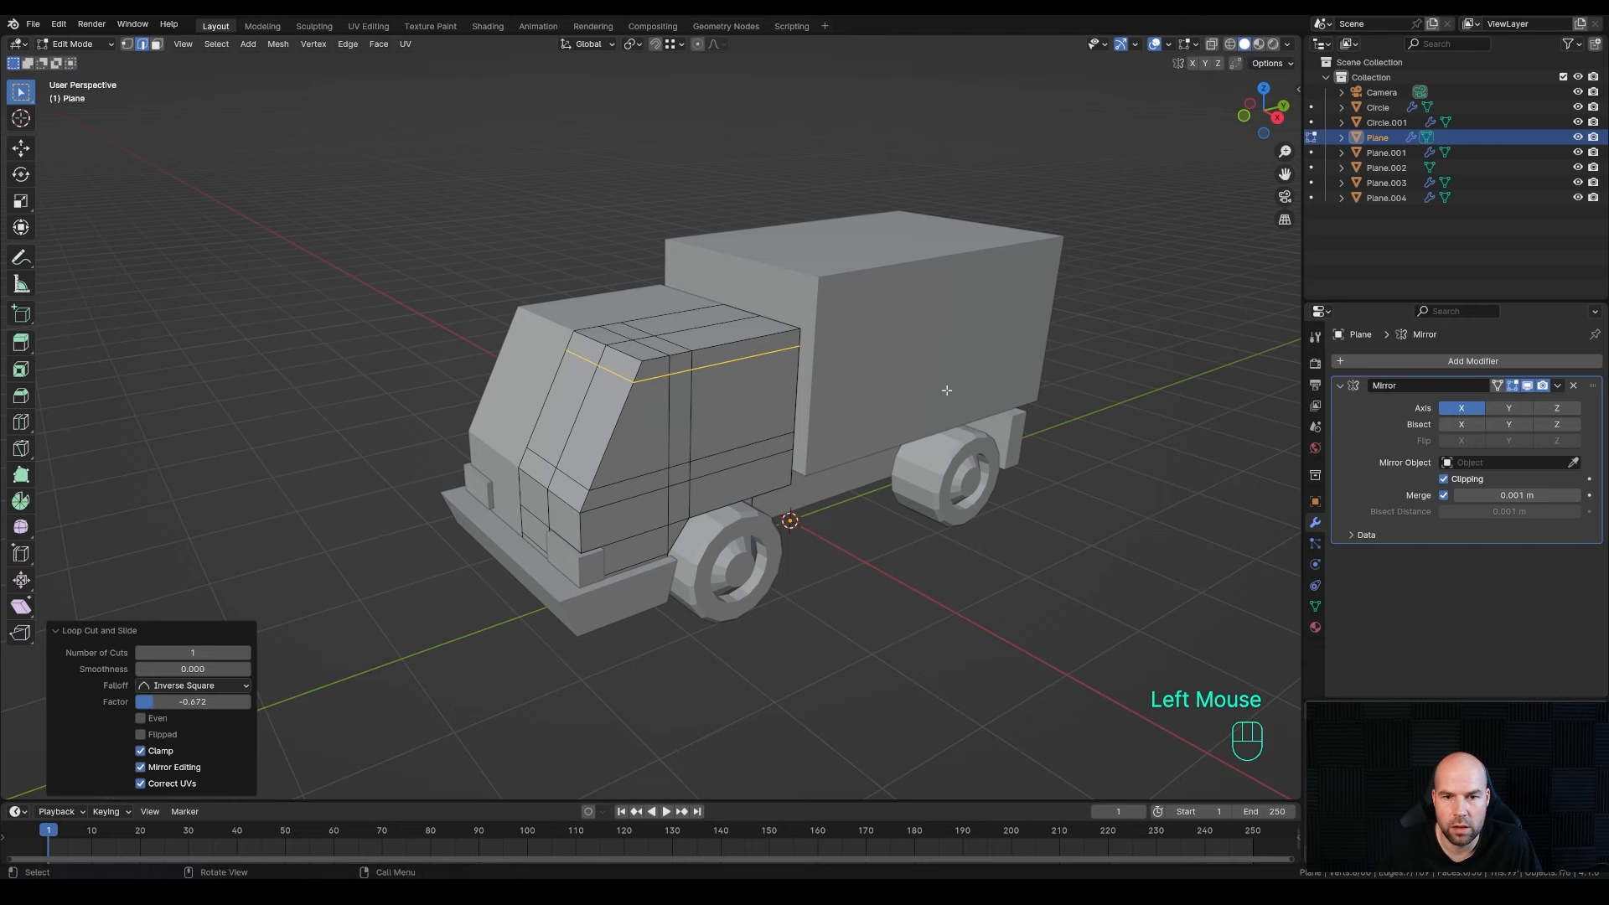
# - Add a vertical loop cut near the cab's rear edge, slid to a factor of about -0.53
pyautogui.moveTo(947, 385); pyautogui.dragTo(851, 416, button='middle')
pyautogui.hotkey('ctrl', 'r')
pyautogui.moveTo(616, 309); pyautogui.dragTo(654, 317)
pyautogui.click(651, 317)
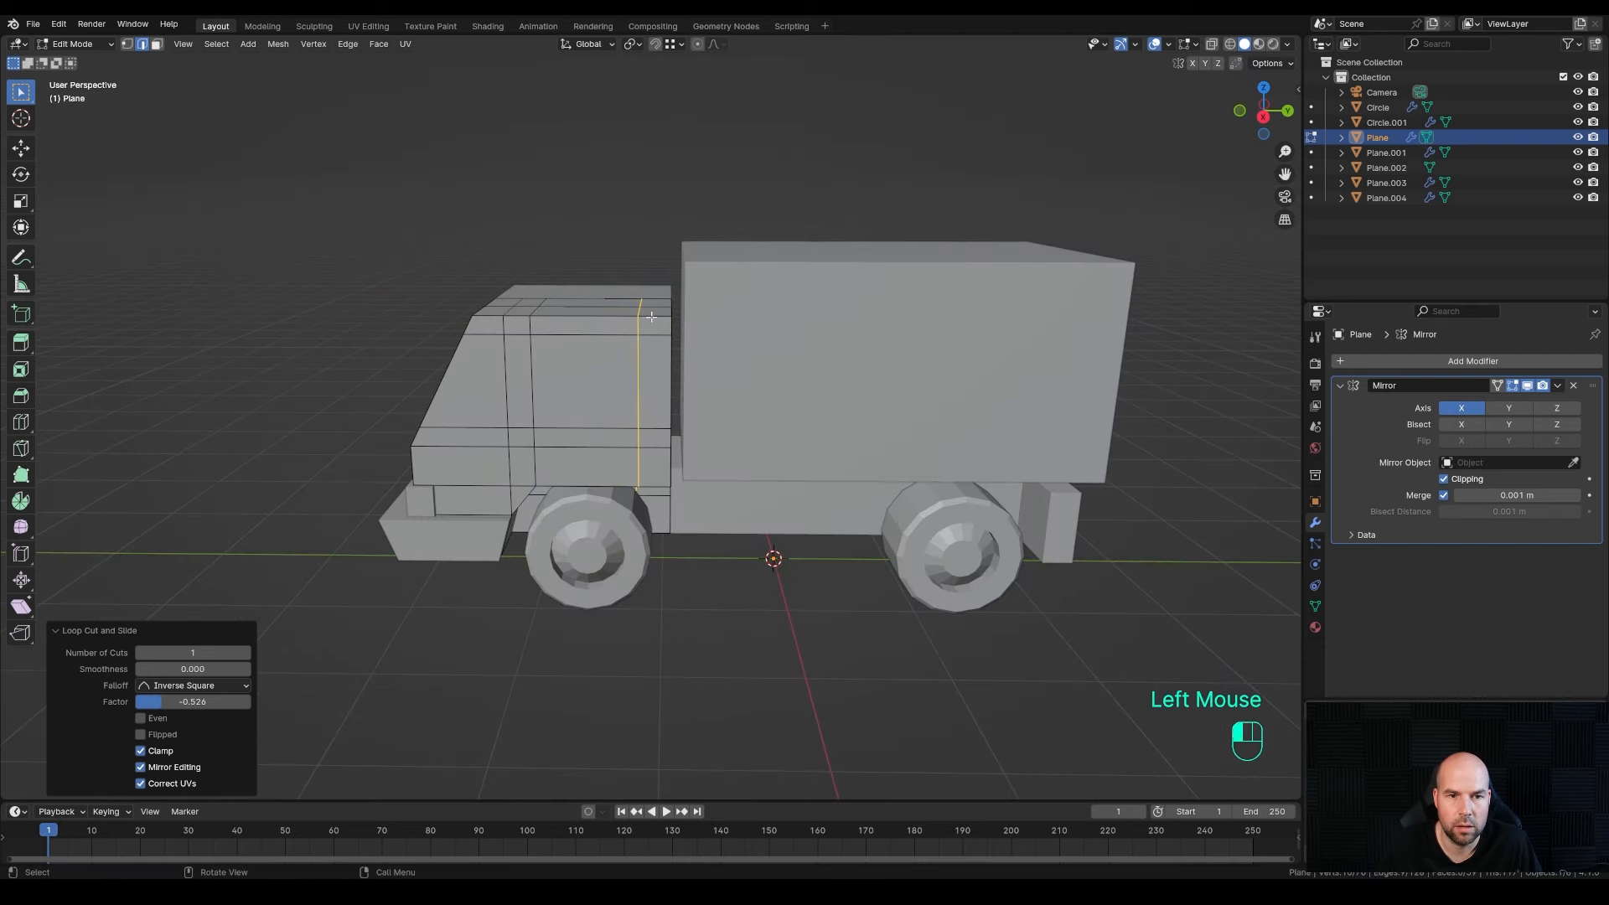
# - Extrude the cab's rear side window face inward about 0.096 m to recess the door window
pyautogui.moveTo(651, 319); pyautogui.dragTo(694, 471, button='middle')
pyautogui.press('3')
pyautogui.click(783, 440)
pyautogui.press('e')
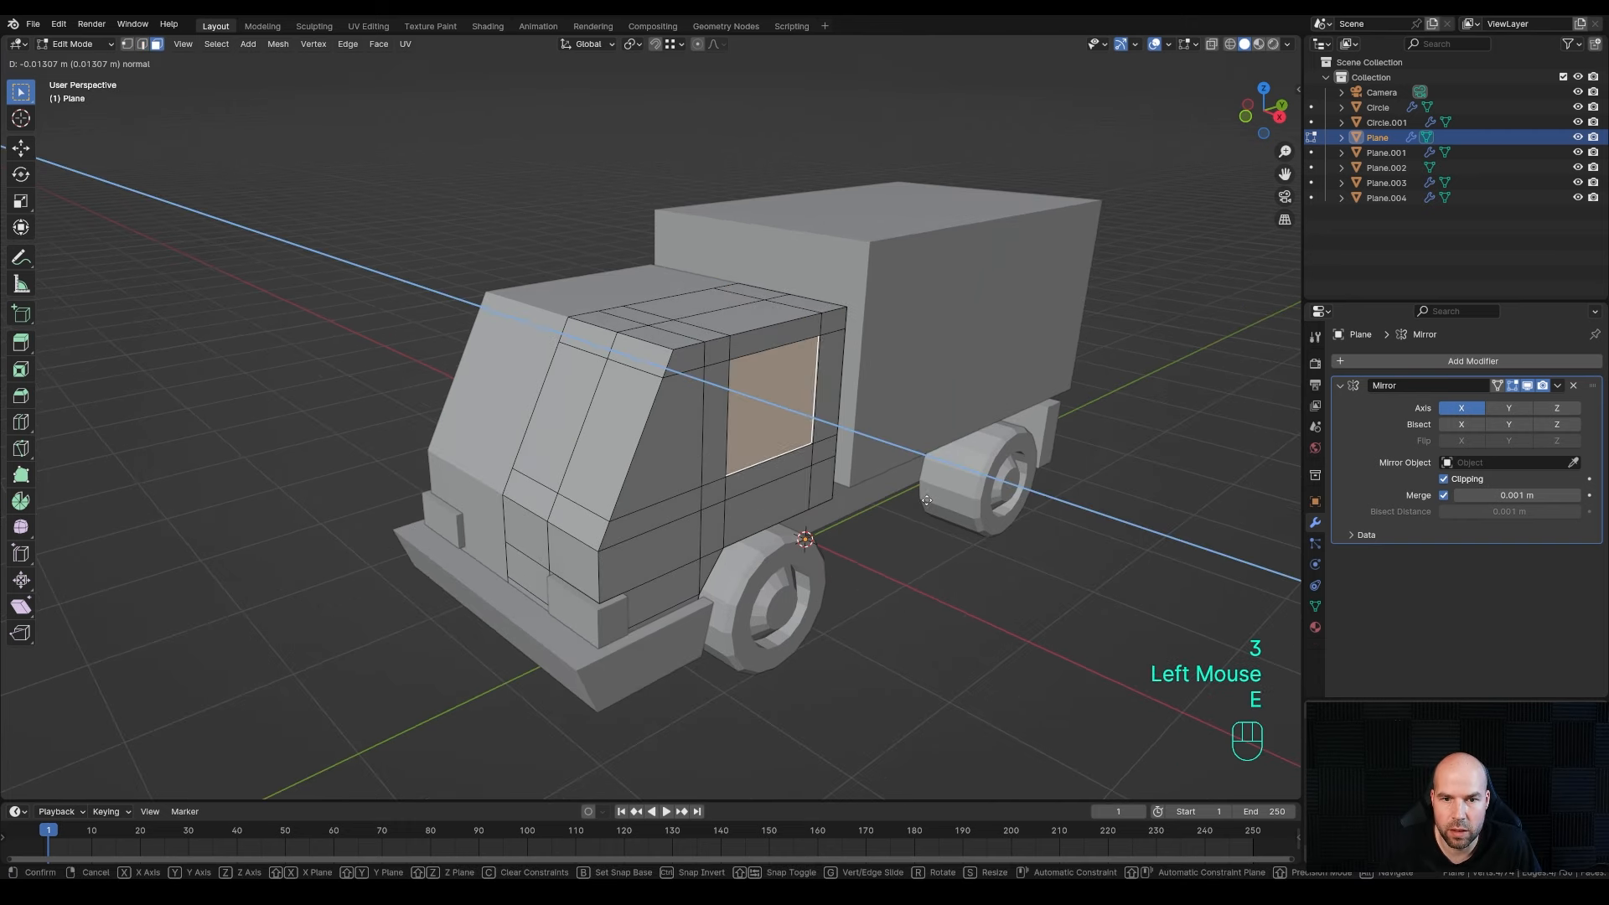
pyautogui.click(919, 496)
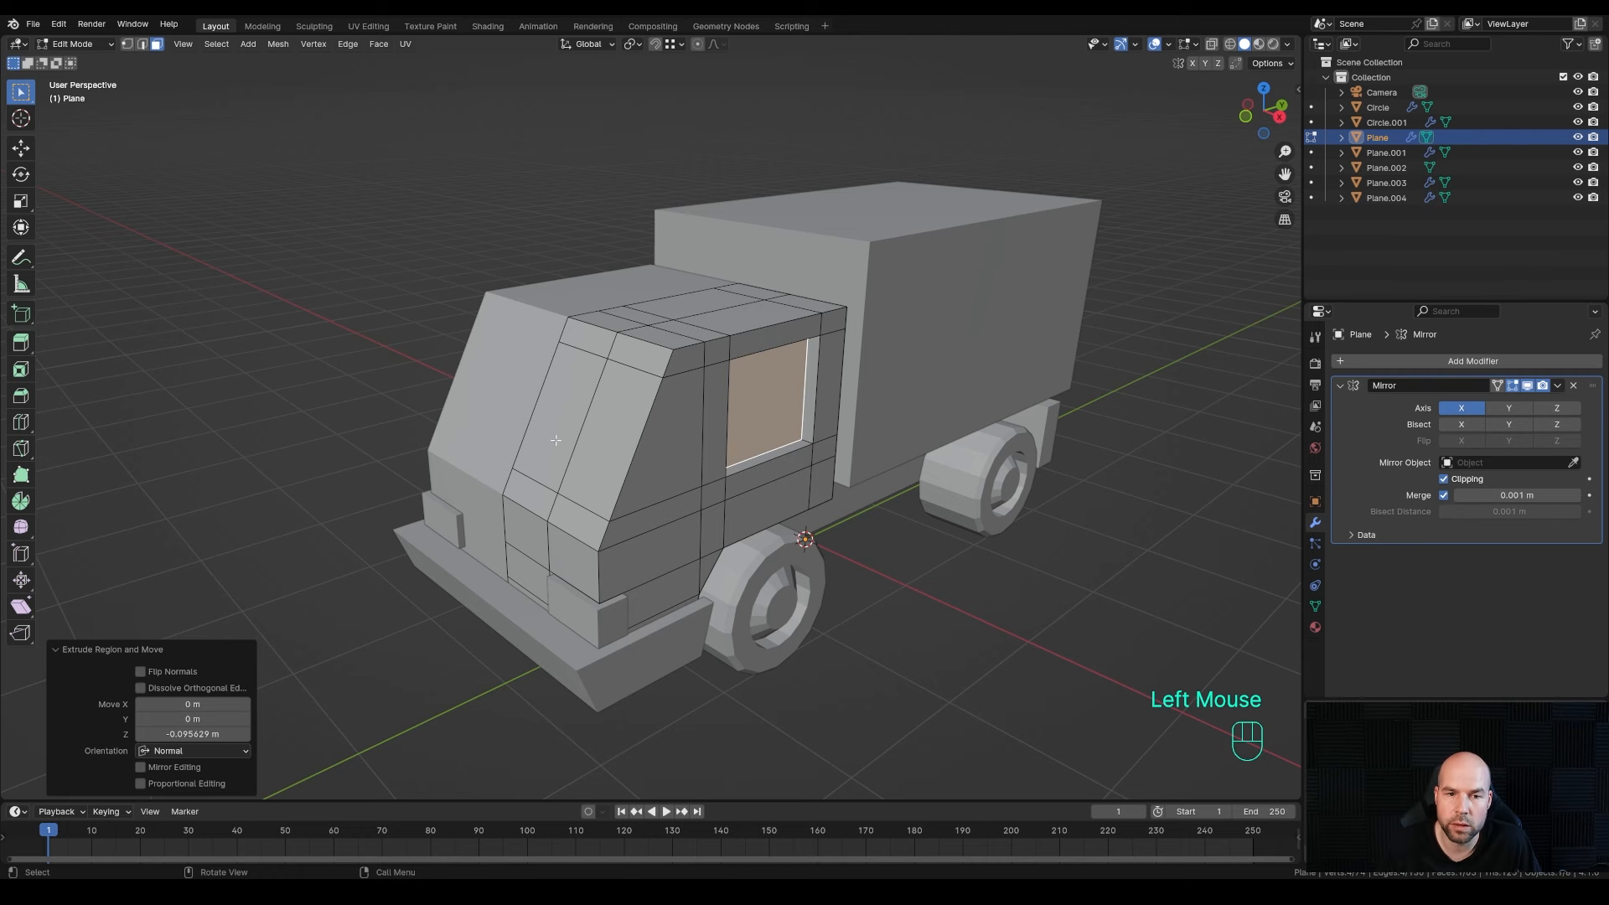
# - Select the cab's front side window face together with the two adjoining windshield faces
pyautogui.click(667, 445)
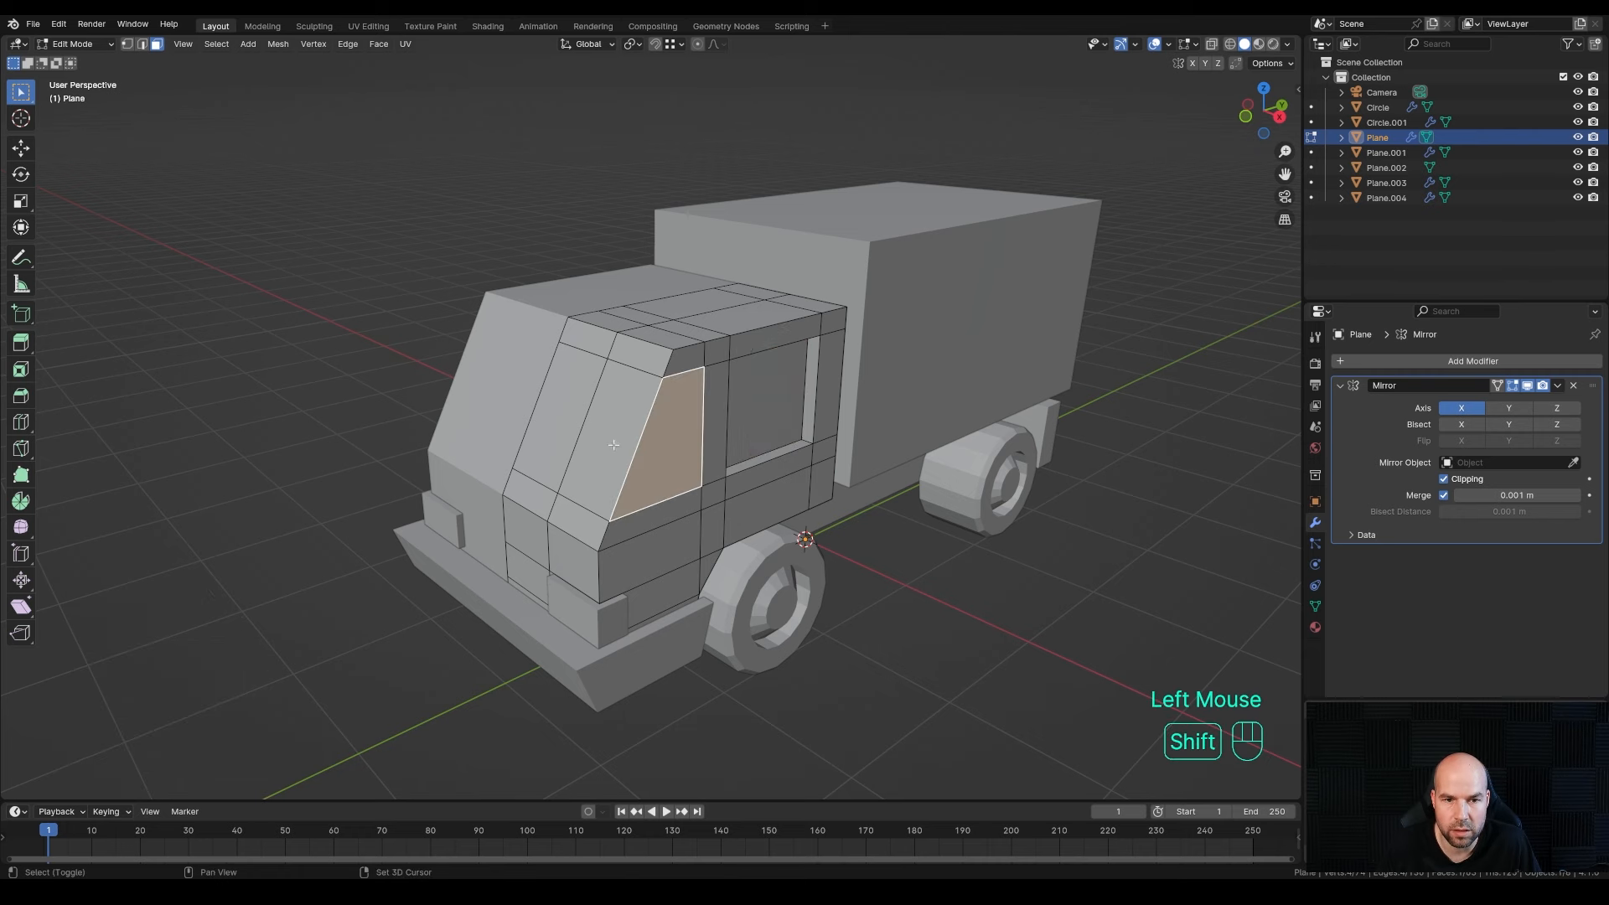
pyautogui.keyDown('shift'); pyautogui.click(611, 442); pyautogui.keyUp('shift')
pyautogui.keyDown('shift'); pyautogui.click(563, 426); pyautogui.keyUp('shift')
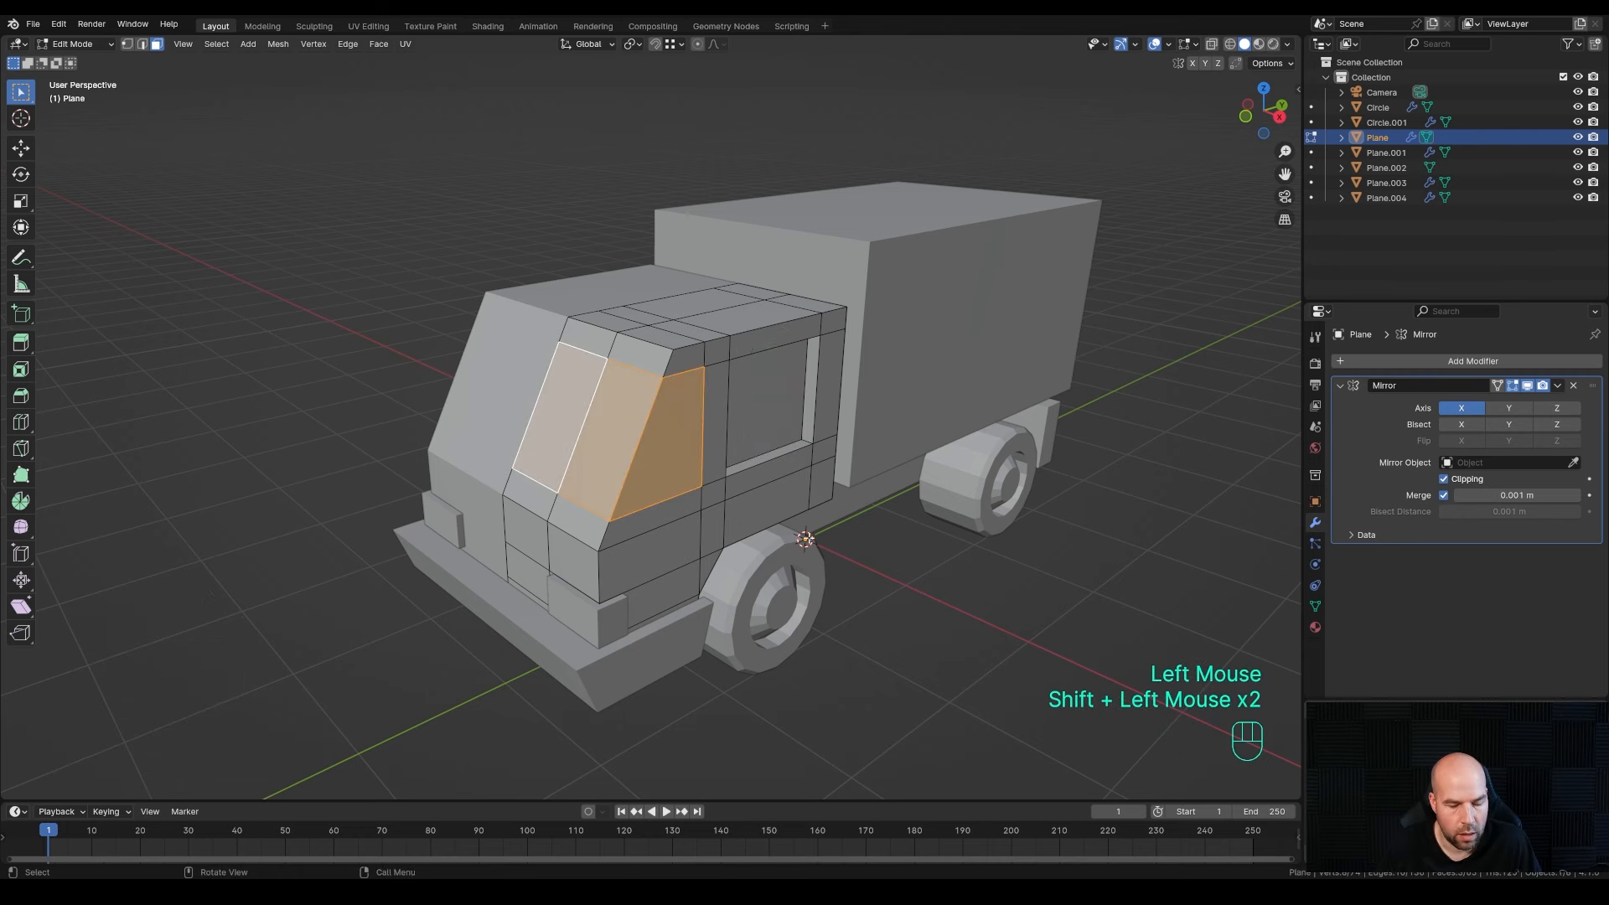
pyautogui.moveTo(804, 538); pyautogui.dragTo(801, 531, button='middle')
pyautogui.hotkey('alt', 'e')
pyautogui.click(801, 531)
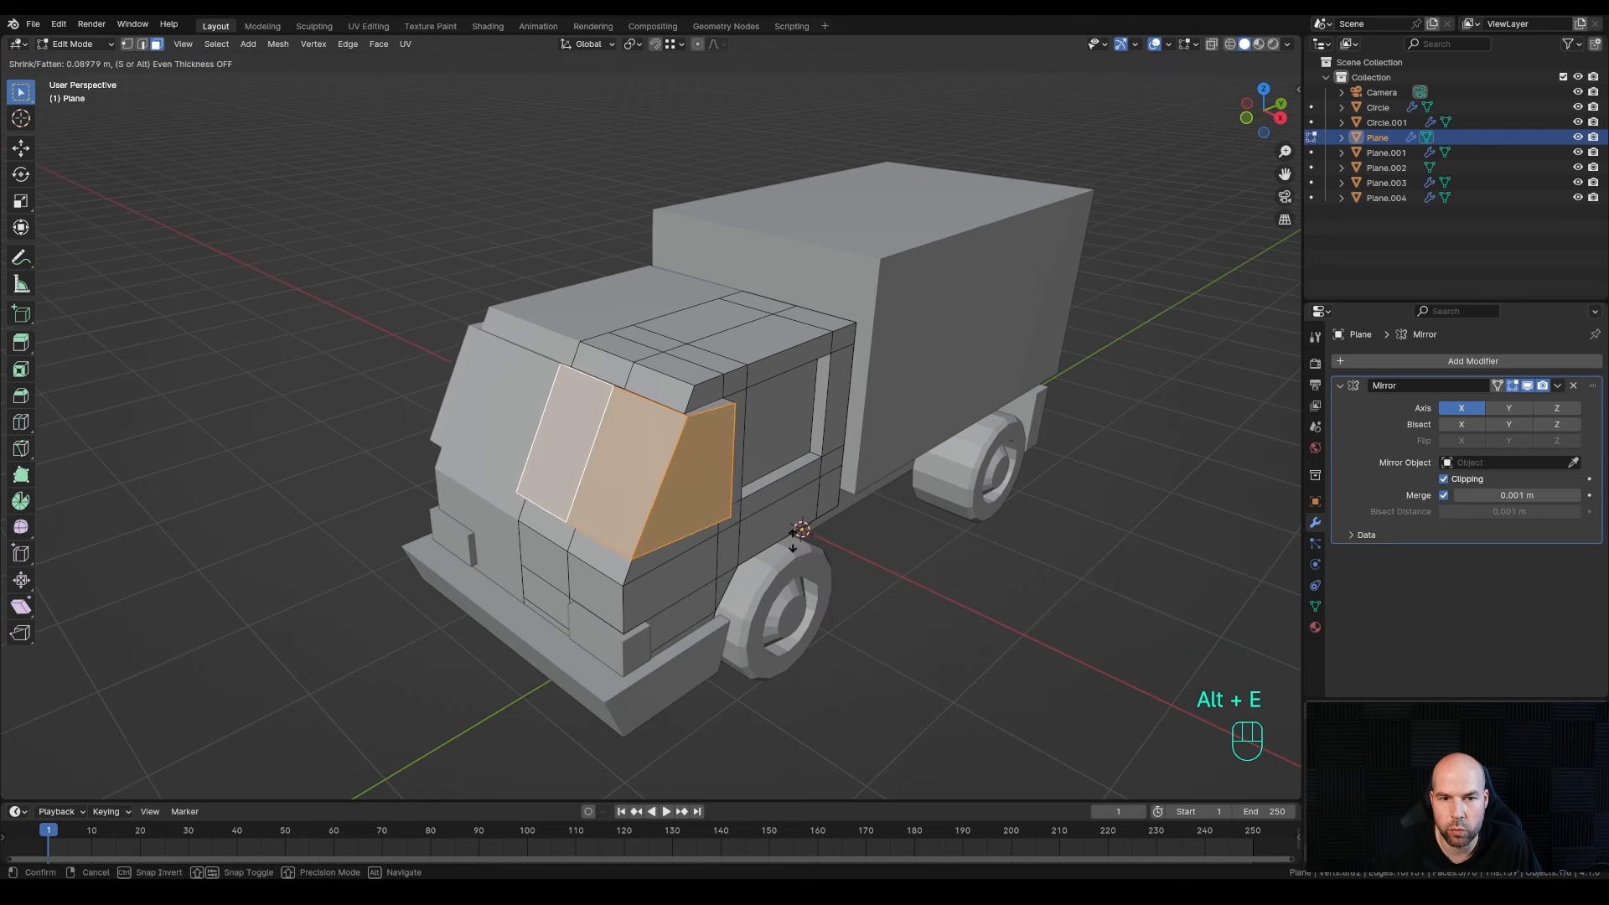
pyautogui.press('Escape')
pyautogui.hotkey('ctrl', 'z')
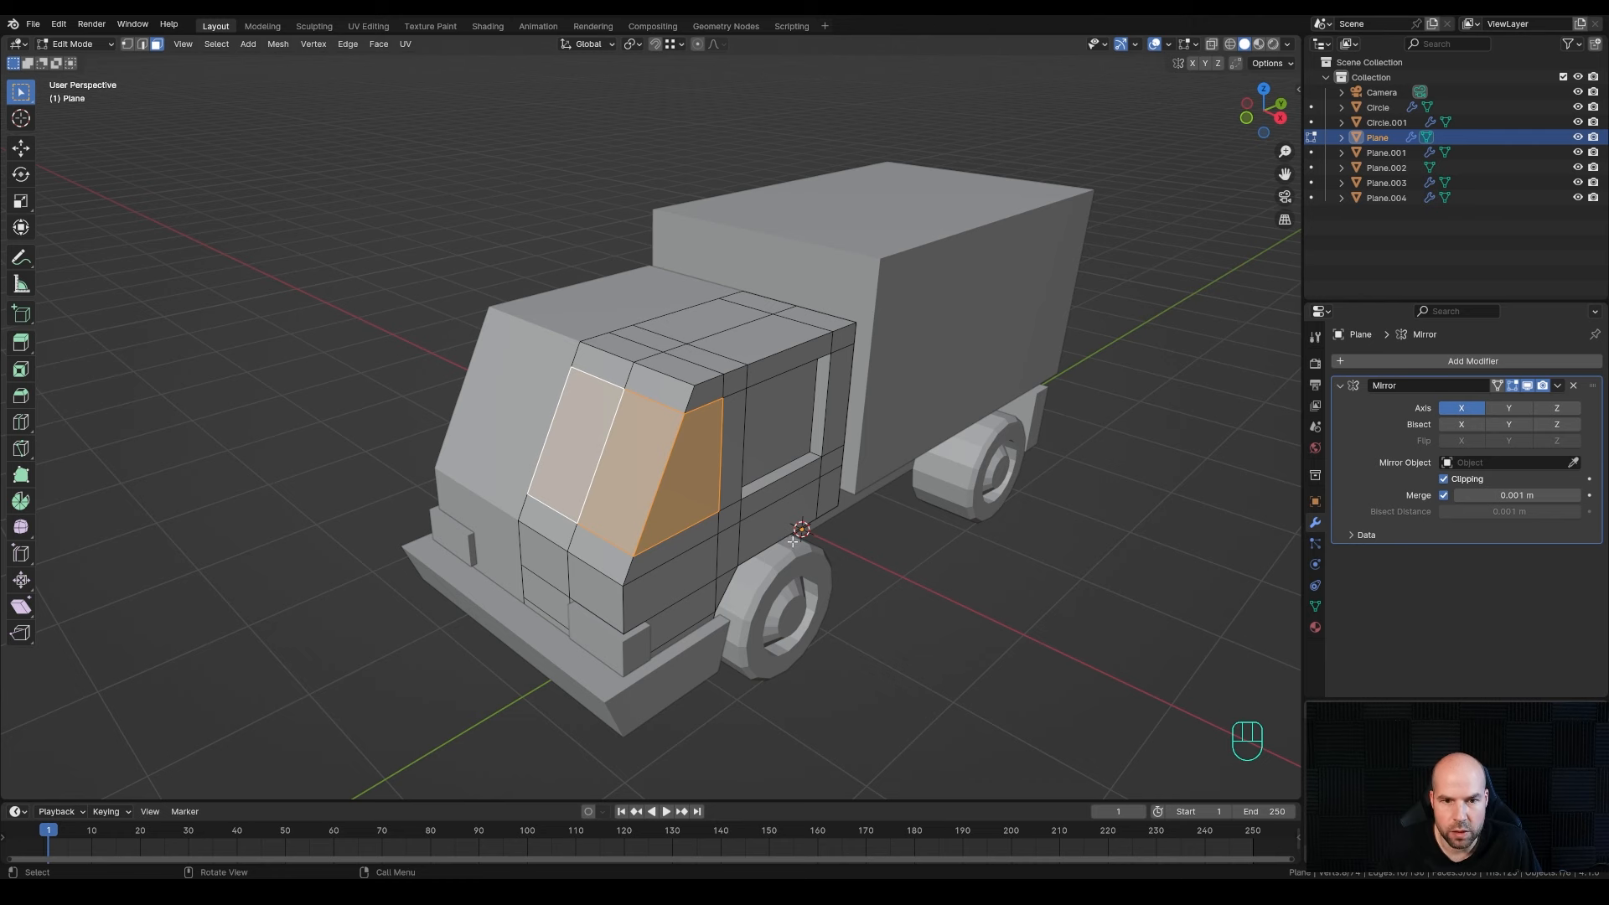
# - Extrude the selected window faces in place and move them about 0.096 m inward along X, snapped to the door window's recess depth
pyautogui.press('e')
pyautogui.rightClick(778, 509)
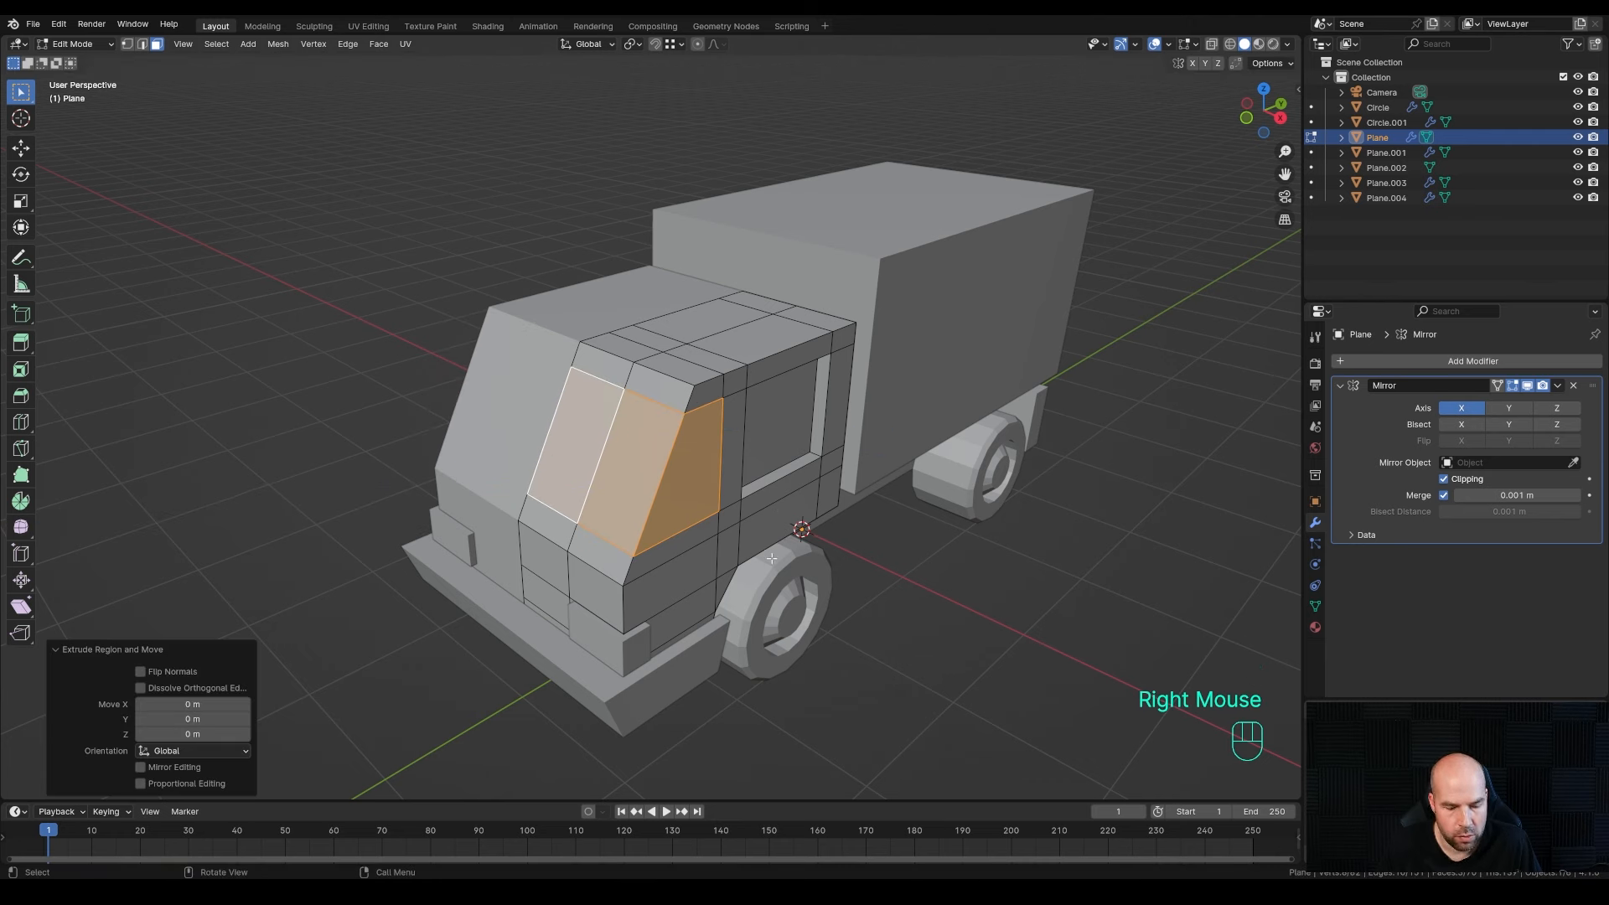
pyautogui.press('g')
pyautogui.press('x')
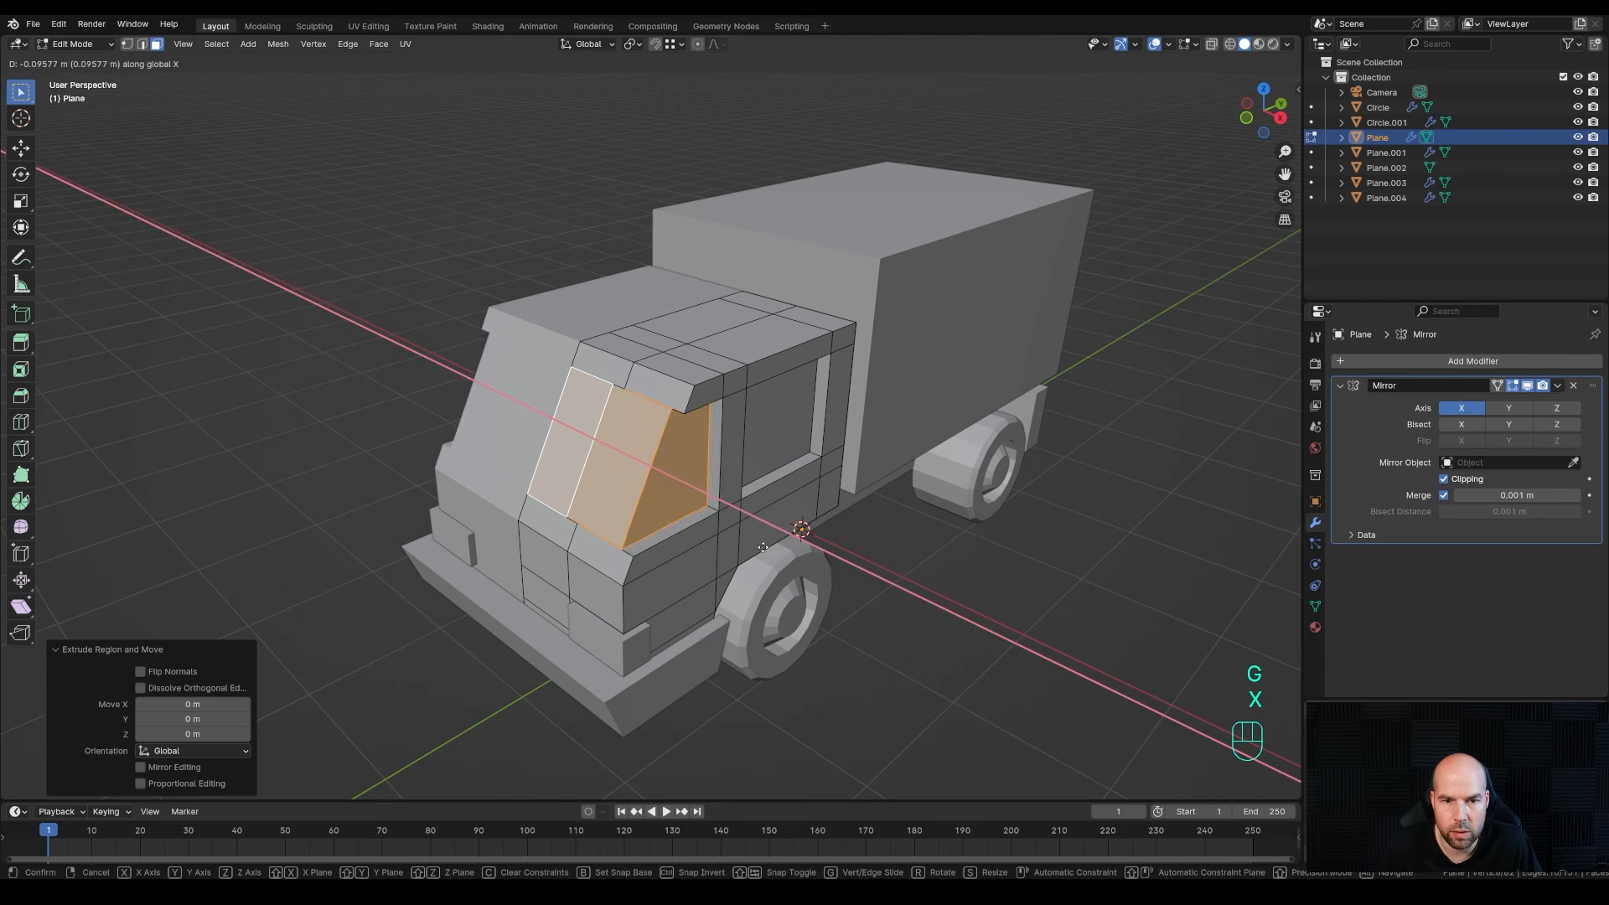
pyautogui.press('ctrl')
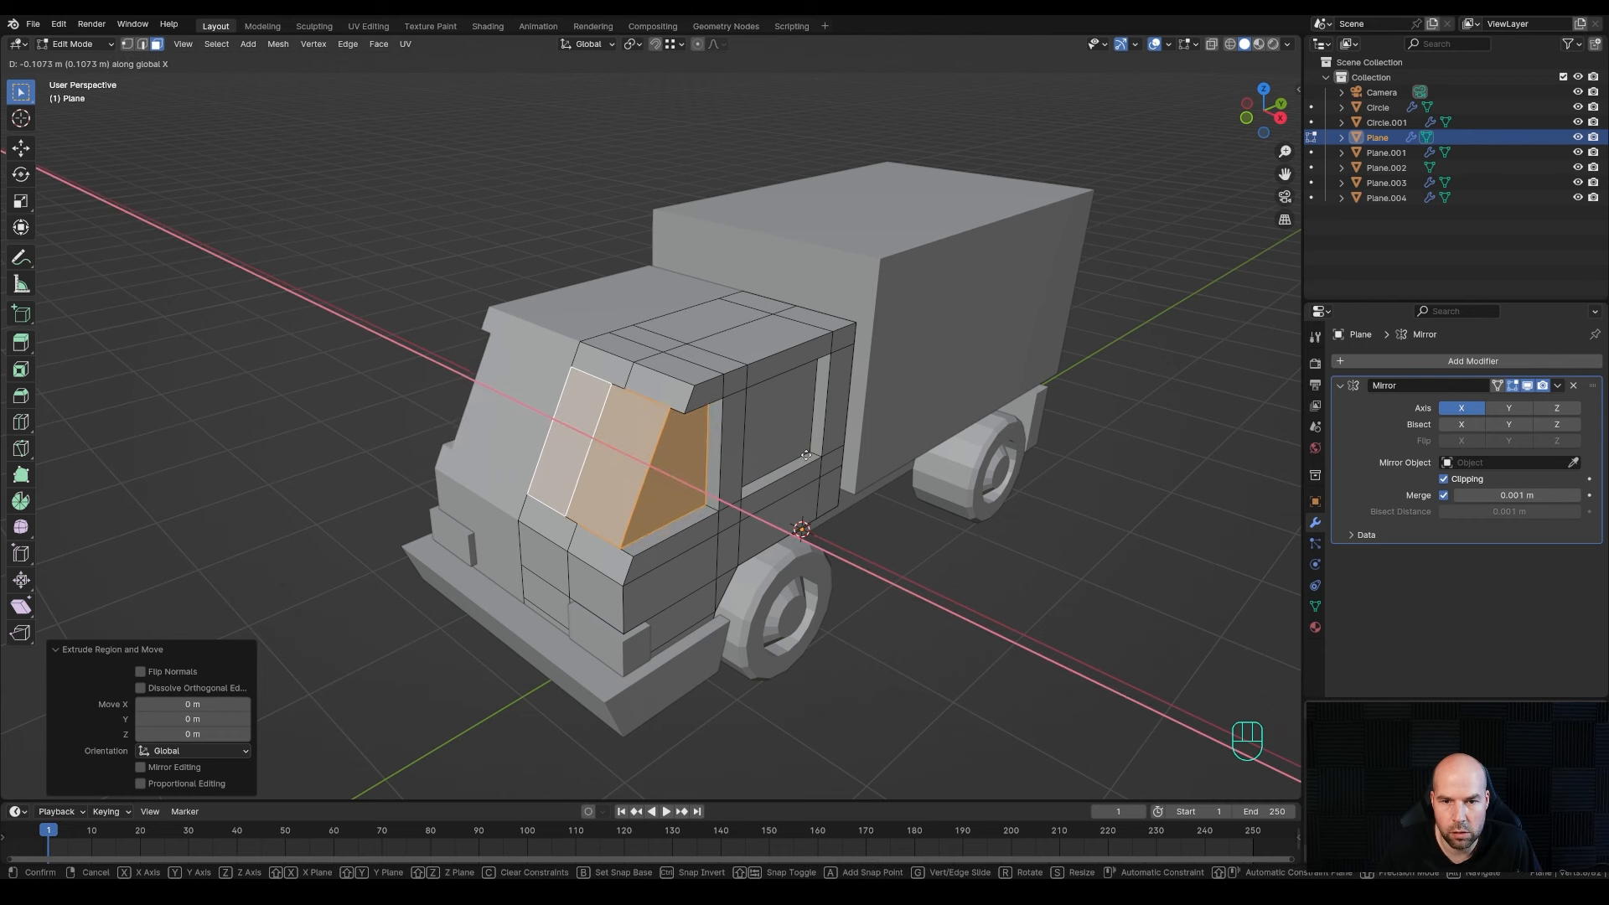
pyautogui.press('ctrl')
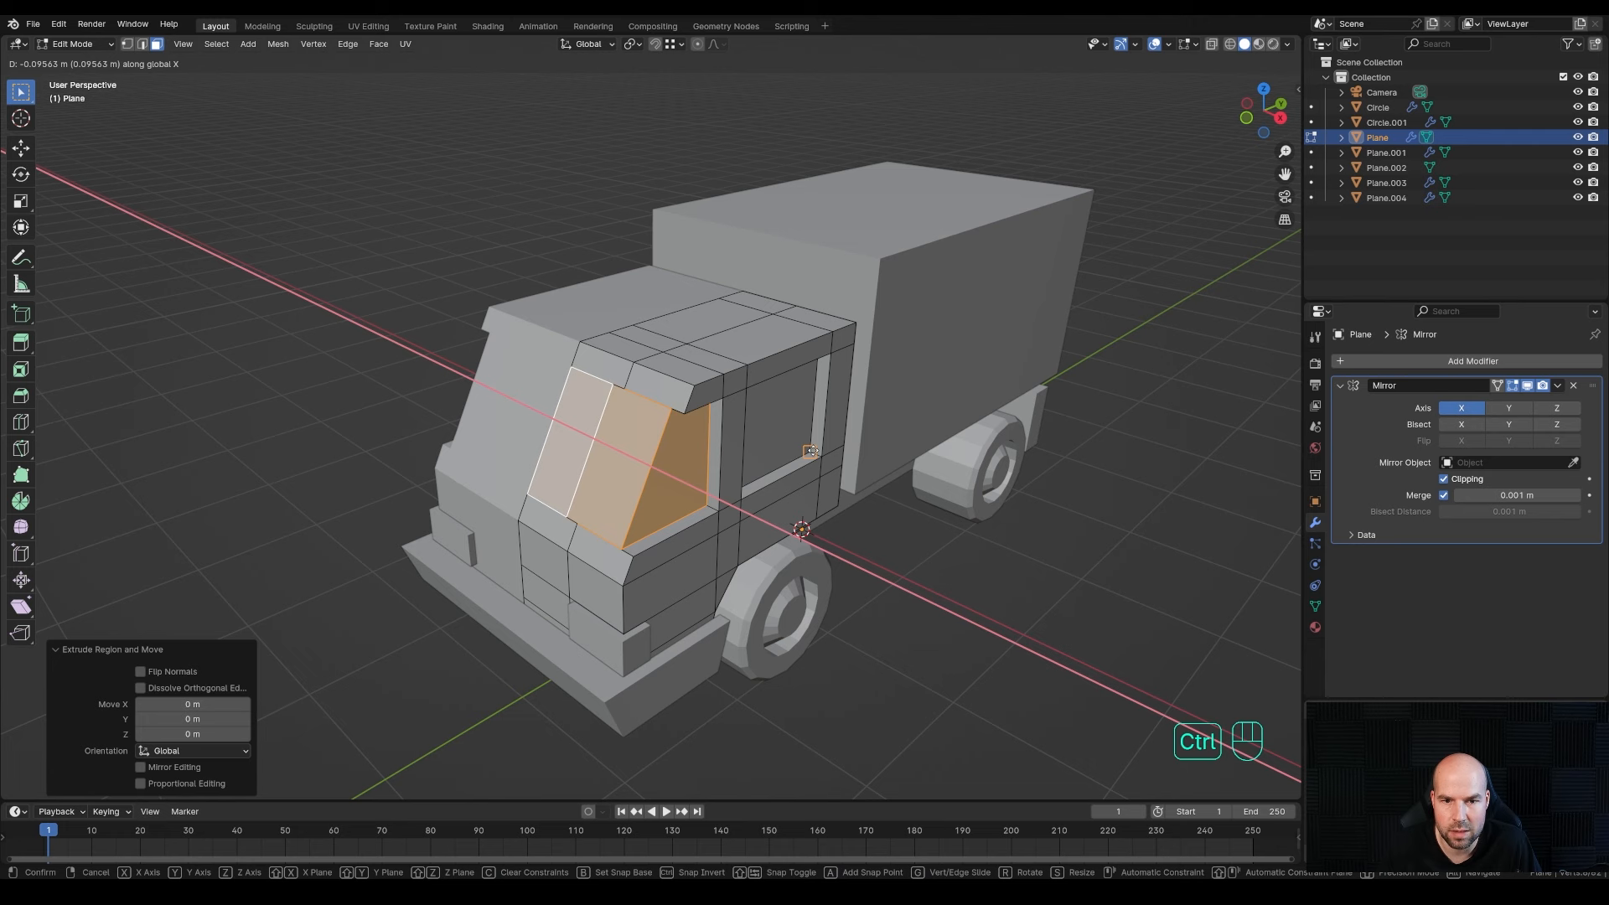
pyautogui.keyDown('ctrl'); pyautogui.click(810, 451); pyautogui.keyUp('ctrl')
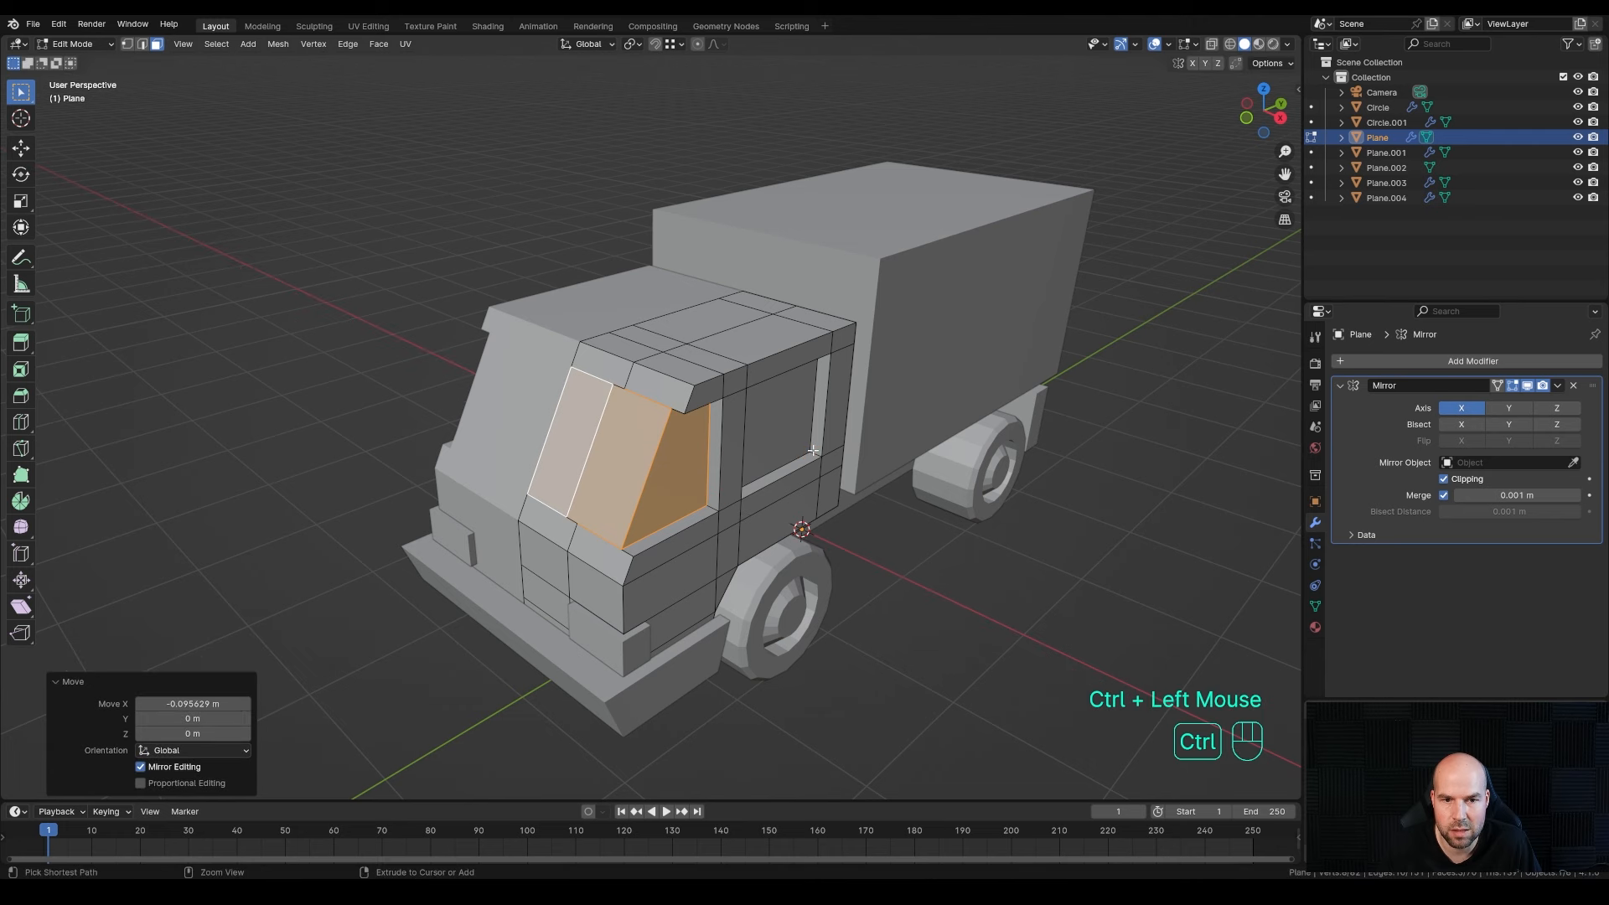
# - Move only the two windshield faces backward along Y to recess the windshield into the cab
pyautogui.click(574, 427)
pyautogui.keyDown('shift'); pyautogui.click(654, 523); pyautogui.keyUp('shift')
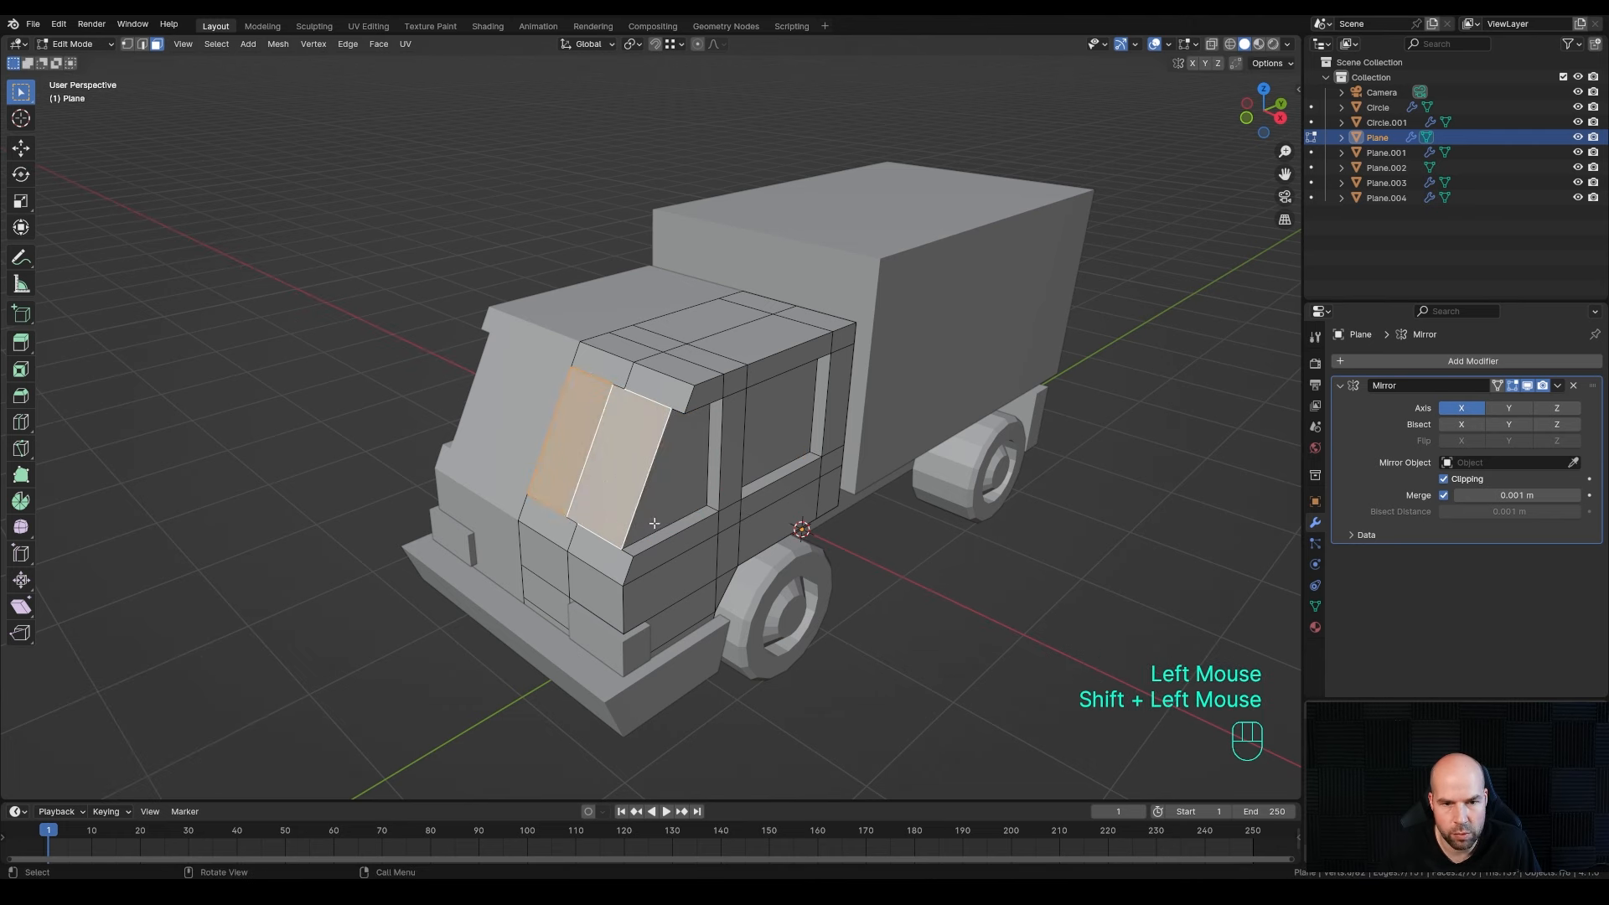
pyautogui.press('g')
pyautogui.press('y')
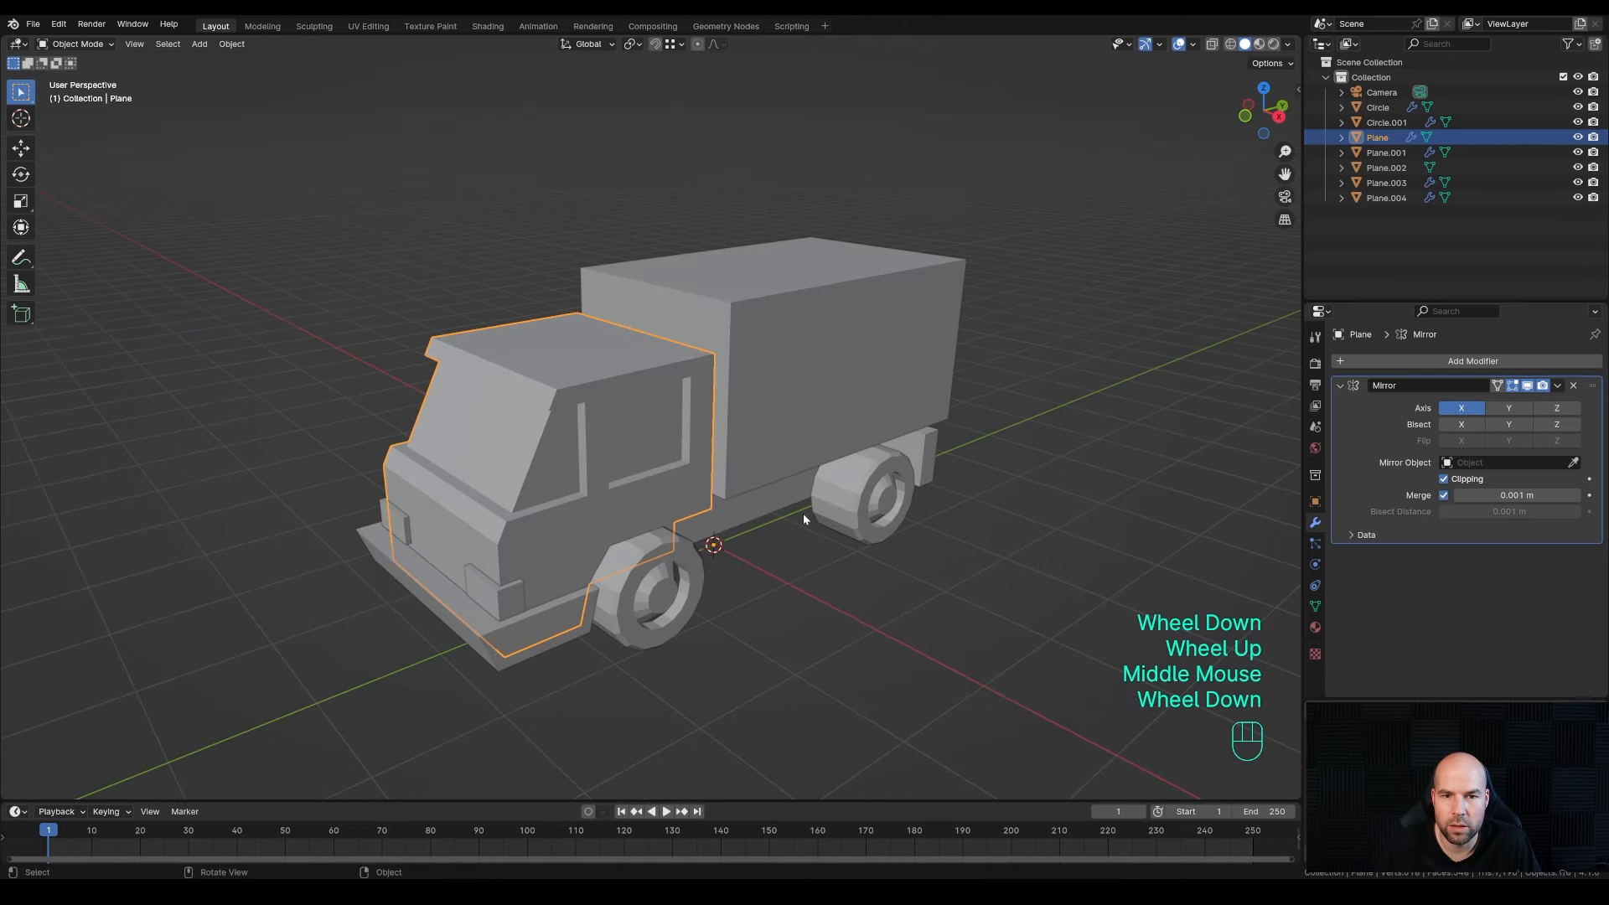
# - Bevel the cargo box's front and rear top edges with a single segment about 0.29 m wide
pyautogui.click(781, 329)
pyautogui.moveTo(781, 329); pyautogui.dragTo(978, 478, button='middle')
pyautogui.press('Tab')
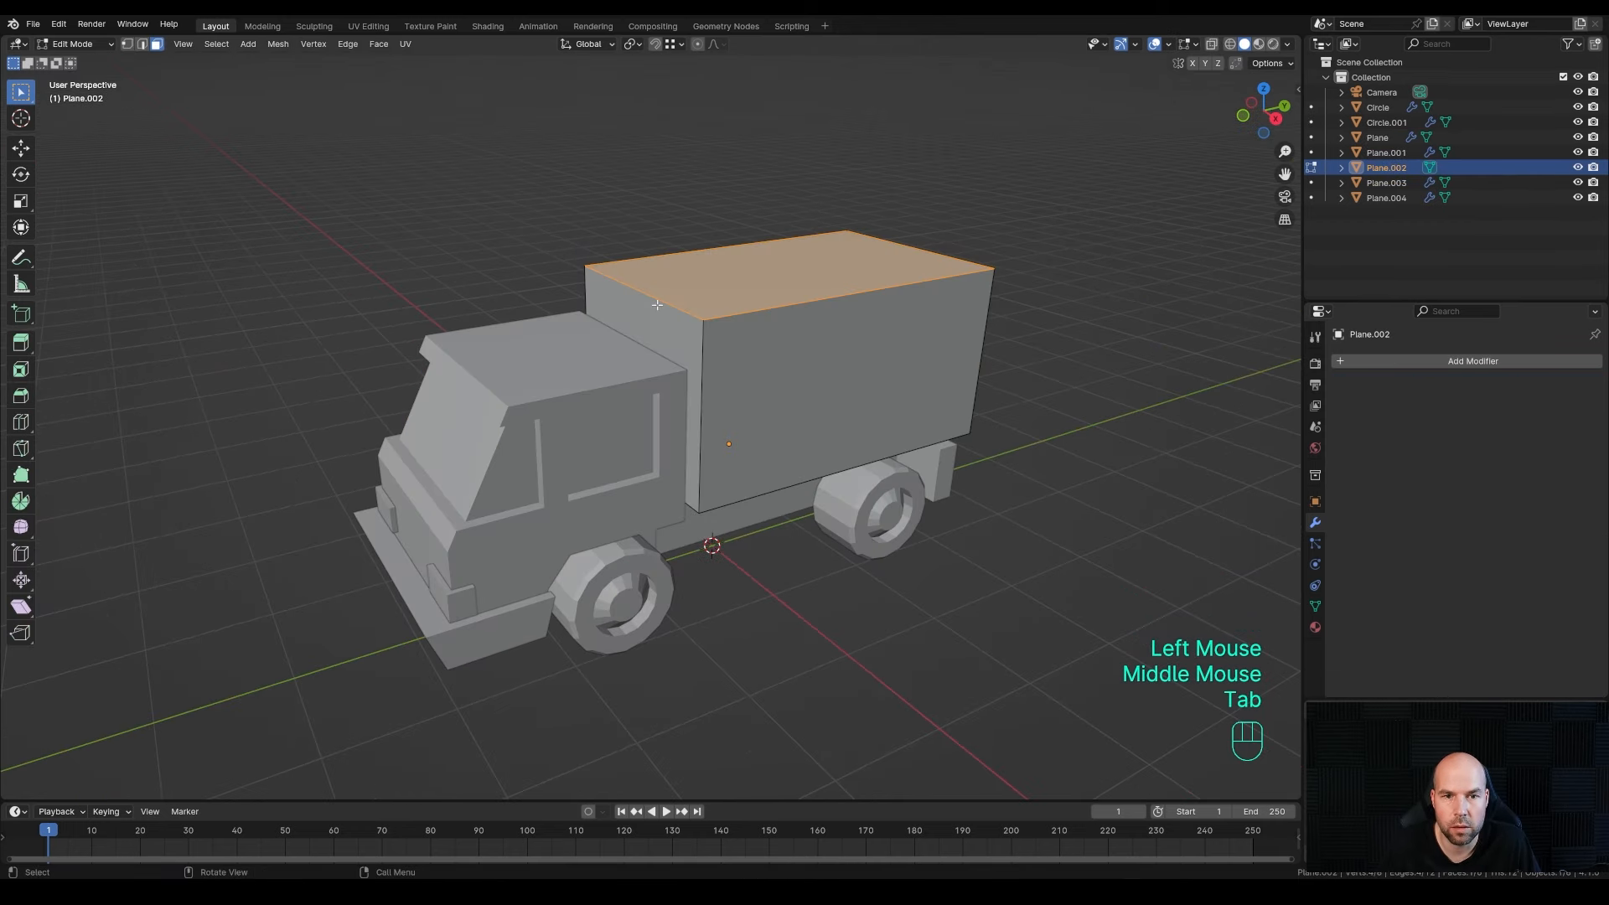
pyautogui.press('2')
pyautogui.click(648, 295)
pyautogui.keyDown('shift'); pyautogui.click(1005, 263); pyautogui.keyUp('shift')
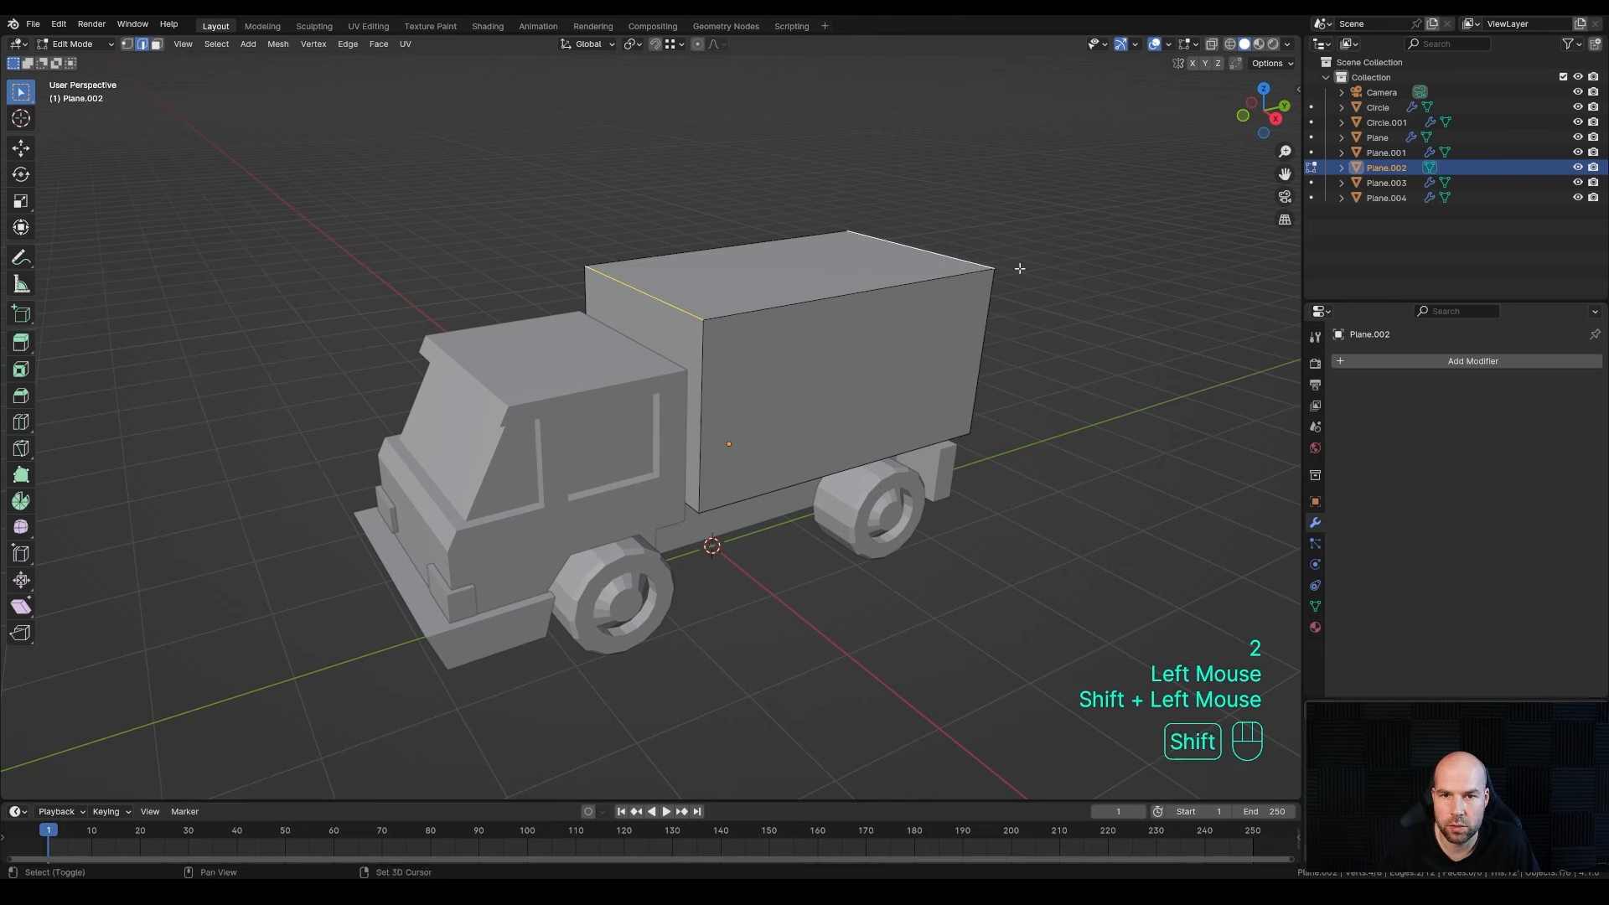
pyautogui.hotkey('ctrl', 'b')
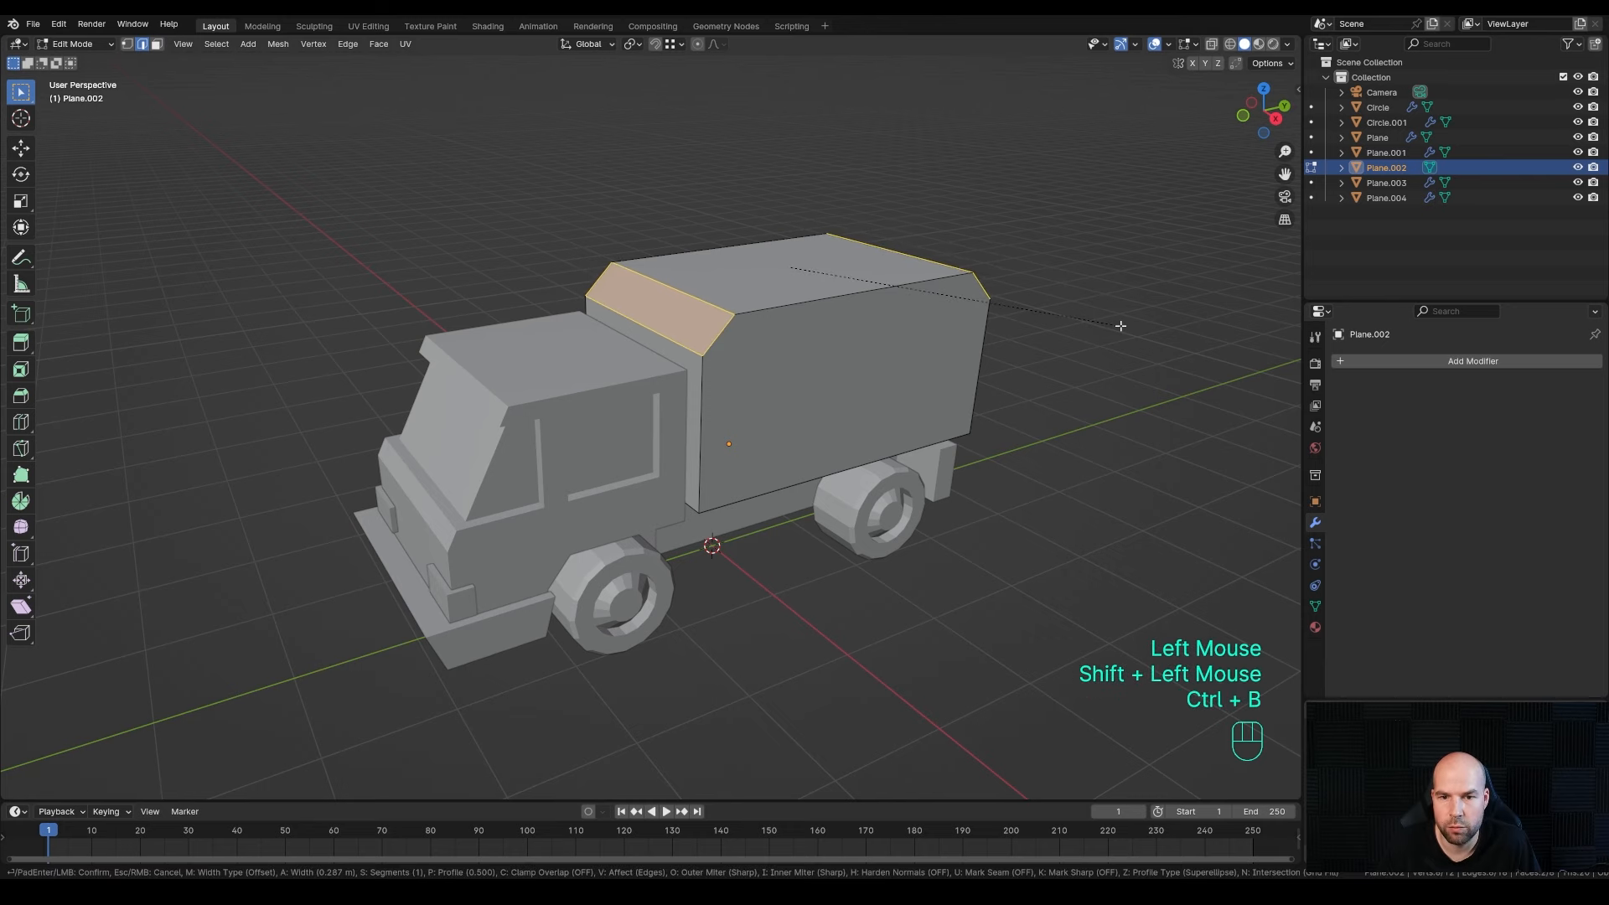
pyautogui.click(1117, 324)
pyautogui.moveTo(830, 515); pyautogui.dragTo(712, 519, button='middle')
pyautogui.press('Tab')
# - Place the 3D cursor on the chassis side between the wheels and add a 2 m plane there
pyautogui.press('shift')
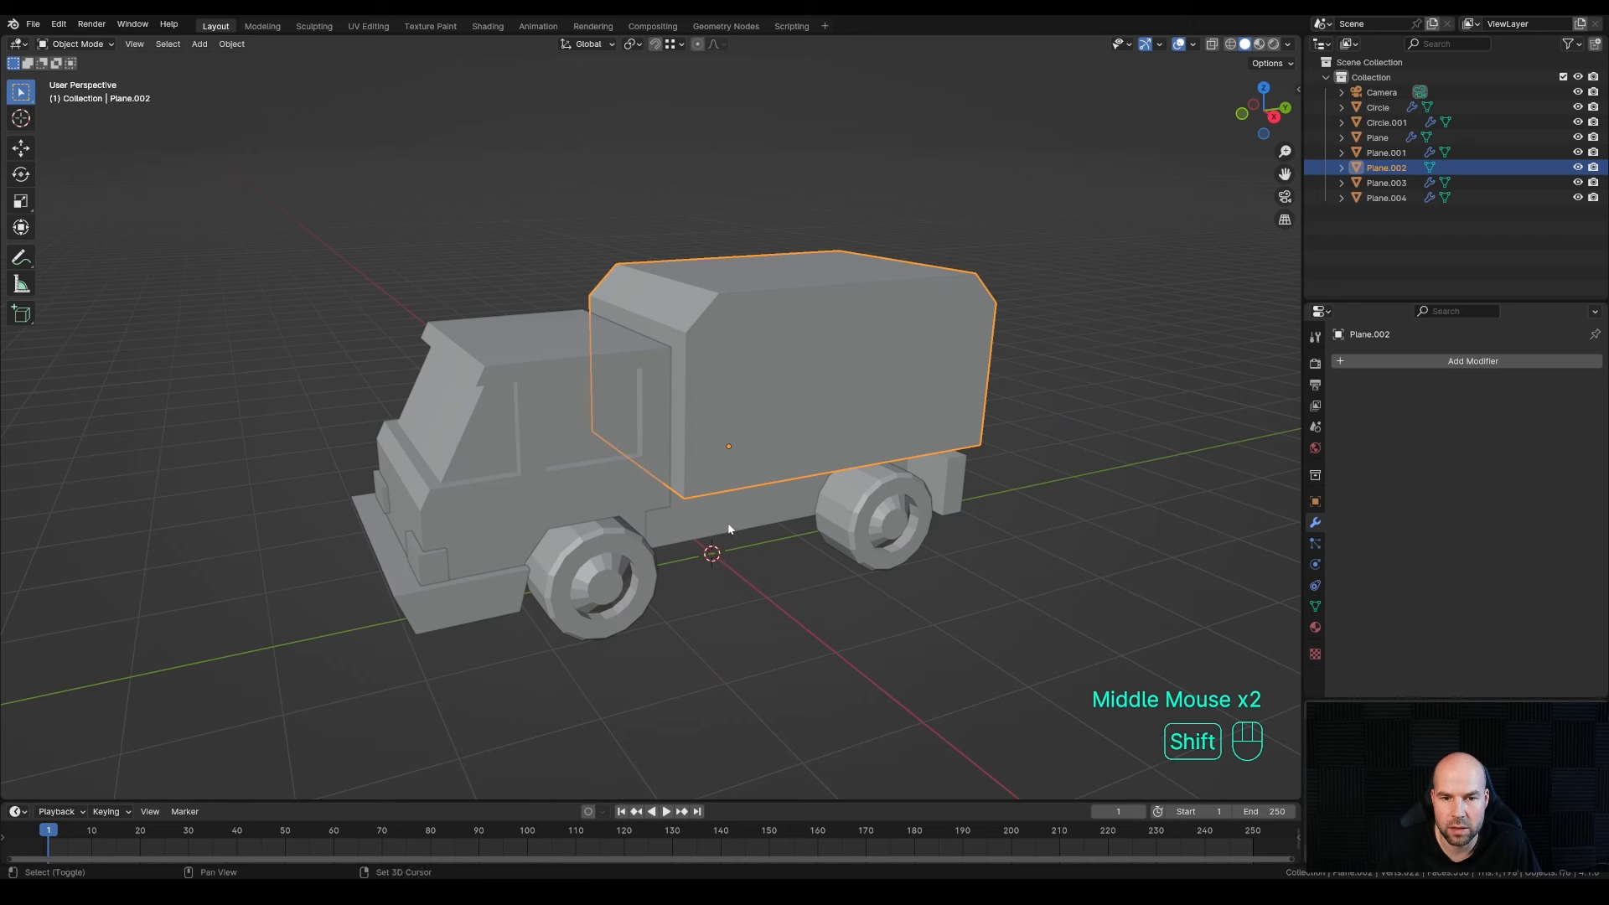
pyautogui.keyDown('shift'); pyautogui.rightClick(832, 547); pyautogui.keyUp('shift')
pyautogui.hotkey('shift', 'a')
pyautogui.moveTo(831, 547)
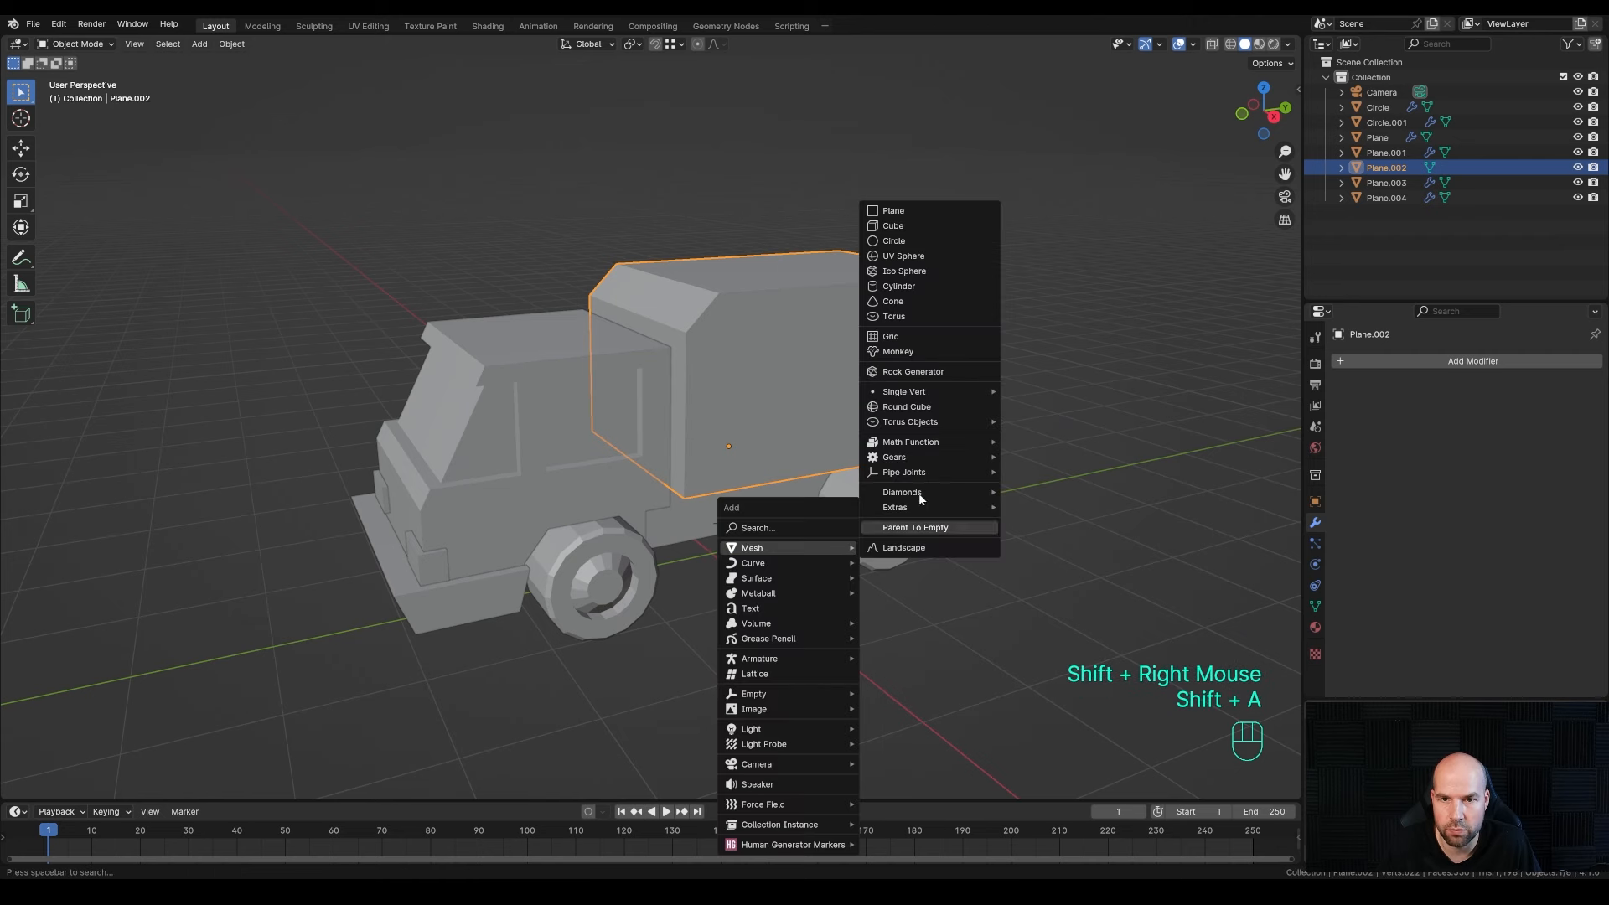
pyautogui.click(930, 210)
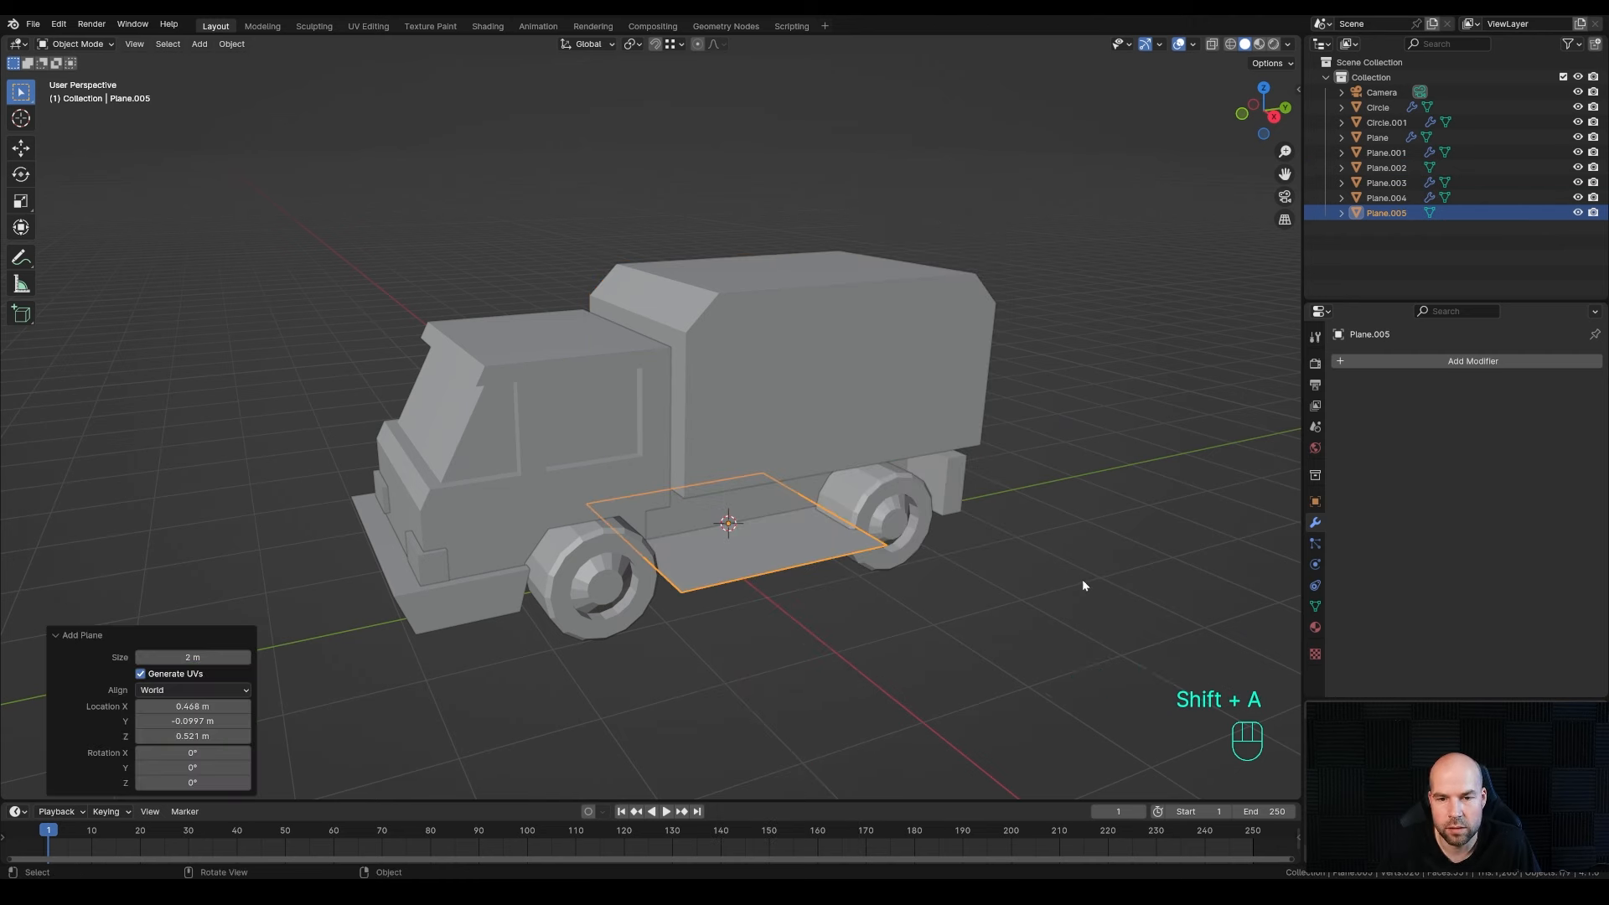
# - Scale the new plane's geometry to about 0.775 and rotate it 90° around Y to stand upright
pyautogui.press('Tab')
pyautogui.press('s')
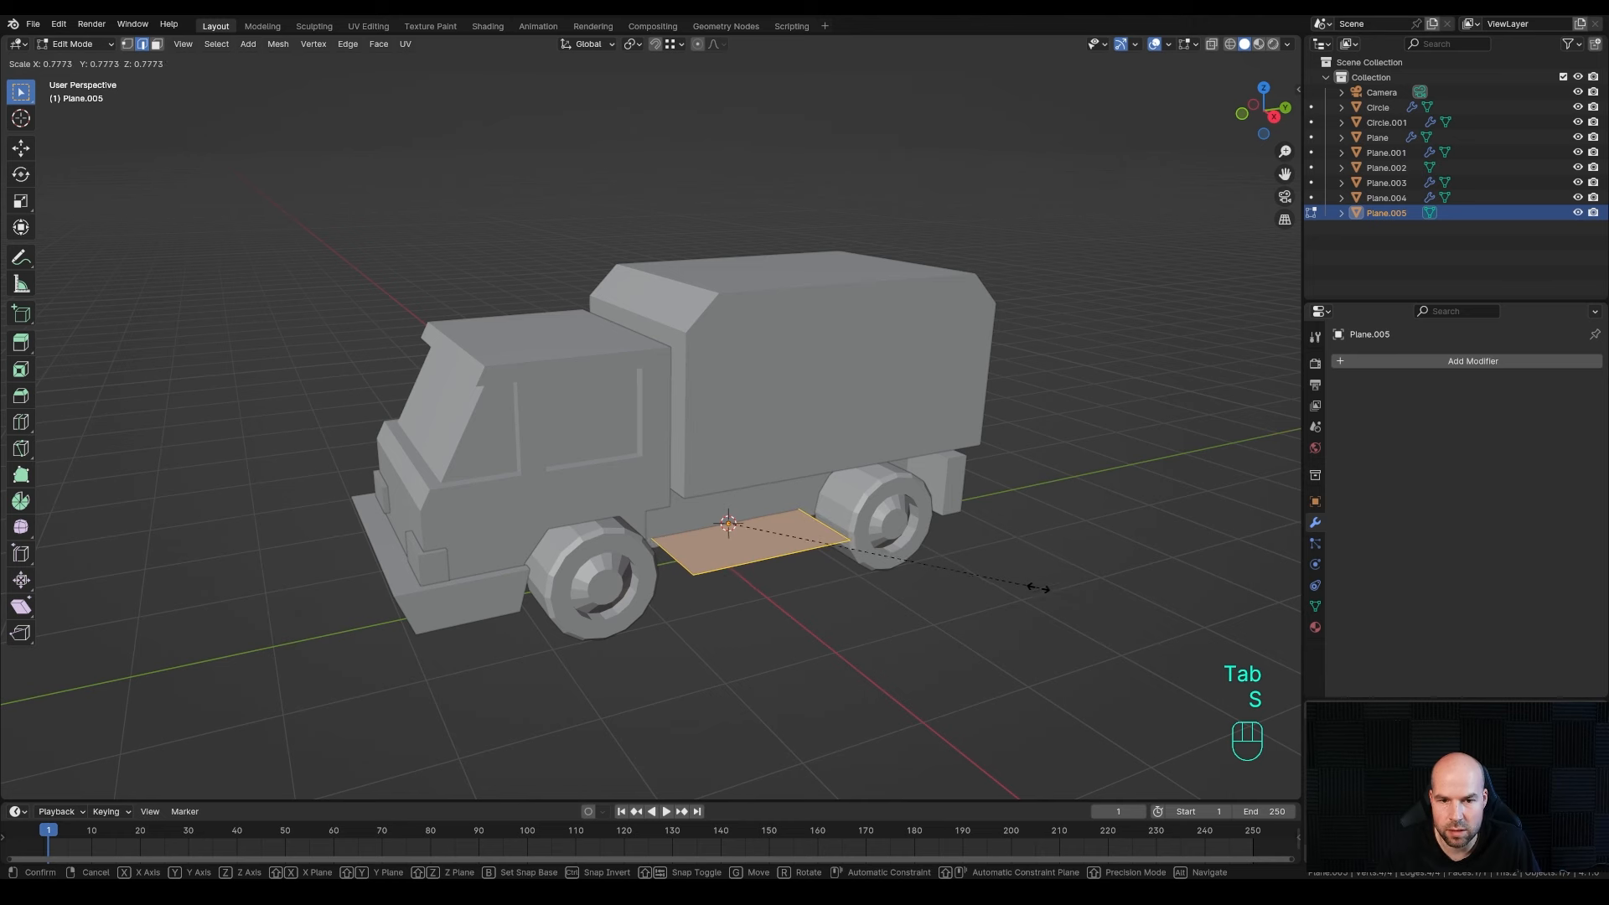
pyautogui.click(1062, 541)
pyautogui.press('r')
pyautogui.press('y')
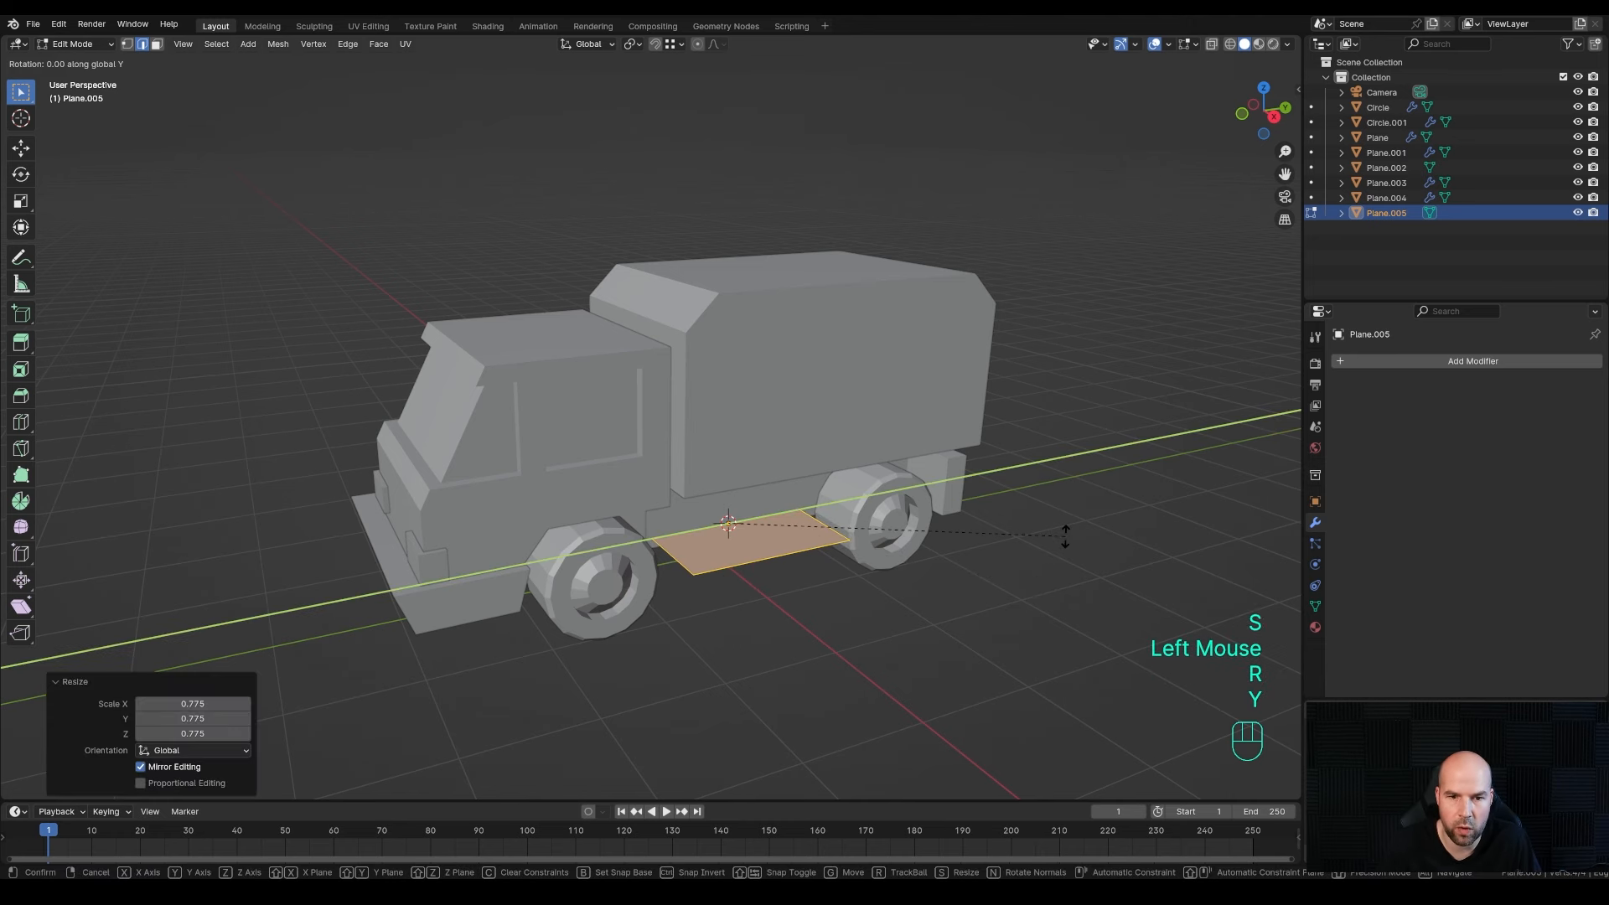
pyautogui.press('KP_9')
pyautogui.press('KP_0')
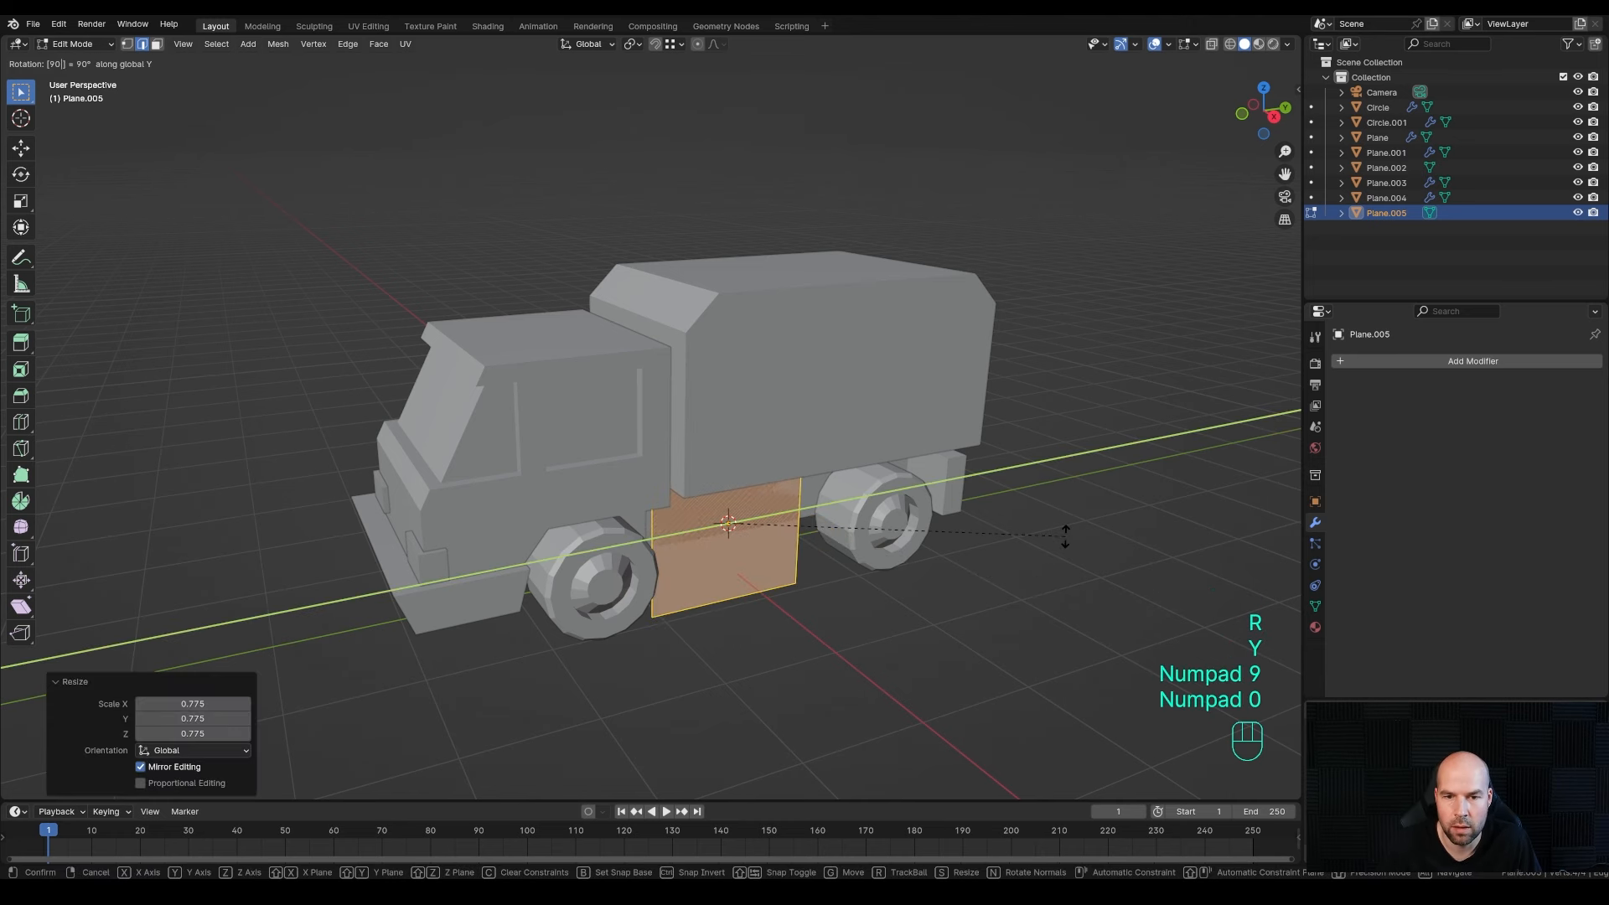
pyautogui.press('KP_Enter')
# - Scale the upright plane to about 0.384 in Z and extrude it outward about 0.52 m into a side box
pyautogui.moveTo(1057, 558); pyautogui.dragTo(1069, 557, button='middle')
pyautogui.press('s')
pyautogui.press('z')
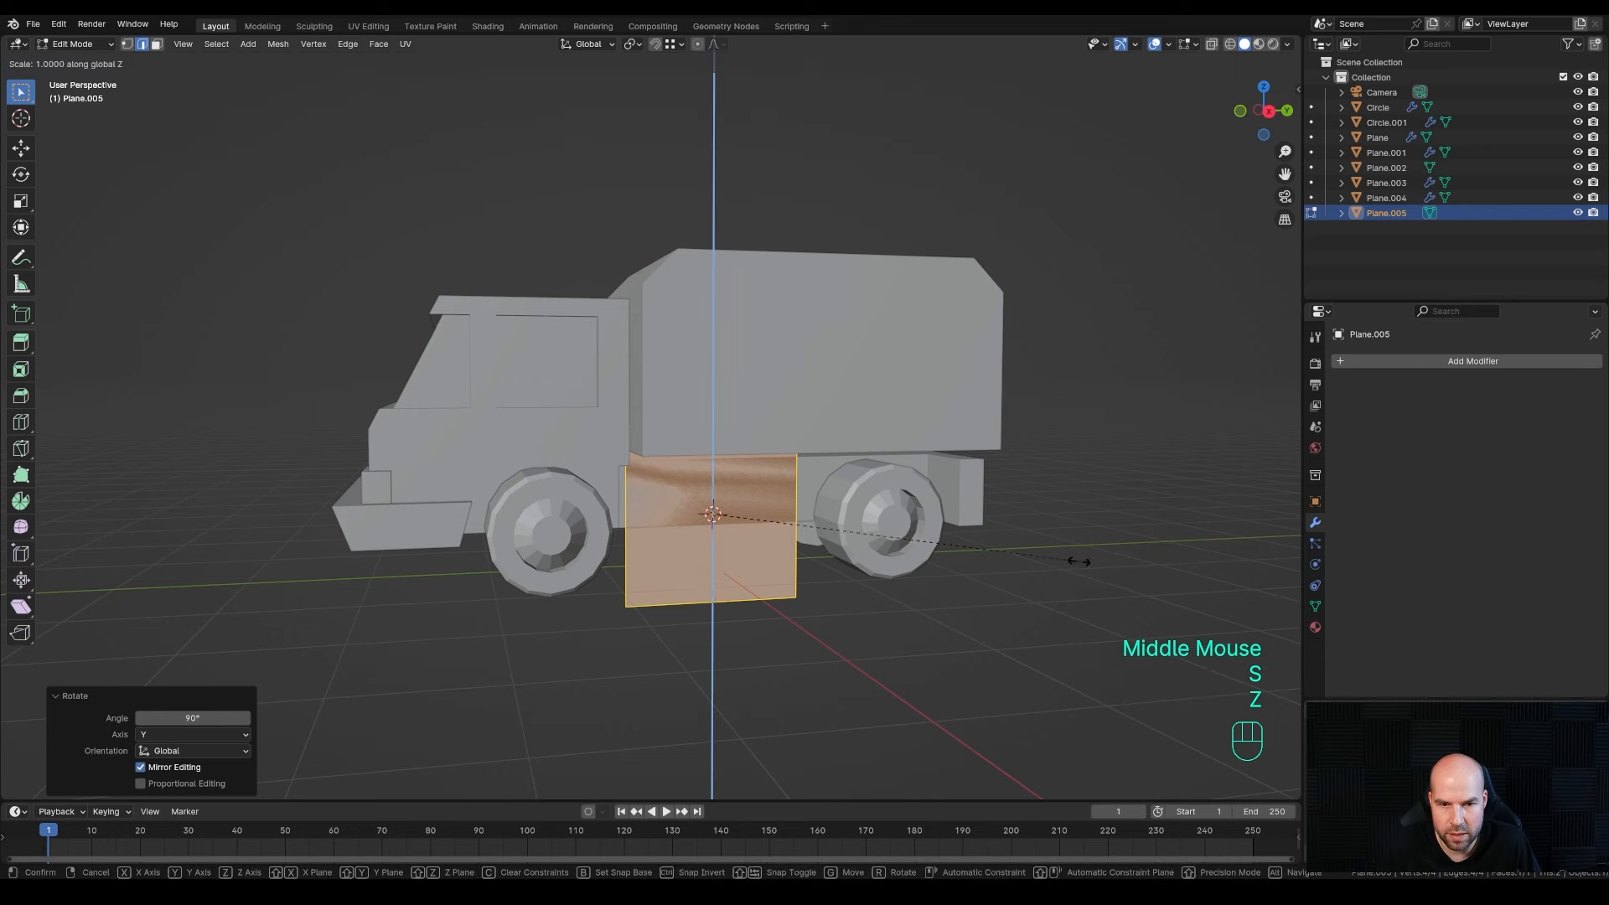
pyautogui.click(852, 496)
pyautogui.moveTo(852, 496); pyautogui.dragTo(950, 570, button='middle')
pyautogui.press('e')
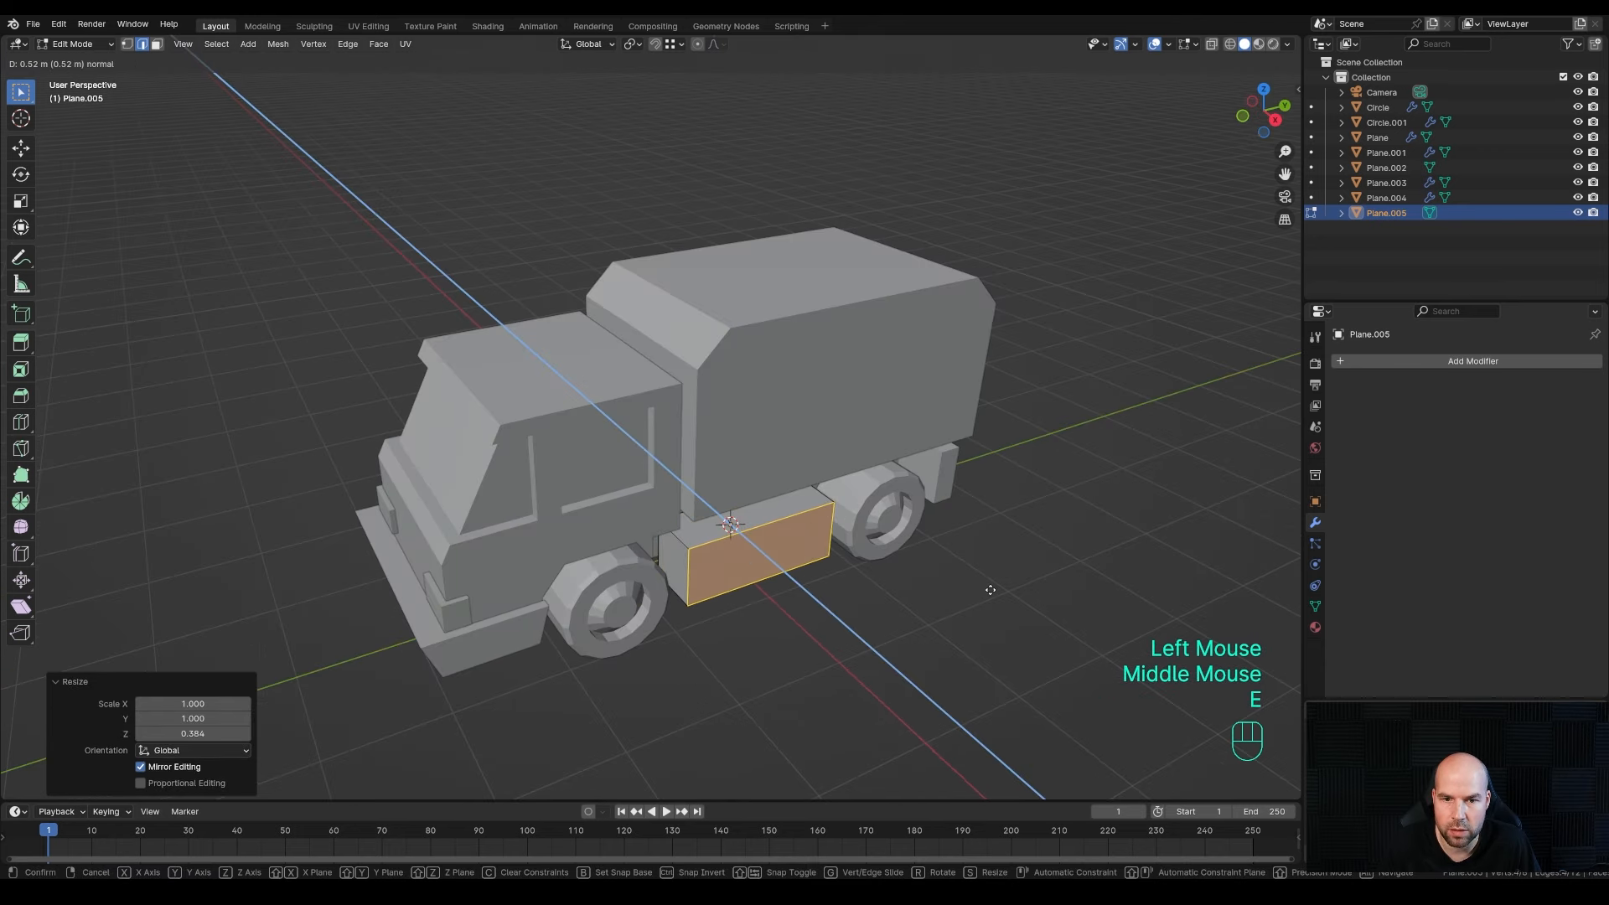
pyautogui.click(990, 590)
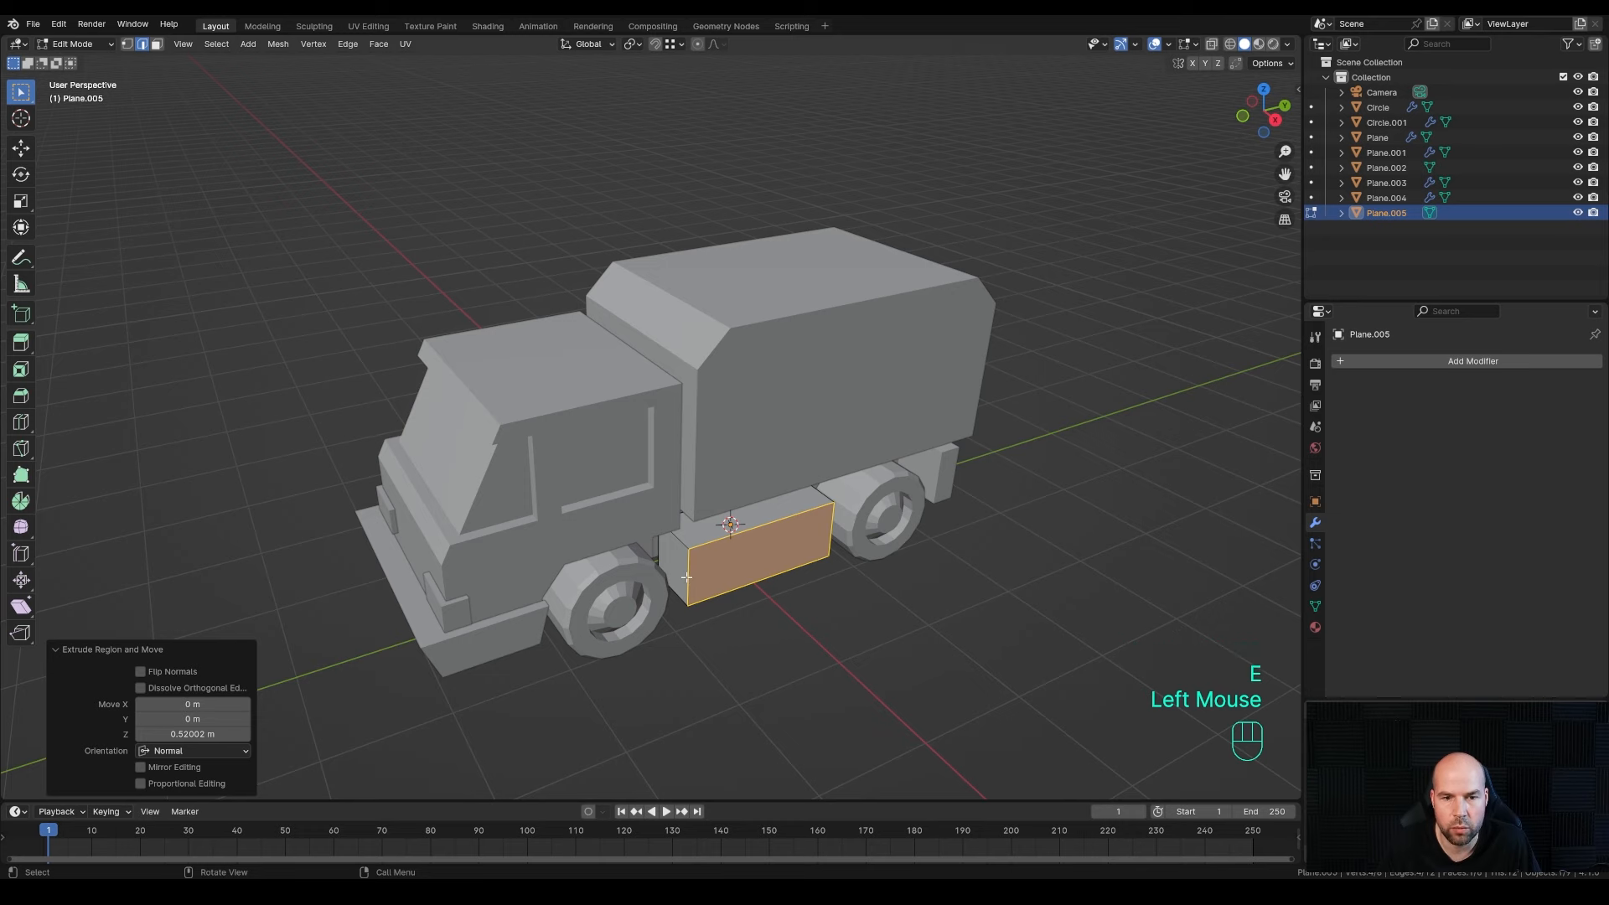
# - Bevel the side box's two outer vertical edges by about 0.194 m with one segment and return to Object Mode
pyautogui.click(687, 576)
pyautogui.keyDown('shift'); pyautogui.click(831, 529); pyautogui.keyUp('shift')
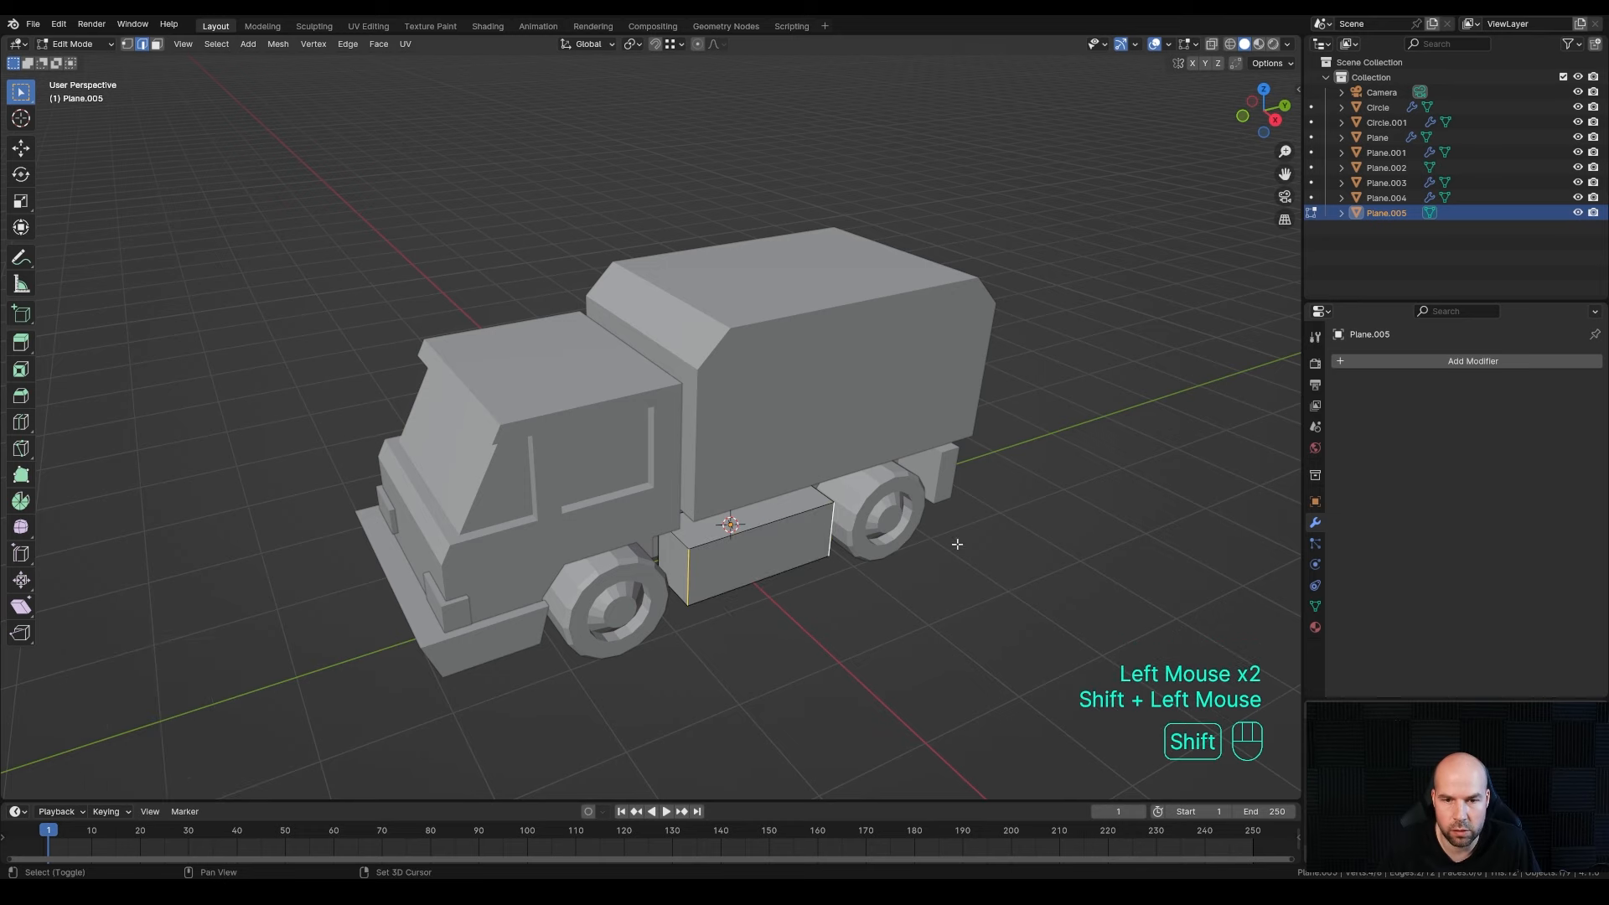
pyautogui.hotkey('ctrl', 'b')
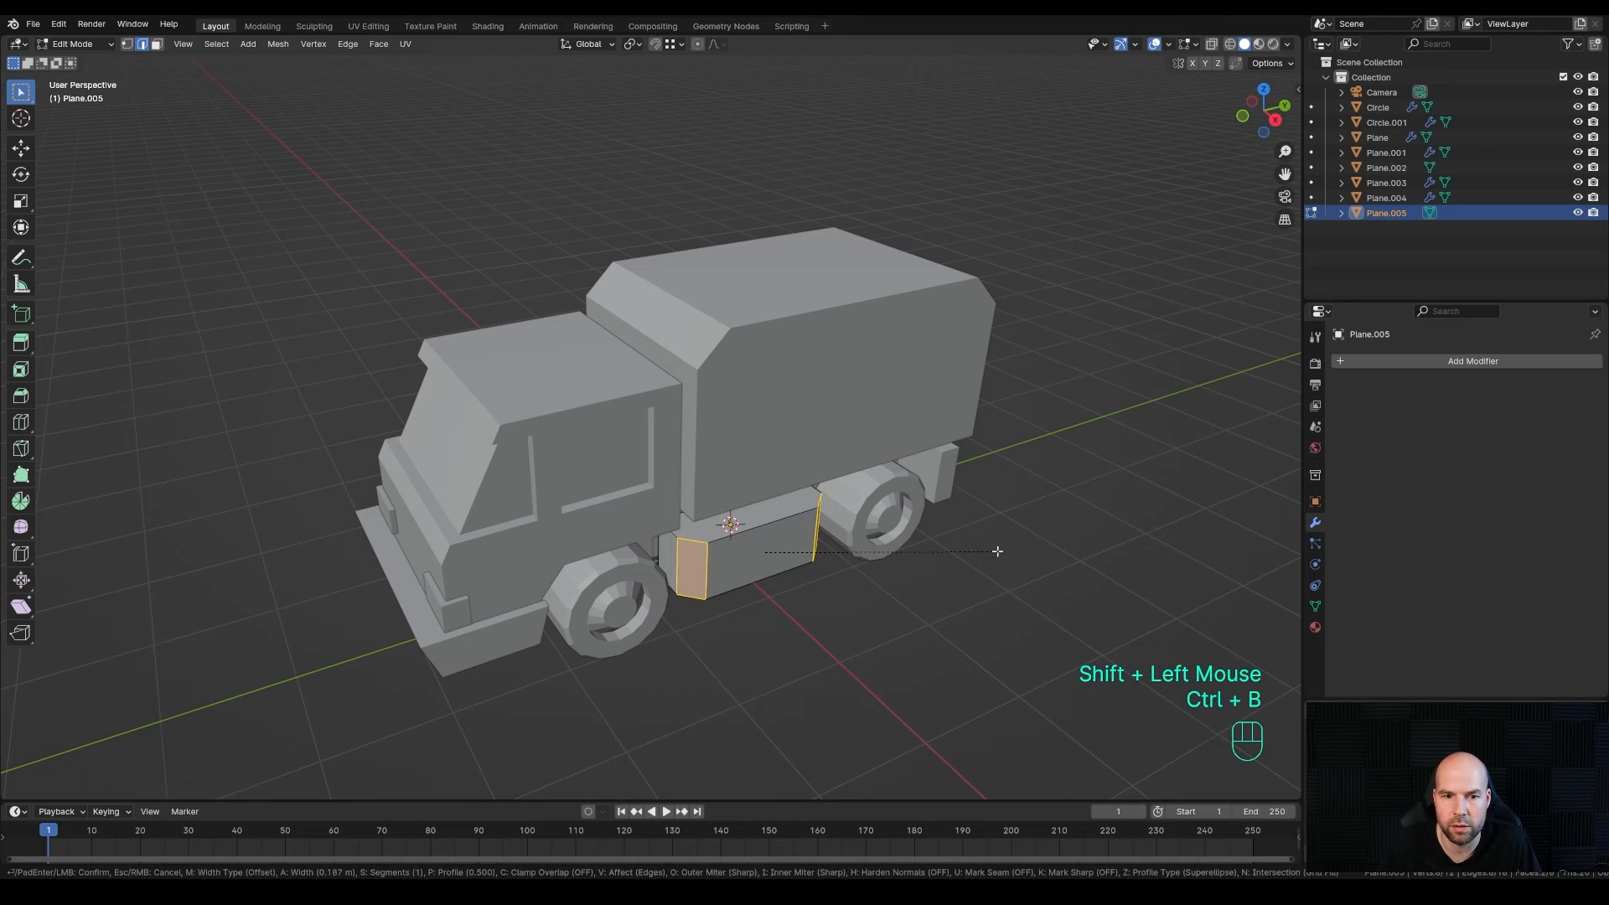
pyautogui.click(826, 573)
pyautogui.moveTo(826, 573); pyautogui.dragTo(863, 561, button='middle')
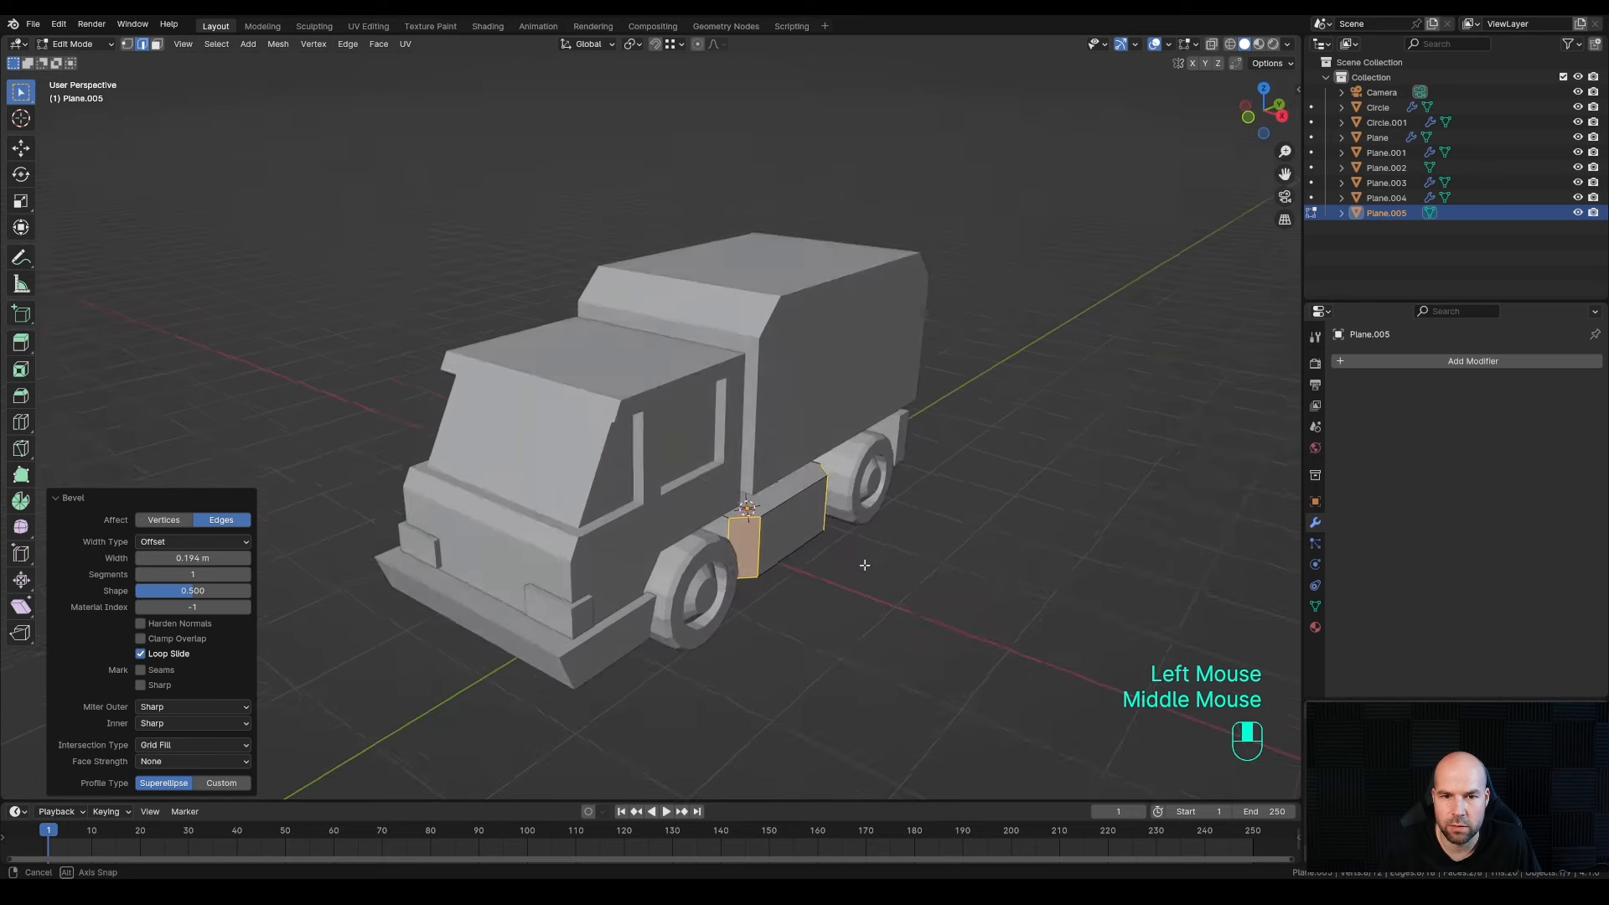
pyautogui.scroll(-2, 804, 546)
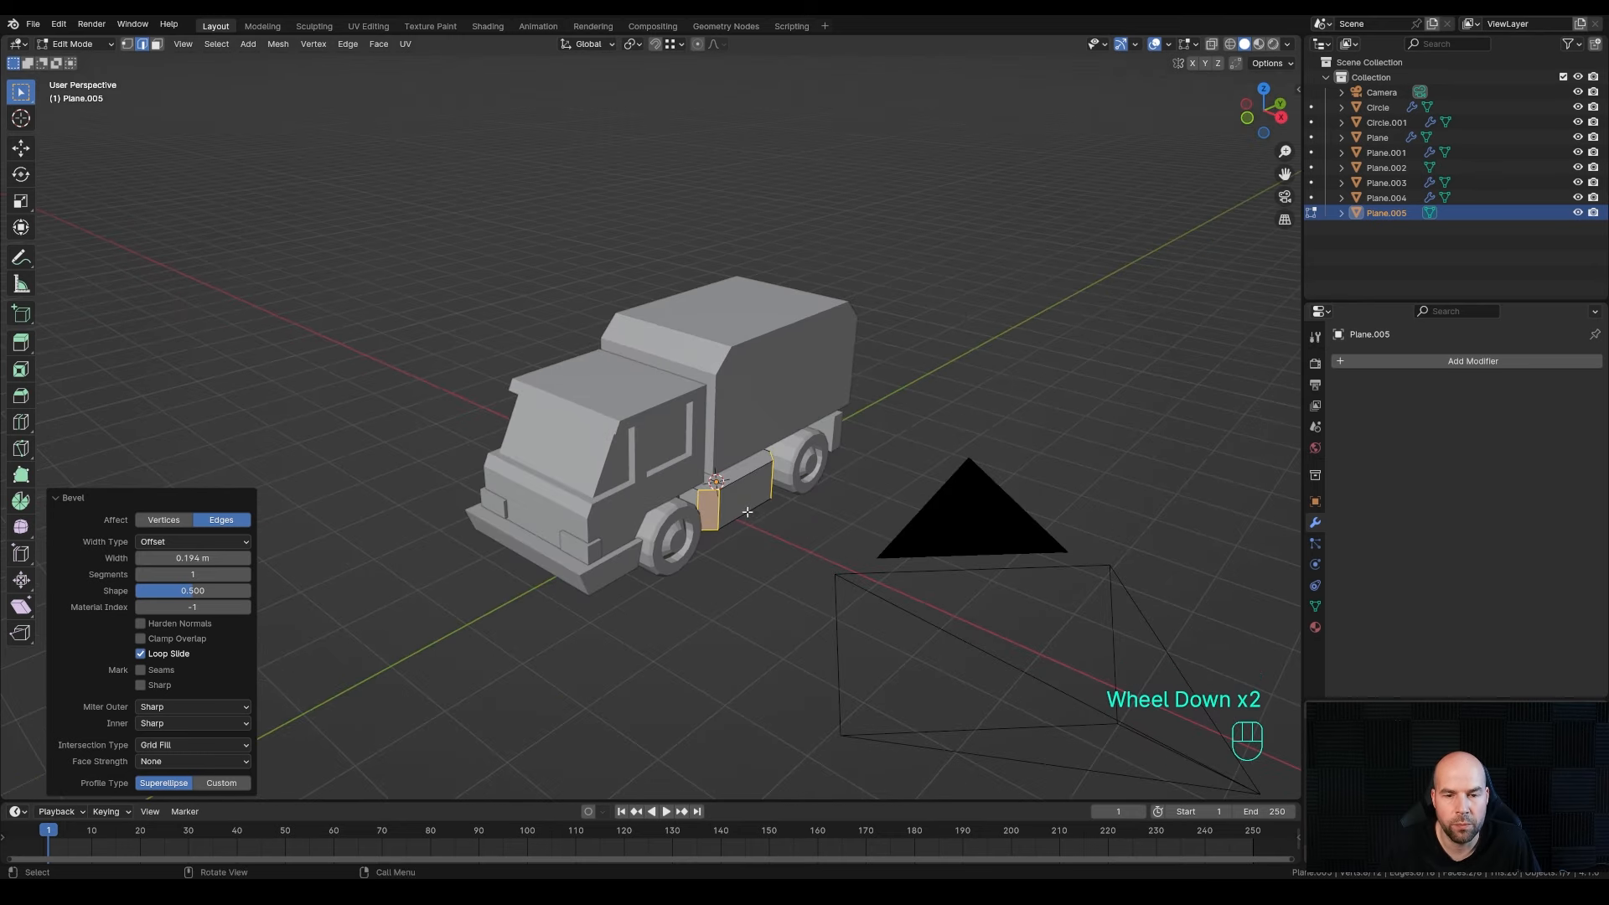
pyautogui.press('Tab')
# - Parent all truck parts to the cab using Object (Keep Transform)
pyautogui.moveTo(466, 240); pyautogui.dragTo(756, 641)
pyautogui.keyDown('shift'); pyautogui.click(611, 414); pyautogui.keyUp('shift')
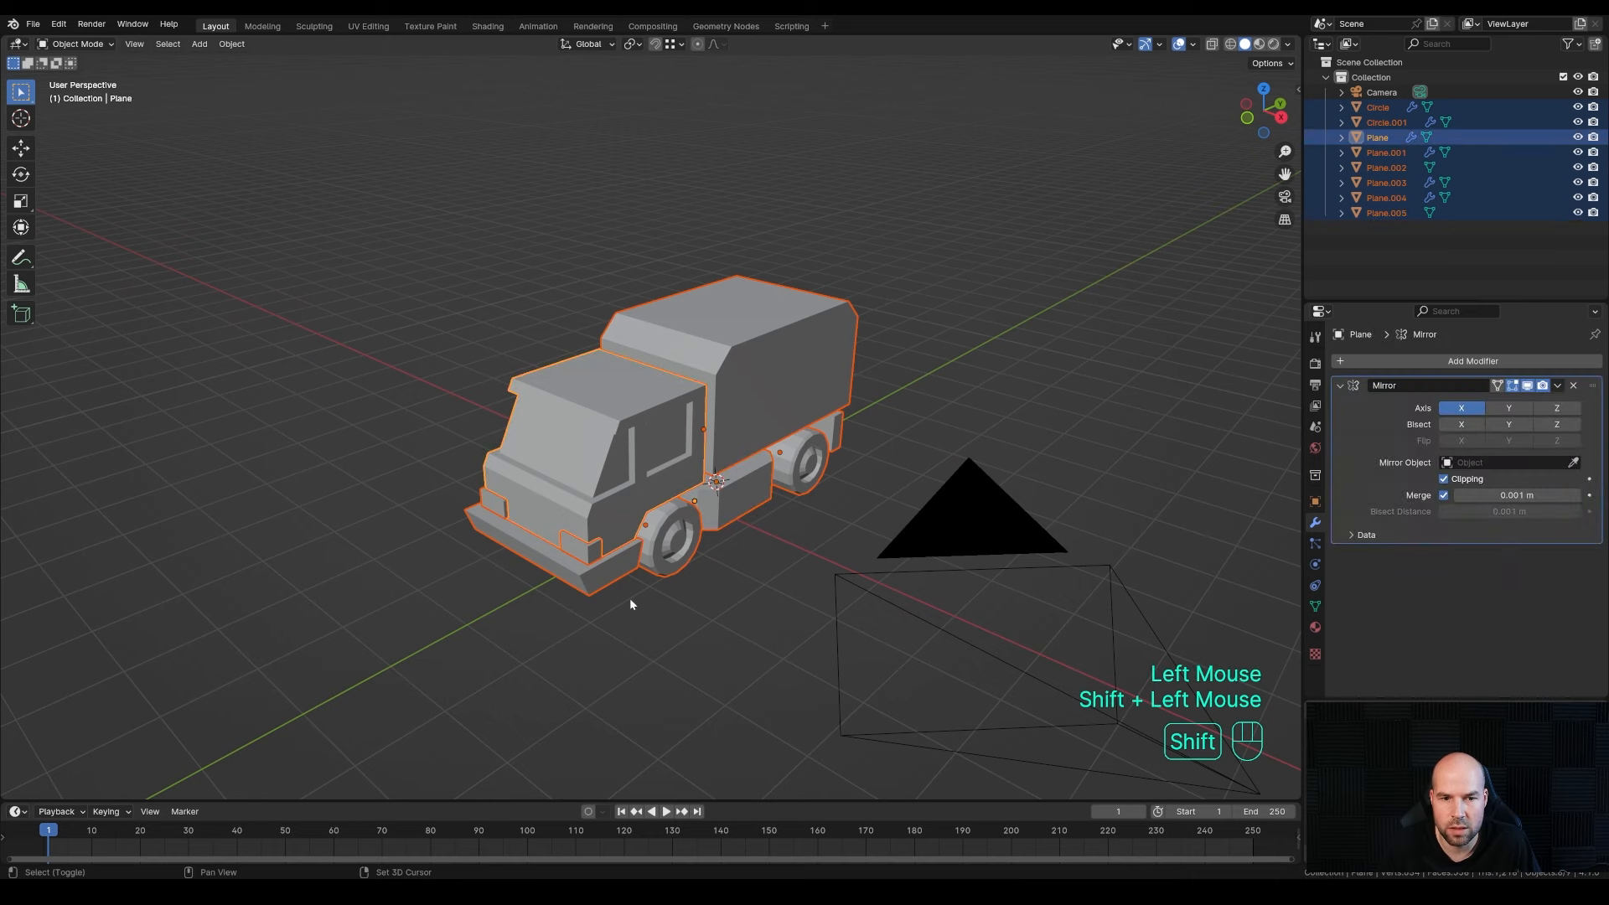
pyautogui.hotkey('ctrl', 'p')
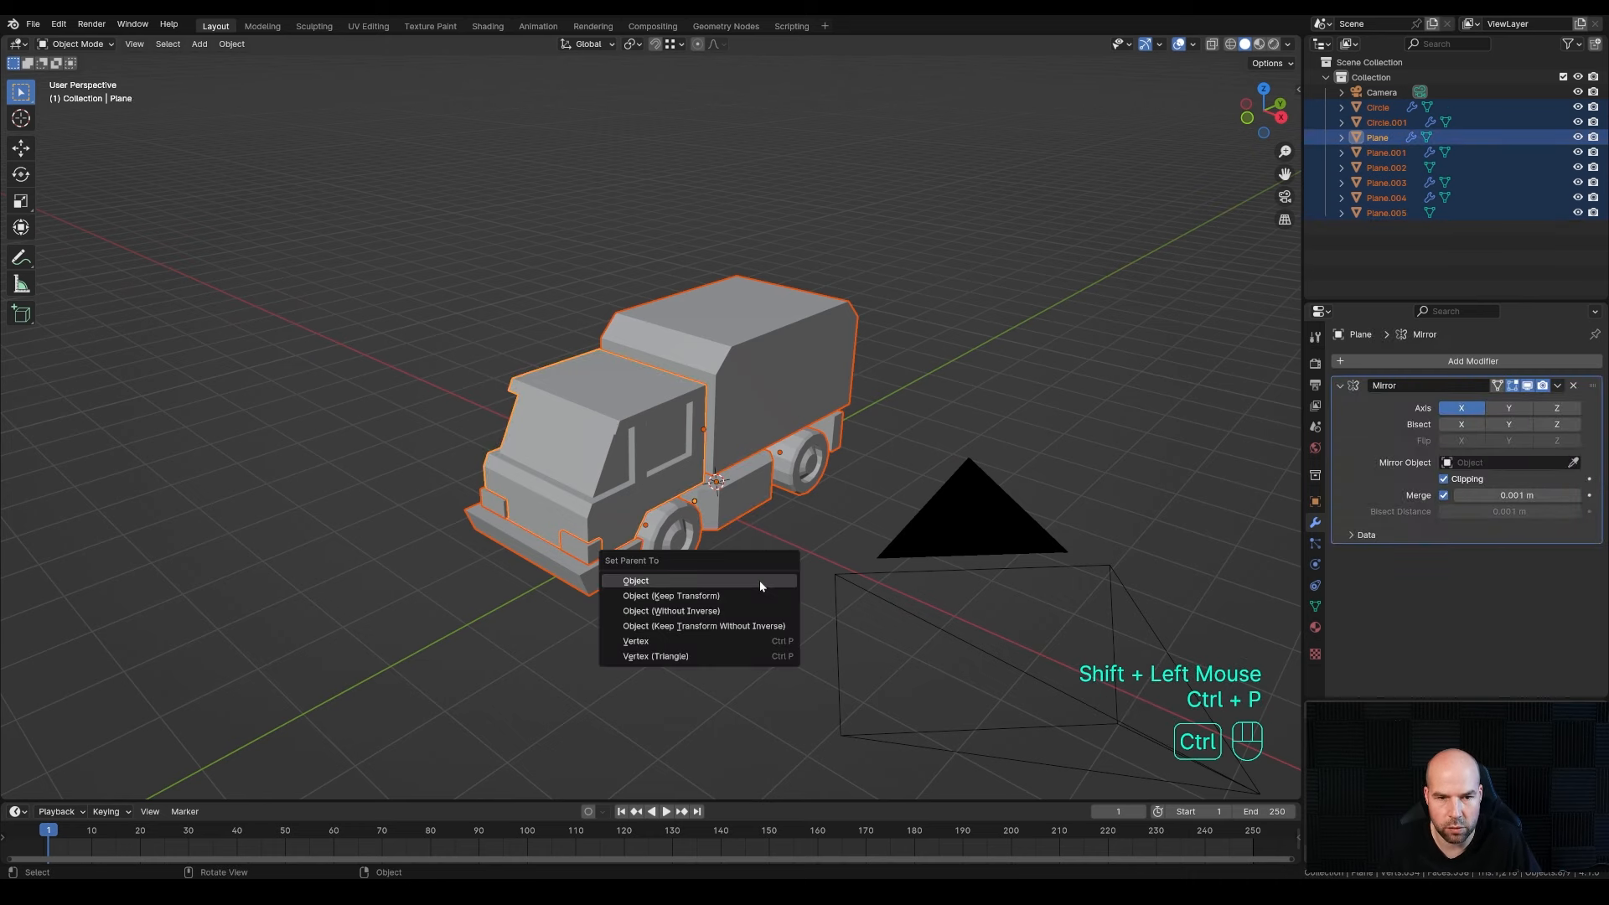
pyautogui.click(680, 592)
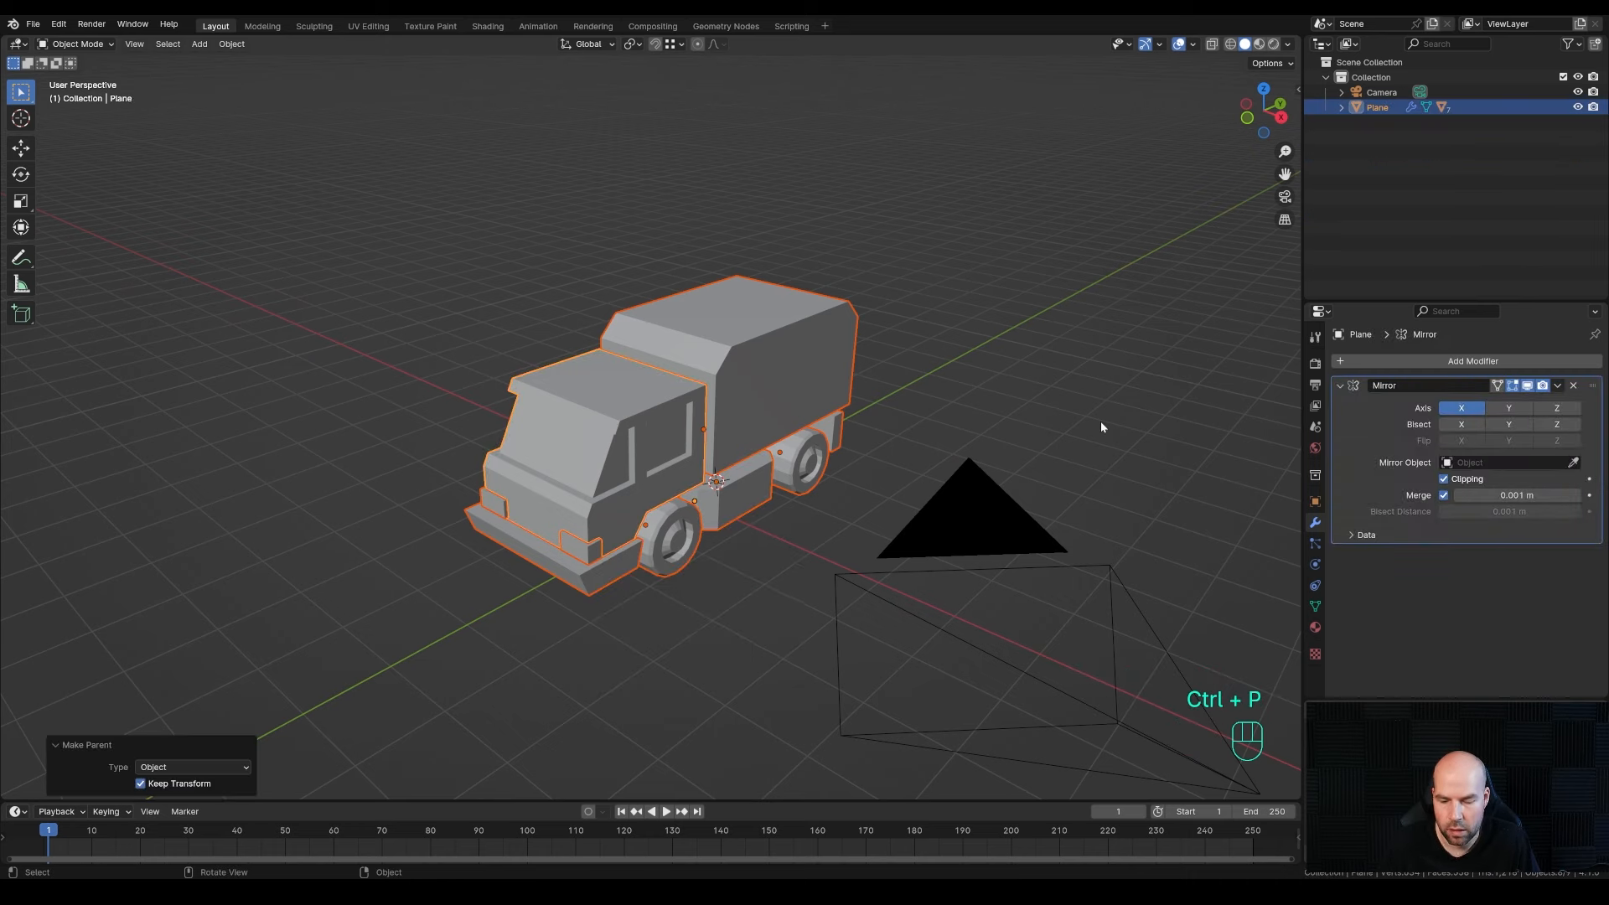
# - Raise the camera about 1.093 m along Z in camera view to fit the whole truck in the frame
pyautogui.press('KP_0')
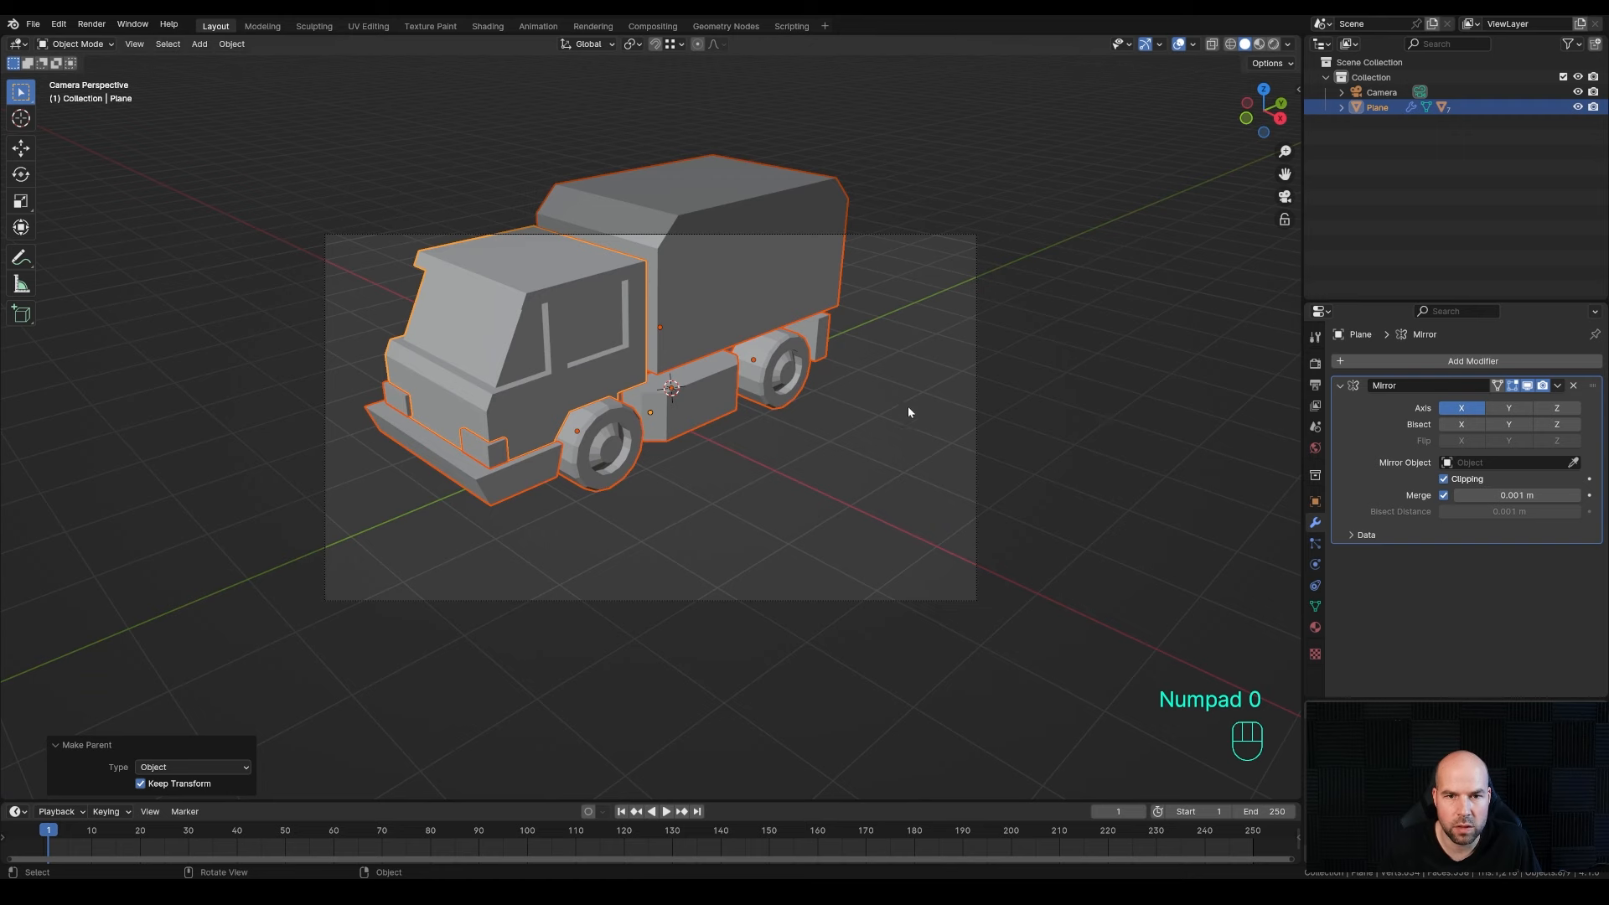
pyautogui.click(923, 235)
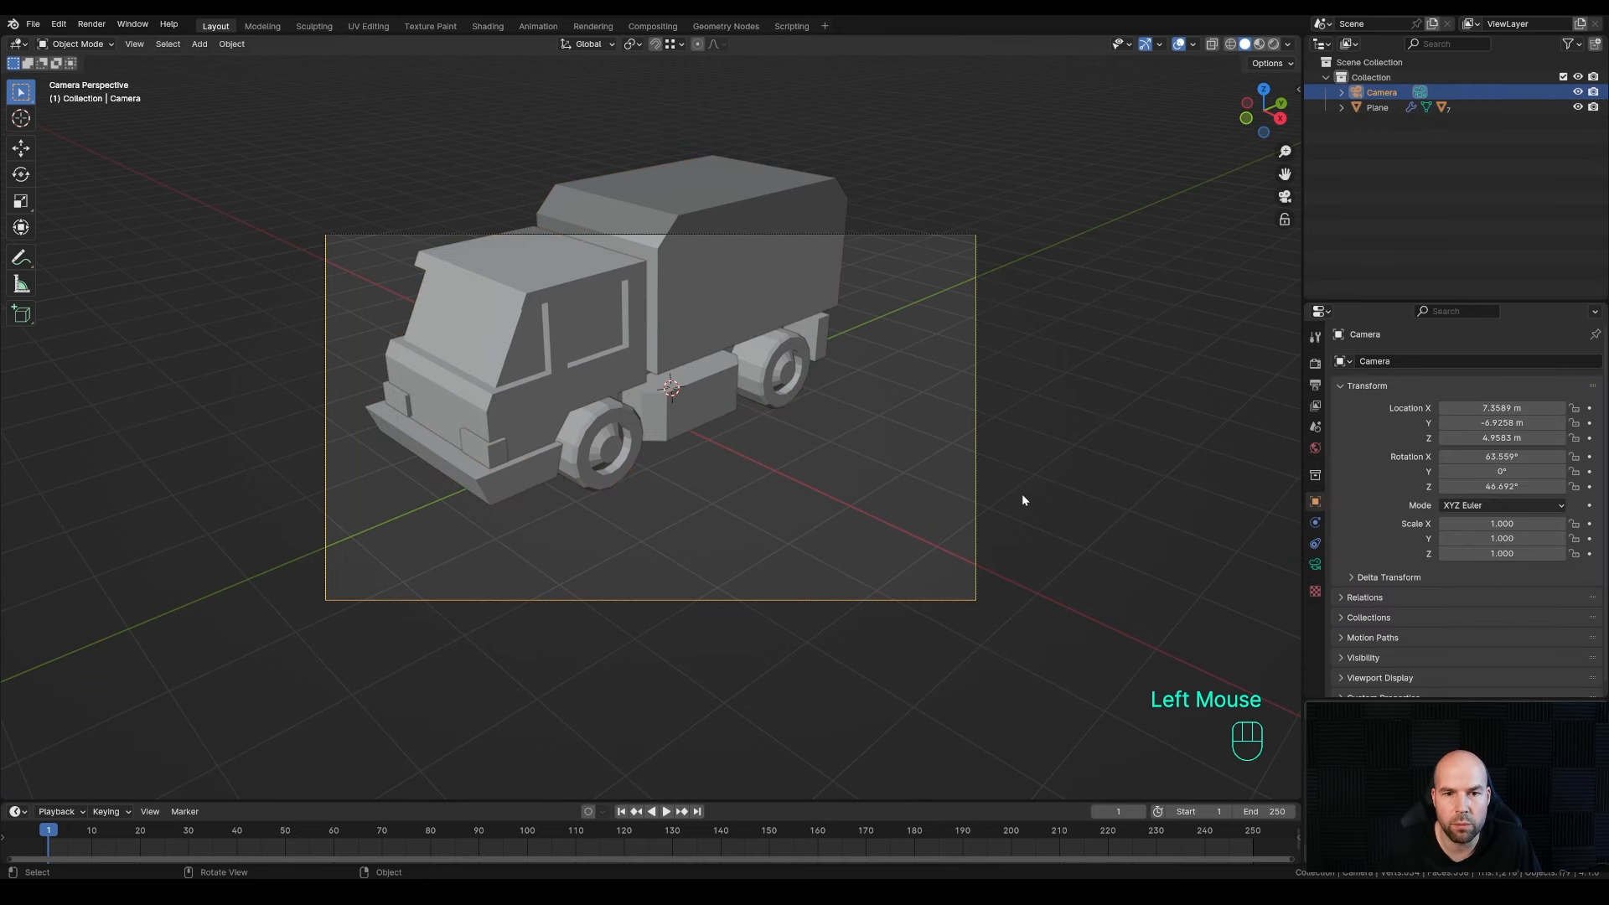
pyautogui.press('g')
pyautogui.press('z')
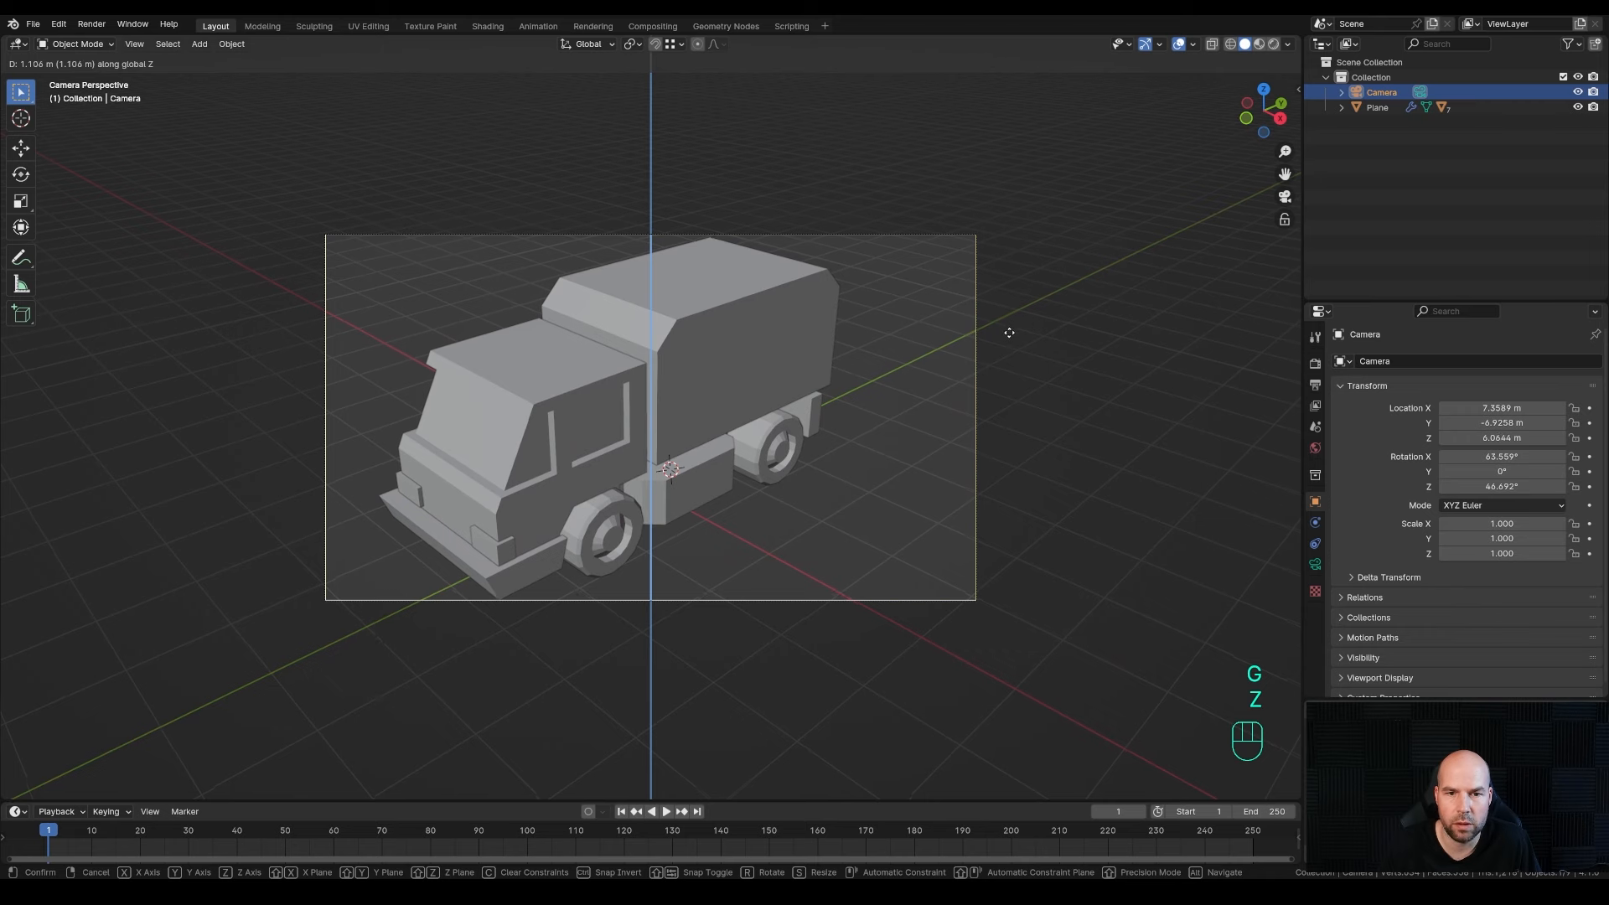
pyautogui.click(1009, 332)
# - Set the render output resolution to 1600 px in X and 1200 px in Y
pyautogui.click(1315, 385)
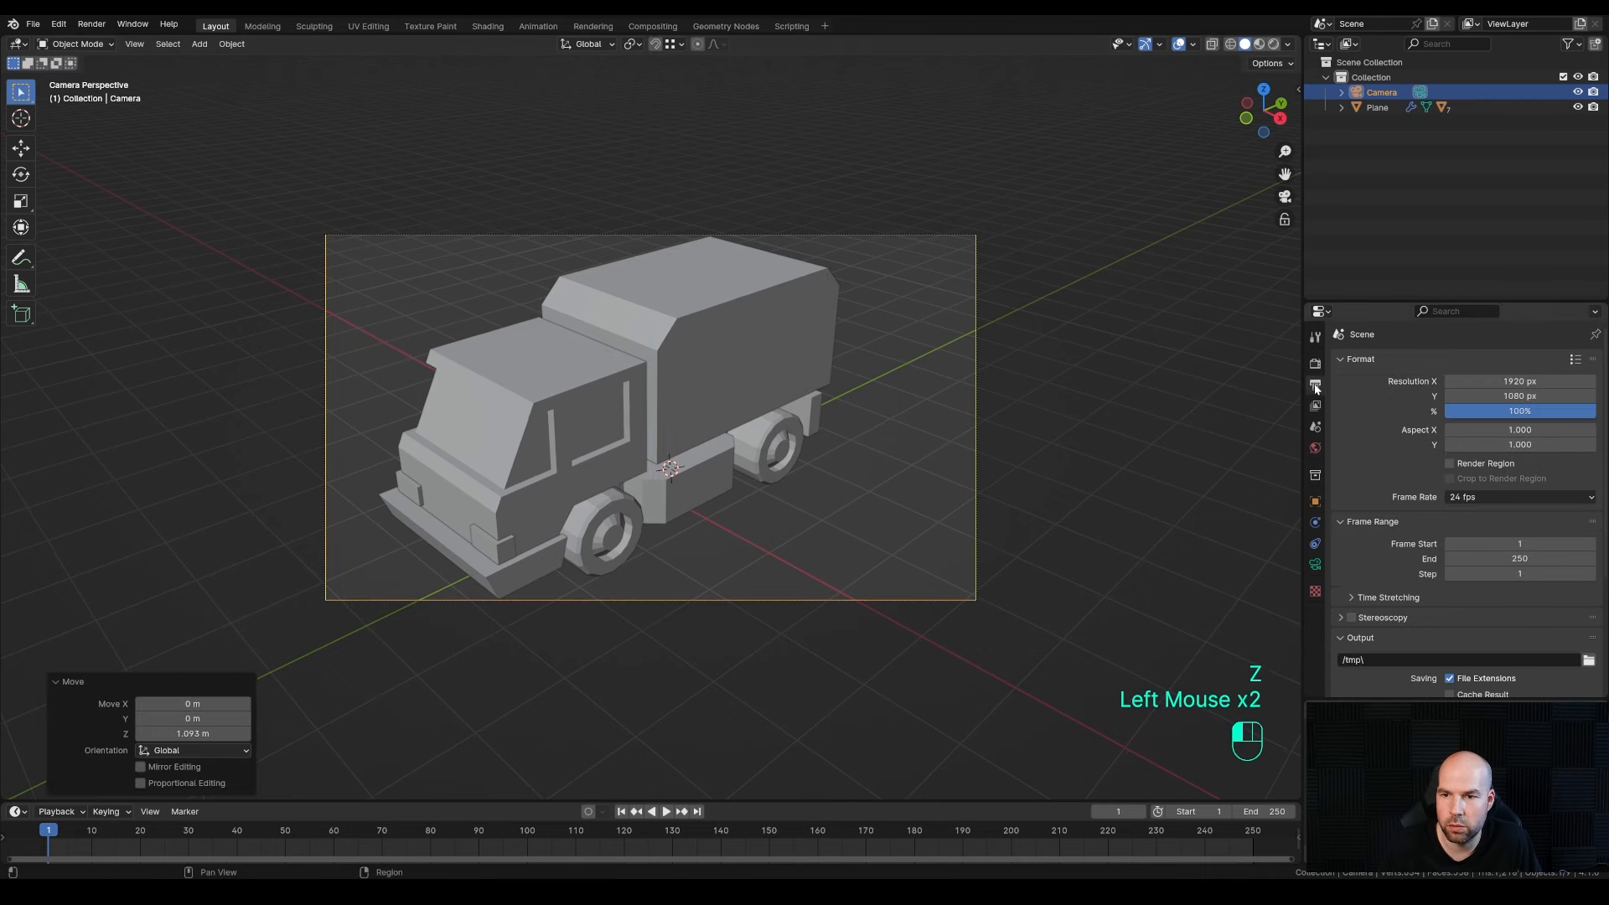
pyautogui.click(1518, 381)
pyautogui.write('1600')
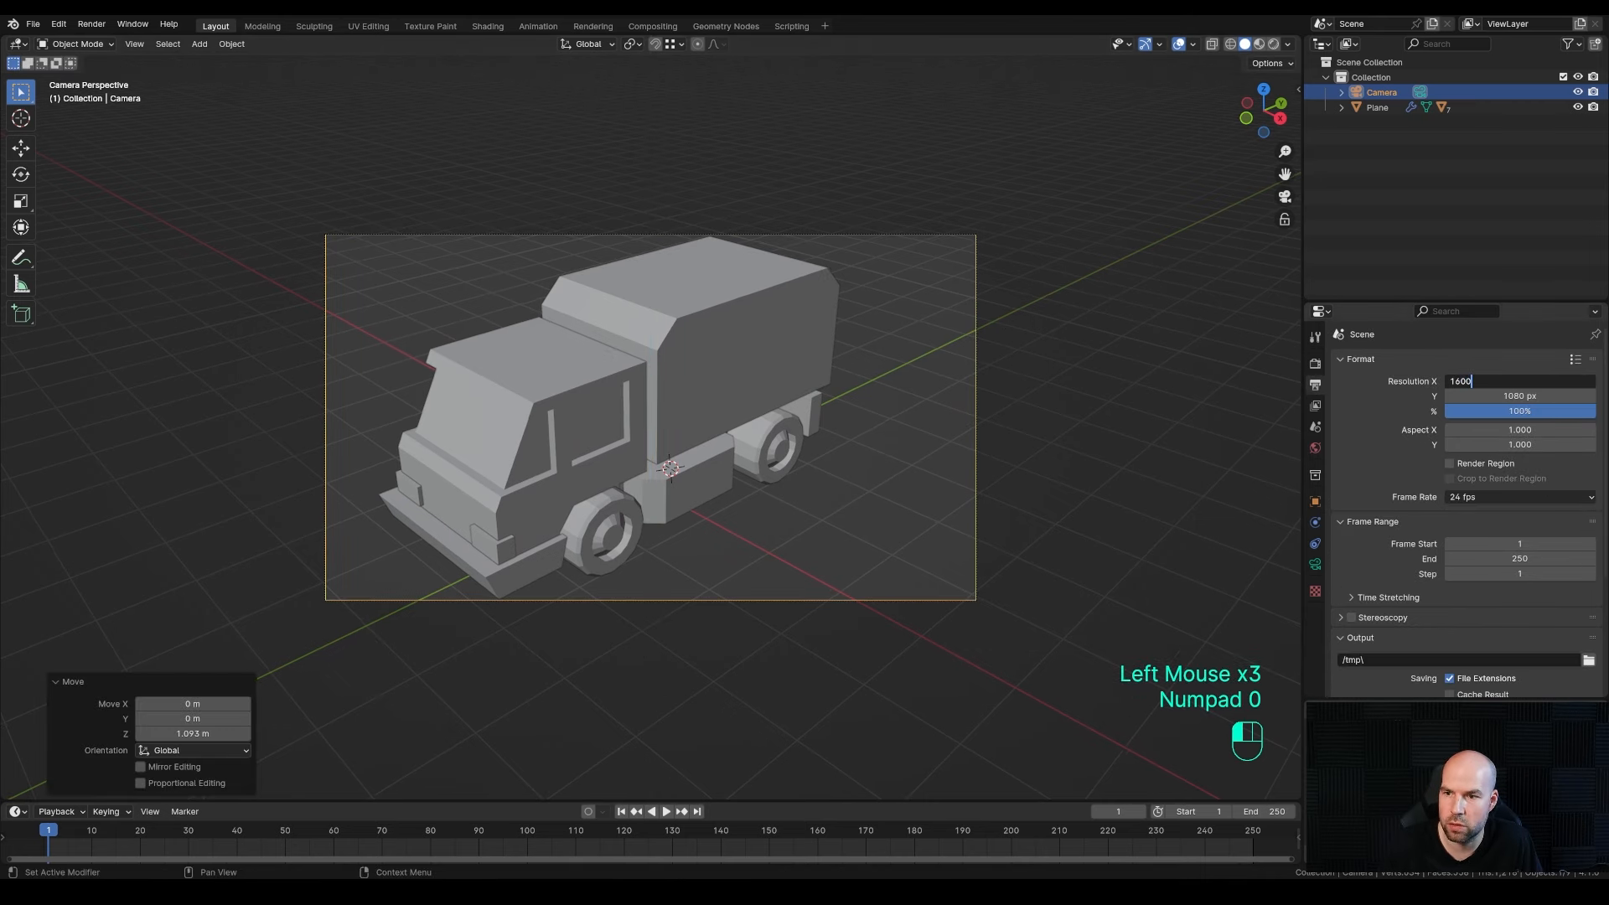
pyautogui.press('Tab')
pyautogui.write('1200')
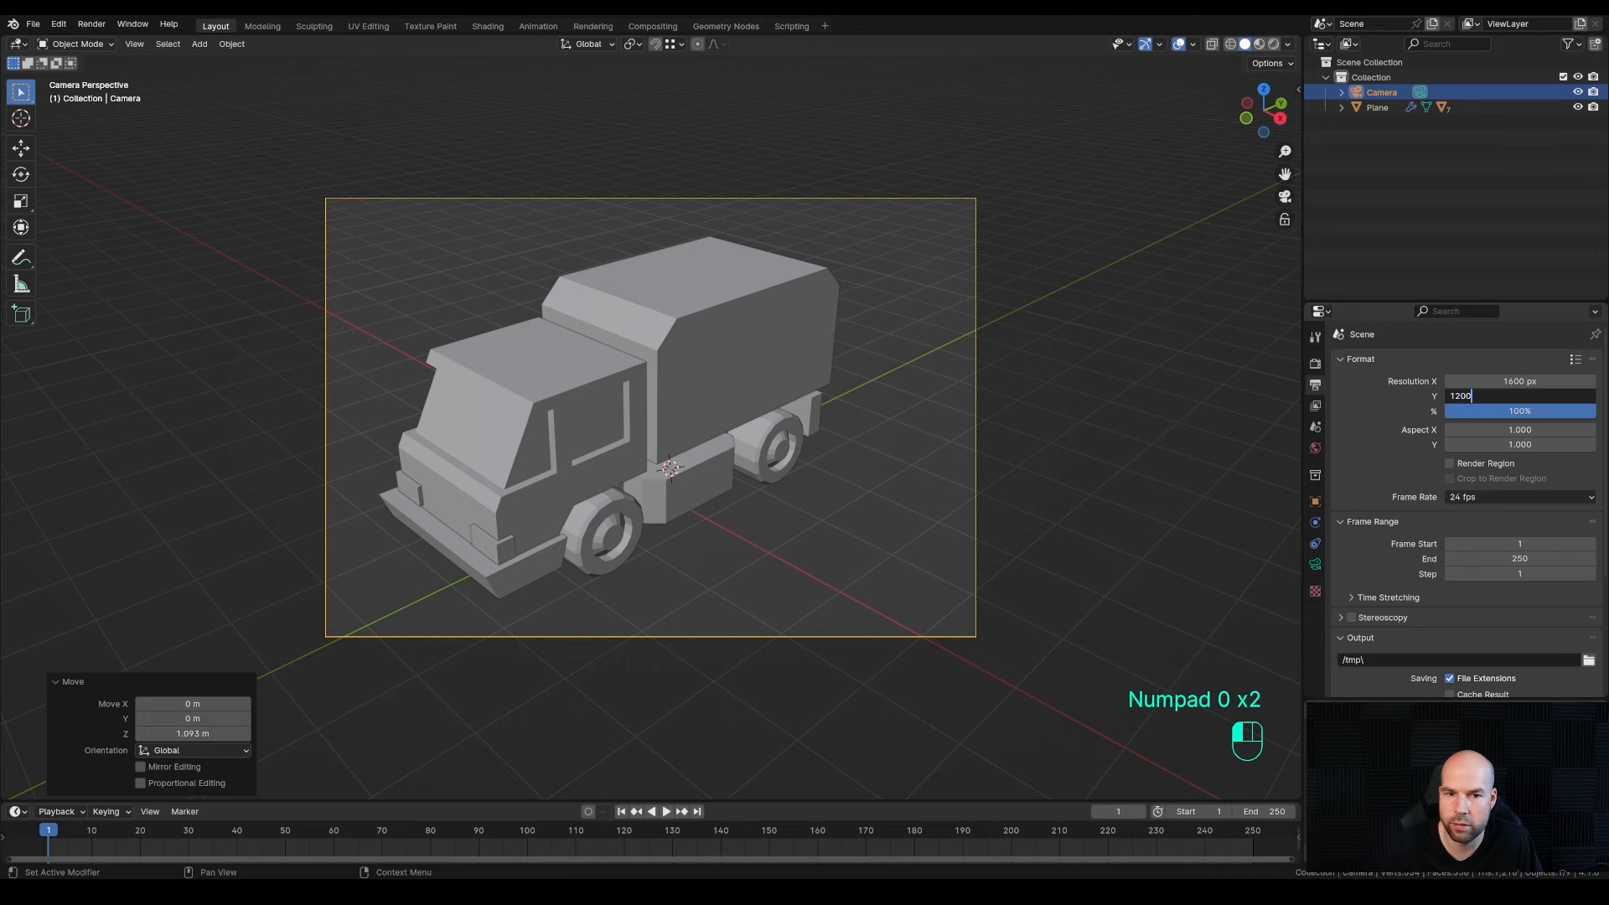
pyautogui.press('Return')
# - Move the camera back about 1.933 m along its local Z and shift it about -0.164 m in view X to center the truck
pyautogui.press('g')
pyautogui.press('z')
pyautogui.press('z')
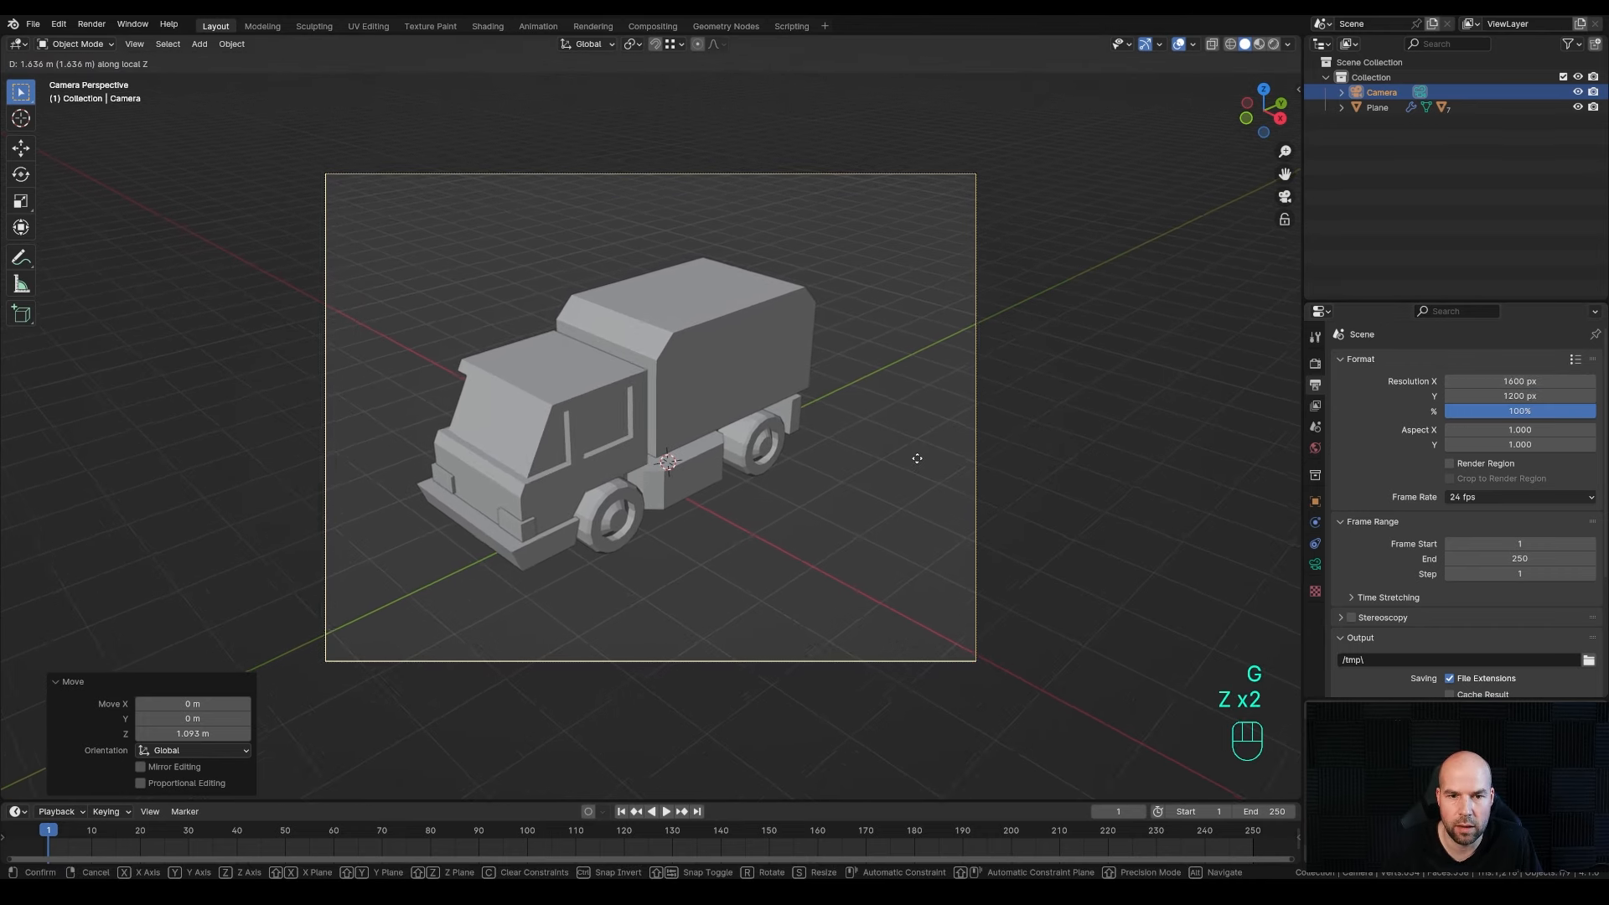
pyautogui.click(915, 466)
pyautogui.press('g')
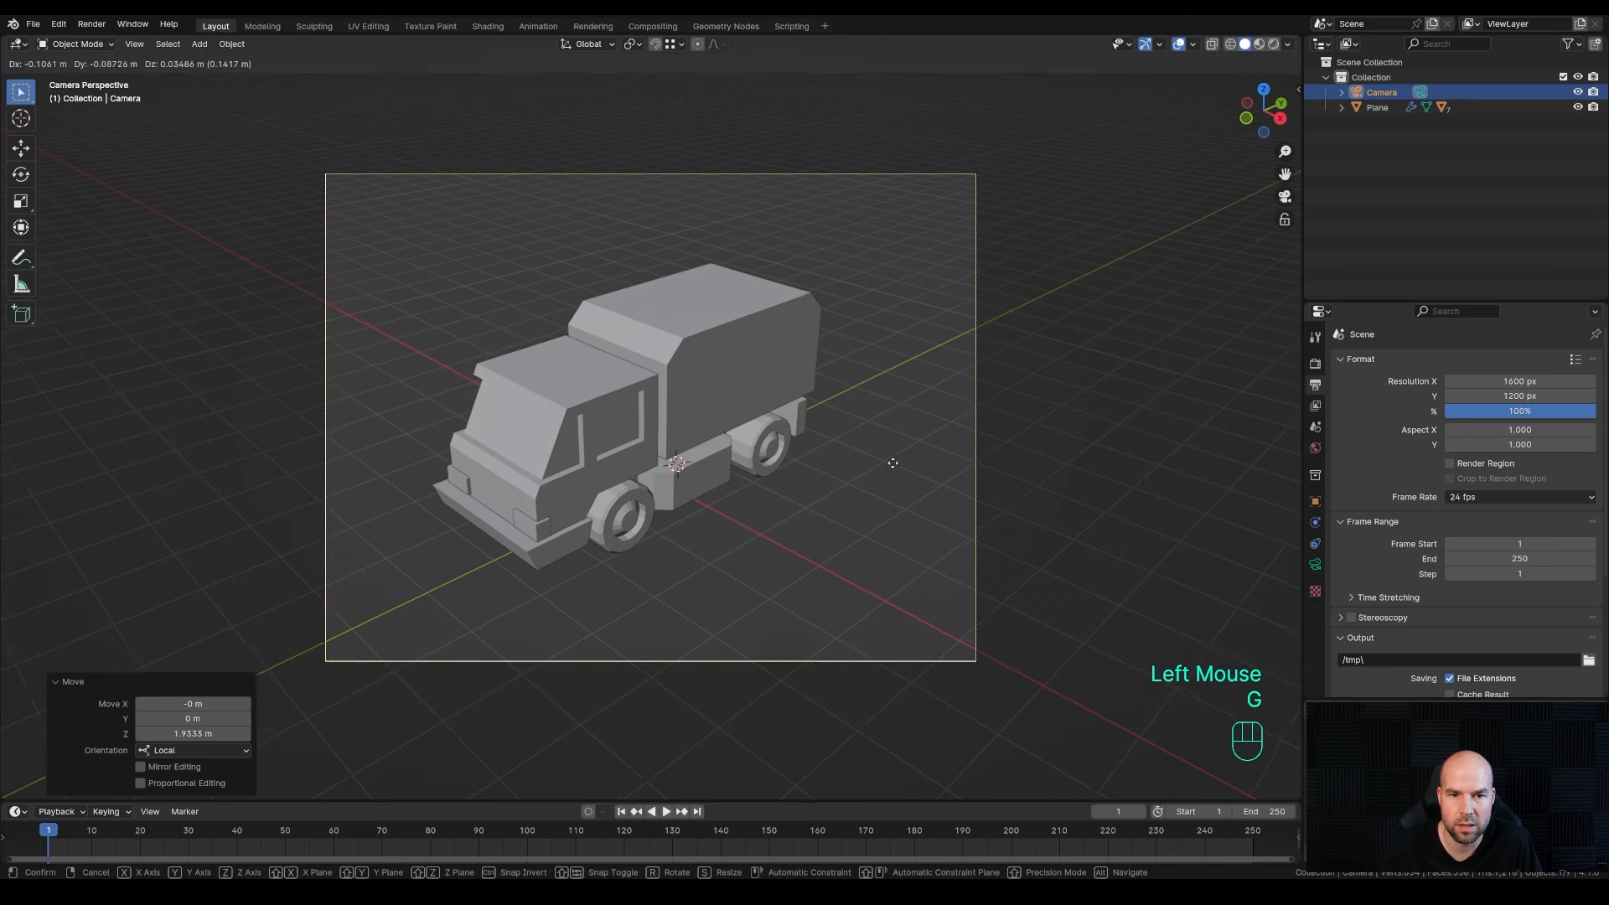
pyautogui.click(889, 466)
pyautogui.scroll(-1, 892, 455)
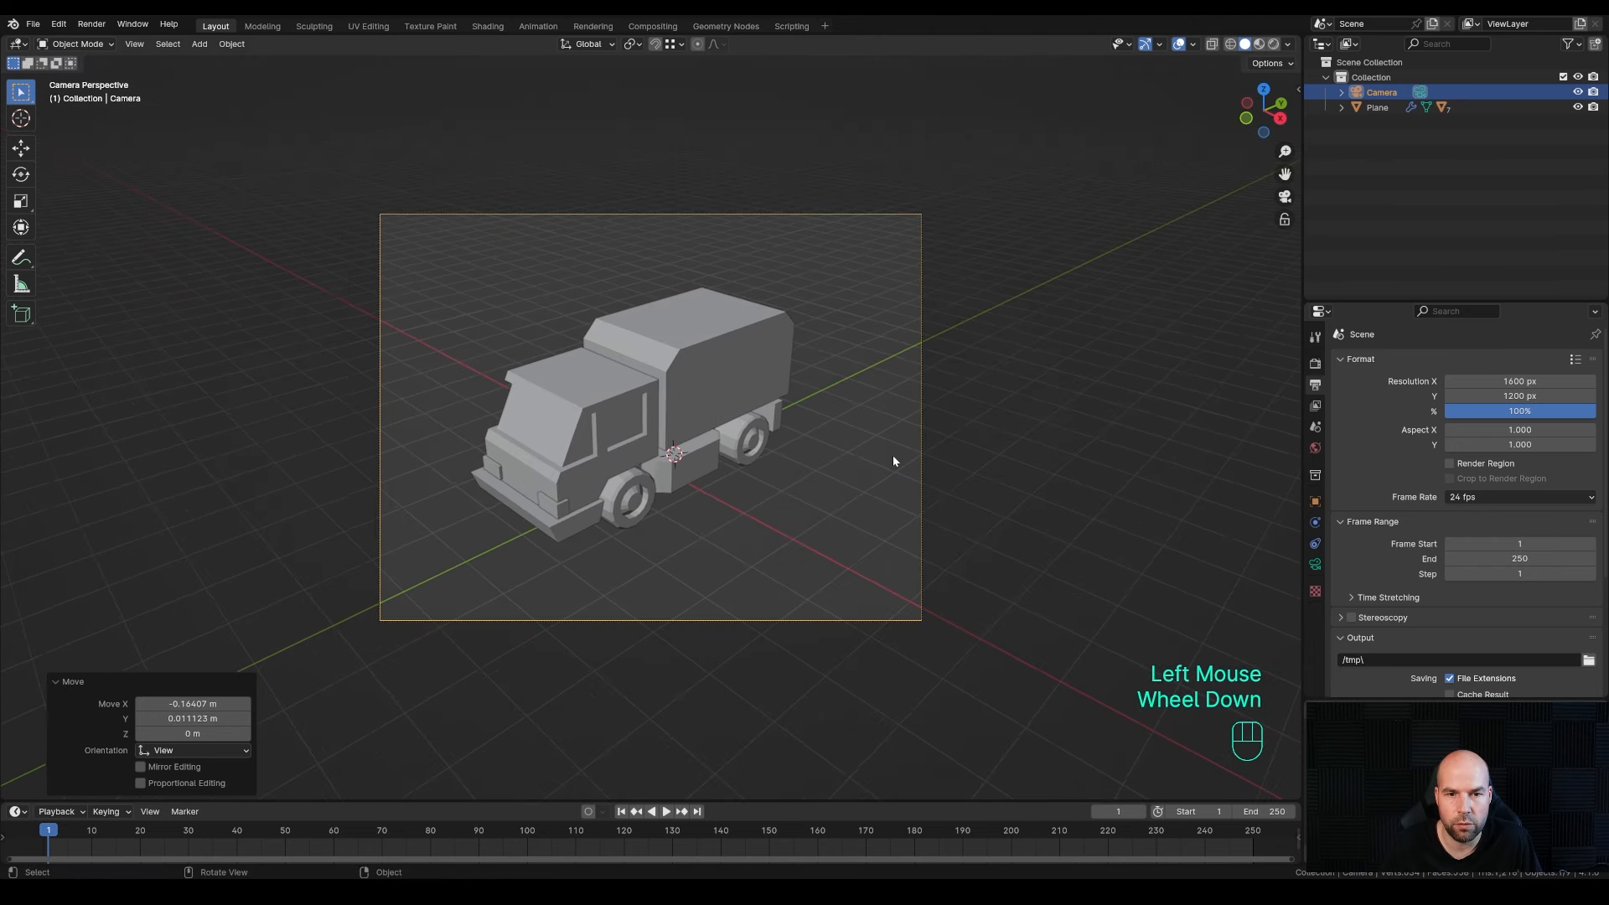
# - Snap the 3D cursor to the world origin and add a ground plane there, scaled up about 42.687 times
pyautogui.hotkey('shift', 's')
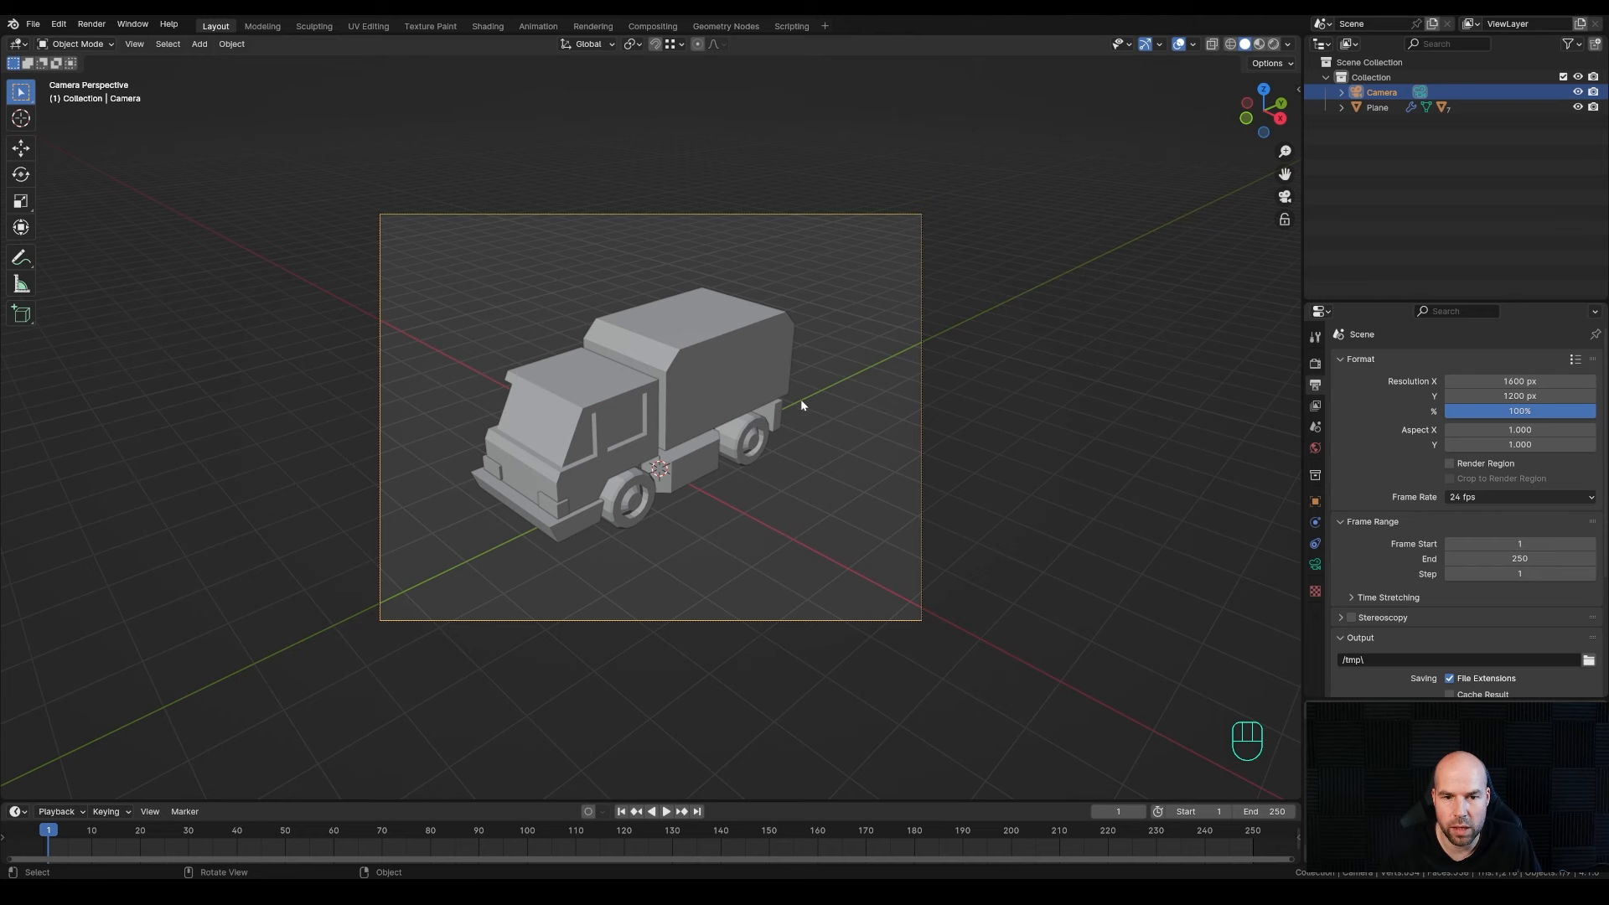
pyautogui.hotkey('shift', 's')
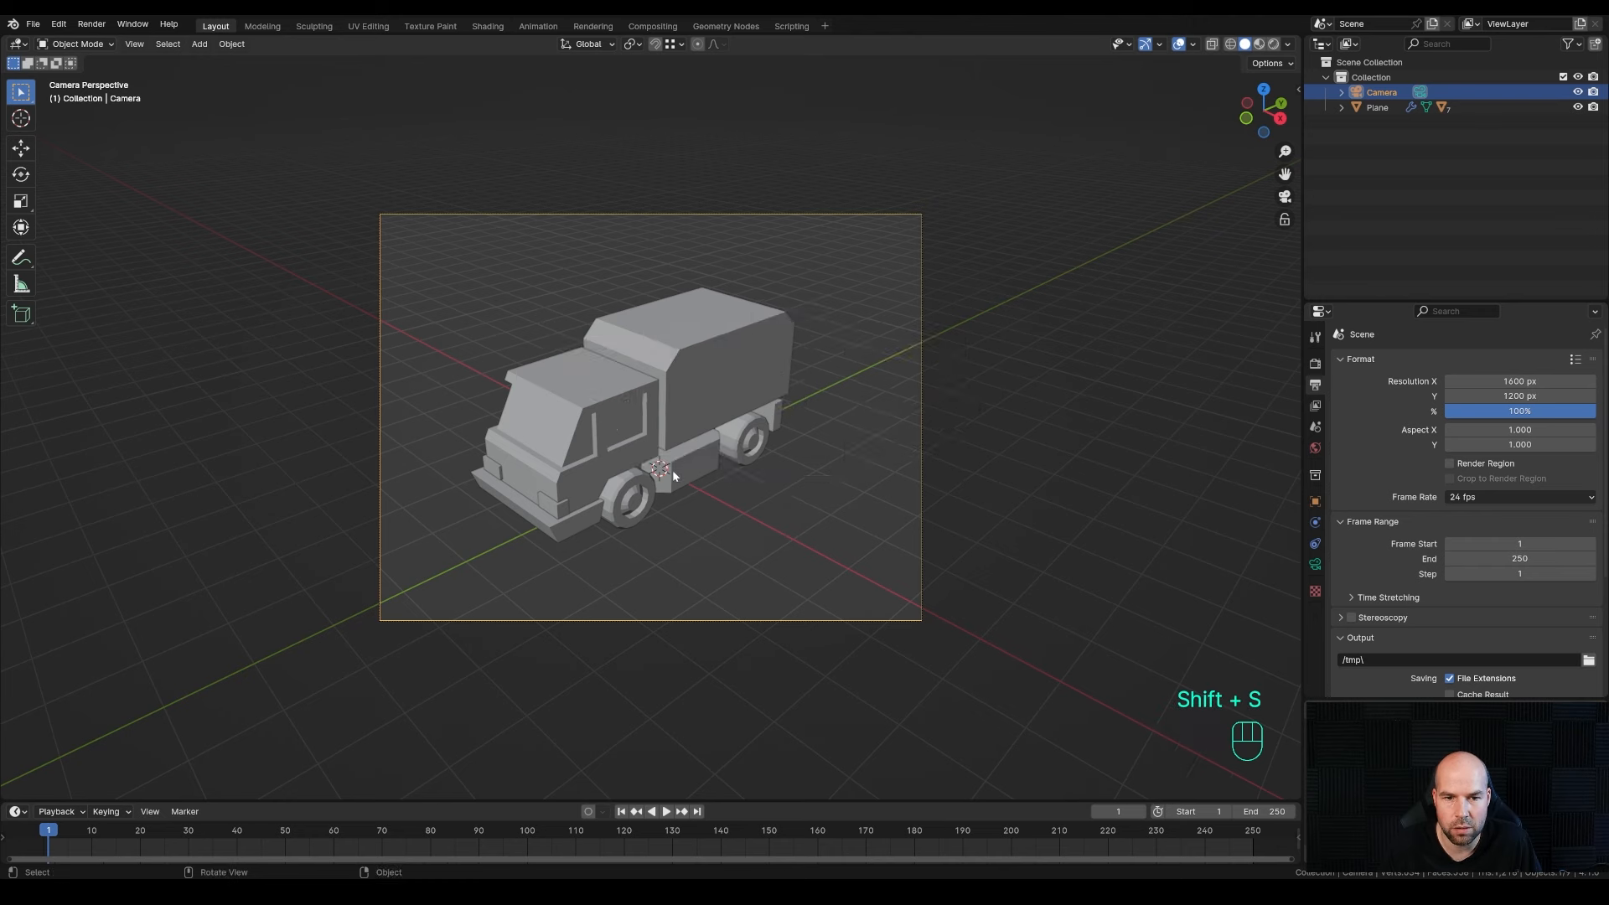
pyautogui.hotkey('shift', 'a')
pyautogui.moveTo(755, 403)
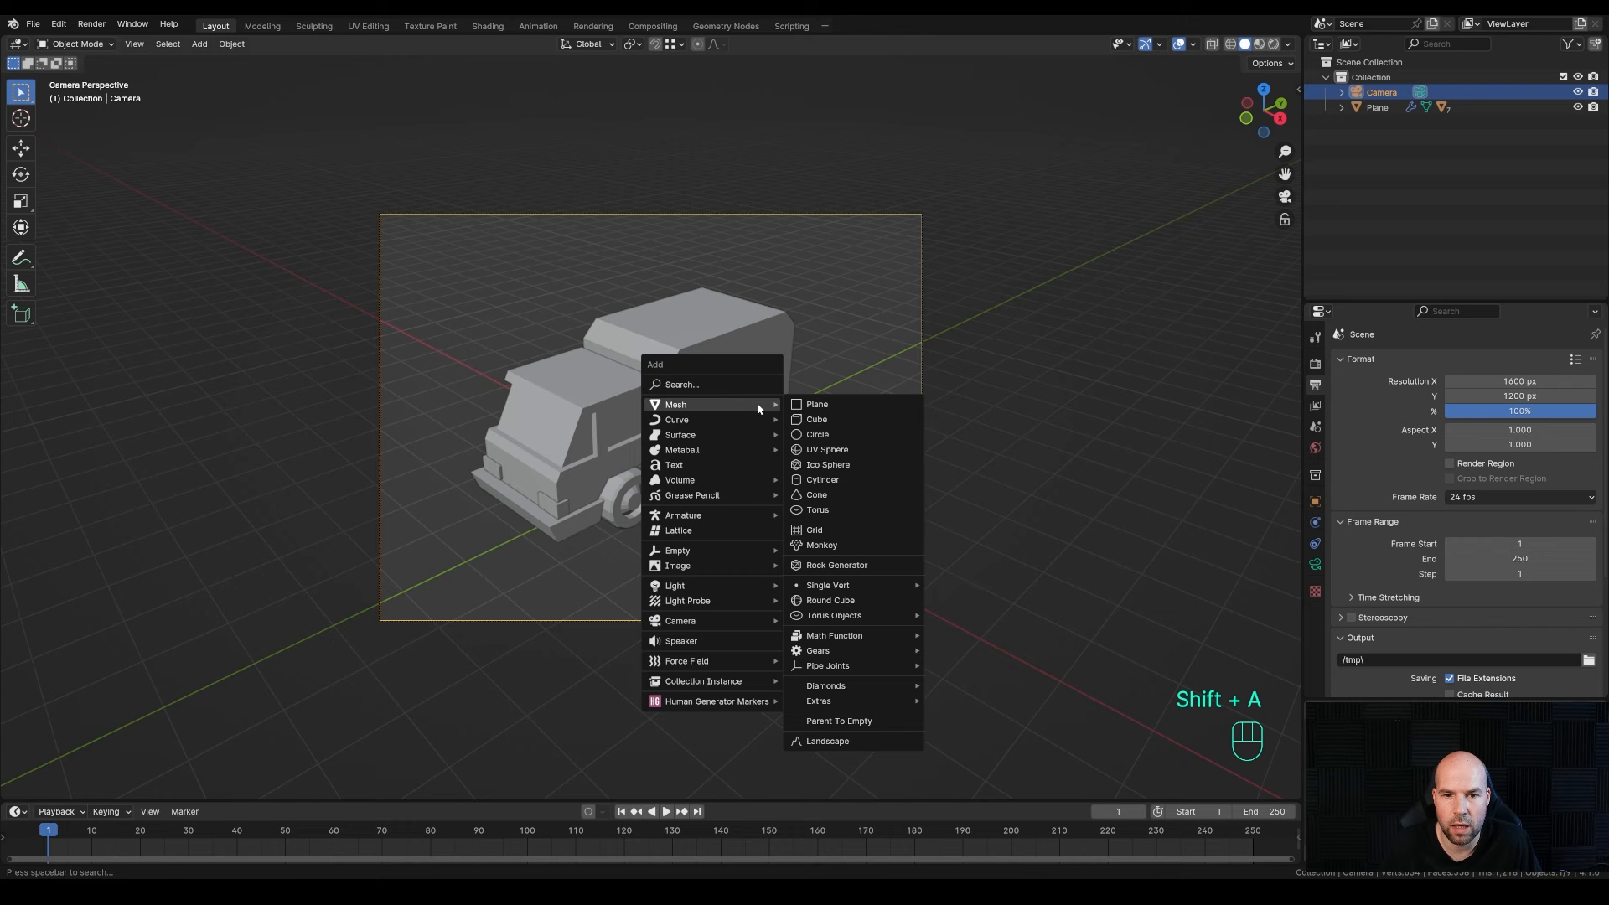
pyautogui.click(831, 405)
pyautogui.press('s')
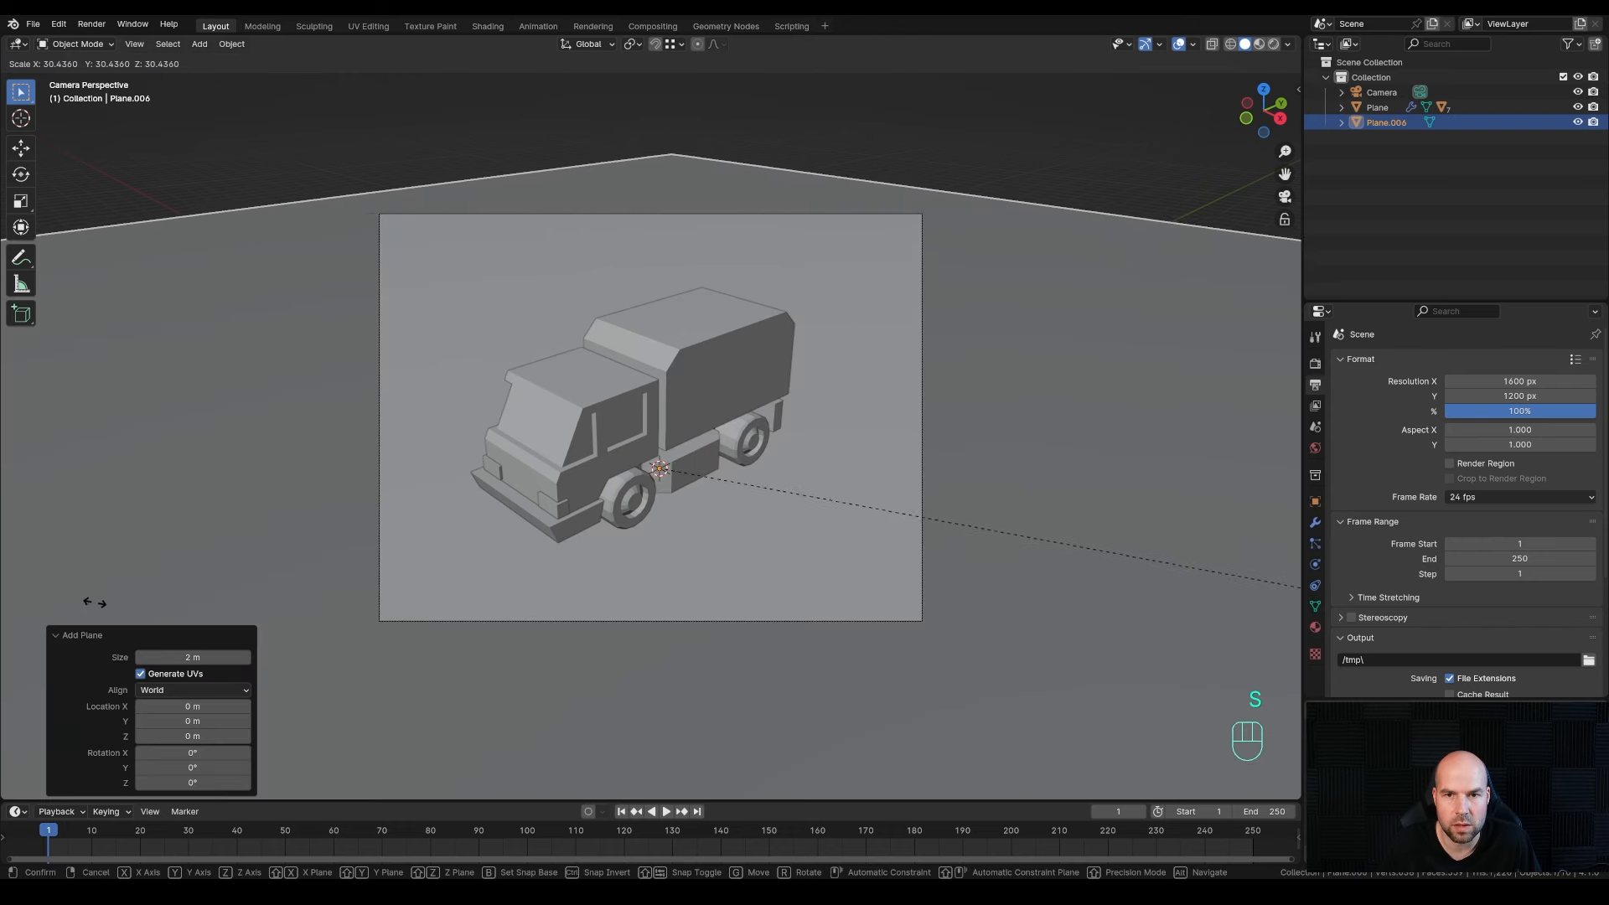
pyautogui.click(391, 579)
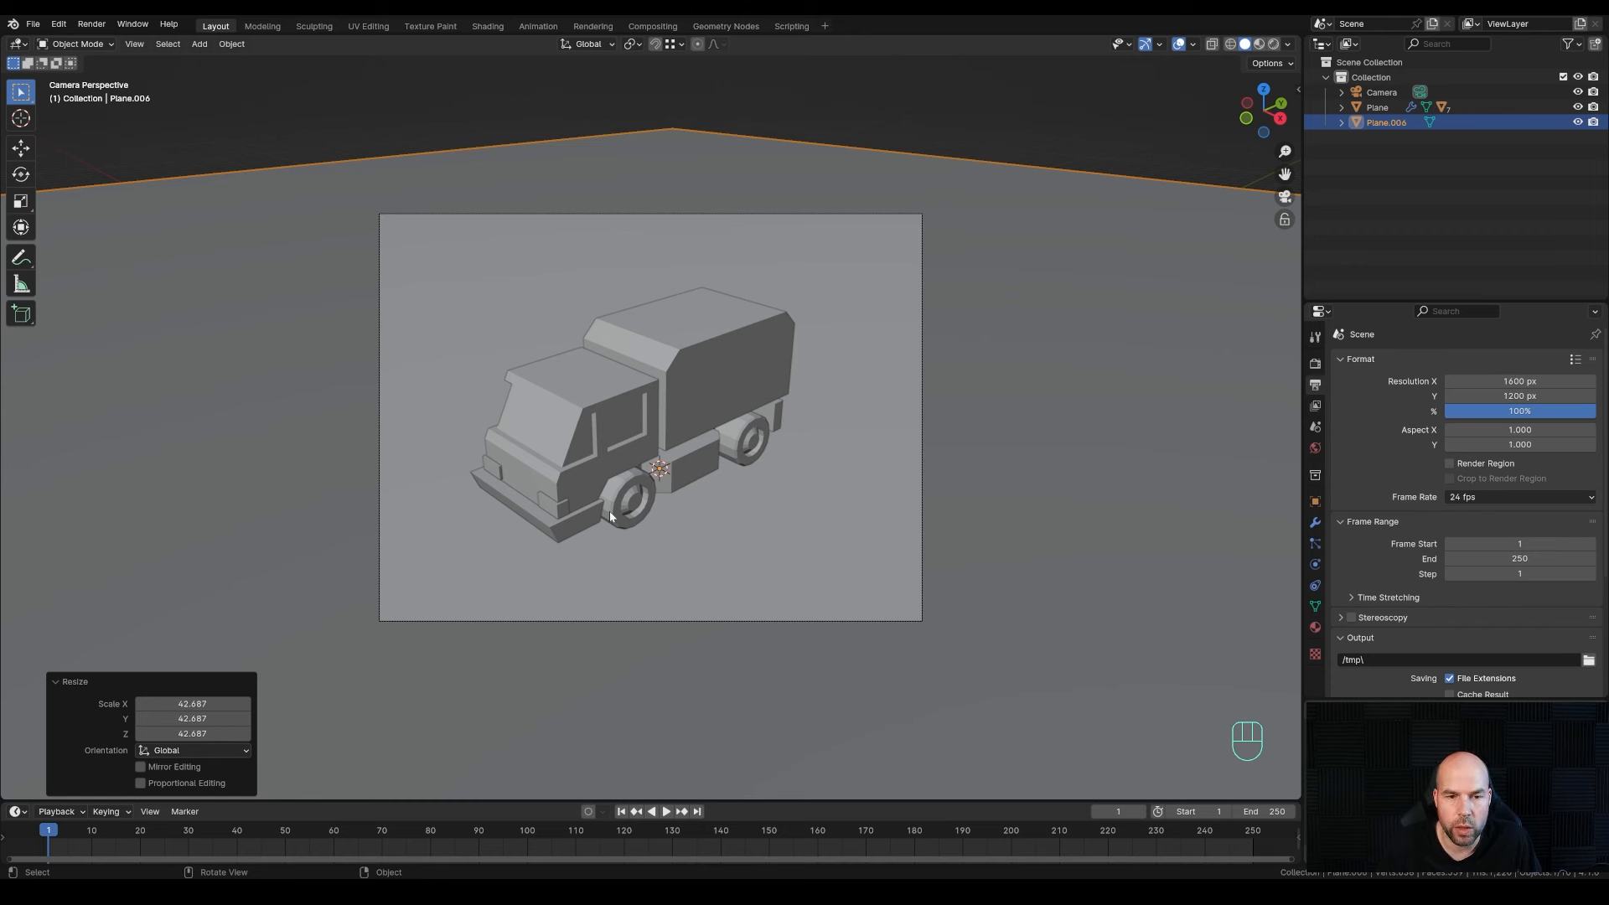
# - Keyframe only the Z location of the truck cab at frame 1
pyautogui.click(614, 396)
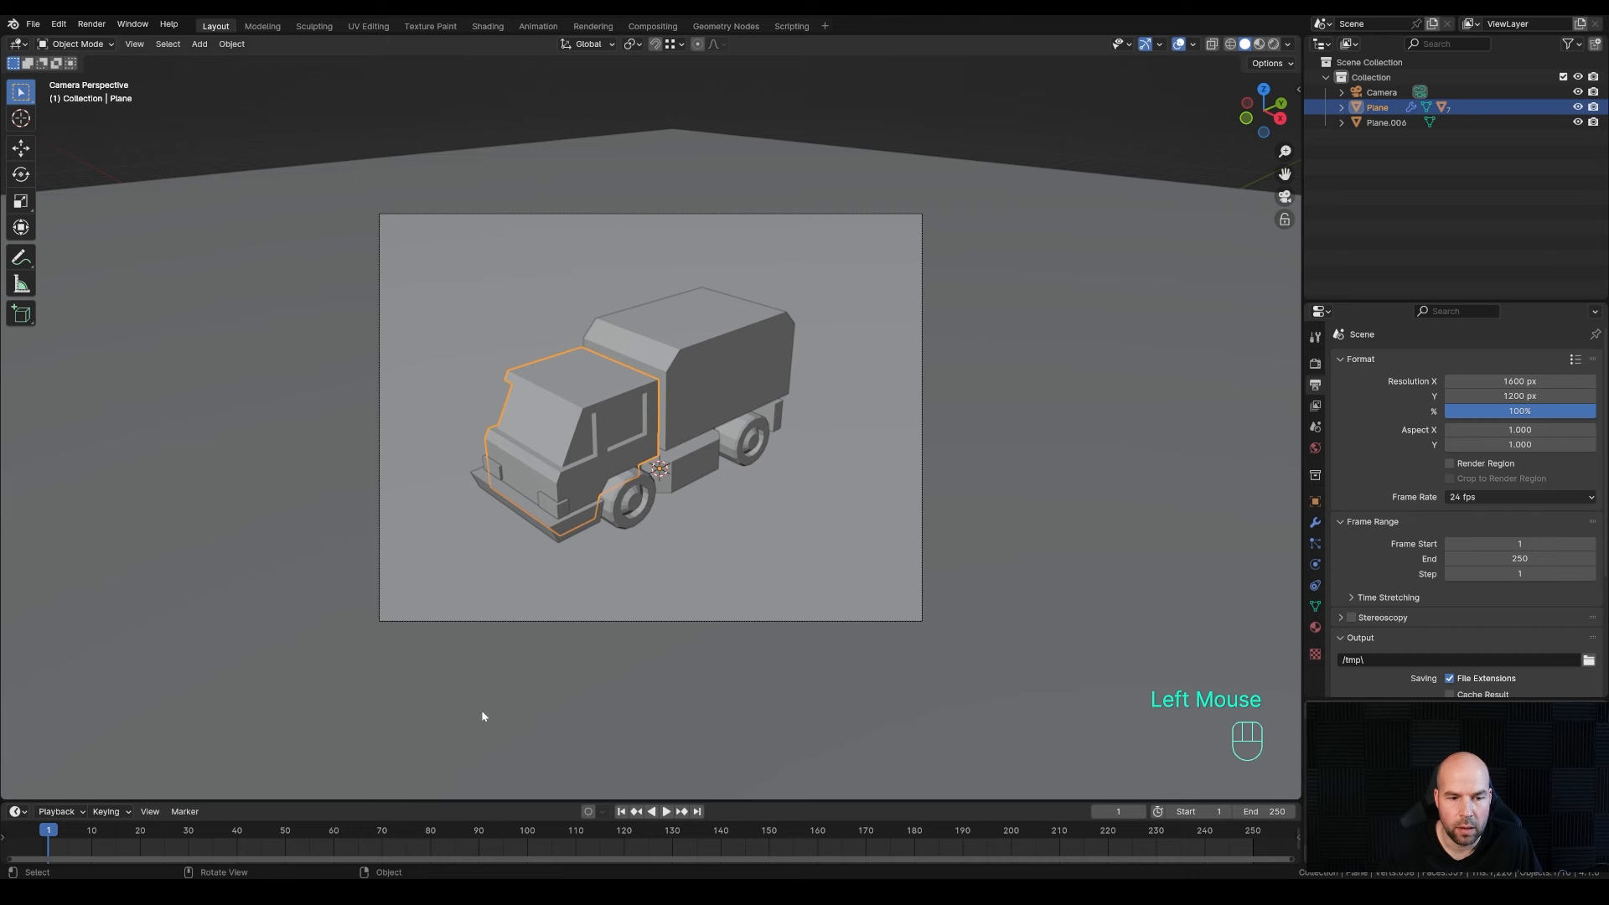
pyautogui.moveTo(449, 803); pyautogui.dragTo(455, 687)
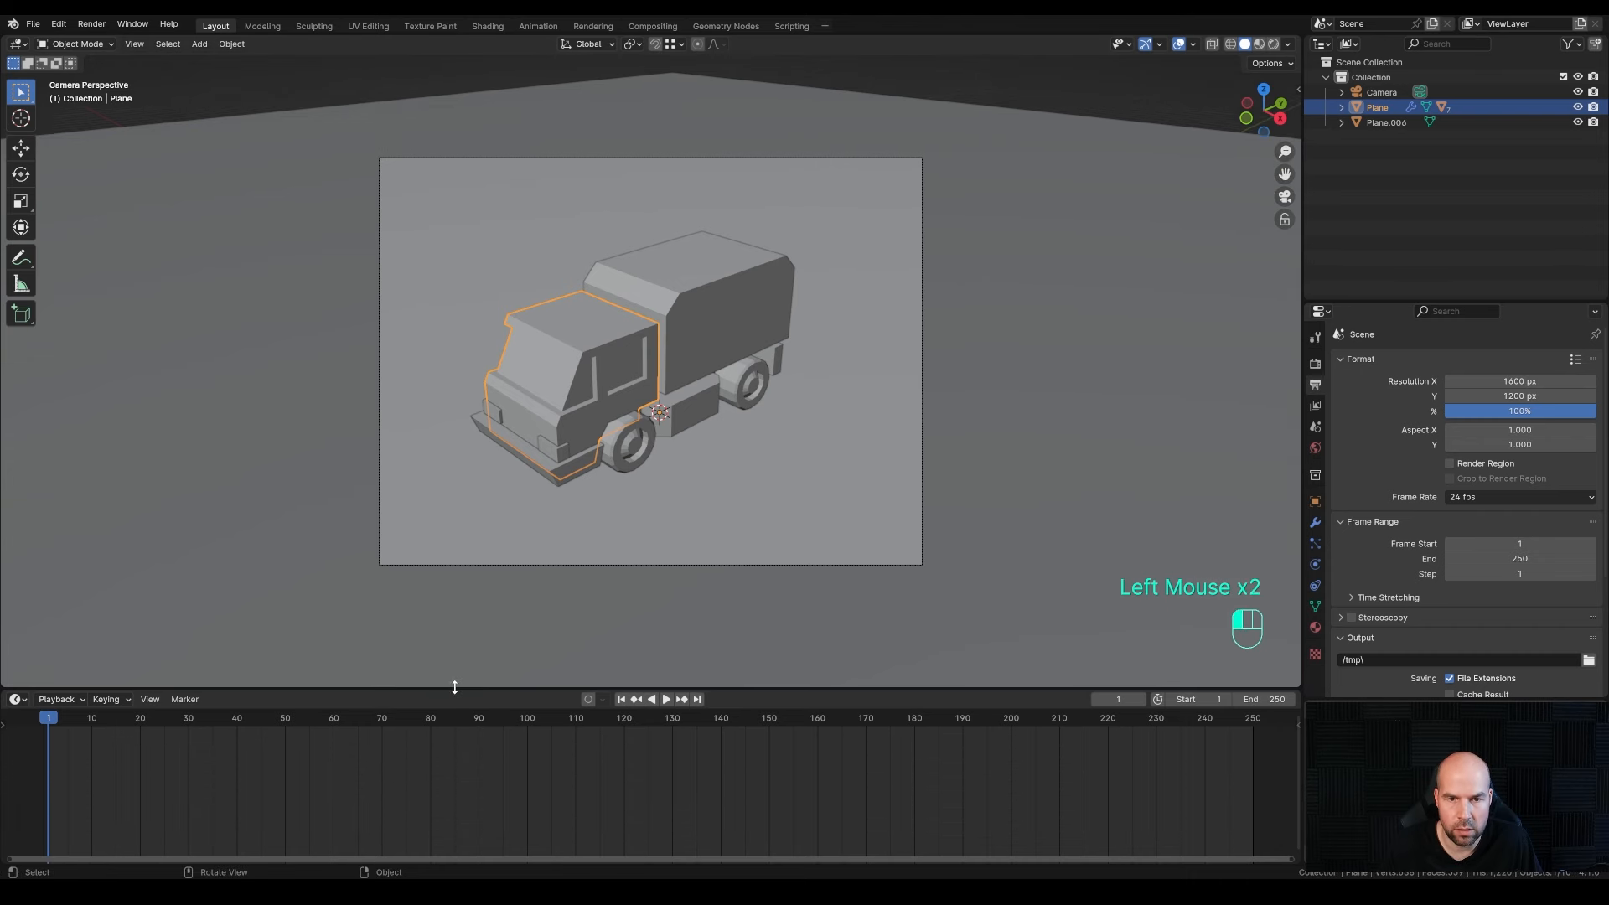
pyautogui.press('n')
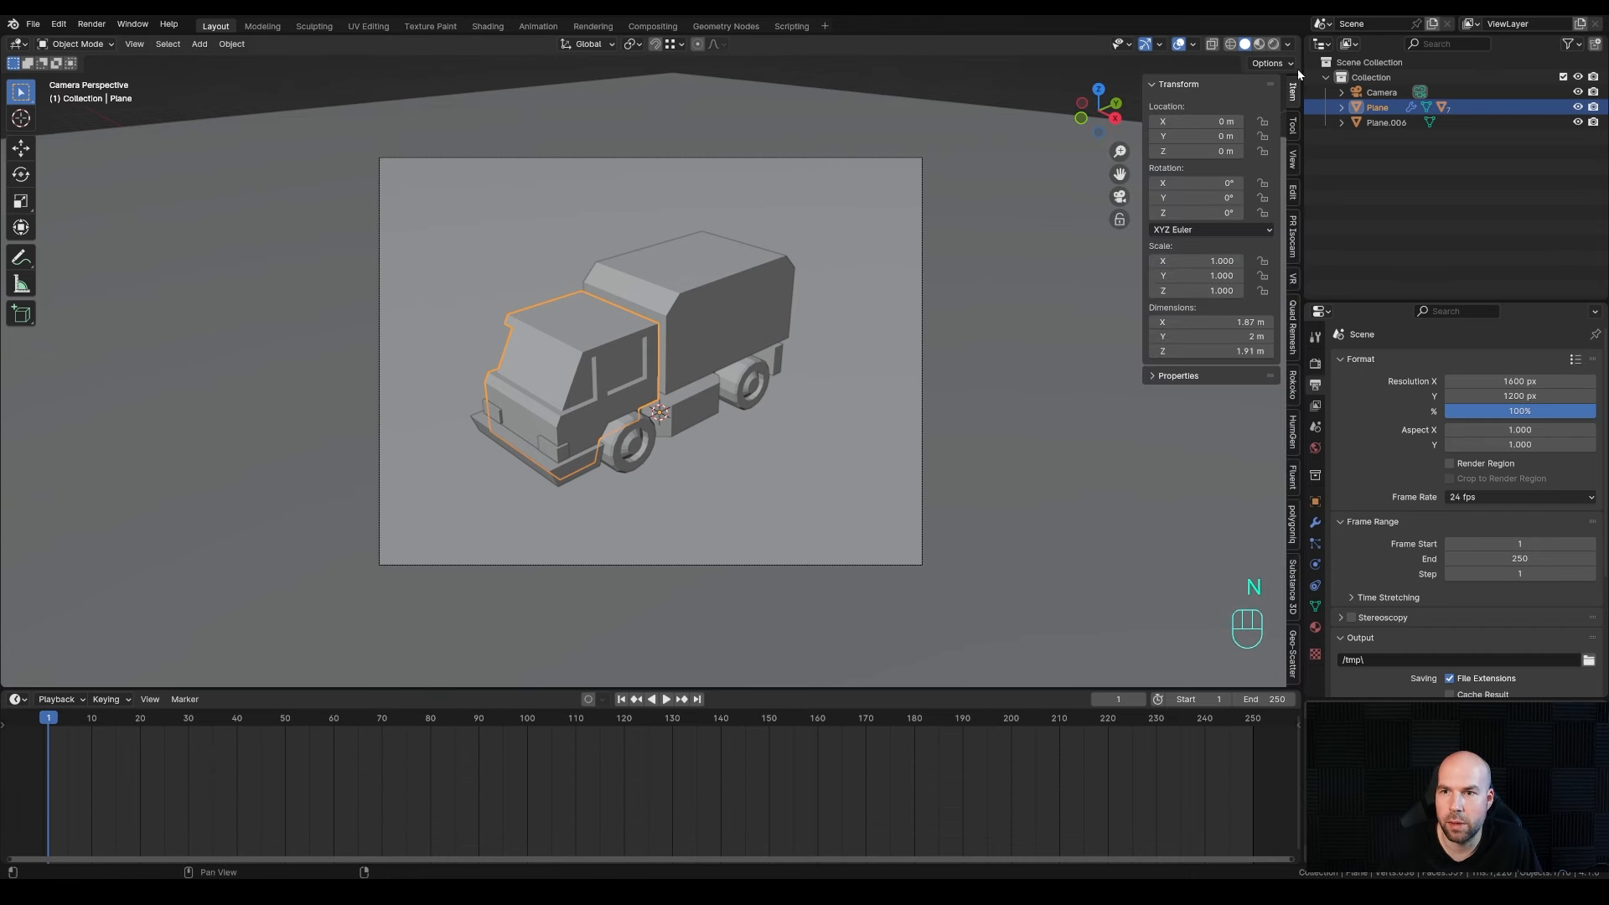
pyautogui.rightClick(1195, 150)
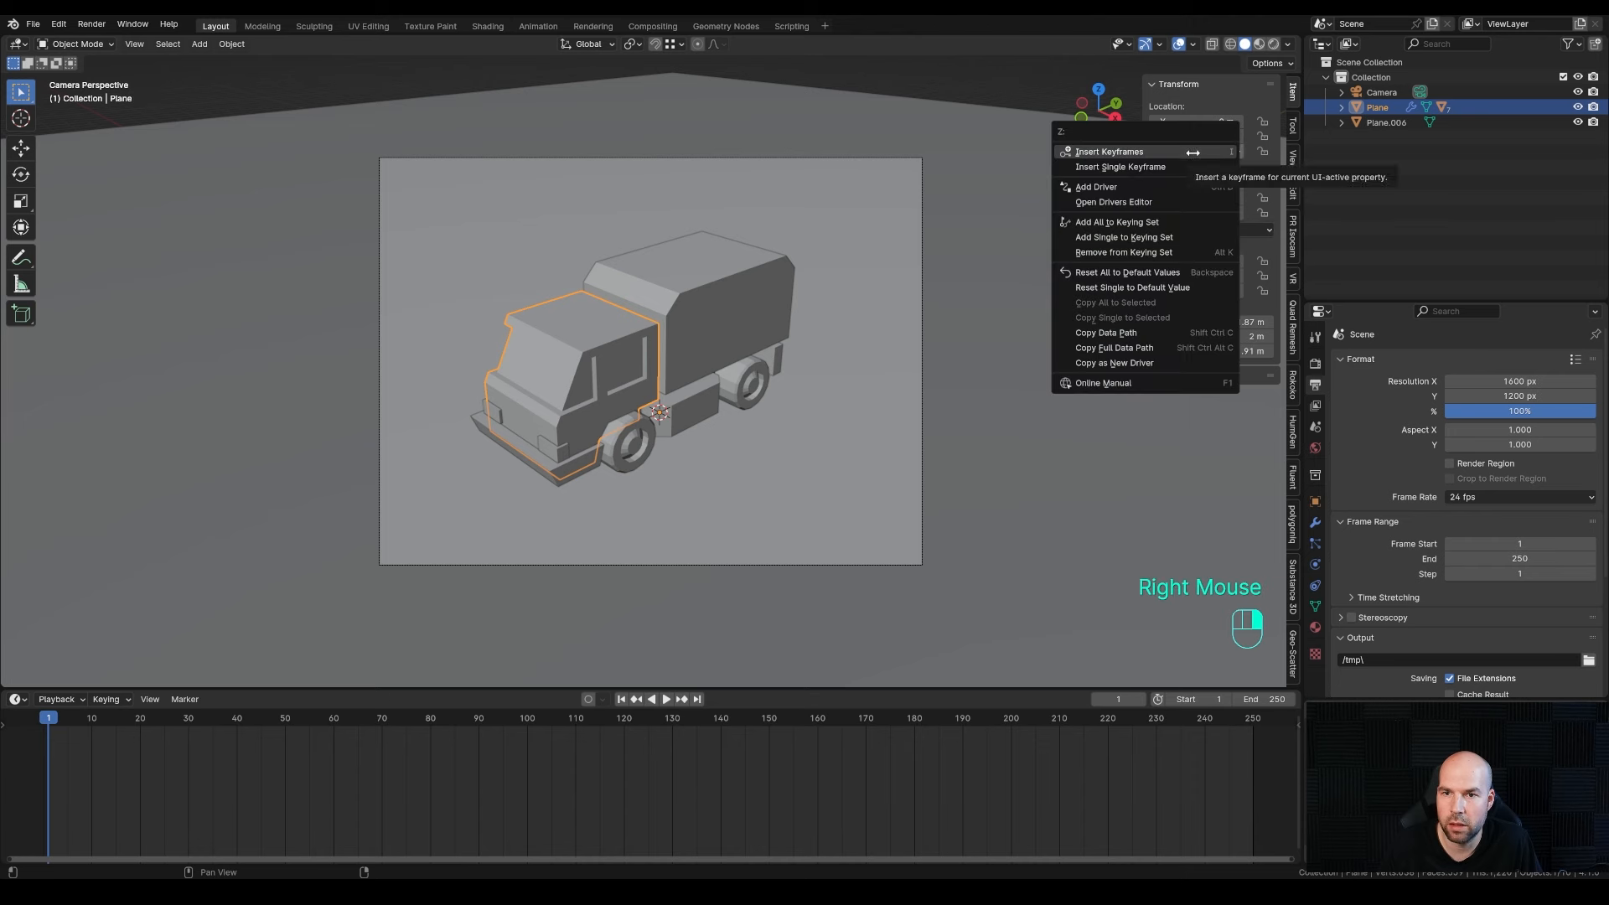
pyautogui.click(1116, 163)
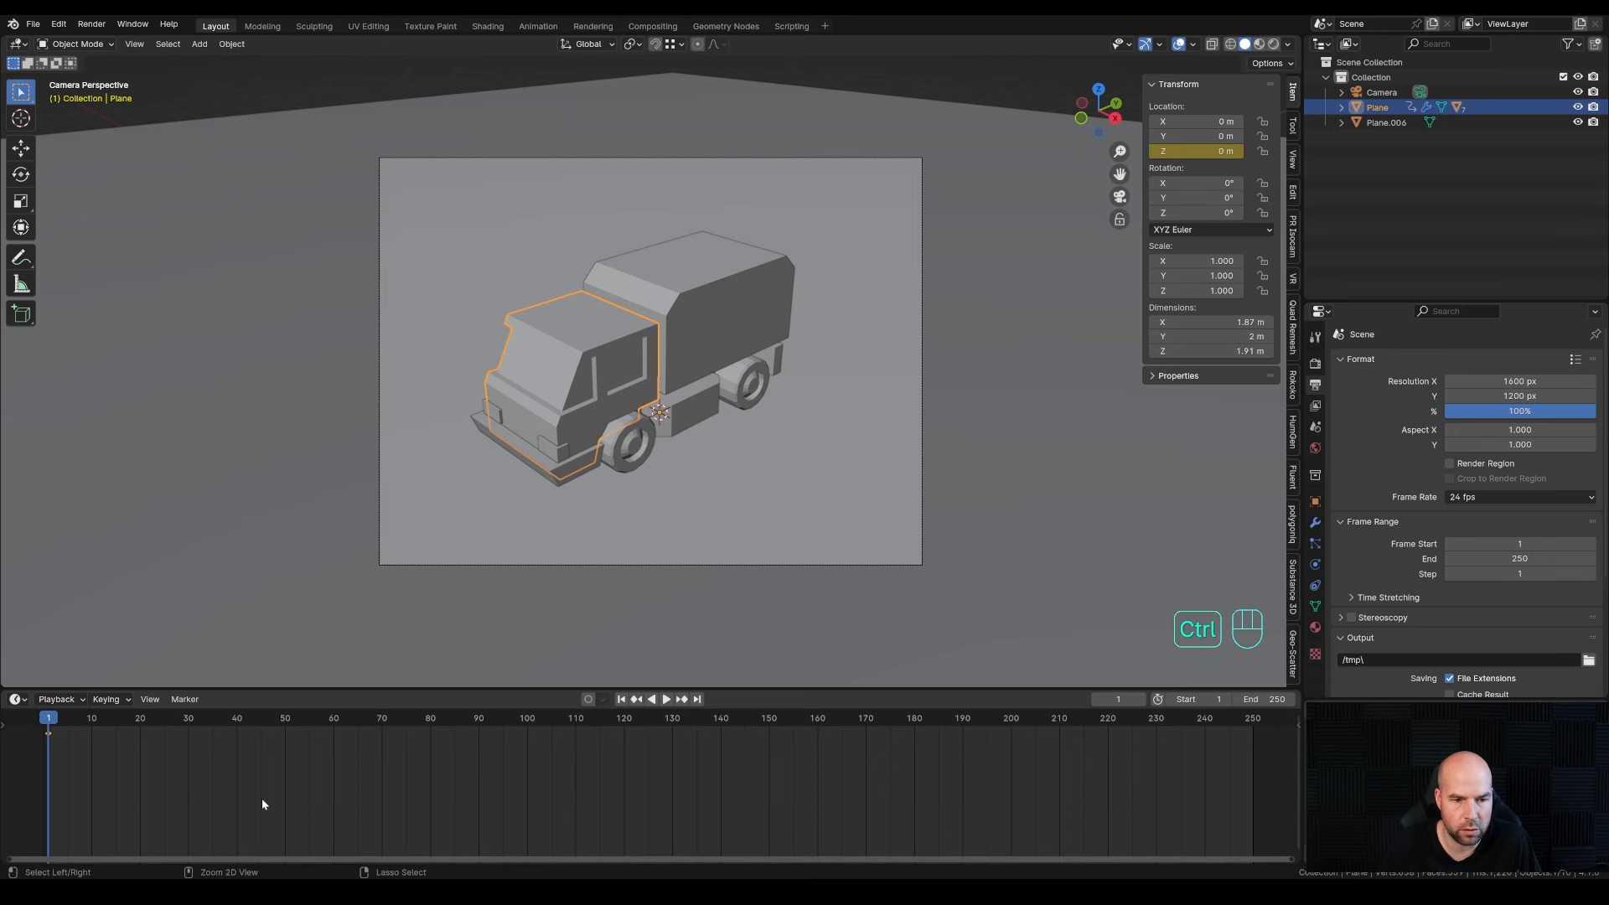
# - Switch the timeline to the Graph Editor, enlarge it and select the cab's Z Location curve
pyautogui.hotkey('ctrl', 'Tab')
pyautogui.moveTo(304, 690); pyautogui.dragTo(305, 609)
pyautogui.click(26, 683)
pyautogui.click(58, 692)
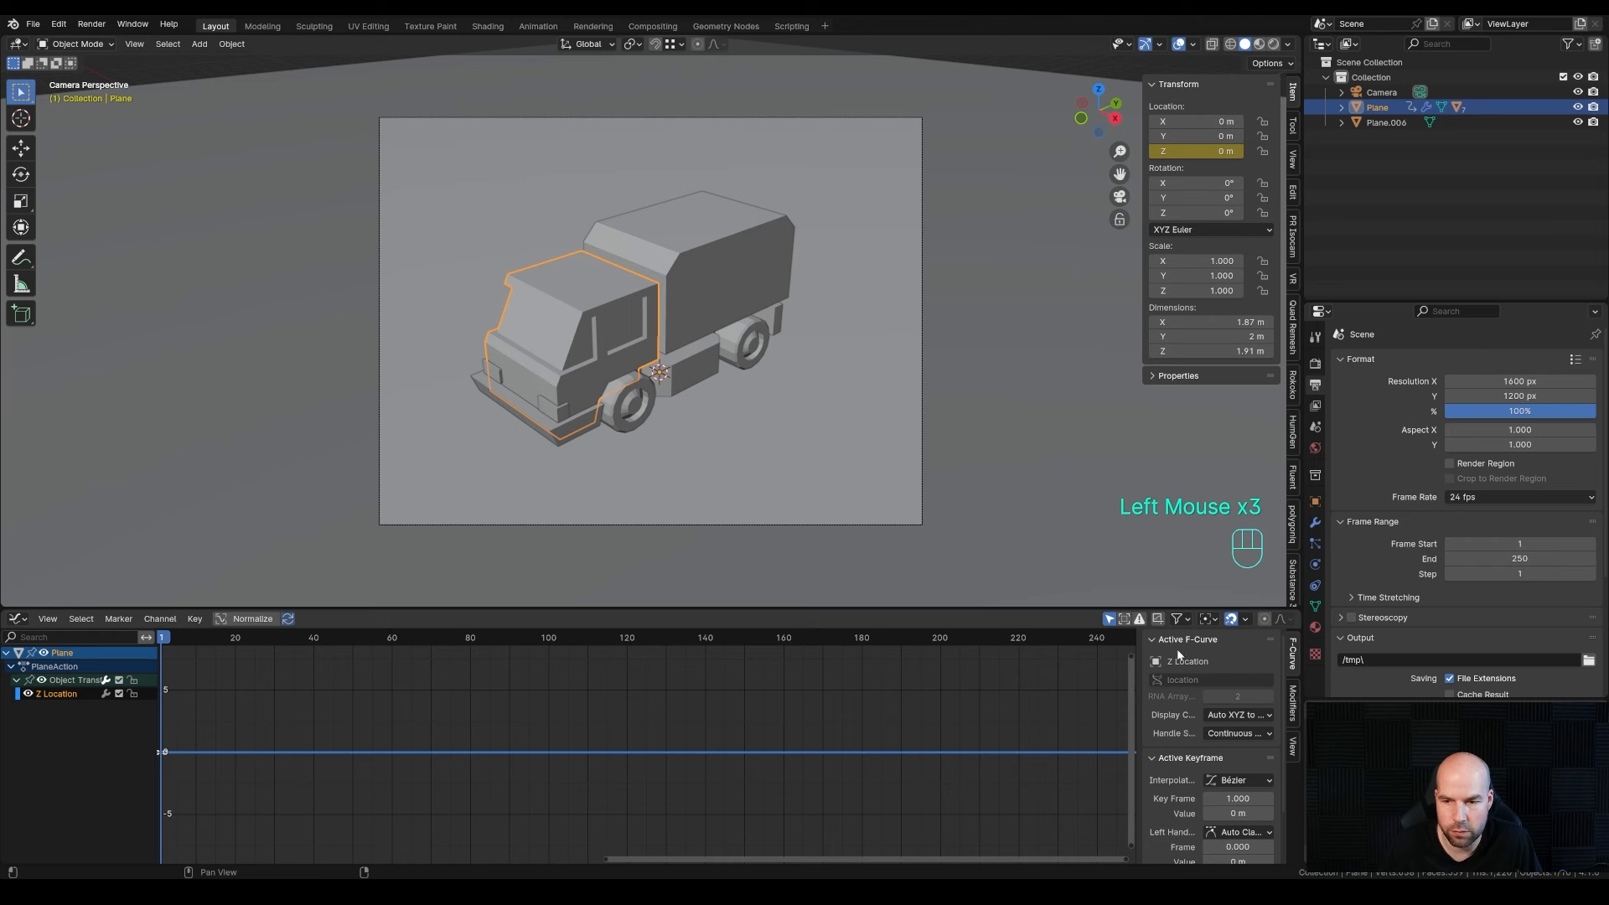
# - Add a Noise modifier to the cab's Z Location curve
pyautogui.press('n')
pyautogui.press('n')
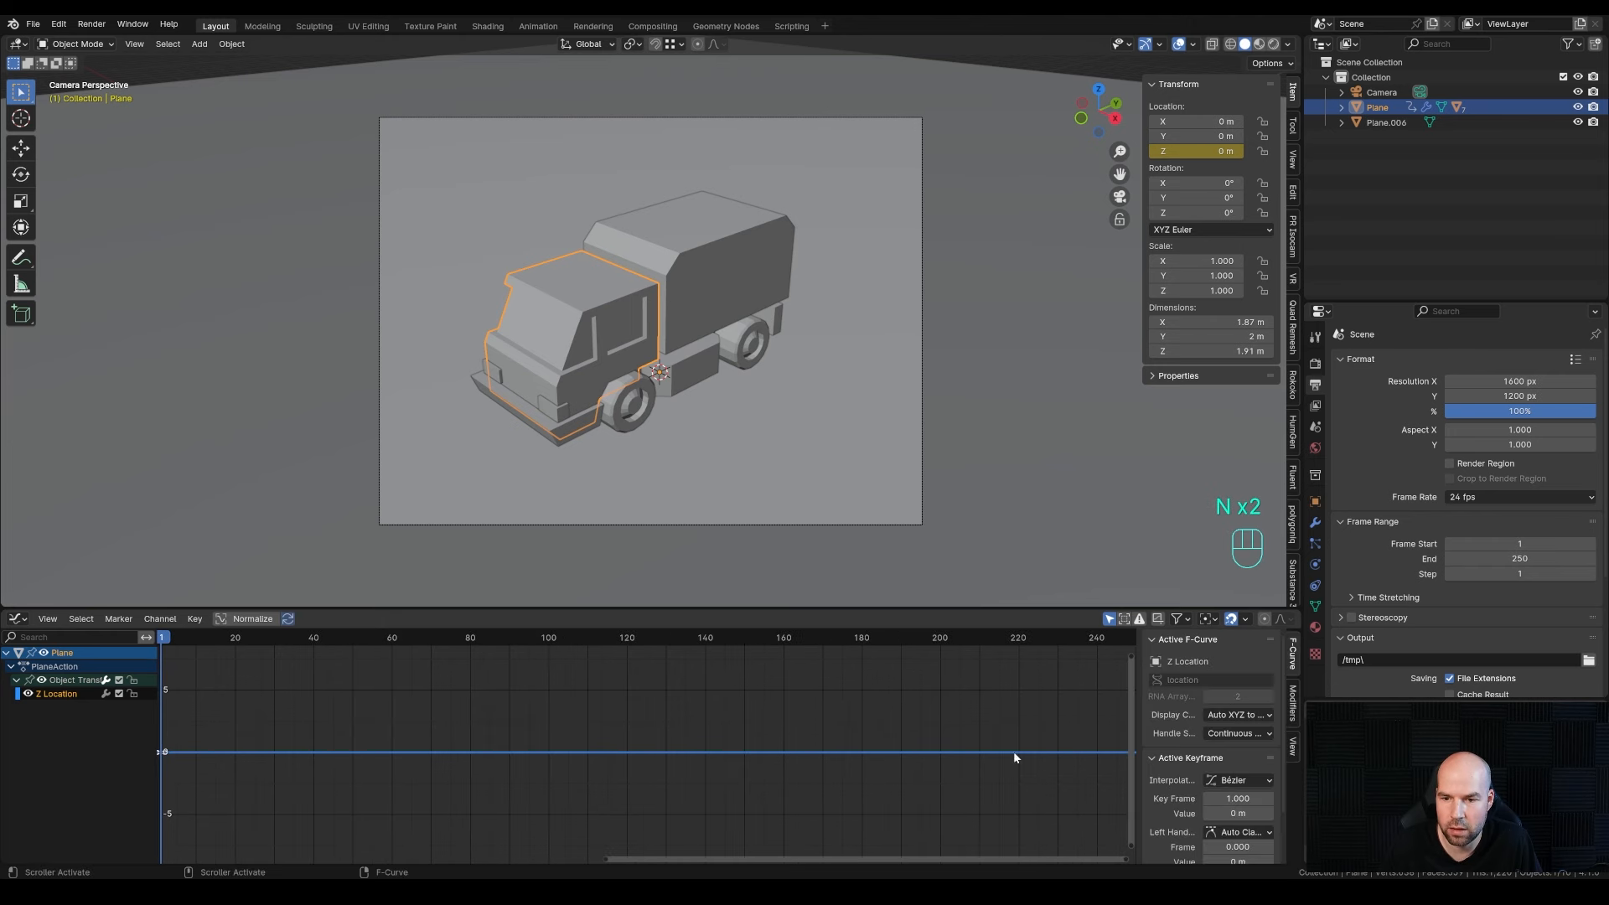
pyautogui.click(1294, 702)
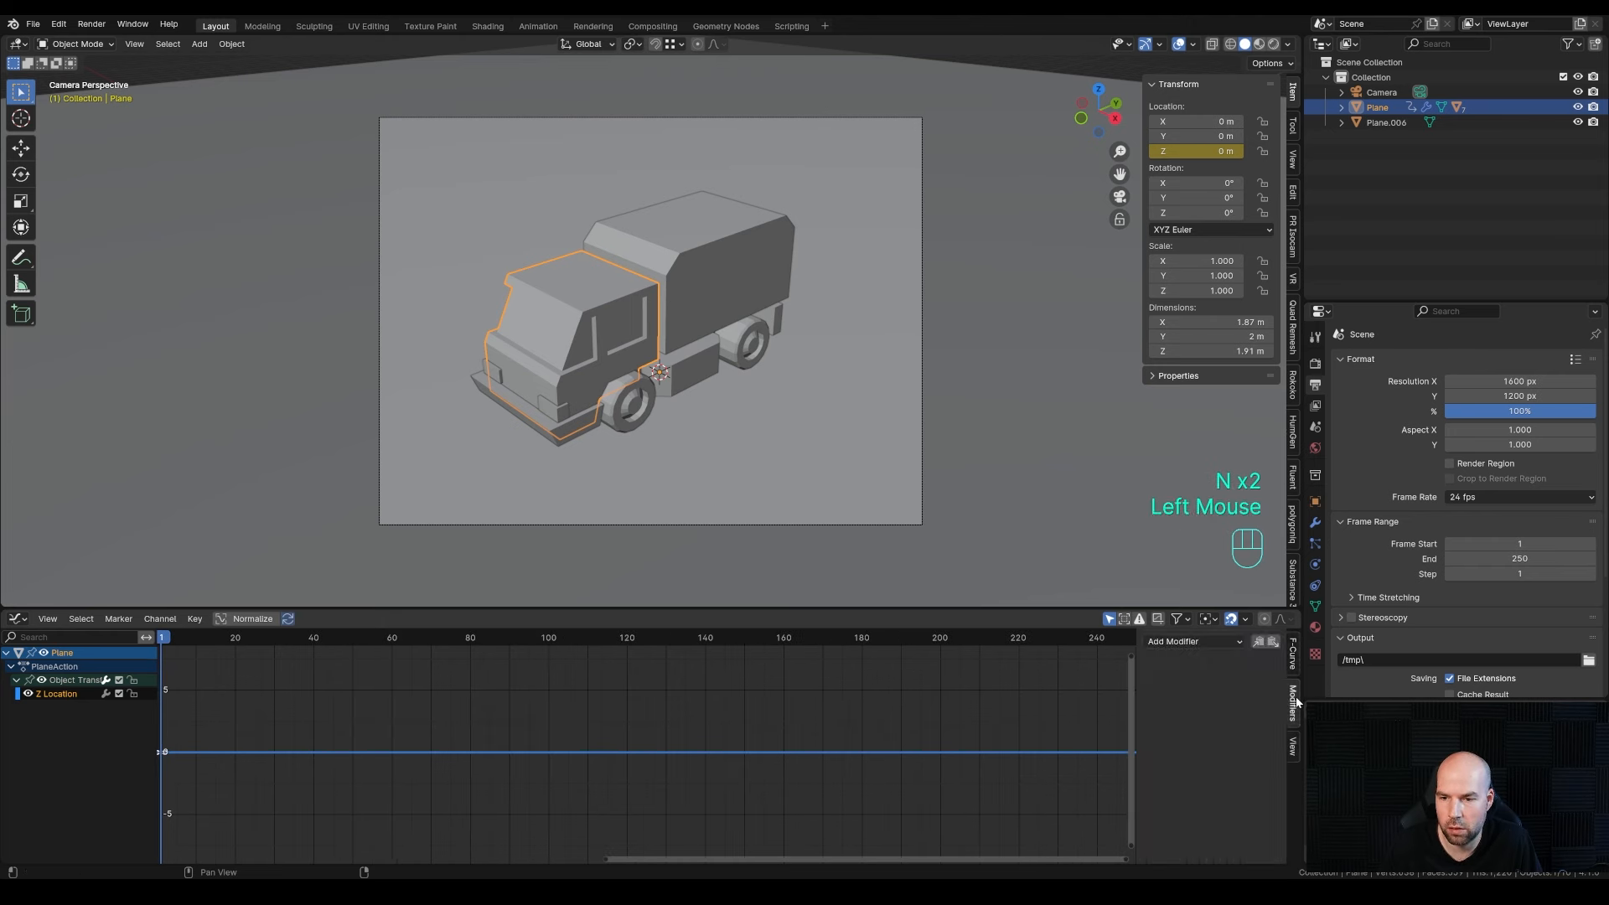
pyautogui.click(1179, 642)
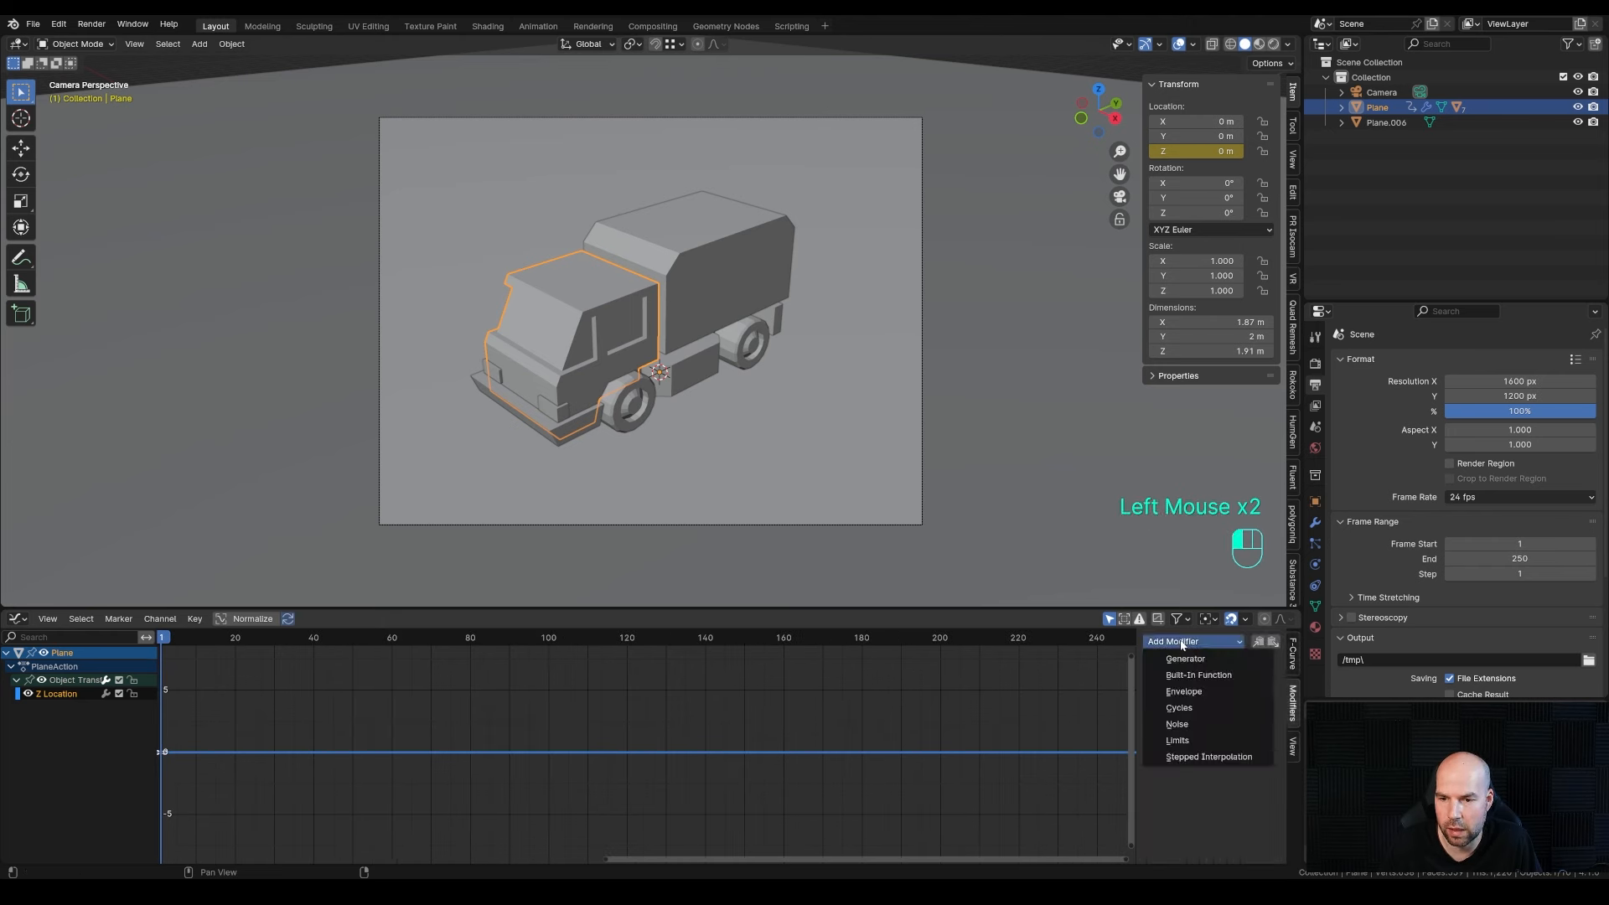
pyautogui.click(1189, 722)
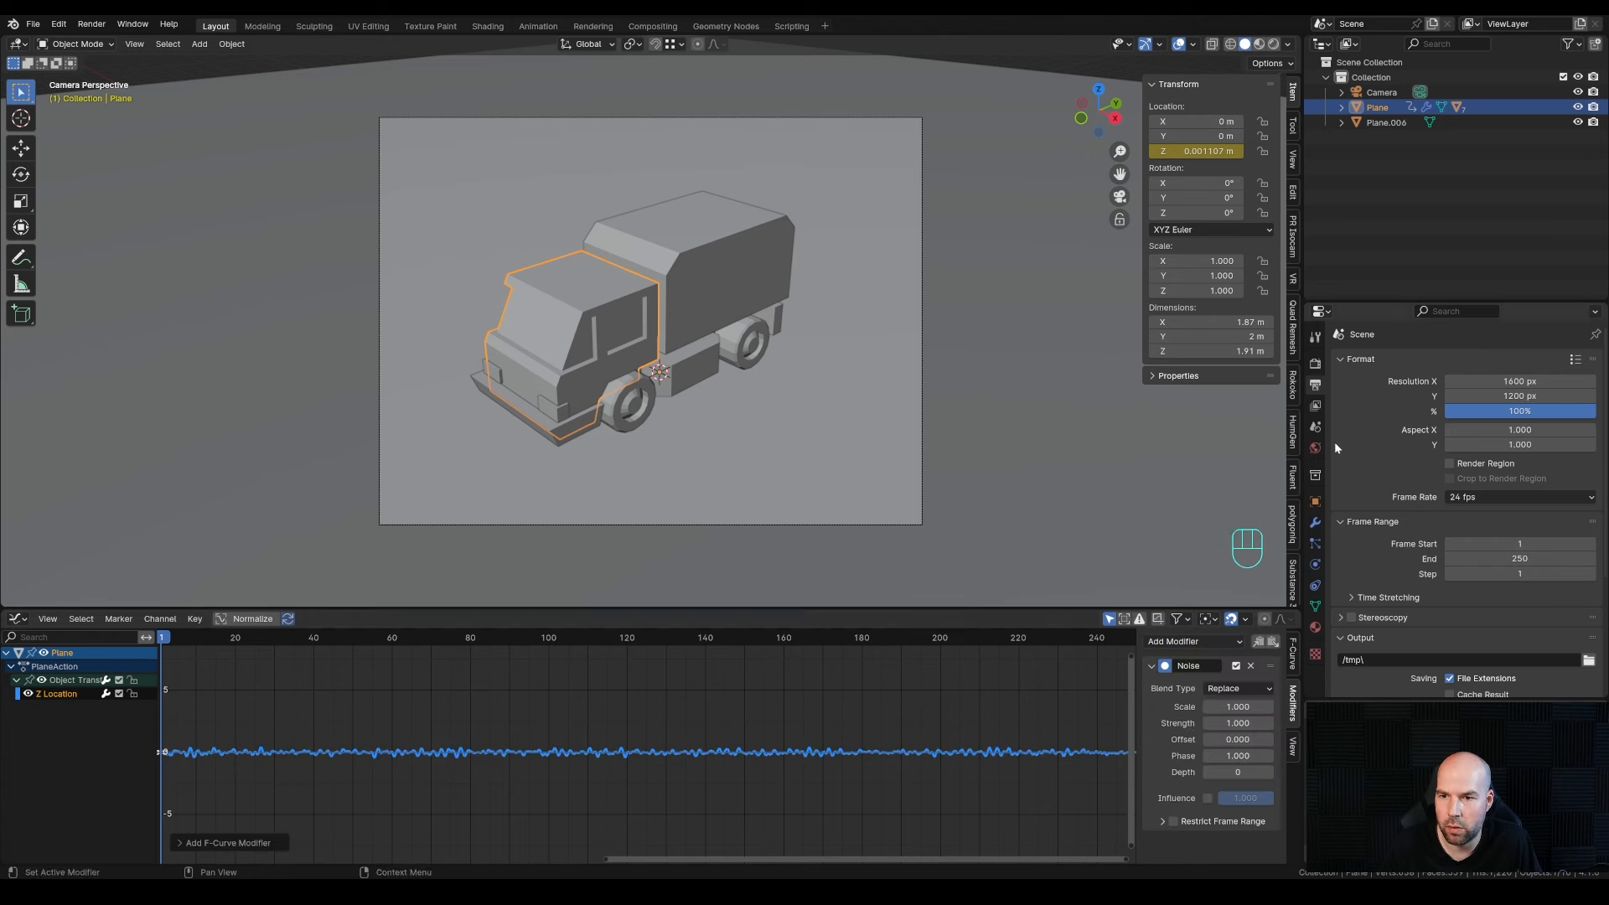
# - Set the scene's end frame to 120 and the frame rate to 30 fps
pyautogui.click(1315, 385)
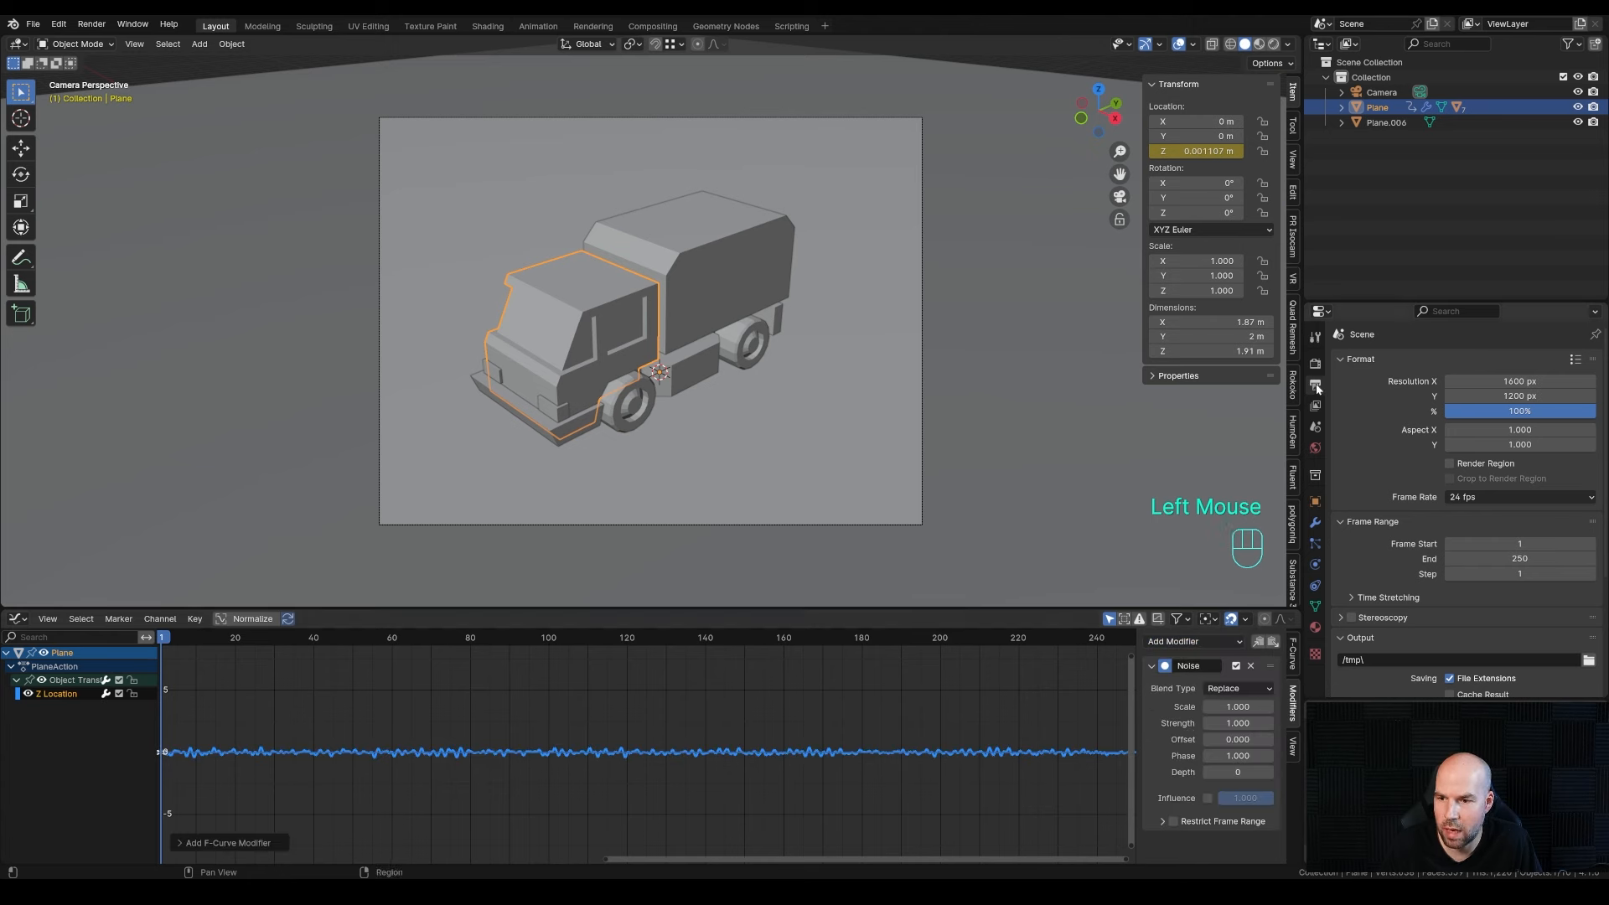
pyautogui.click(1543, 559)
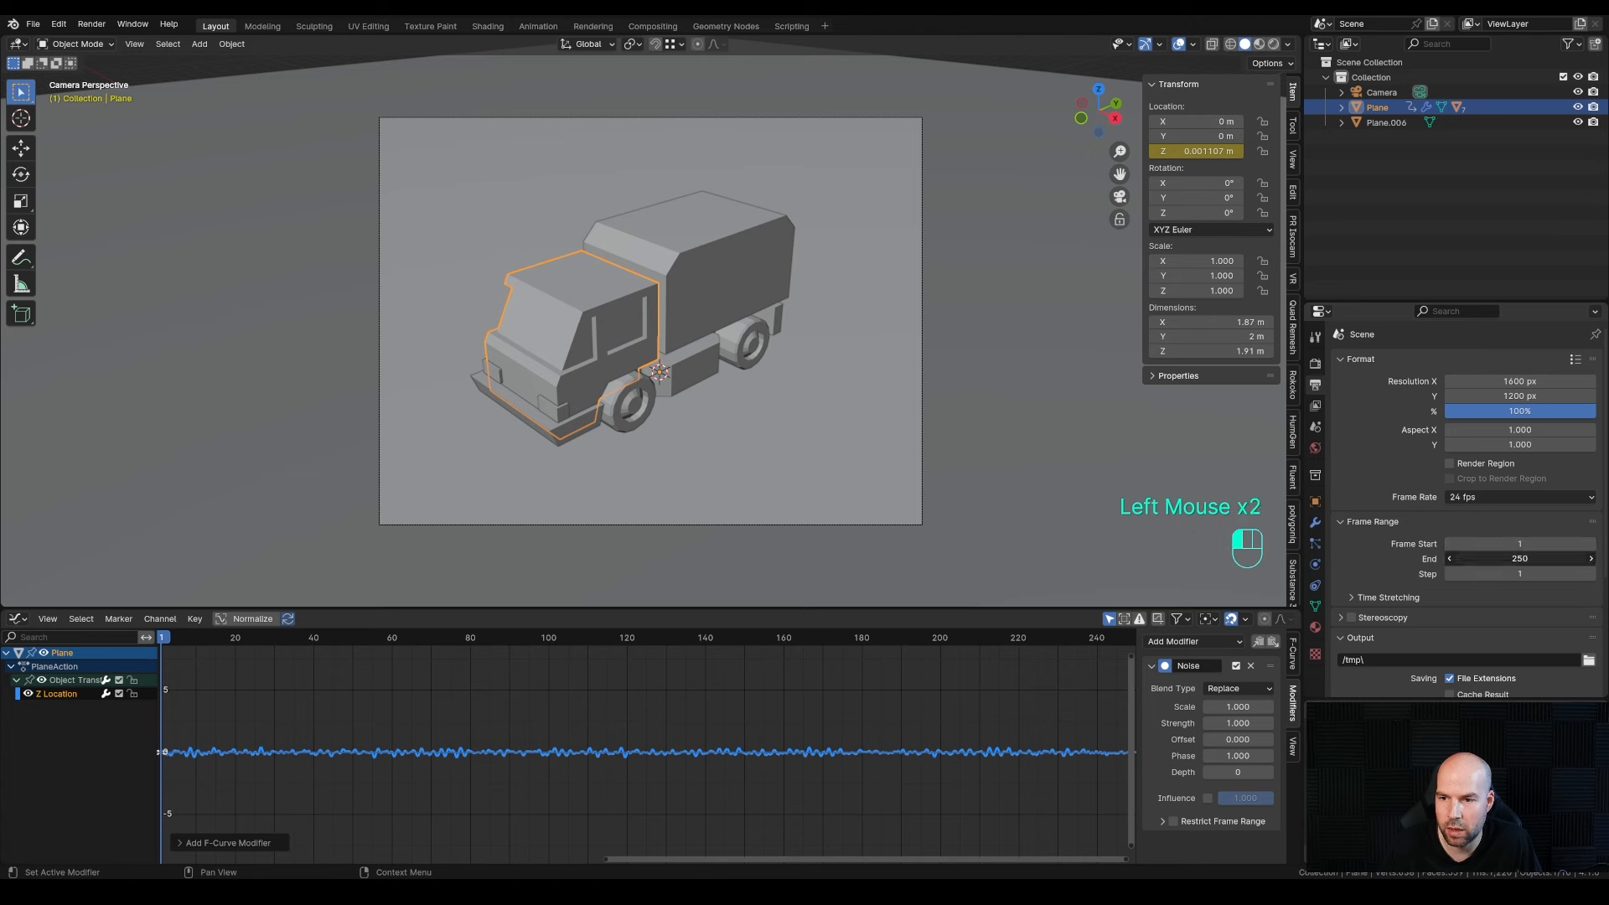
pyautogui.write('120')
pyautogui.press('Return')
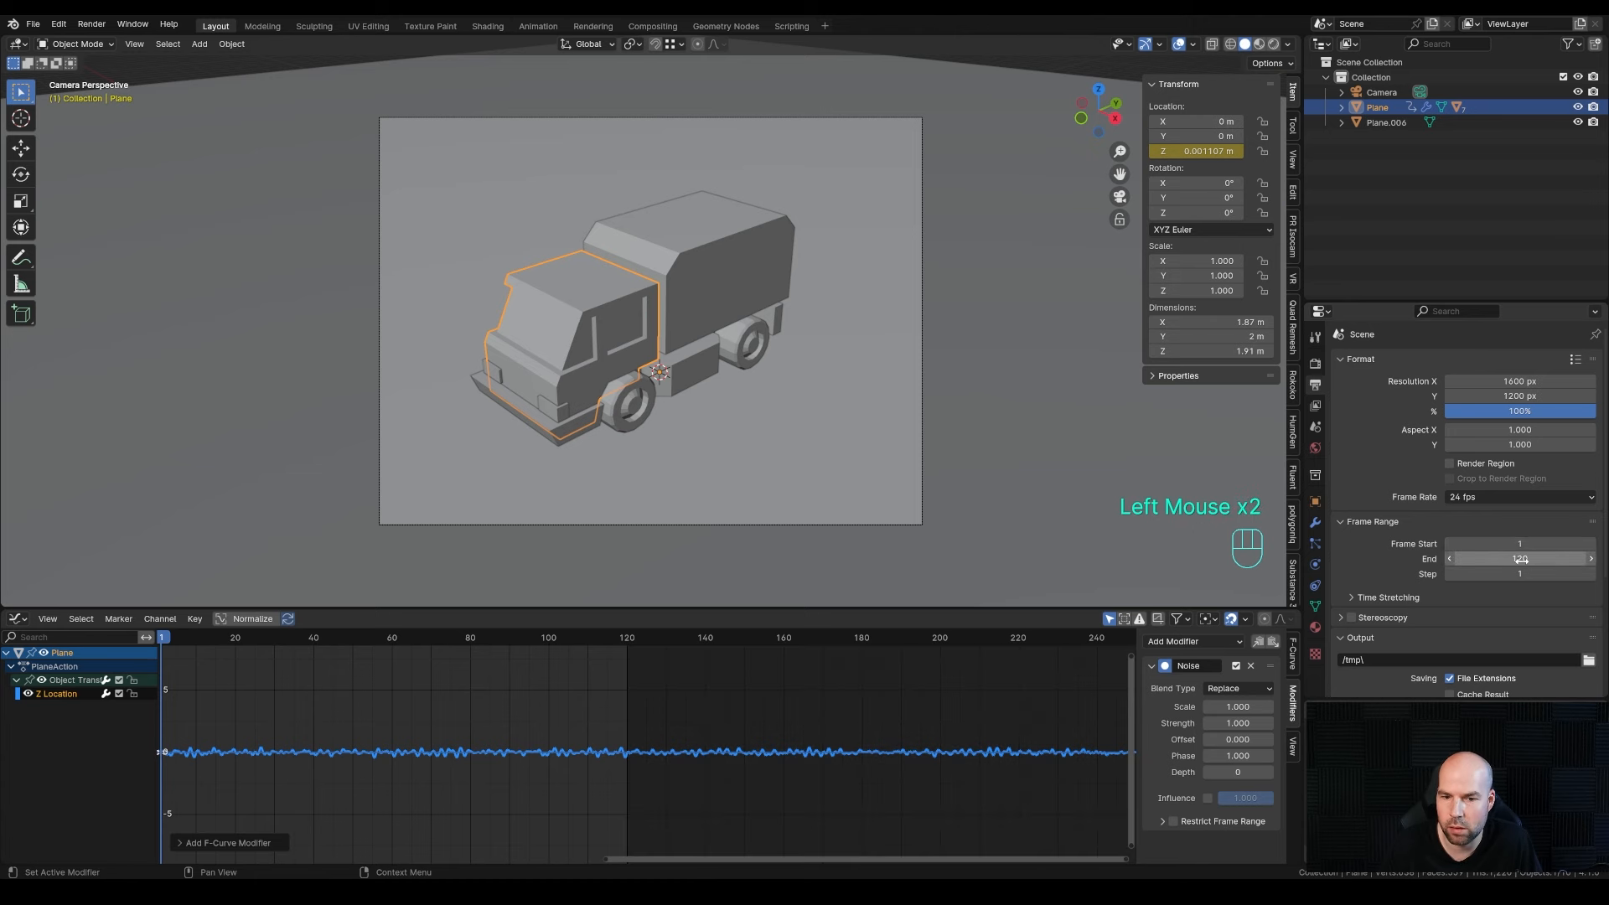
pyautogui.moveTo(580, 679); pyautogui.dragTo(811, 719, button='middle')
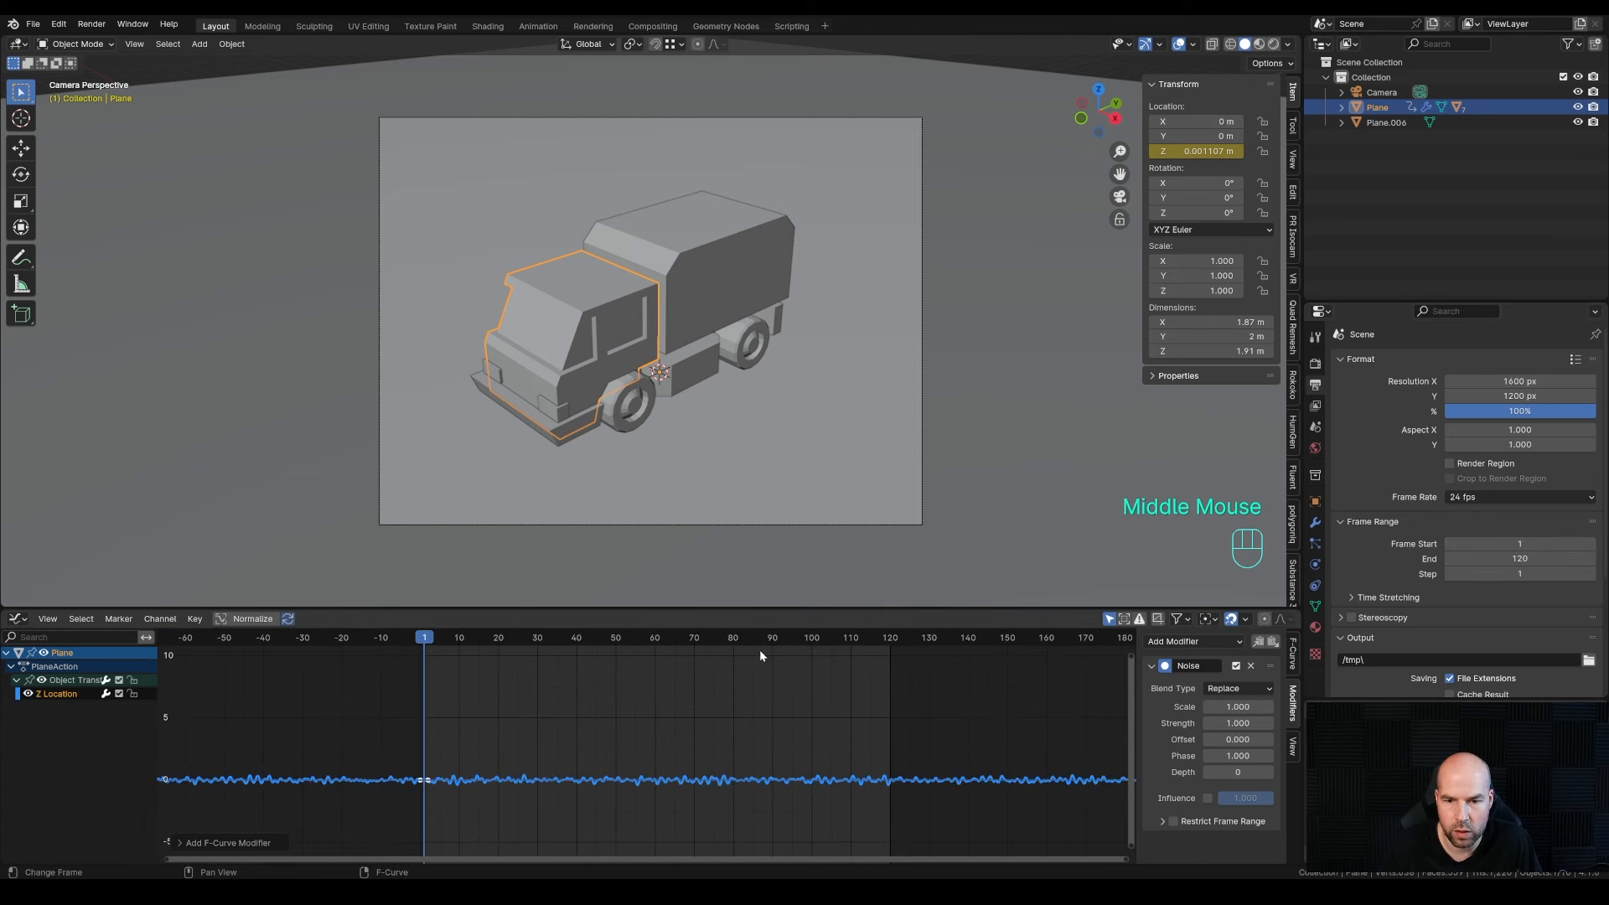
pyautogui.click(1500, 499)
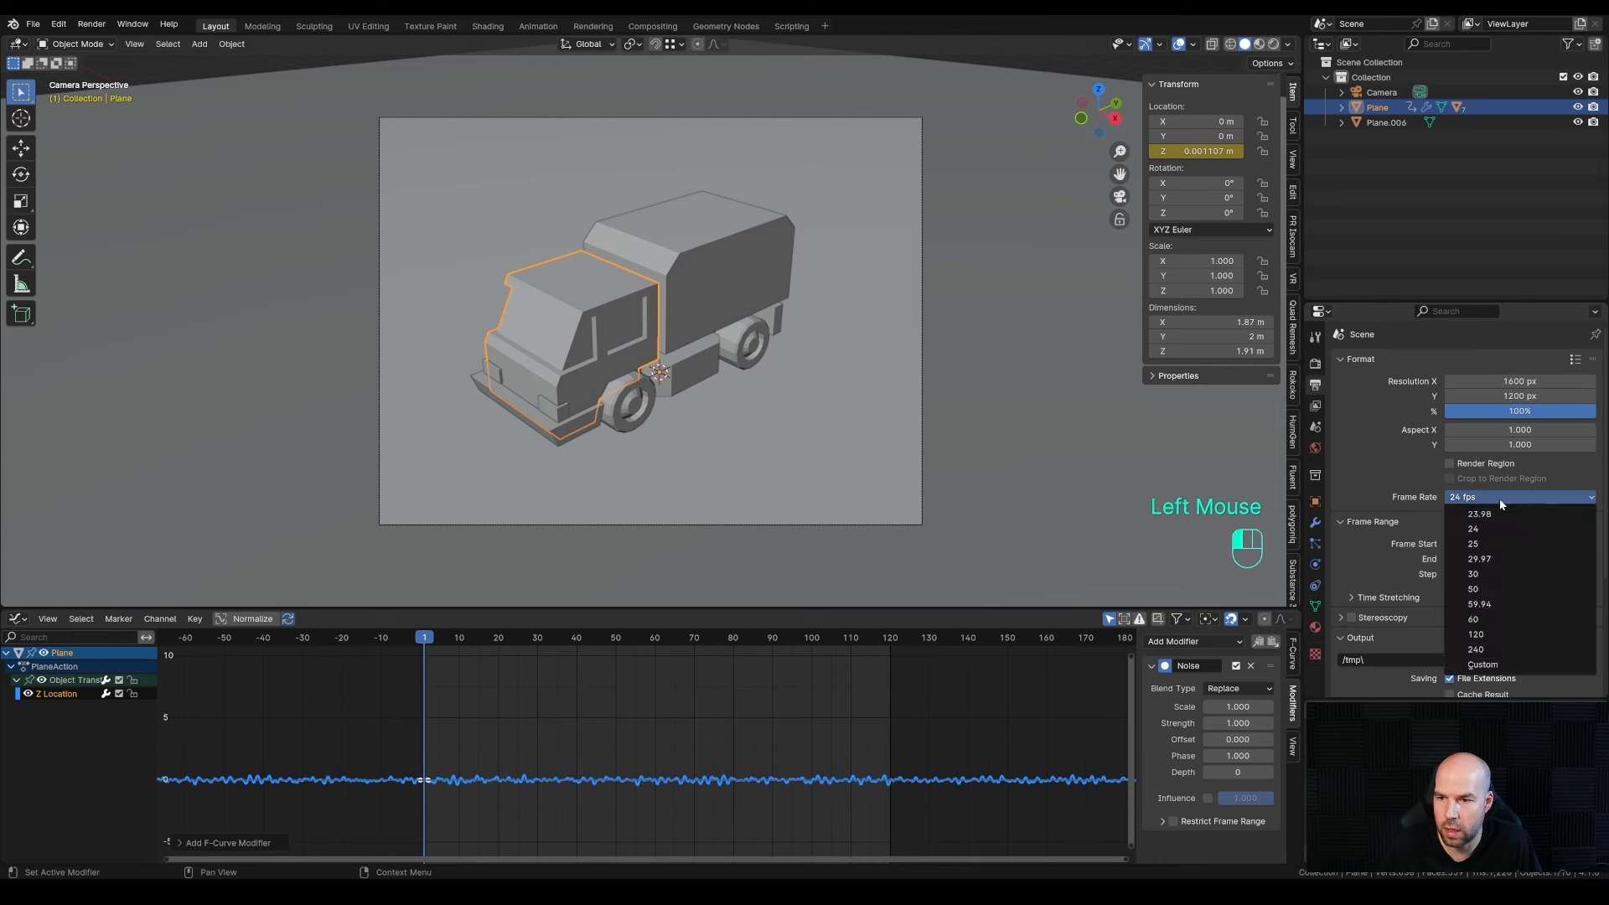
pyautogui.click(1495, 575)
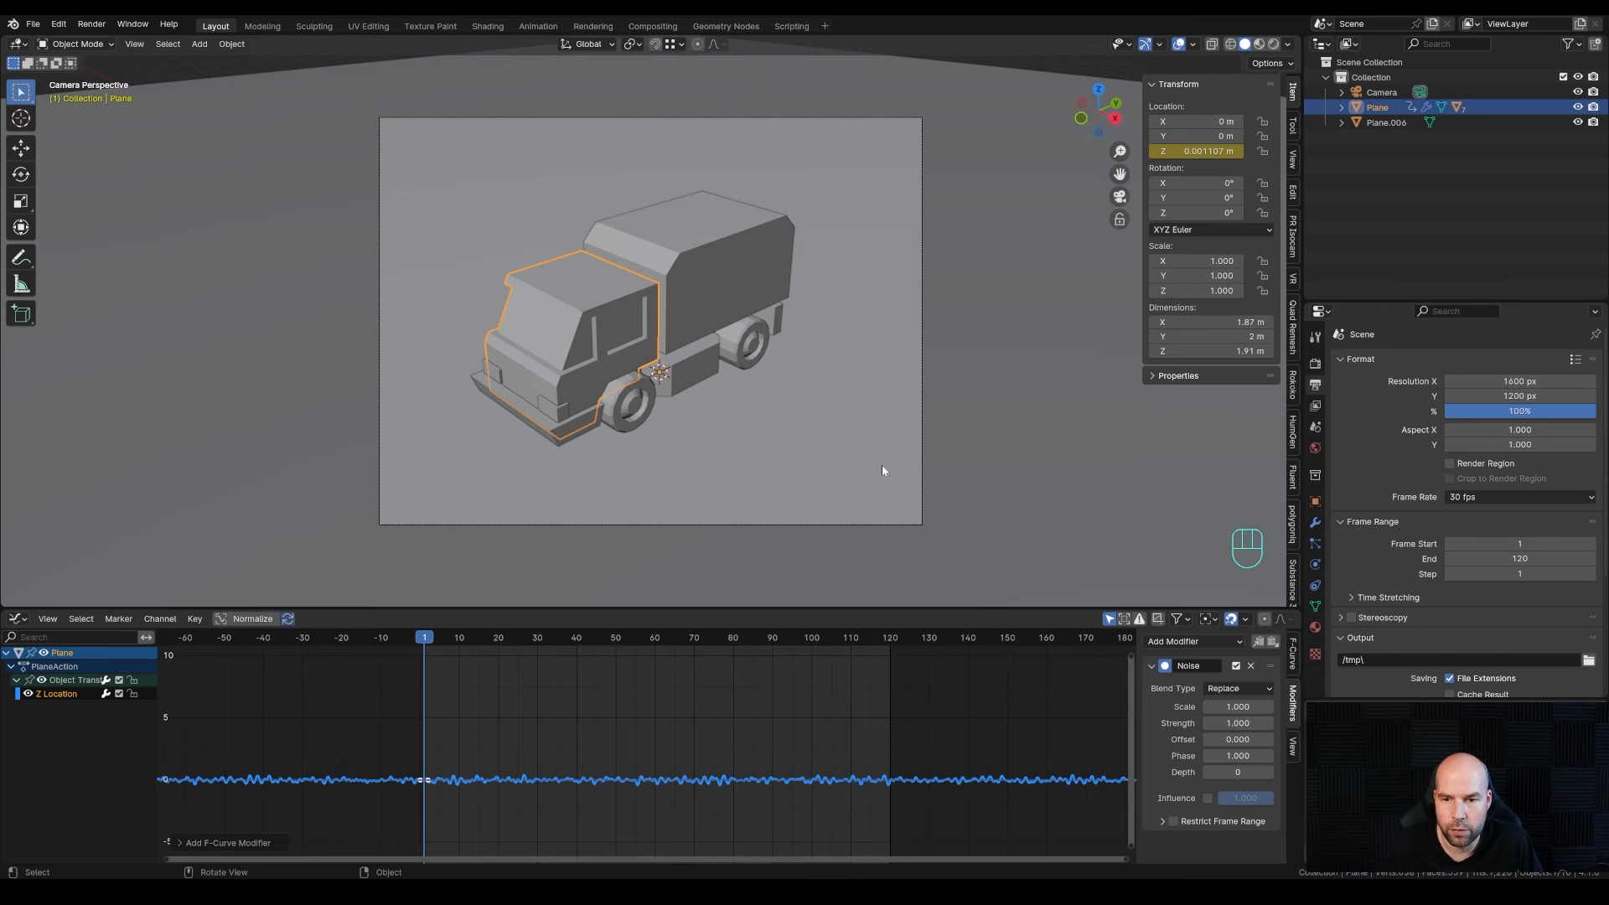
# - Play the animation and set the cab's noise to scale 5 and strength 0.2
pyautogui.press('space')
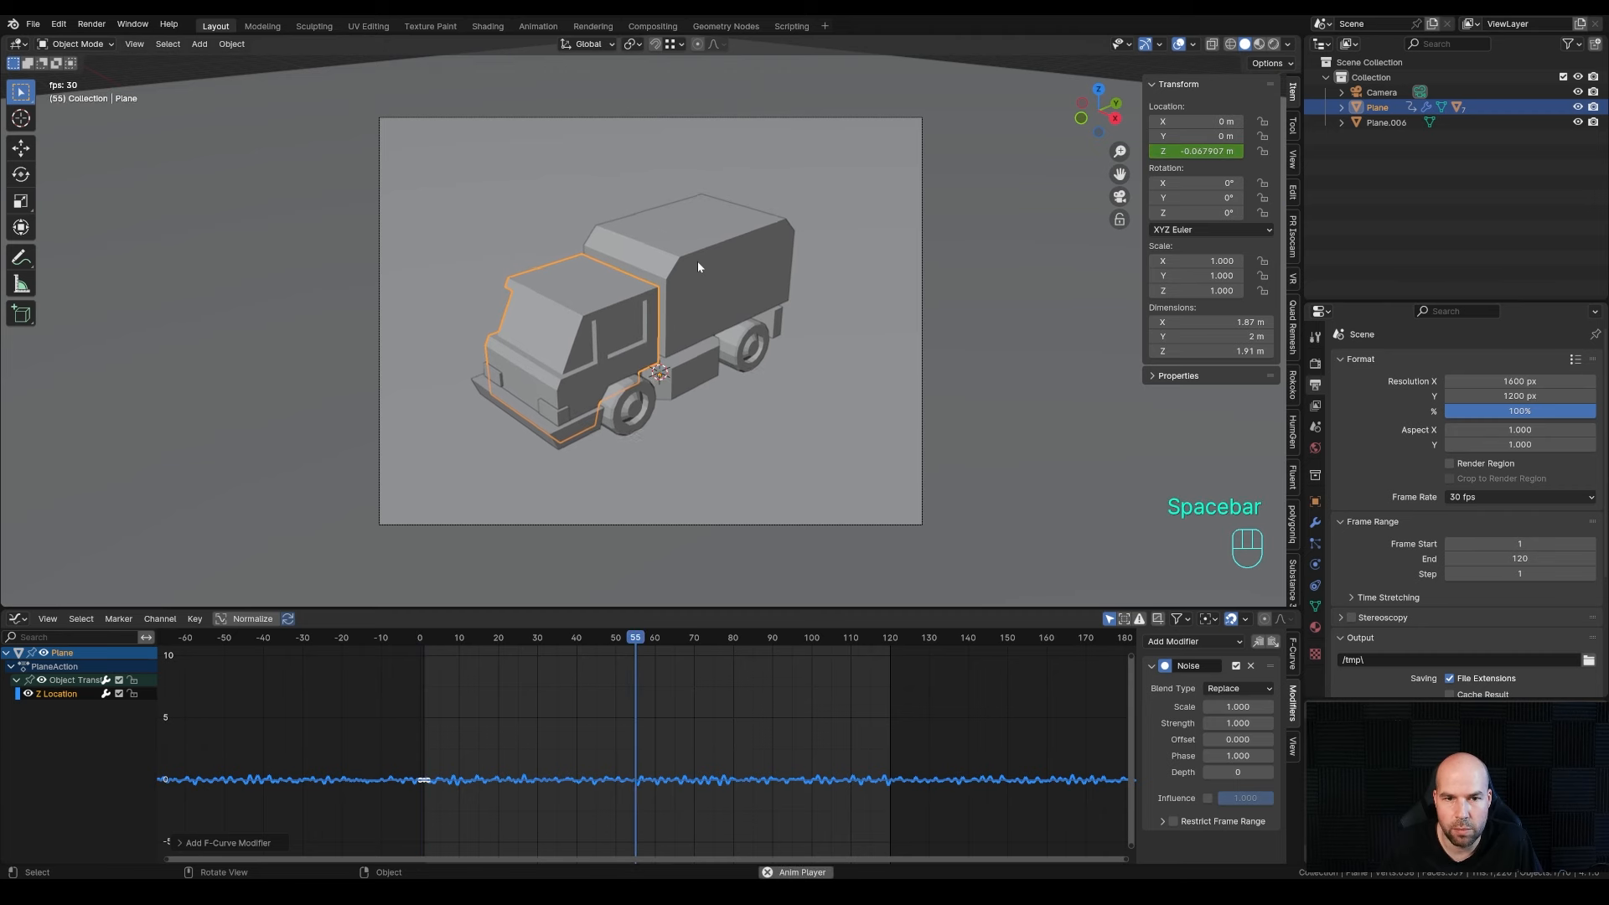
pyautogui.click(1237, 706)
pyautogui.write('5')
pyautogui.press('Return')
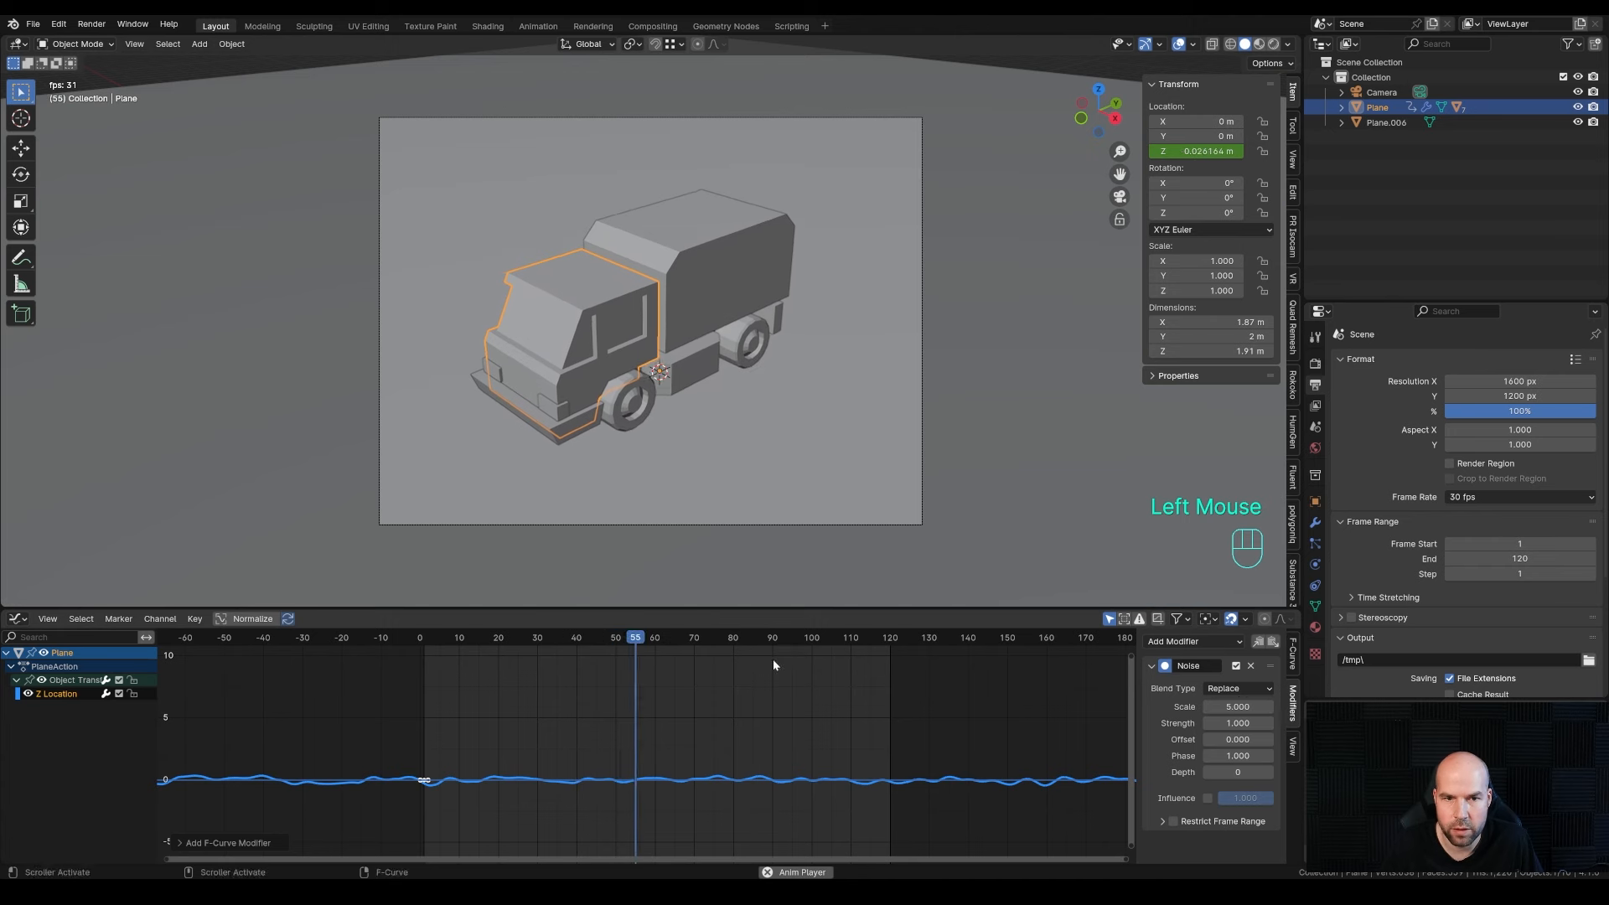
pyautogui.click(1237, 722)
pyautogui.write('0.2')
pyautogui.press('Return')
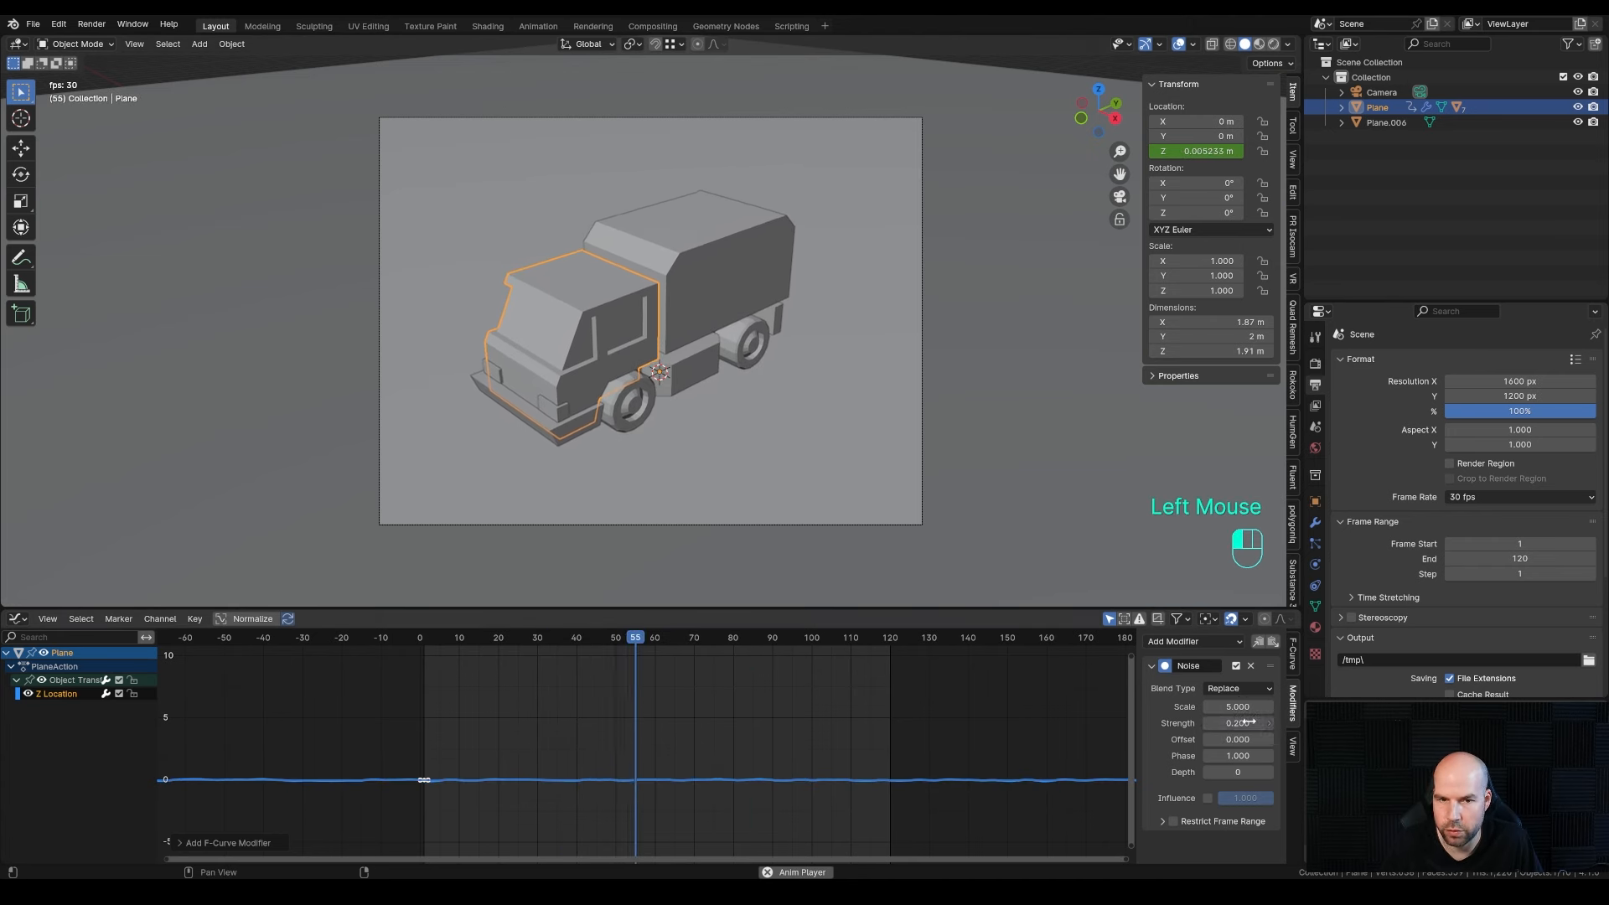
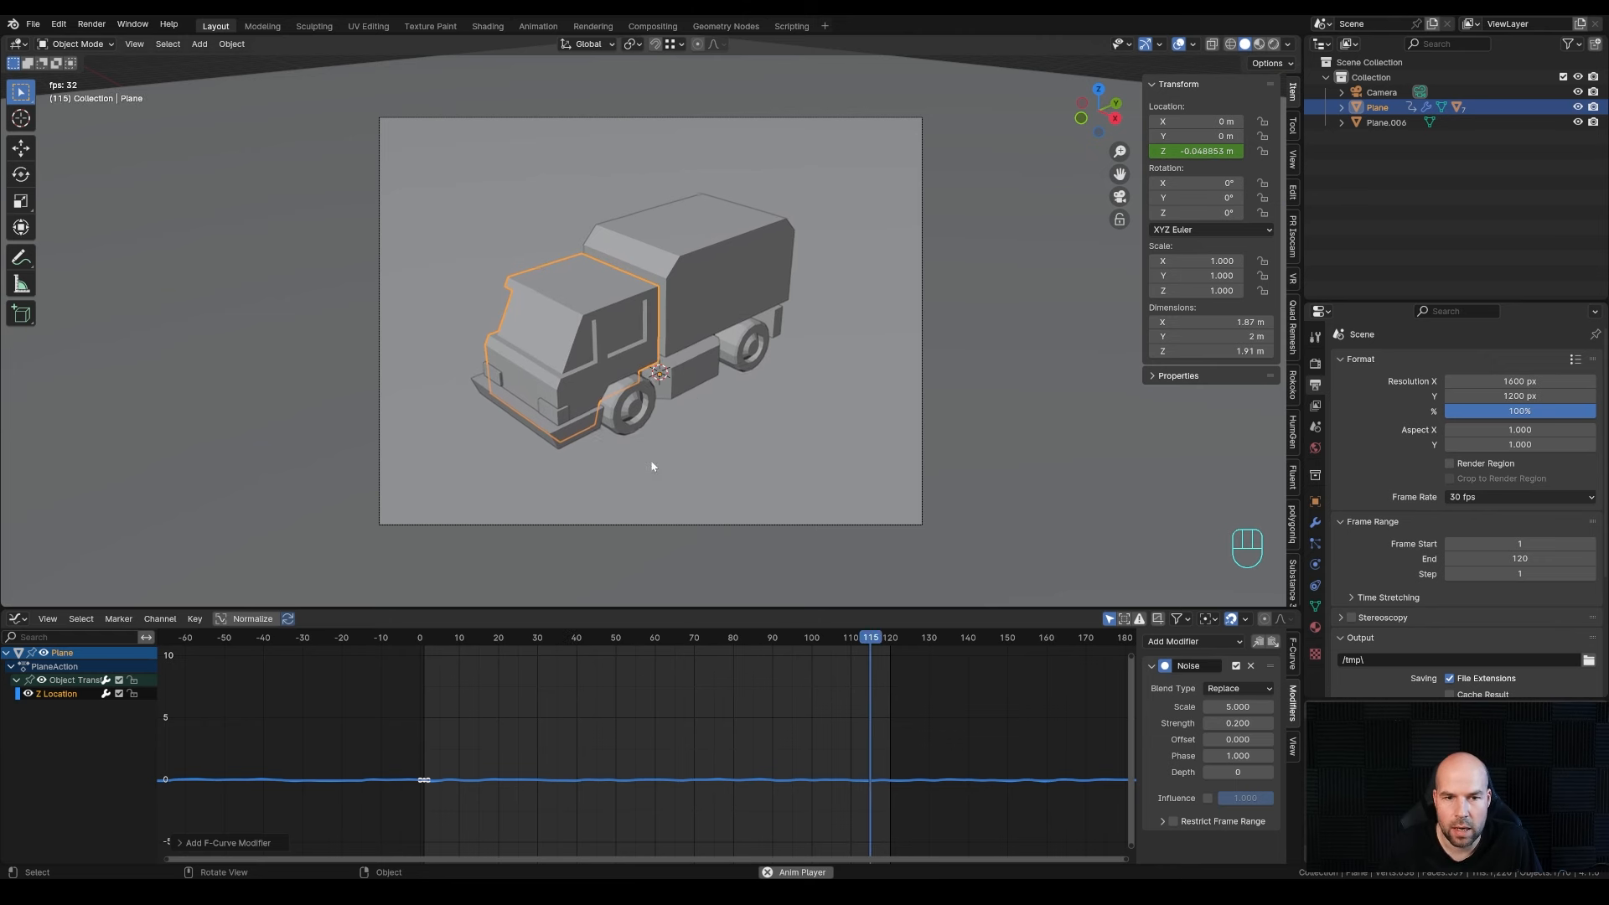
# - Stop playback, return to frame 1 and keyframe only the Z location of the front wheels
pyautogui.click(646, 412)
pyautogui.press('space')
pyautogui.moveTo(447, 644); pyautogui.dragTo(425, 647)
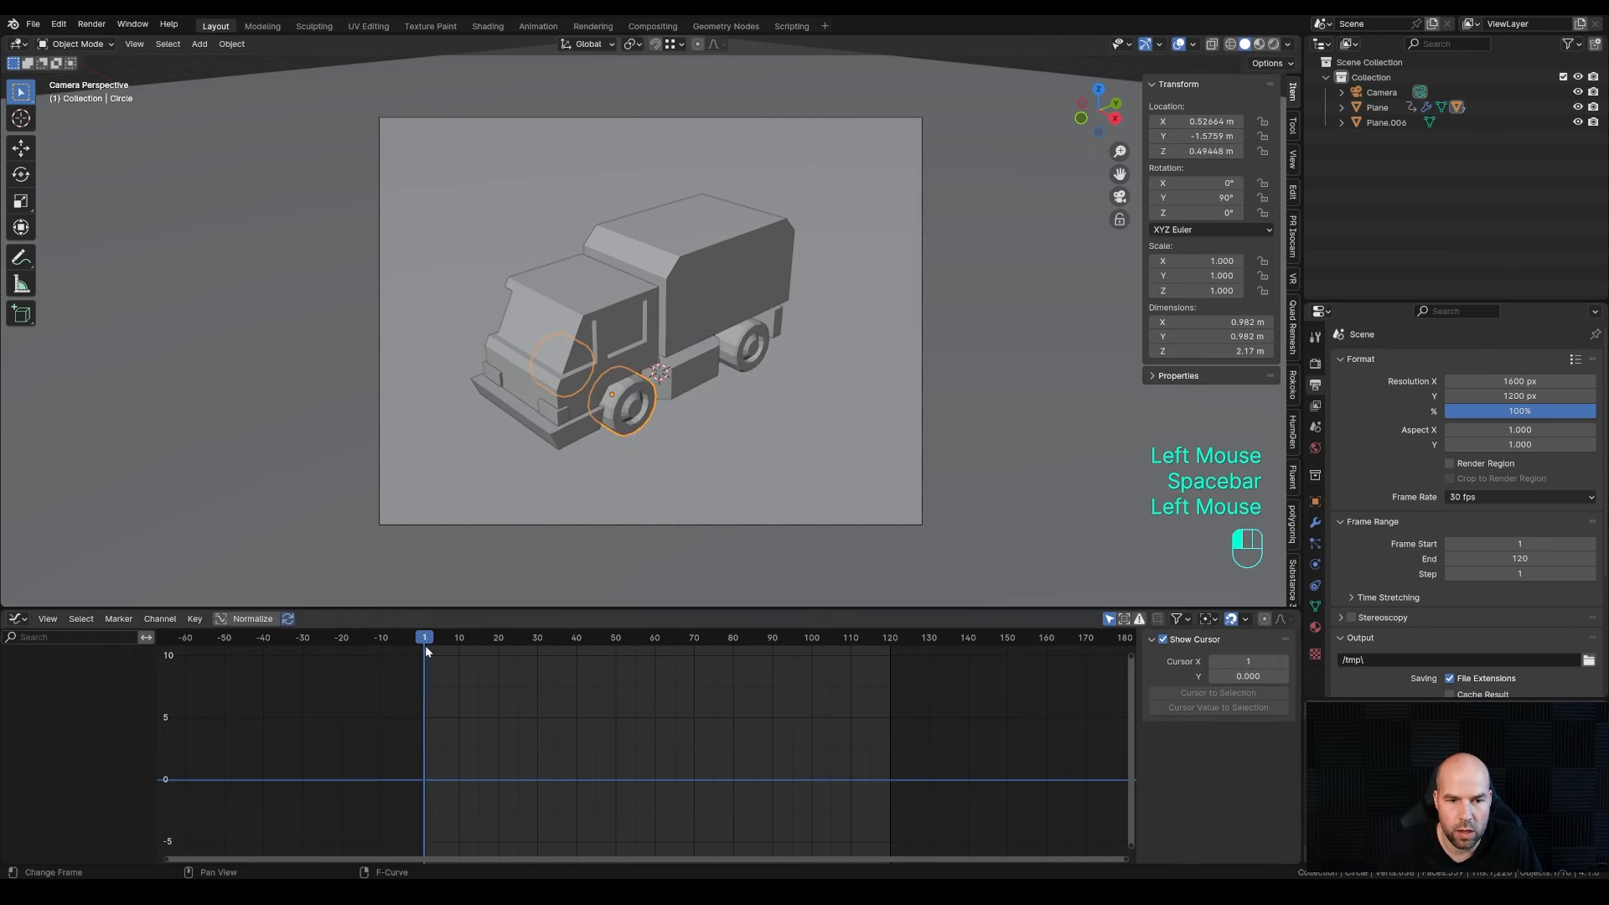
pyautogui.rightClick(1195, 151)
pyautogui.click(1195, 148)
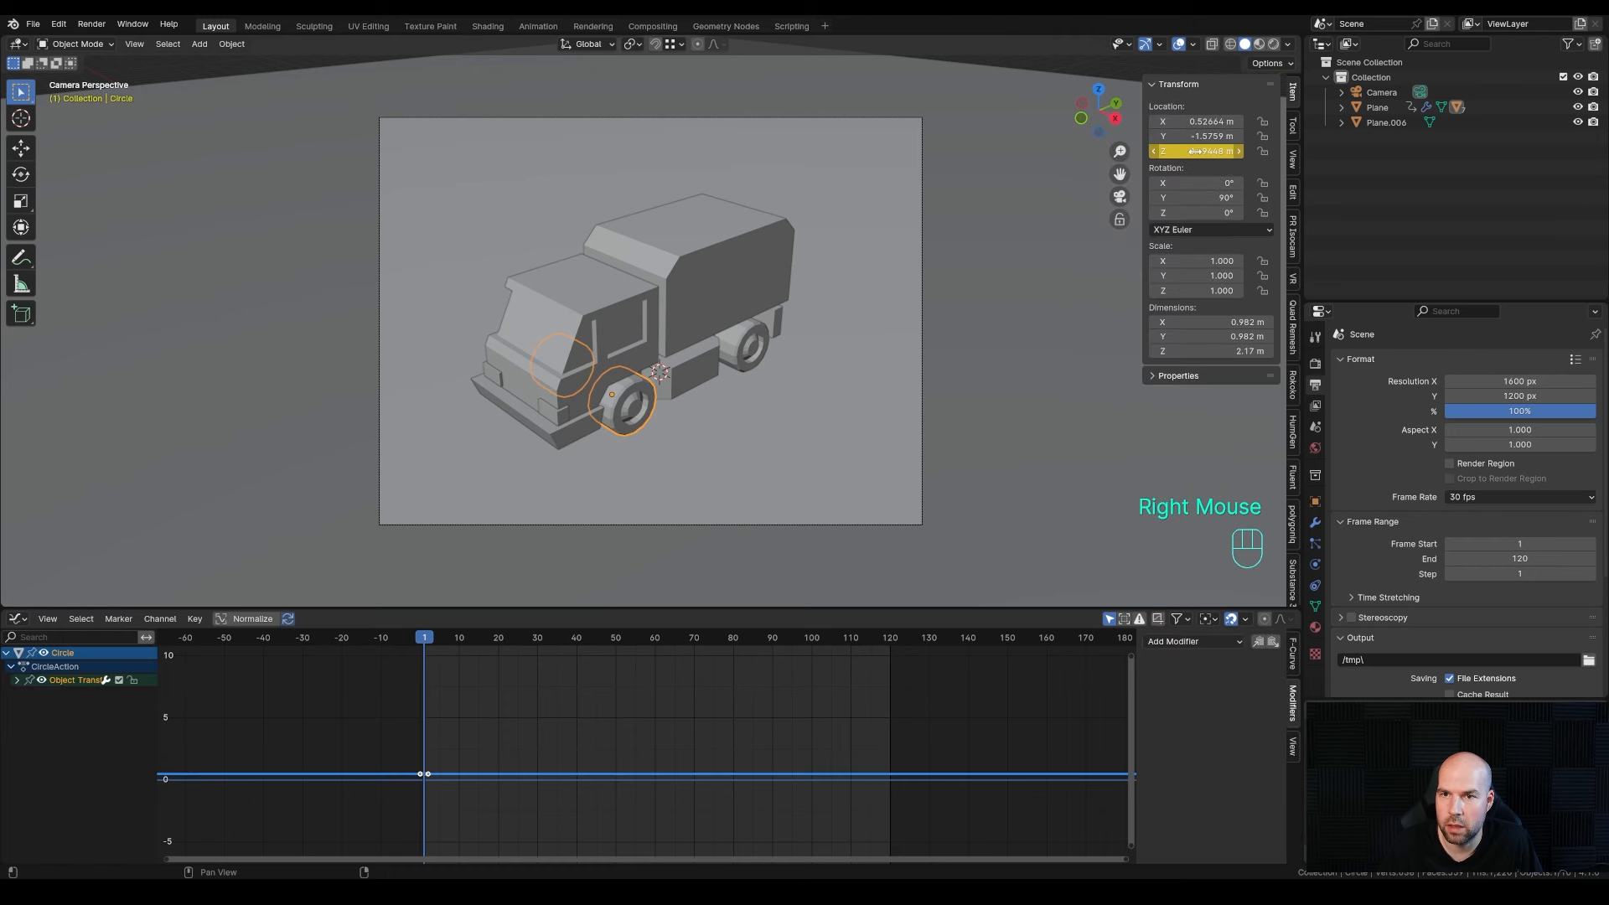
# - Add a Noise modifier to the front wheels' Z Location curve
pyautogui.click(17, 679)
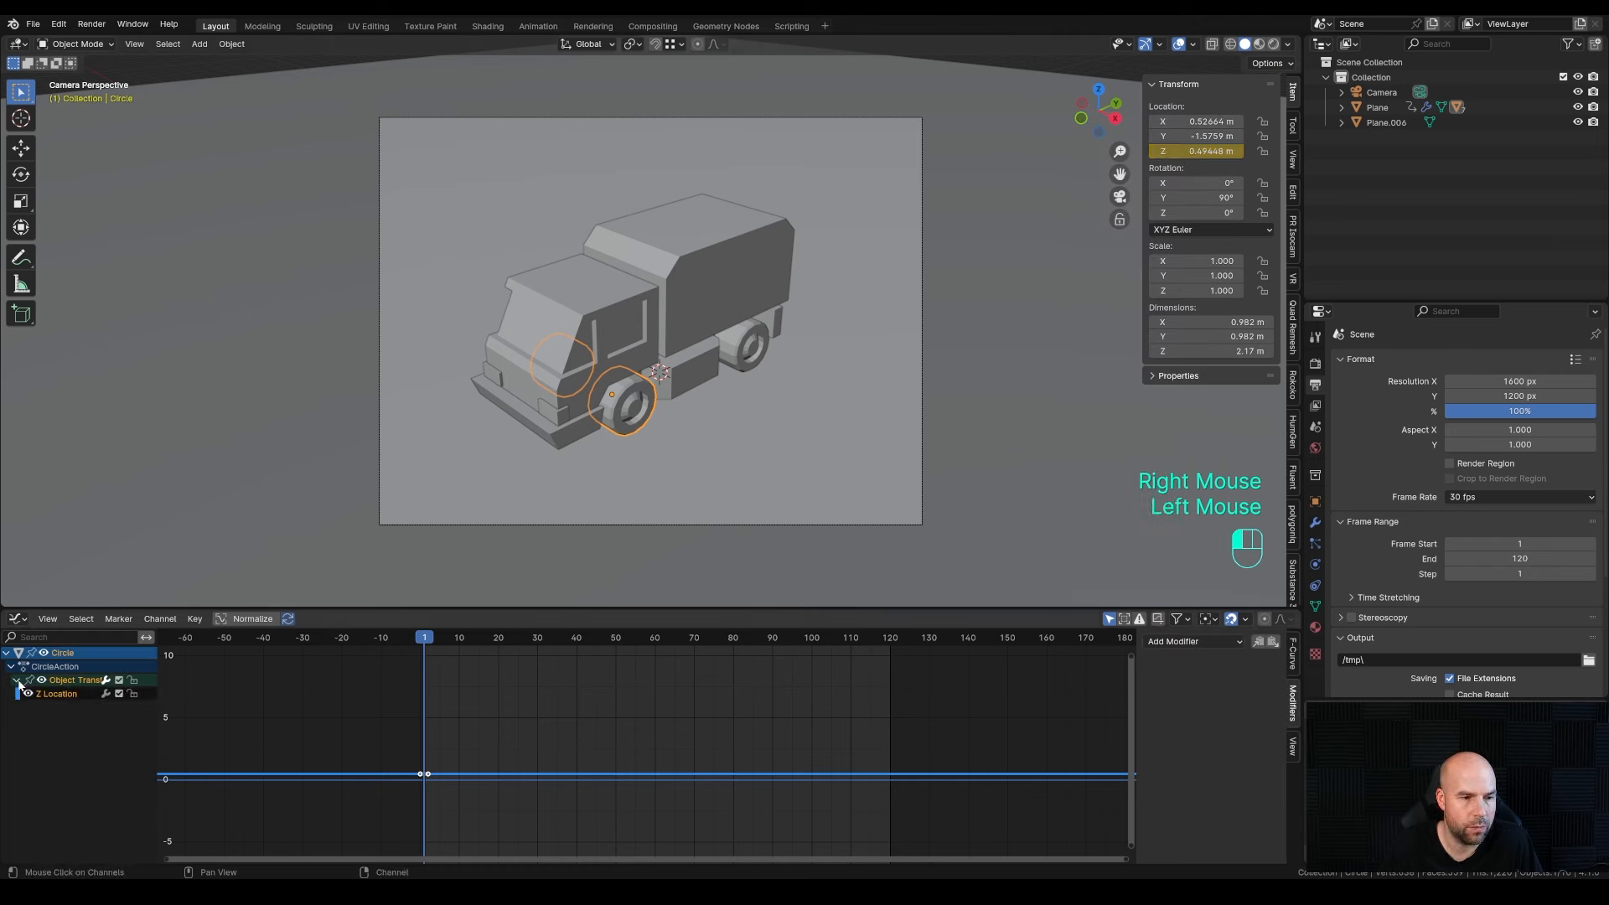
pyautogui.click(53, 693)
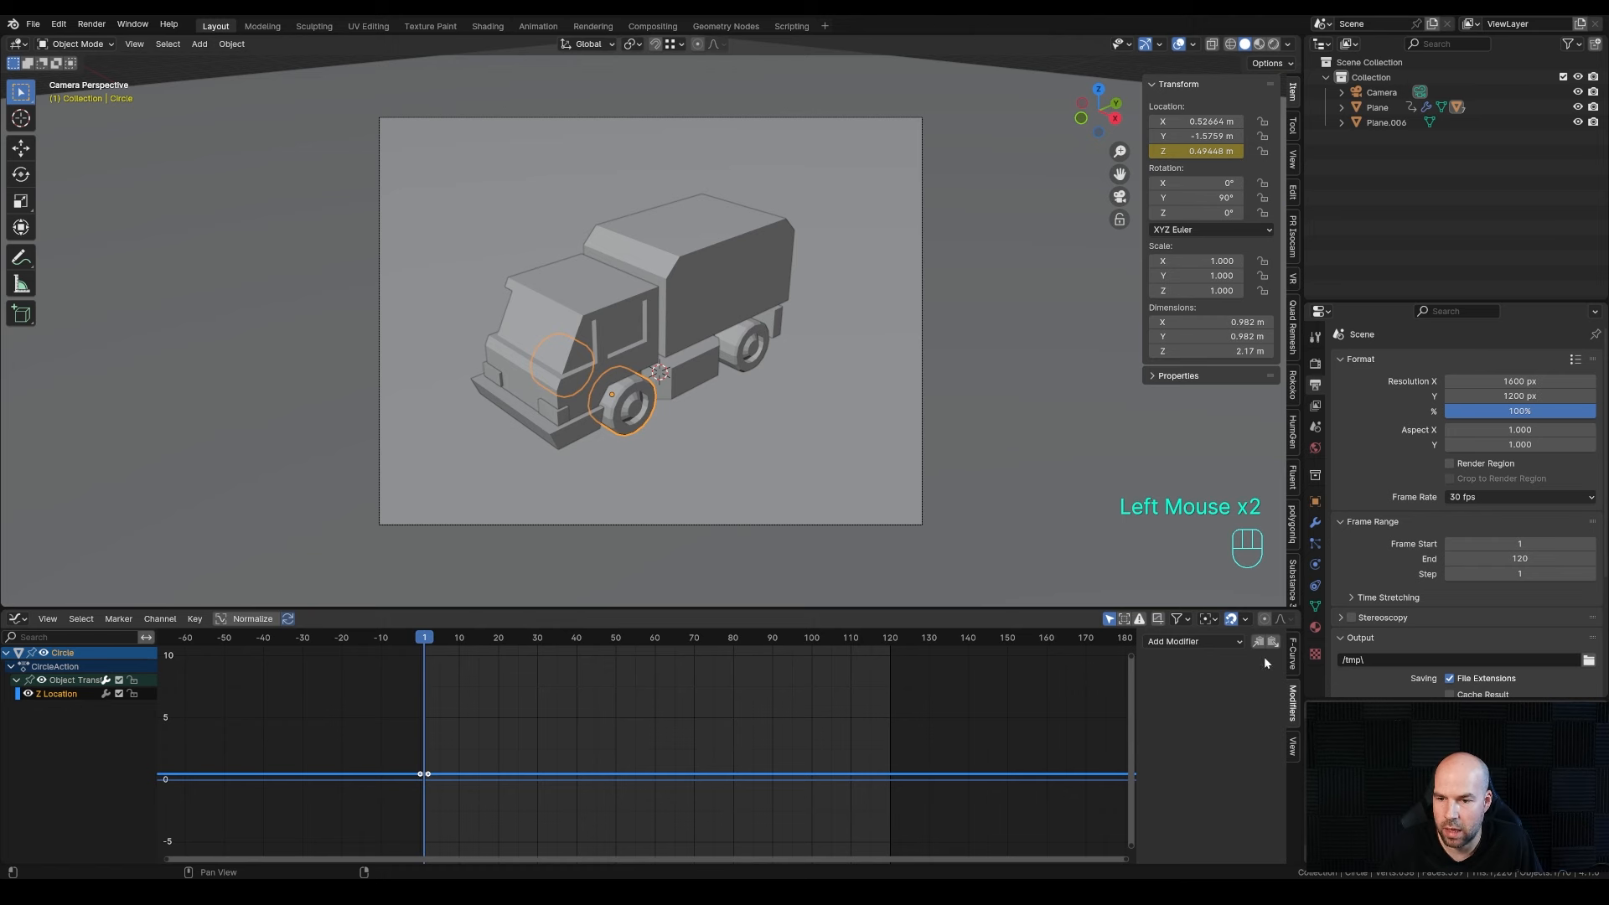
pyautogui.click(1207, 642)
pyautogui.click(1189, 722)
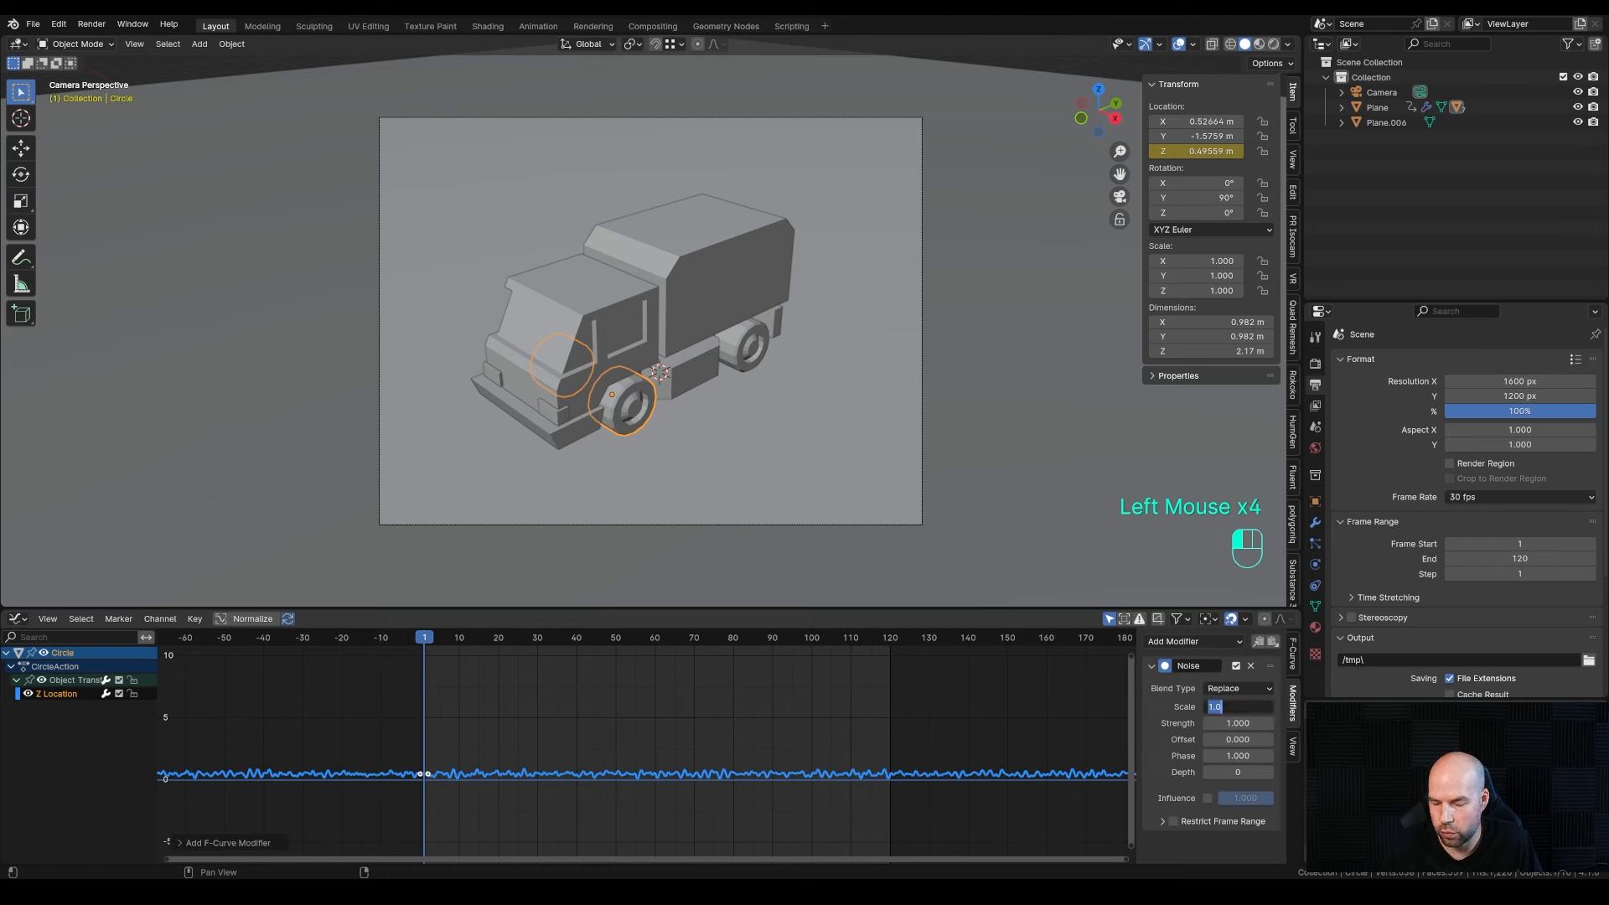
# - Set the front wheels' noise to scale 3 and strength 0.1, and preview the animation
pyautogui.write('3')
pyautogui.press('Return')
pyautogui.click(1238, 722)
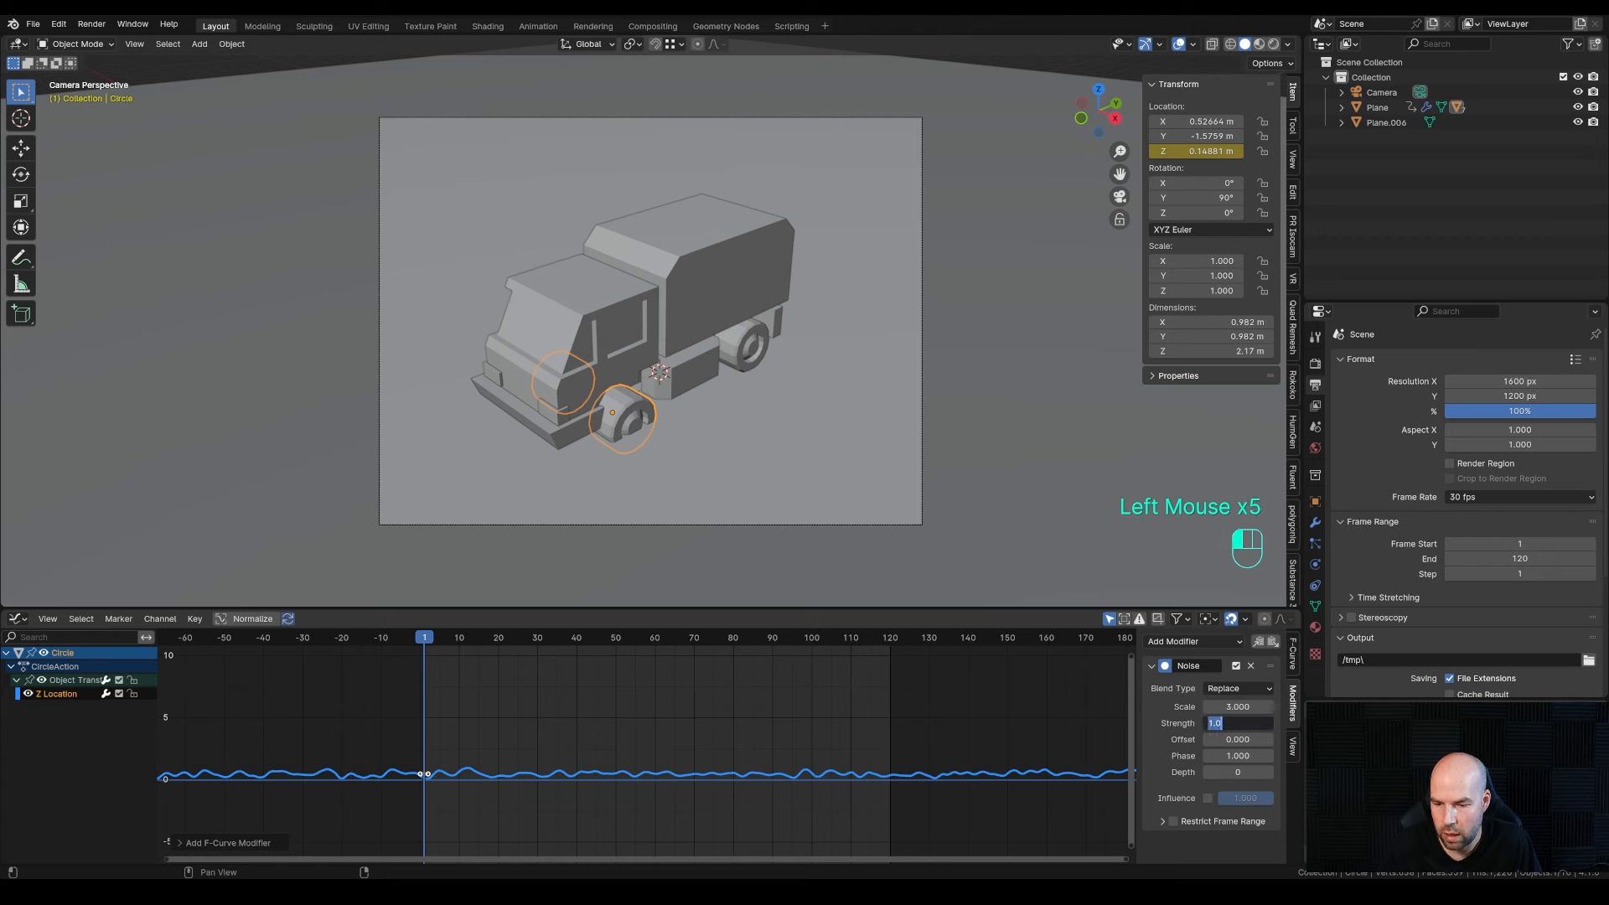
pyautogui.write('0.1')
pyautogui.press('Return')
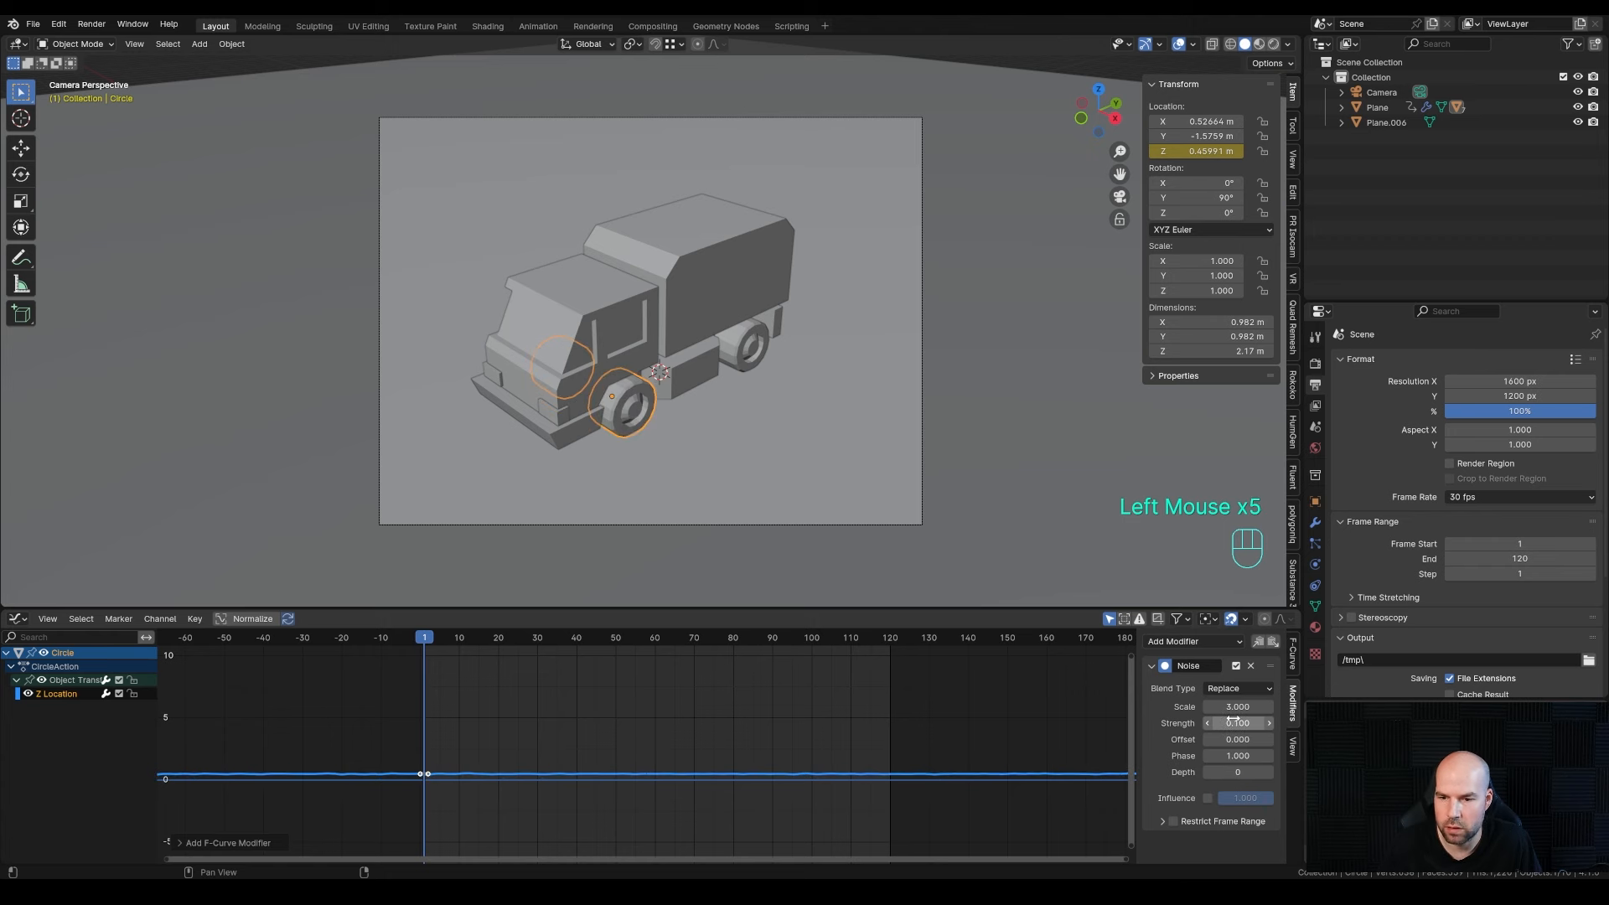
pyautogui.press('space')
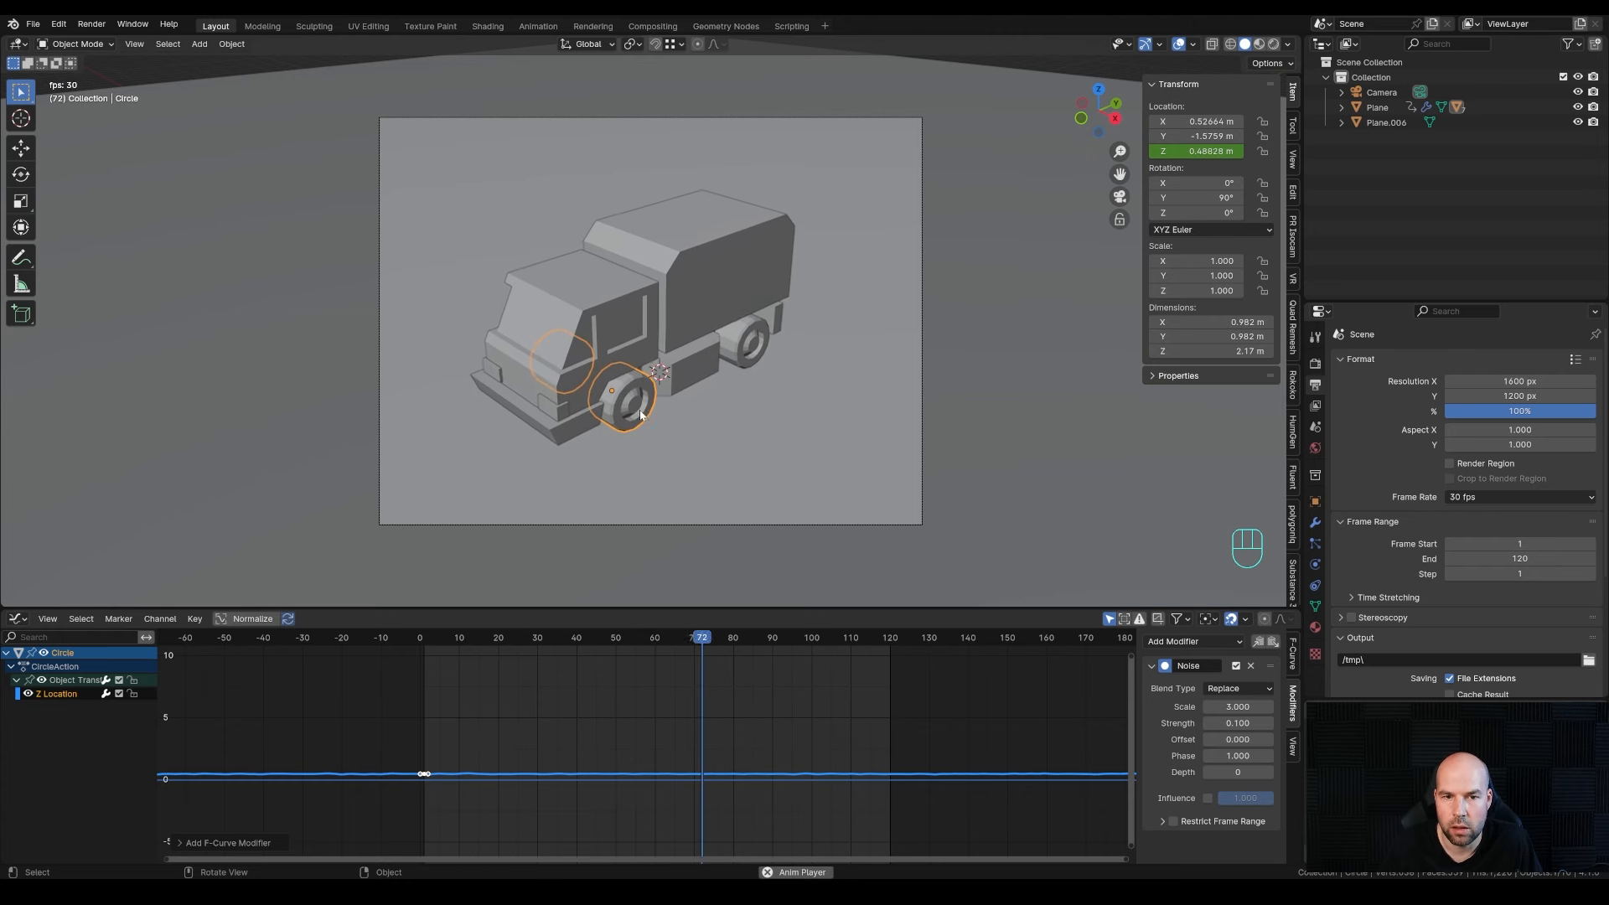
pyautogui.press('space')
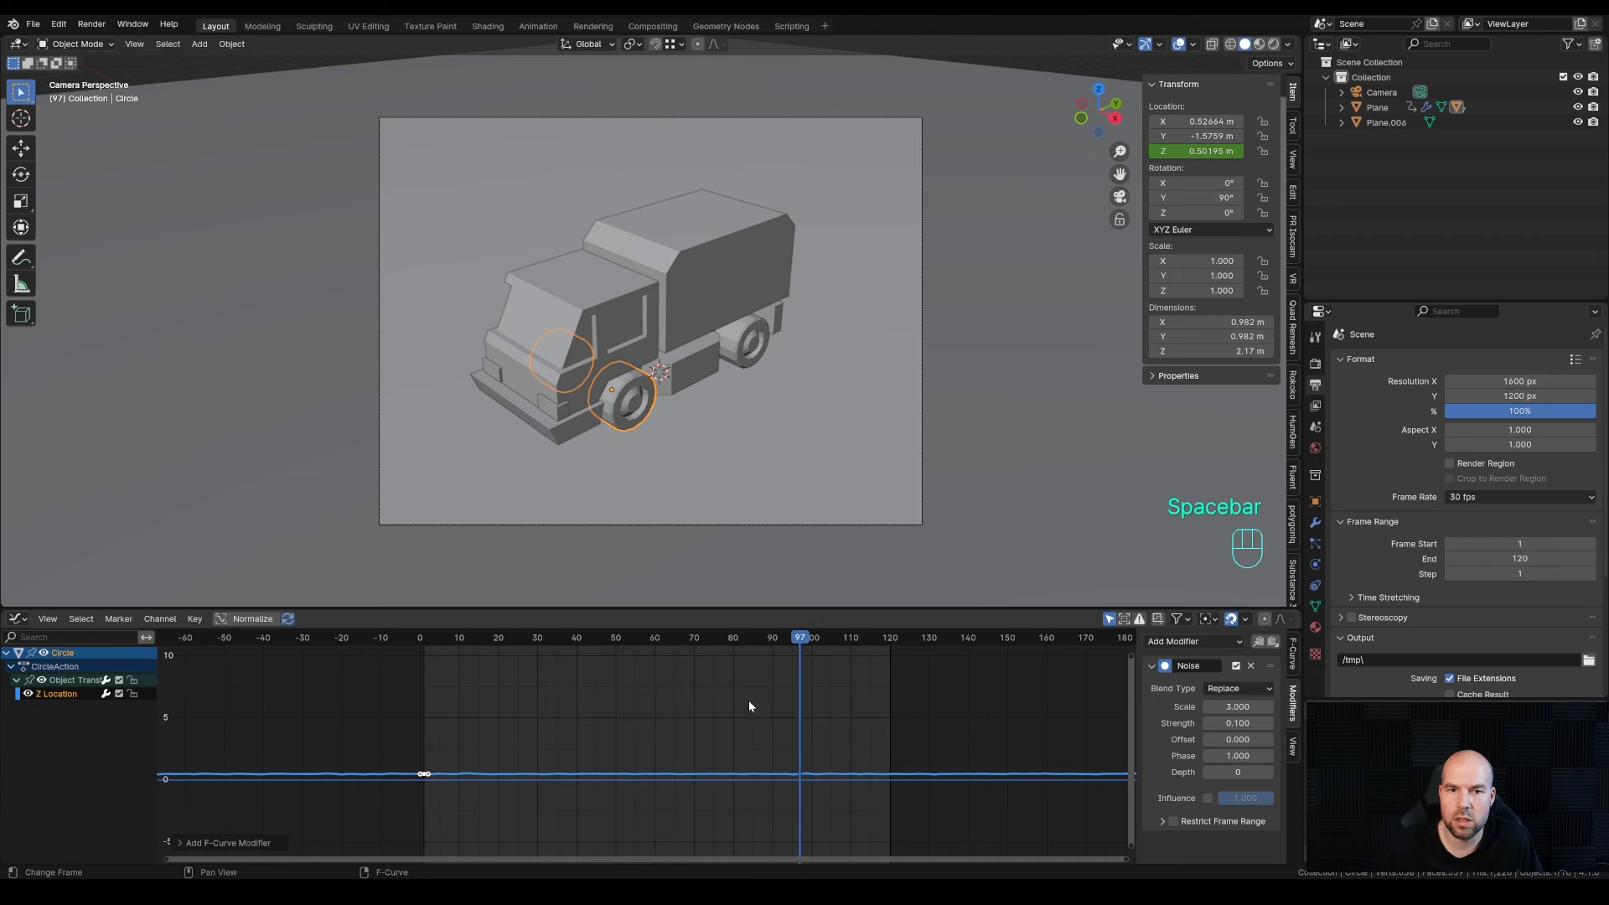
# - Restrict the front wheels' noise to frames 1 to 120, with a blend in and blend out of 10
pyautogui.click(1174, 822)
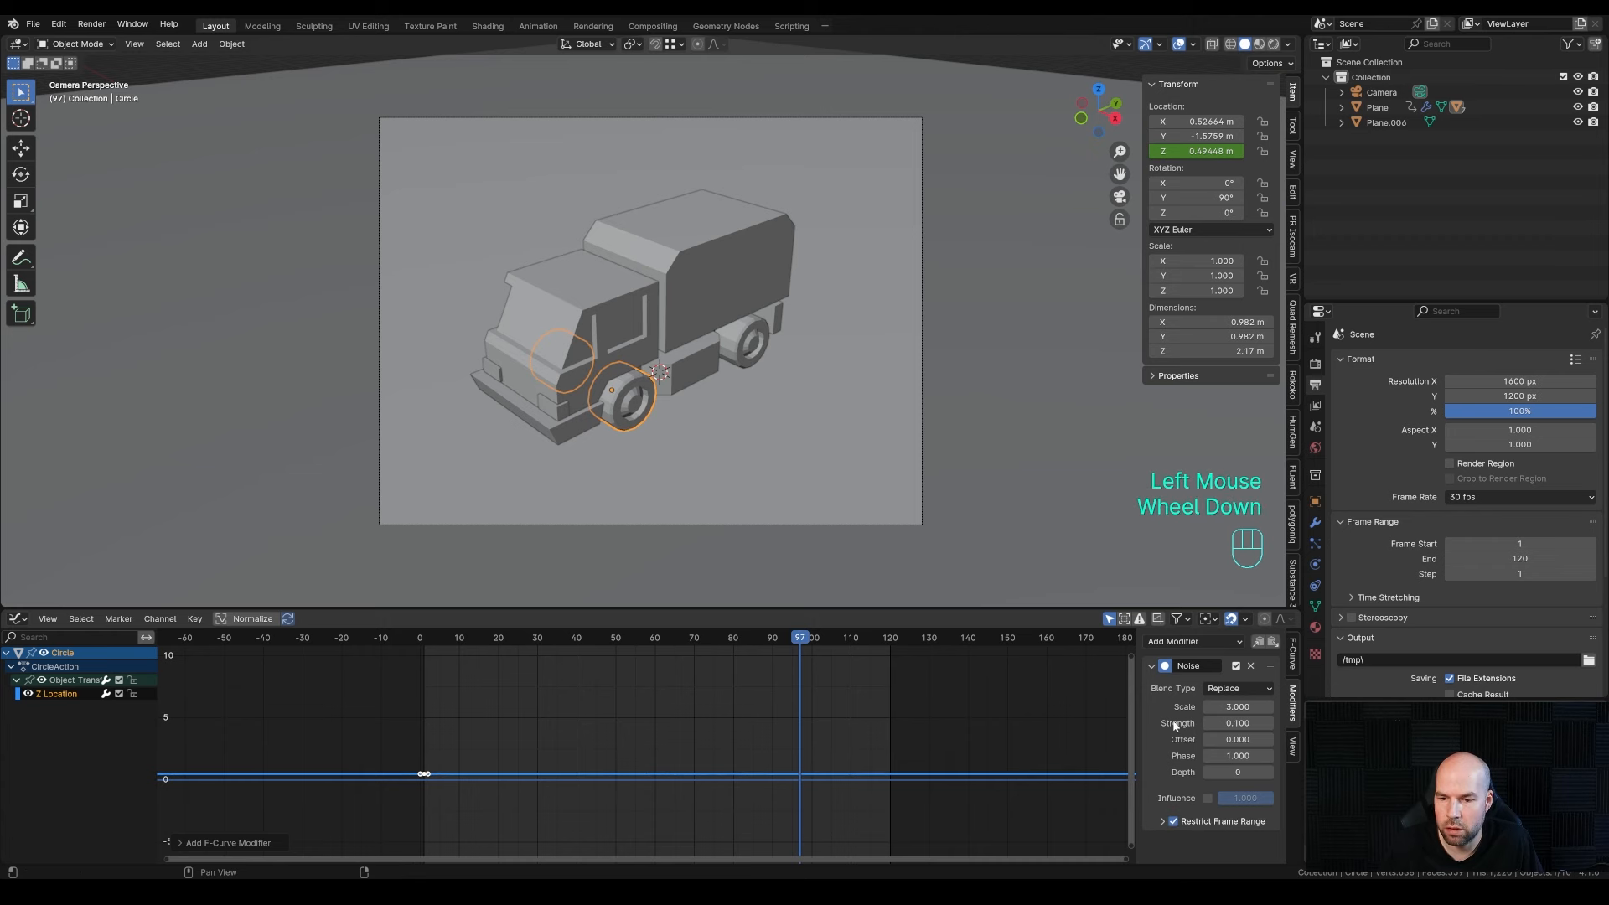
pyautogui.click(1161, 821)
pyautogui.scroll(-2, 1162, 822)
pyautogui.click(1238, 815)
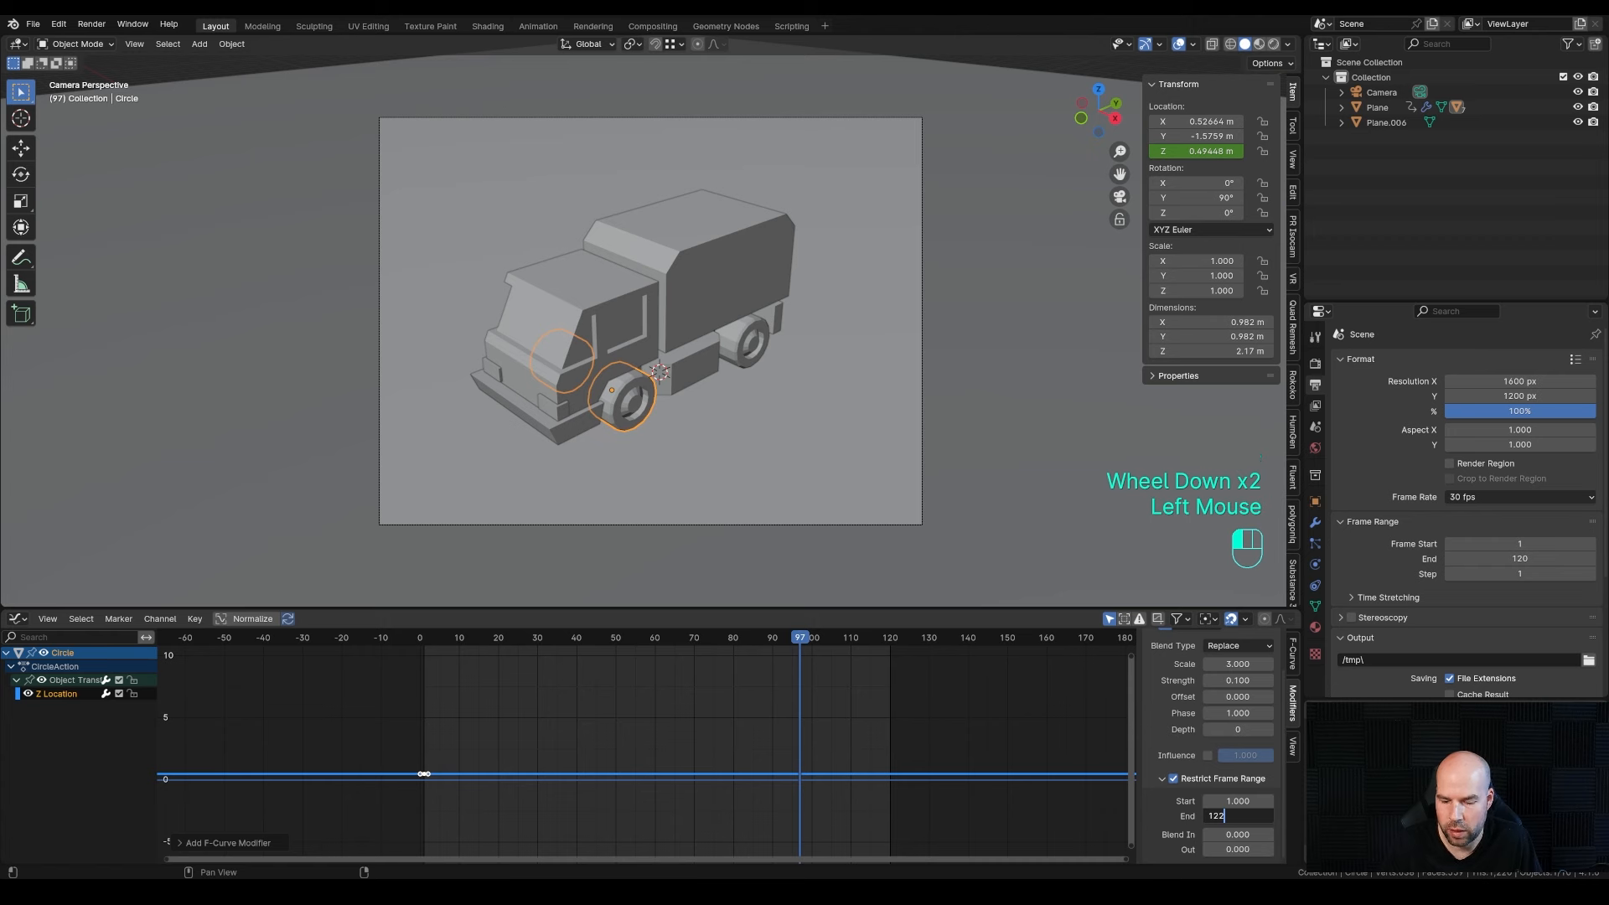
pyautogui.write('120')
pyautogui.press('Tab')
pyautogui.write('10')
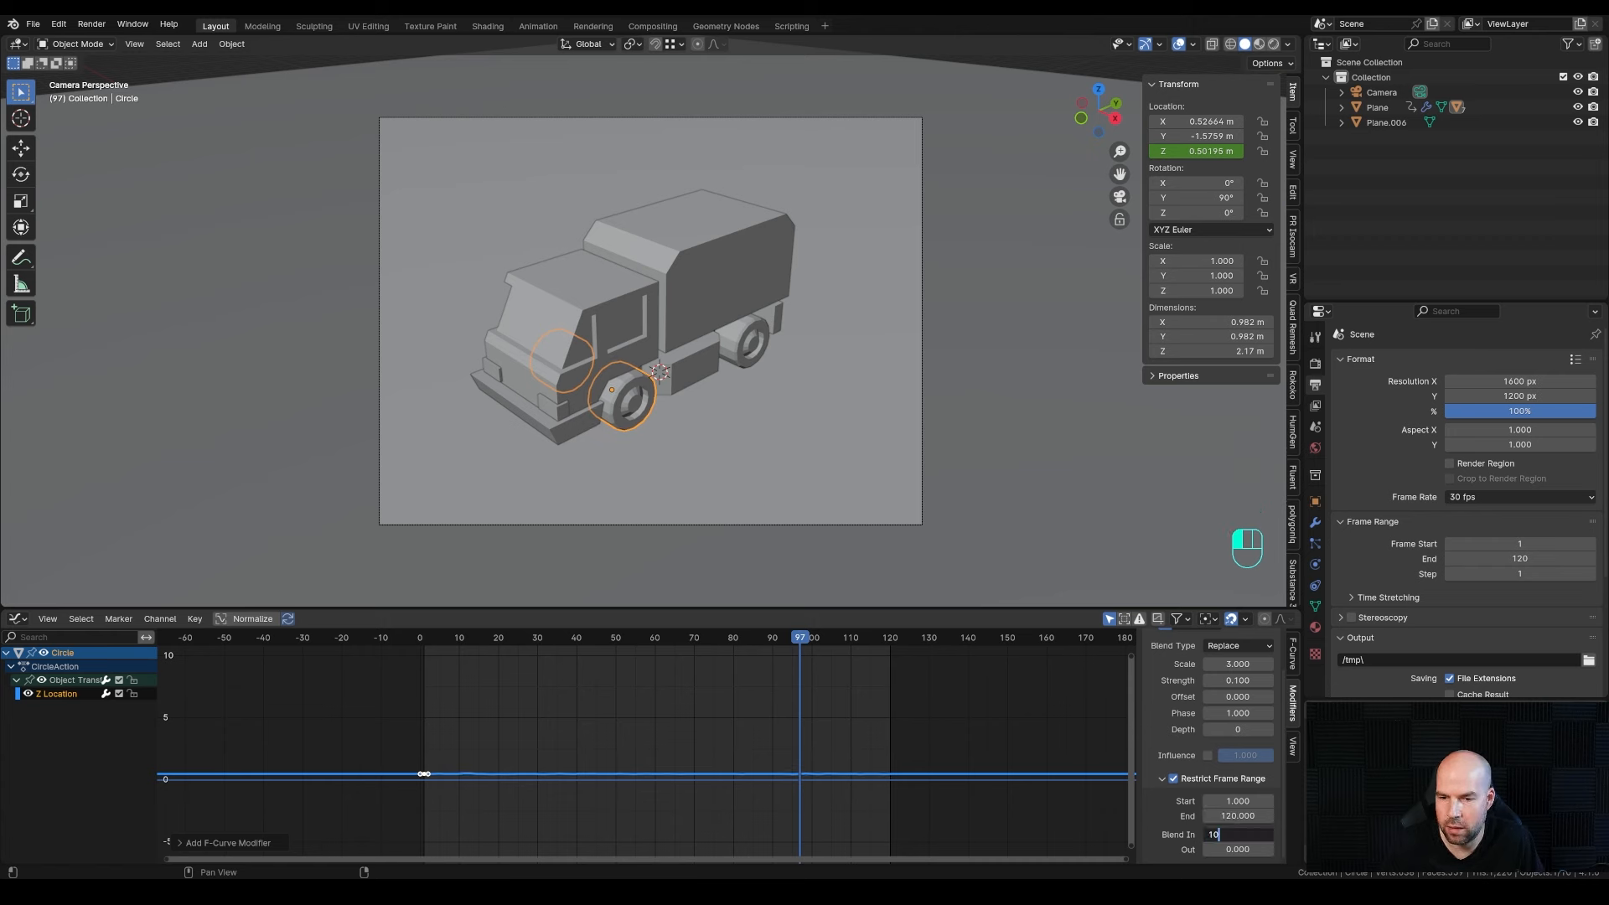
pyautogui.press('Tab')
pyautogui.write('10')
pyautogui.press('Return')
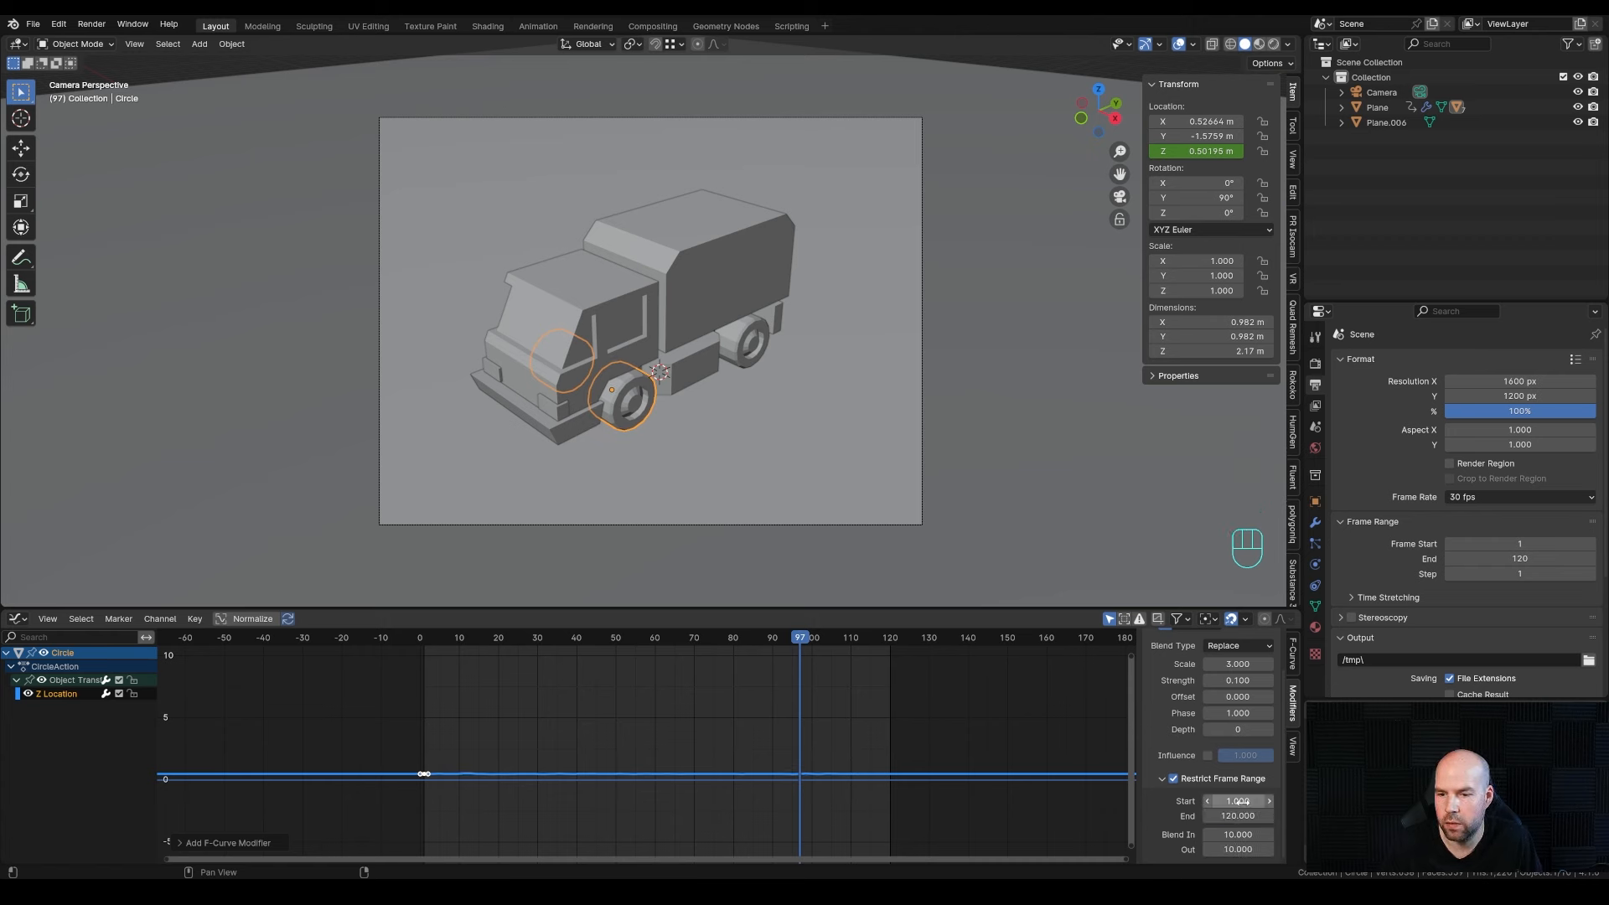
# - Restrict the frame range of the cab's Z Location noise to frames 1 to 120
pyautogui.click(642, 369)
pyautogui.click(1173, 821)
pyautogui.click(1221, 822)
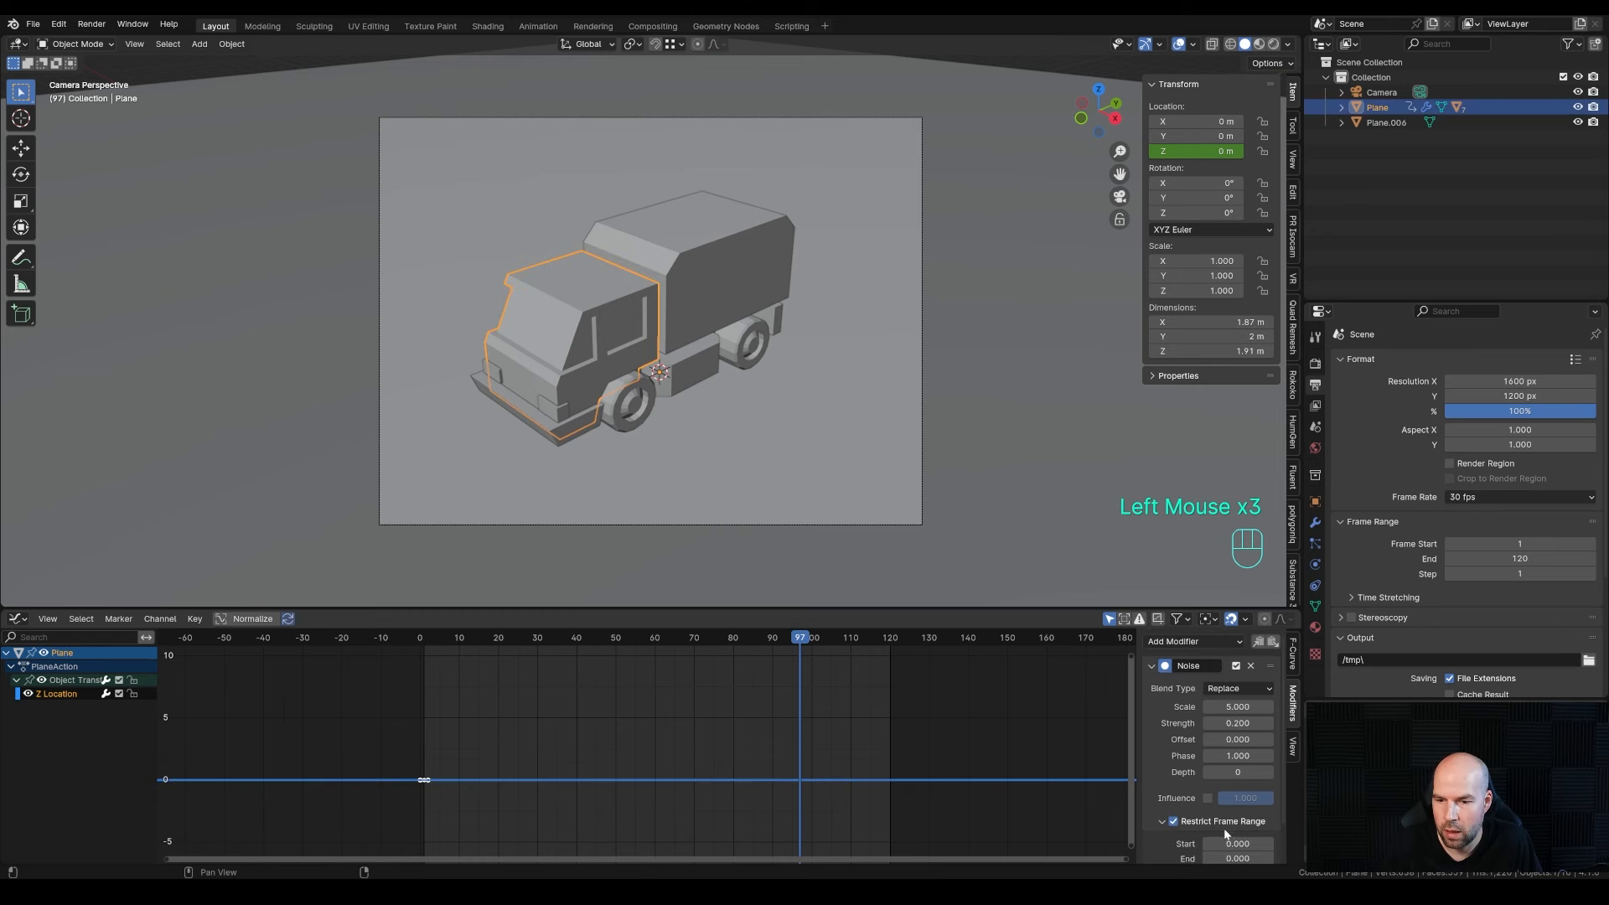
pyautogui.write('1')
pyautogui.press('Tab')
pyautogui.write('1')
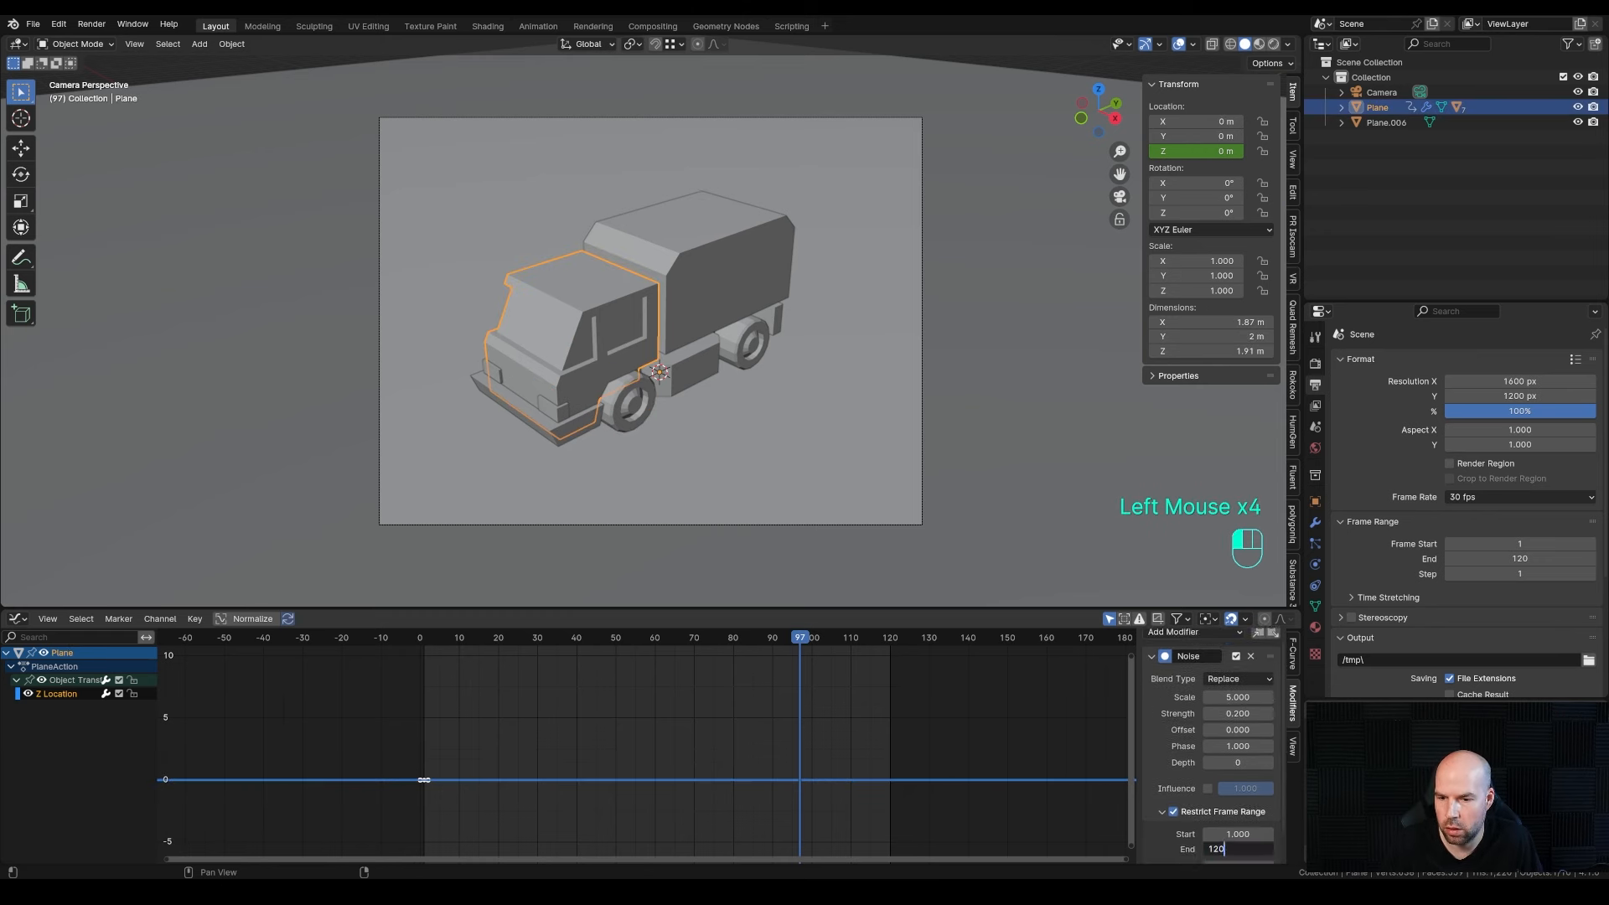
pyautogui.write('20')
# - Set the cab noise's blend in and blend out to 10, and preview the animation
pyautogui.press('Tab')
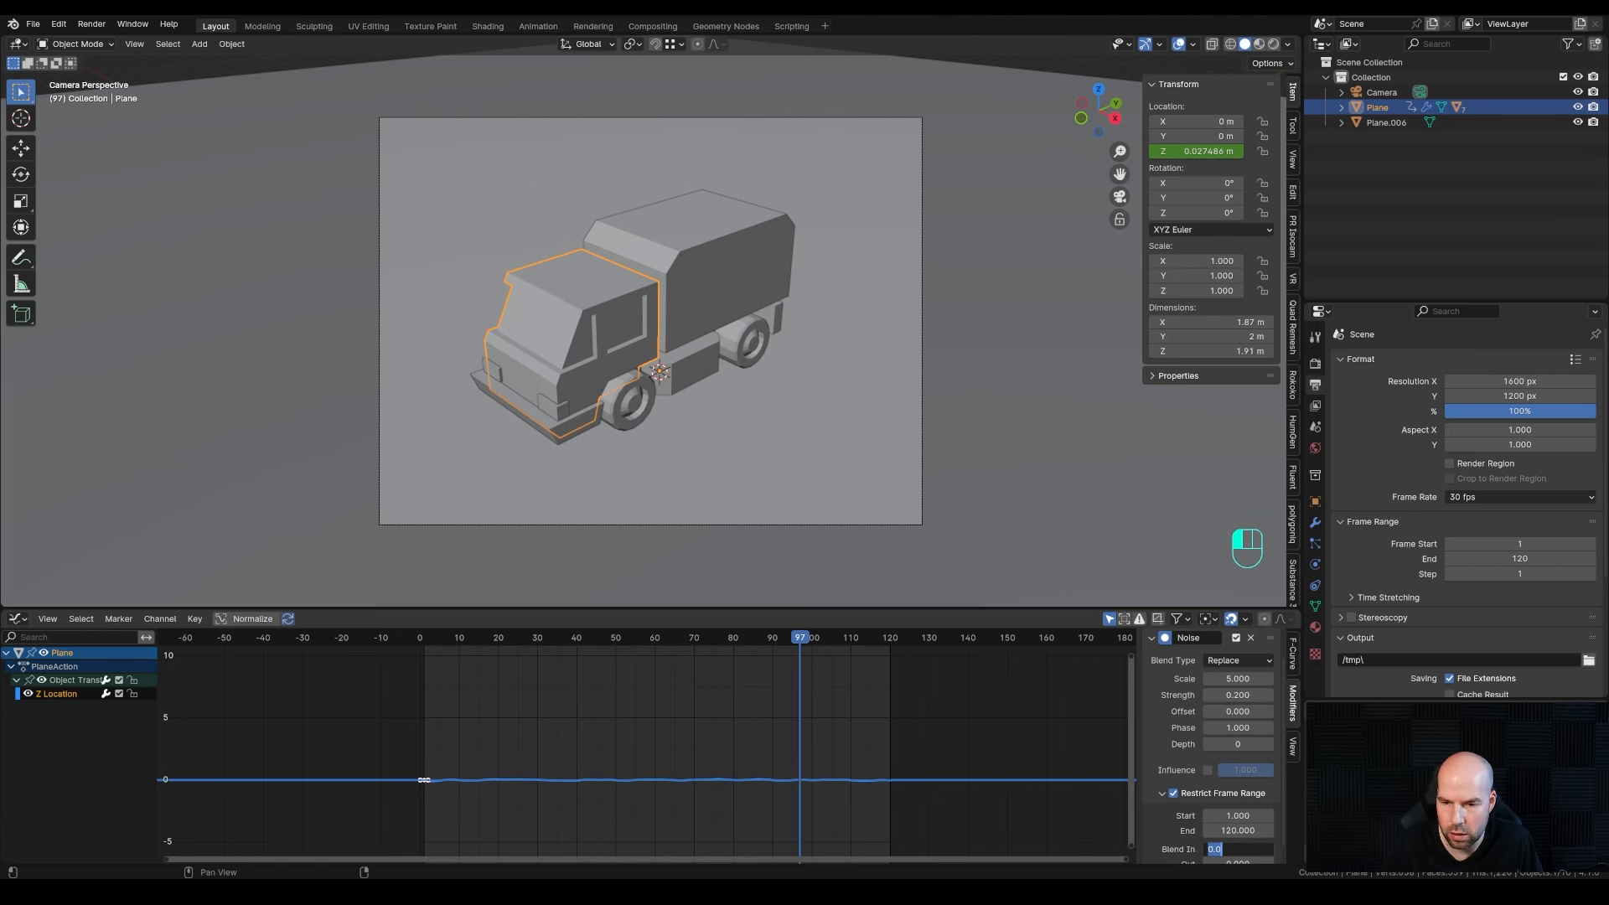
pyautogui.write('10')
pyautogui.press('Tab')
pyautogui.press('Return')
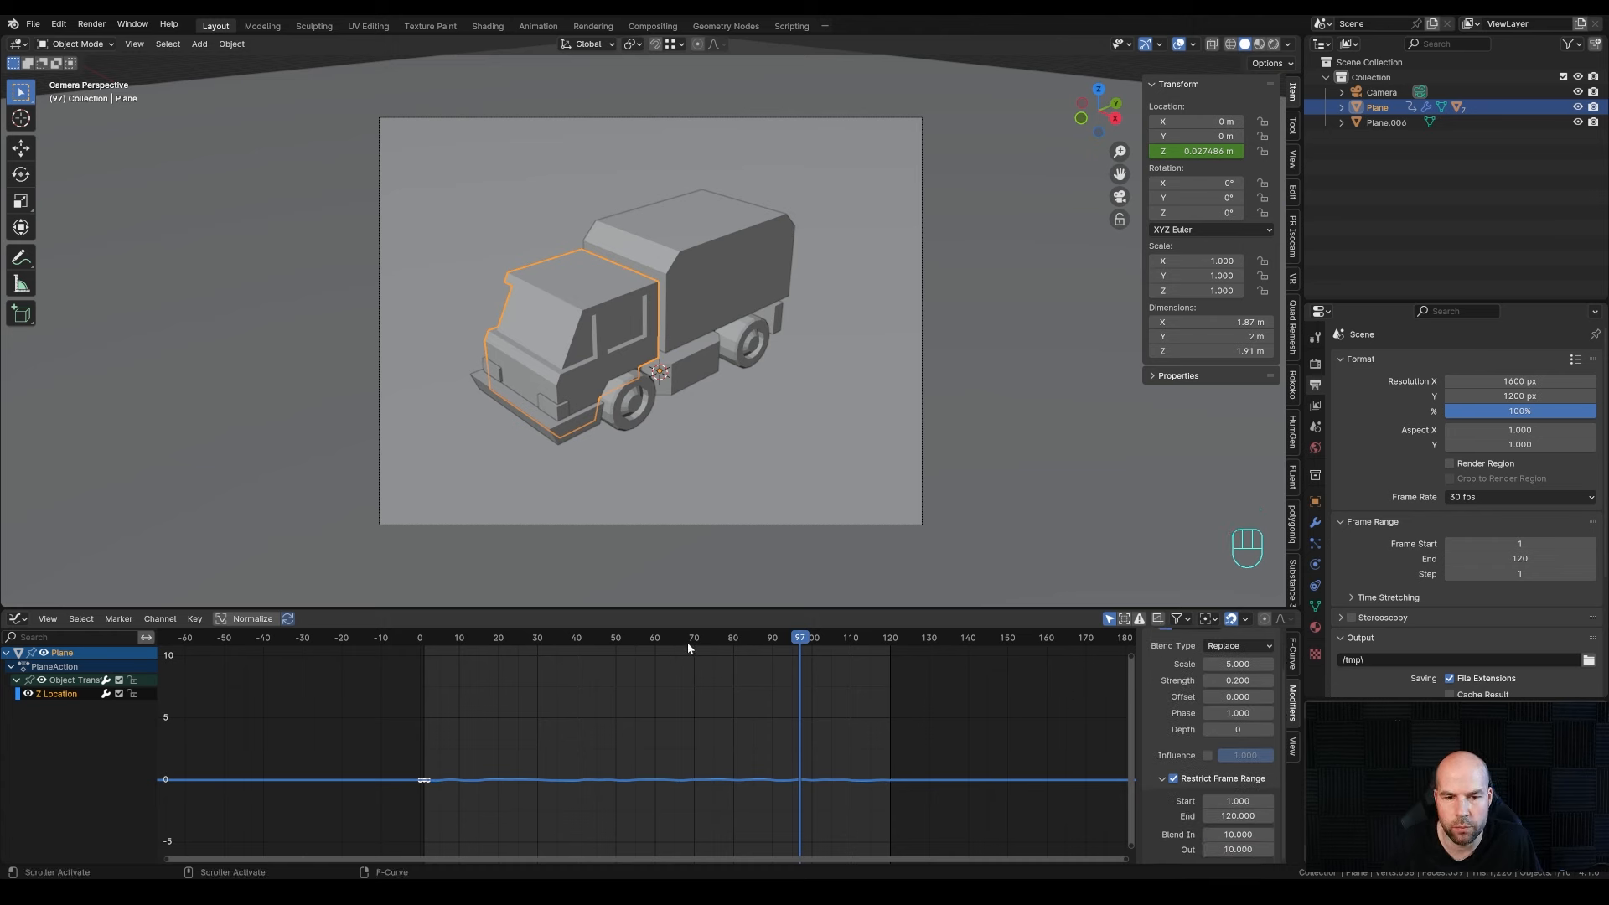
pyautogui.press('space')
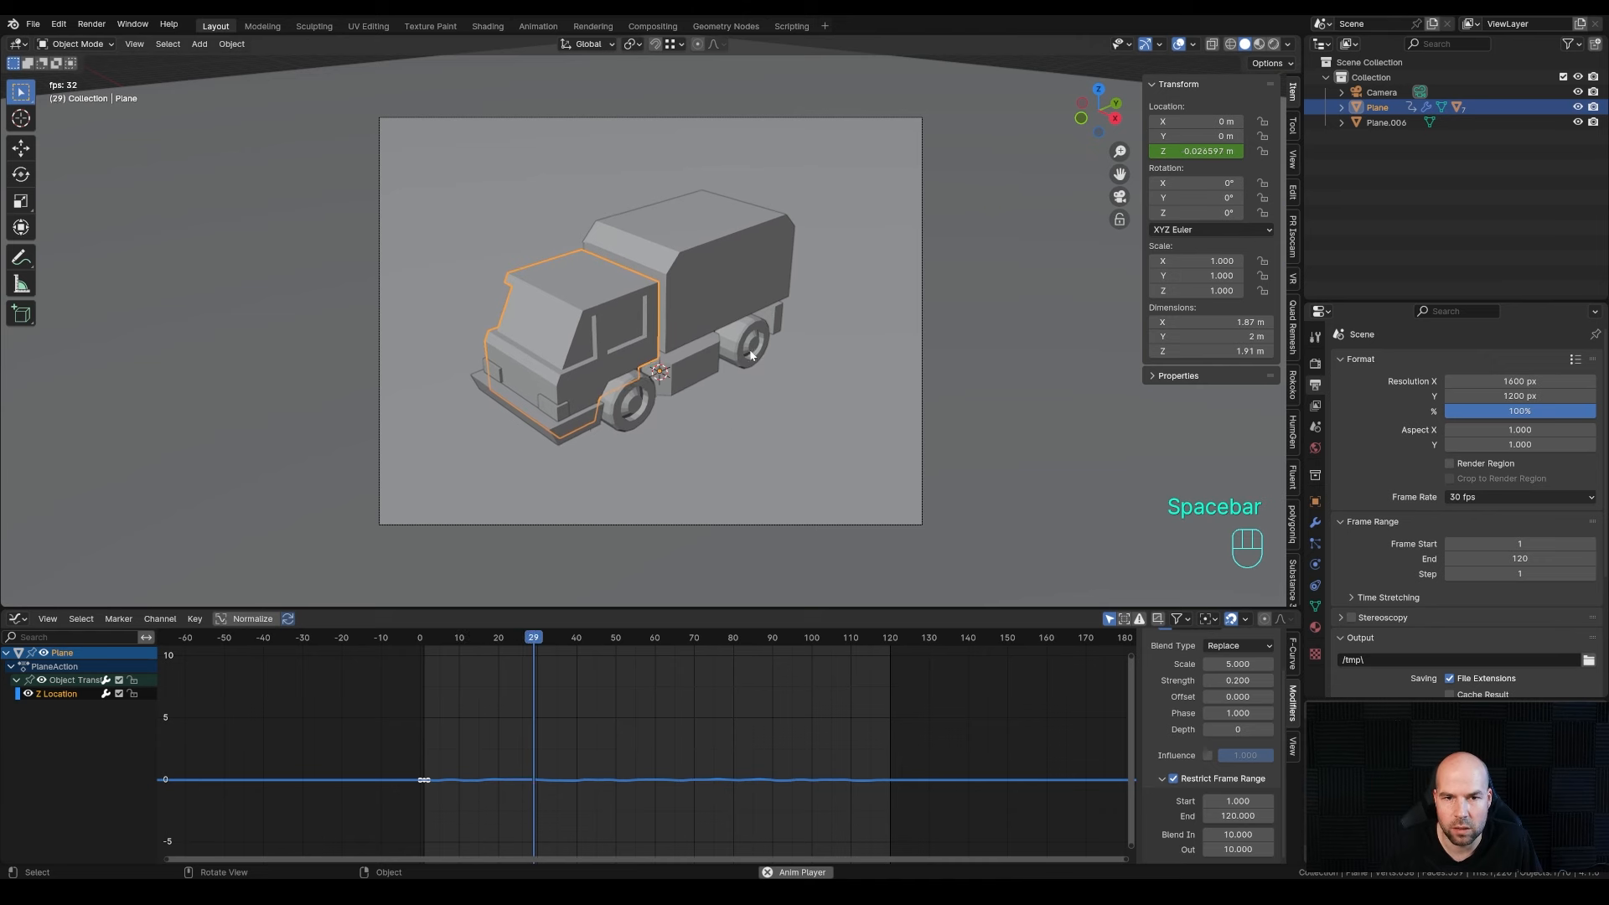
pyautogui.press('space')
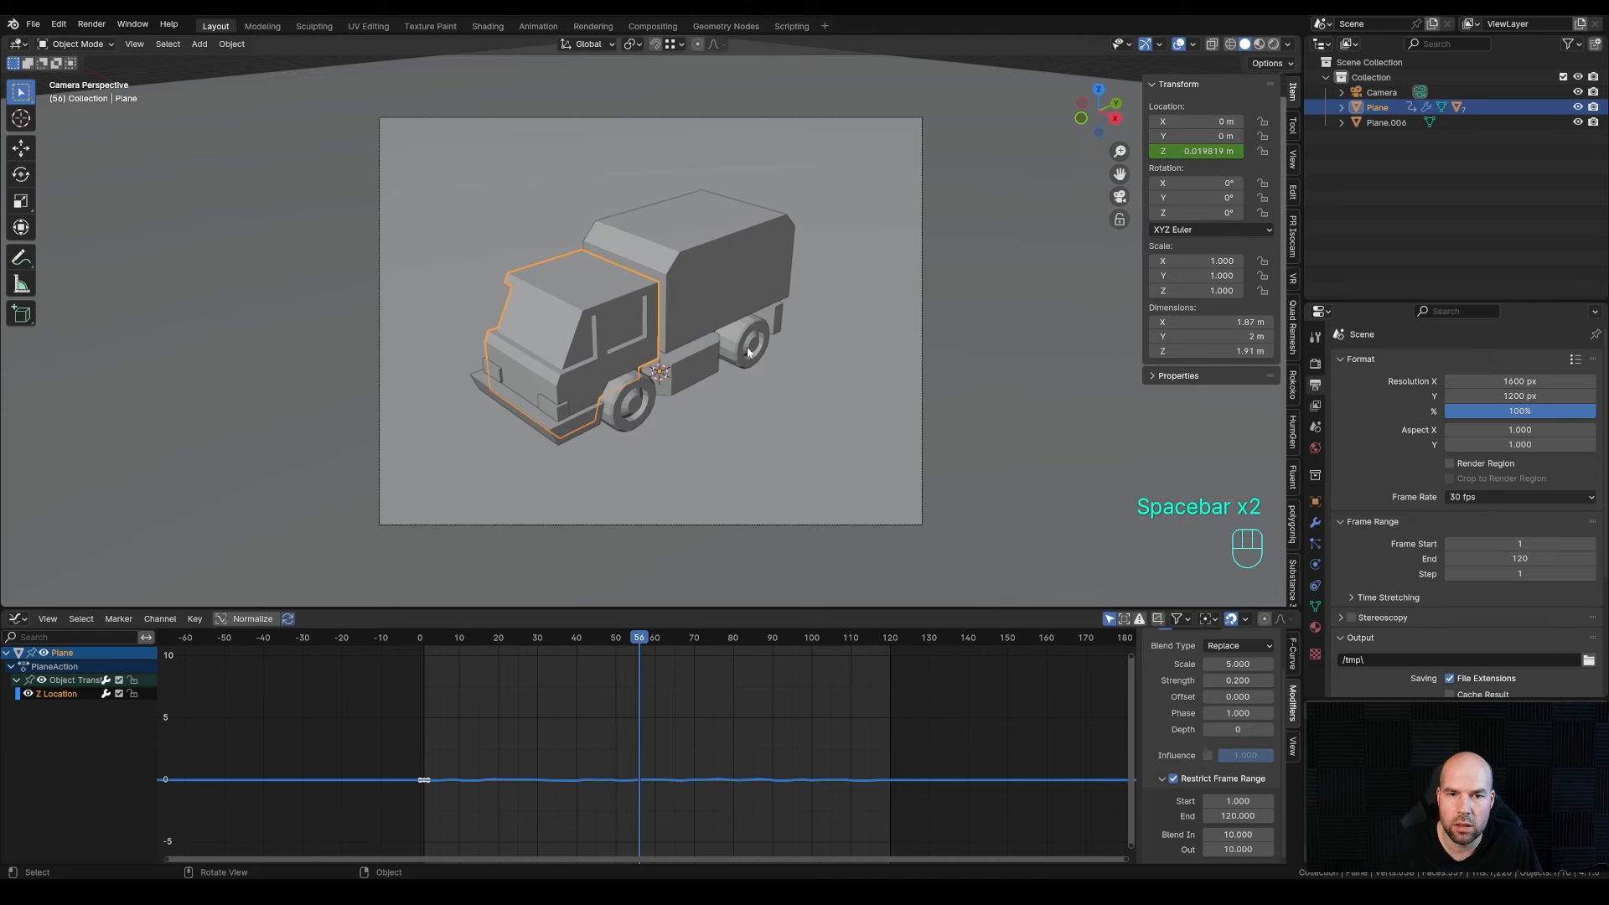
# - Link the front wheels' animation data to the rear wheels
pyautogui.click(769, 341)
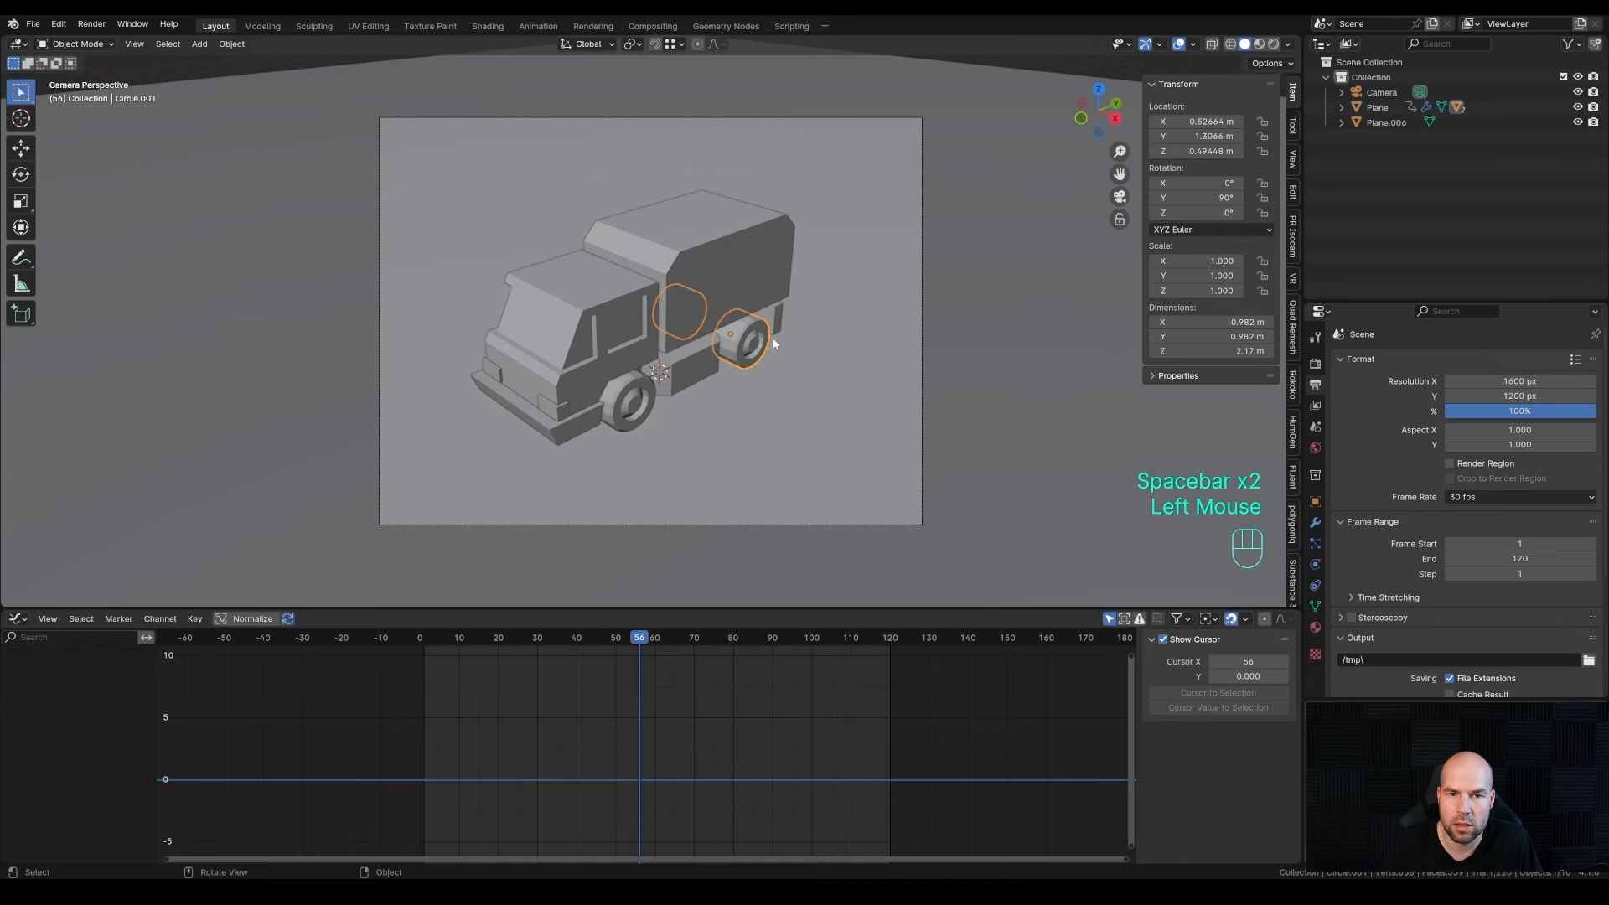
pyautogui.keyDown('shift'); pyautogui.click(627, 403); pyautogui.keyUp('shift')
pyautogui.hotkey('ctrl', 'l')
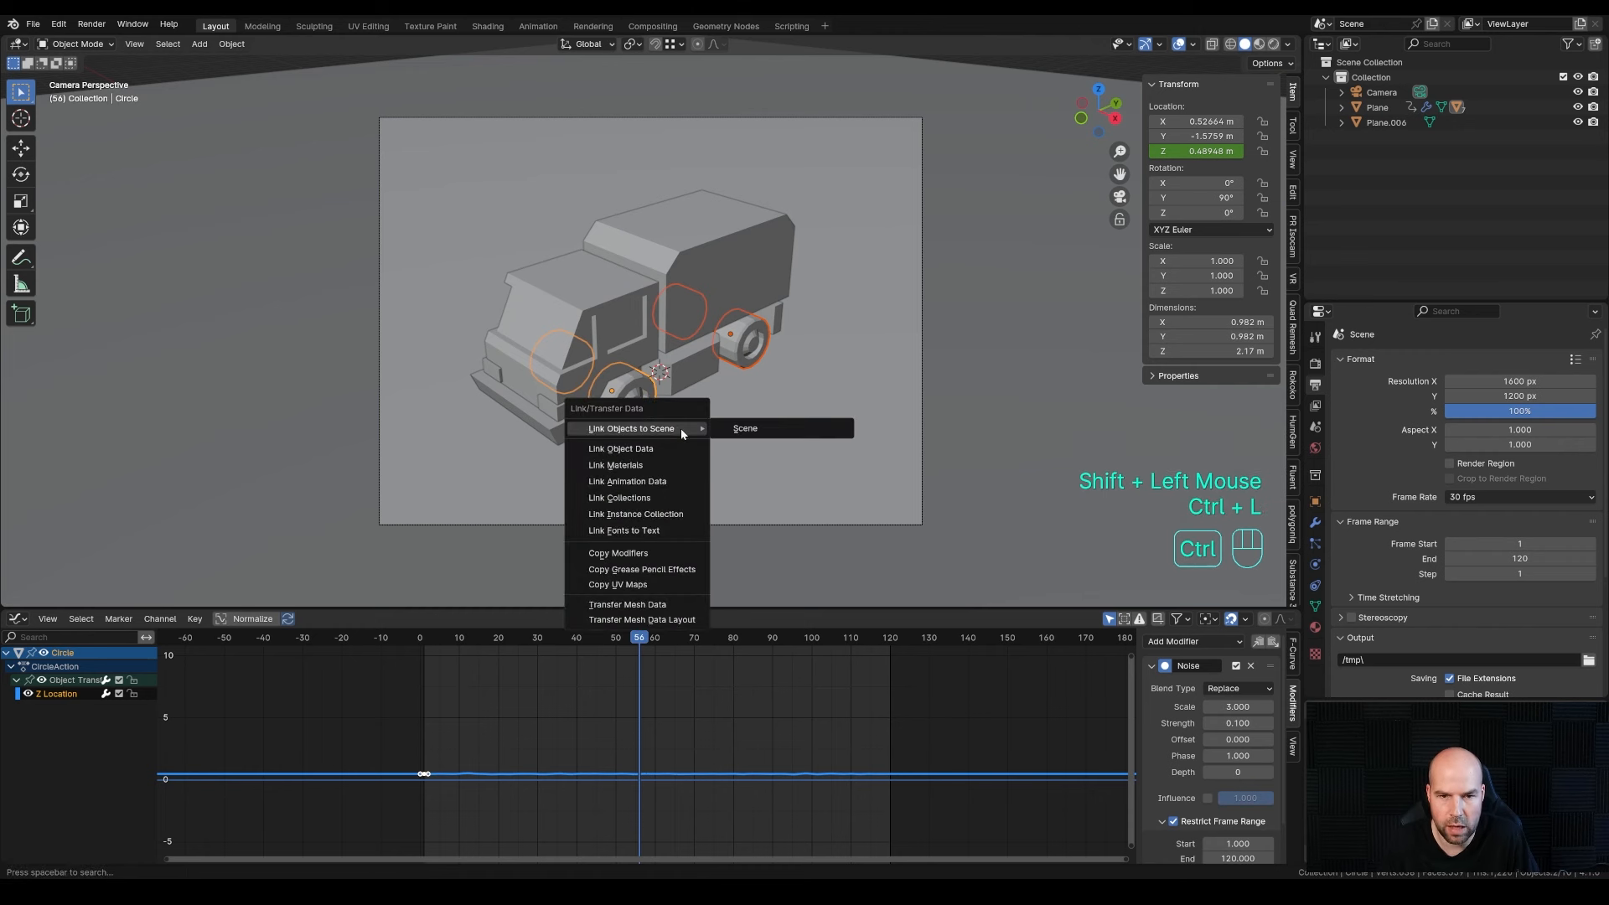
pyautogui.click(632, 481)
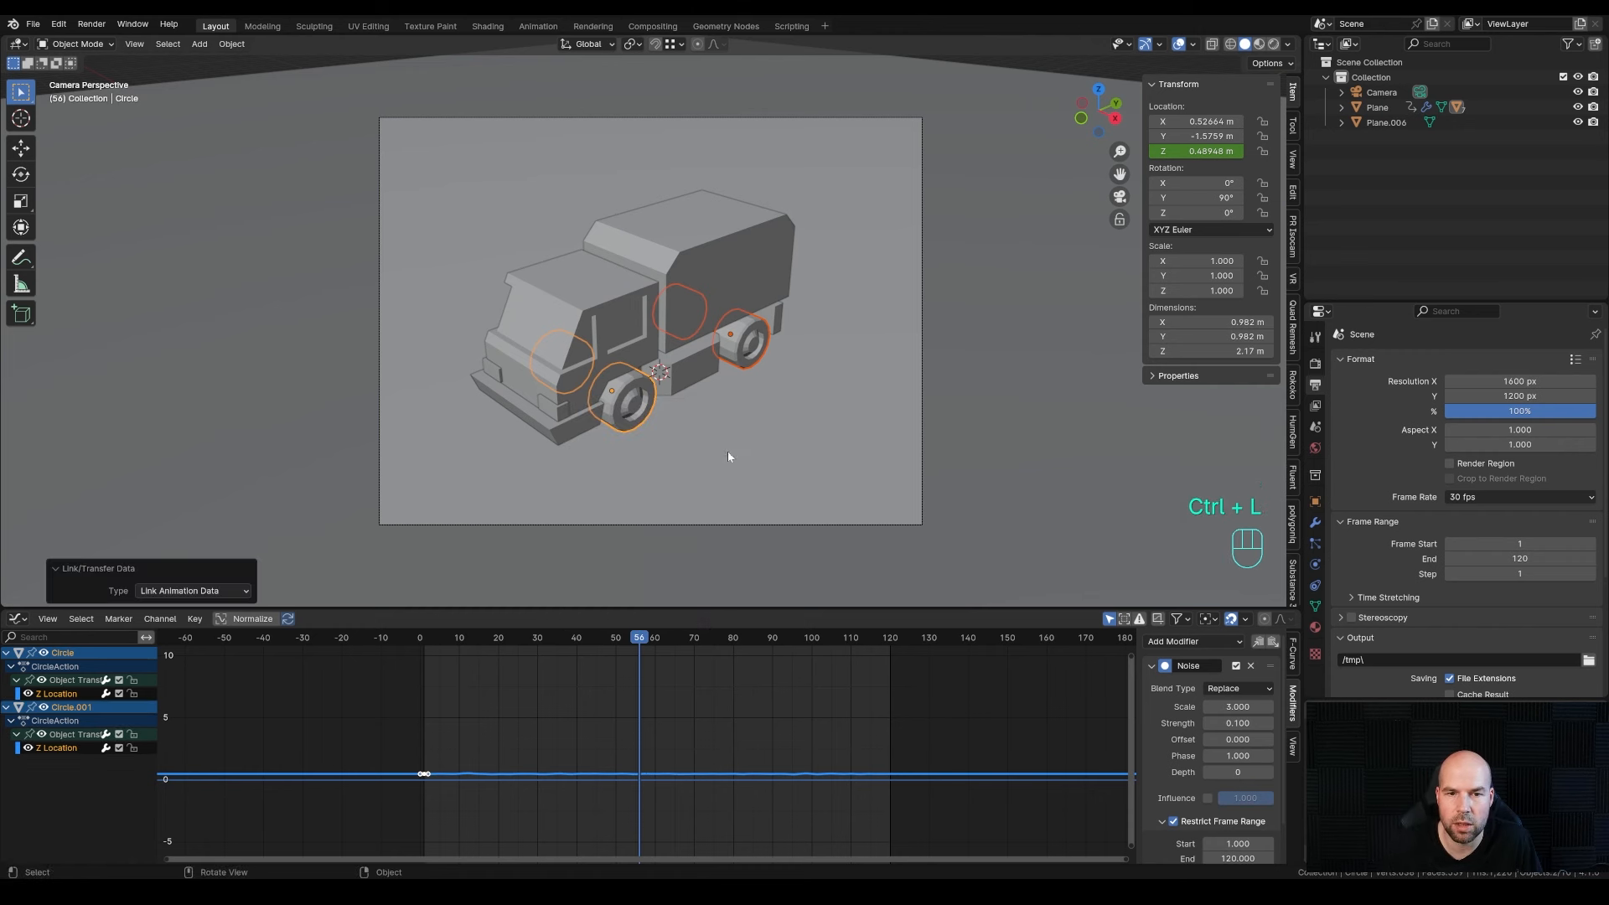
# - Deselect everything and play back the animation in camera view to check the cab and wheel motion
pyautogui.moveTo(592, 635); pyautogui.dragTo(469, 637)
pyautogui.press('space')
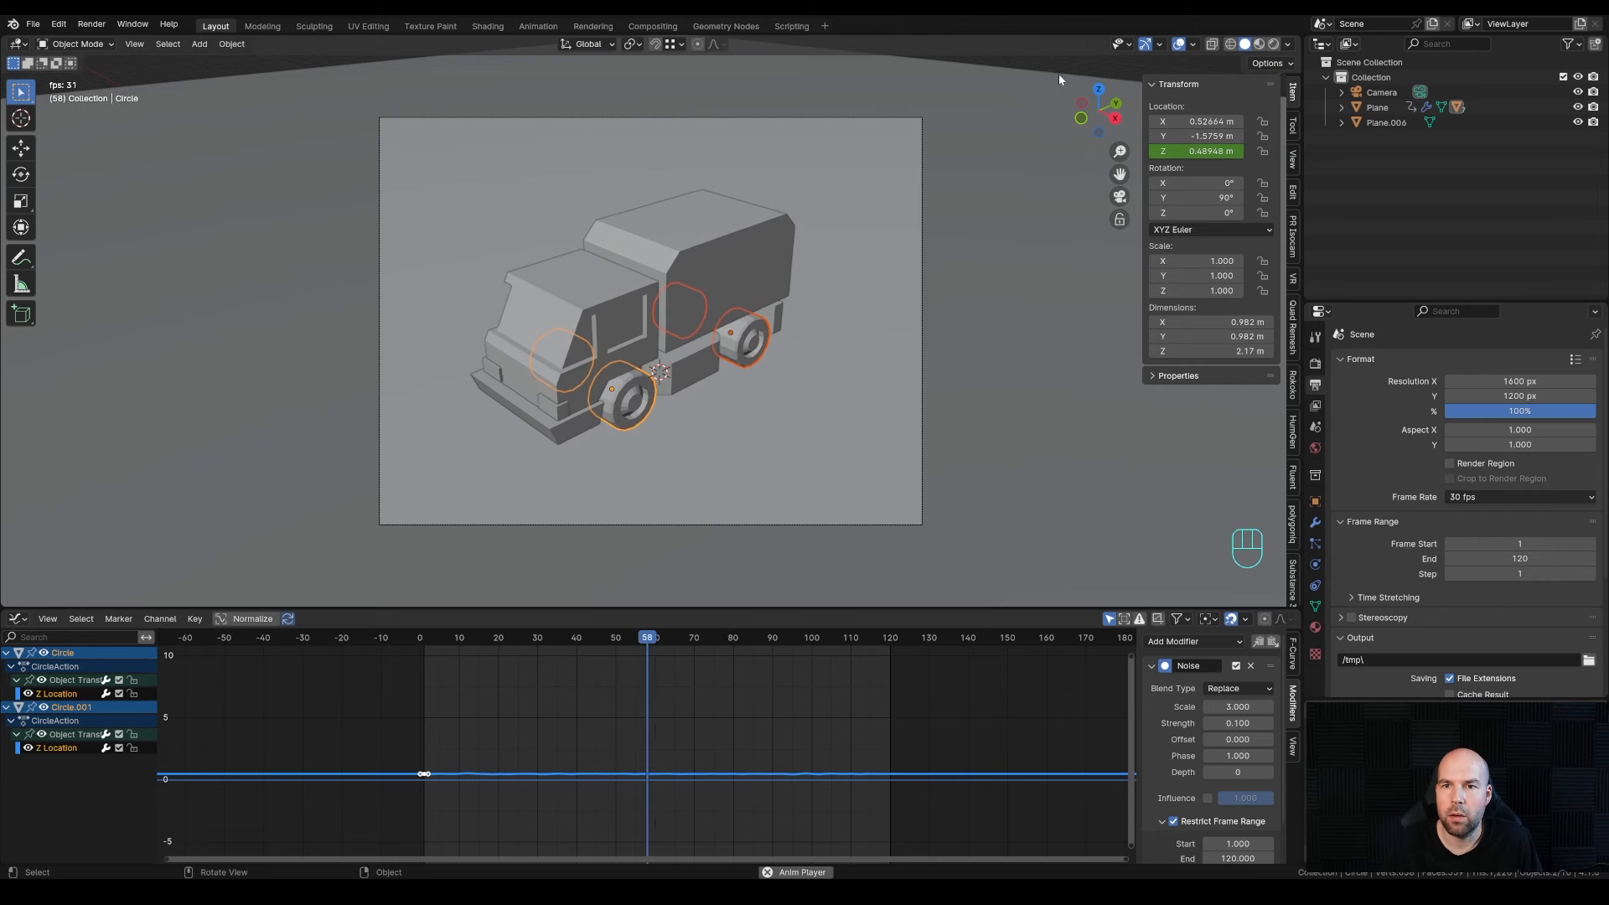
pyautogui.click(866, 157)
pyautogui.scroll(-1, 617, 314)
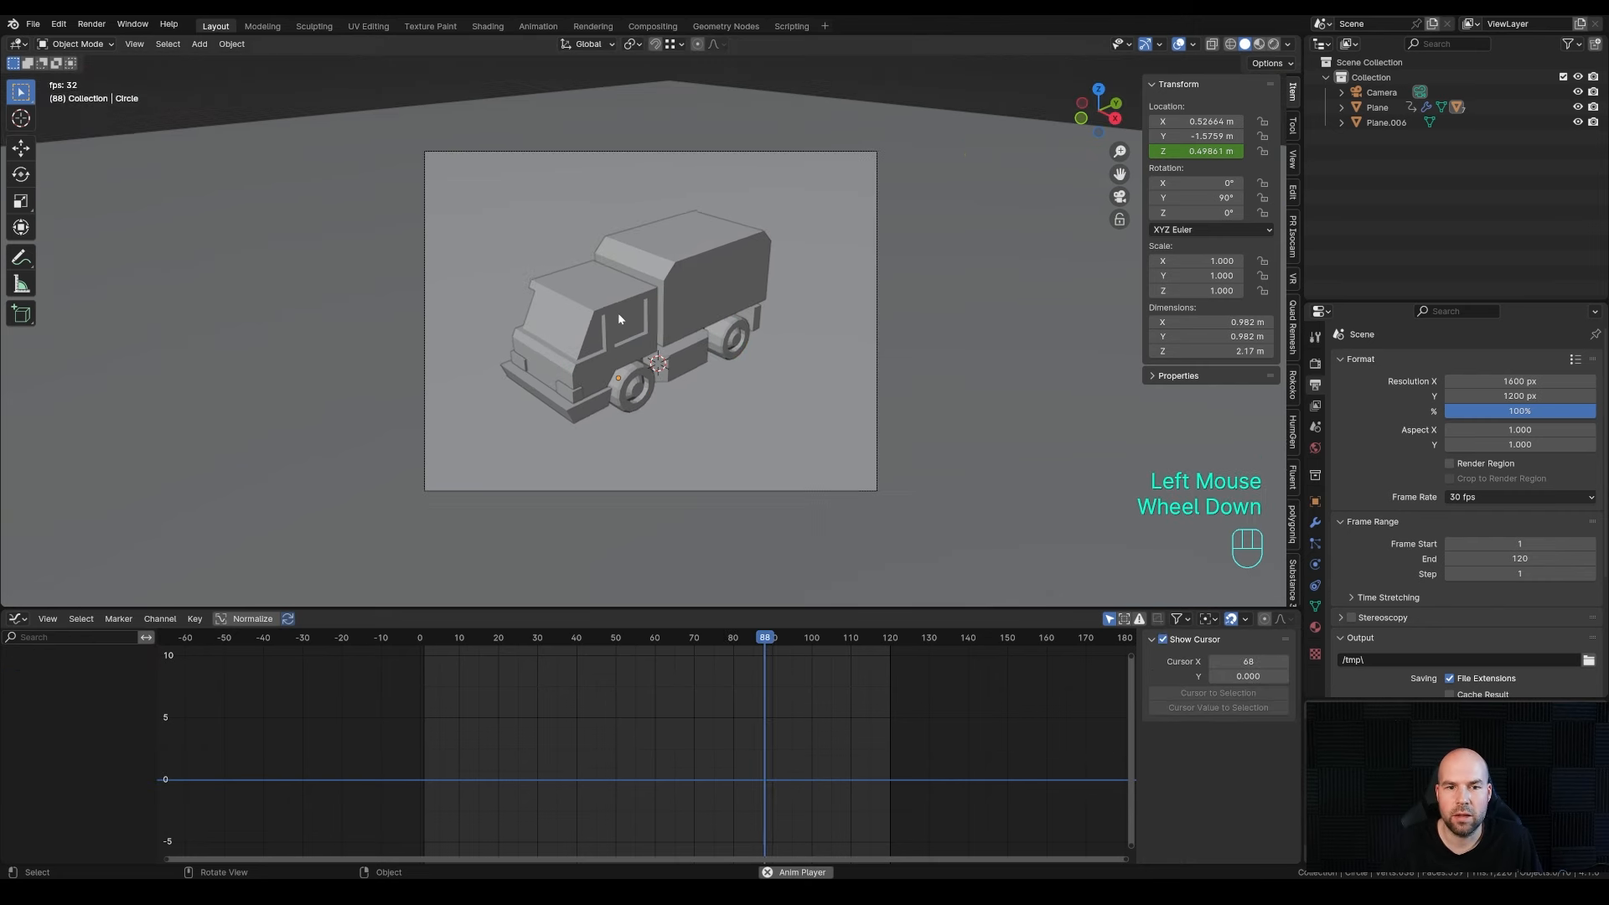
pyautogui.scroll(1, 617, 313)
pyautogui.scroll(-3, 672, 290)
pyautogui.scroll(2, 660, 314)
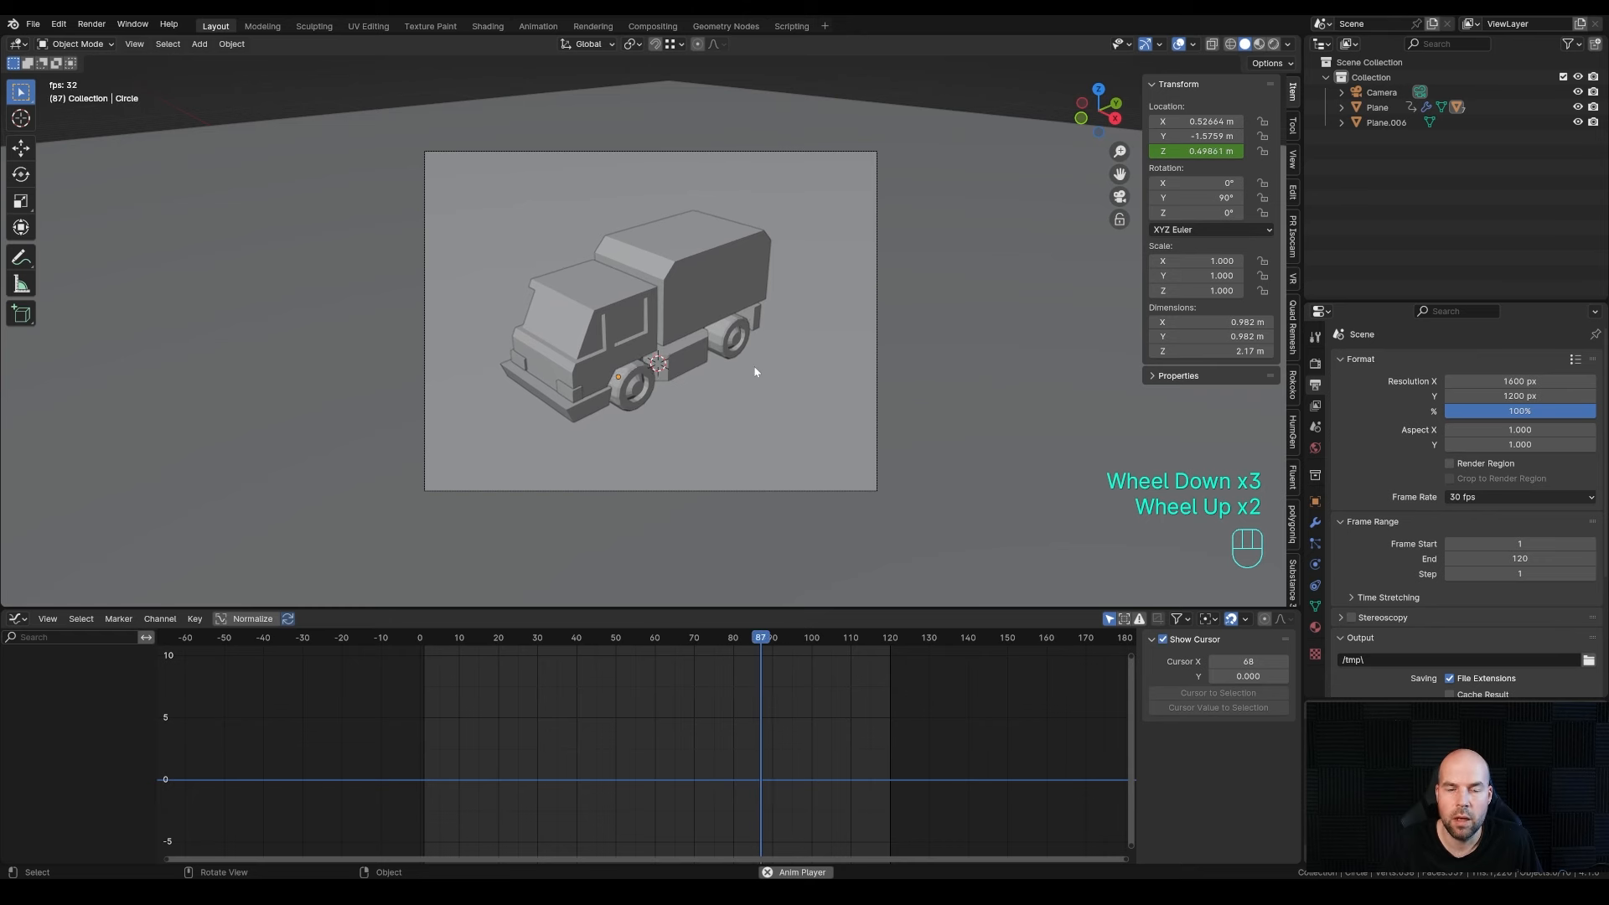
pyautogui.press('space')
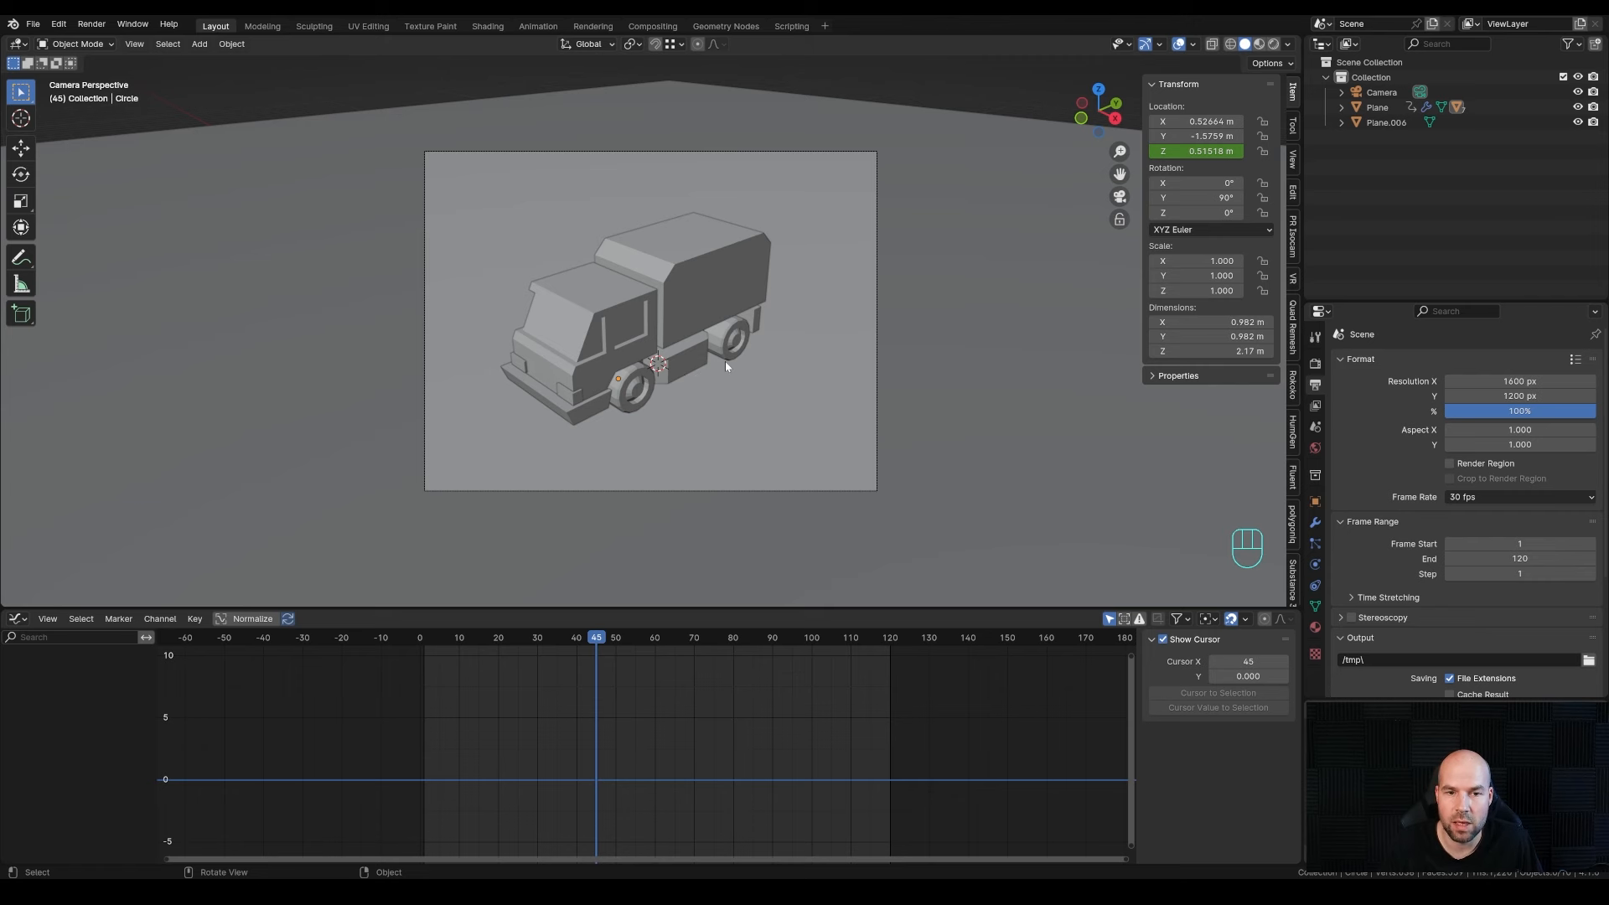
# - Add a plane beneath the truck and stretch its mesh along Y by a factor of about 1.64
pyautogui.hotkey('shift', 'a')
pyautogui.moveTo(737, 354)
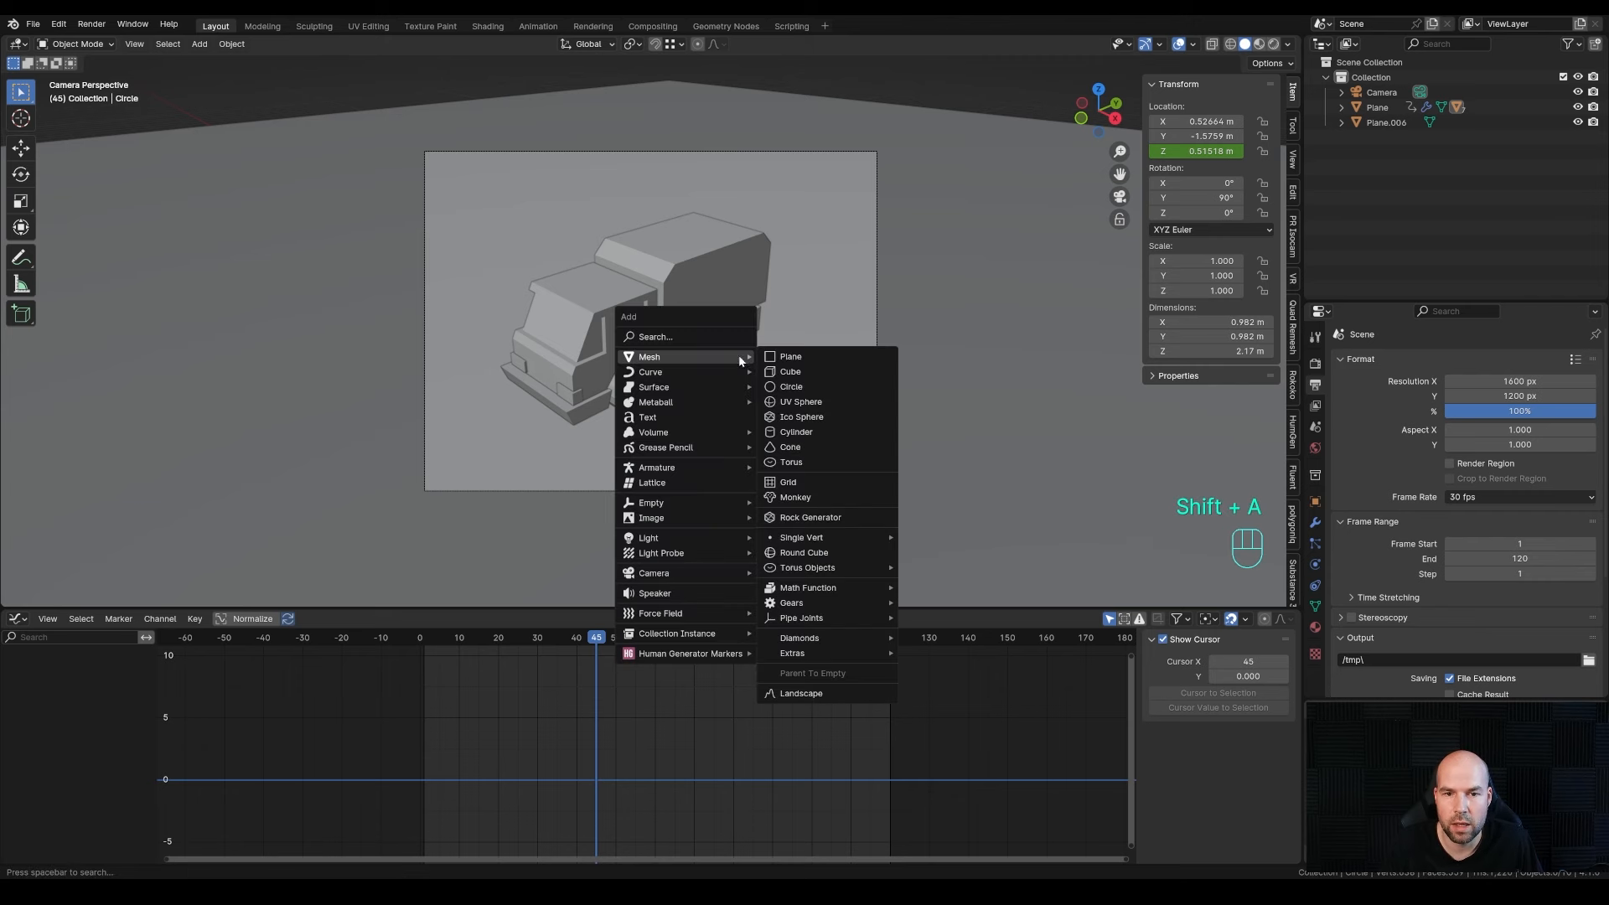
pyautogui.click(826, 354)
pyautogui.moveTo(818, 344); pyautogui.dragTo(758, 392, button='middle')
pyautogui.press('Tab')
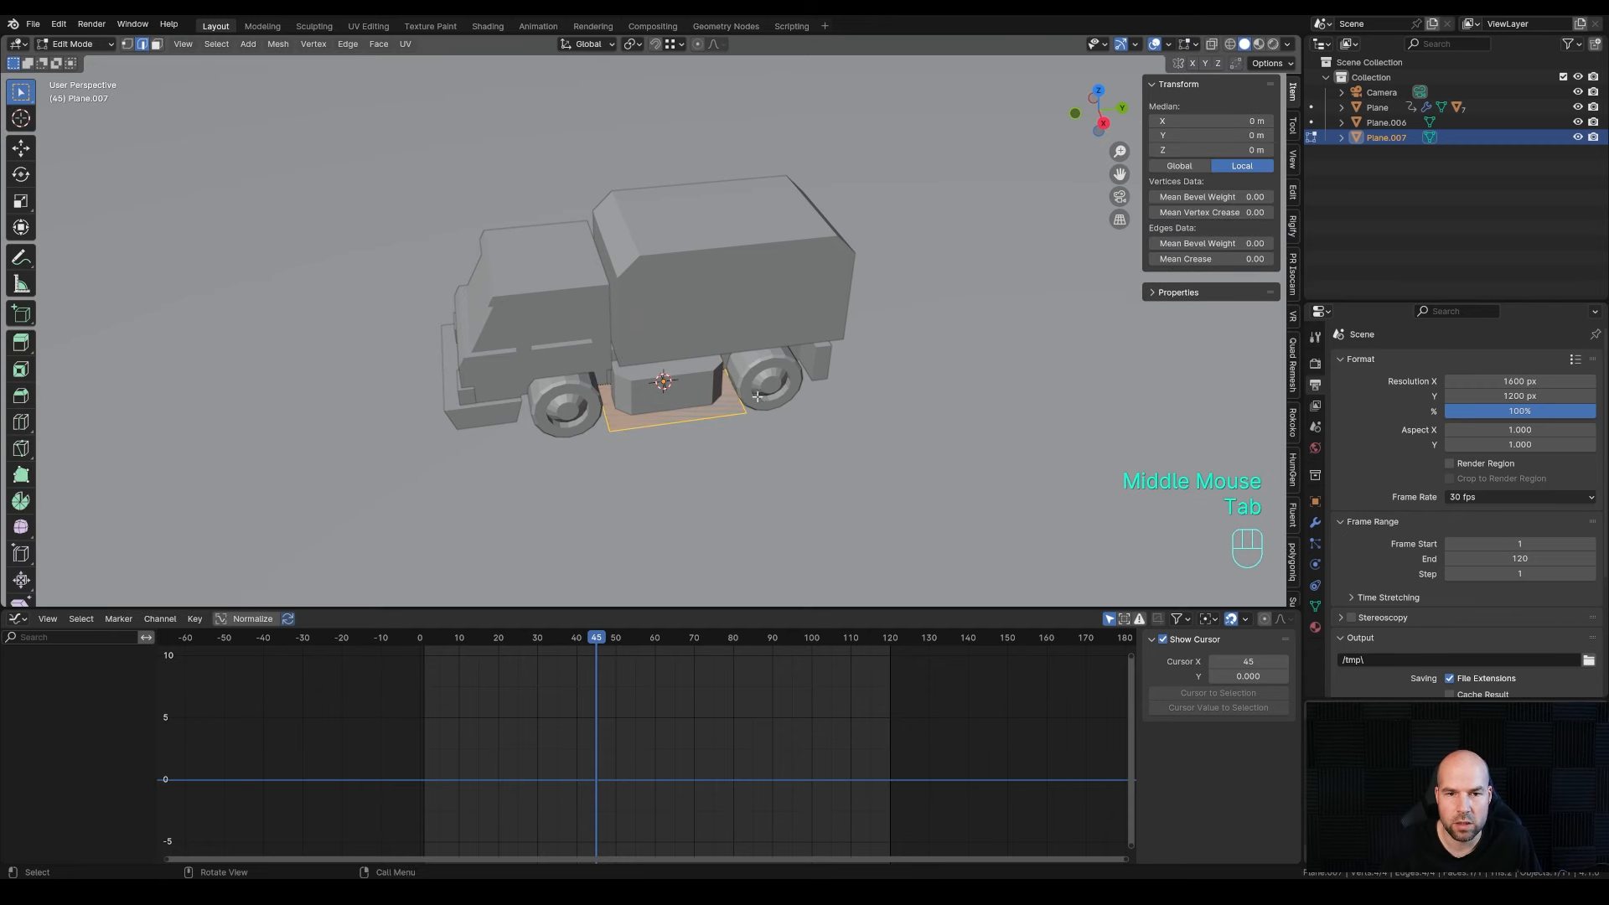
pyautogui.press('s')
pyautogui.press('y')
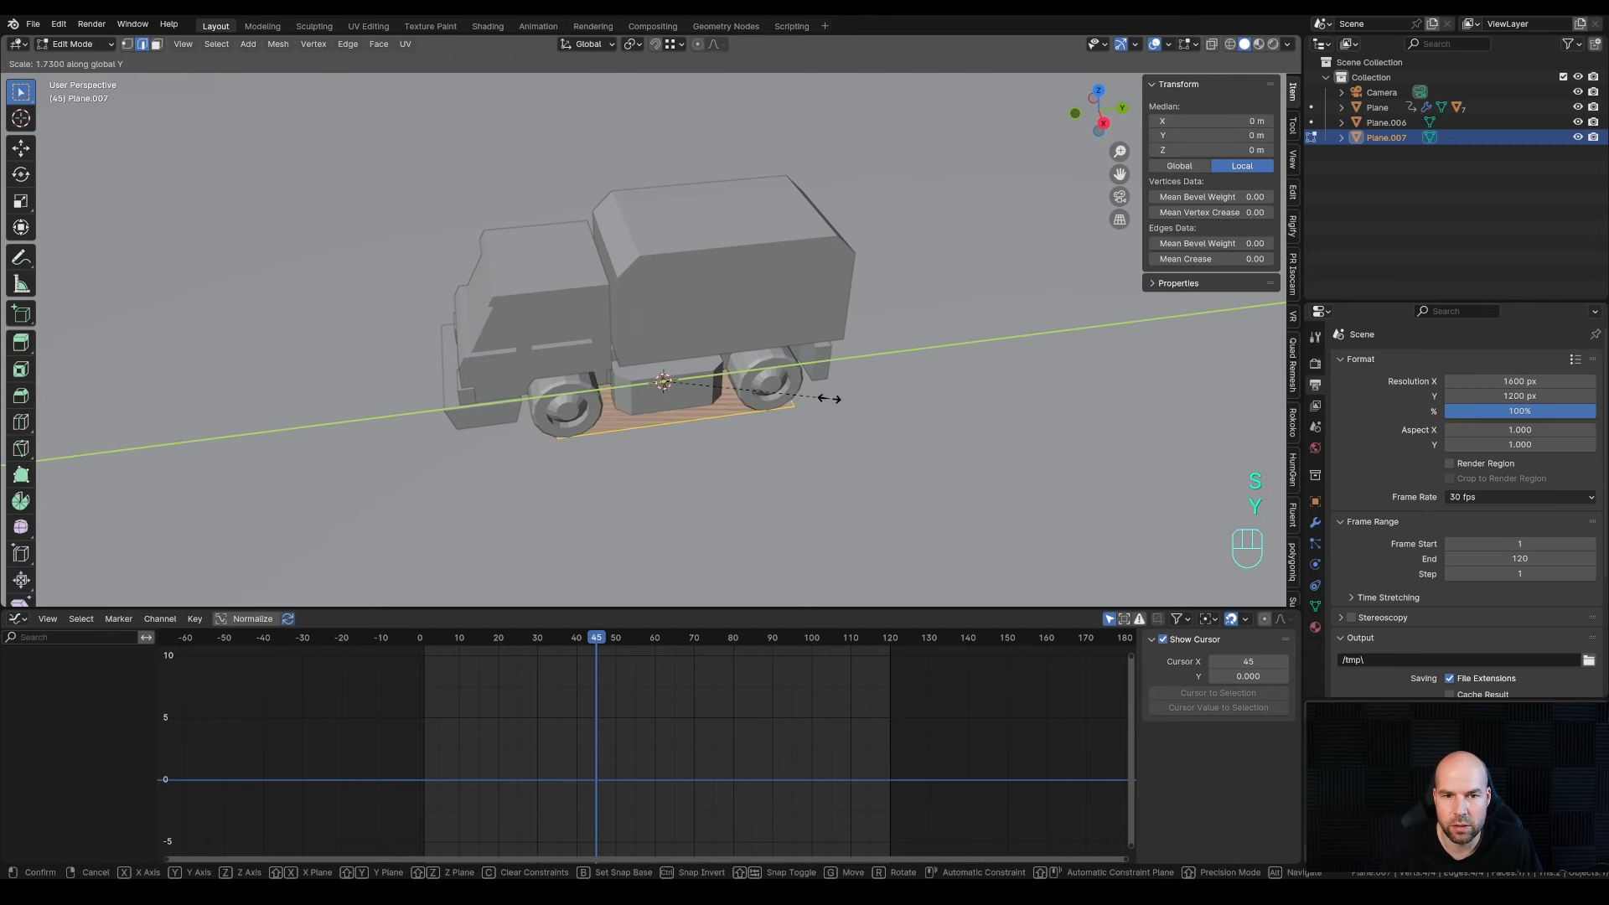
pyautogui.click(821, 400)
# - Subdivide the new plane's mesh three times with one cut each and return to Object Mode
pyautogui.moveTo(821, 400); pyautogui.dragTo(759, 417, button='middle')
pyautogui.rightClick(759, 417)
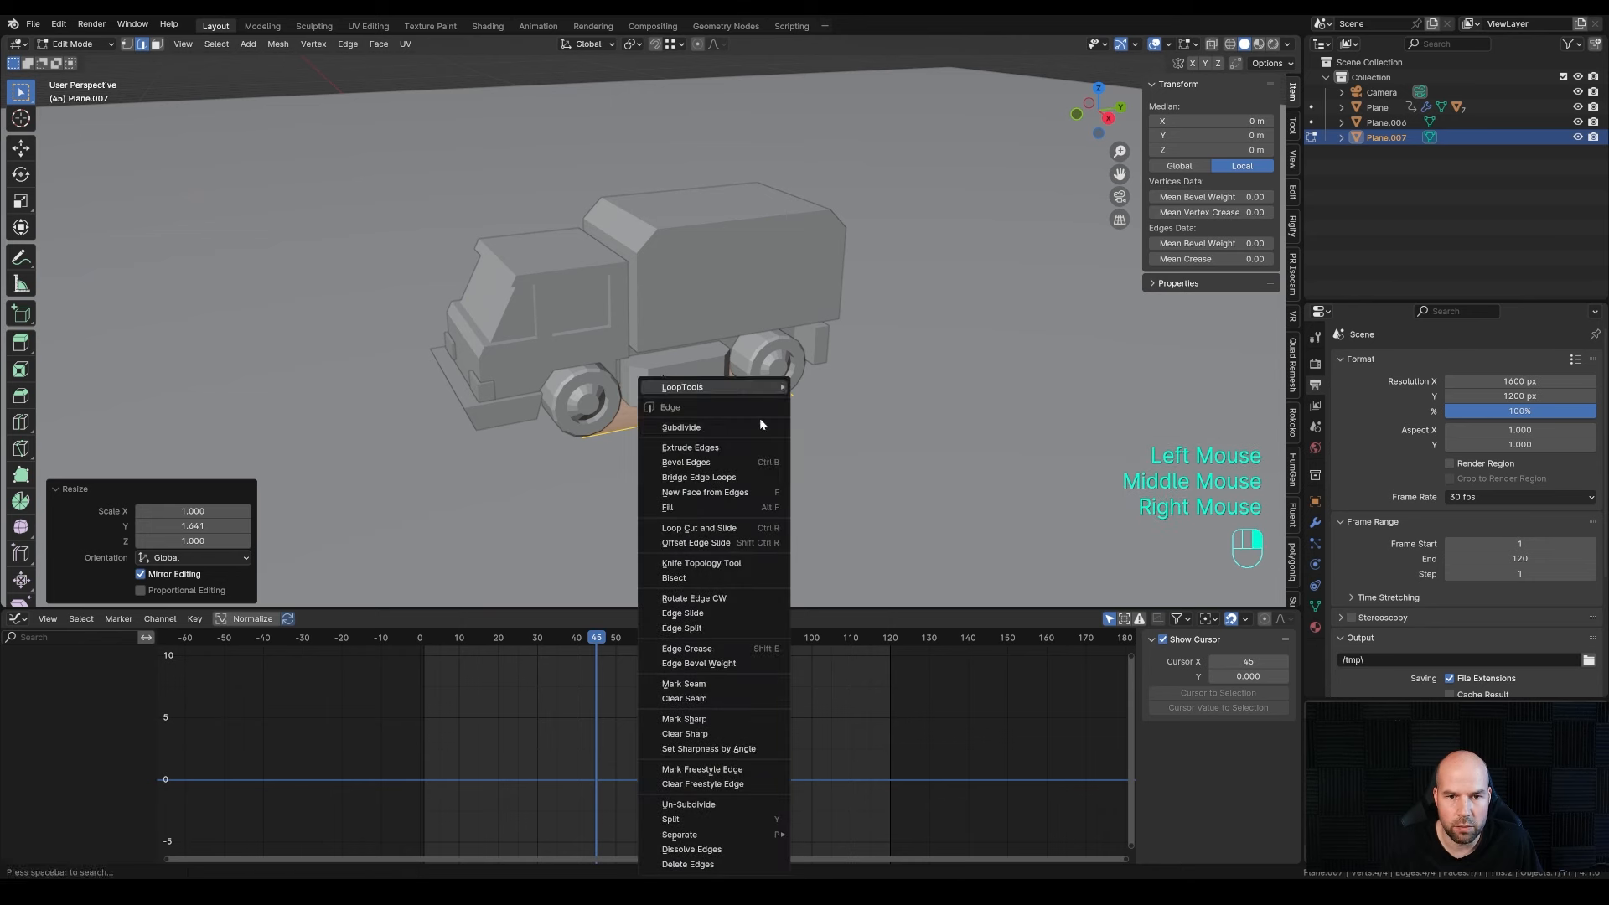
pyautogui.click(722, 427)
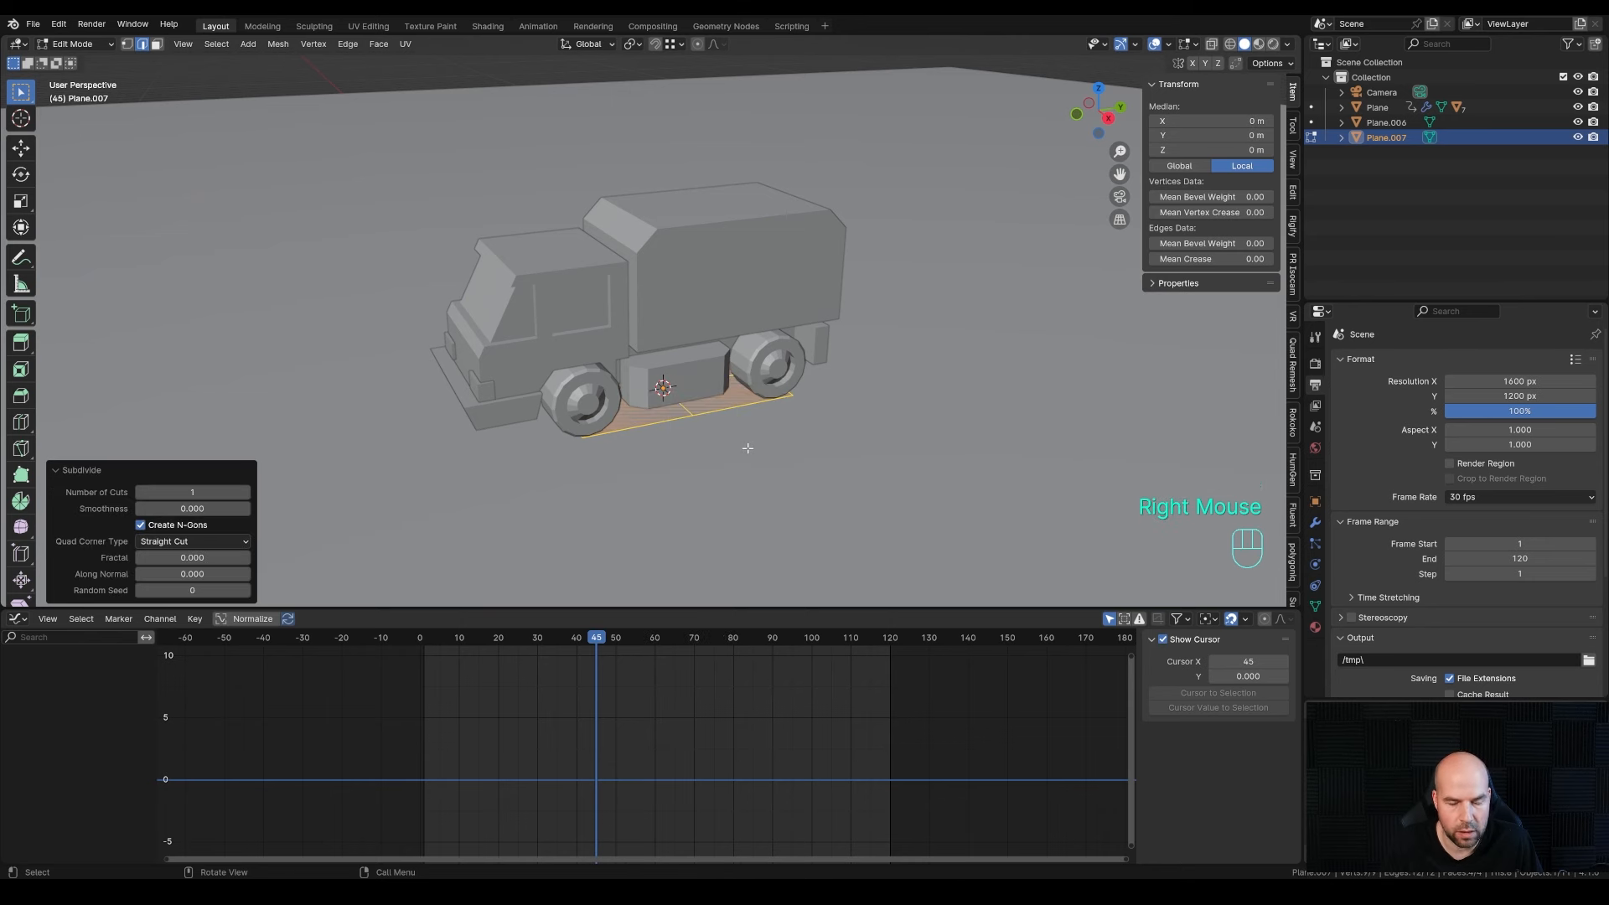
pyautogui.hotkey('shift', 'r')
pyautogui.hotkey('shift', 'r')
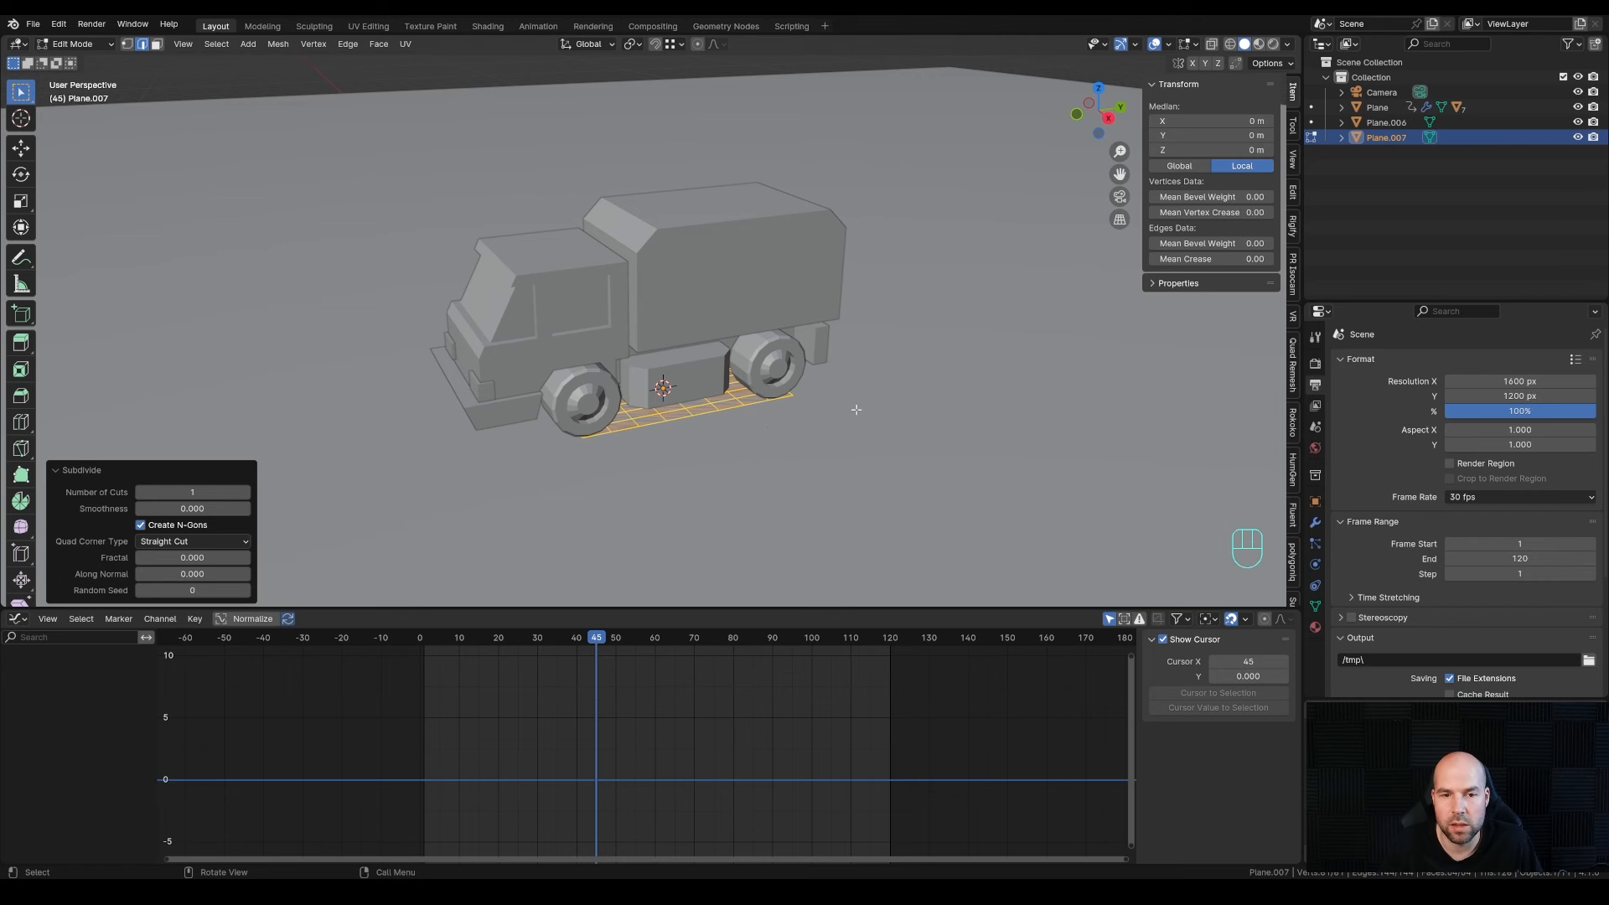
pyautogui.press('Tab')
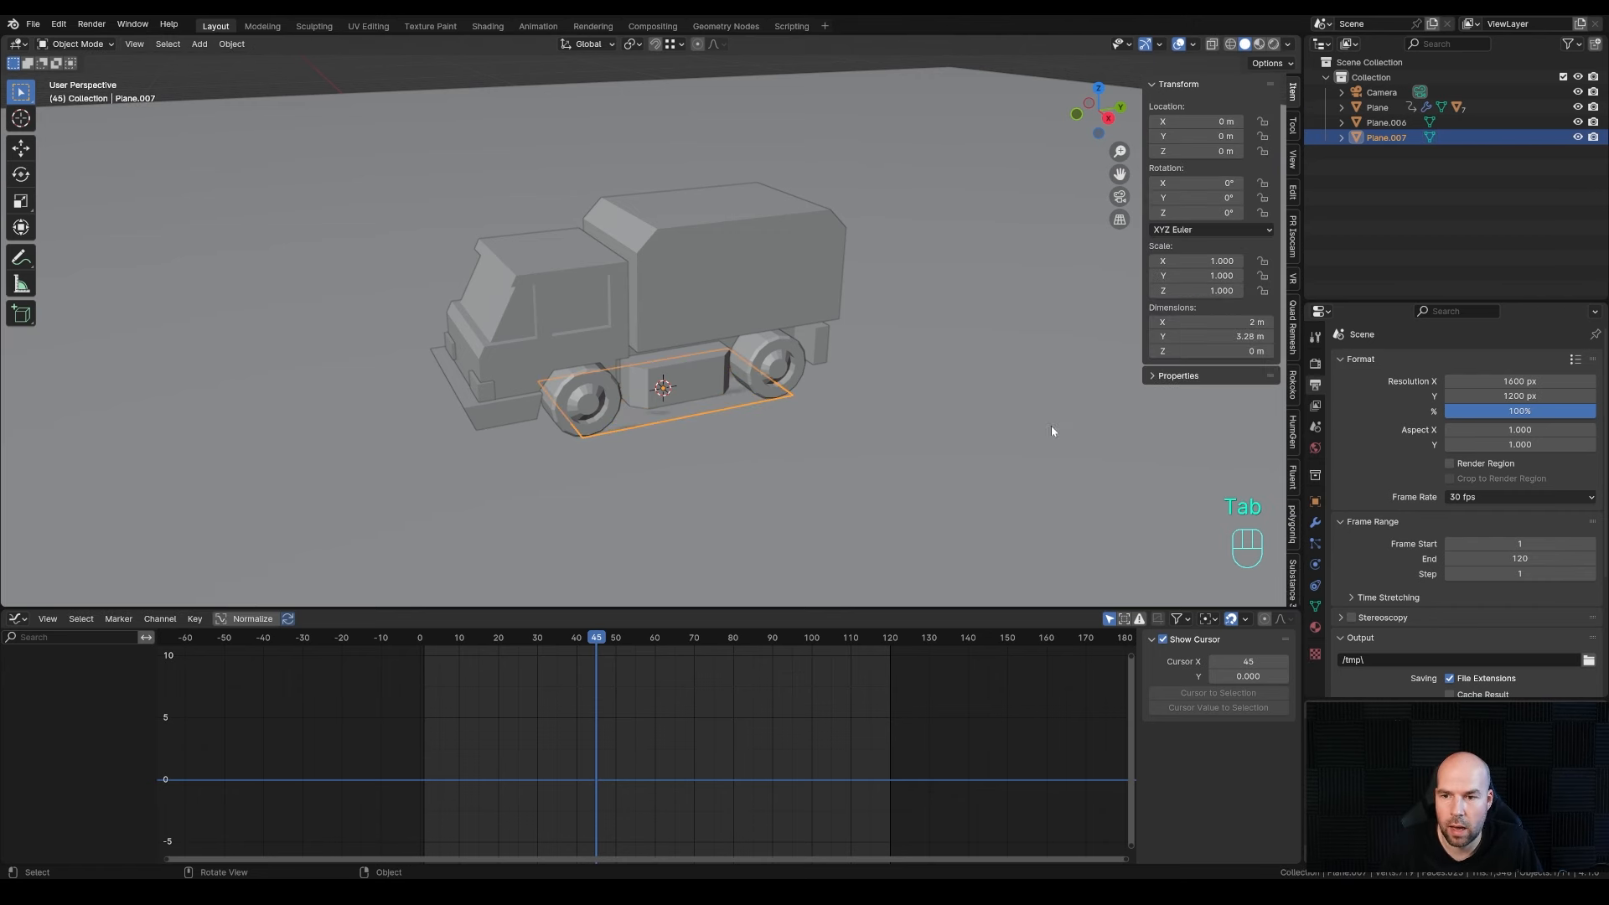
# - Add an emitter particle system to the new plane and set its normal velocity to 0 m/s
pyautogui.click(1313, 544)
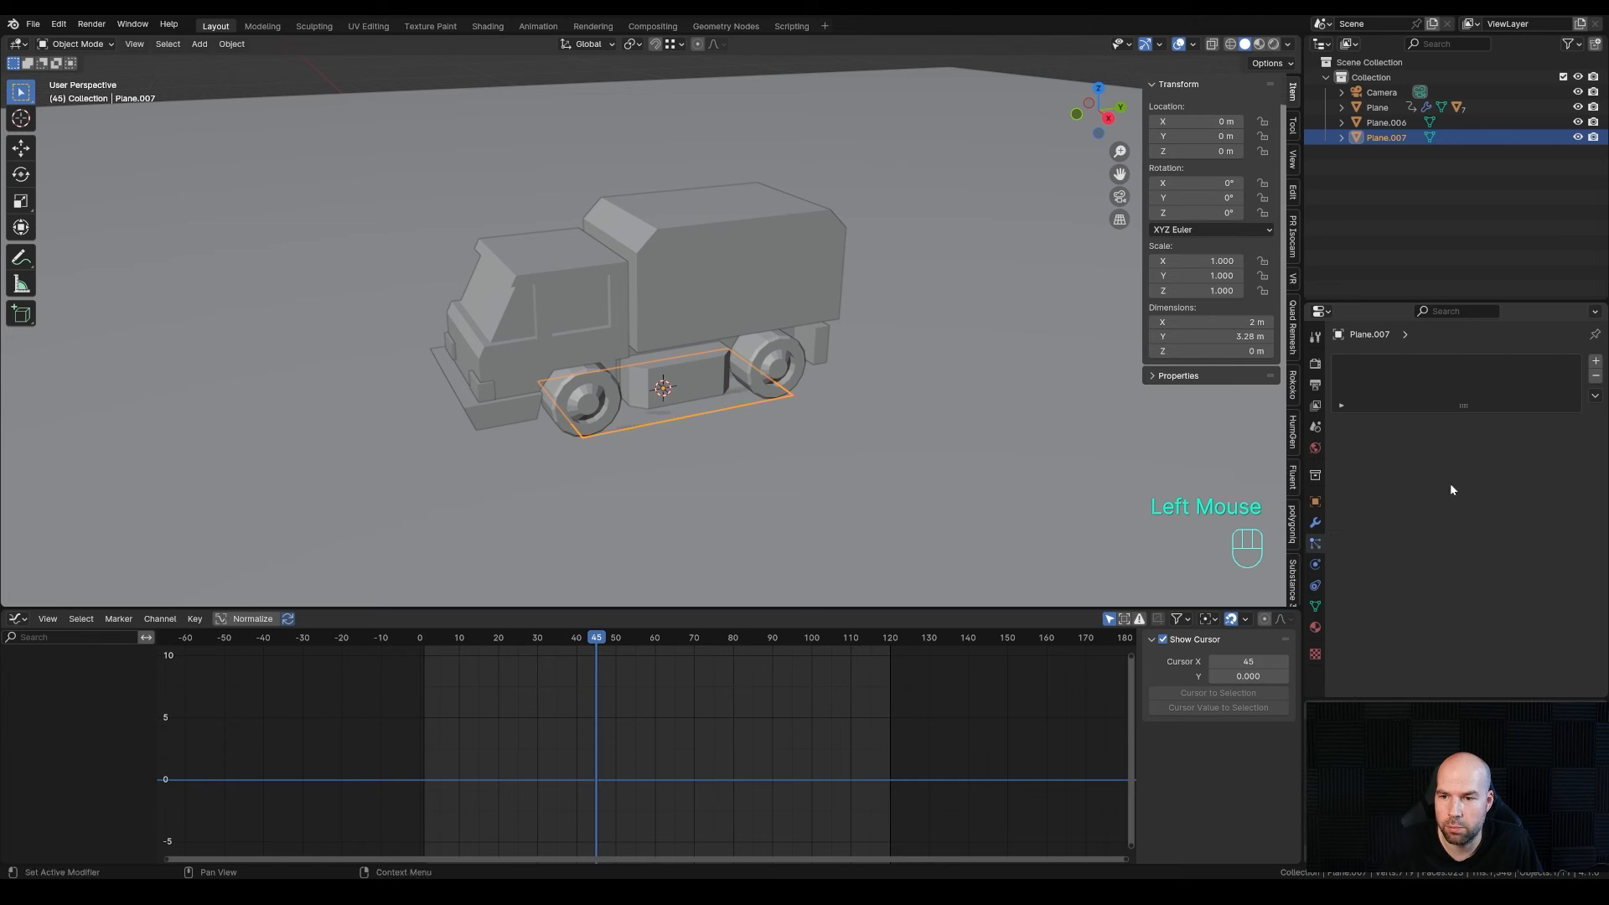
pyautogui.click(1593, 364)
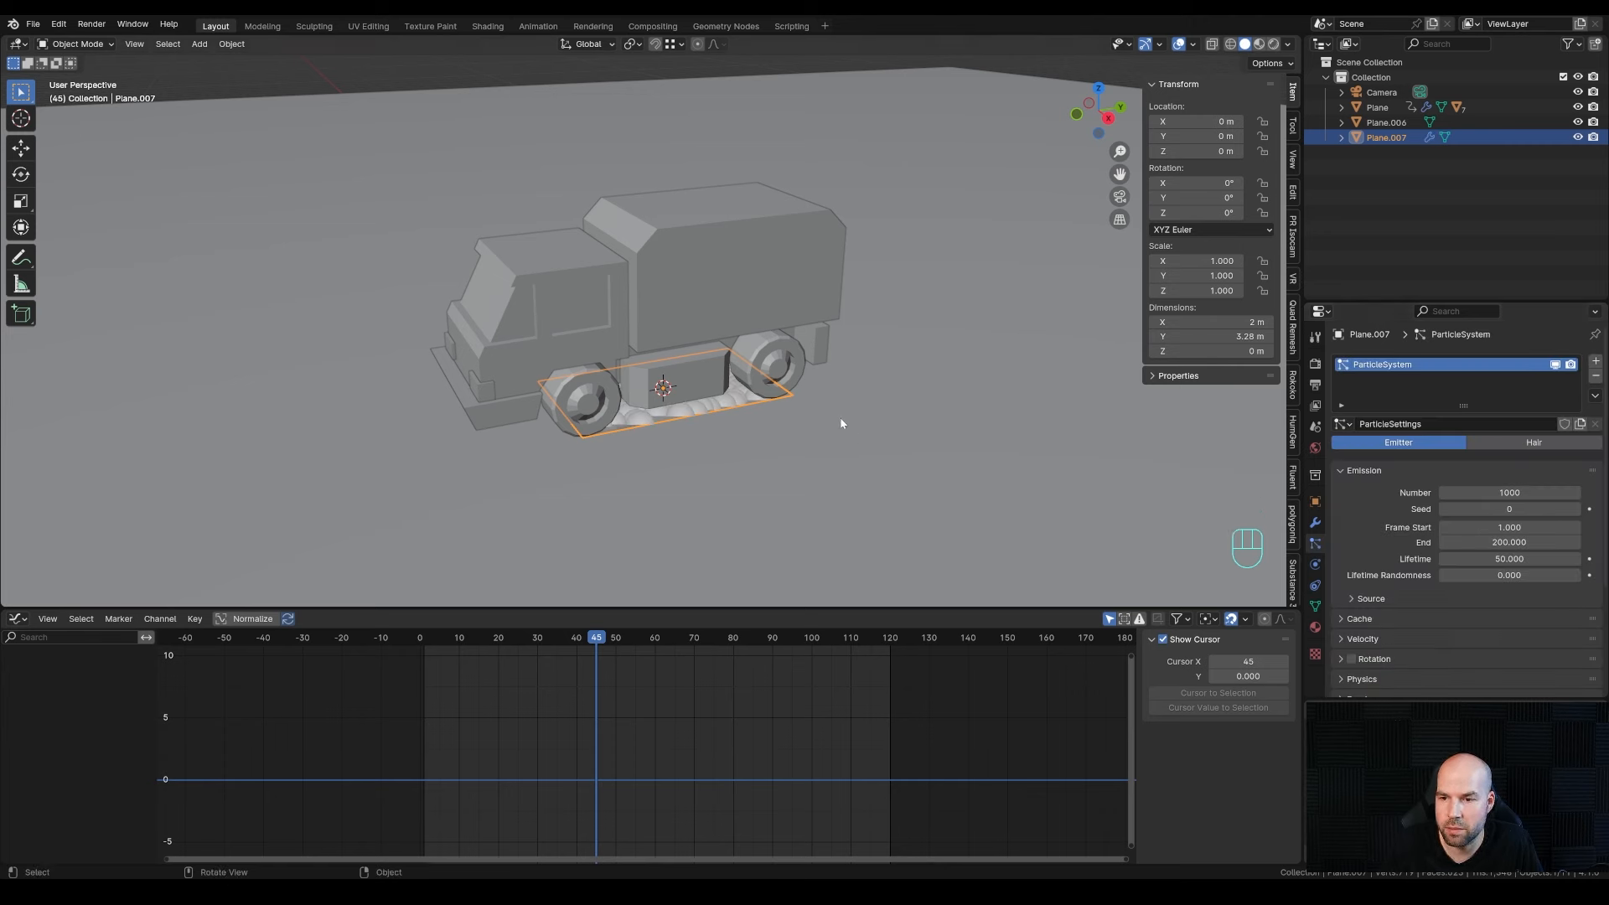
pyautogui.scroll(-3, 1374, 530)
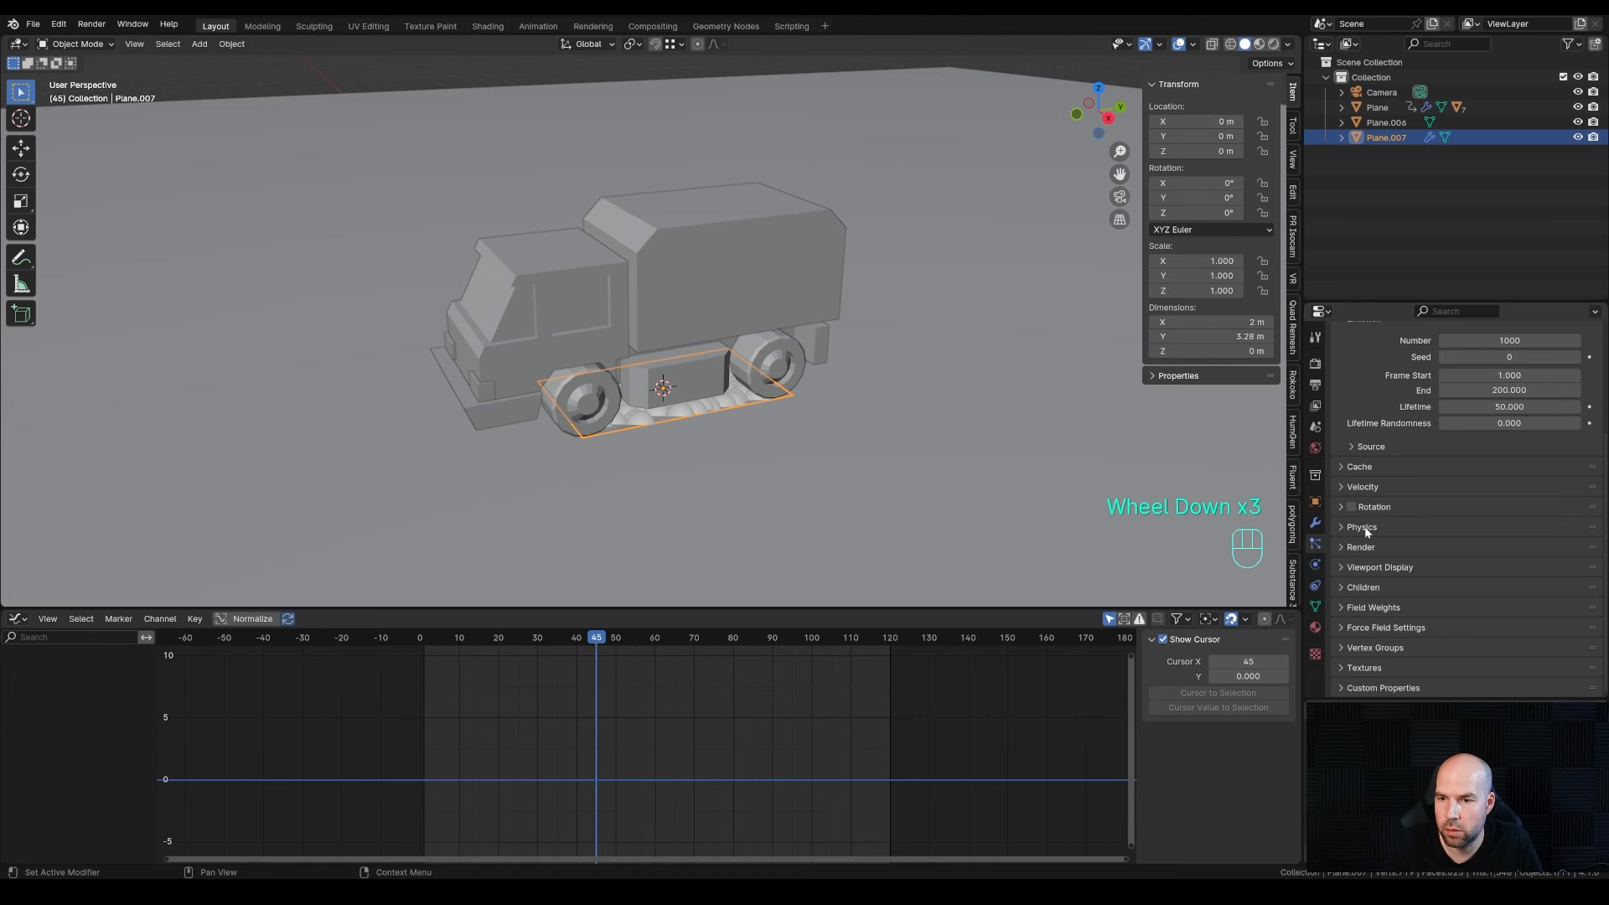
pyautogui.click(1340, 486)
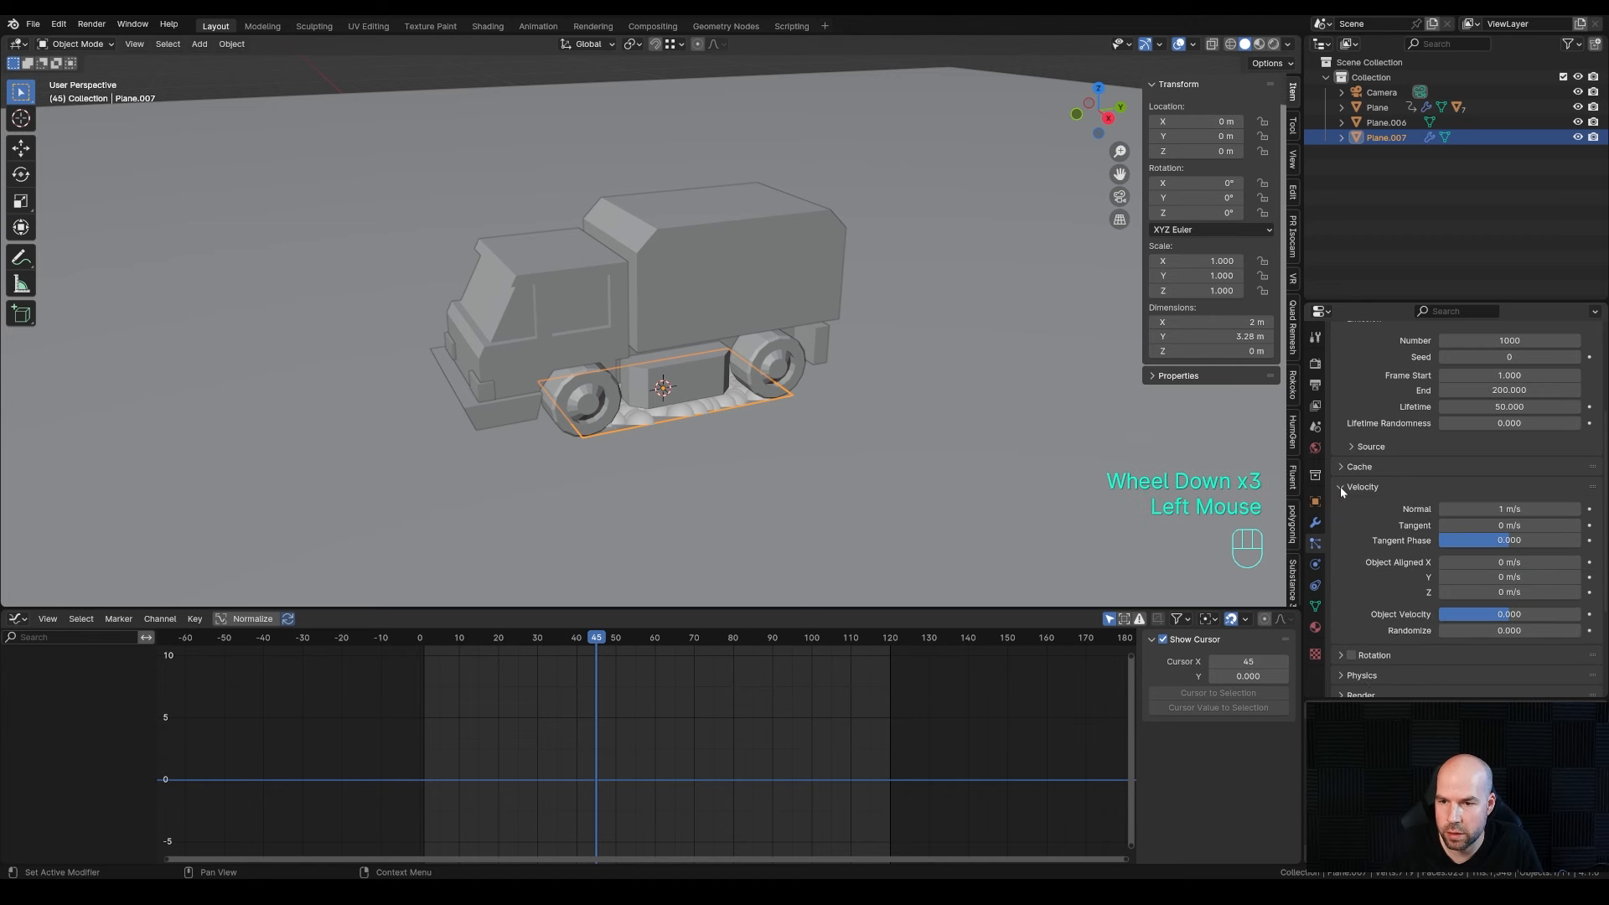
pyautogui.doubleClick(1513, 508)
pyautogui.press('Return')
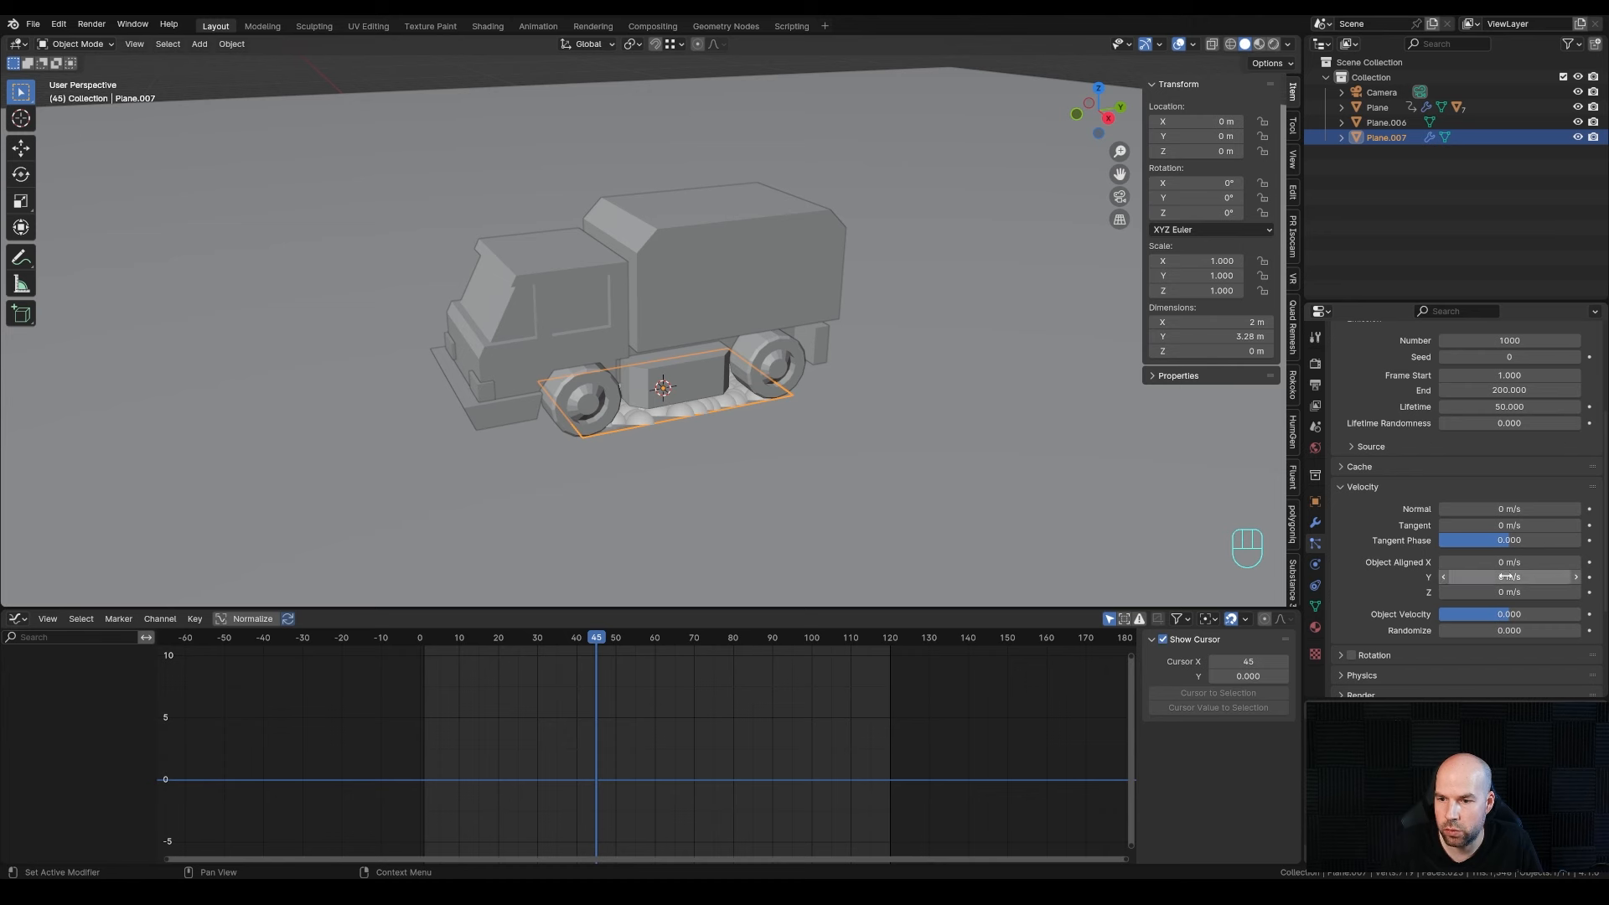
# - Set the particles' object-aligned Y velocity to 10 m/s, preview the simulation and rewind to frame 18
pyautogui.click(1530, 577)
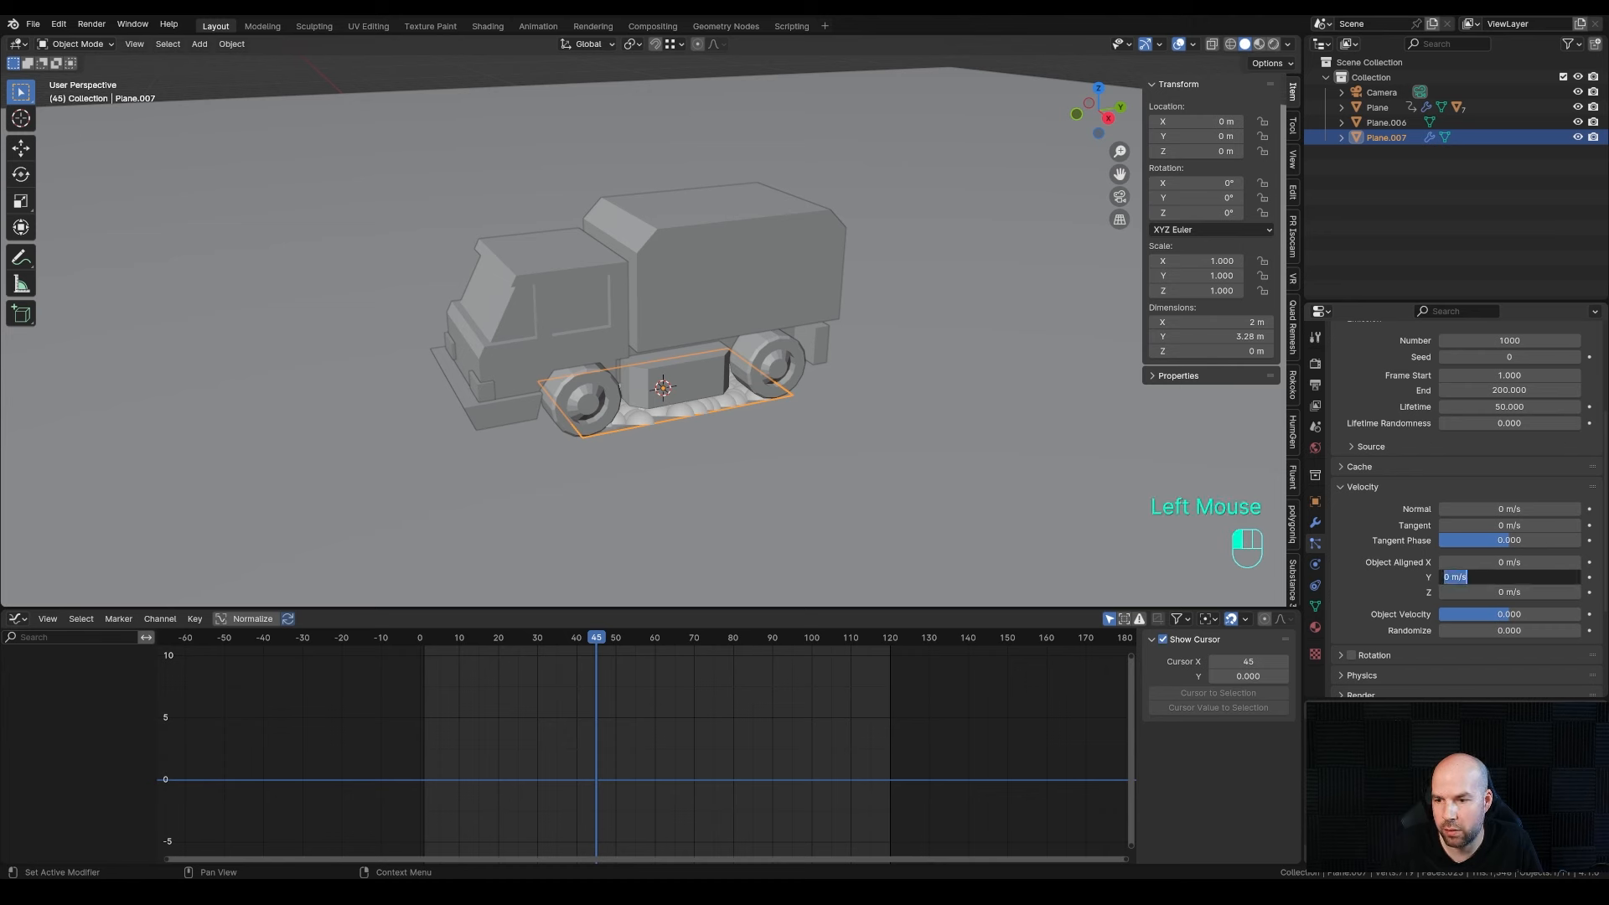
pyautogui.press('Return')
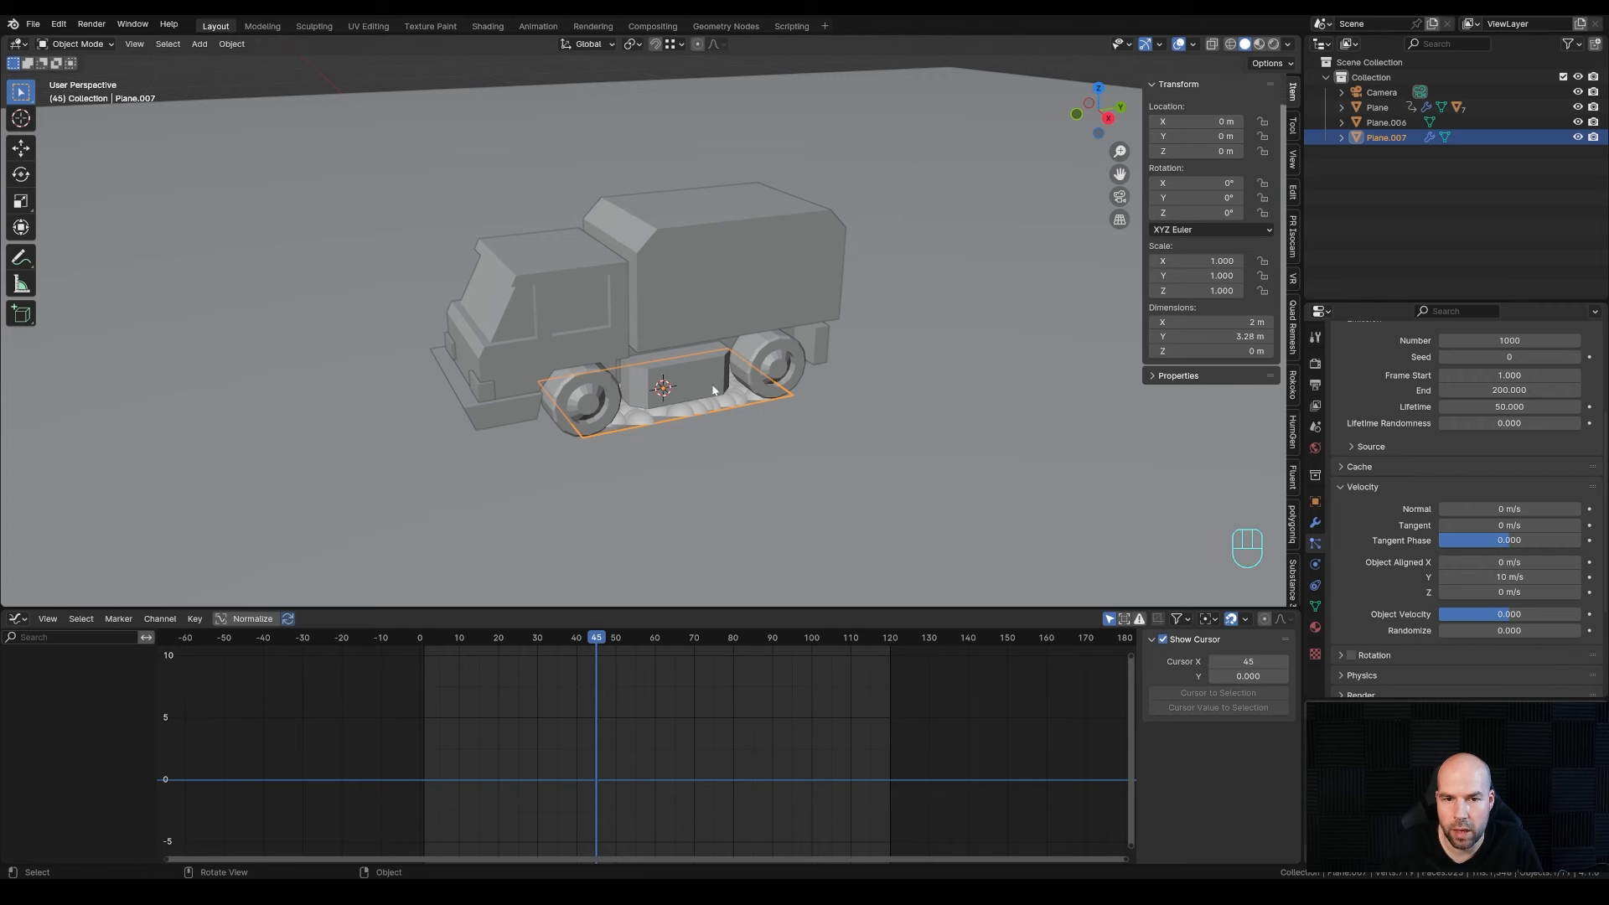
pyautogui.scroll(-2, 713, 389)
pyautogui.moveTo(818, 528); pyautogui.dragTo(804, 466, button='middle')
pyautogui.press('space')
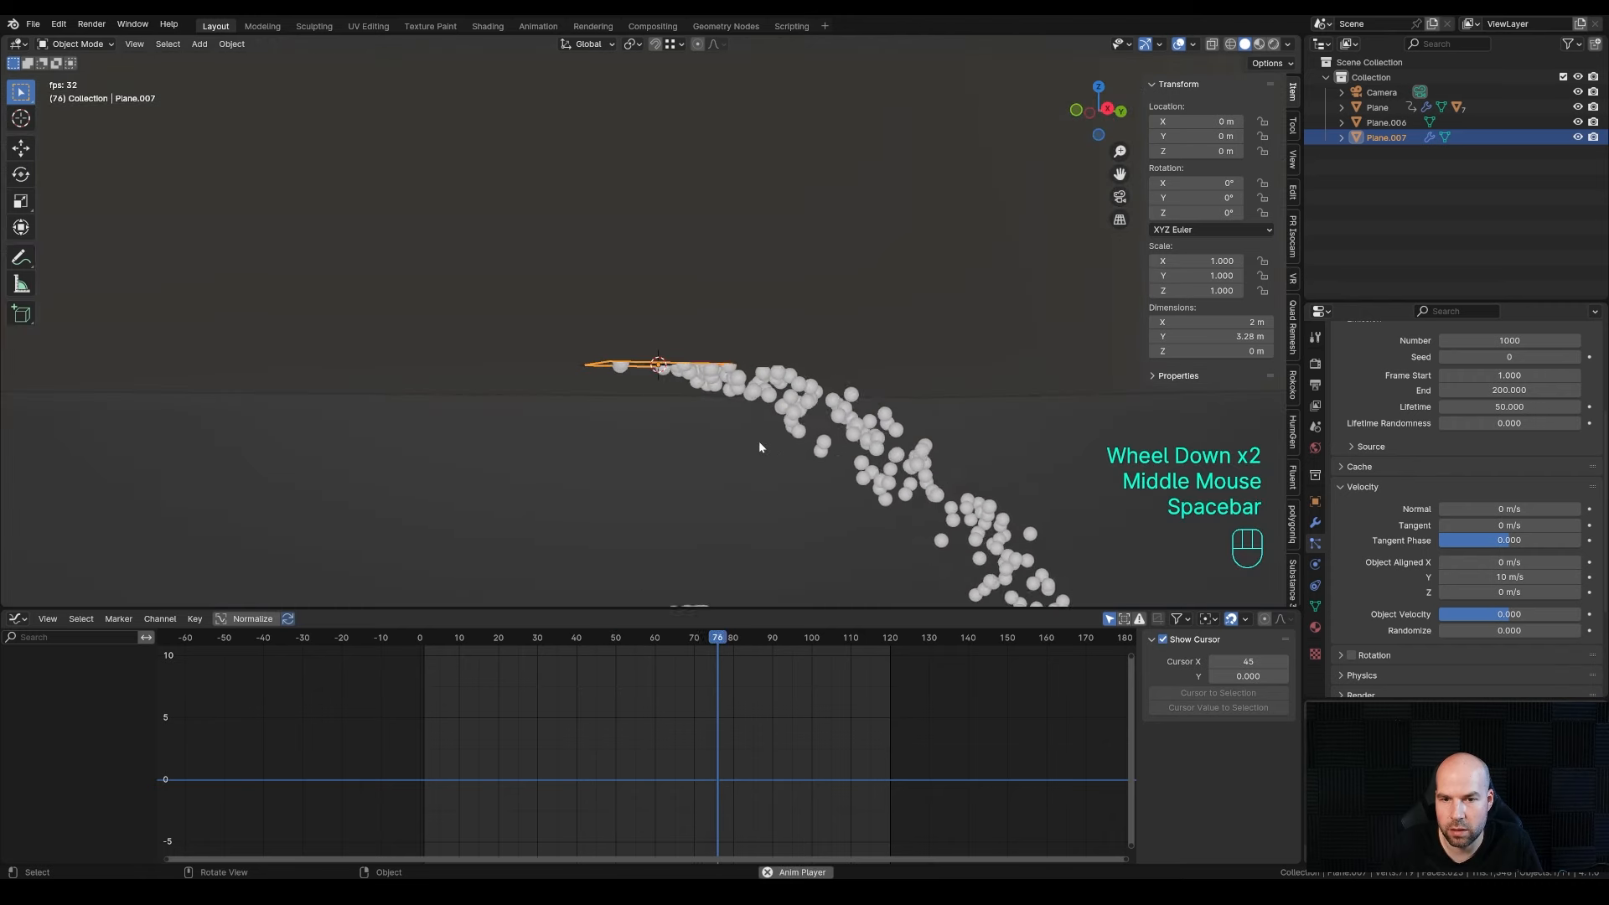
pyautogui.press('space')
pyautogui.moveTo(767, 647); pyautogui.dragTo(490, 642)
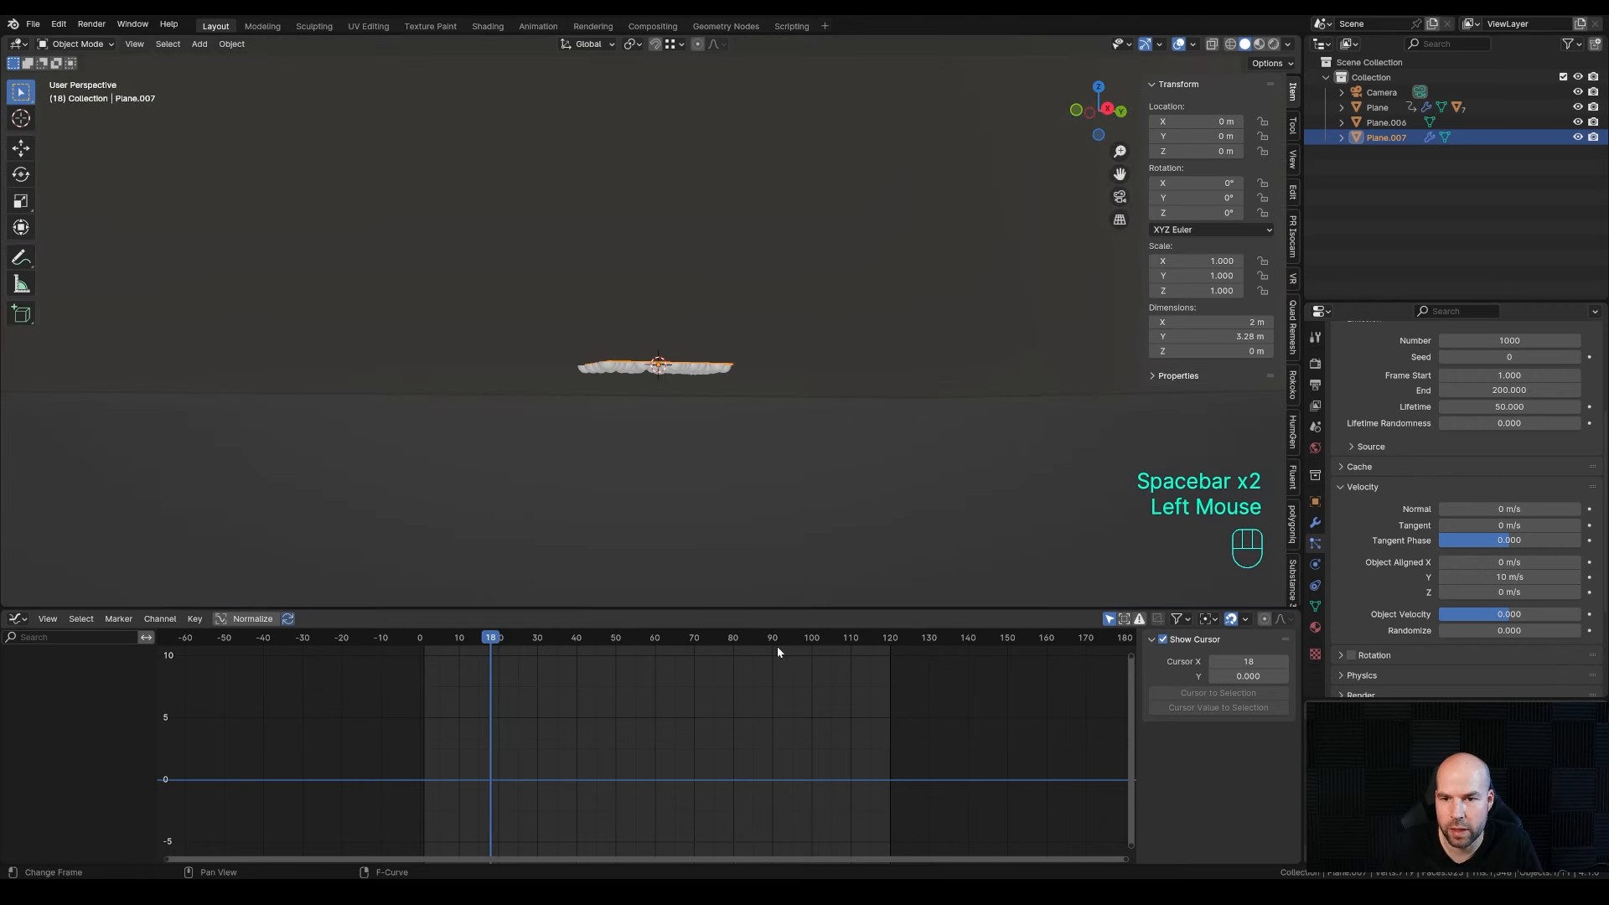
# - Set the gravity field weight of the particles to 0 and play the particle trail in camera view
pyautogui.scroll(-4, 1416, 559)
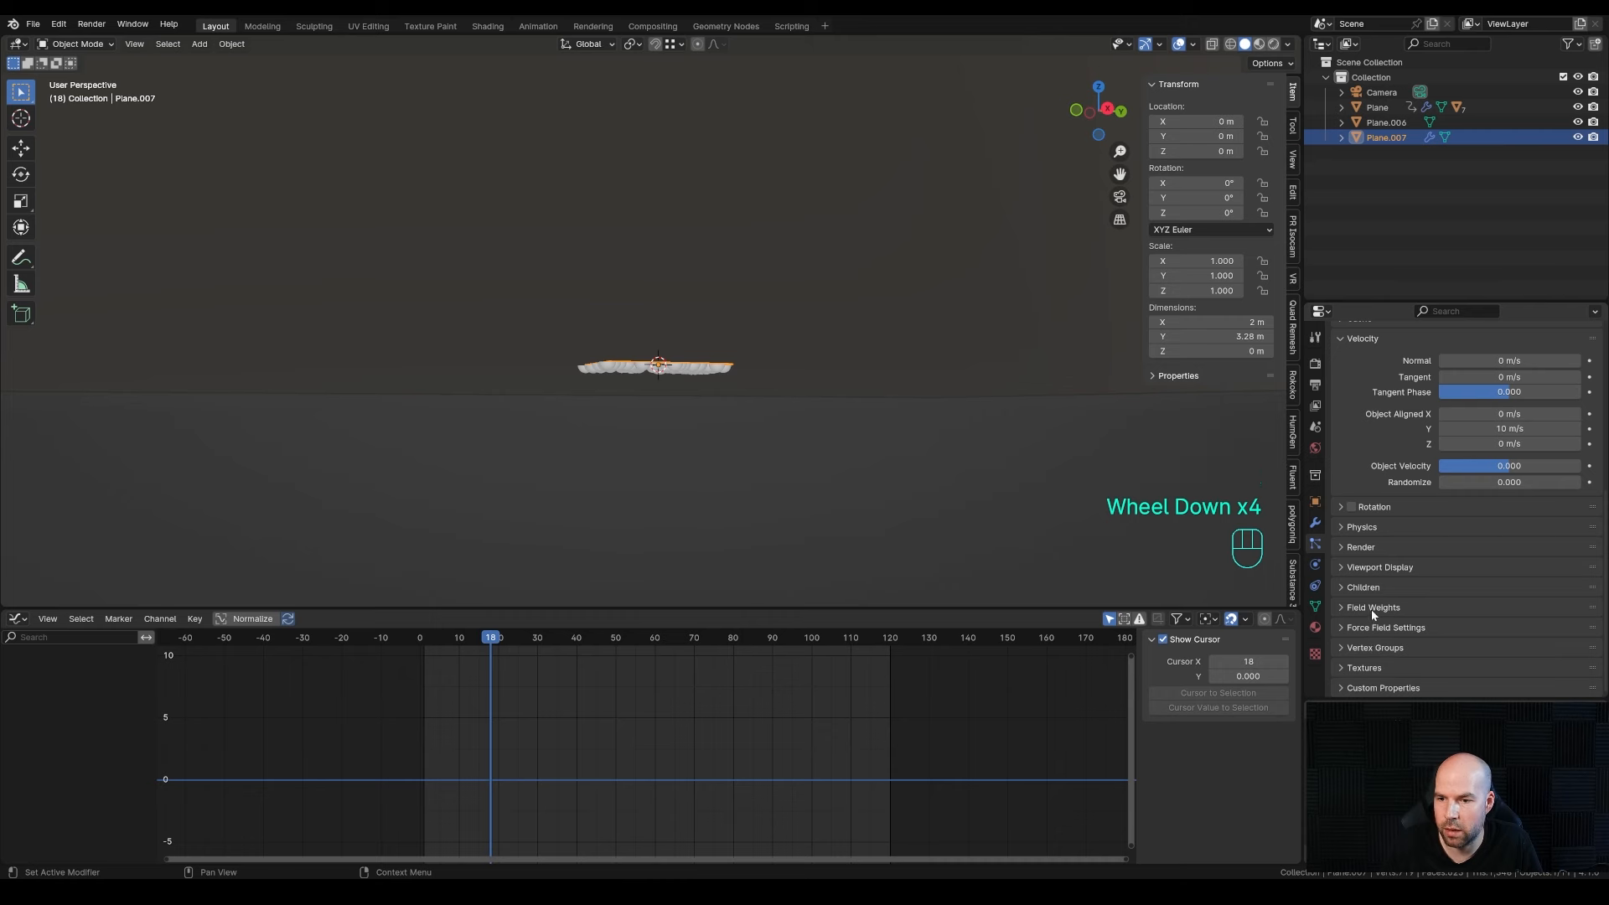
pyautogui.click(1371, 609)
pyautogui.moveTo(1518, 647); pyautogui.dragTo(1334, 647)
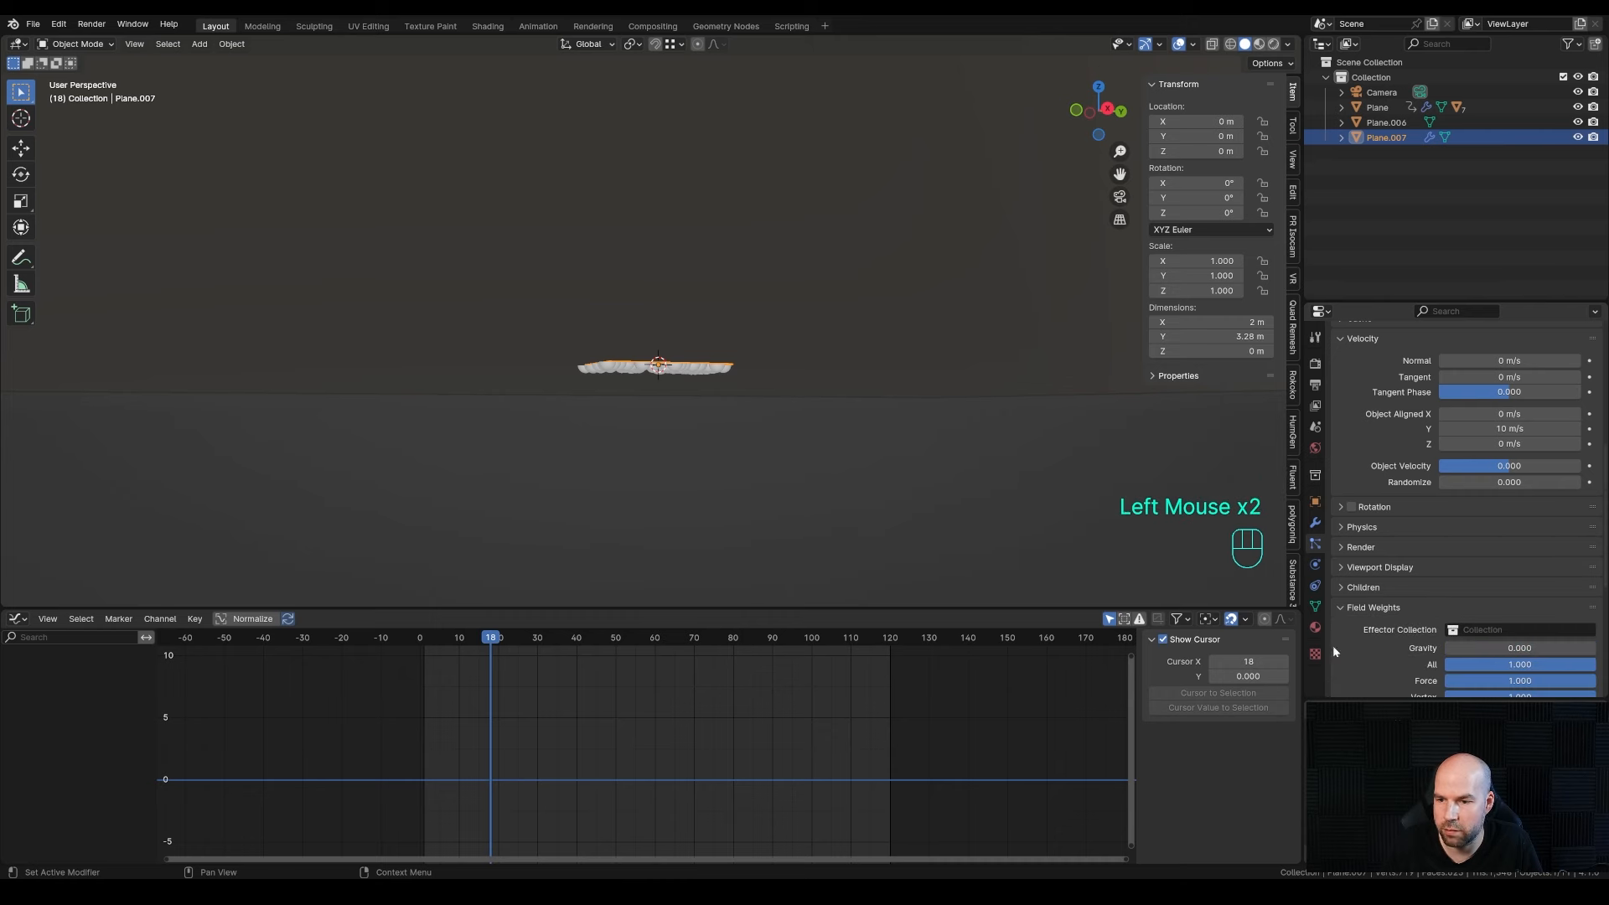
pyautogui.moveTo(887, 299); pyautogui.dragTo(747, 441, button='middle')
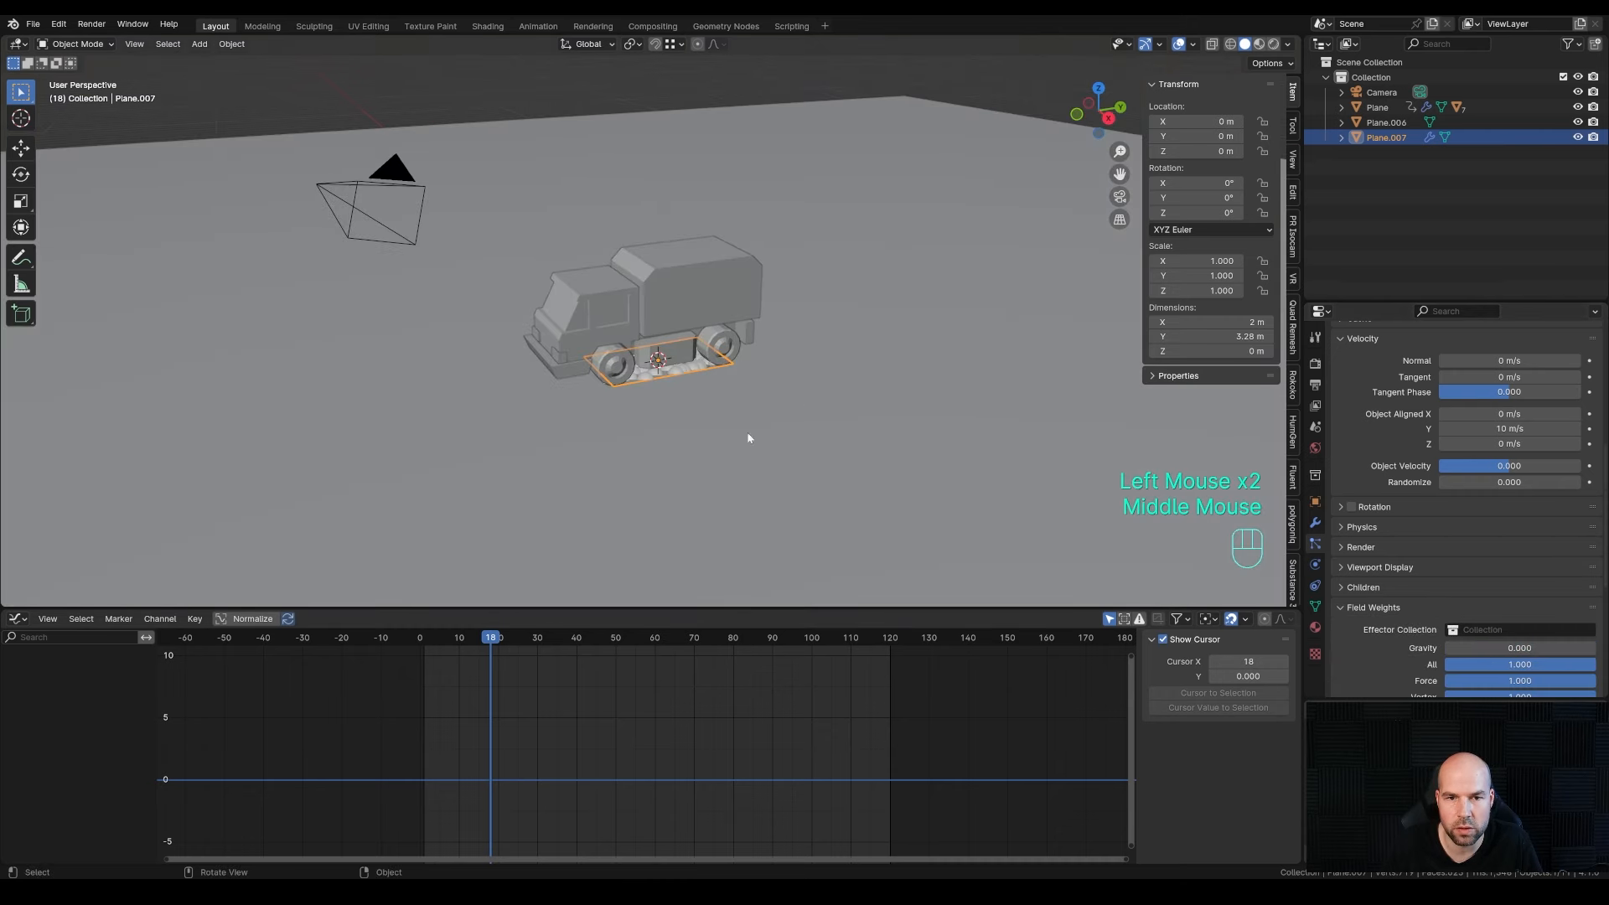
pyautogui.click(648, 346)
pyautogui.press('space')
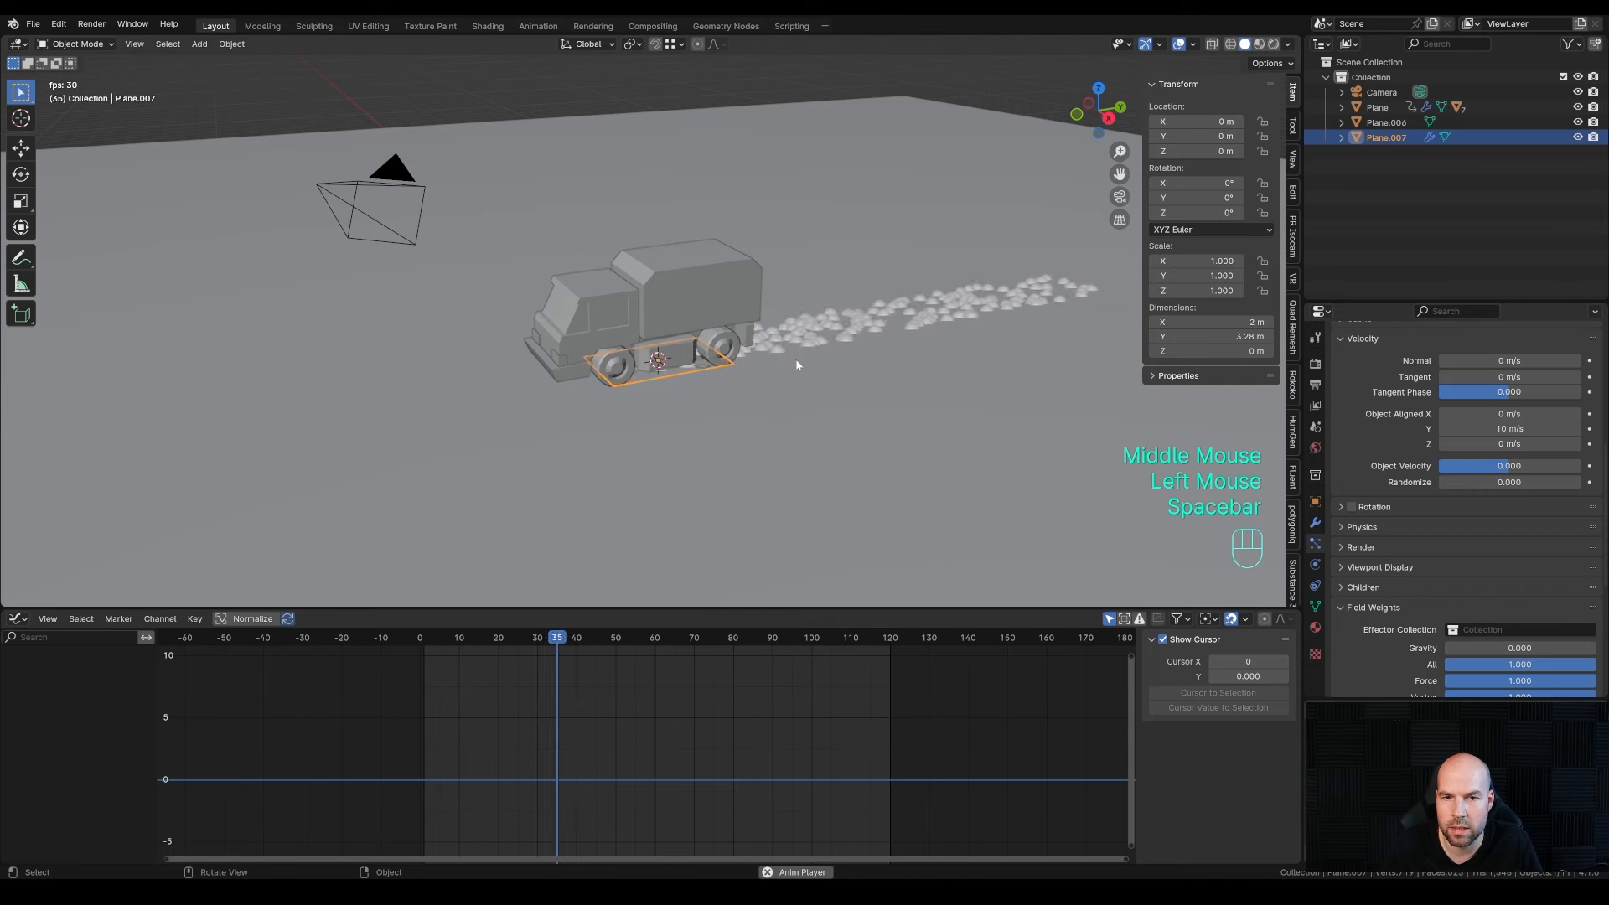
pyautogui.press('KP_0')
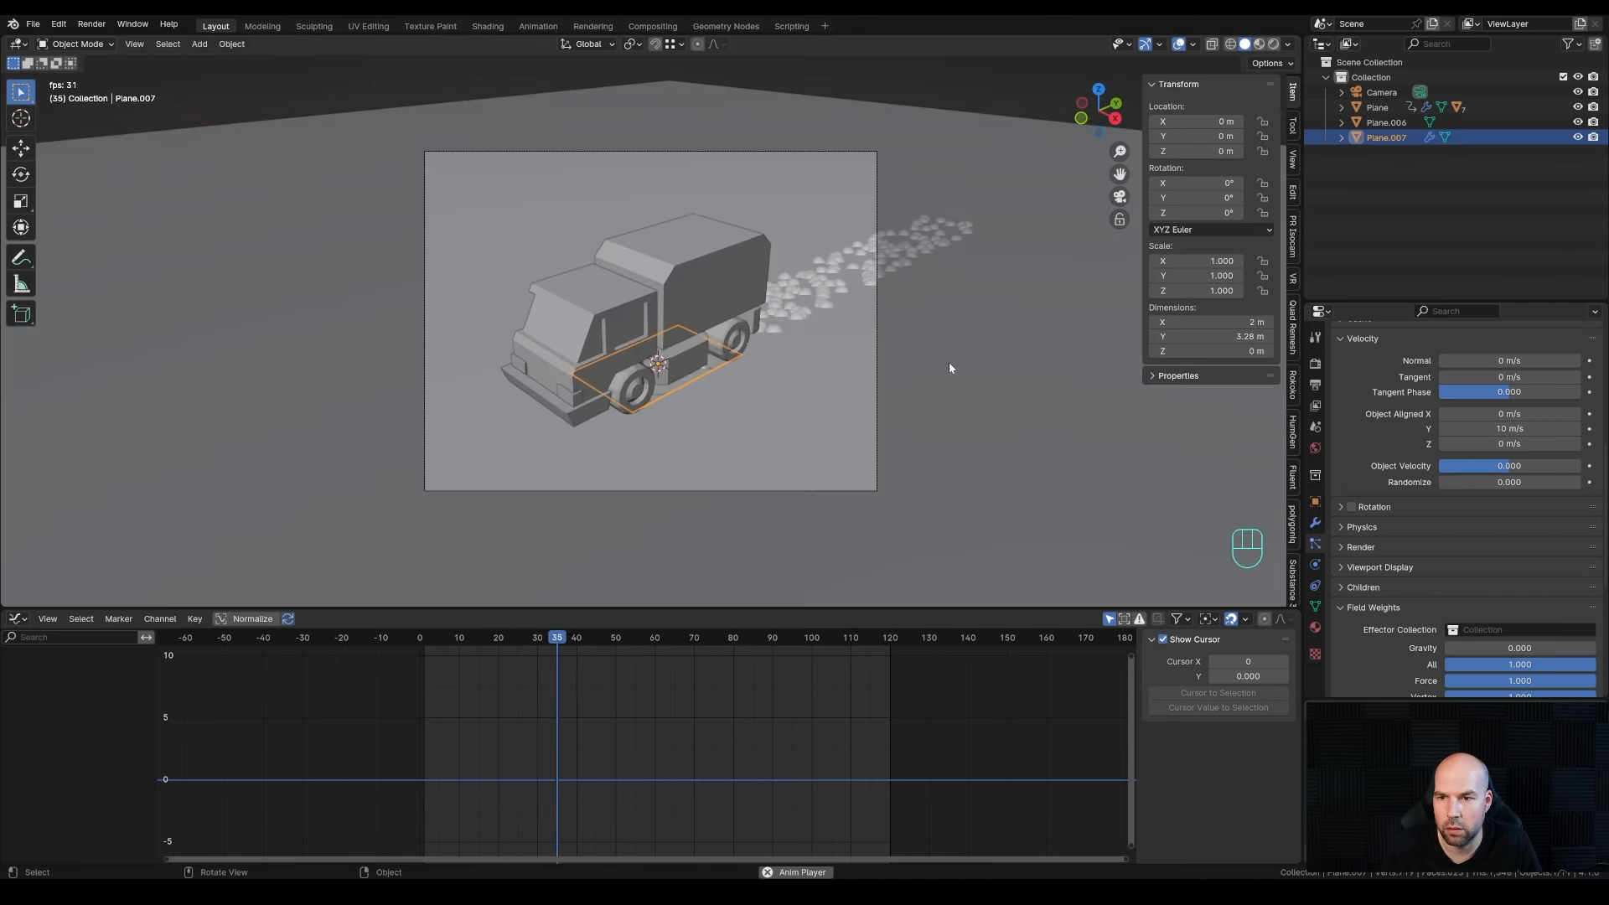
# - Set the particle lifetime to 20 frames and the emission end frame to 120
pyautogui.scroll(2, 1366, 485)
pyautogui.click(1514, 556)
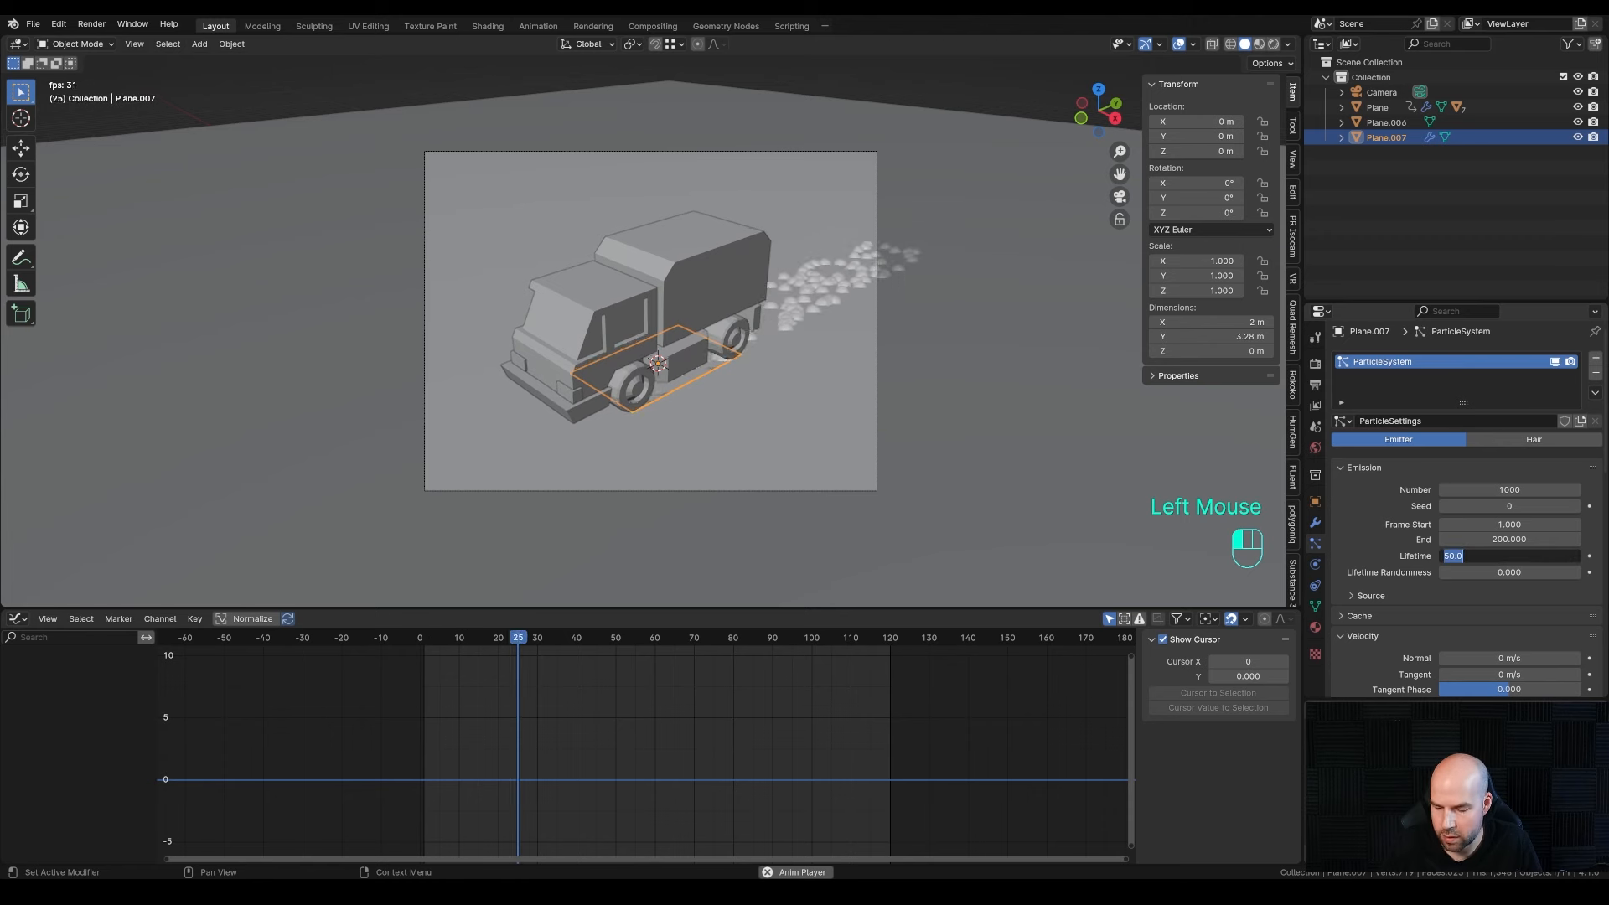
pyautogui.write('20')
pyautogui.press('Return')
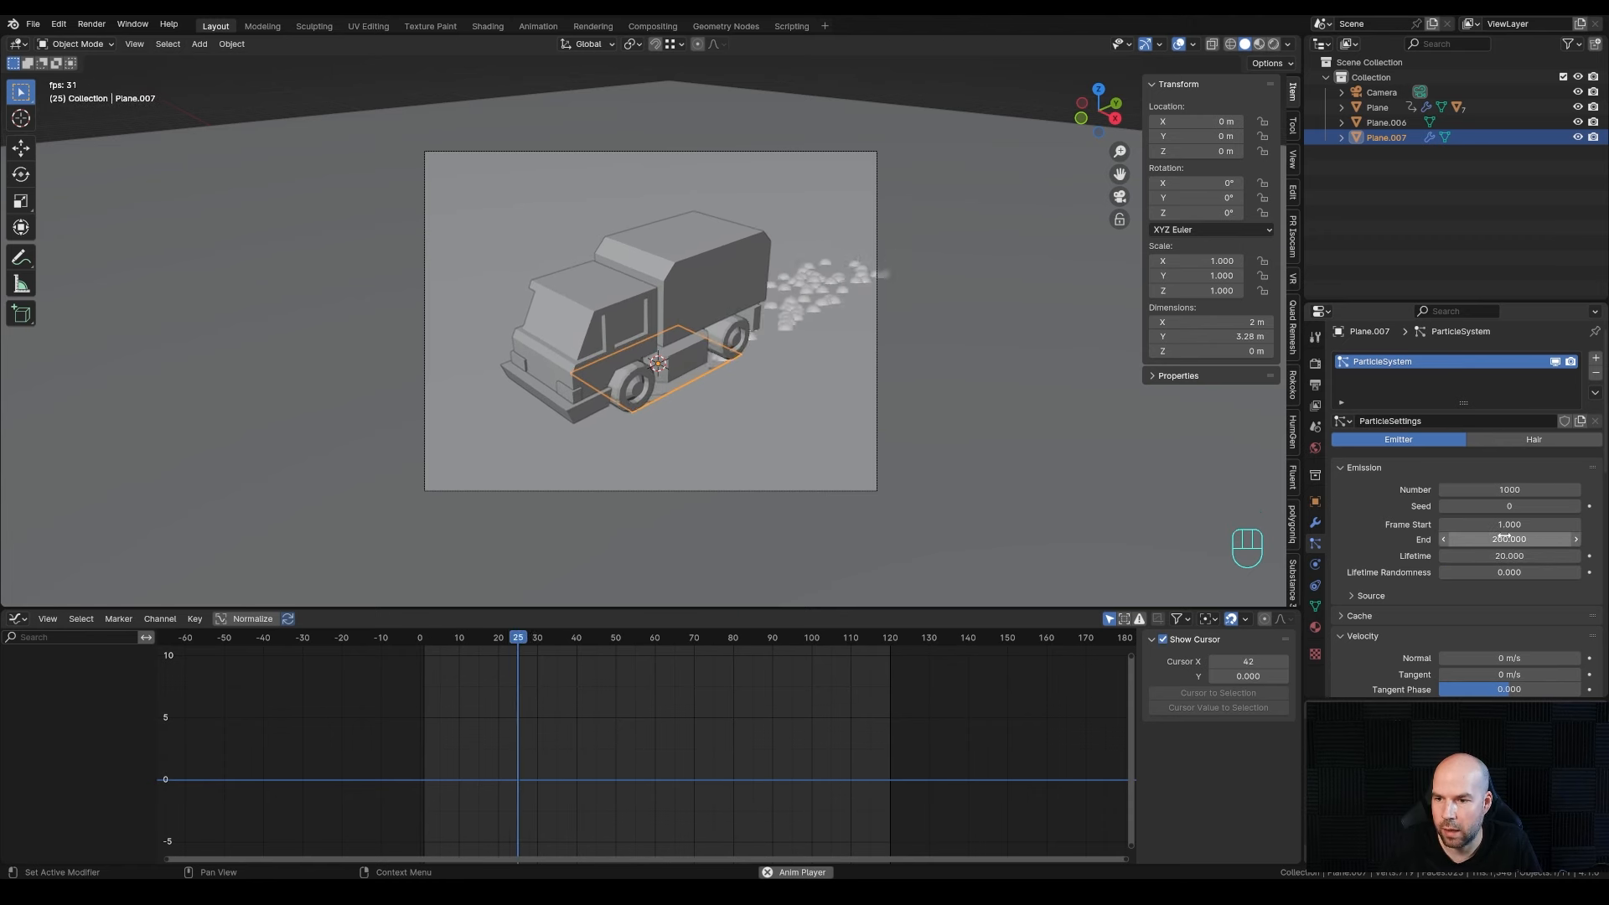
pyautogui.click(1527, 541)
pyautogui.write('120')
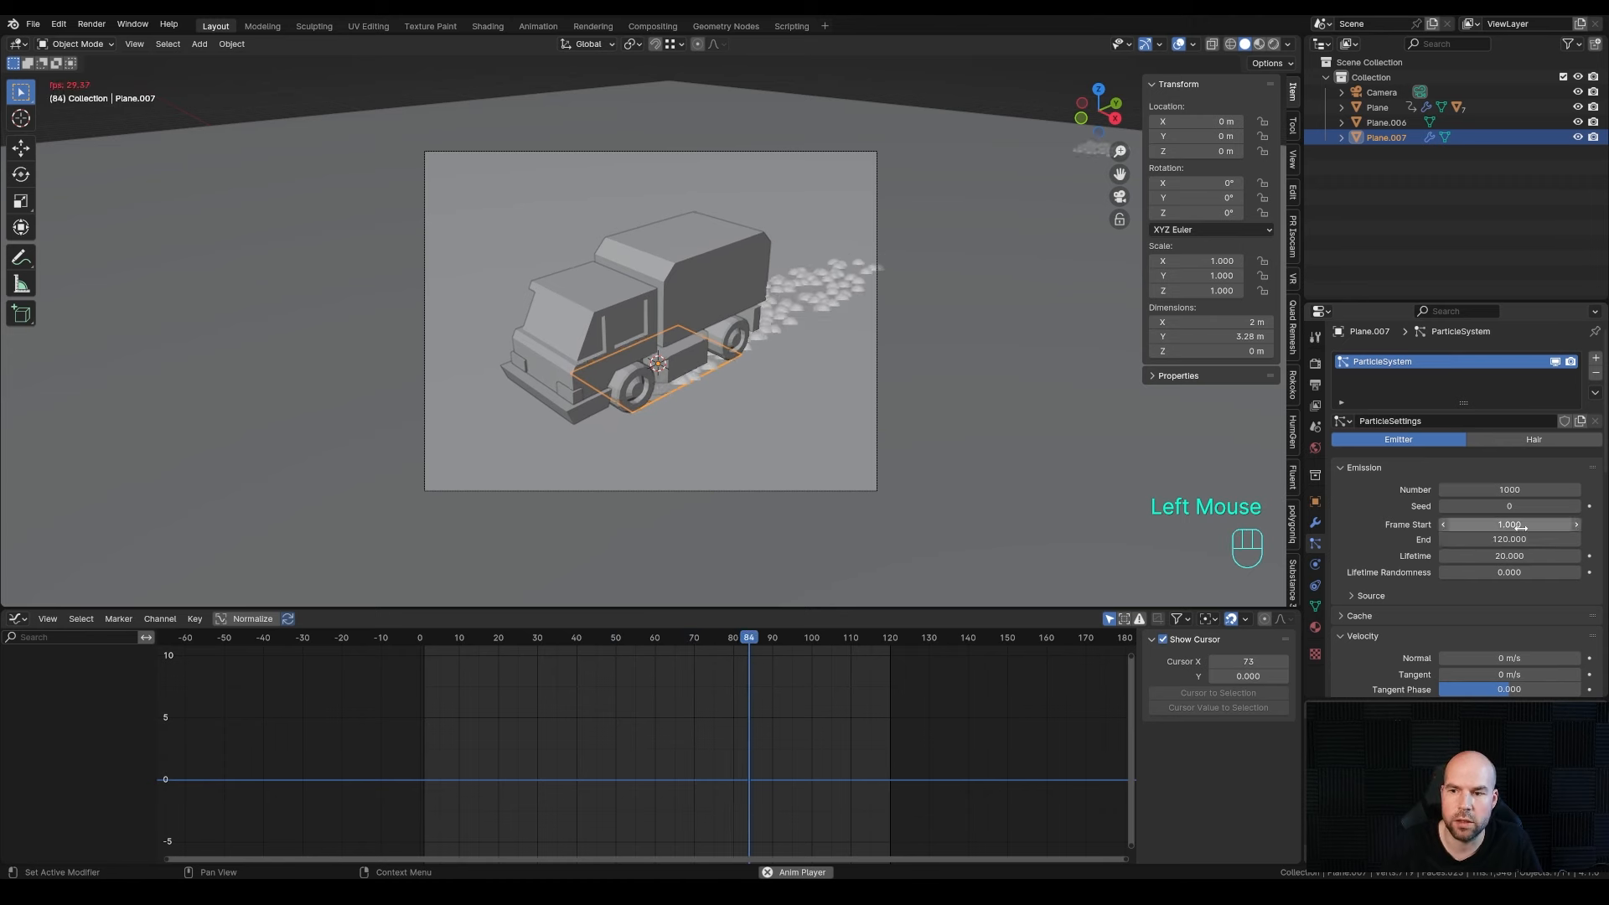
pyautogui.press('Return')
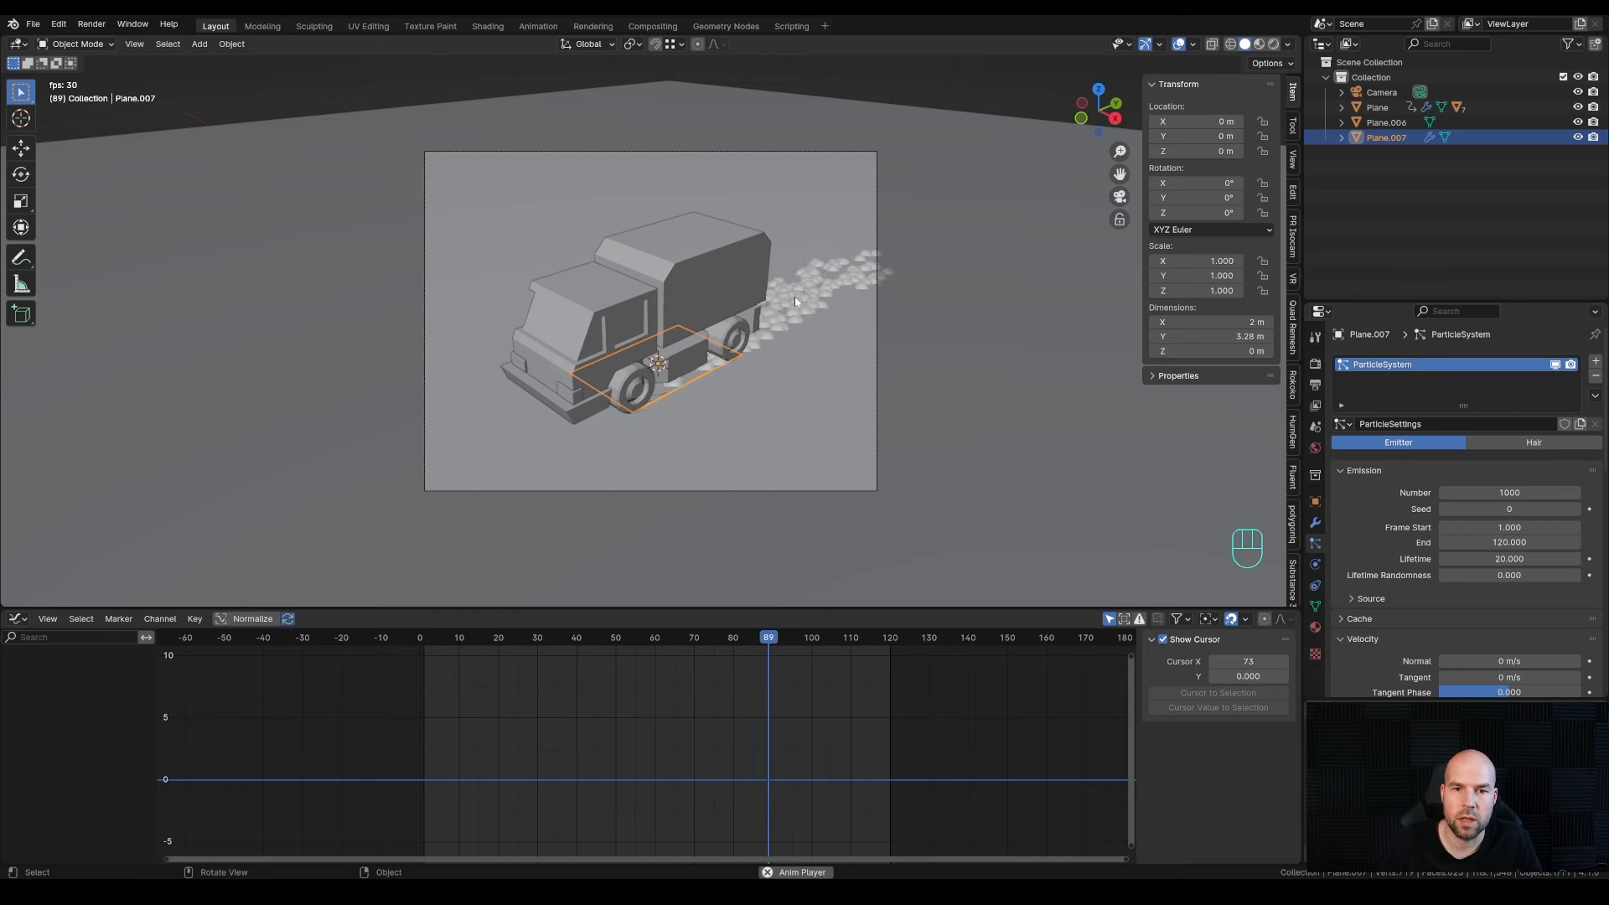
# - Add a Turbulence force field and move it along Y to about -0.76 m, near the truck's front wheels, with the animation playing
pyautogui.hotkey('shift', 'a')
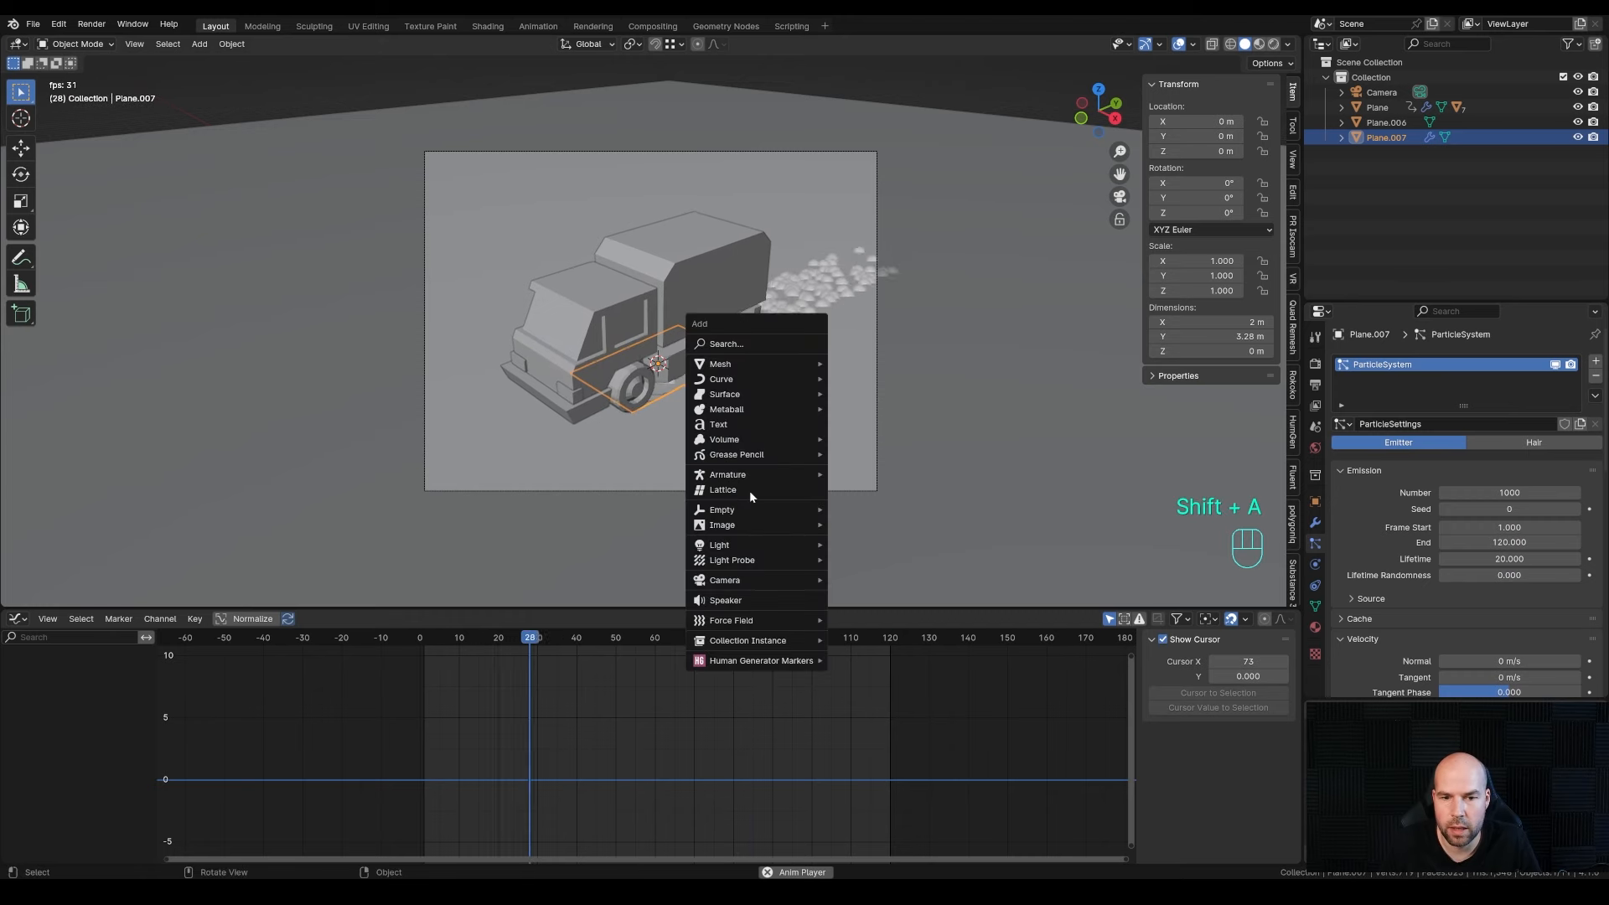
pyautogui.moveTo(744, 624)
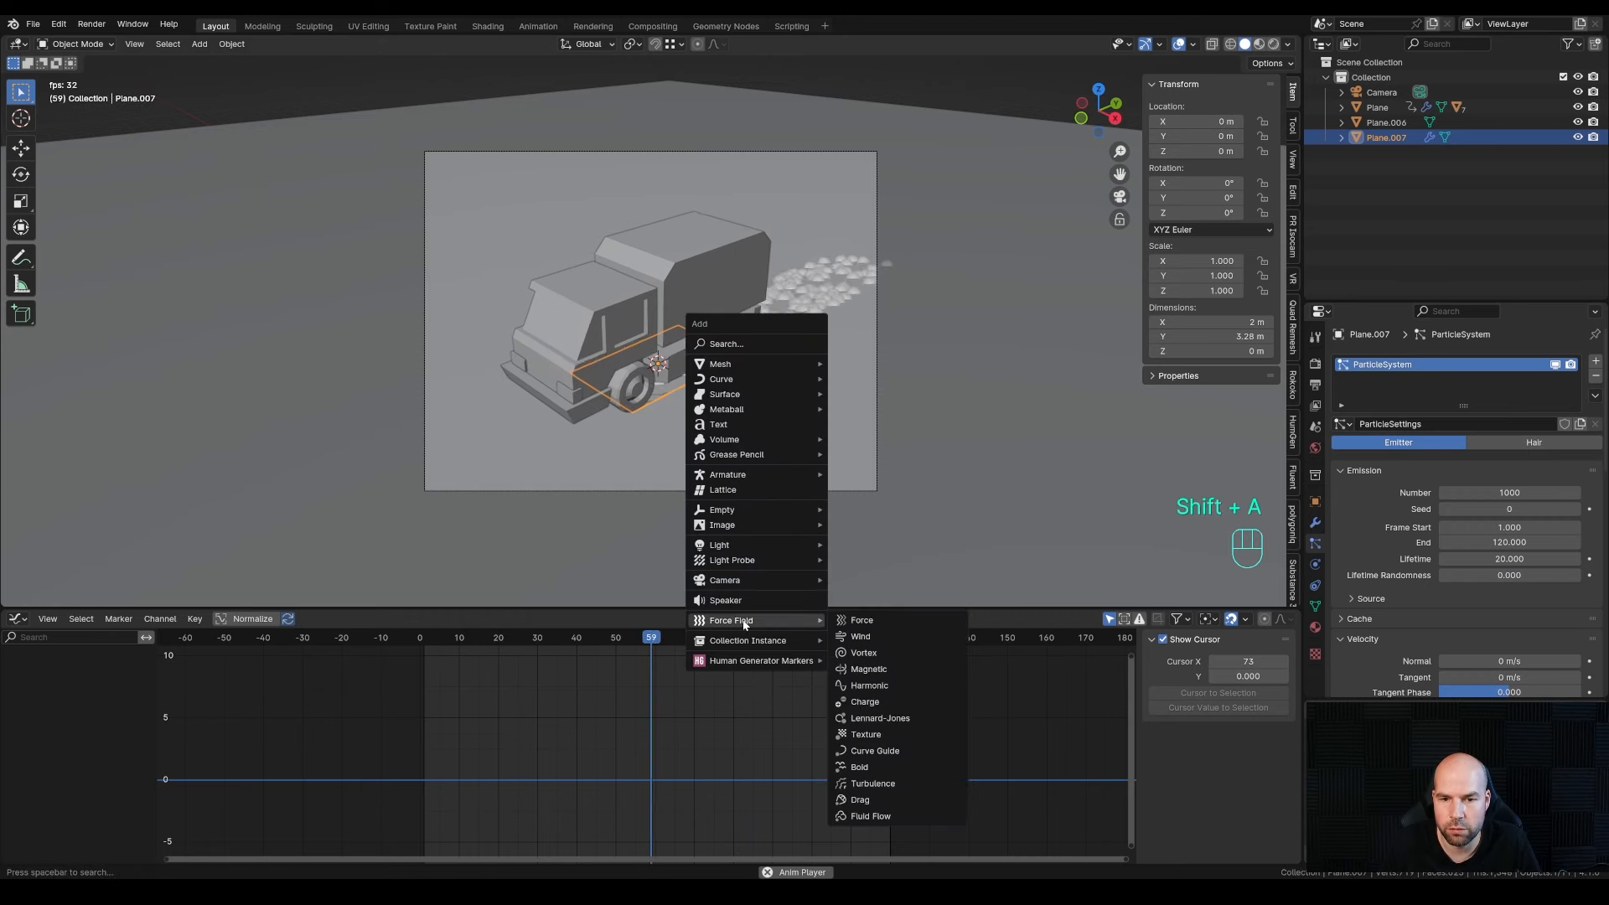
pyautogui.click(871, 784)
pyautogui.moveTo(834, 402); pyautogui.dragTo(754, 365, button='middle')
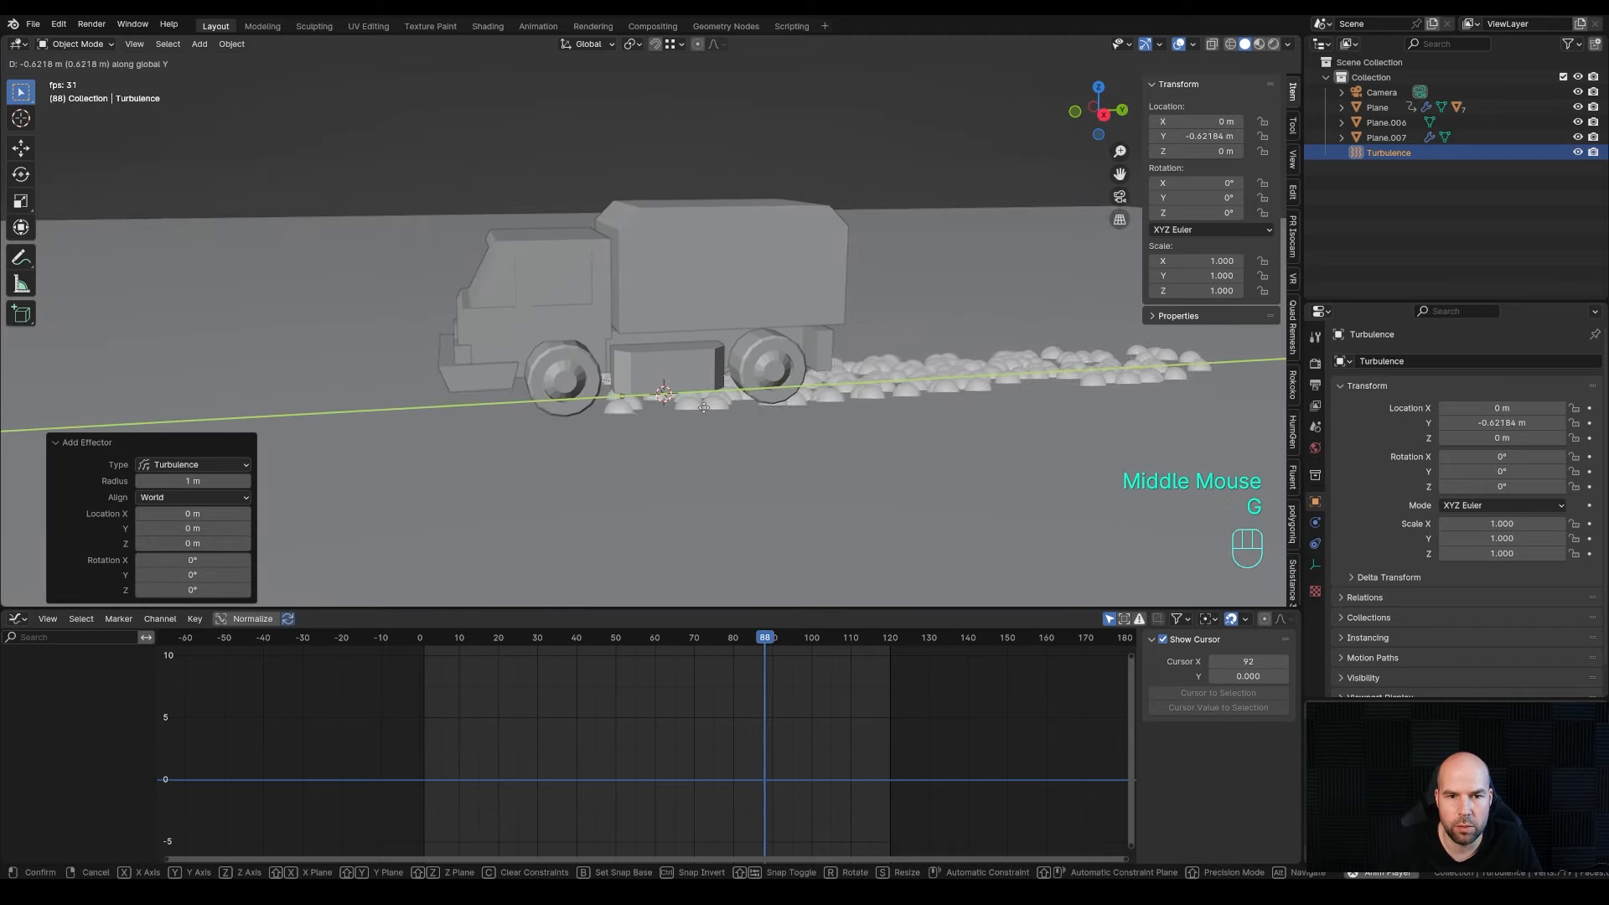
pyautogui.press('g')
pyautogui.click(589, 429)
pyautogui.moveTo(589, 429); pyautogui.dragTo(796, 273, button='middle')
pyautogui.press('space')
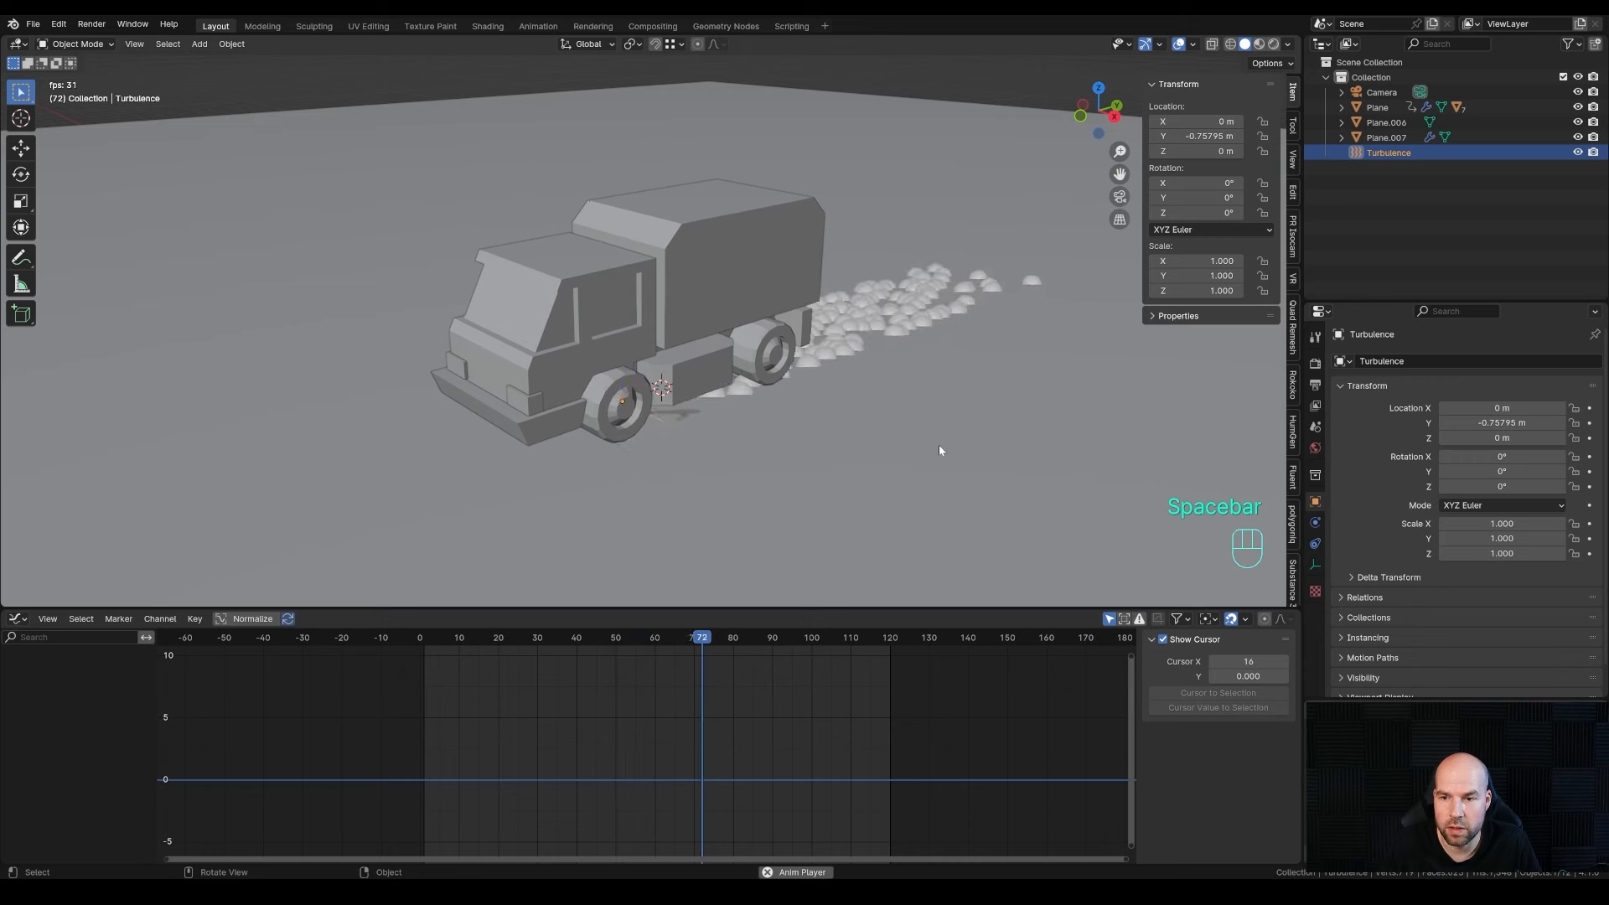
# - Set the turbulence field's strength to 50 and inspect the particle trail from the truck's side
pyautogui.click(1315, 523)
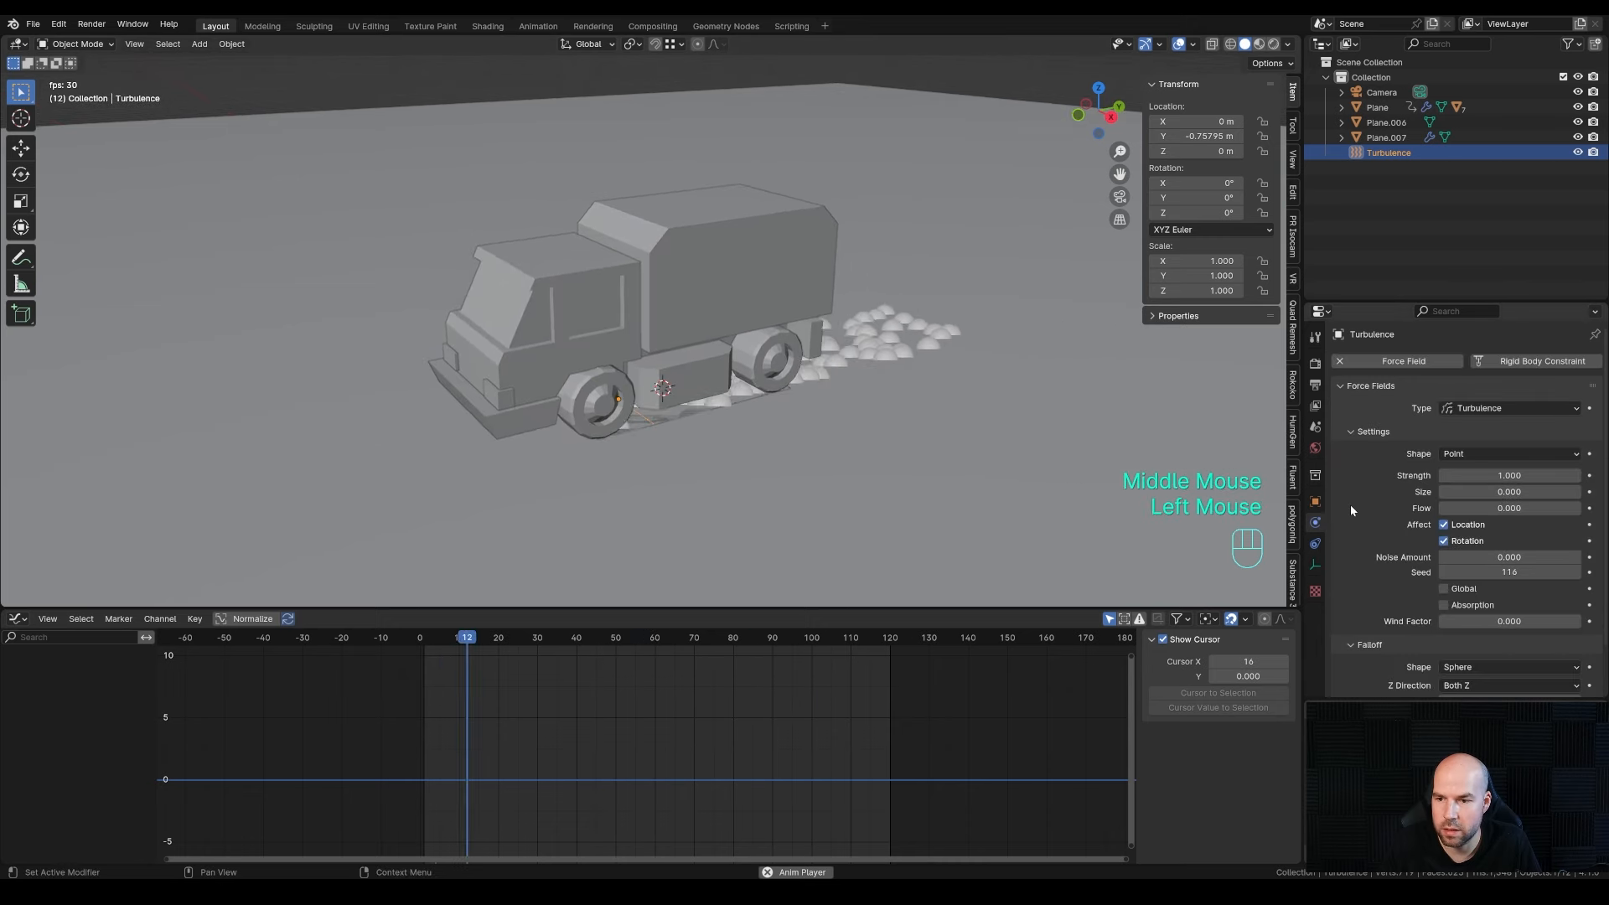
pyautogui.doubleClick(1500, 475)
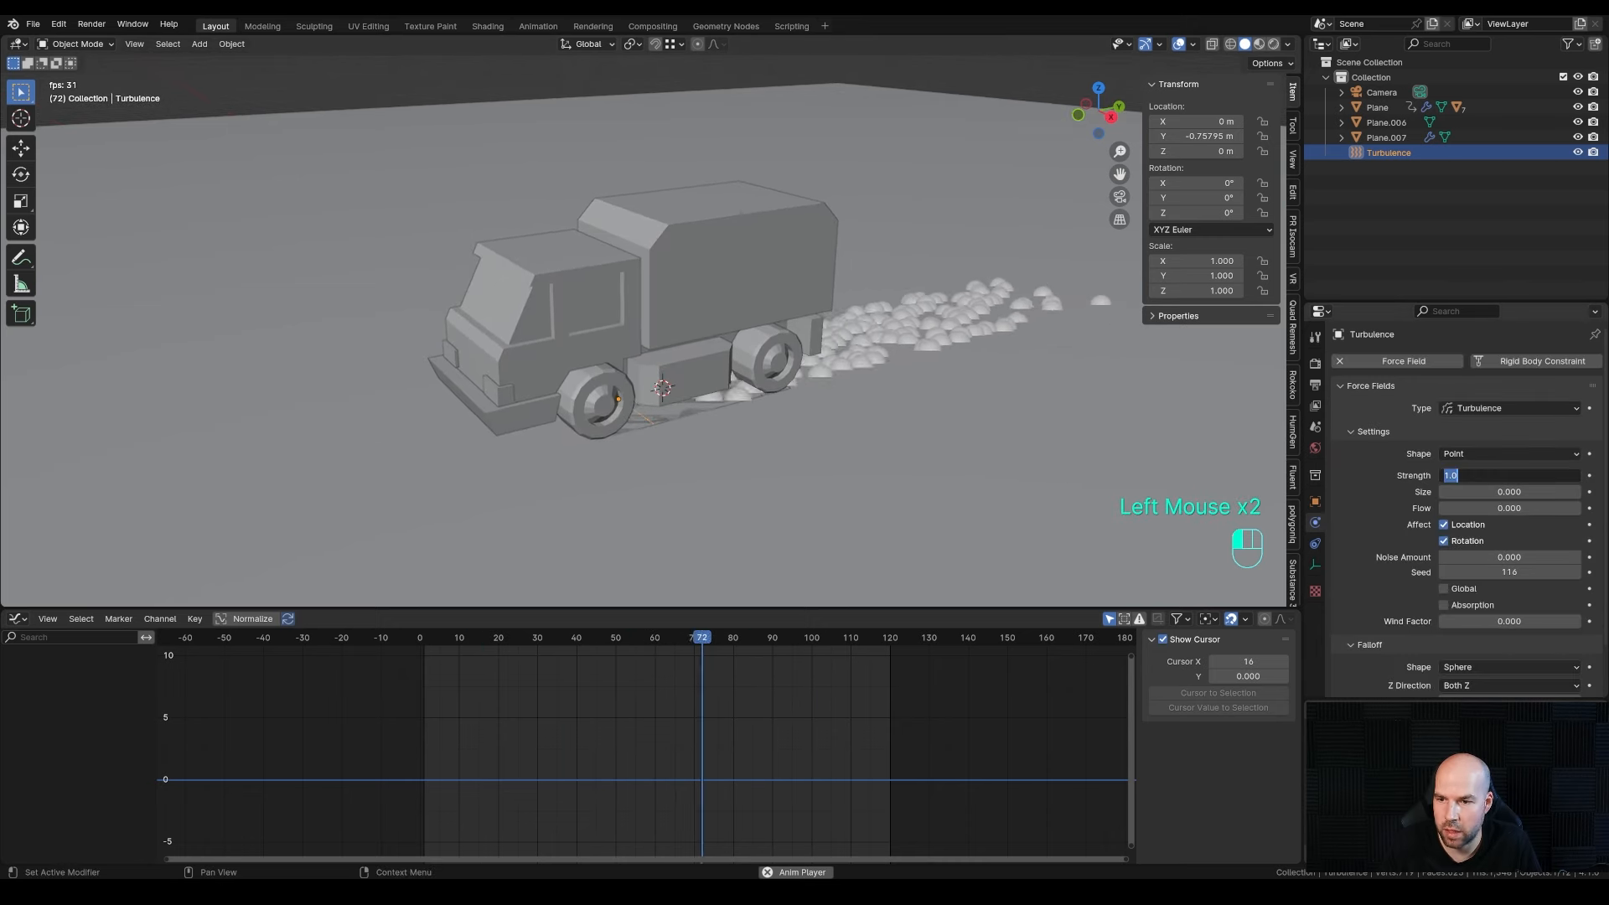
pyautogui.write('50')
pyautogui.press('Return')
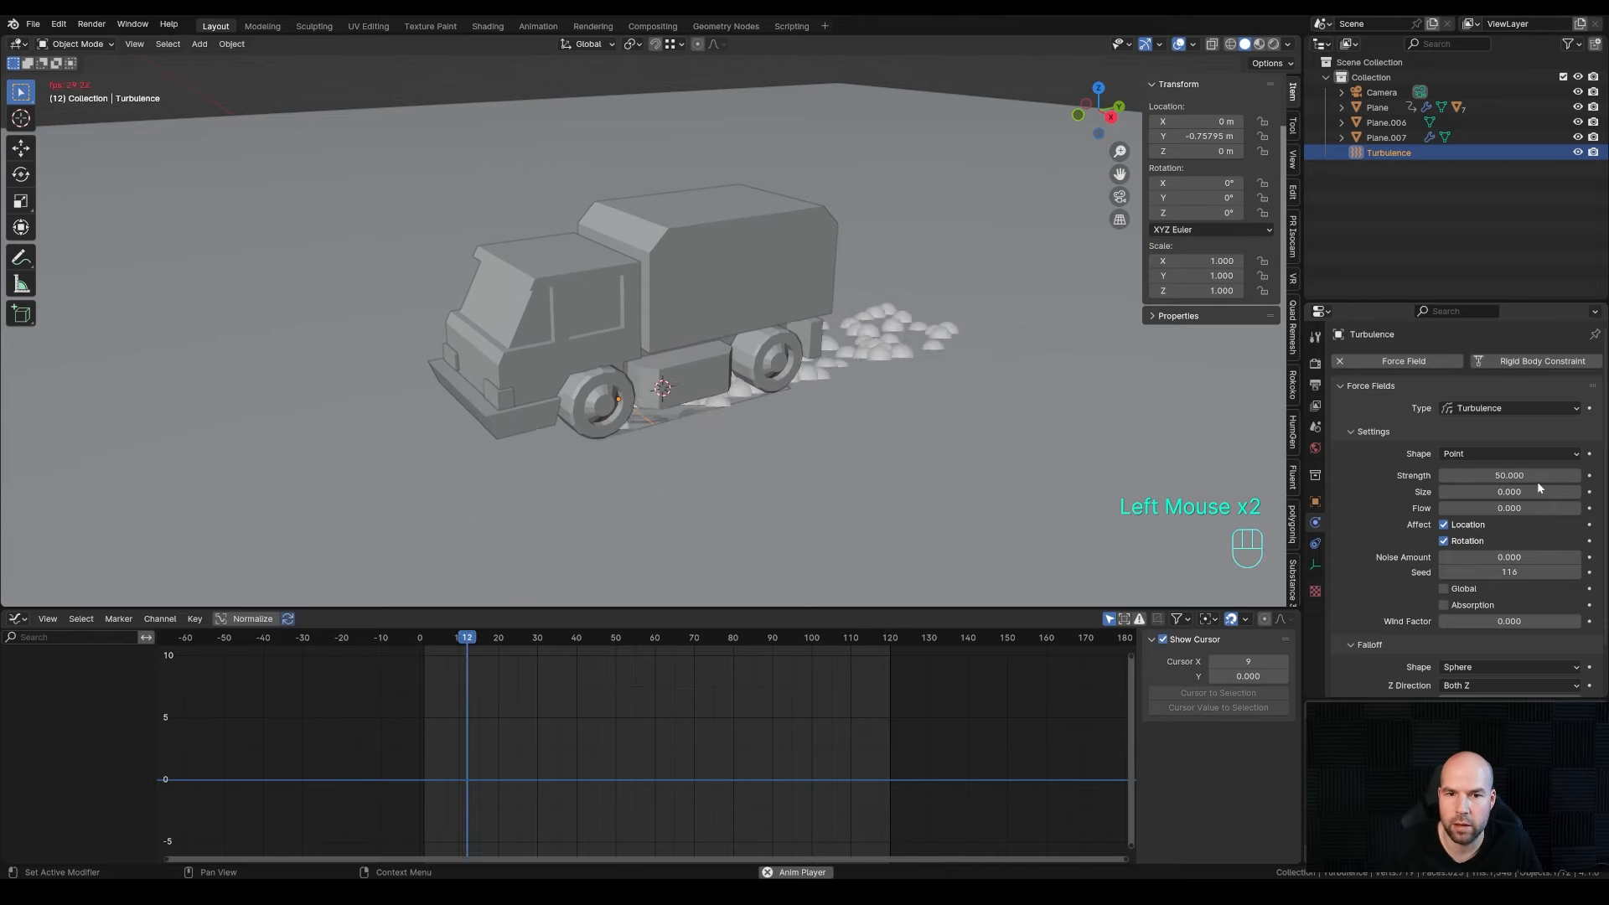
pyautogui.scroll(-2, 903, 351)
pyautogui.moveTo(932, 354); pyautogui.dragTo(961, 403, button='middle')
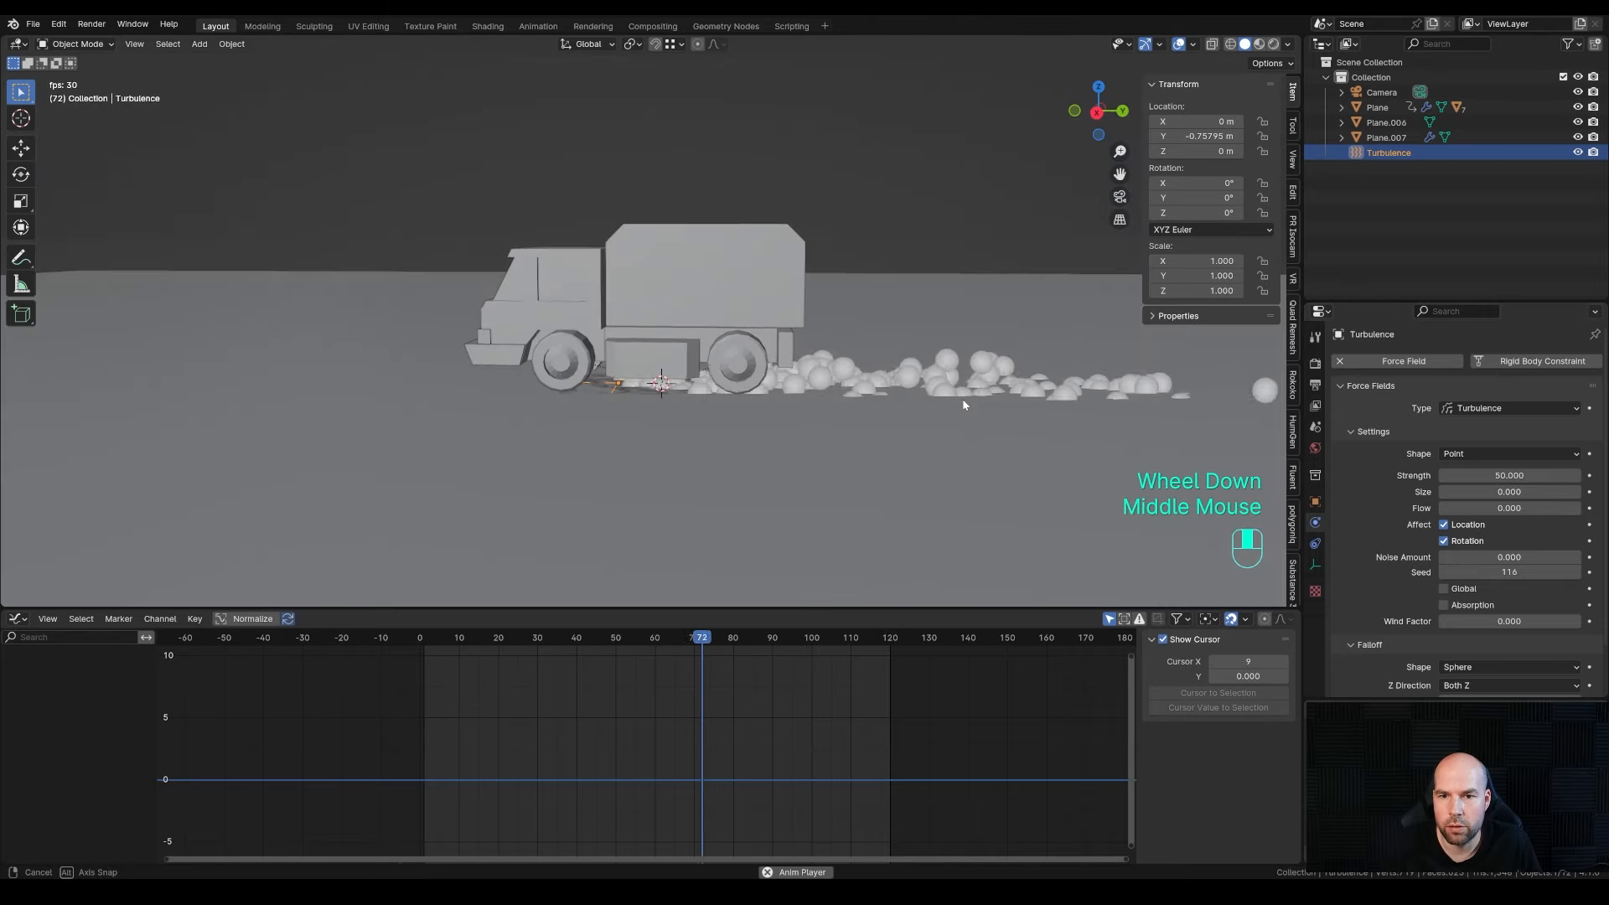
pyautogui.moveTo(701, 392); pyautogui.dragTo(871, 369, button='middle')
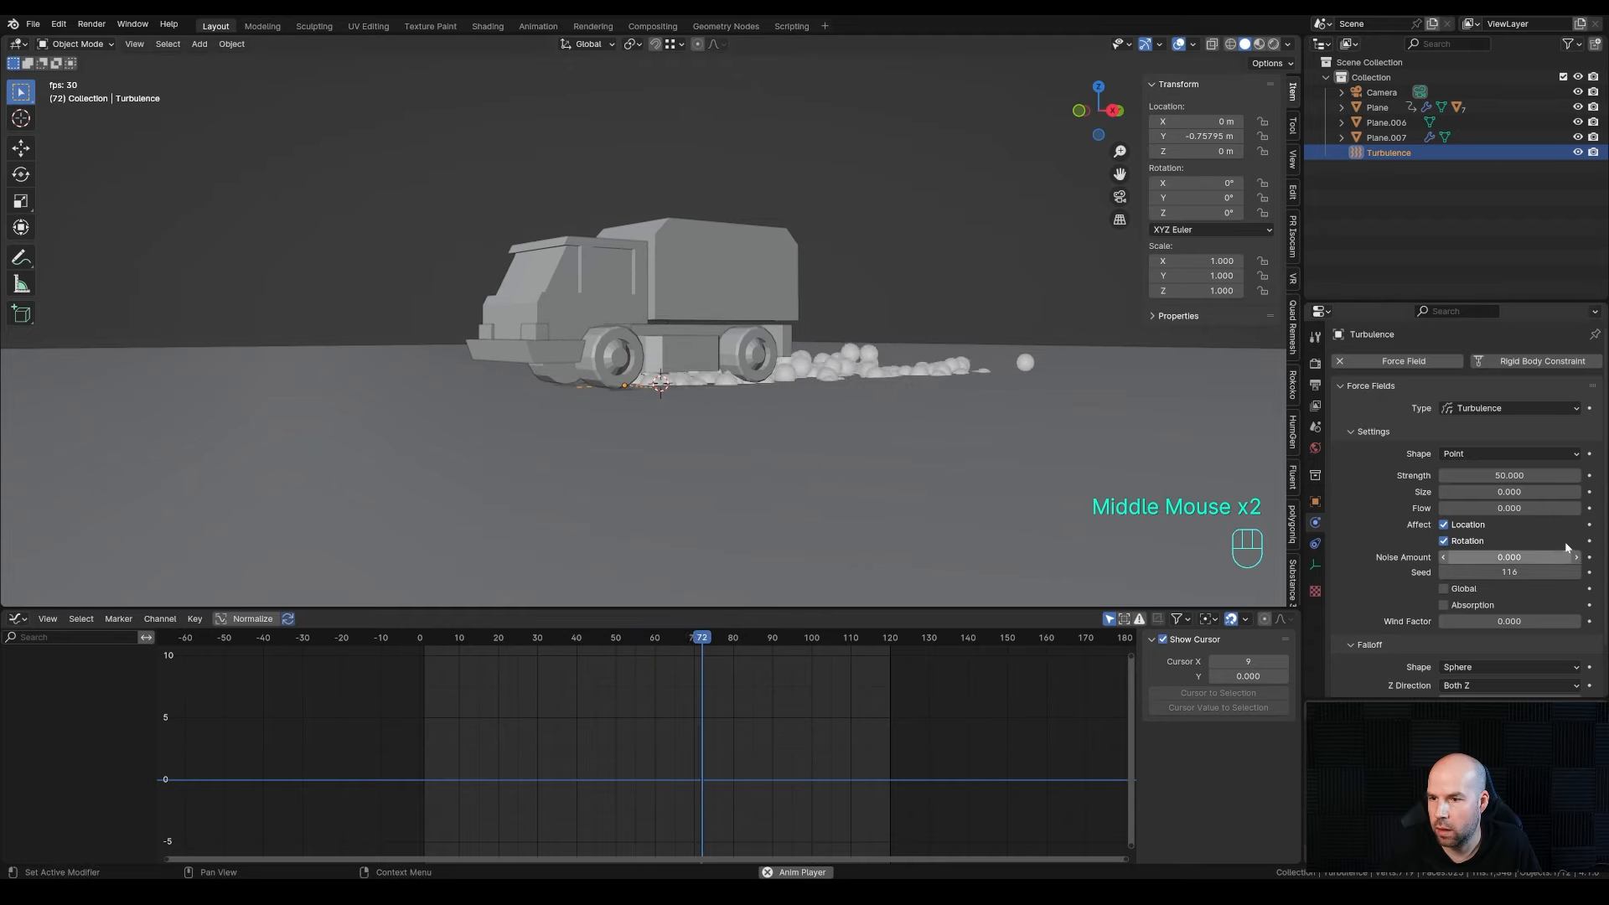
# - Set the turbulence field's strength to 80 and check the particle trail through the camera
pyautogui.click(1508, 475)
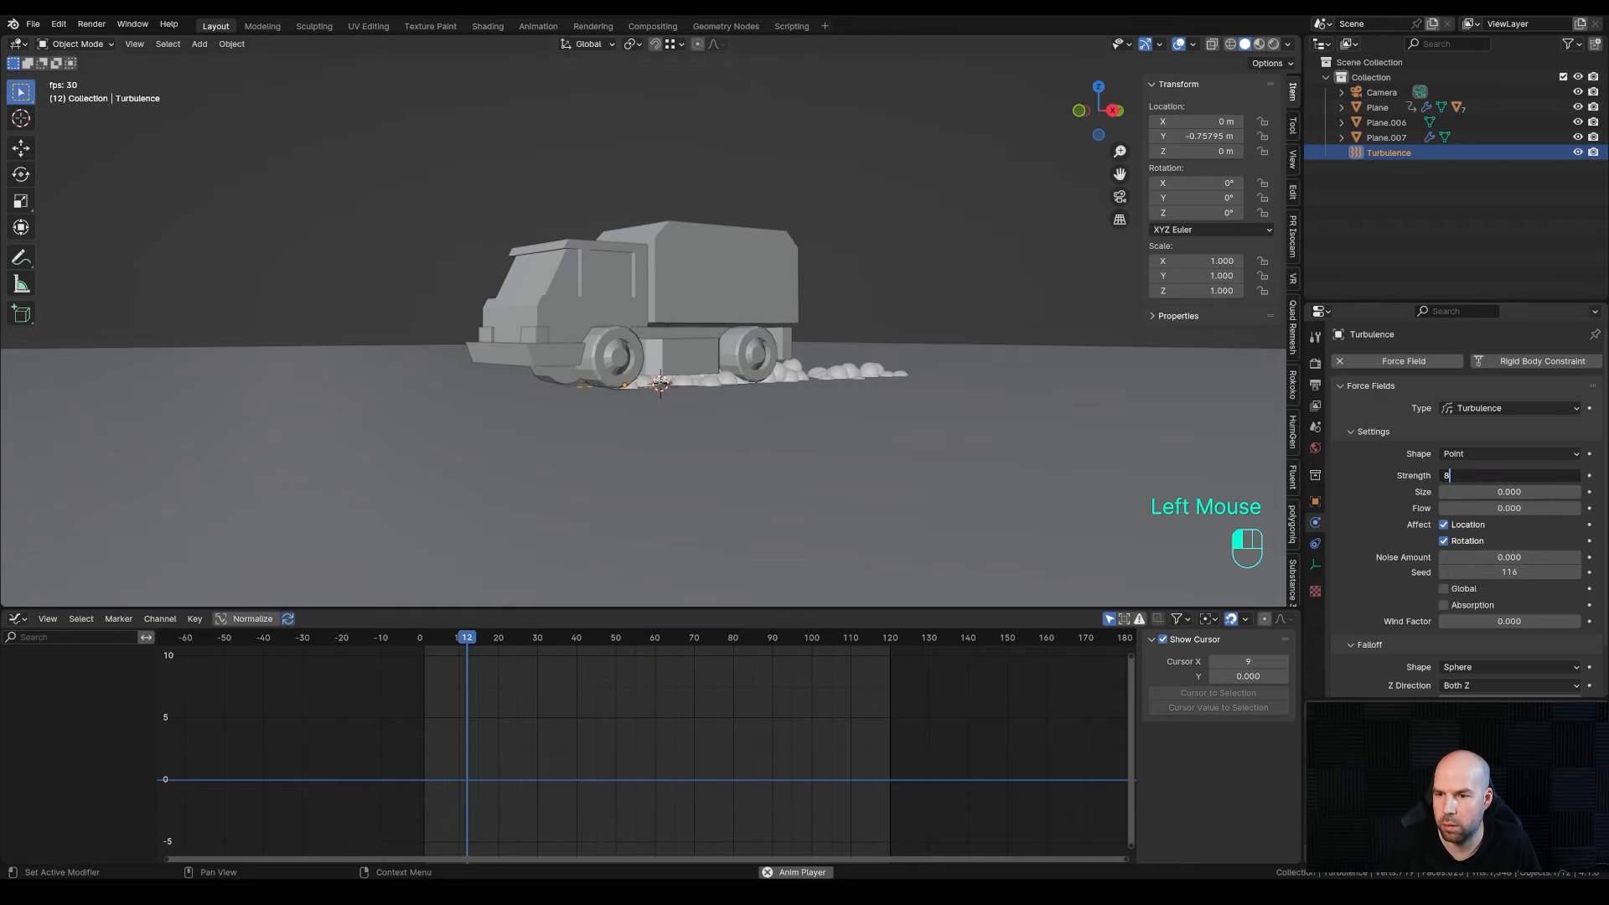
pyautogui.write('80')
pyautogui.press('Return')
pyautogui.moveTo(898, 339); pyautogui.dragTo(888, 387, button='middle')
pyautogui.scroll(-3, 977, 384)
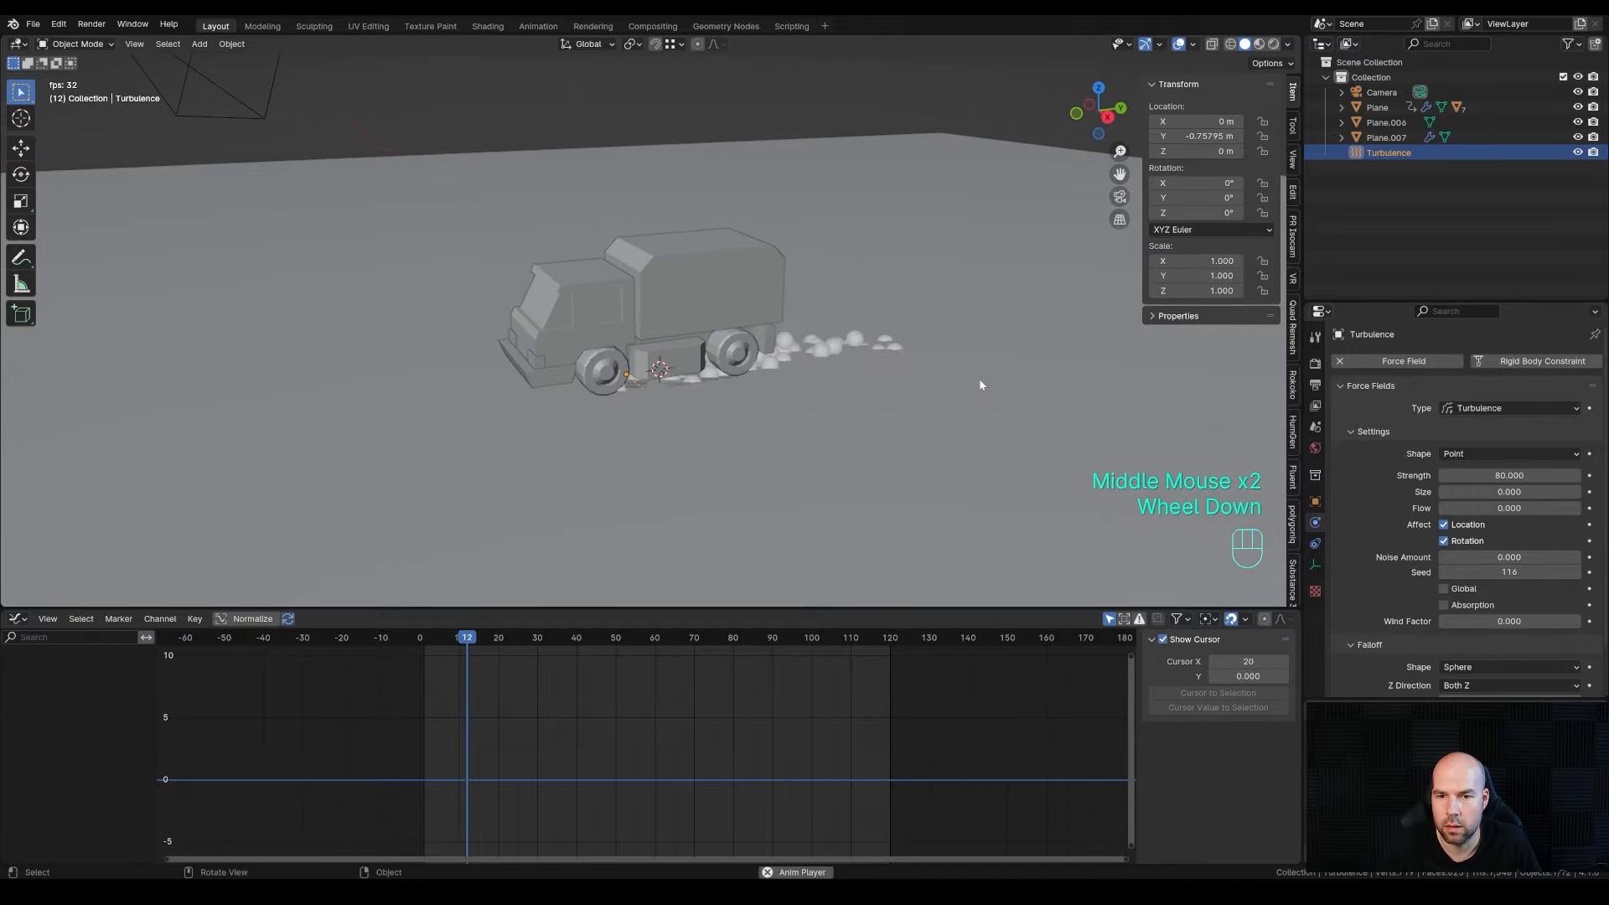
pyautogui.press('KP_0')
pyautogui.scroll(-1, 901, 266)
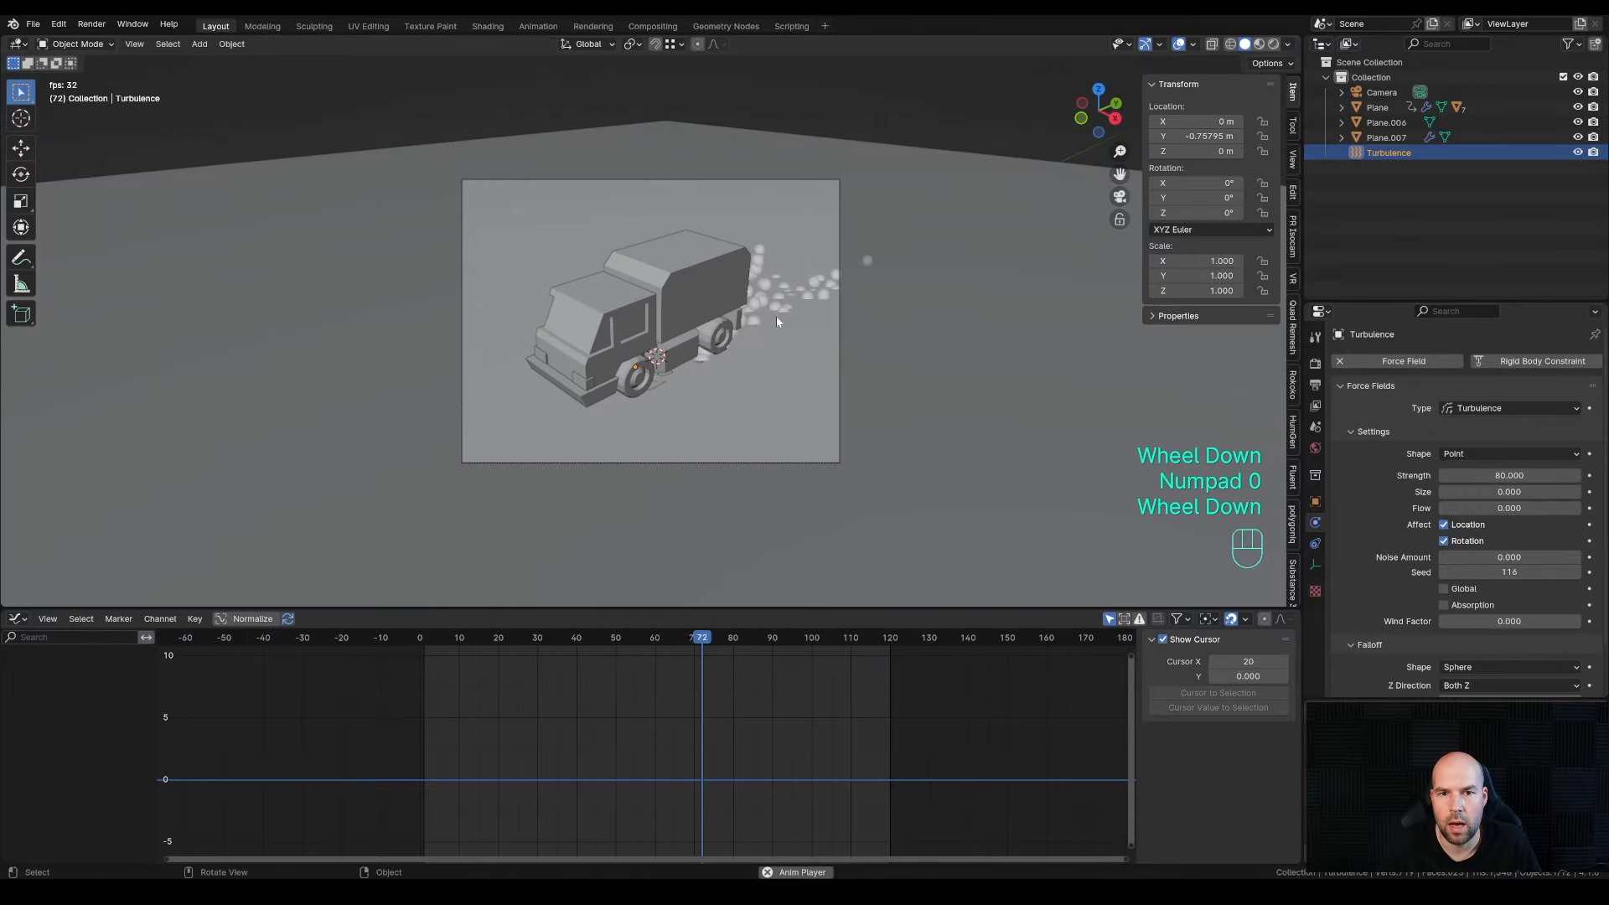
# - Set the turbulence field's strength to 65 and stop the playback
pyautogui.click(1508, 475)
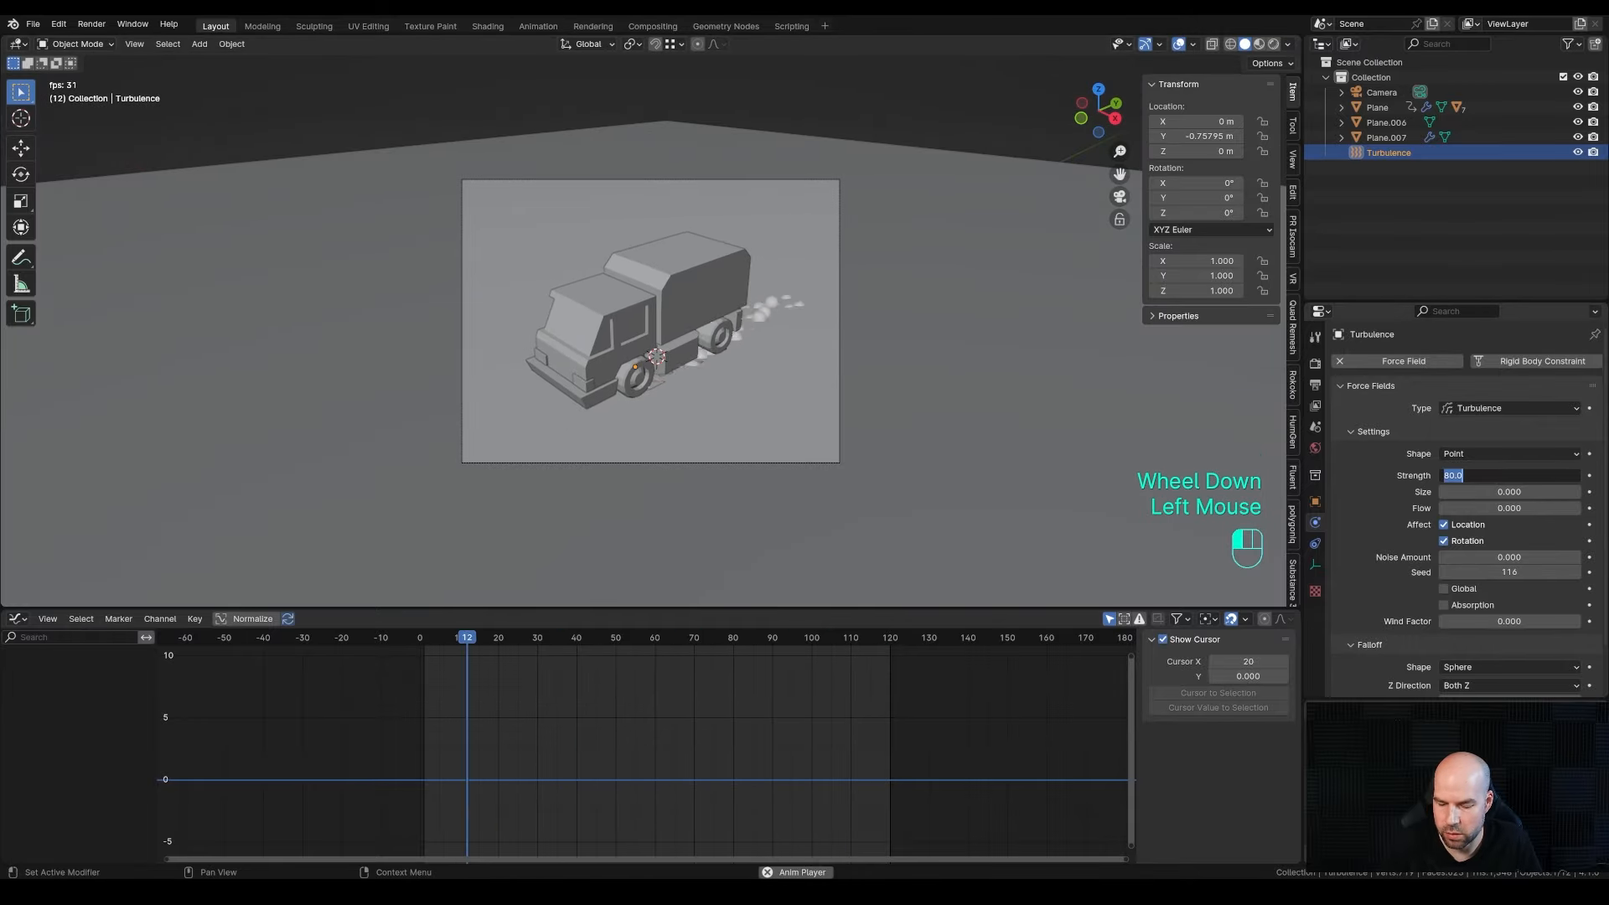
pyautogui.write('65')
pyautogui.press('Return')
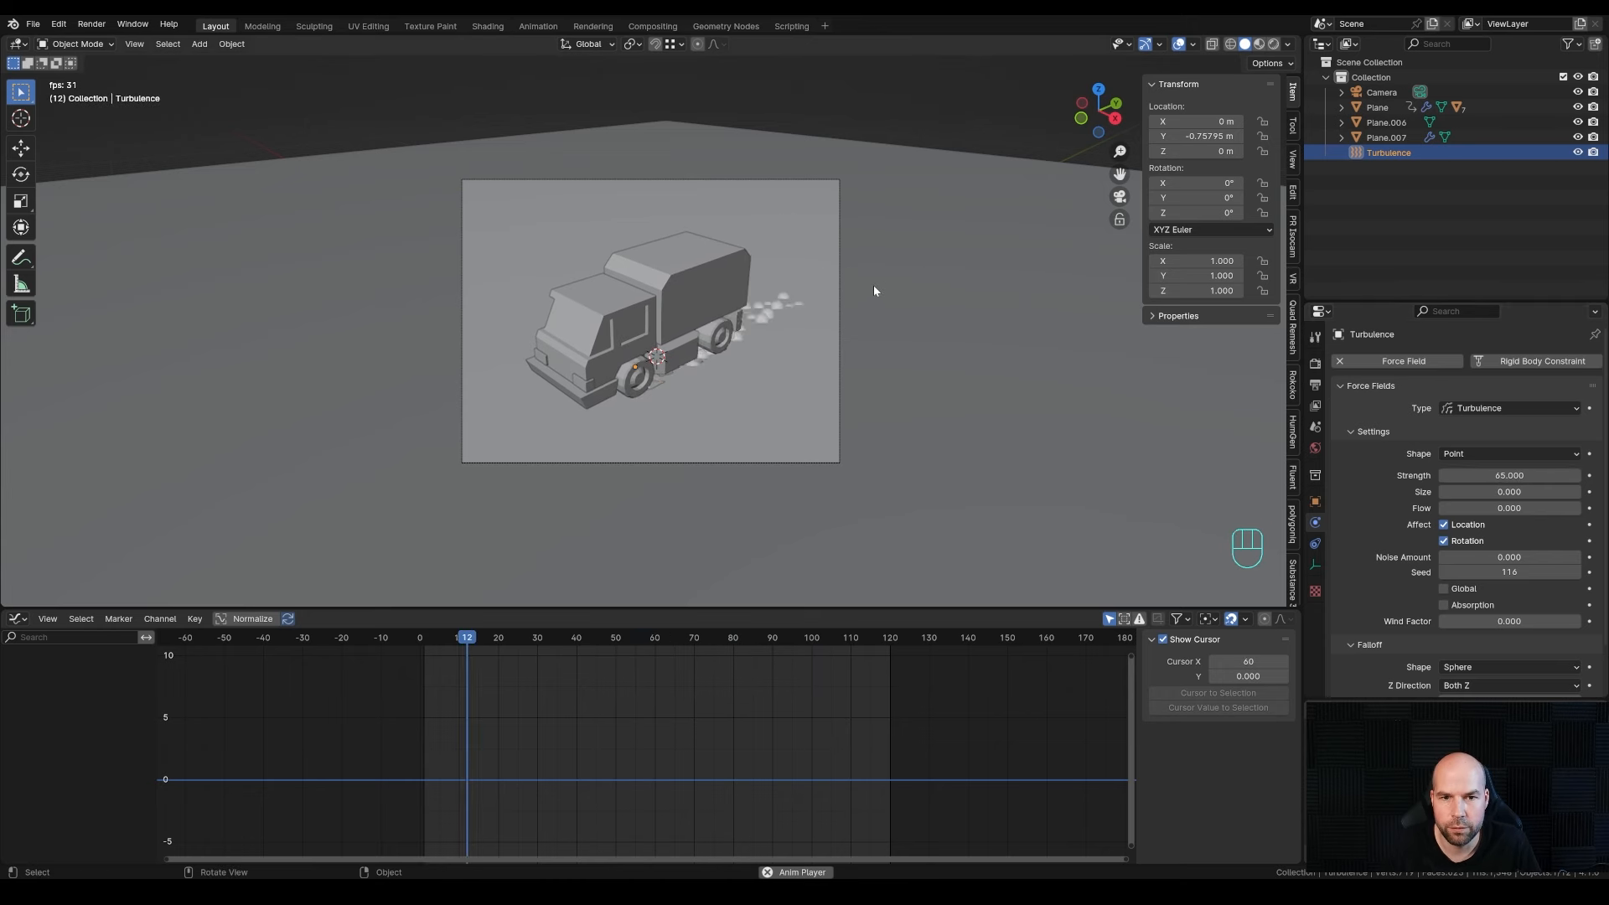
pyautogui.press('space')
# - Add an ico sphere with 1 subdivision and a 1 m radius at the world origin
pyautogui.moveTo(873, 285); pyautogui.dragTo(746, 389, button='middle')
pyautogui.hotkey('shift', 'a')
pyautogui.moveTo(746, 392)
pyautogui.moveTo(704, 135)
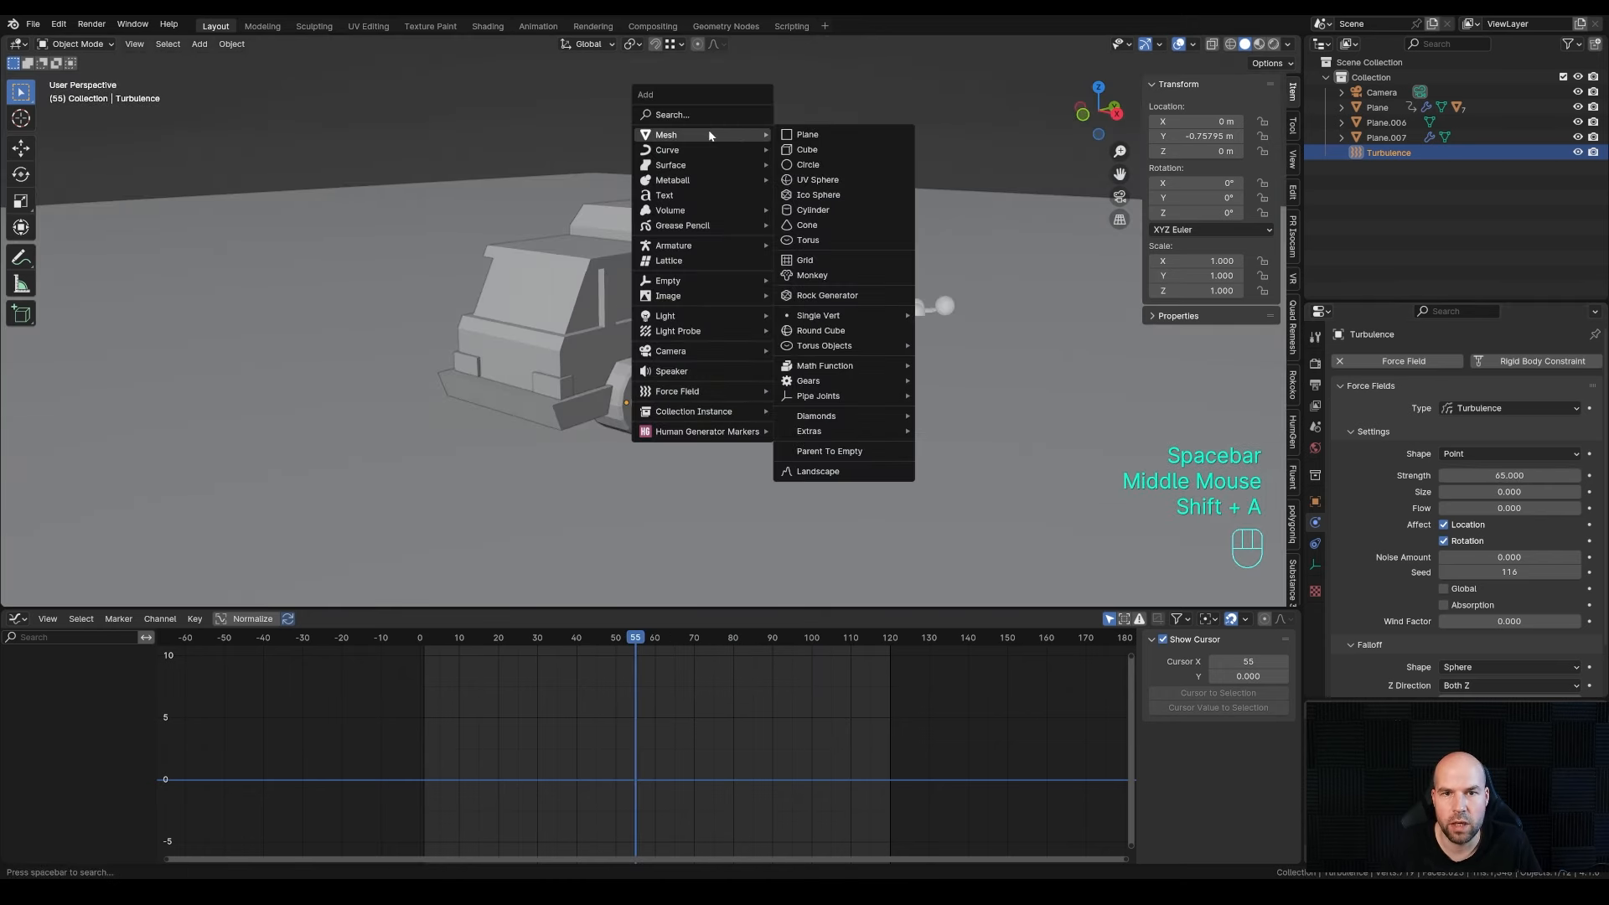
pyautogui.click(825, 196)
pyautogui.scroll(-2, 793, 228)
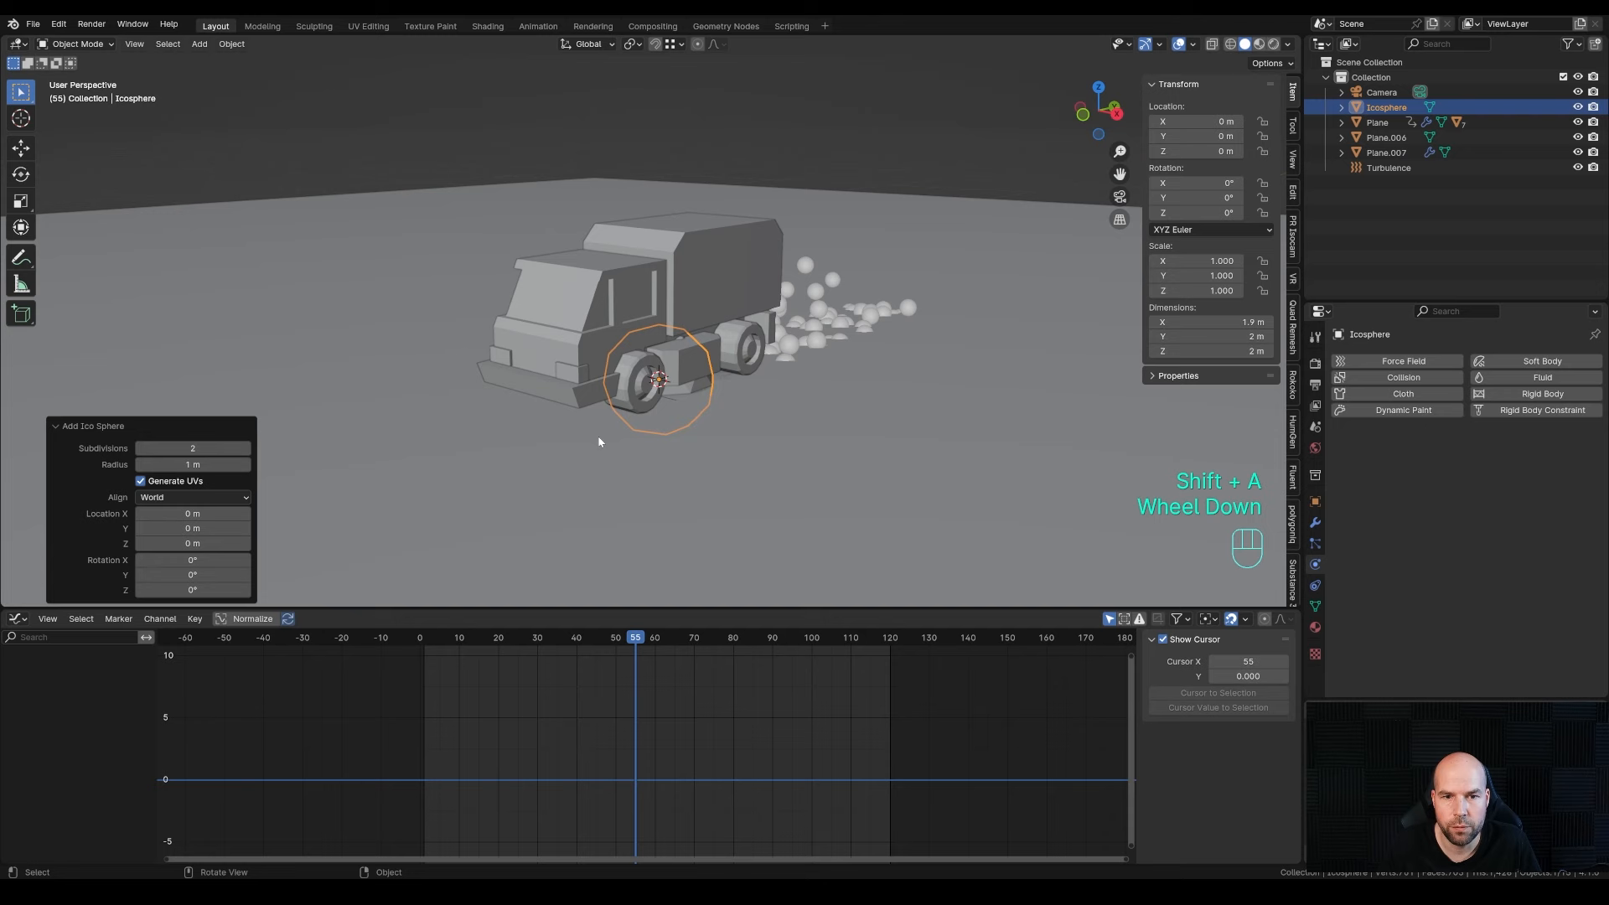
pyautogui.click(140, 448)
# - Move the ico sphere straight down about 2.86 m along Z, out of sight below the ground
pyautogui.scroll(-2, 737, 436)
pyautogui.moveTo(736, 436); pyautogui.dragTo(752, 449, button='middle')
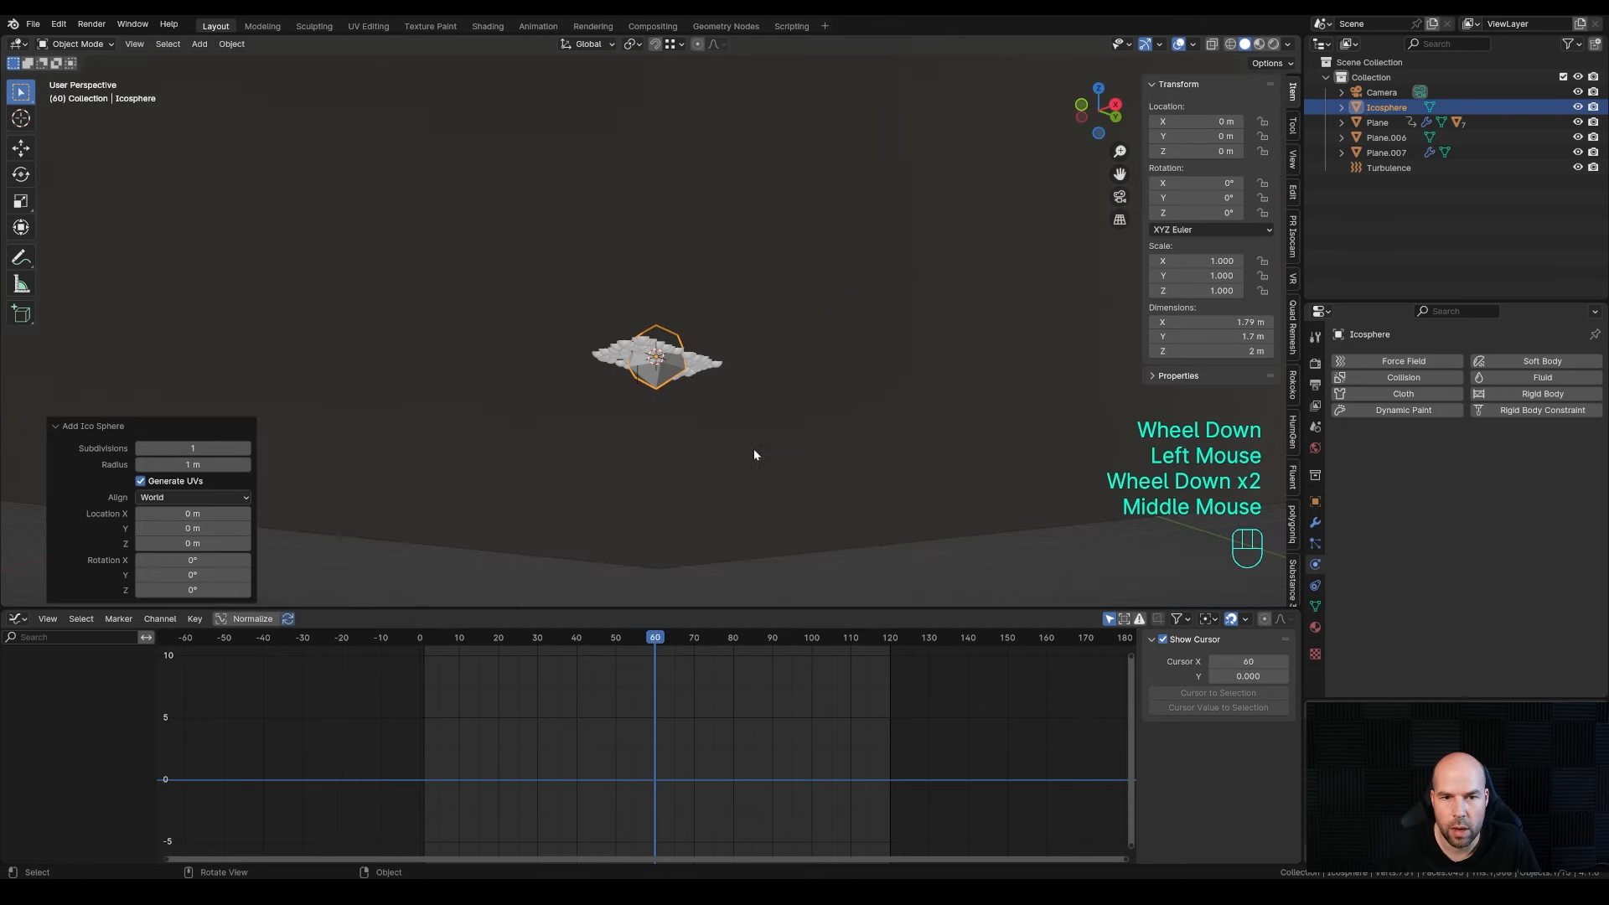
pyautogui.press('g')
pyautogui.press('z')
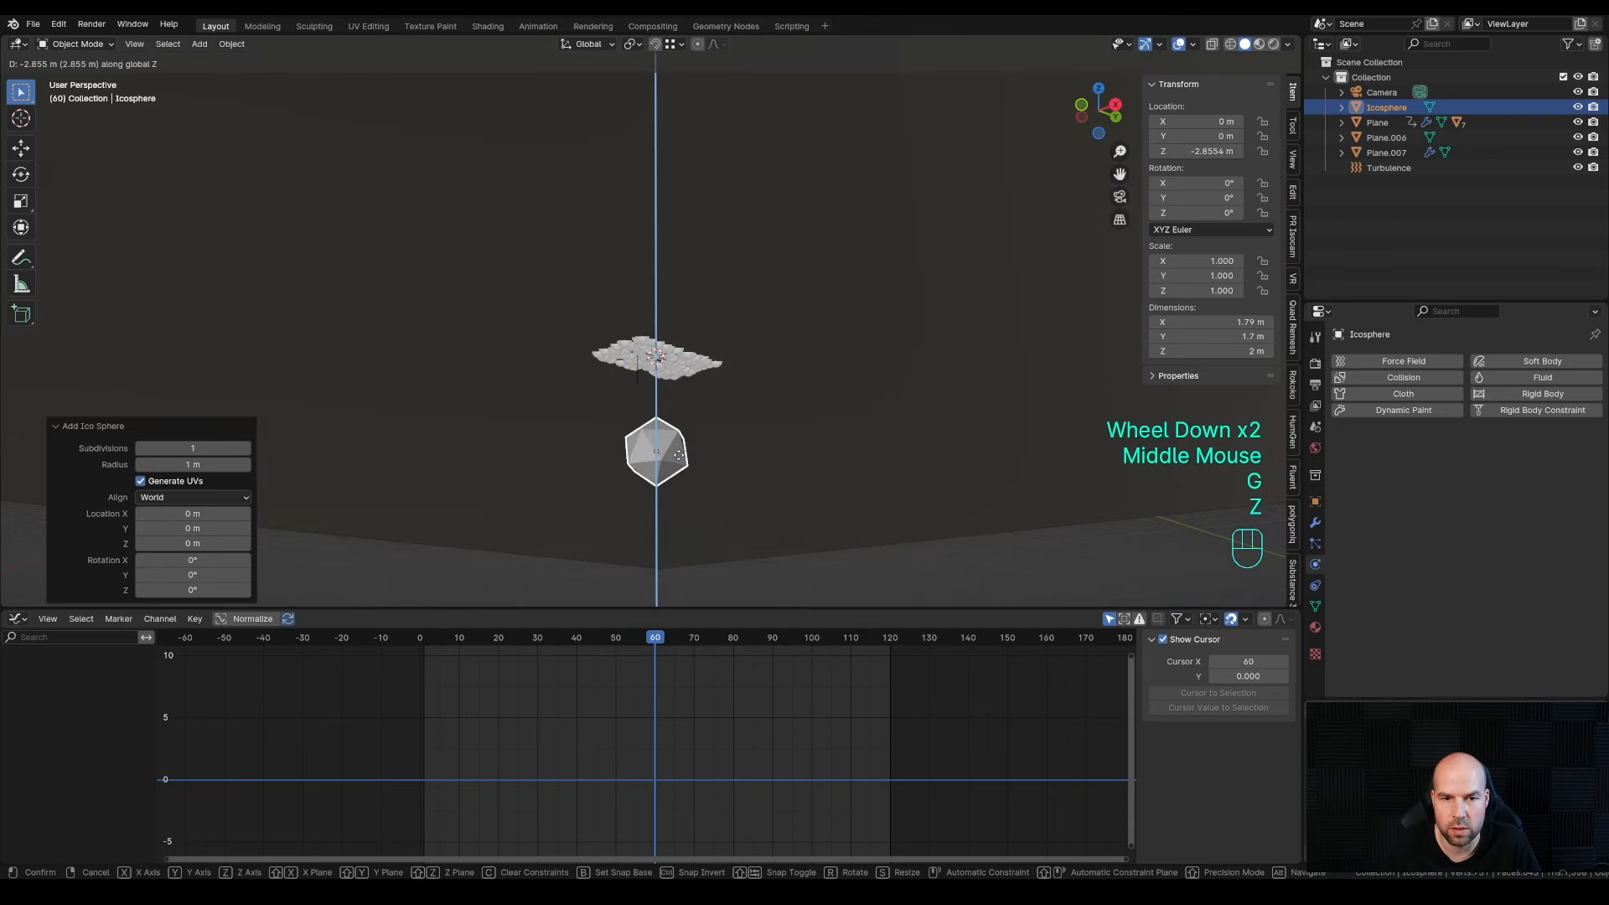
pyautogui.click(678, 455)
# - Select the emitter plane under the truck and render its particles as objects, using the Icosphere as the instance object
pyautogui.moveTo(829, 324); pyautogui.dragTo(802, 427, button='middle')
pyautogui.scroll(2, 802, 427)
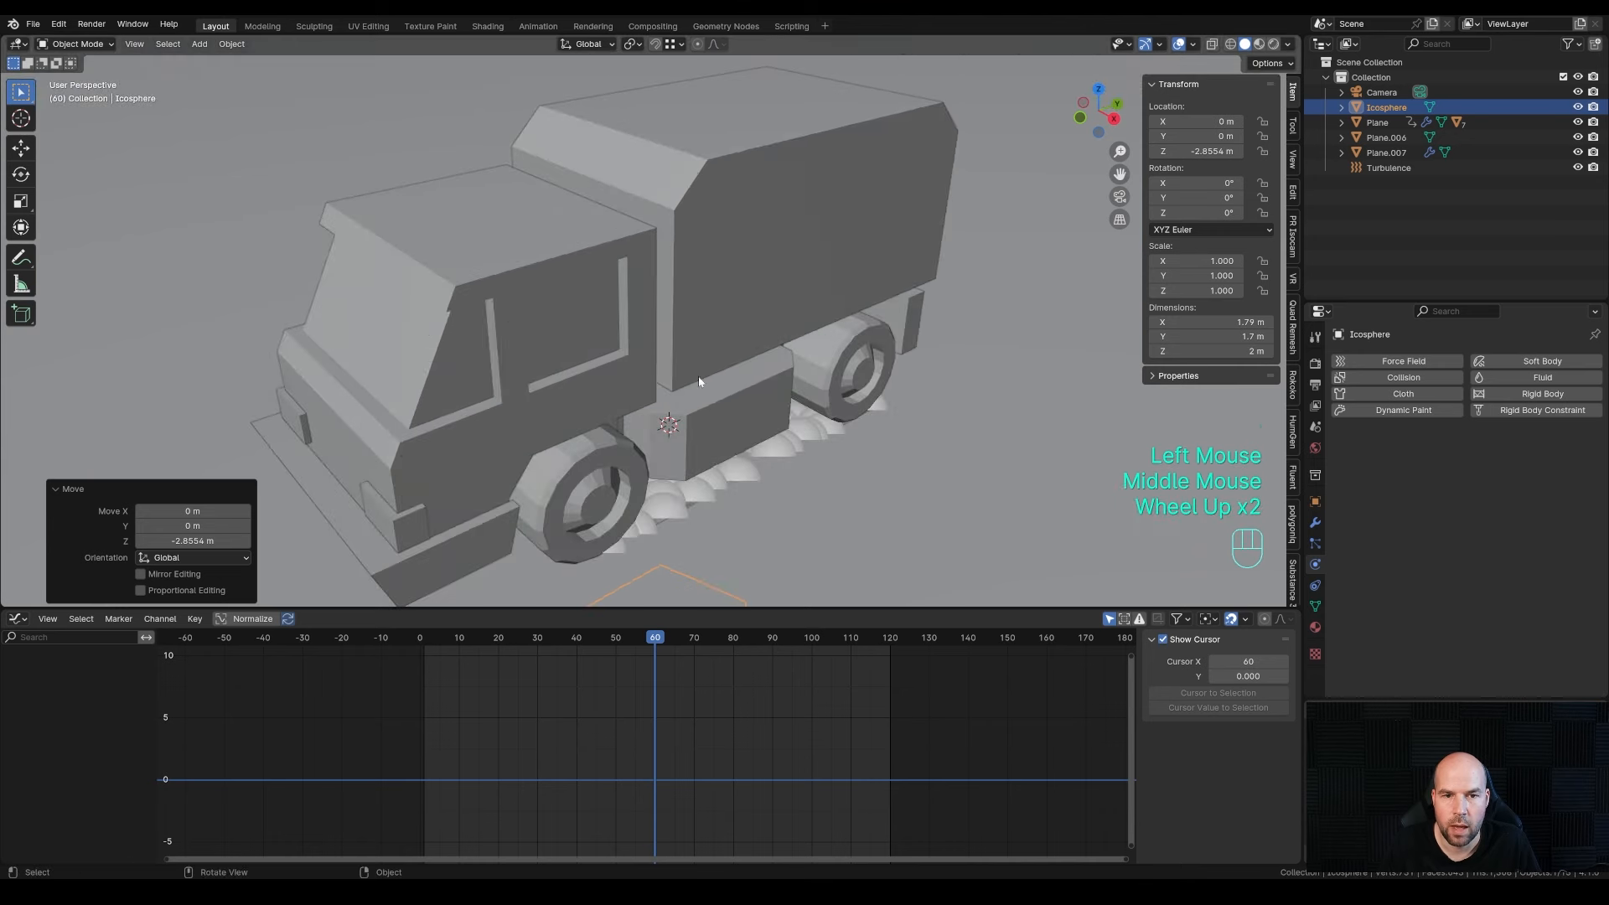
pyautogui.click(662, 514)
pyautogui.click(1404, 360)
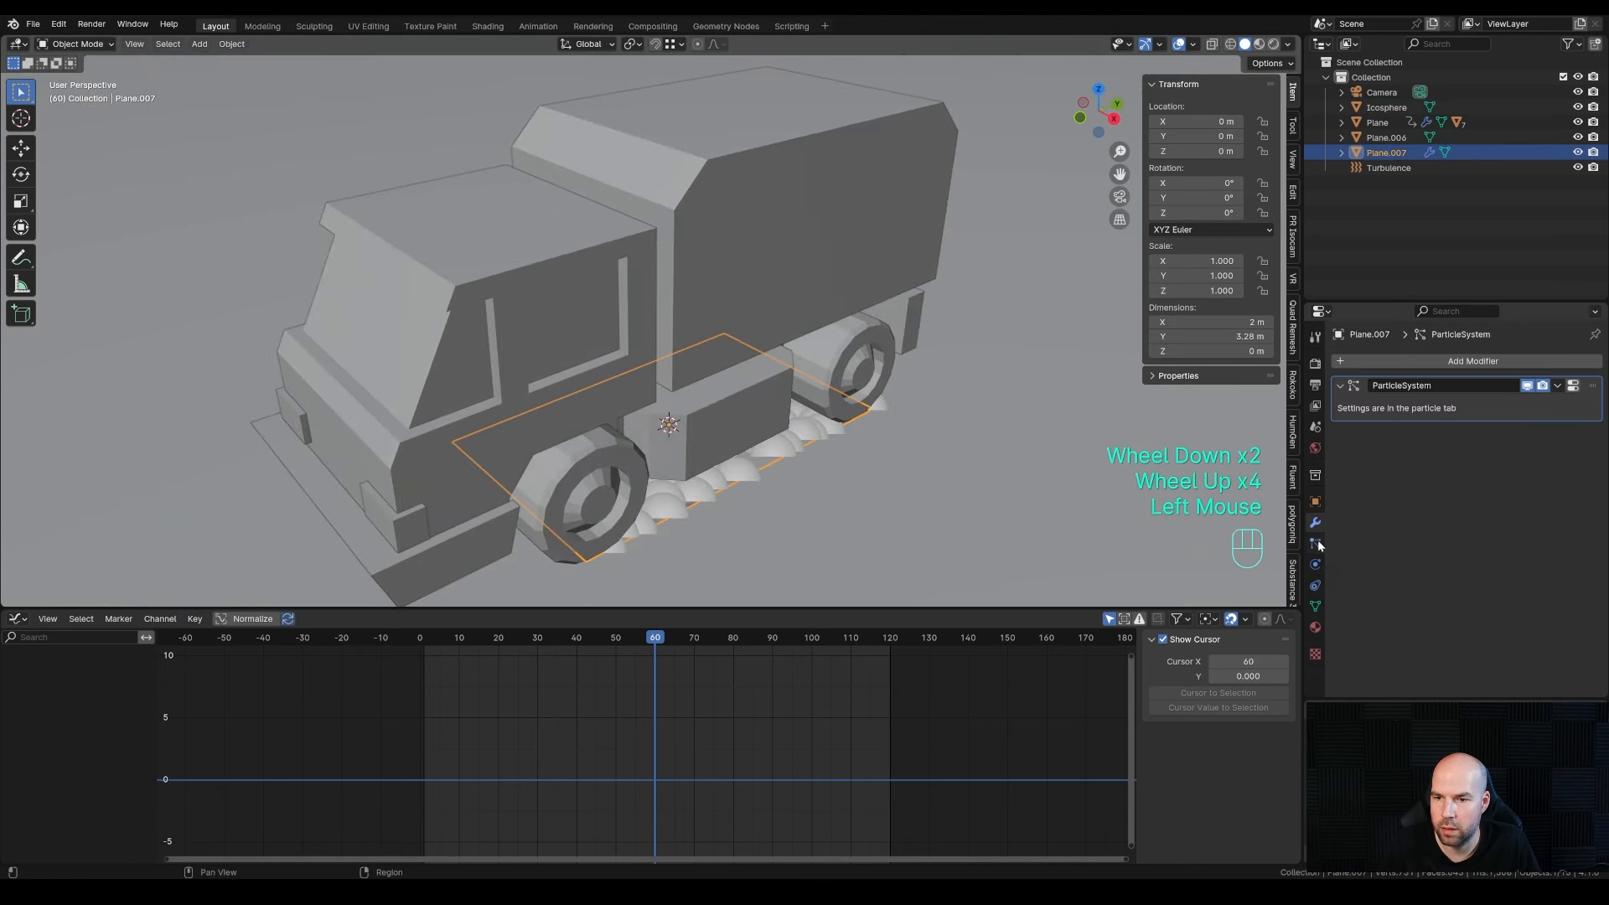
pyautogui.scroll(-5, 1374, 541)
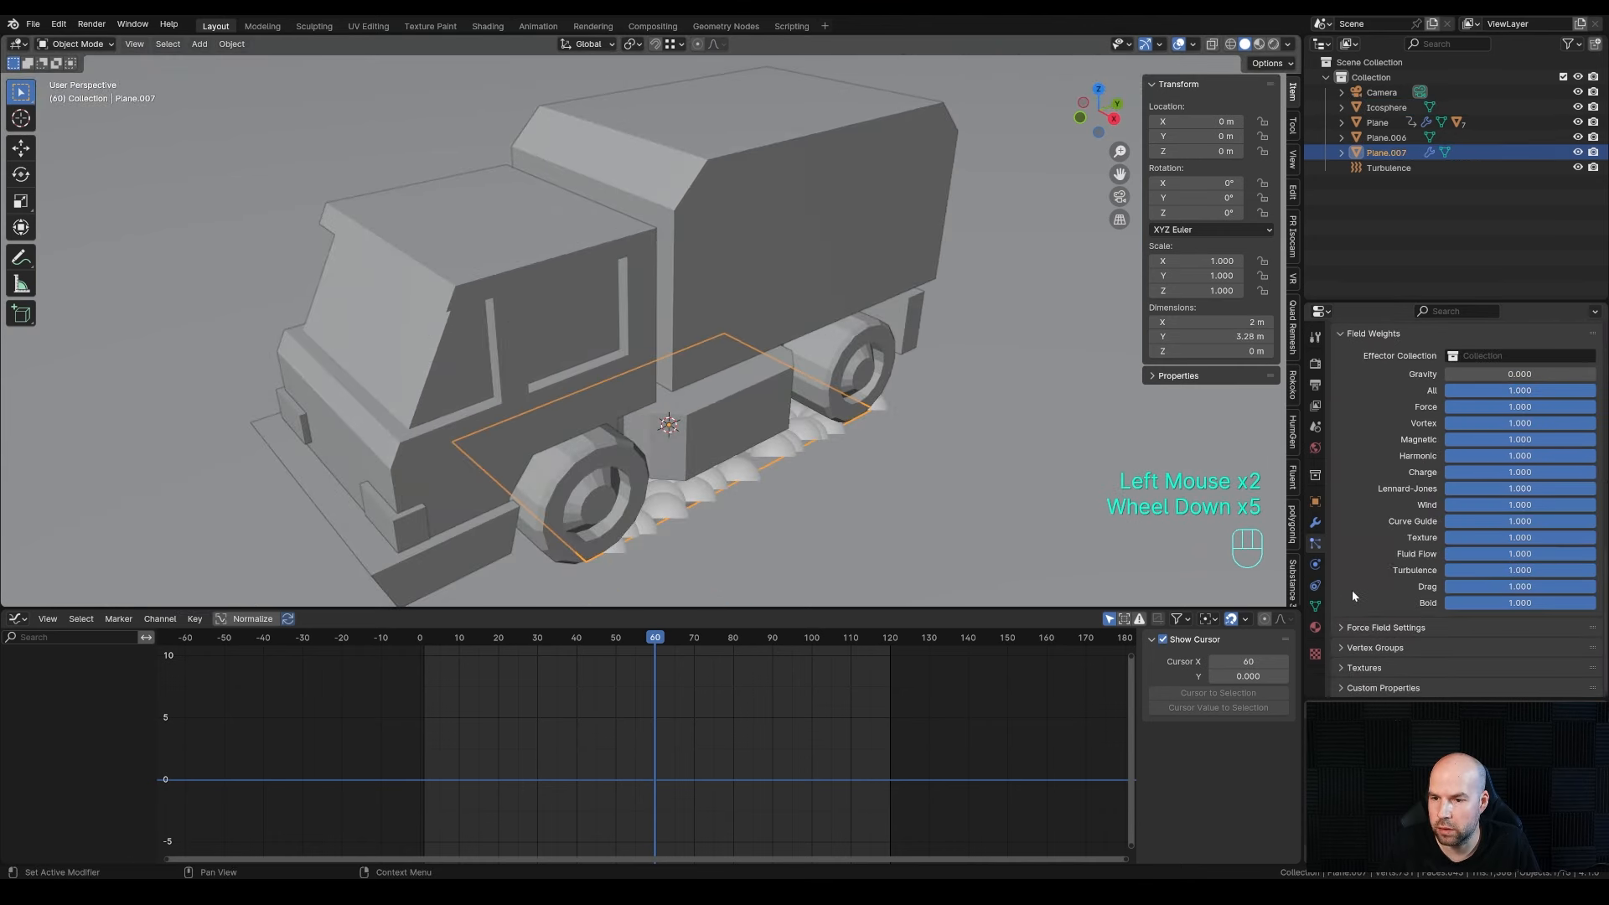
pyautogui.scroll(2, 1362, 591)
pyautogui.click(1344, 484)
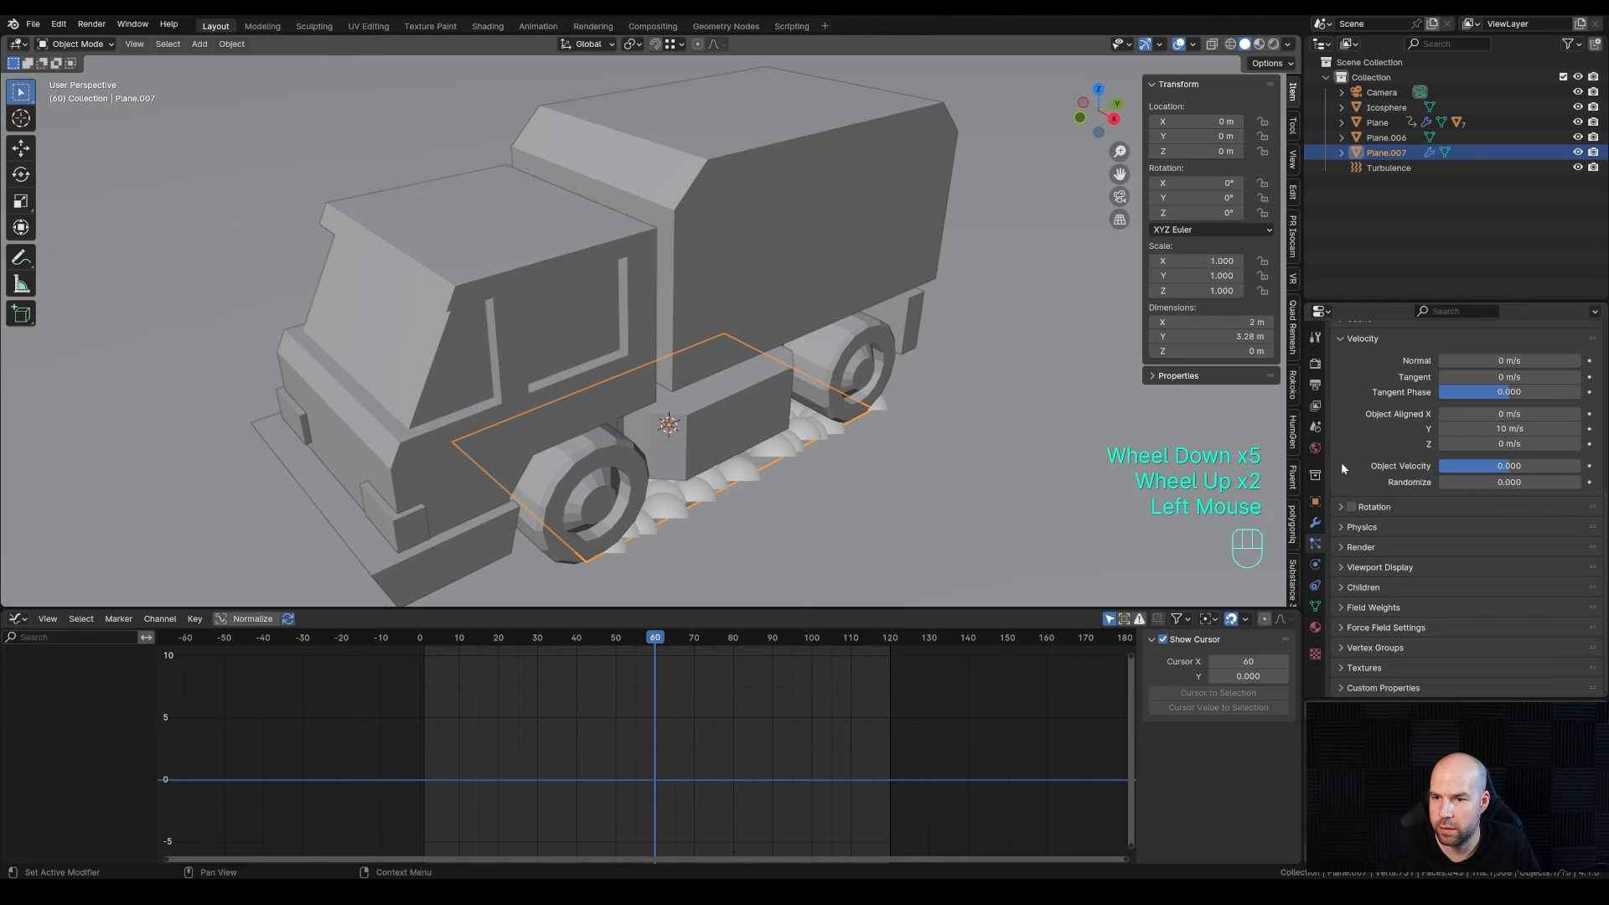
pyautogui.click(1348, 547)
pyautogui.scroll(-1, 1466, 513)
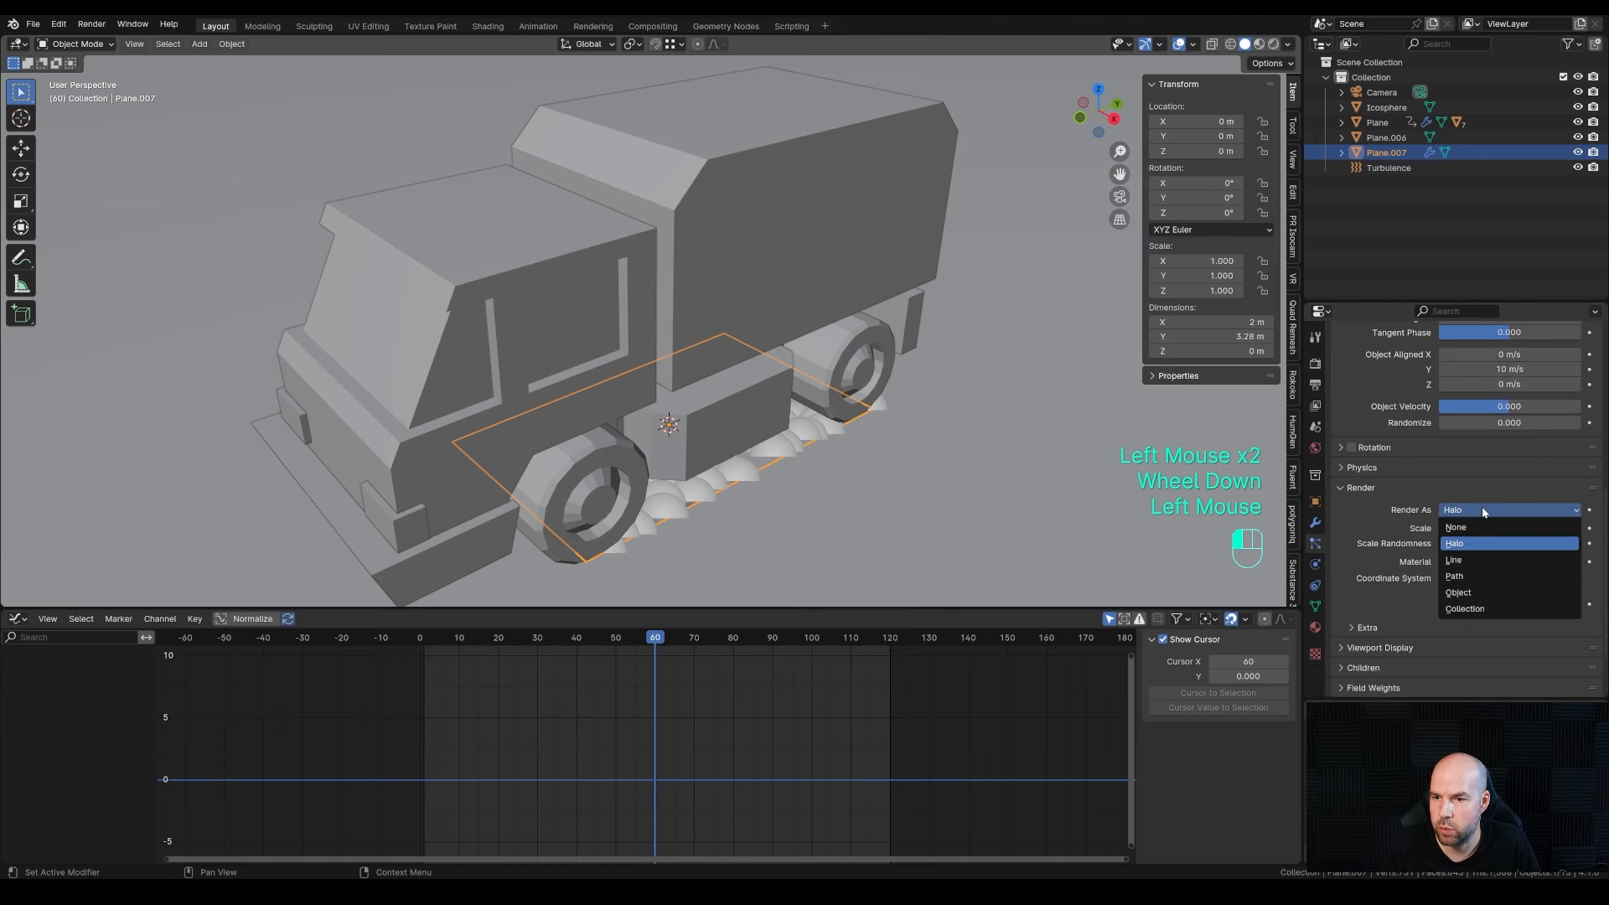
pyautogui.click(1462, 593)
pyautogui.click(1510, 625)
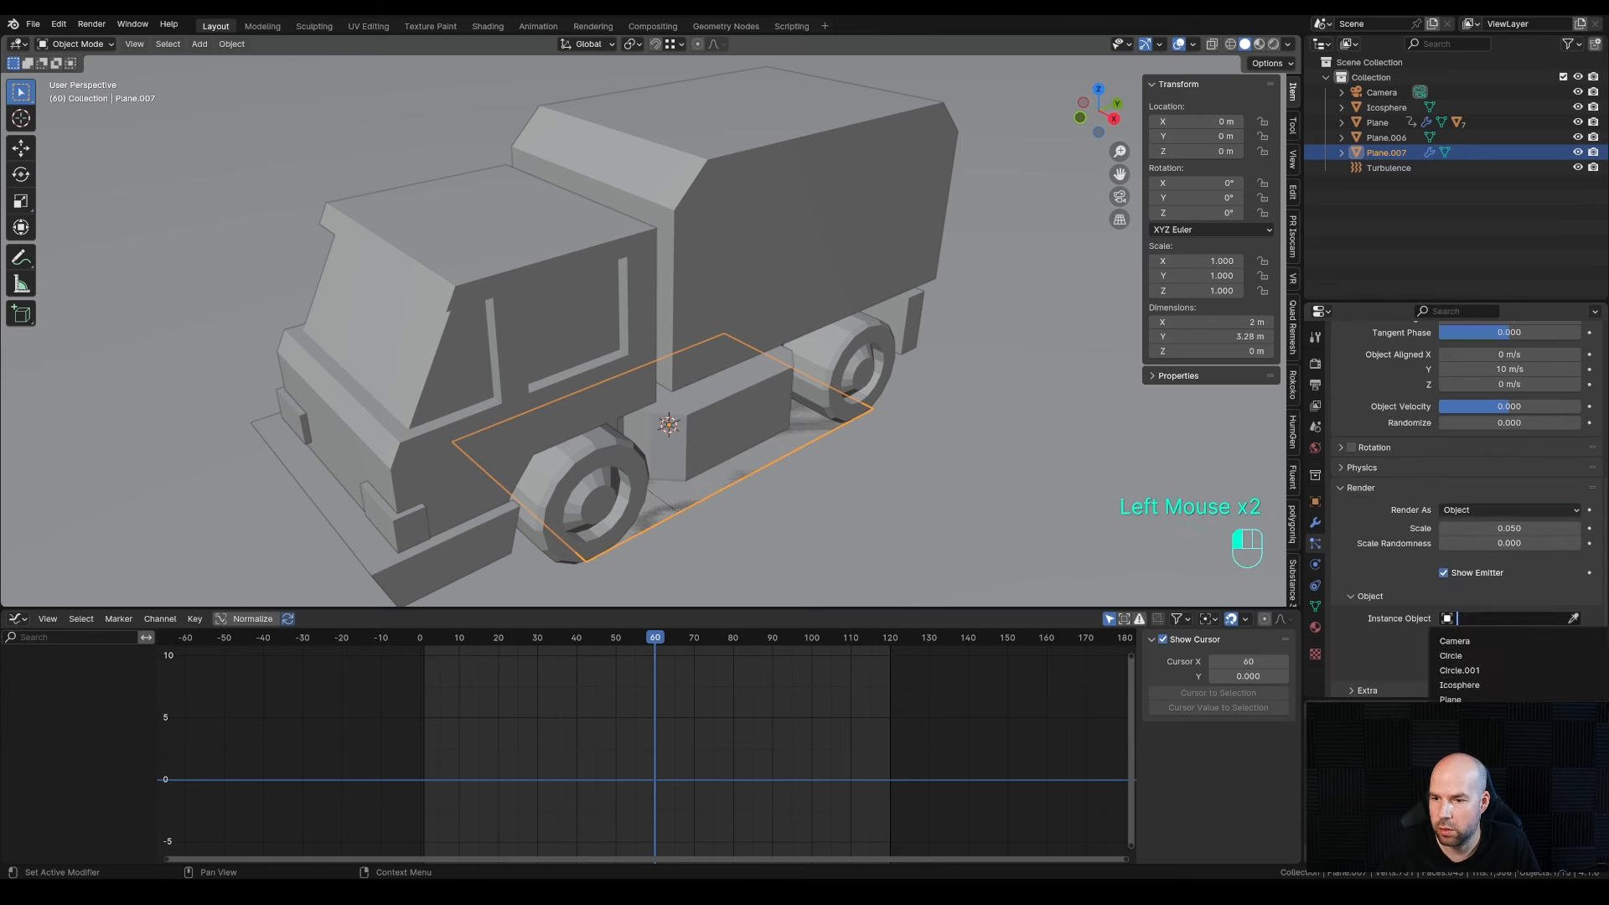
pyautogui.click(1458, 687)
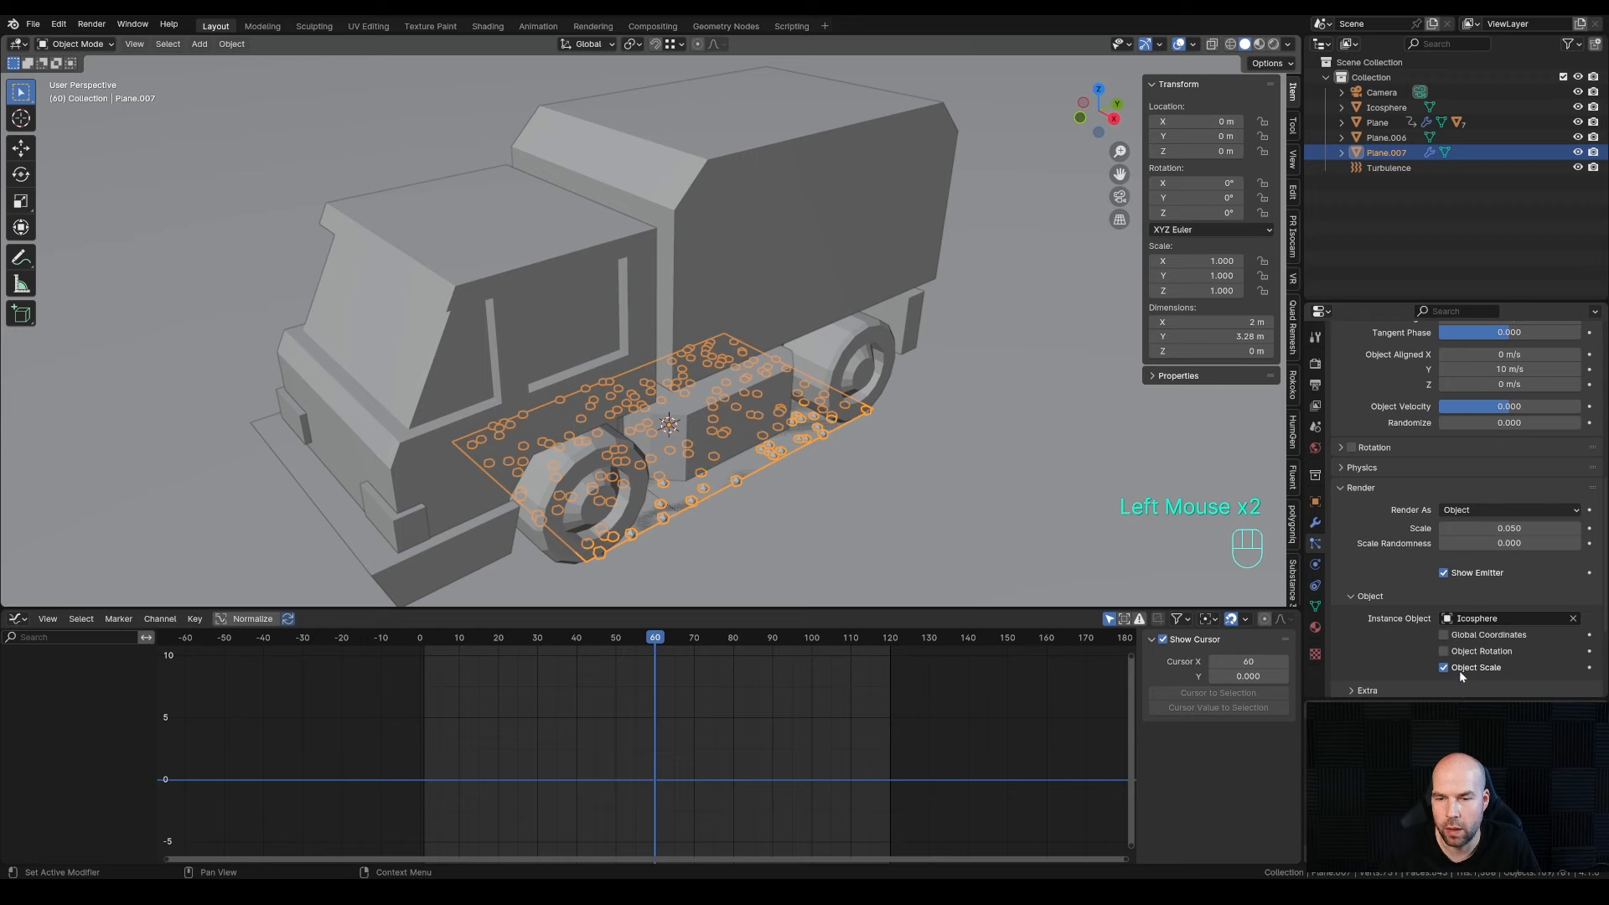
# - Scrub to frame 61 and set the particles' render scale to 0.27 with a scale randomness of 1
pyautogui.moveTo(420, 643); pyautogui.dragTo(659, 645)
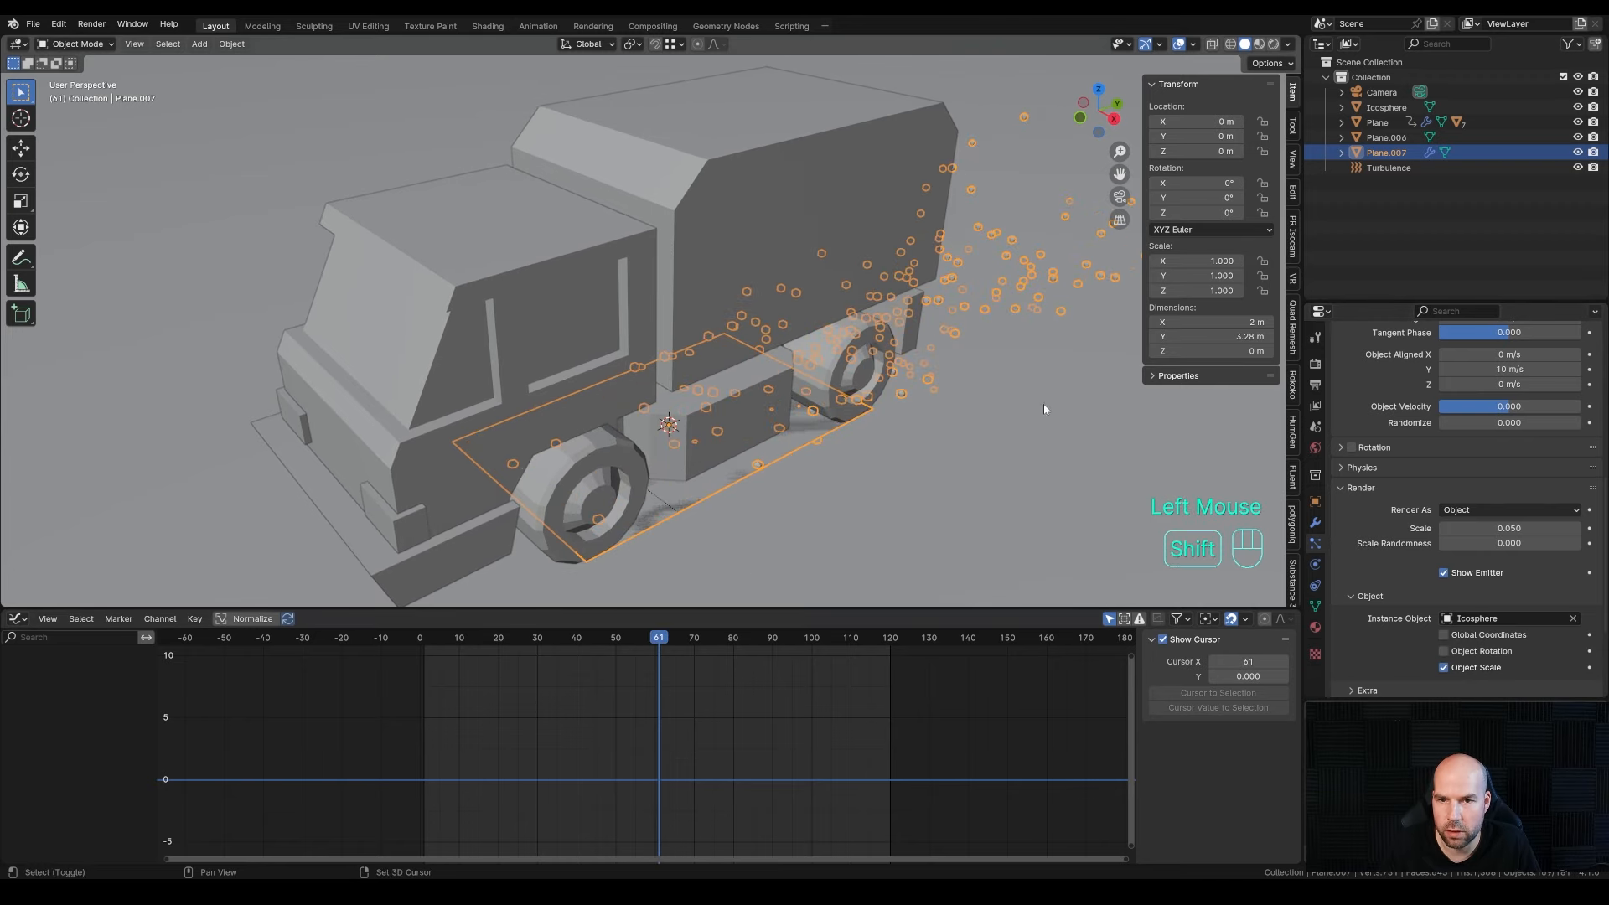
pyautogui.keyDown('shift'); pyautogui.moveTo(1043, 409); pyautogui.dragTo(938, 410, button='middle'); pyautogui.keyUp('shift')
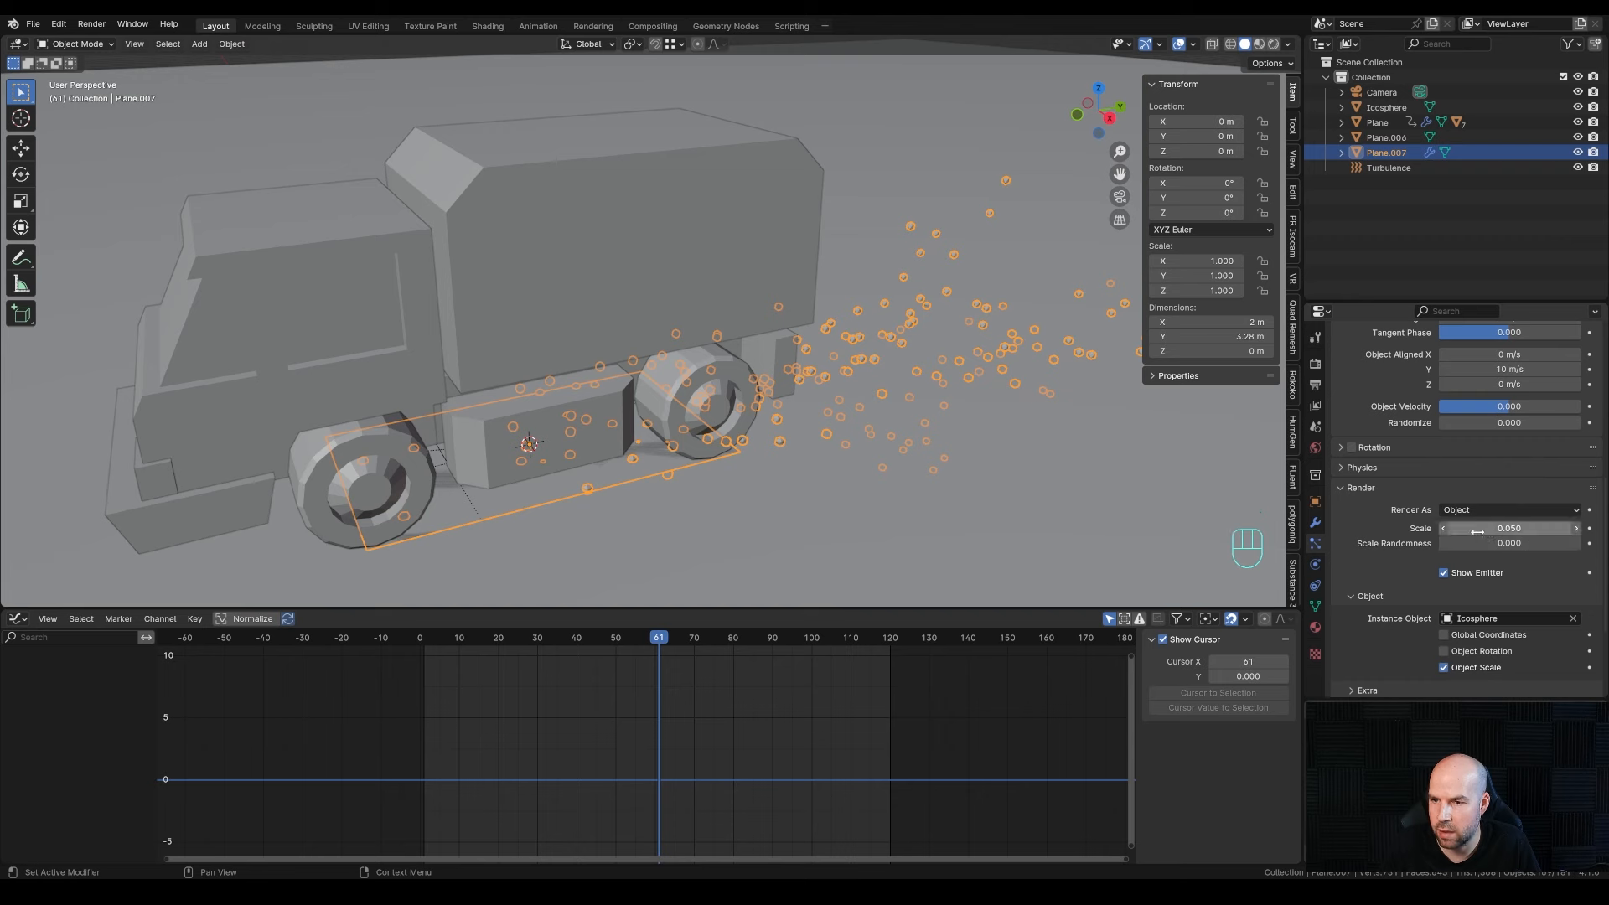
pyautogui.moveTo(1471, 530); pyautogui.dragTo(1575, 542)
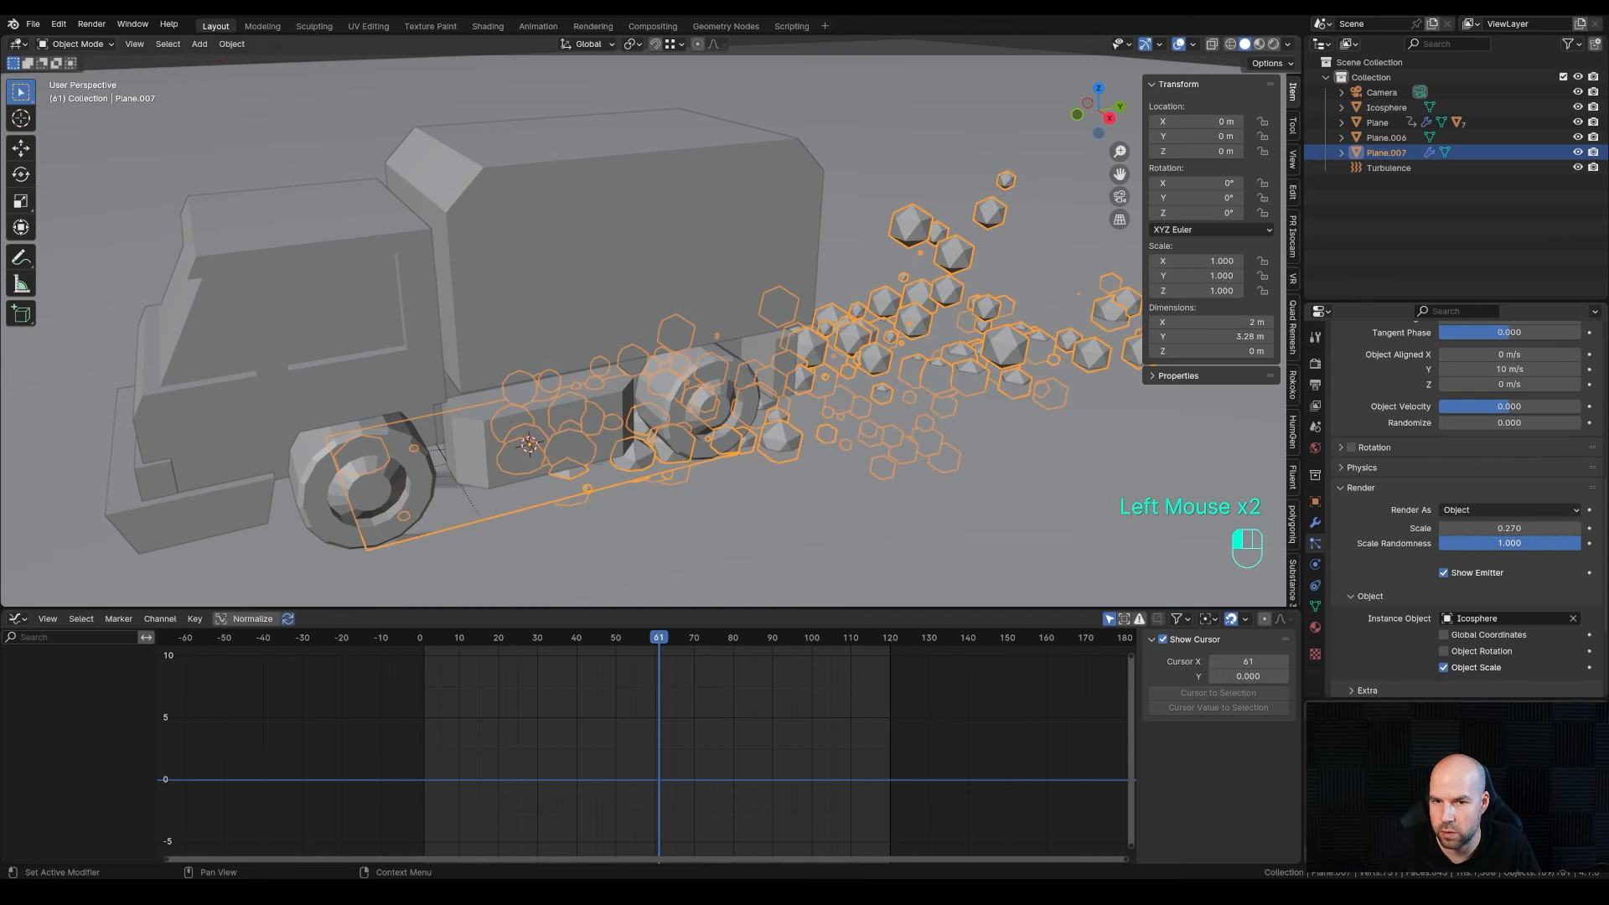
# - Enable particle rotation with Randomize at 1 and Randomize Phase at 2, and preview the animation
pyautogui.click(1351, 448)
pyautogui.click(1341, 447)
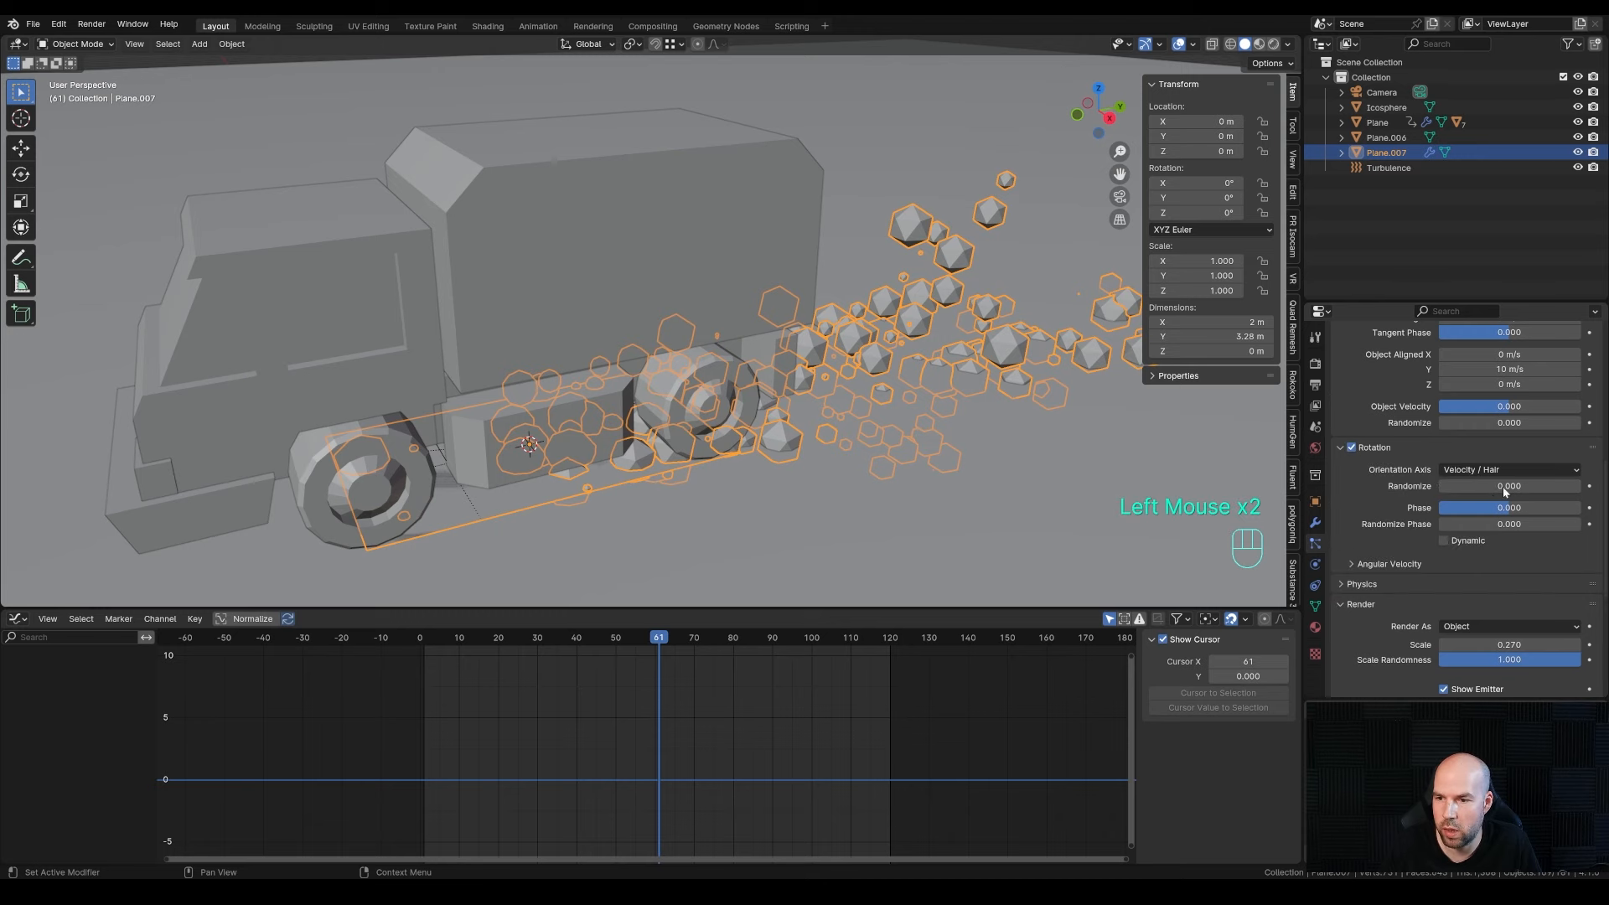
pyautogui.moveTo(1501, 486); pyautogui.dragTo(1558, 524)
pyautogui.click(1508, 524)
pyautogui.press('space')
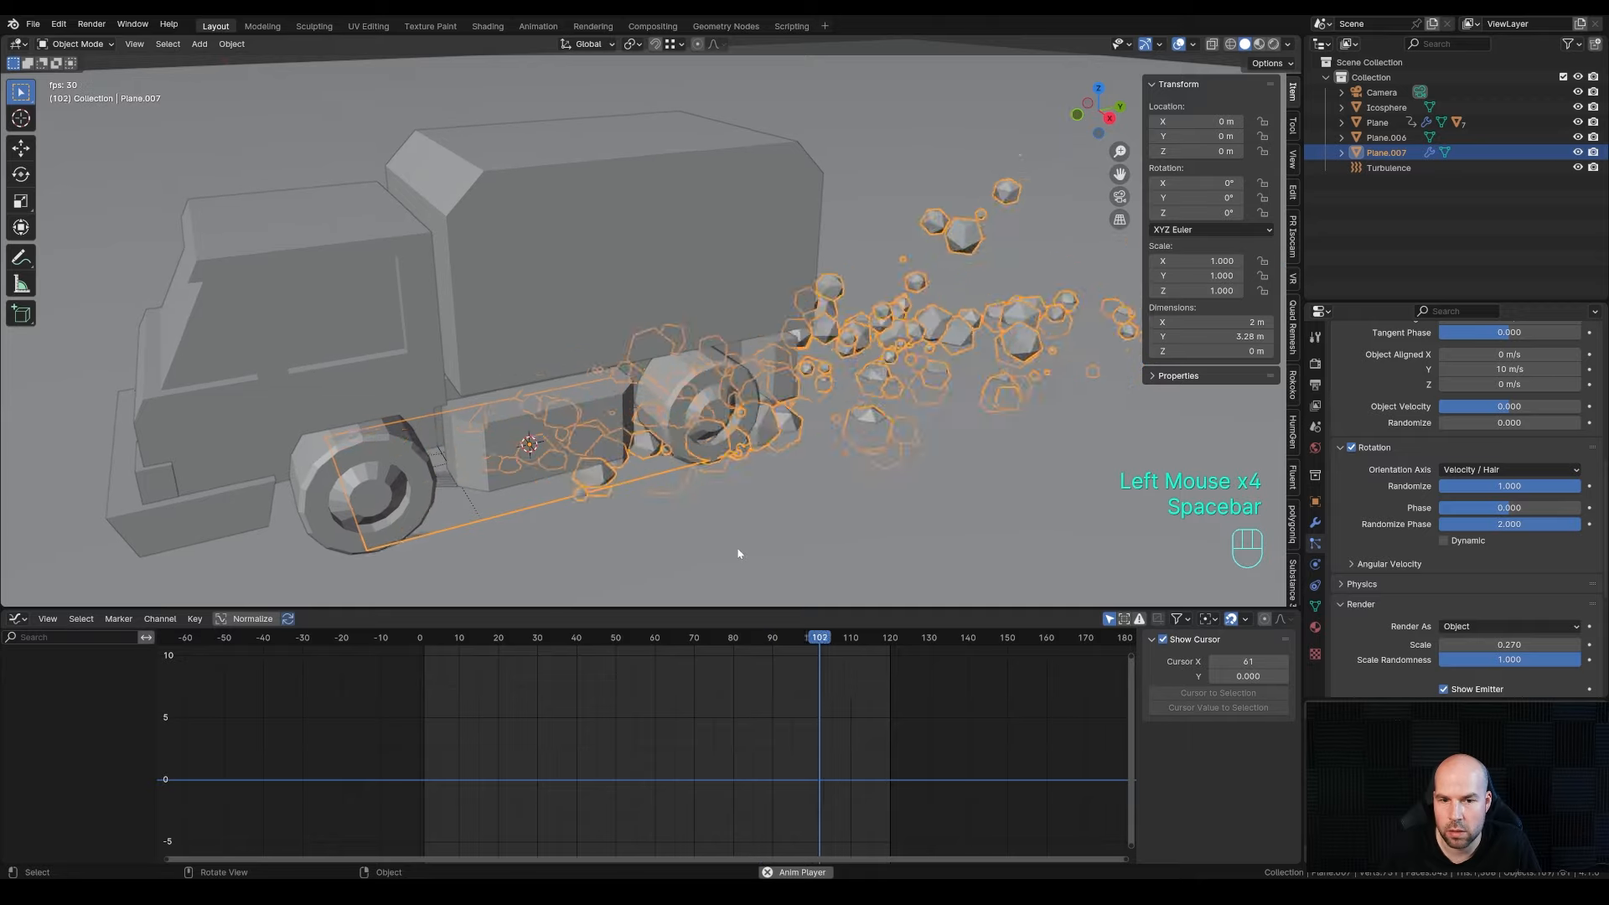
pyautogui.press('space')
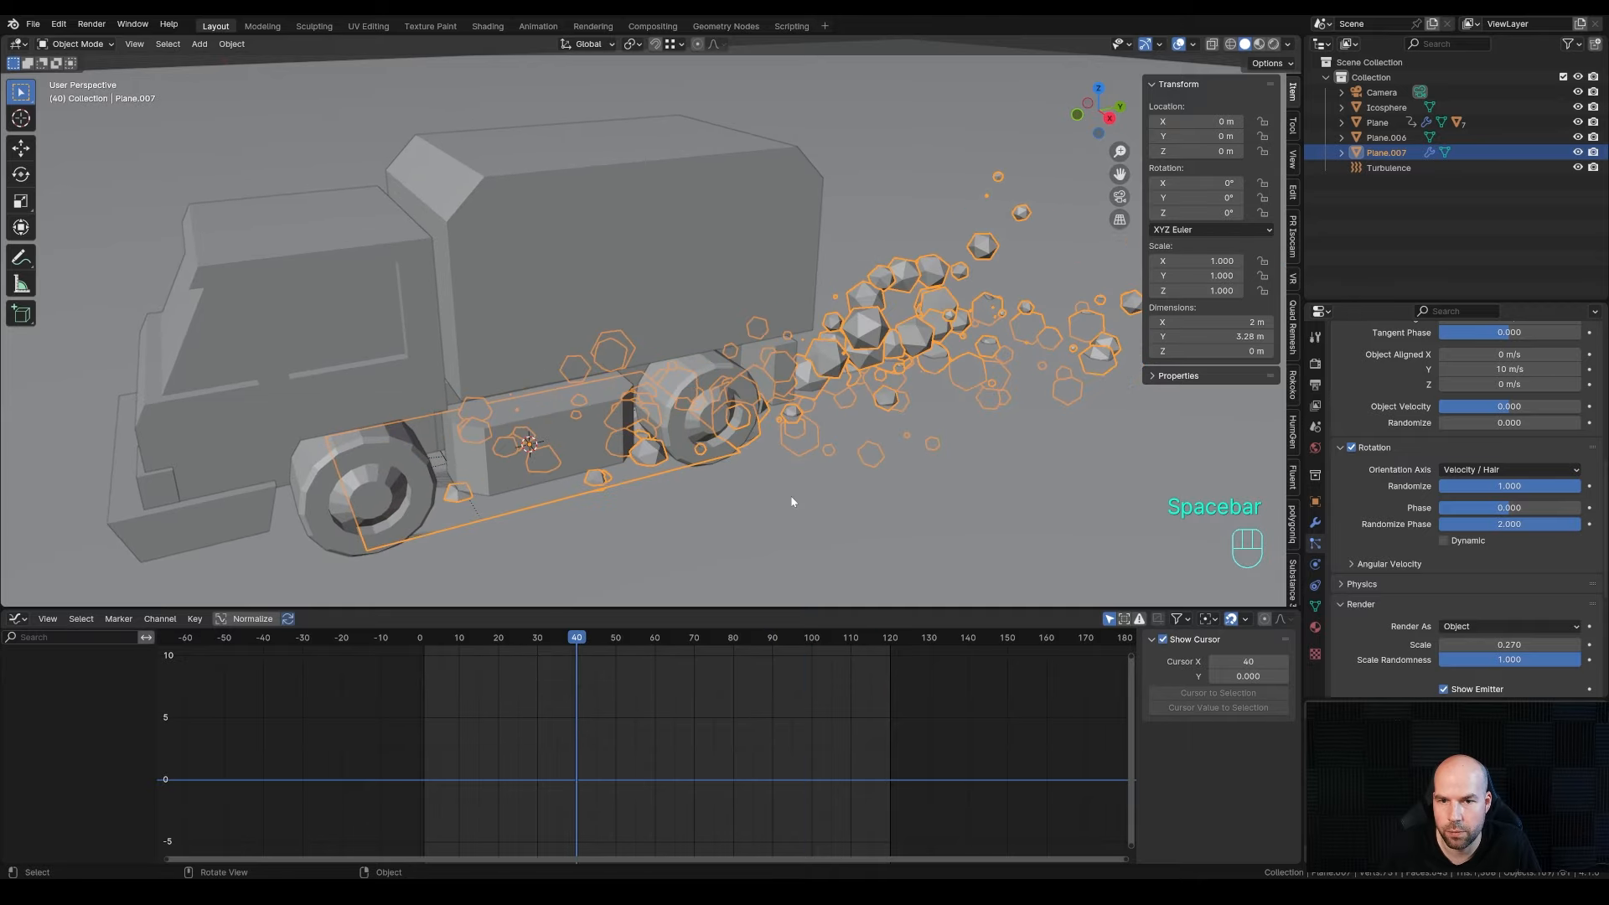
# - Preview the animation through the camera, raise the particles' render scale to about 0.498, and scrub to frame 73
pyautogui.moveTo(790, 495); pyautogui.dragTo(838, 469, button='middle')
pyautogui.press('KP_0')
pyautogui.scroll(-2, 908, 438)
pyautogui.click(732, 328)
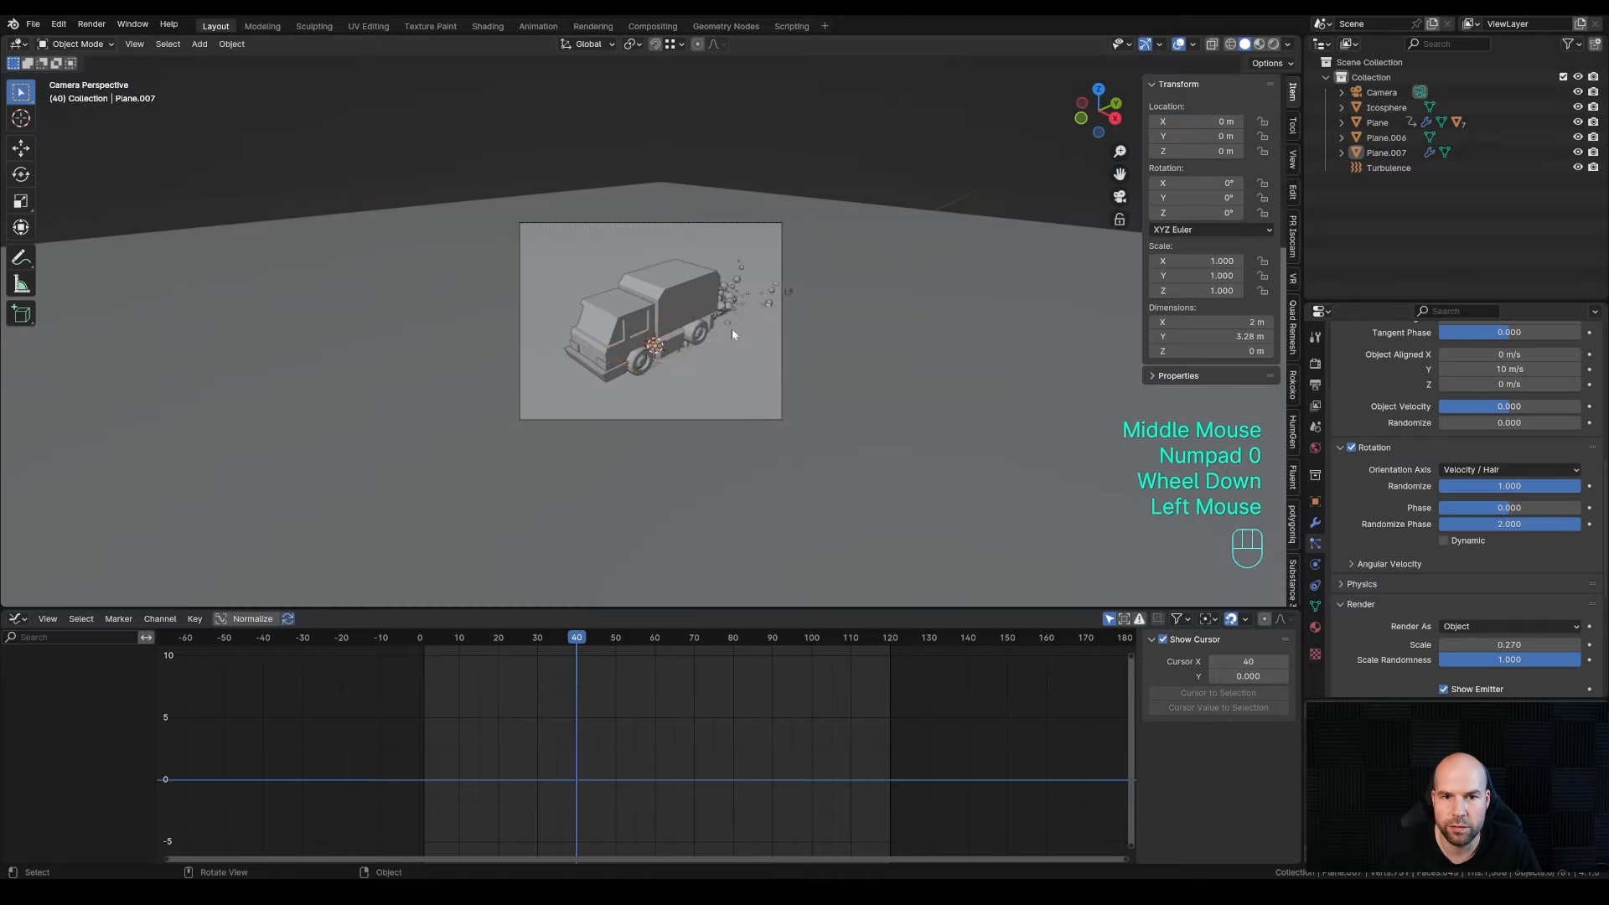
pyautogui.scroll(2, 873, 357)
pyautogui.press('space')
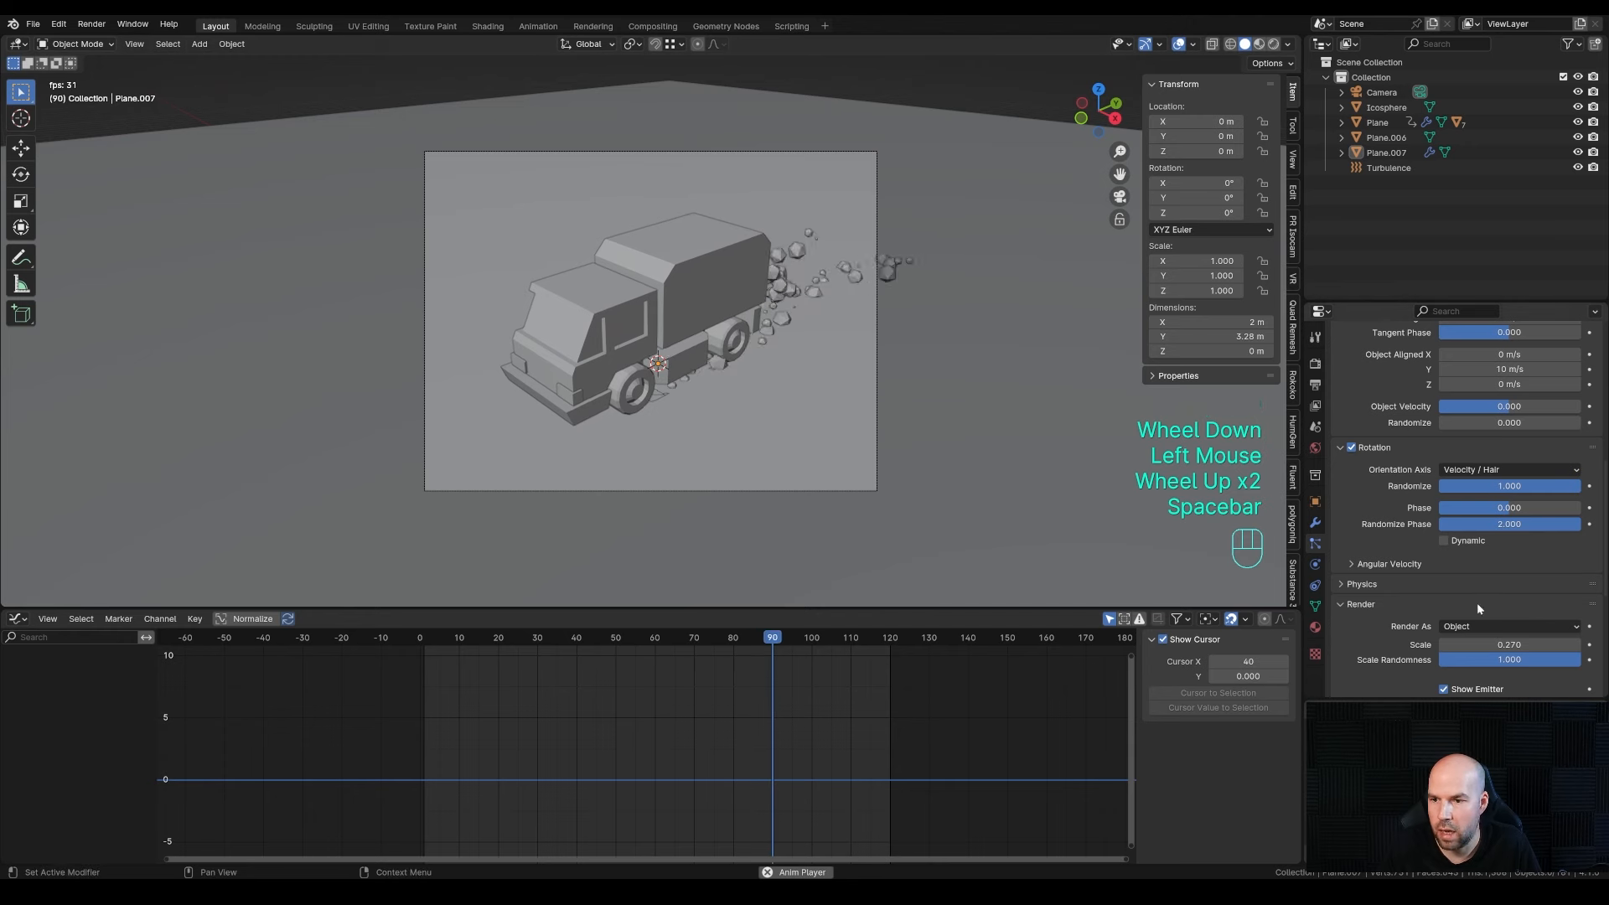
pyautogui.keyDown('shift'); pyautogui.moveTo(1500, 644); pyautogui.dragTo(1573, 644); pyautogui.keyUp('shift')
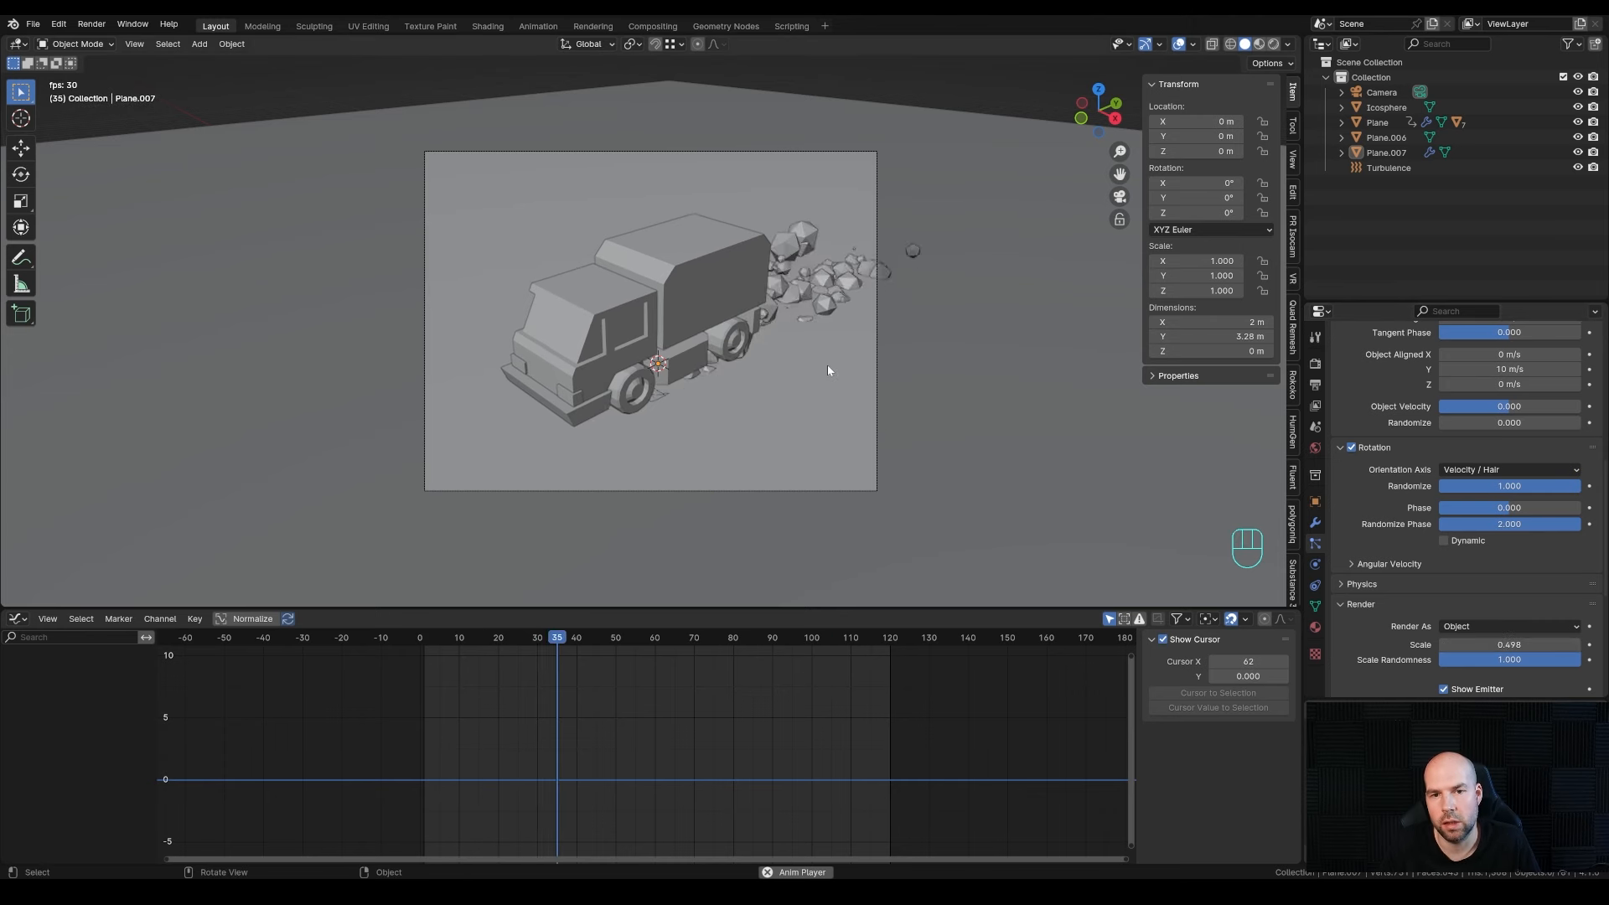
pyautogui.press('space')
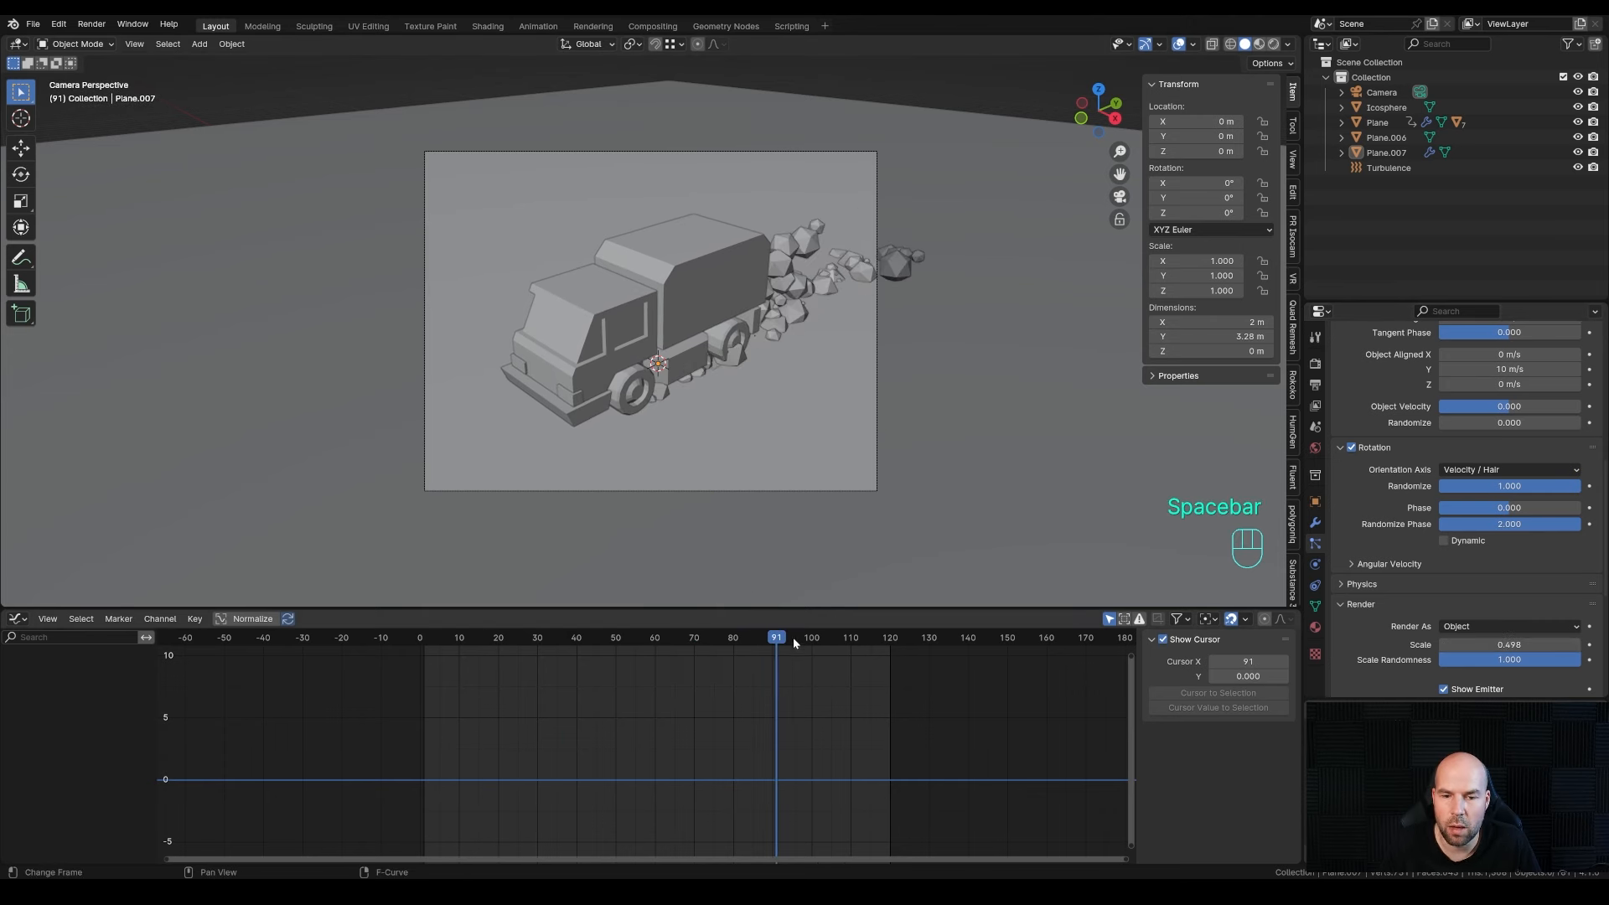
pyautogui.moveTo(793, 637); pyautogui.dragTo(707, 654)
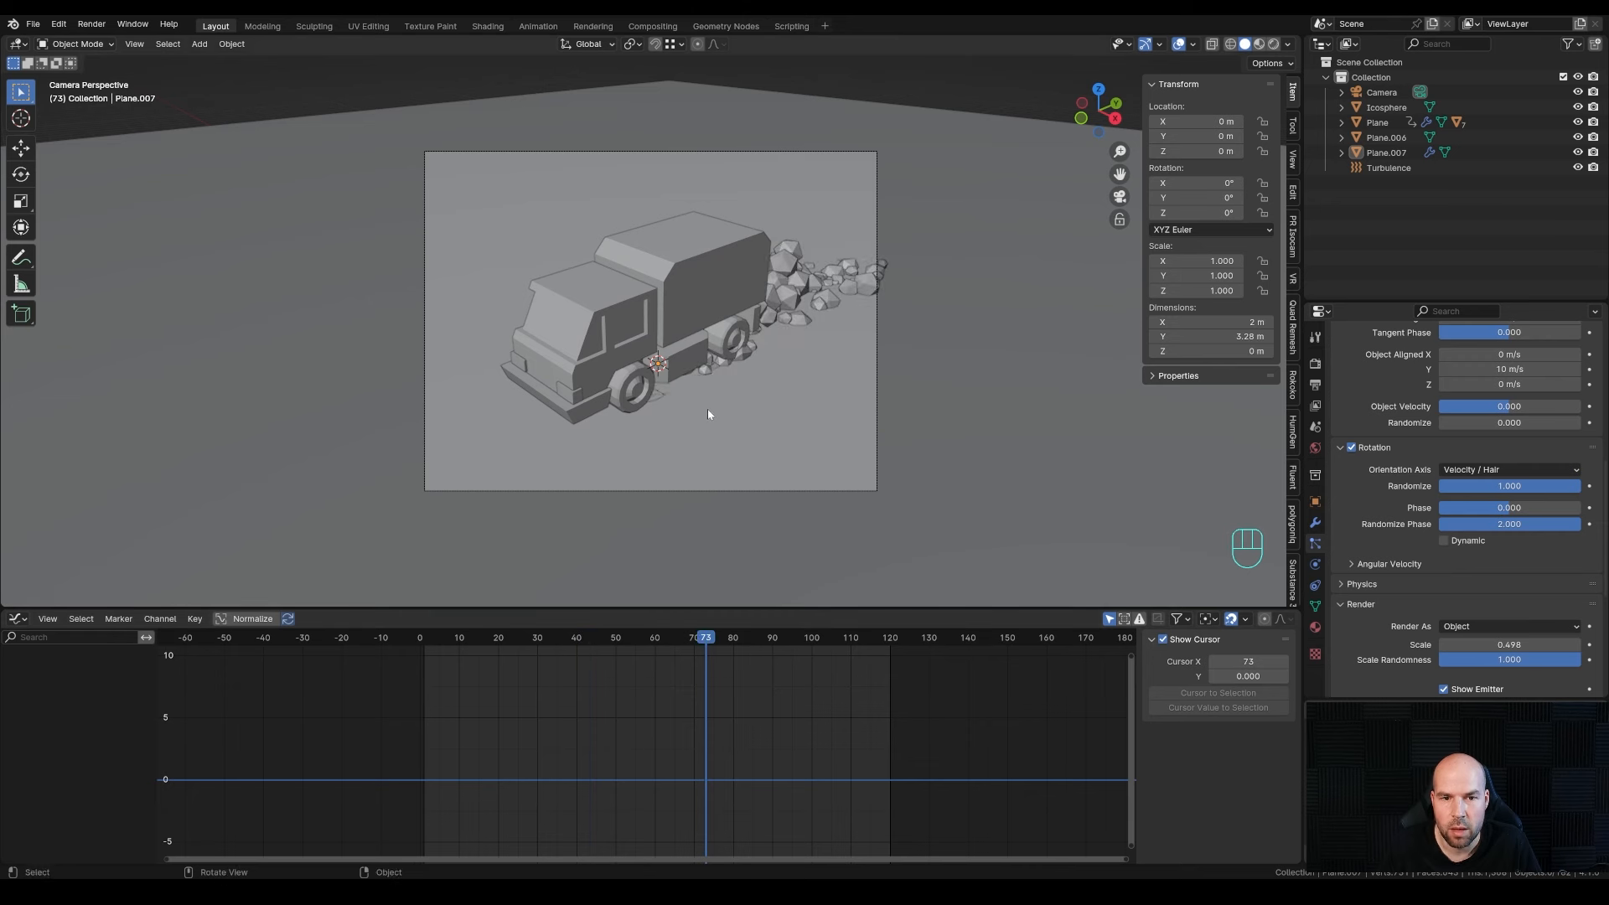
# - Select the emitter plane under the truck and rename its particle settings to Dust
pyautogui.click(679, 390)
pyautogui.click(675, 392)
pyautogui.click(669, 393)
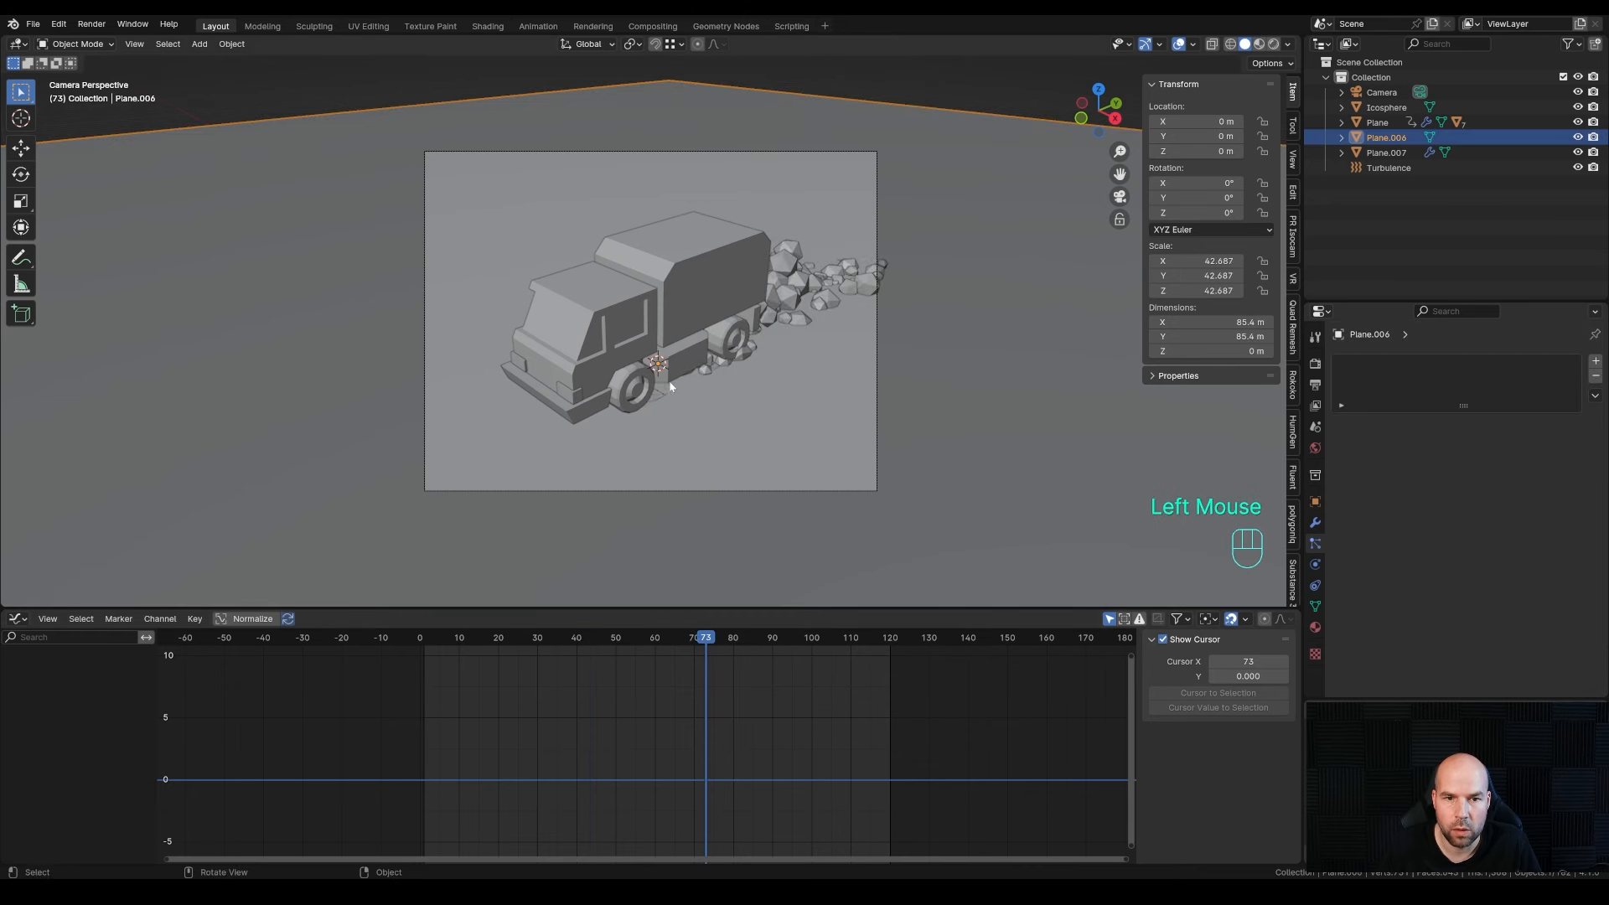
pyautogui.click(665, 395)
pyautogui.click(664, 392)
pyautogui.click(663, 392)
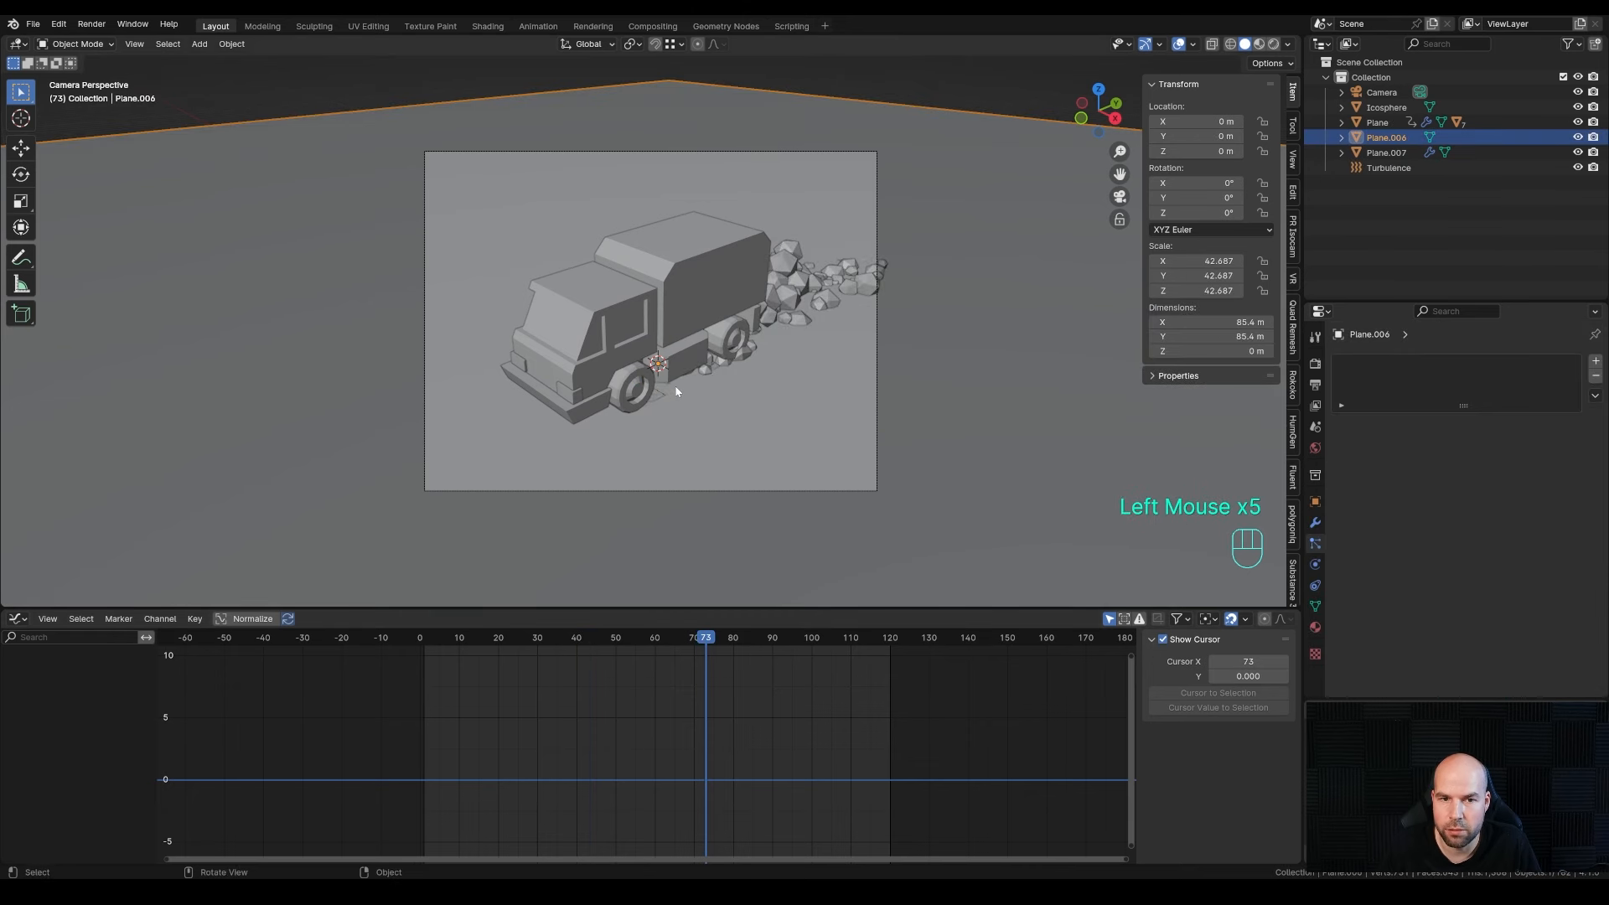
pyautogui.click(676, 391)
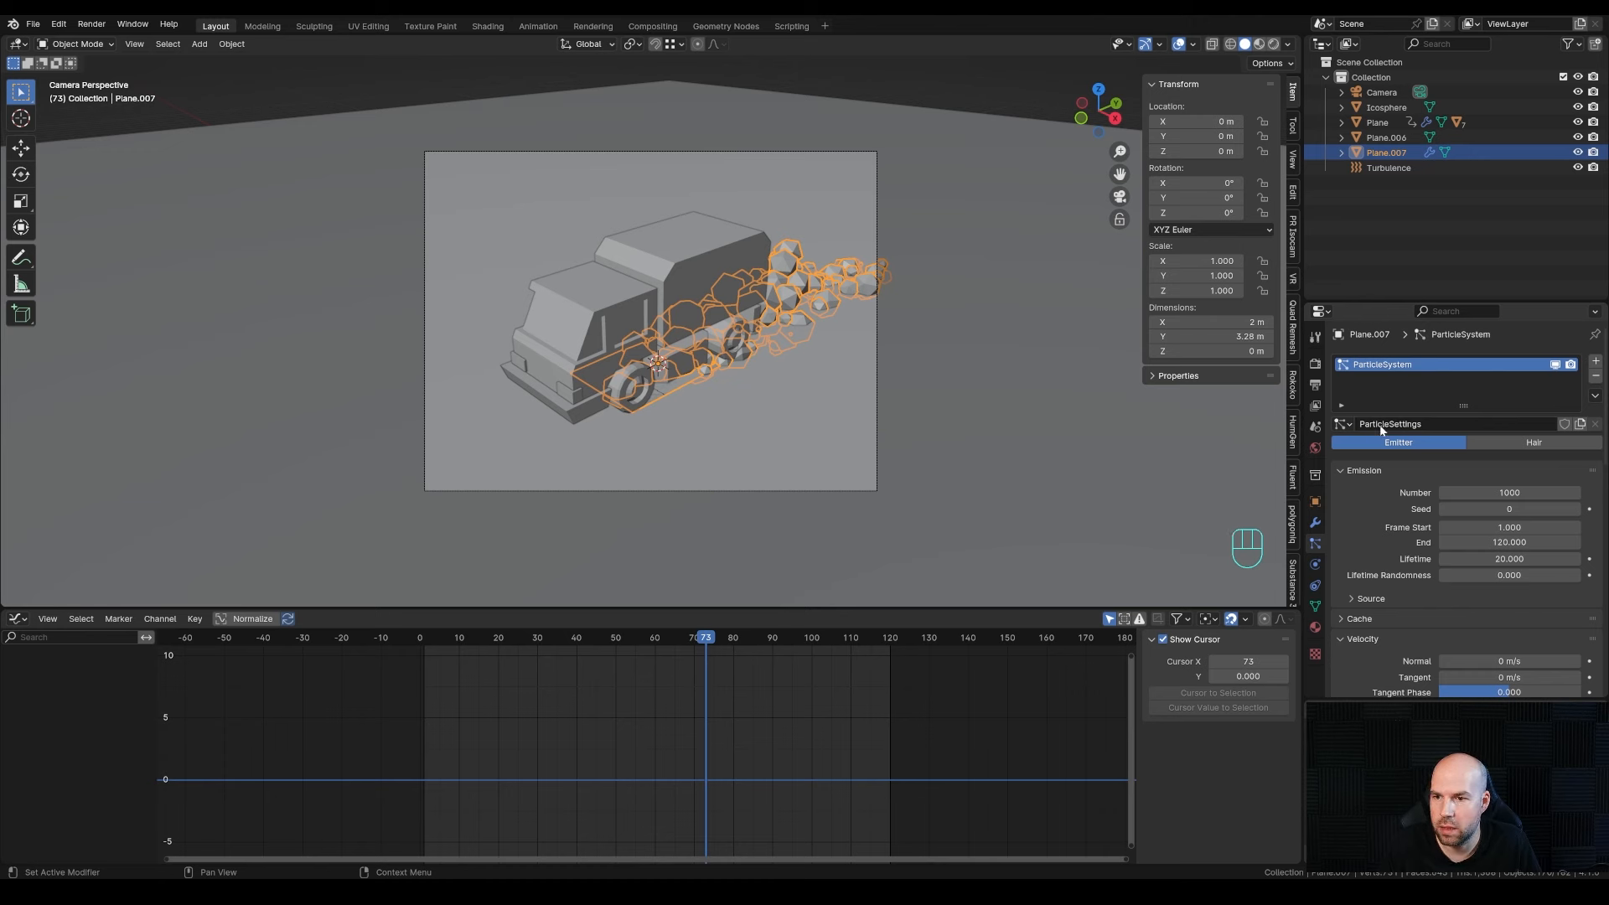
pyautogui.click(1418, 424)
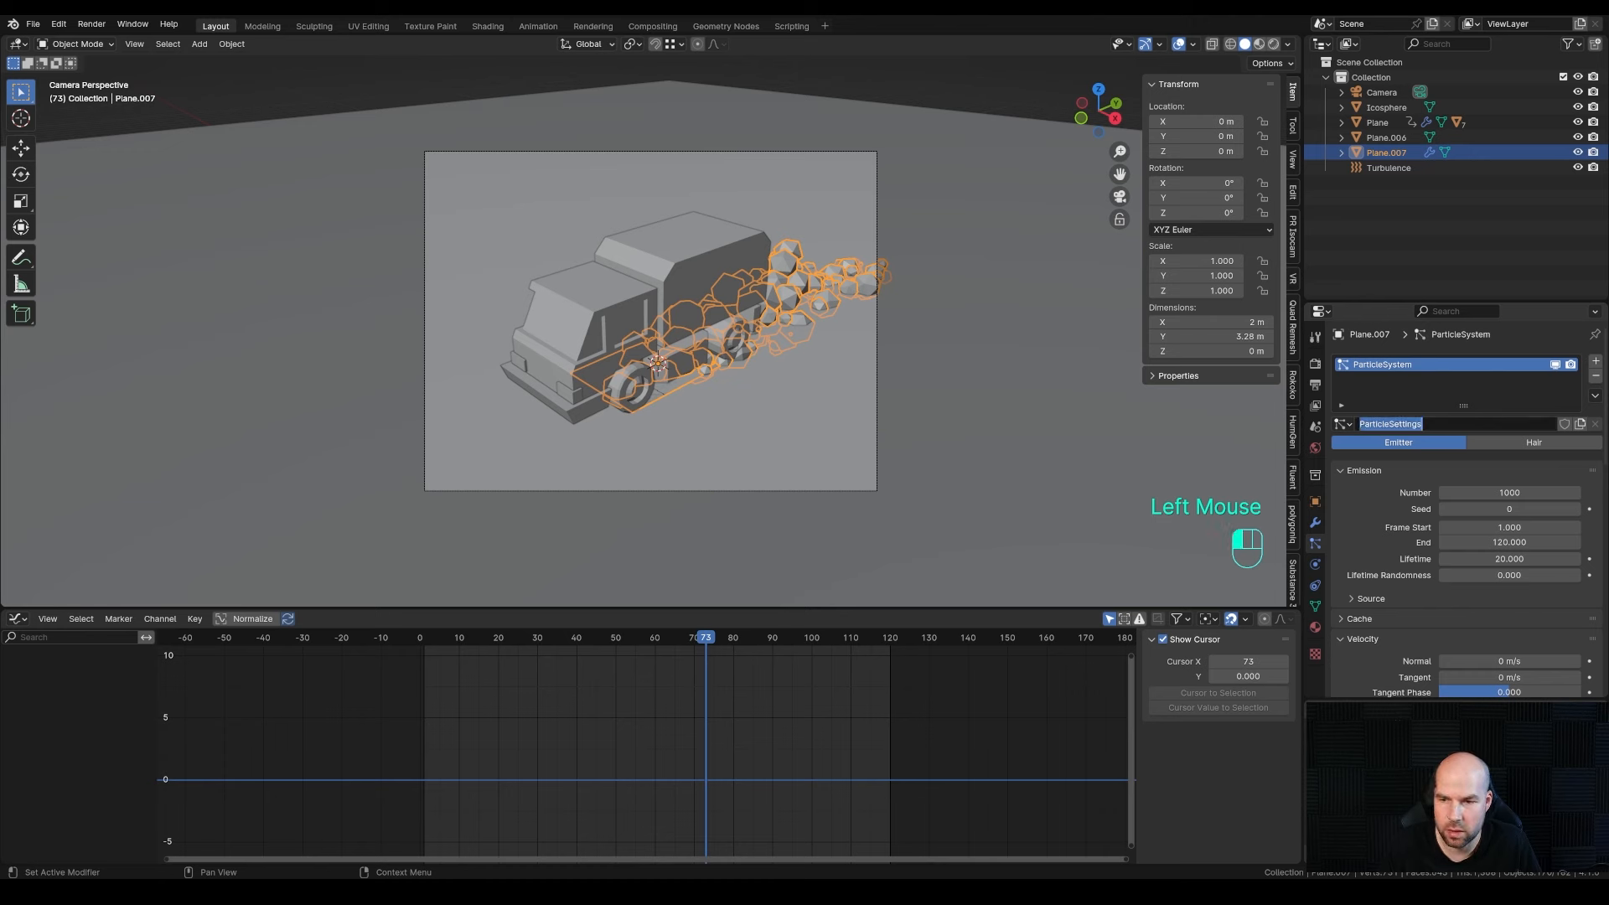
pyautogui.write('Dust')
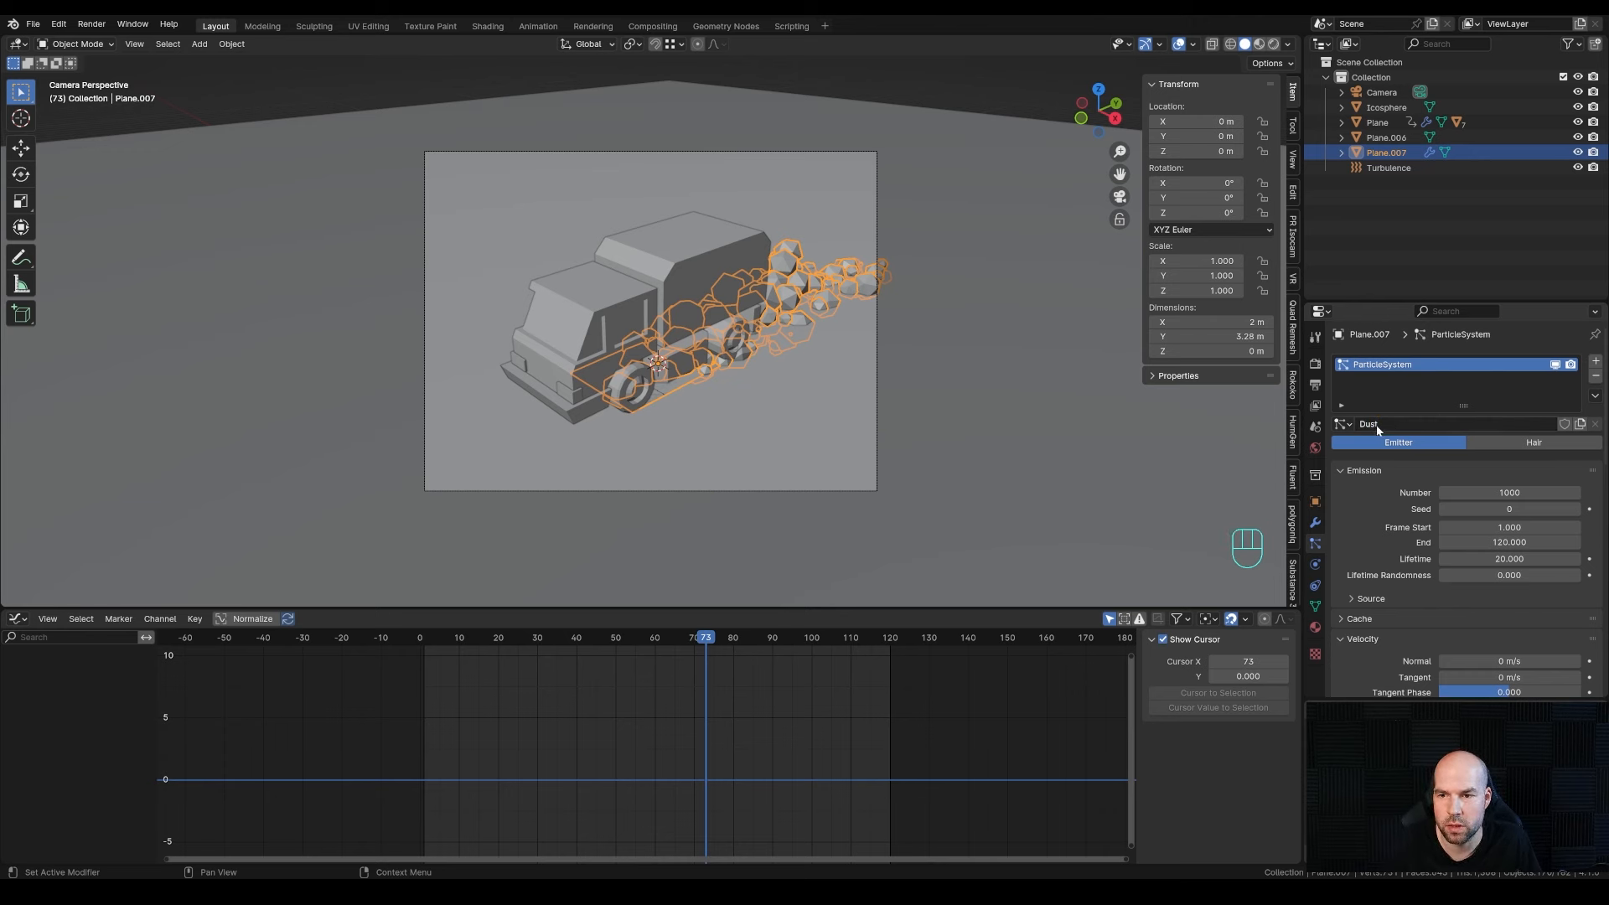
# - Add a second particle system to the emitter plane and give it an independent copy of the Dust settings
pyautogui.click(1596, 365)
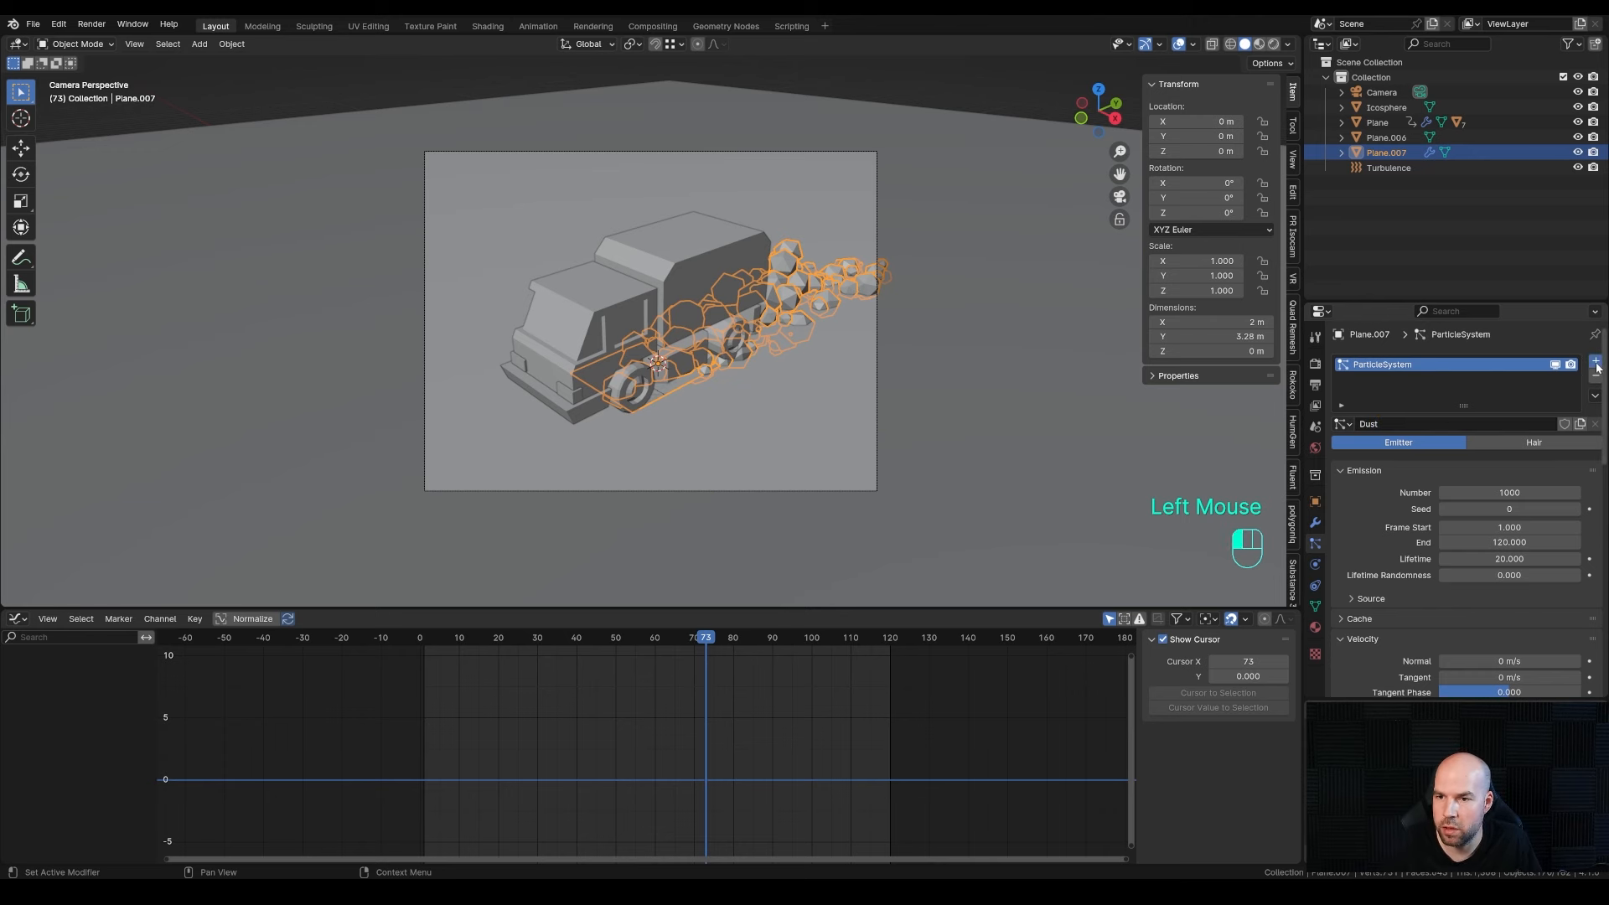
pyautogui.click(1341, 424)
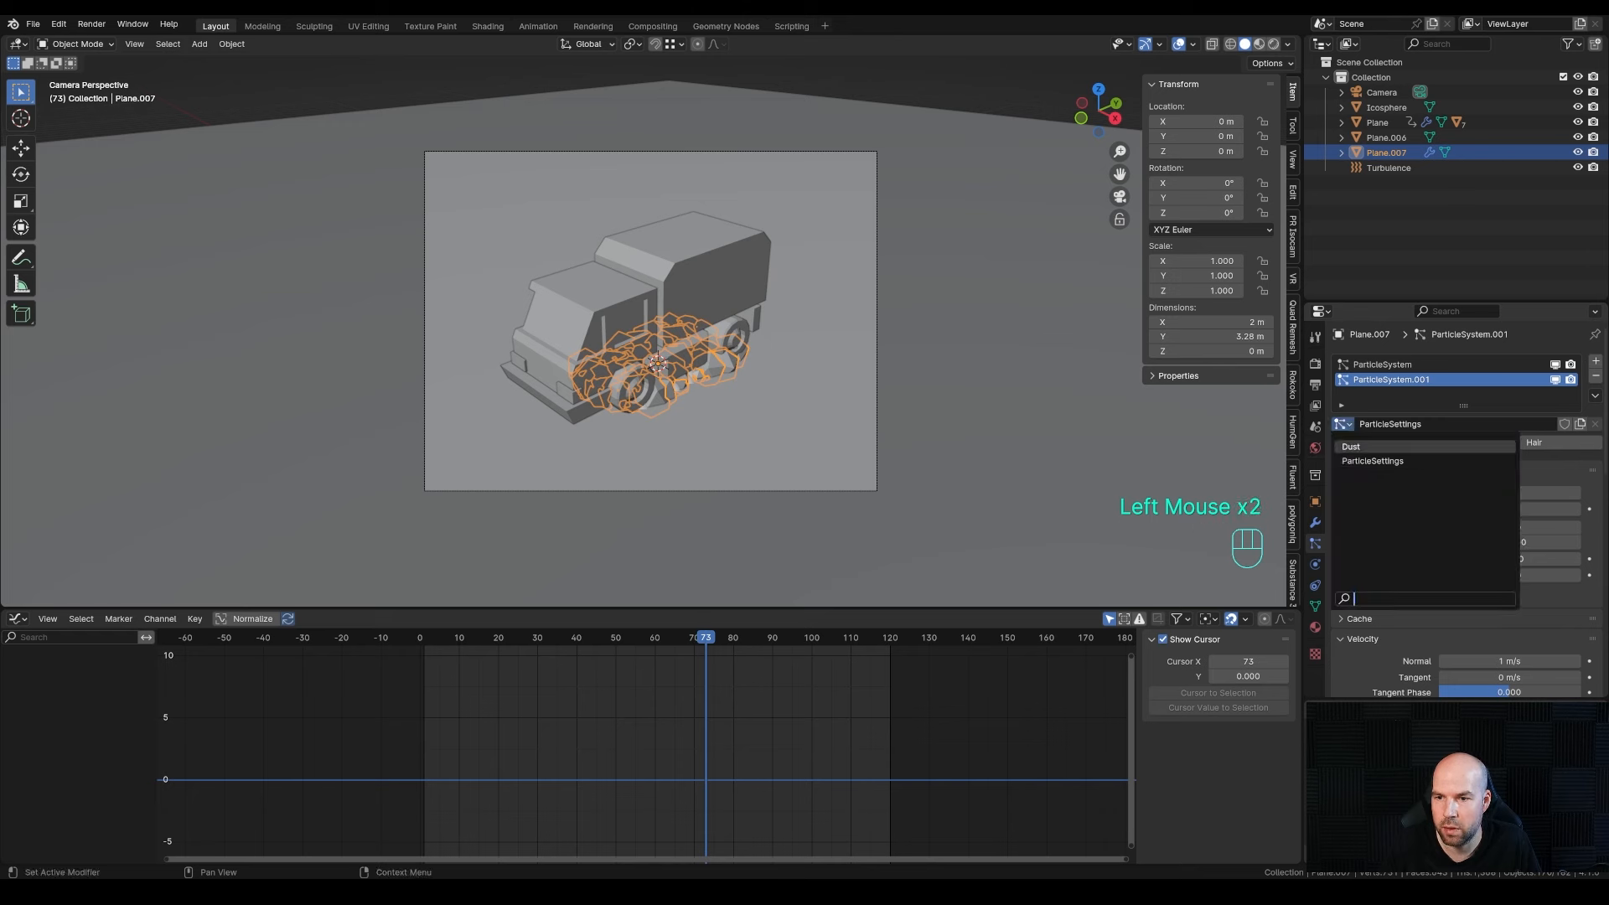
pyautogui.click(1374, 447)
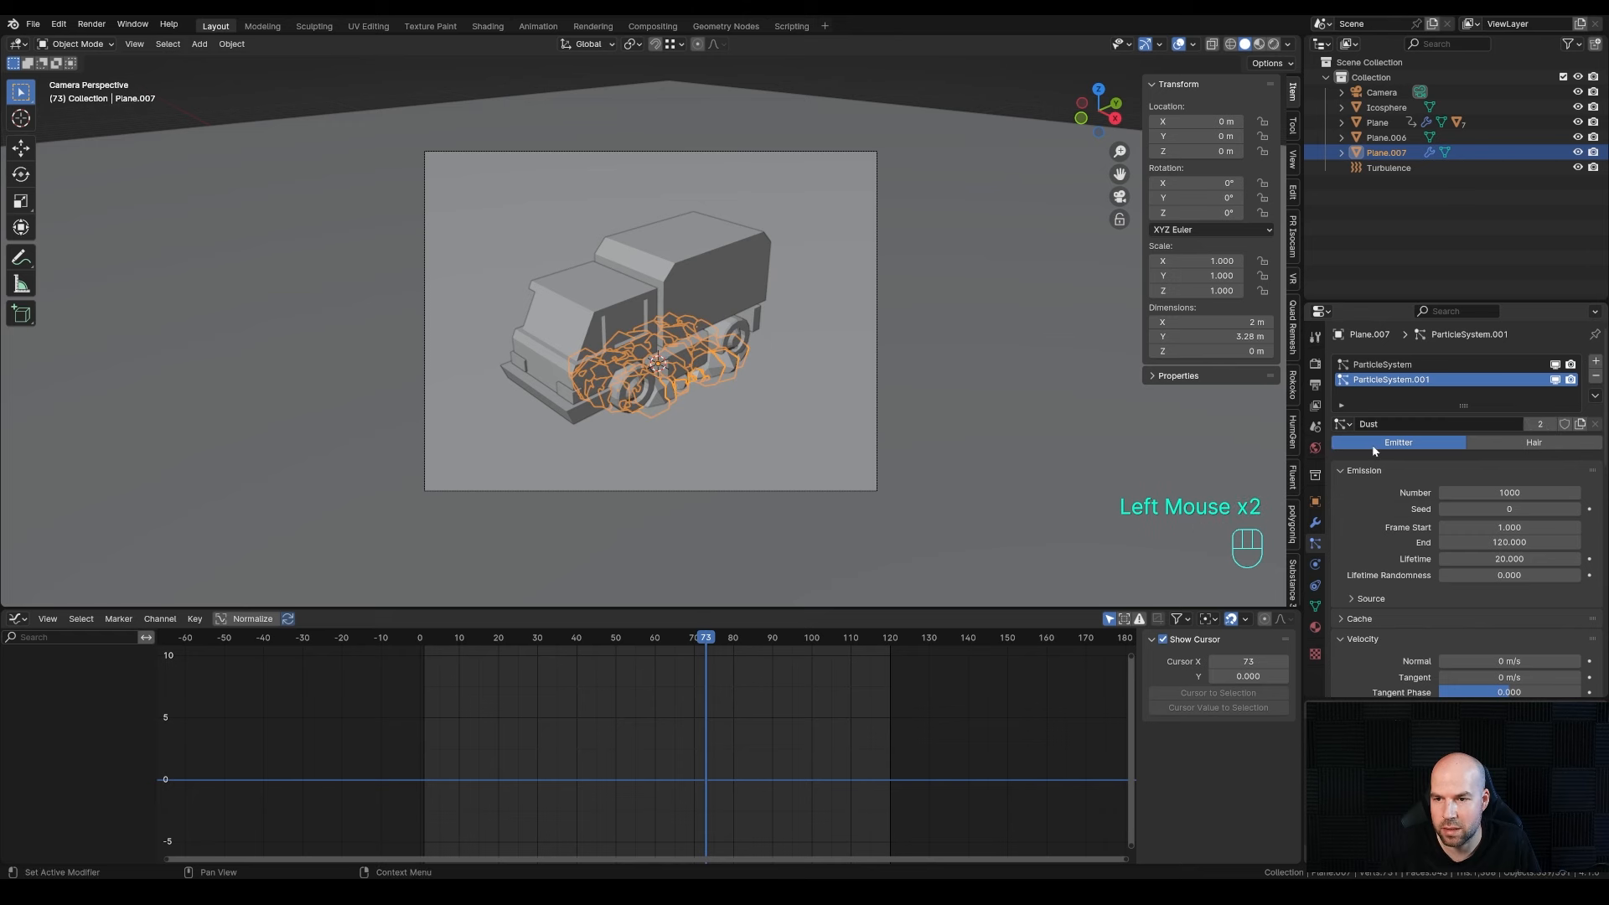
pyautogui.click(1580, 424)
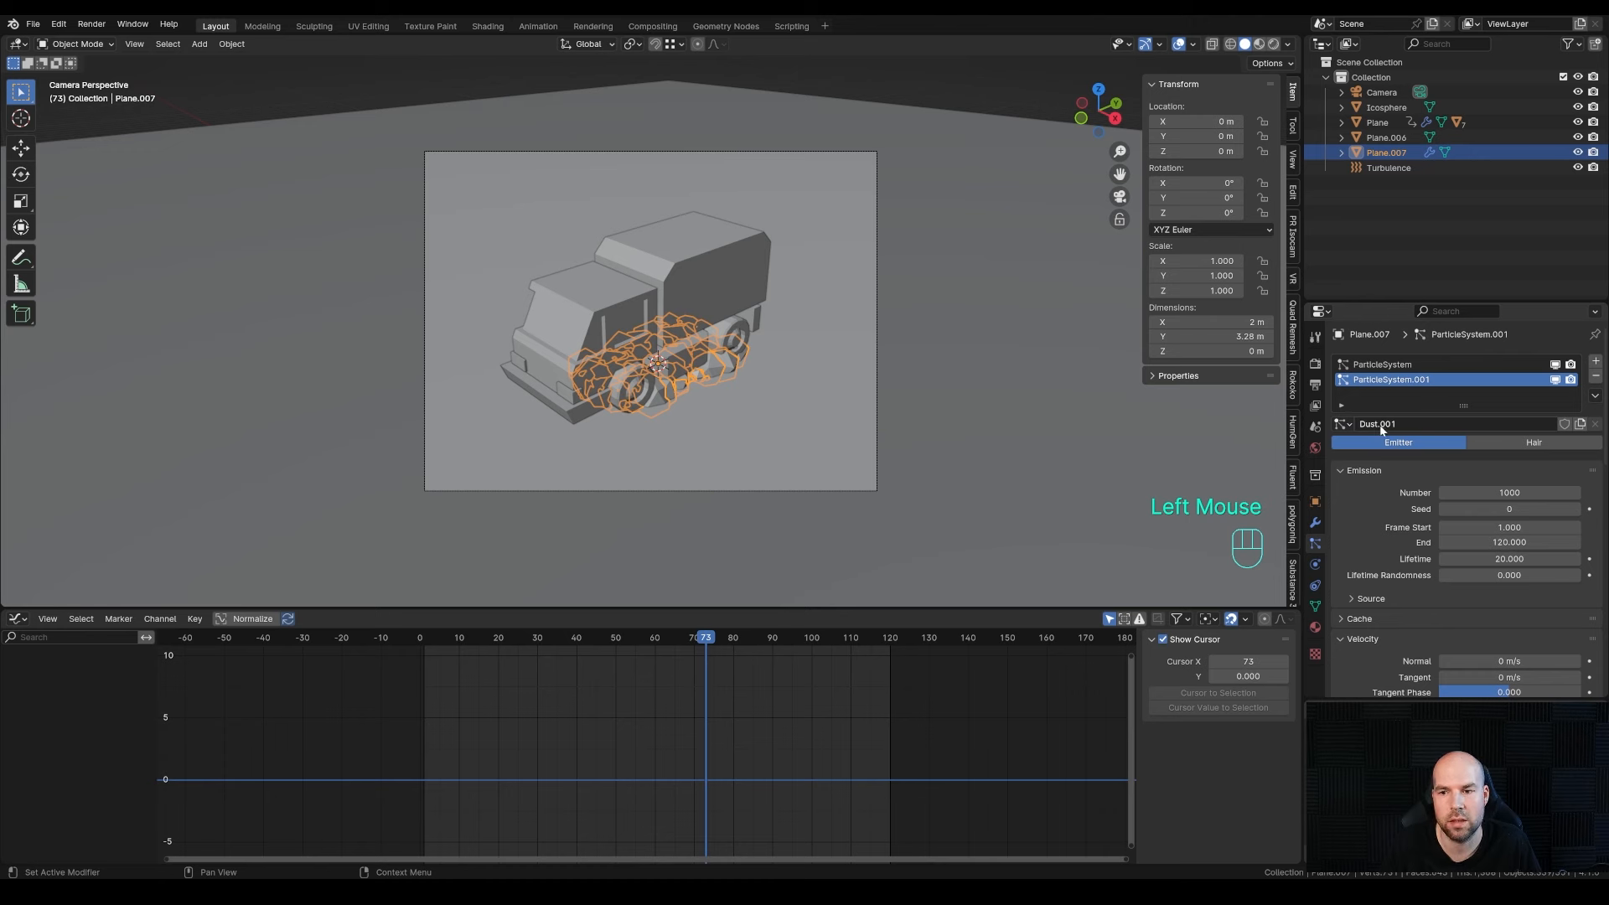
# - Set the second particle system's emission Frame Start to -120 and End to 1
pyautogui.scroll(-1, 1365, 527)
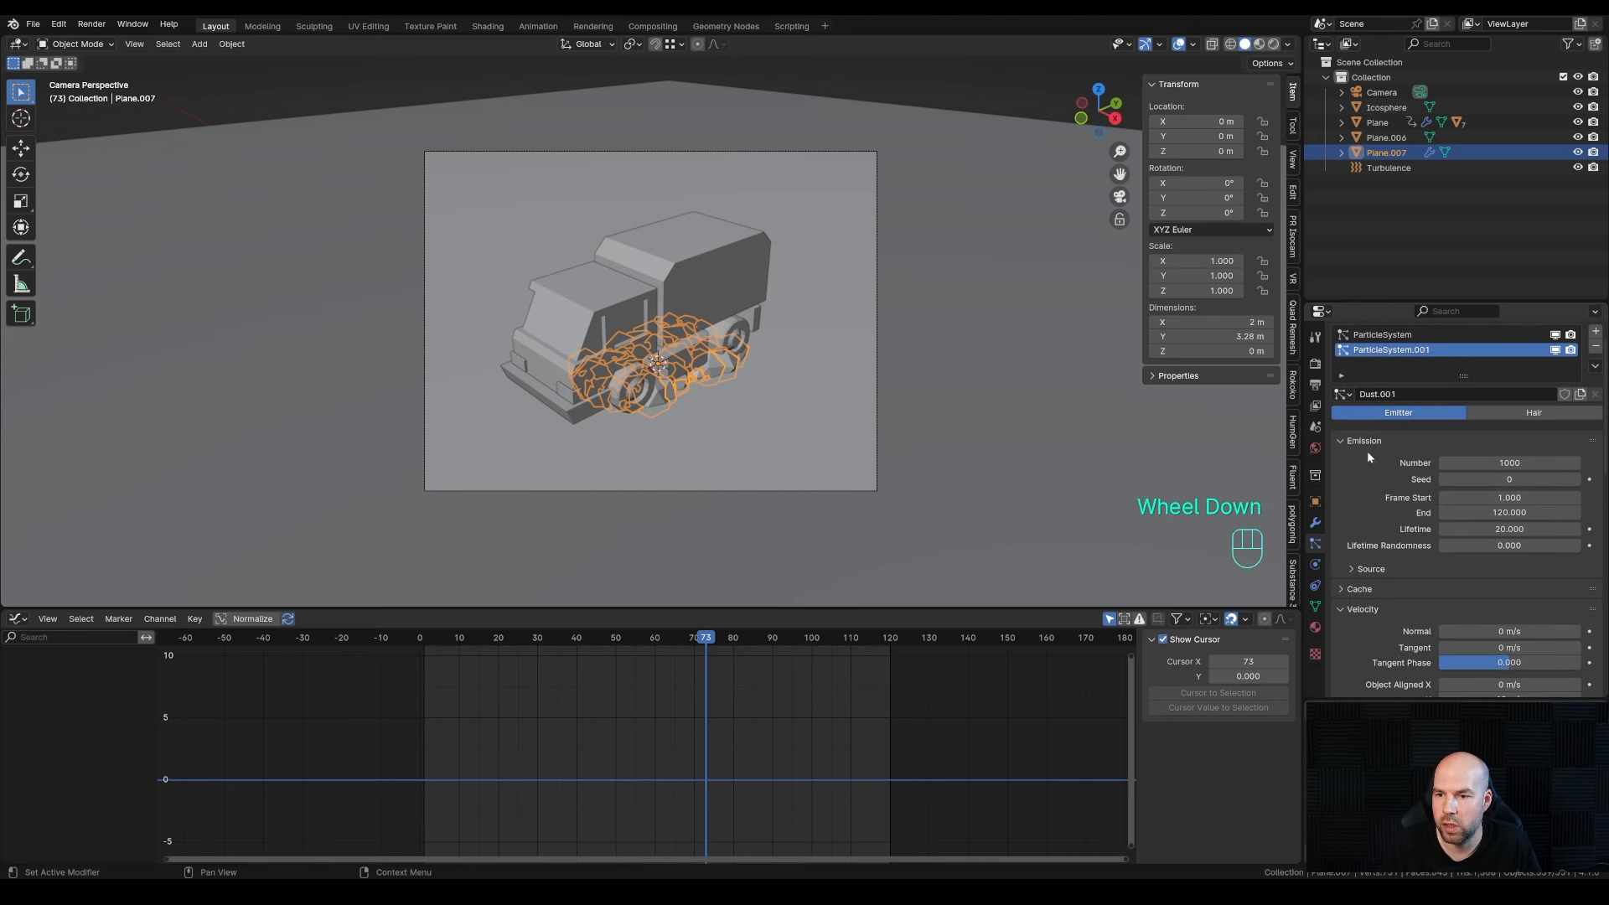
pyautogui.click(1520, 500)
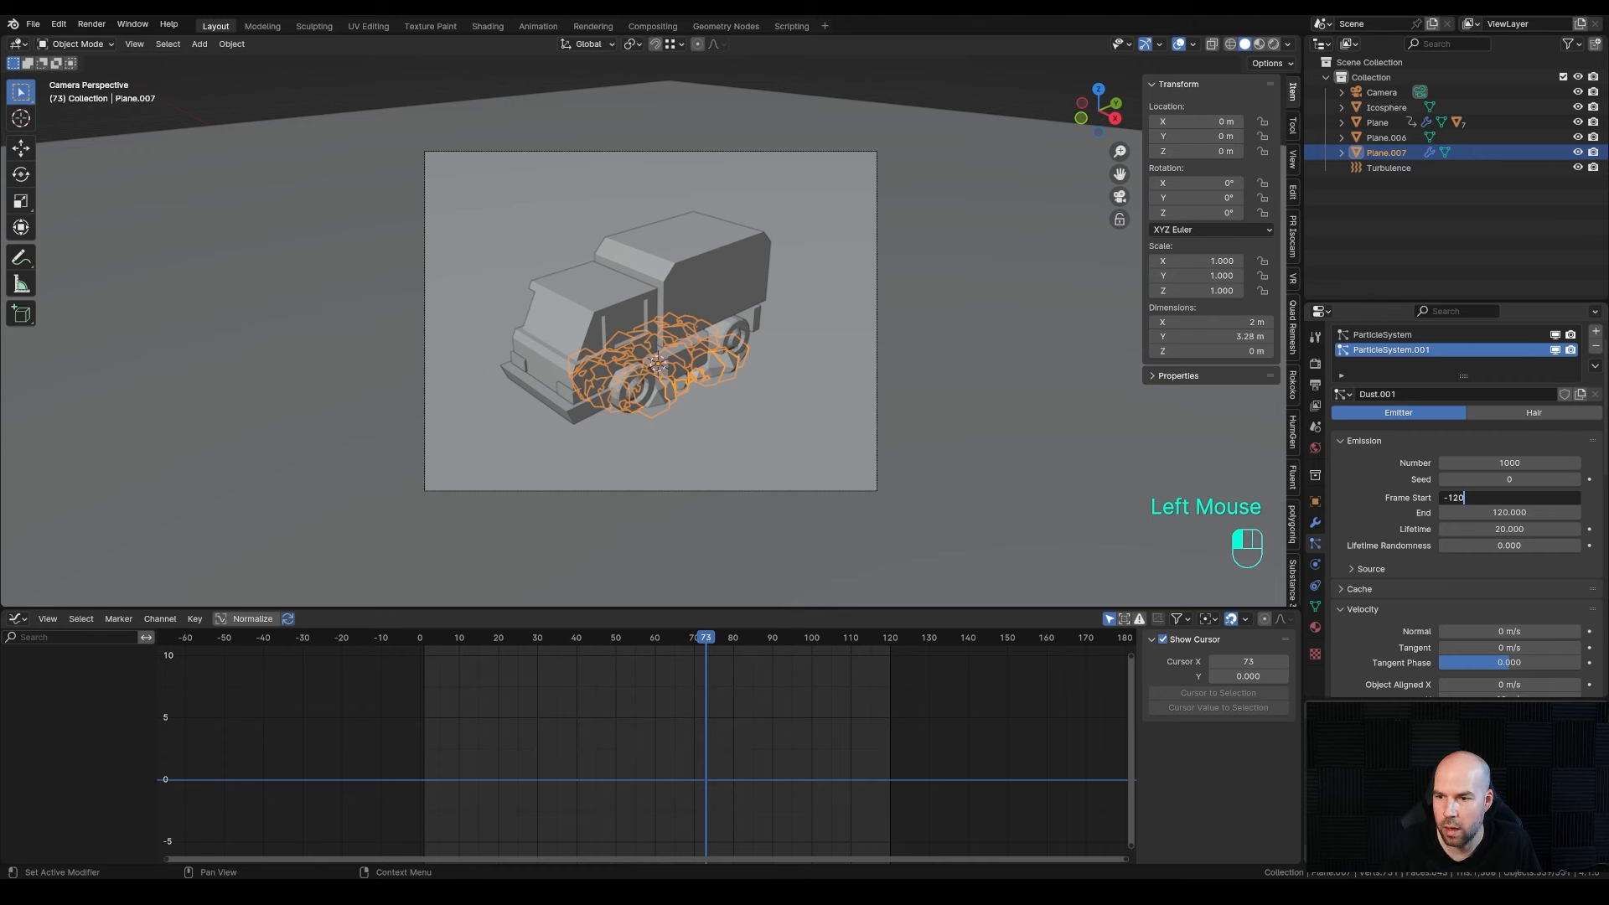
pyautogui.press('Return')
pyautogui.click(1515, 513)
pyautogui.write('1')
pyautogui.press('Return')
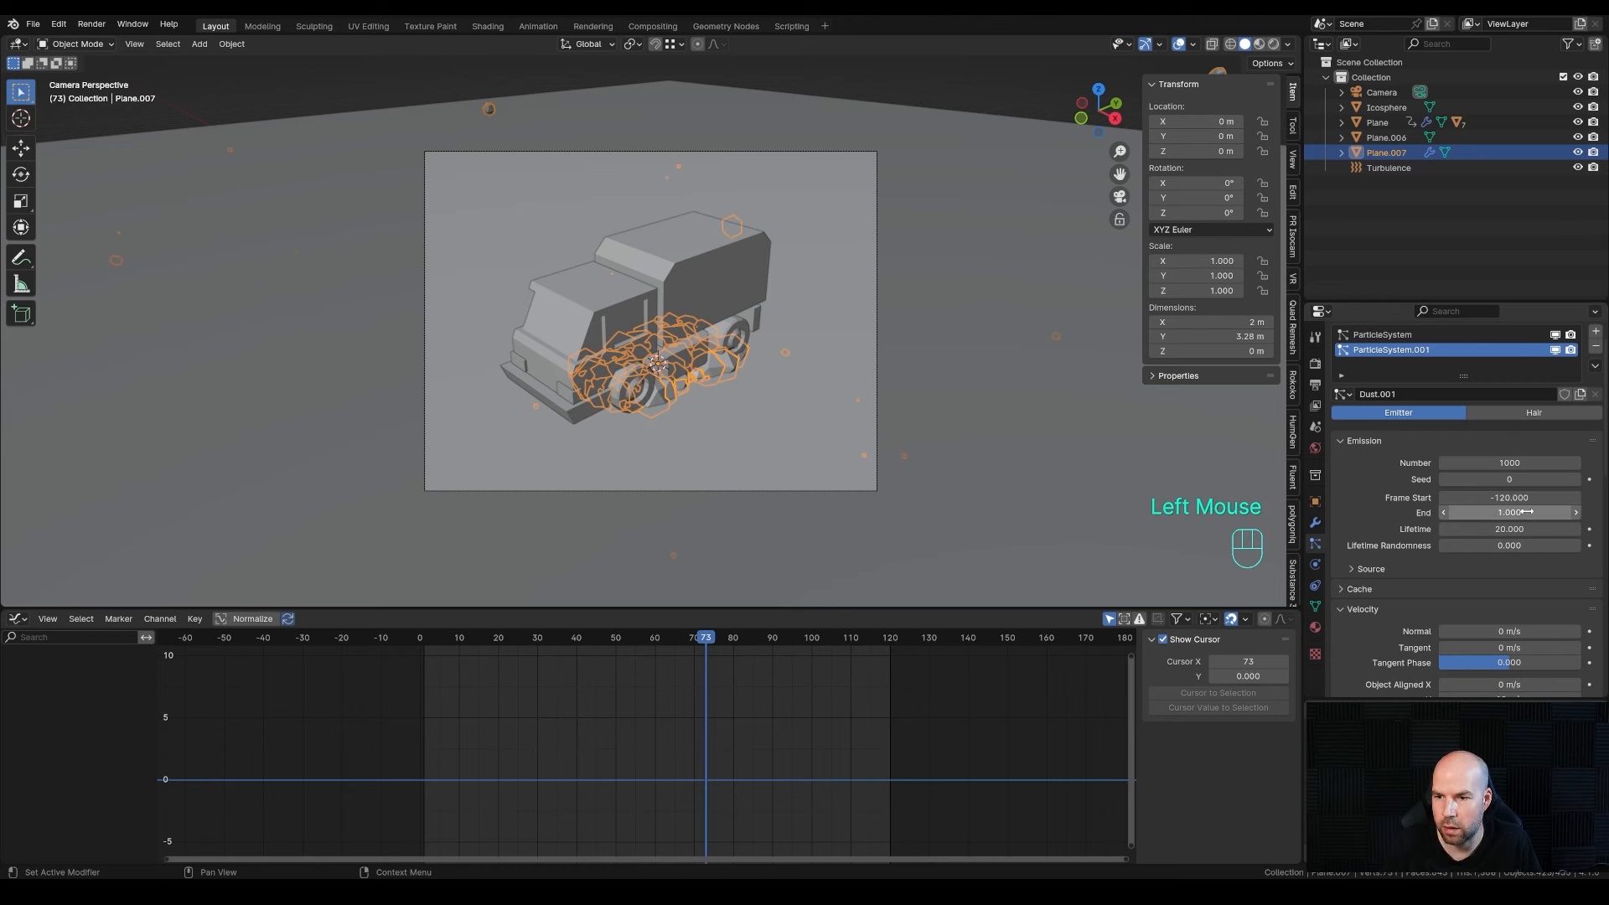
# - Bake all dynamics from the particle cache settings and select the first particle system to check its cache
pyautogui.scroll(-3, 1475, 536)
pyautogui.scroll(6, 1424, 561)
pyautogui.scroll(-3, 1404, 572)
pyautogui.click(1391, 470)
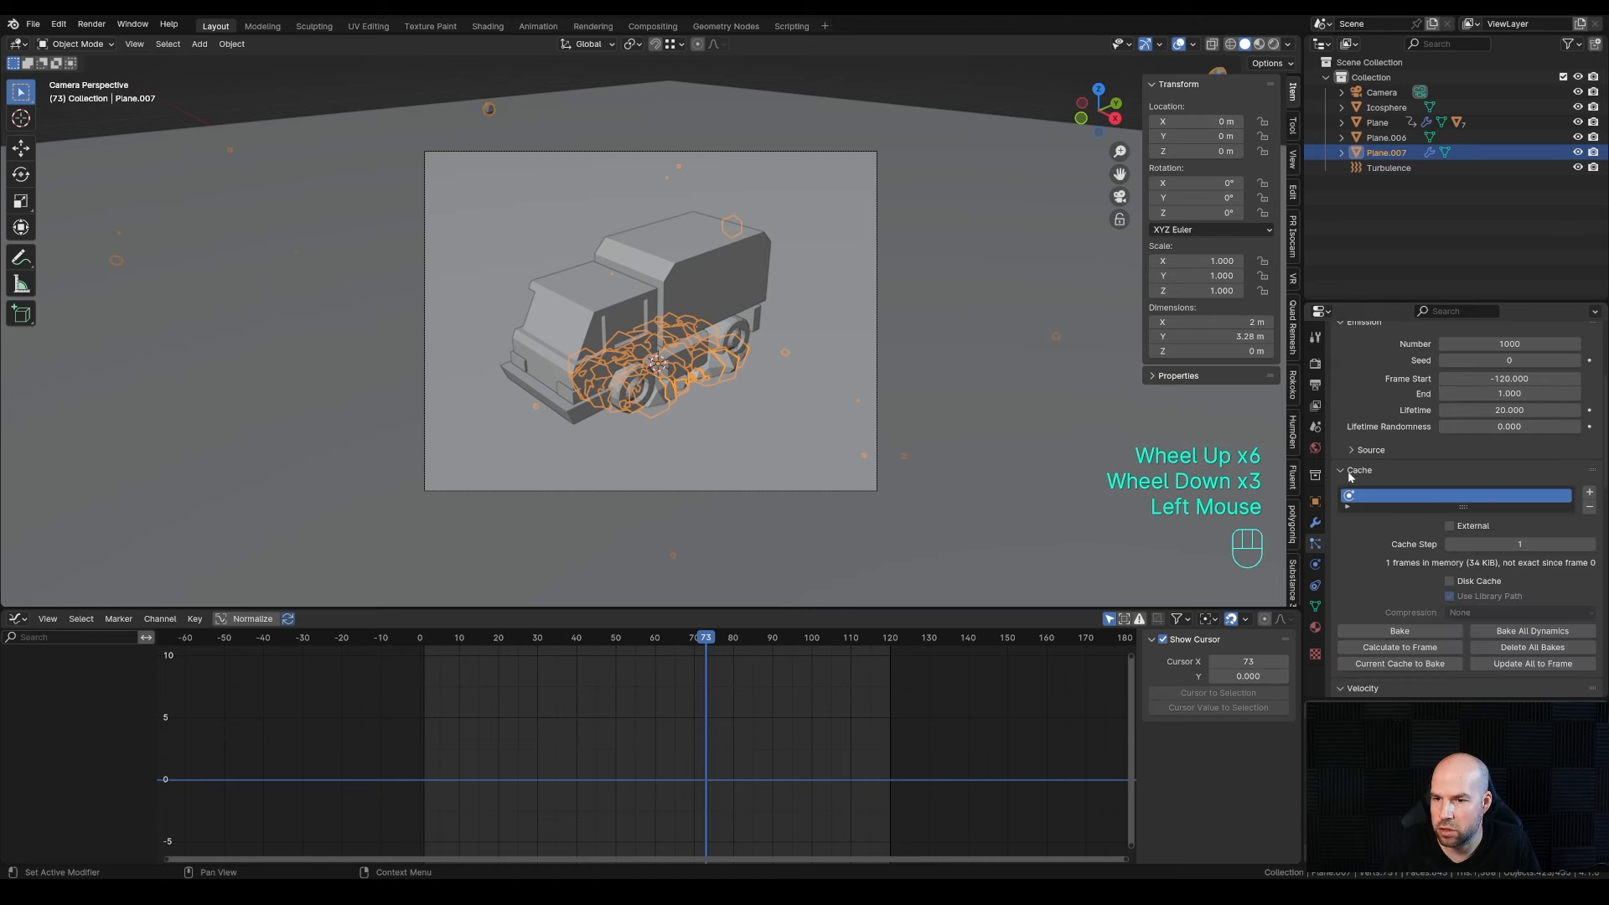
pyautogui.click(1530, 632)
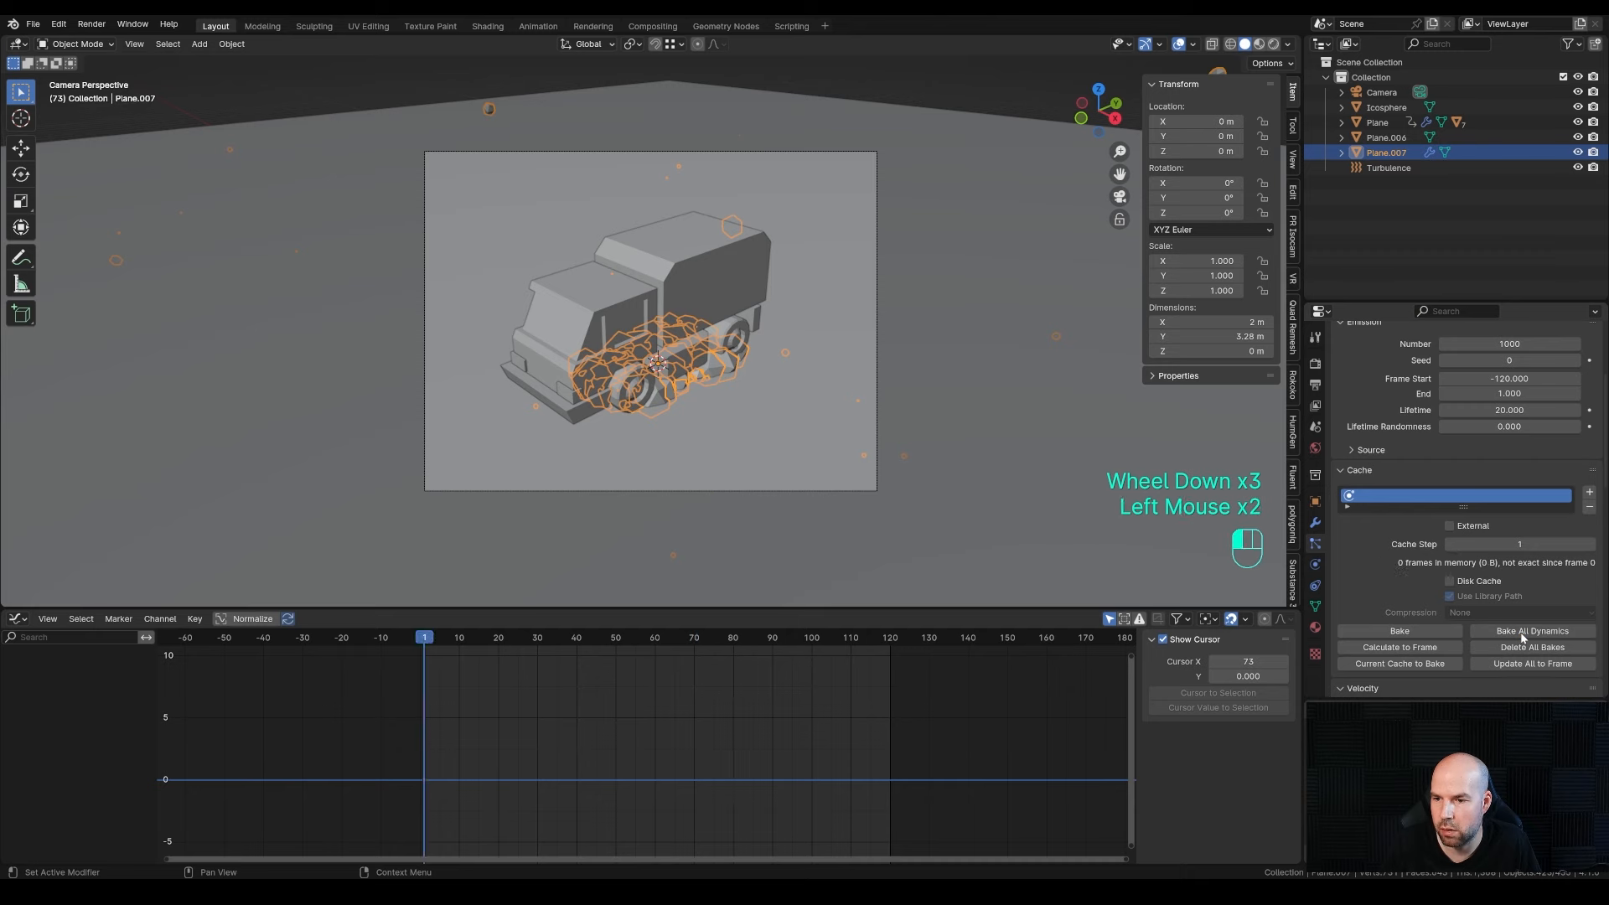
pyautogui.scroll(3, 1447, 580)
pyautogui.click(1407, 377)
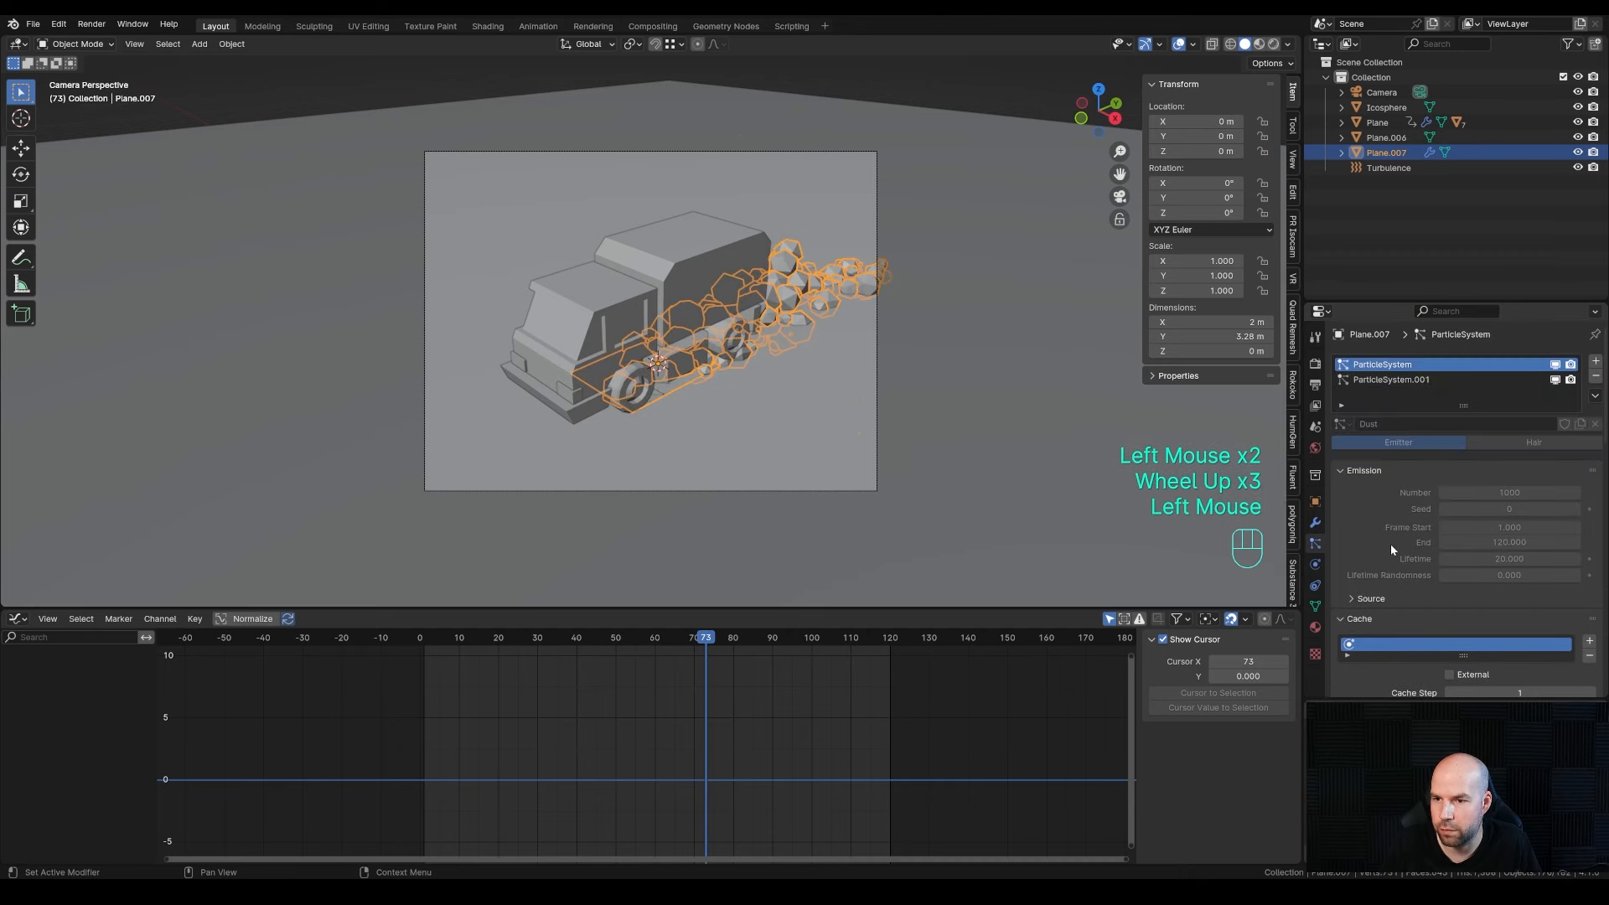
pyautogui.scroll(-4, 1395, 570)
pyautogui.click(1543, 515)
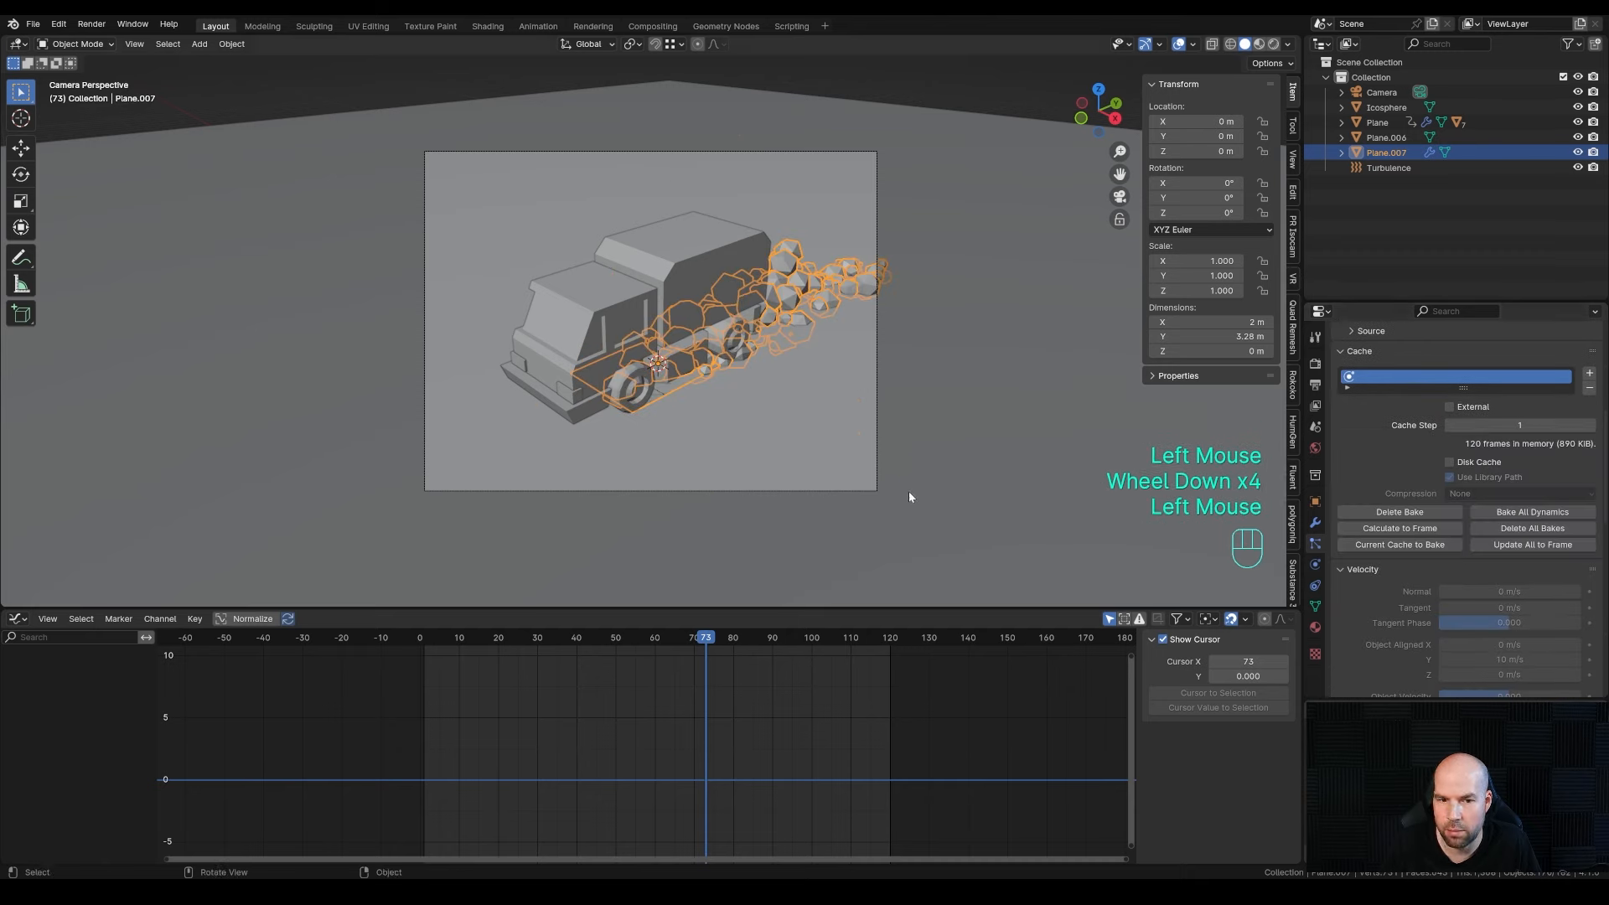
# - Play the baked animation from frame 1 with the emitter deselected and examine the dust trail through the loop
pyautogui.moveTo(623, 639); pyautogui.dragTo(424, 648)
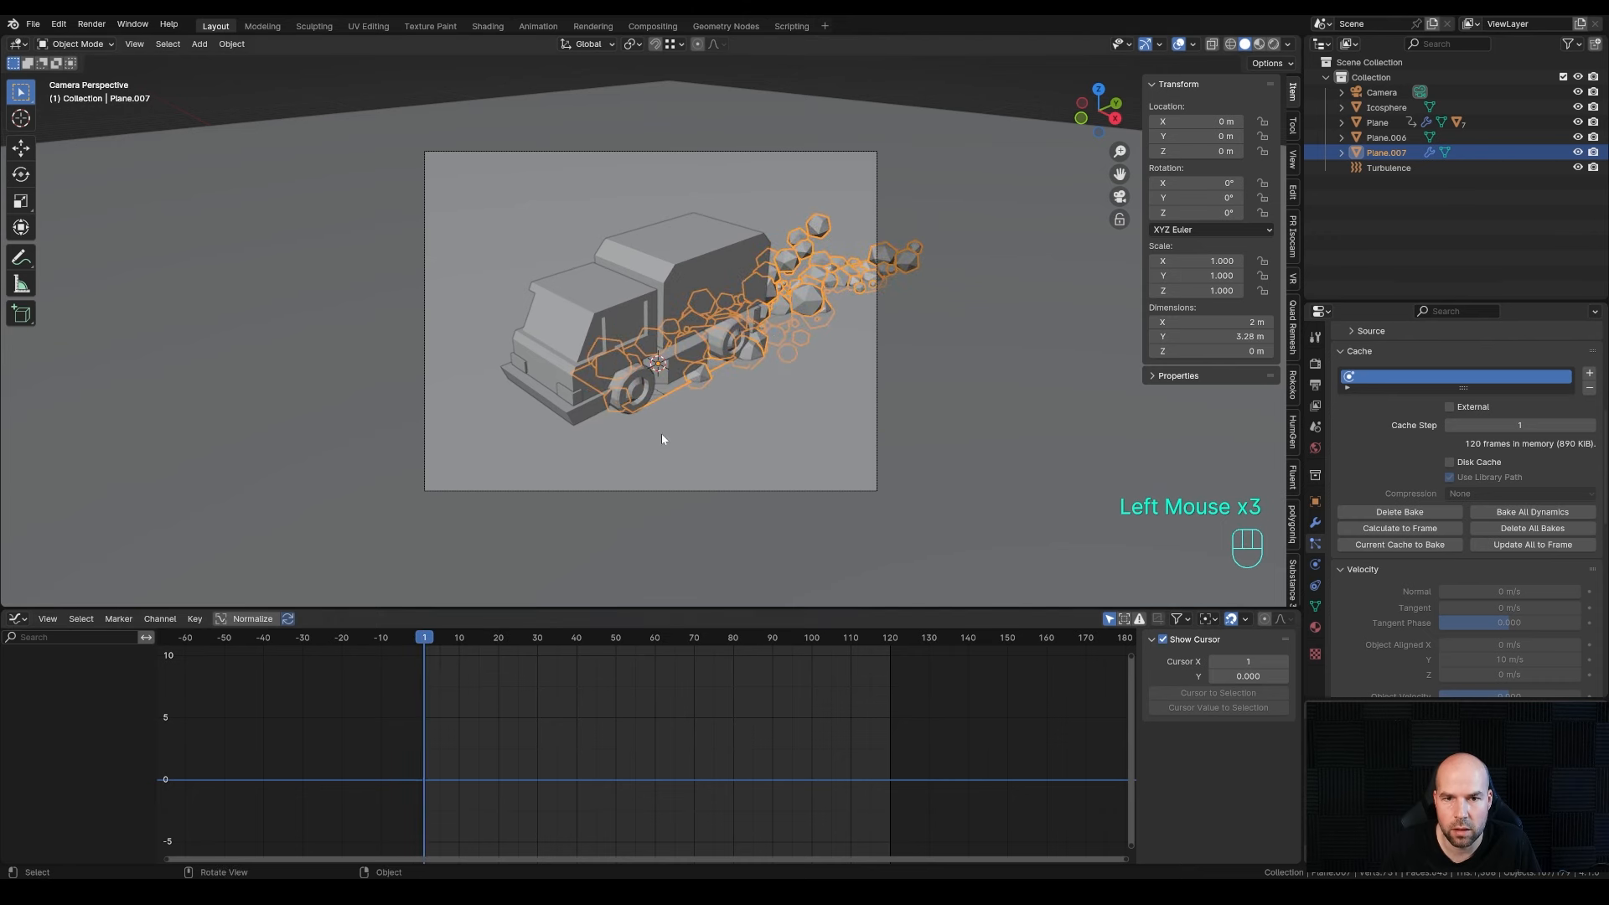
pyautogui.press('space')
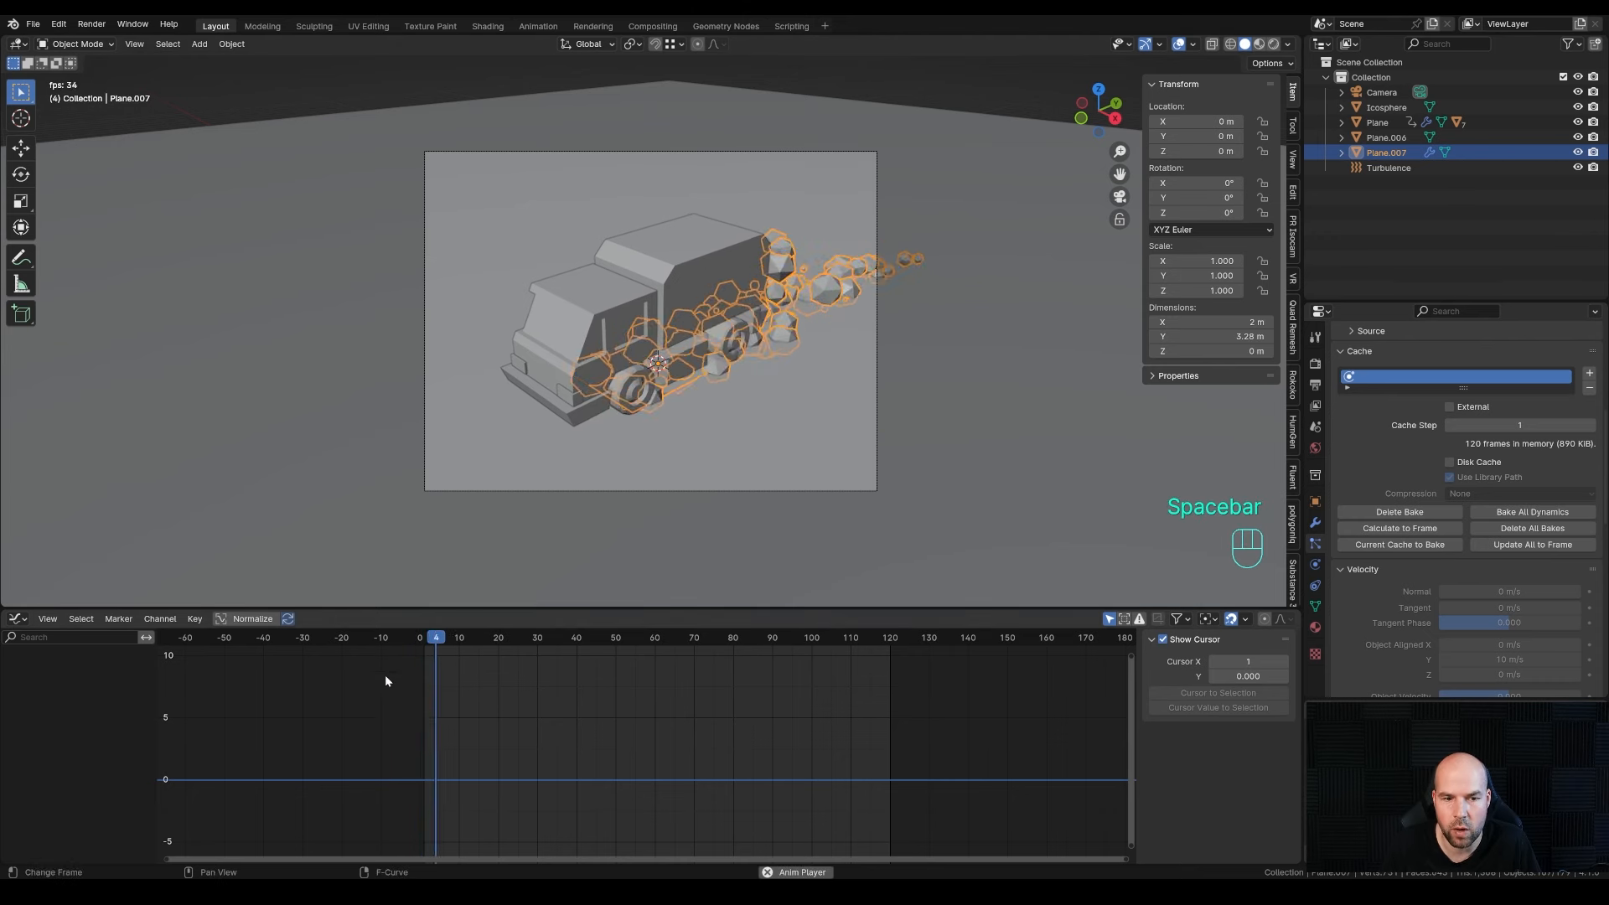
pyautogui.click(402, 724)
pyautogui.click(1038, 85)
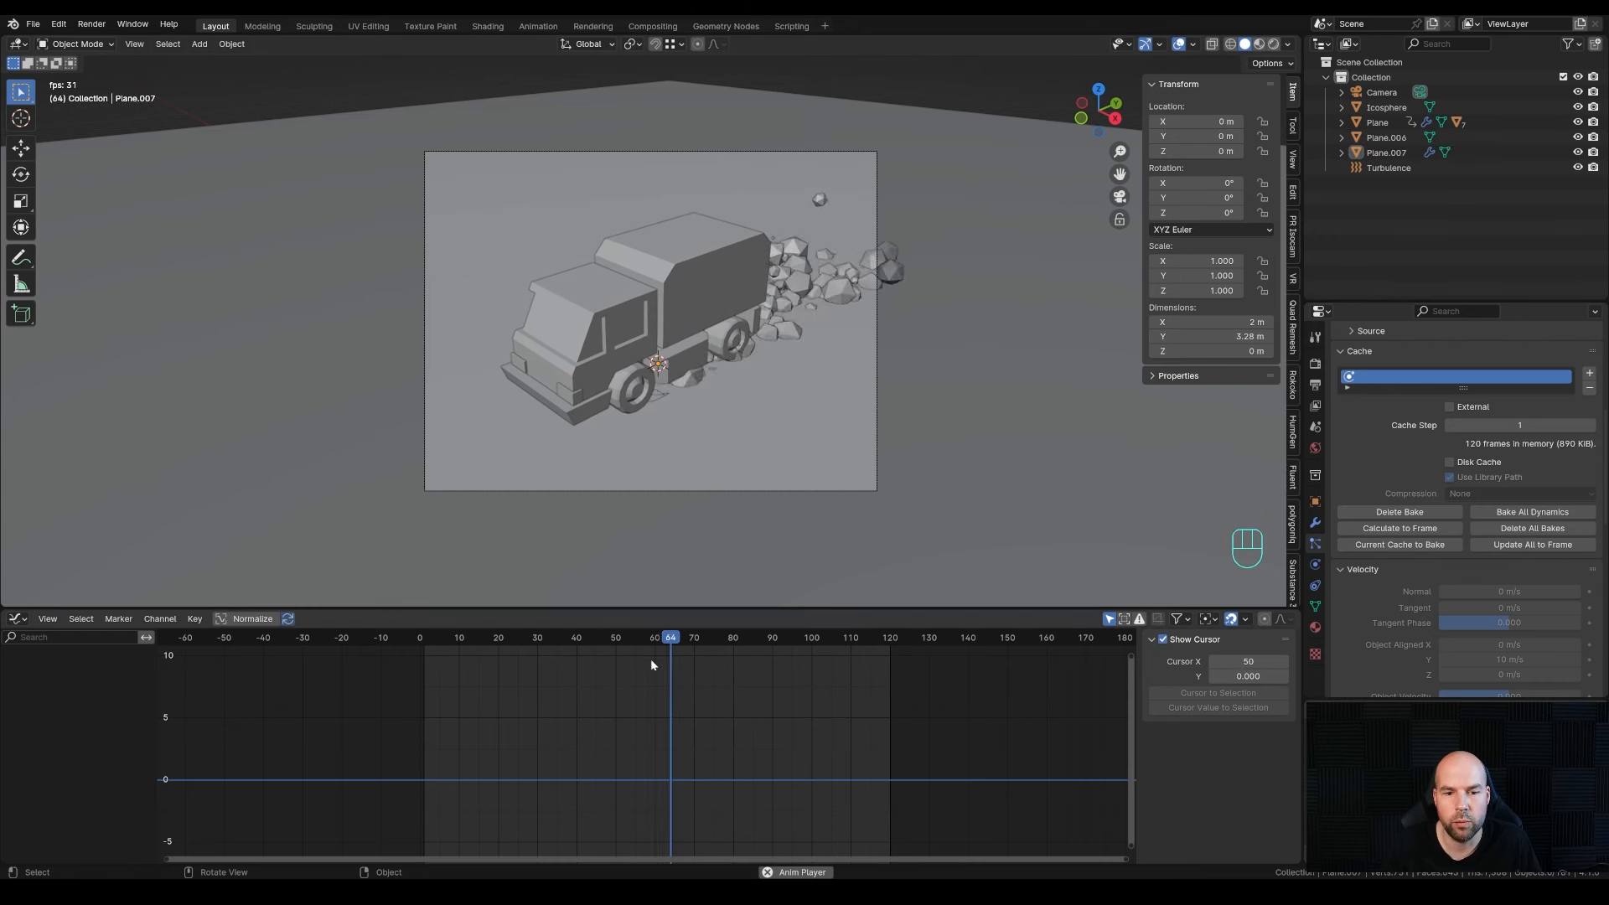
pyautogui.press('space')
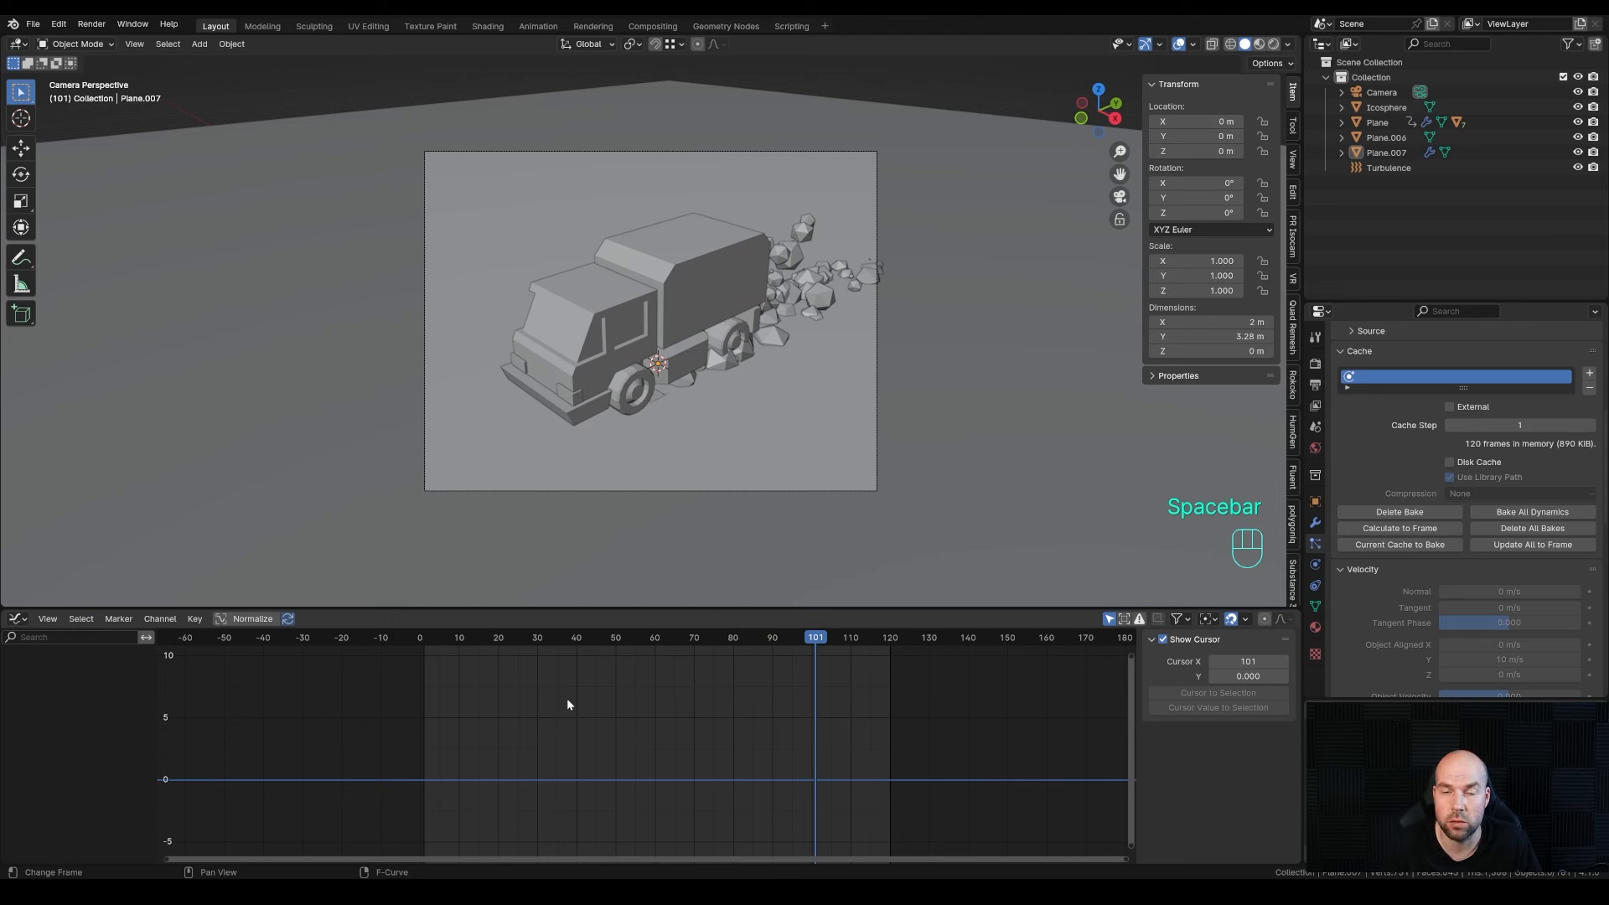
pyautogui.scroll(3, 1429, 341)
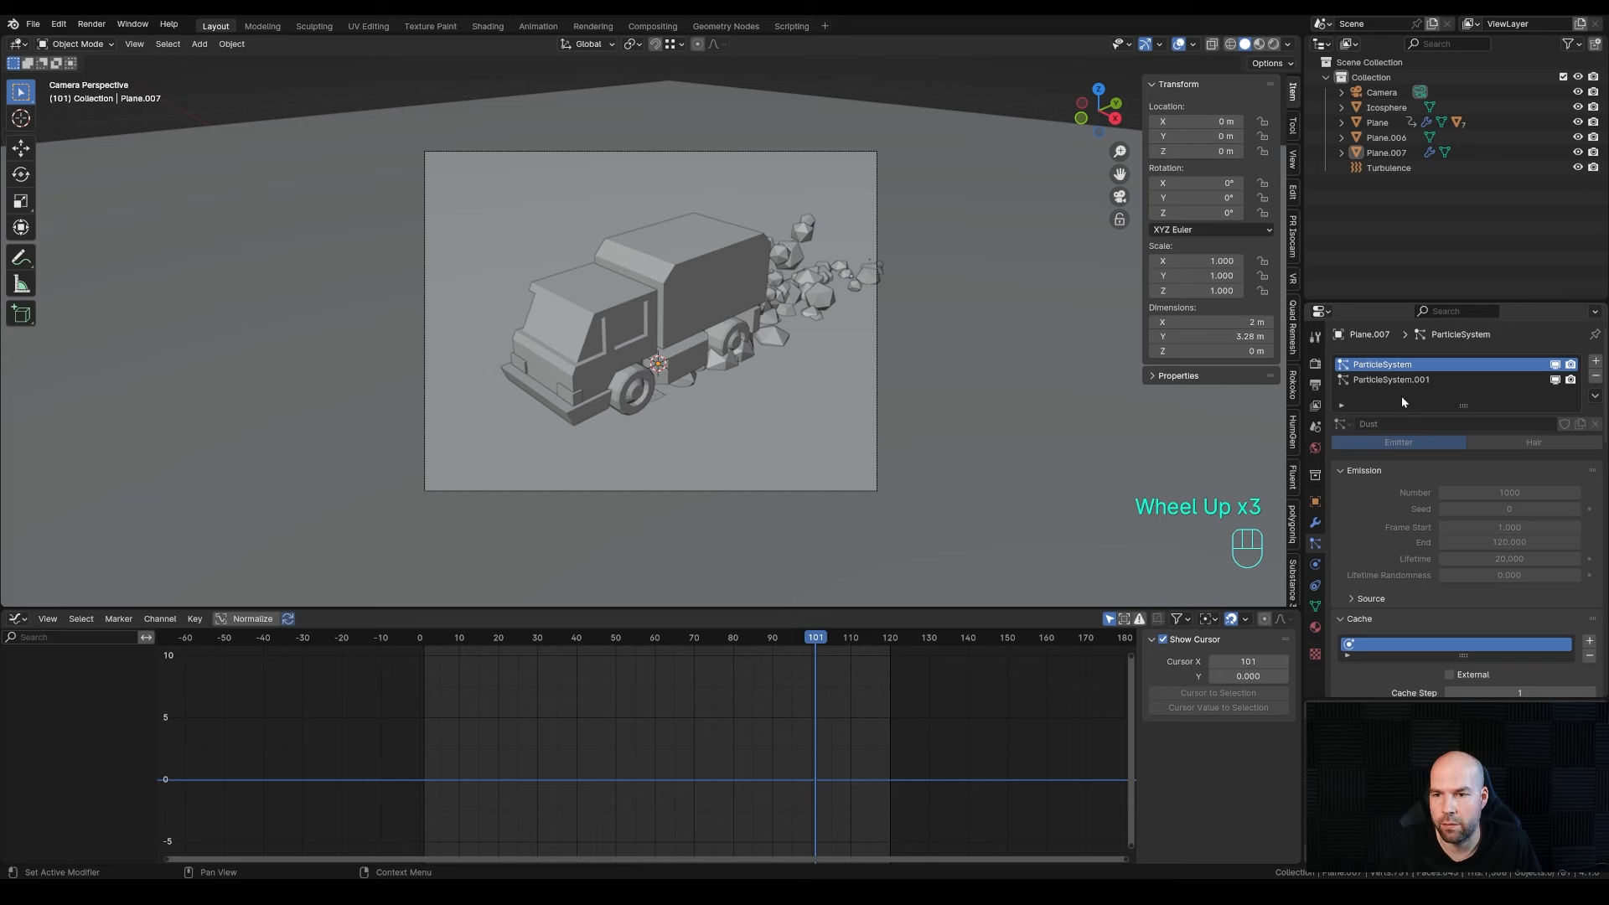
pyautogui.press('space')
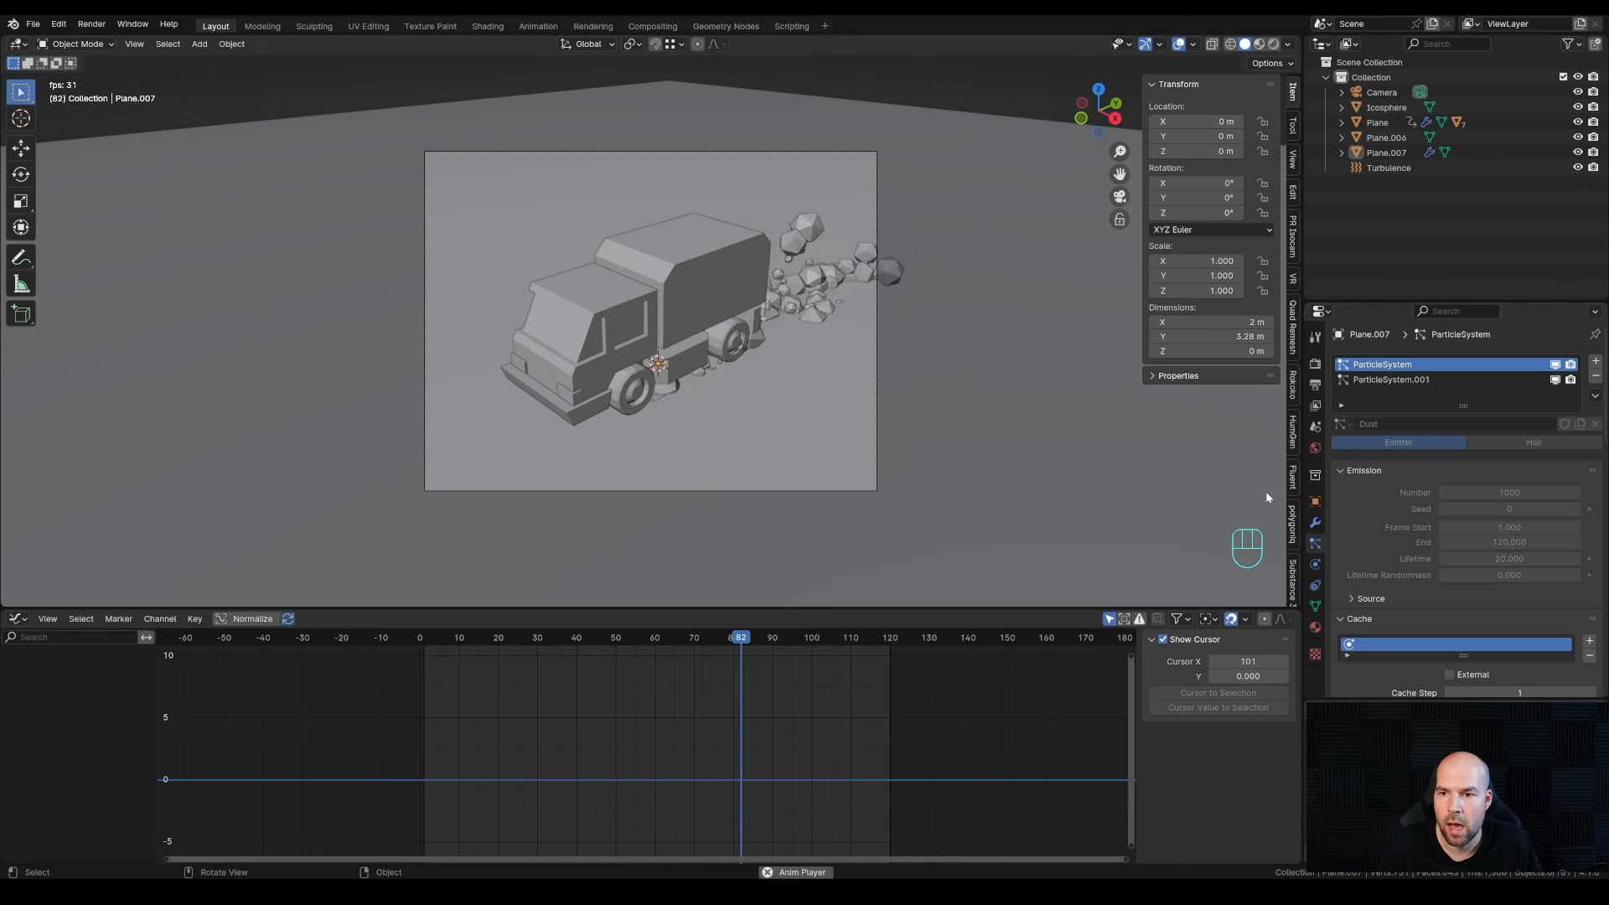
pyautogui.press('space')
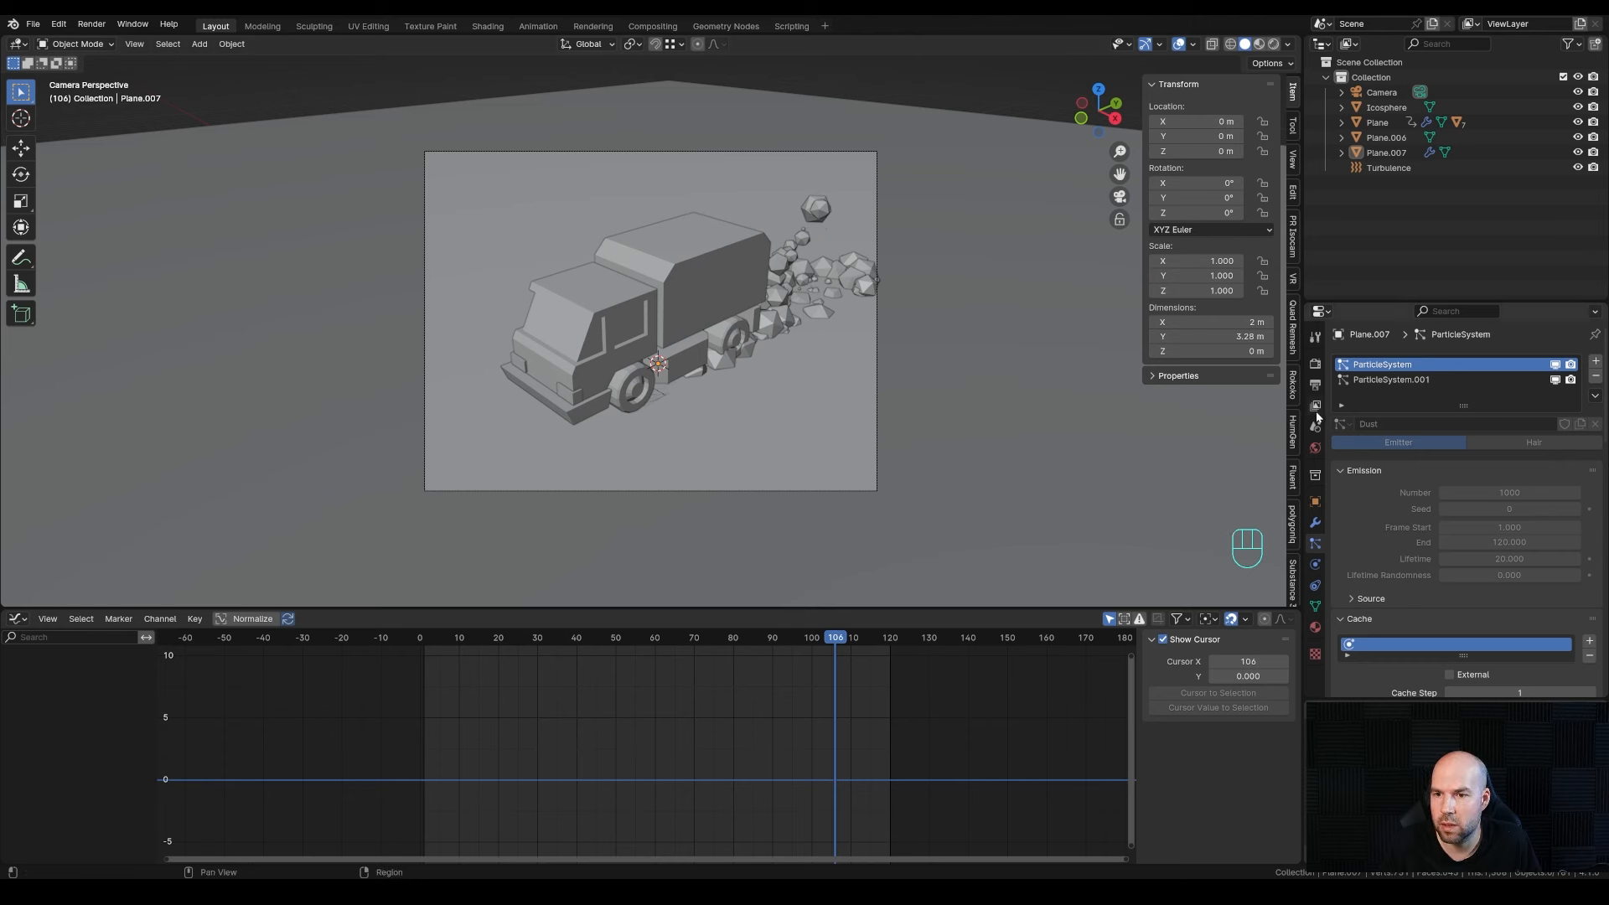
# - Switch the render engine to Cycles, enable viewport denoising, and expand the render denoising options
pyautogui.click(1316, 367)
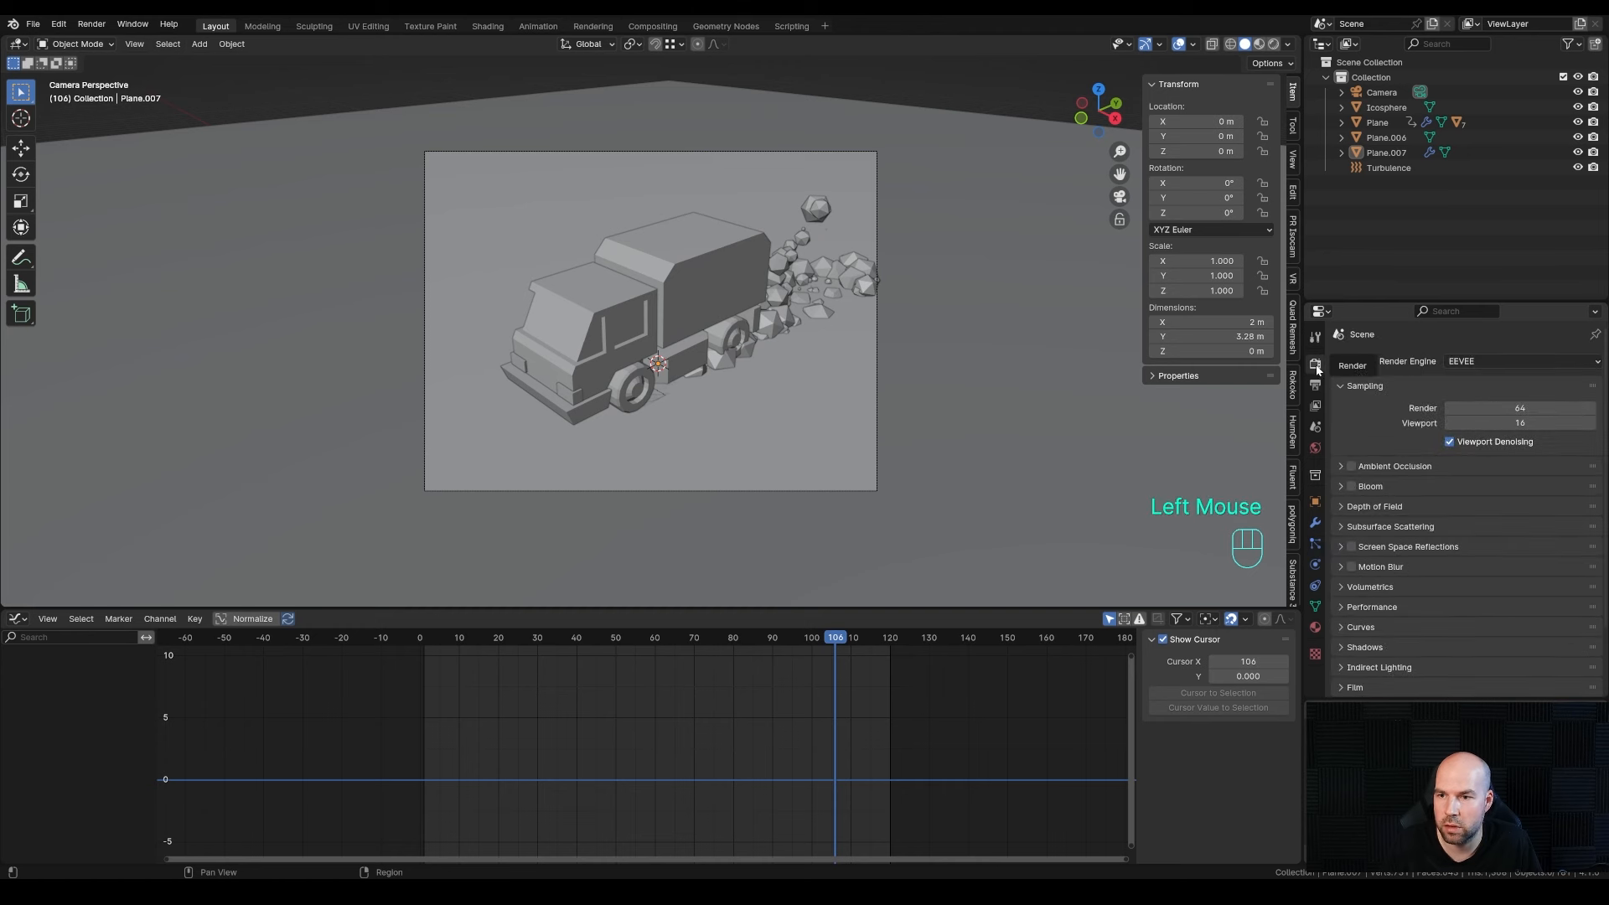
pyautogui.click(1493, 360)
pyautogui.click(1474, 411)
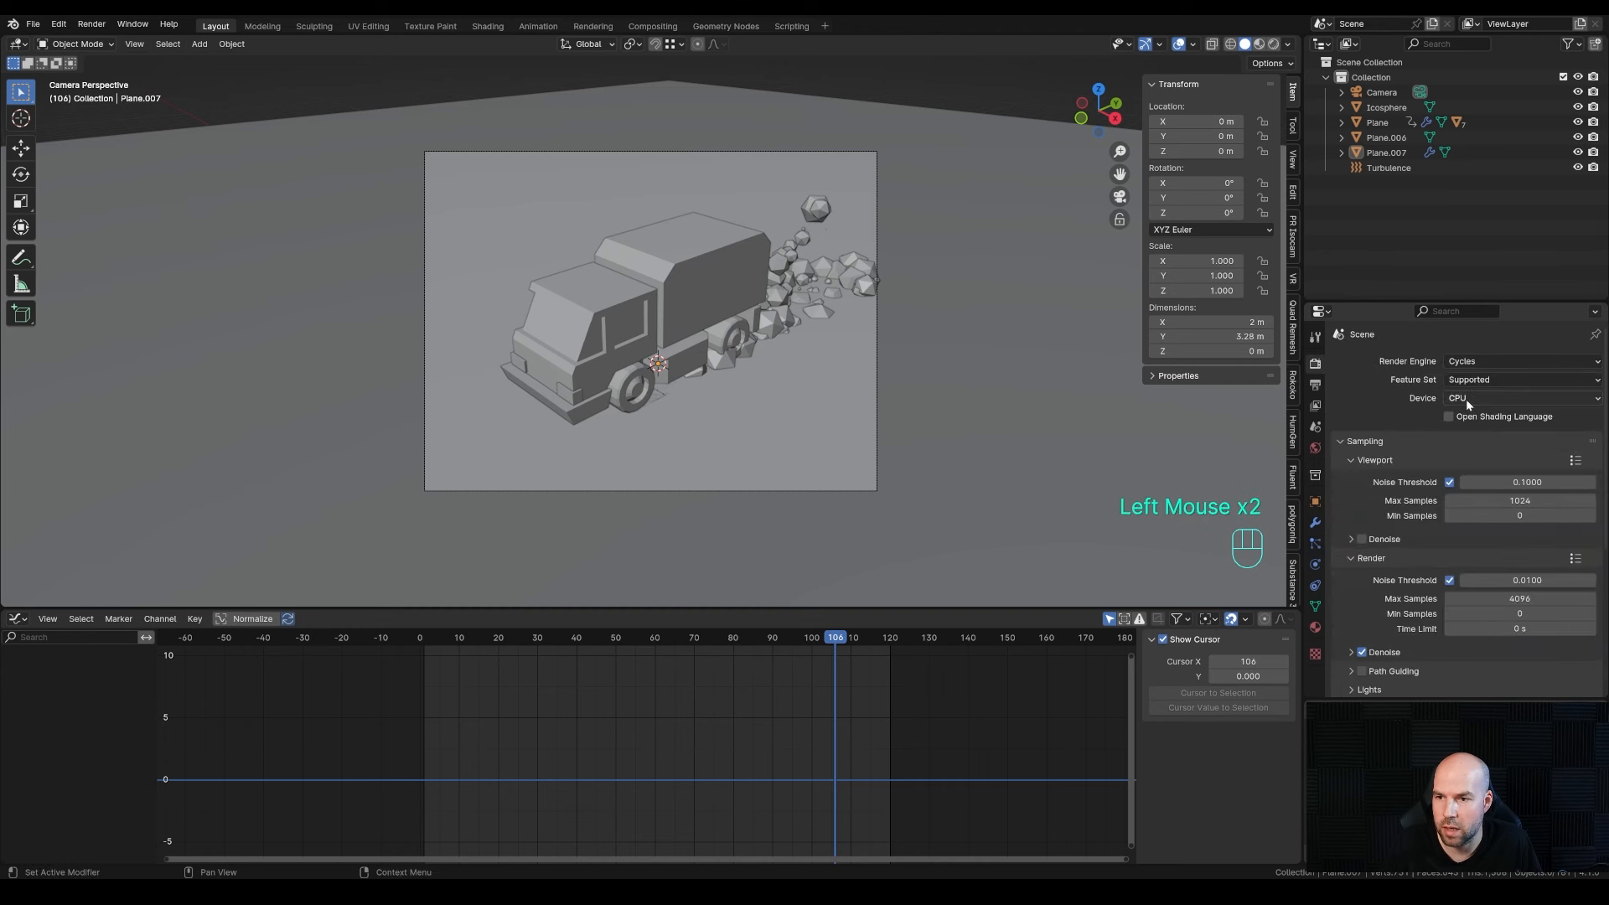
pyautogui.scroll(-3, 1369, 407)
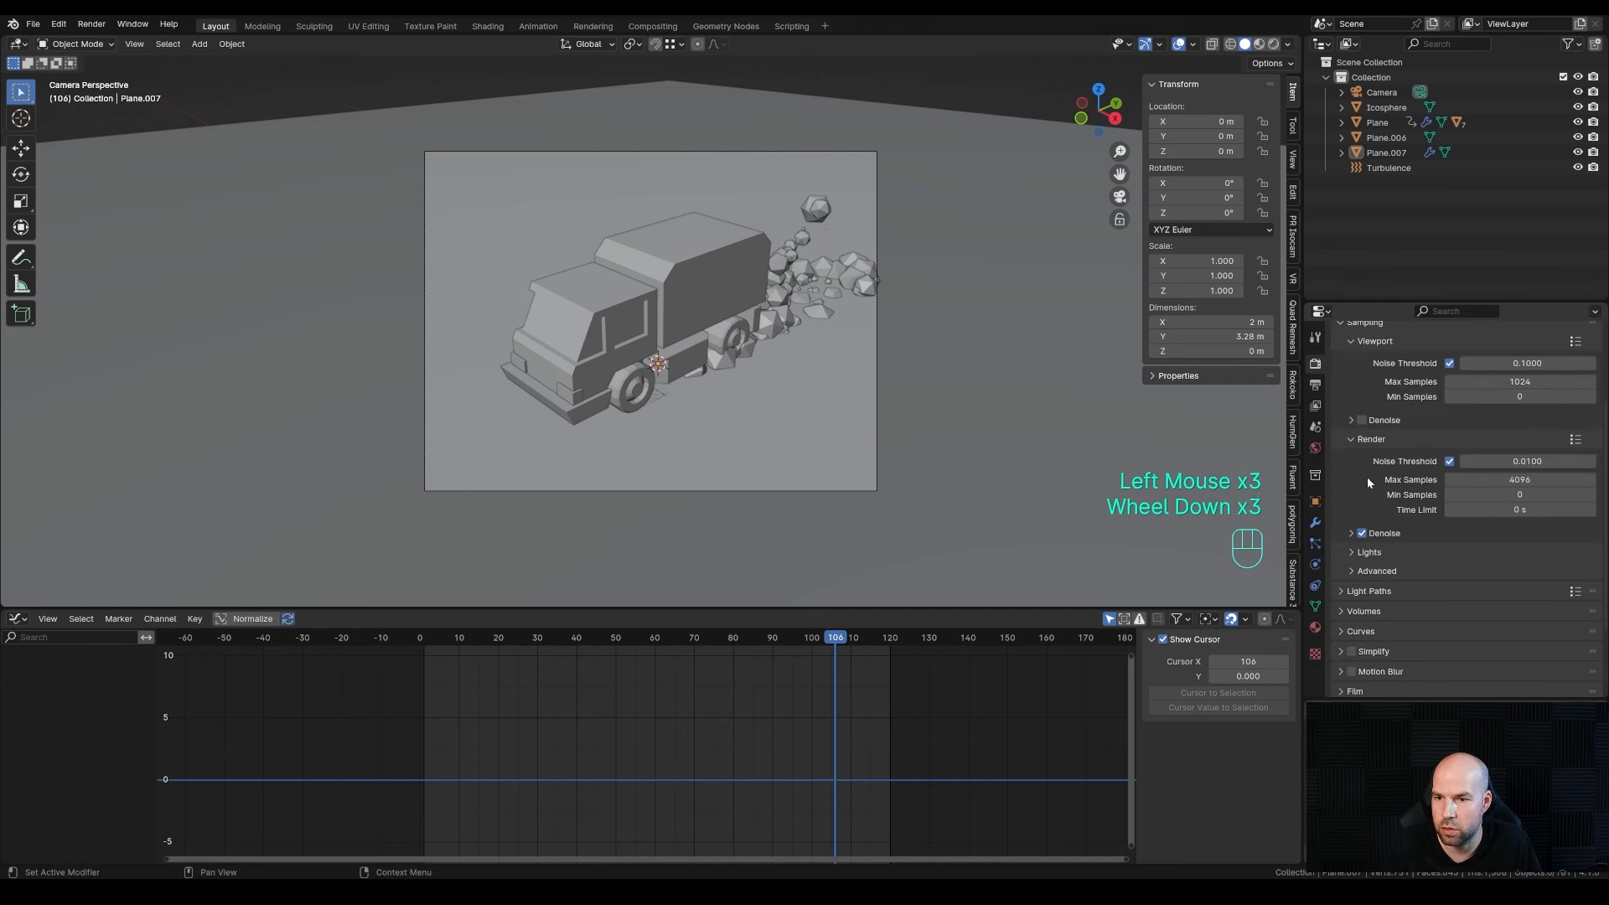
pyautogui.click(1362, 420)
pyautogui.click(1348, 532)
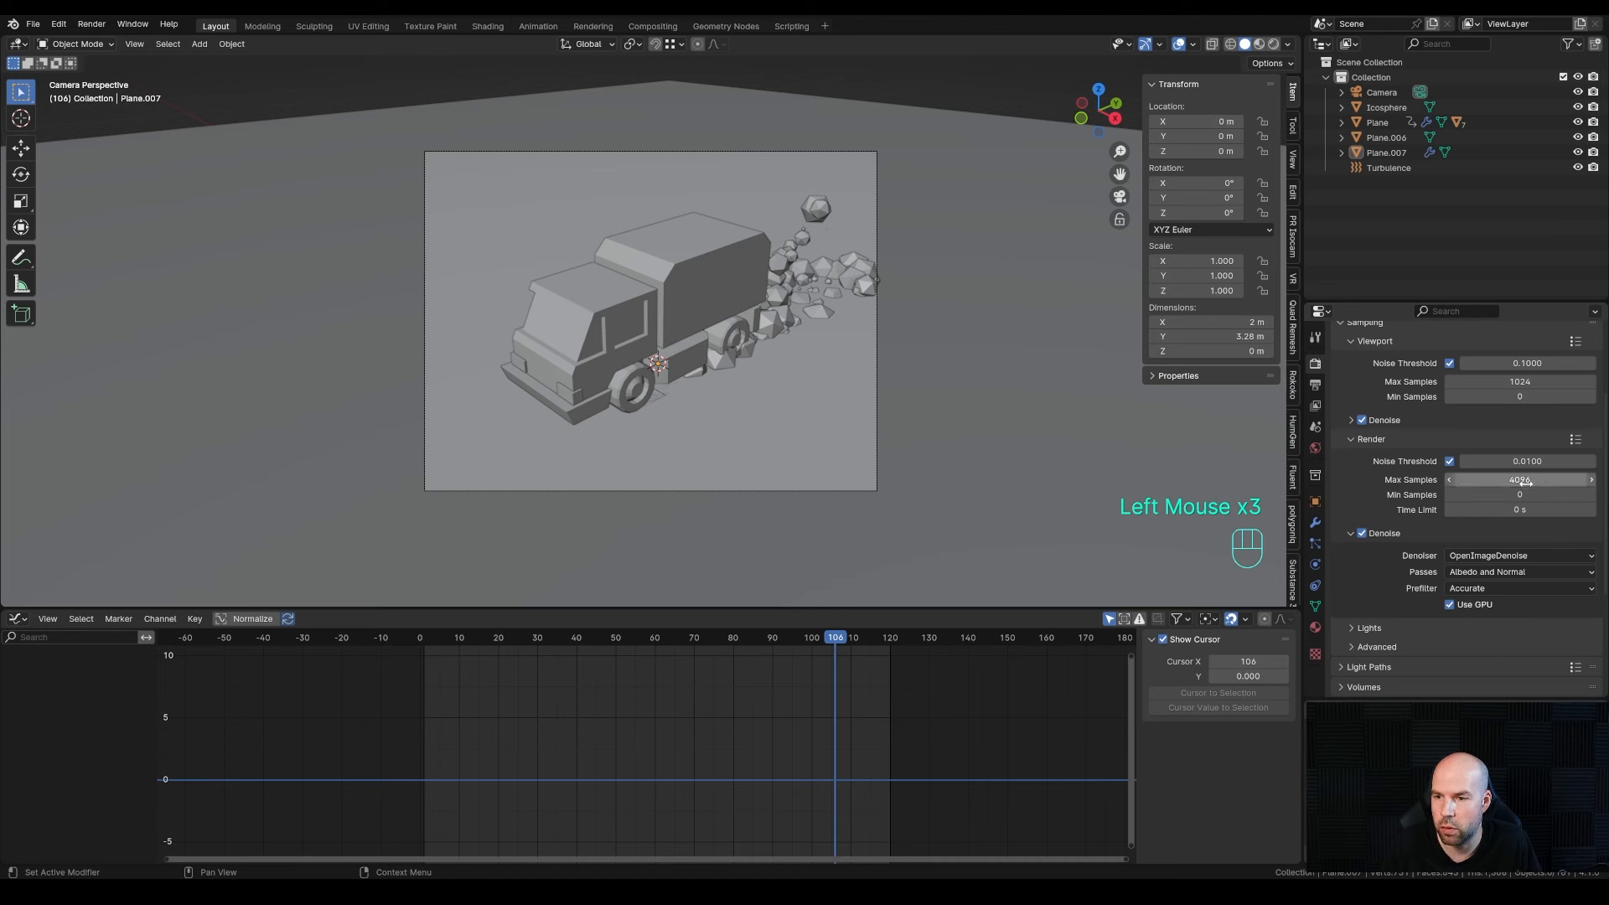
# - Set the maximum samples to 128 for both the final render and the viewport
pyautogui.scroll(1, 1542, 483)
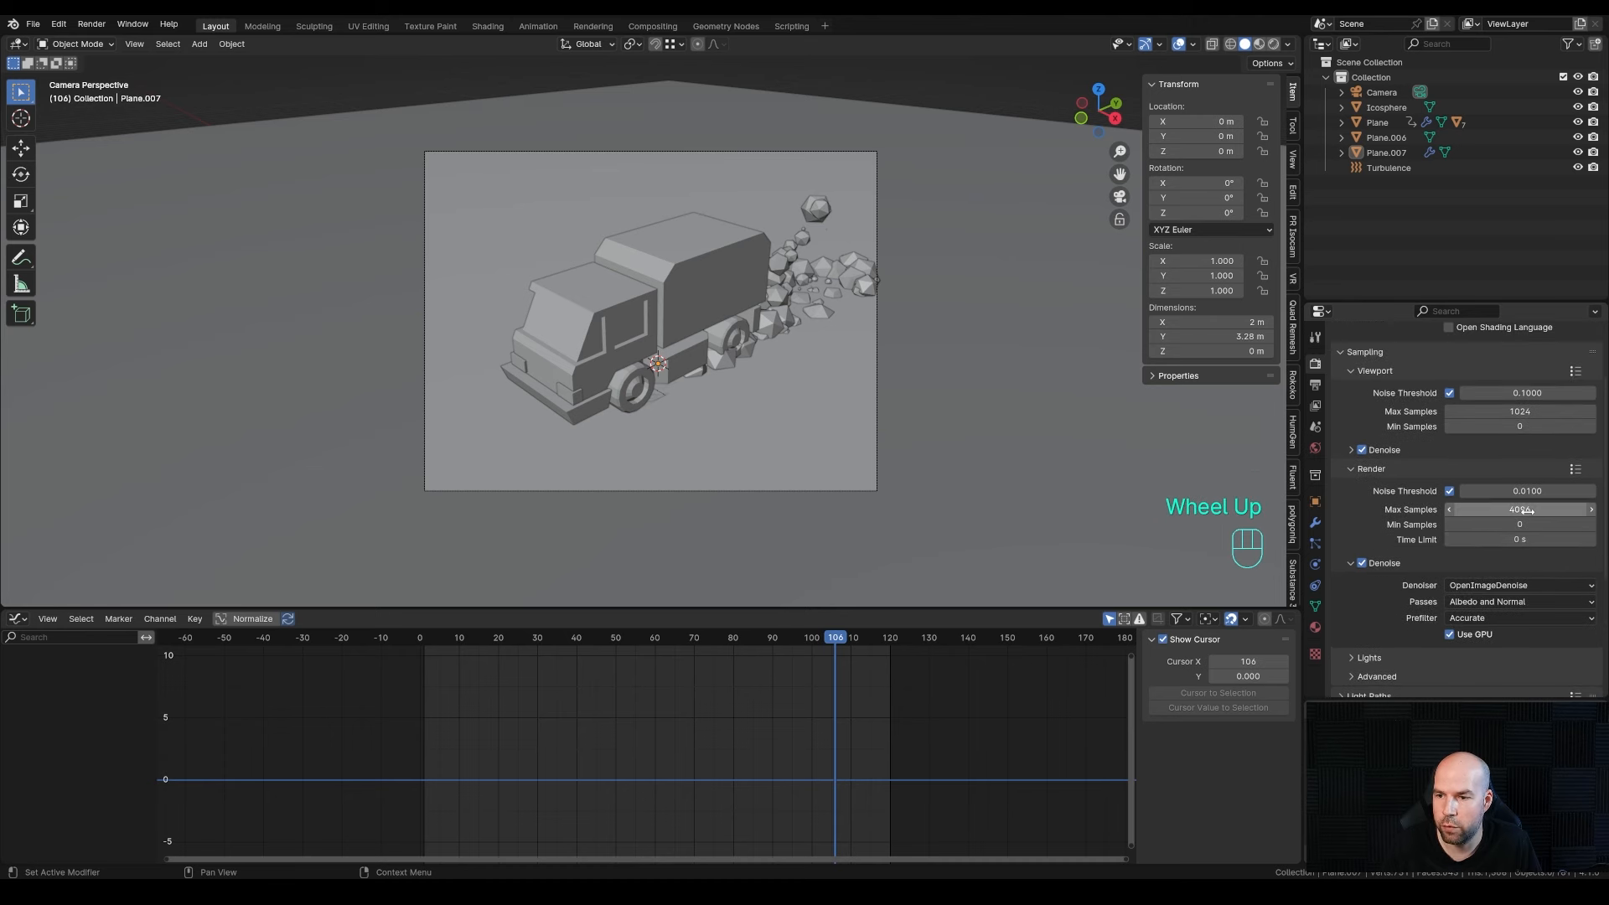
pyautogui.click(1528, 511)
pyautogui.write('12')
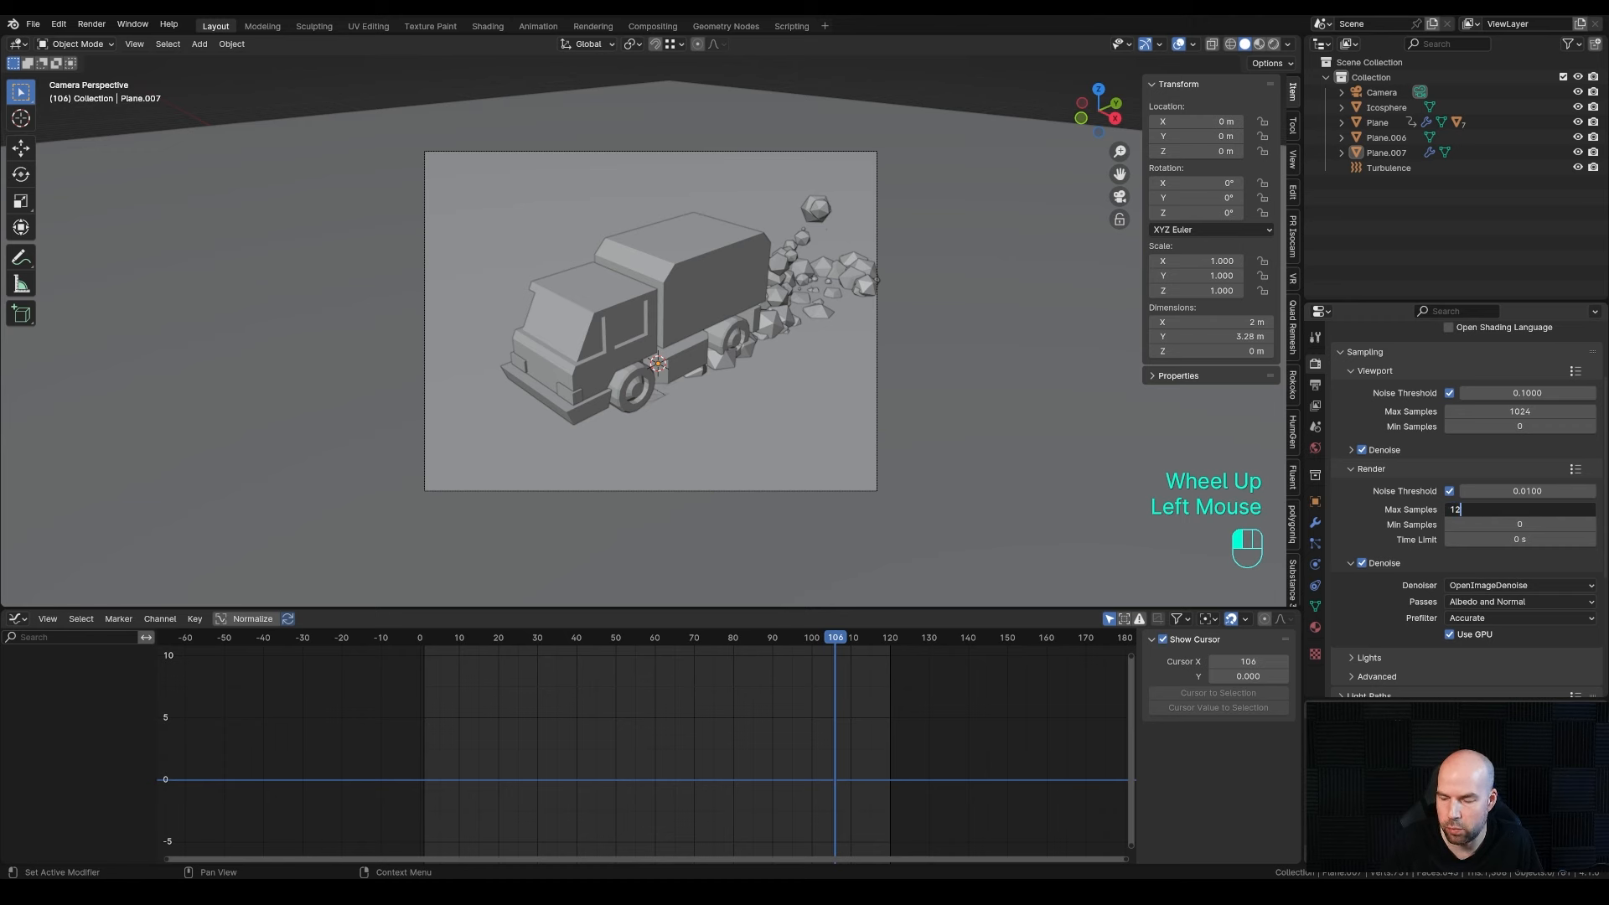
pyautogui.write('8')
pyautogui.press('Return')
pyautogui.click(1520, 411)
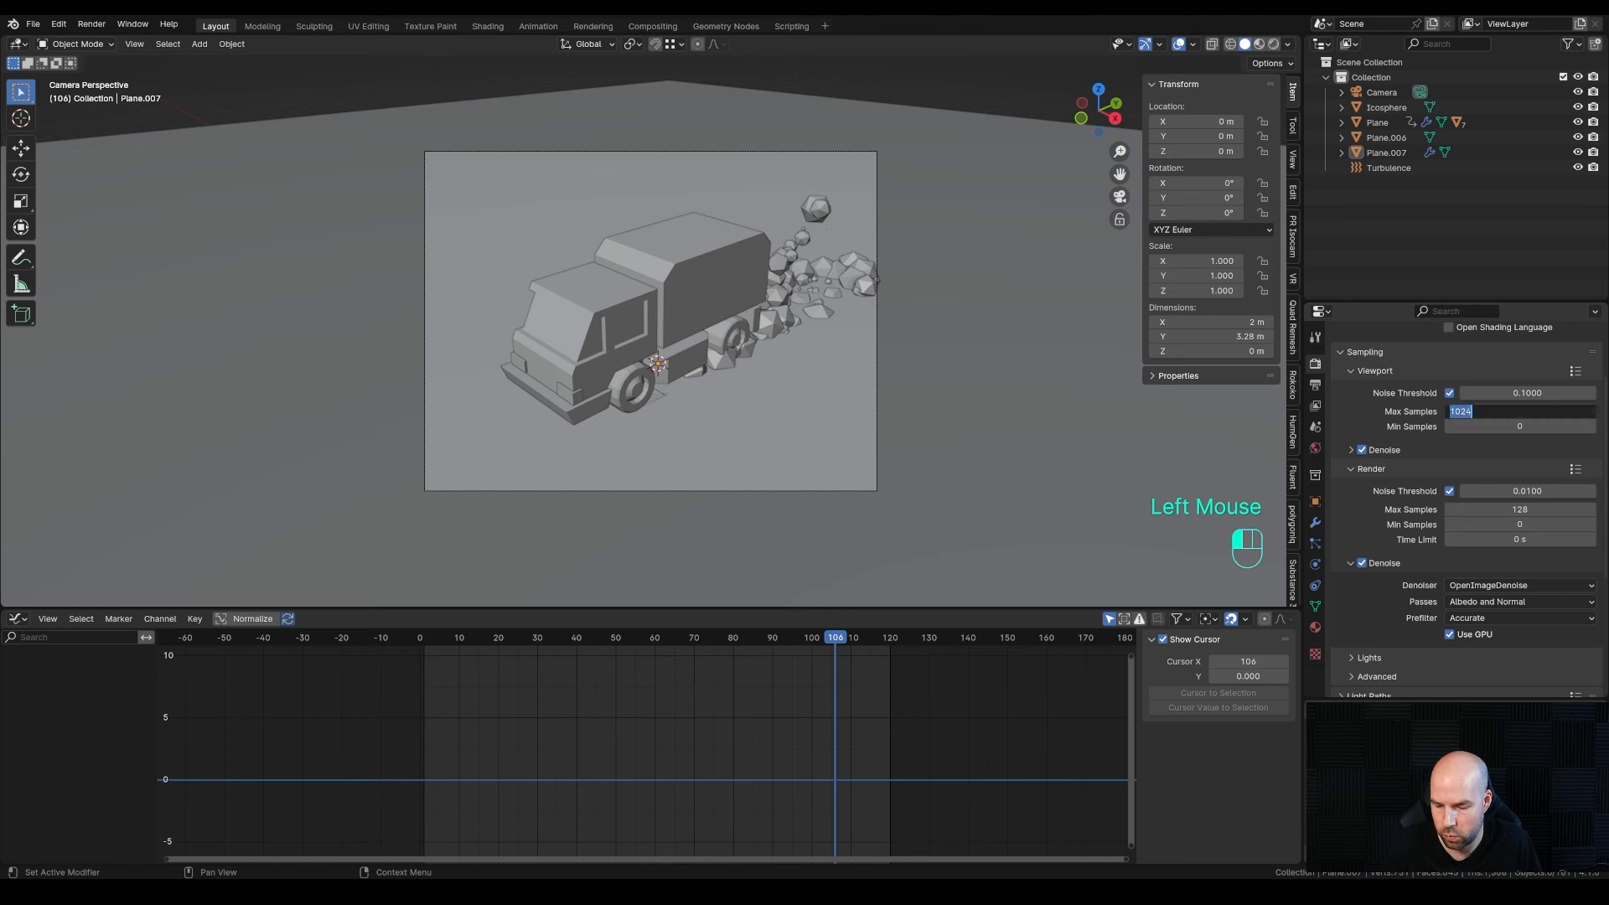
pyautogui.write('128')
pyautogui.press('Return')
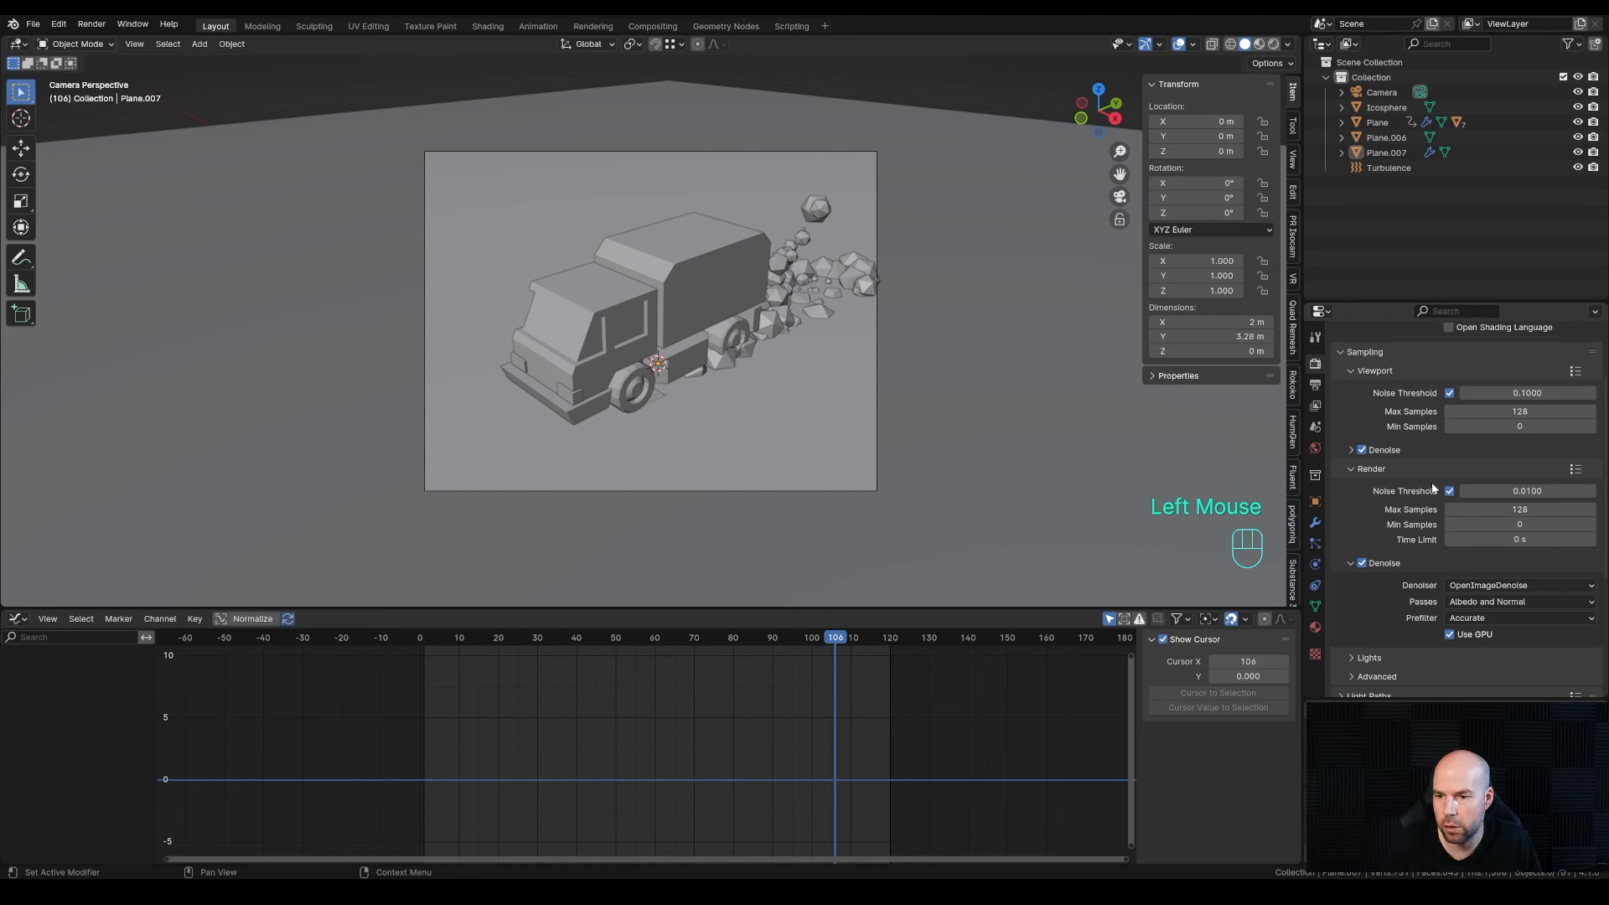
# - Enable Motion Blur in the Cycles render settings
pyautogui.scroll(-2, 1396, 456)
pyautogui.scroll(2, 1395, 456)
pyautogui.scroll(-4, 1374, 570)
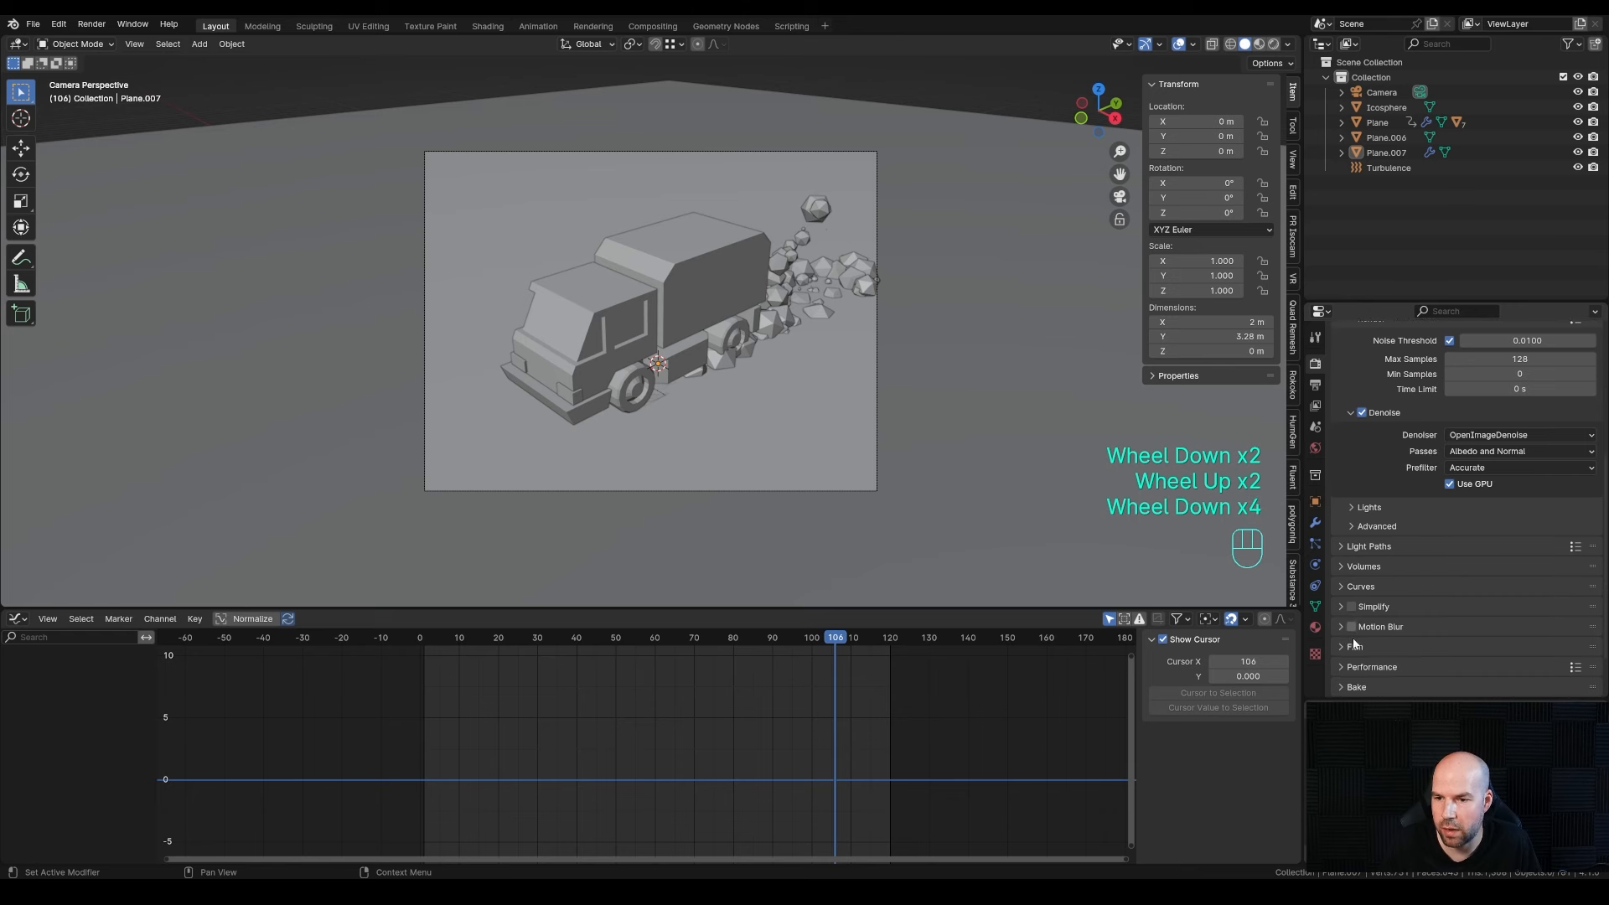
pyautogui.click(1350, 627)
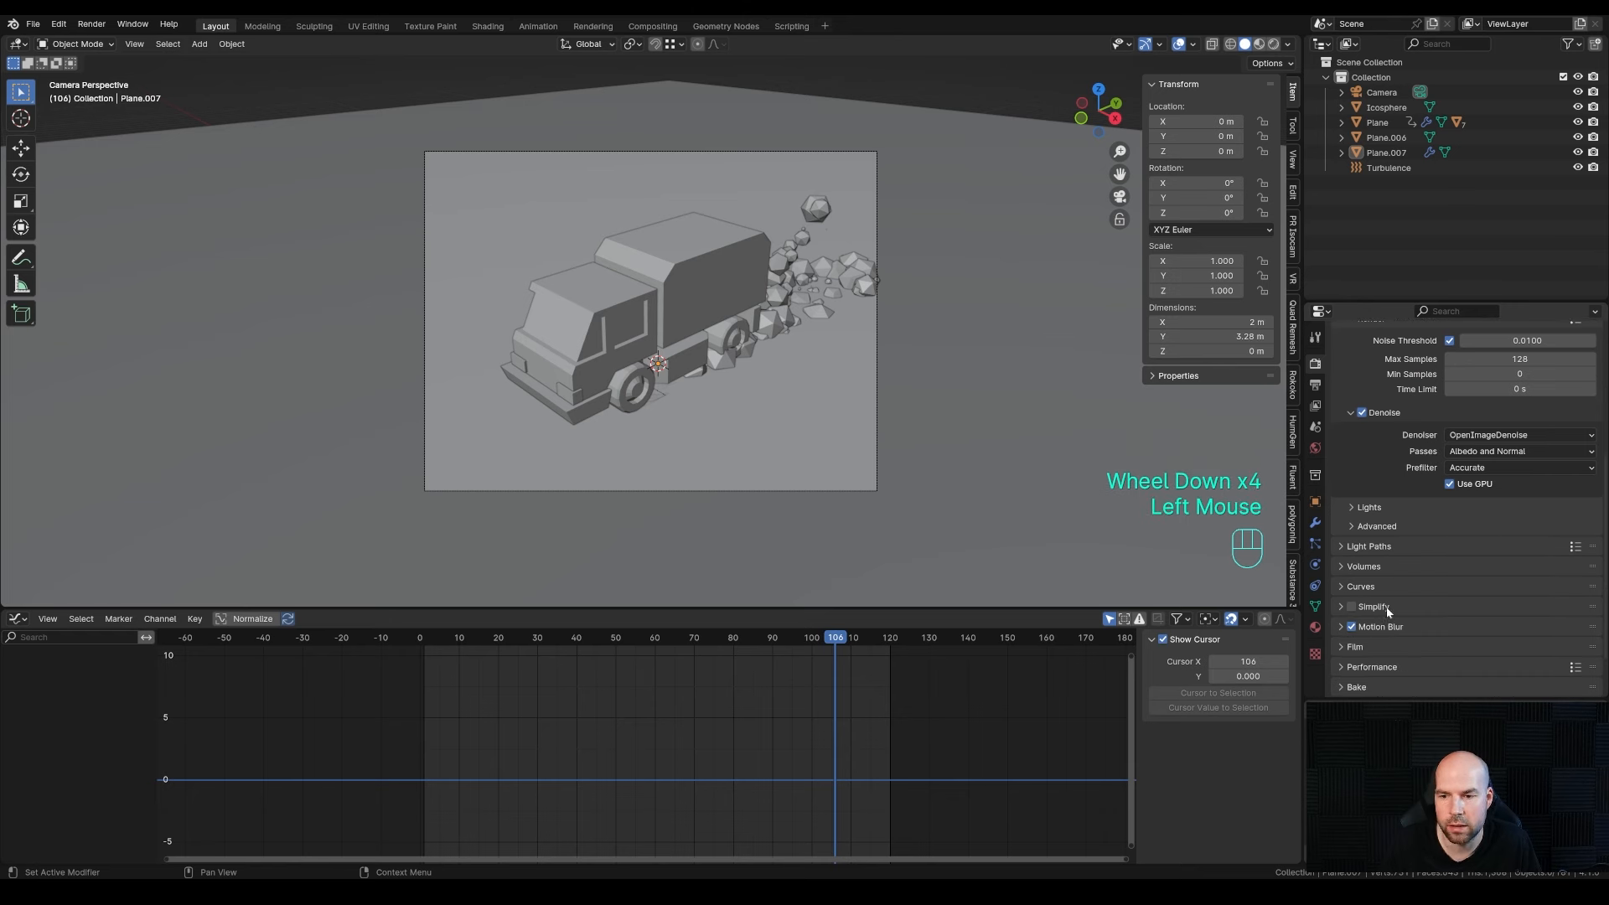
pyautogui.scroll(2, 1380, 491)
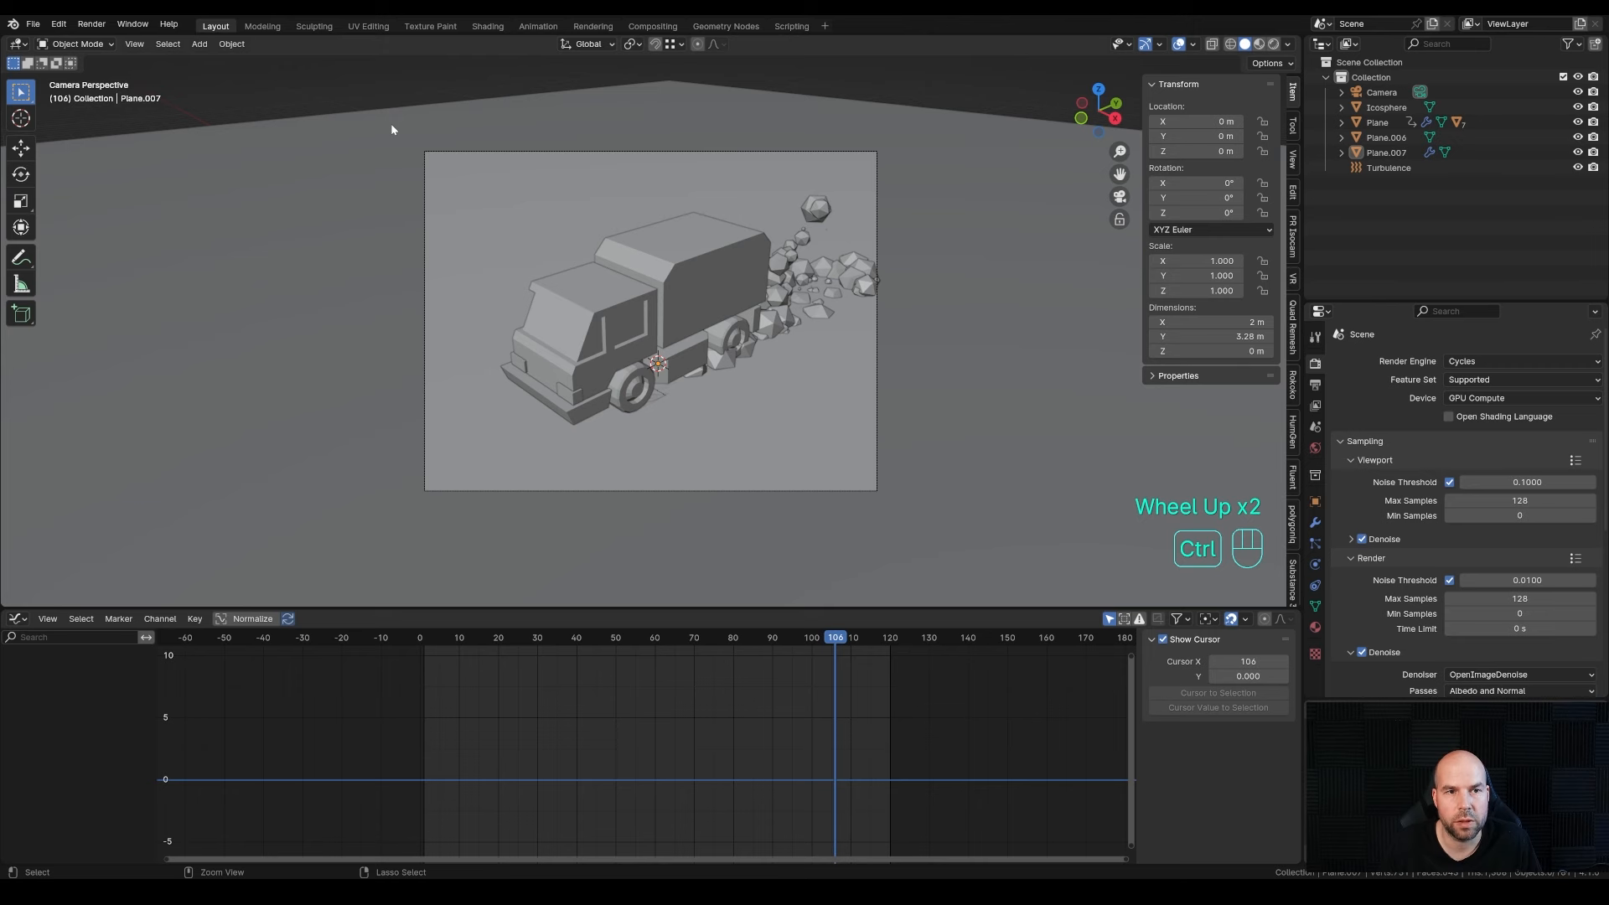
# - Limit rendering to a region covering the whole camera frame and switch the viewport to Rendered shading
pyautogui.hotkey('ctrl', 'b')
pyautogui.moveTo(385, 126); pyautogui.dragTo(939, 566)
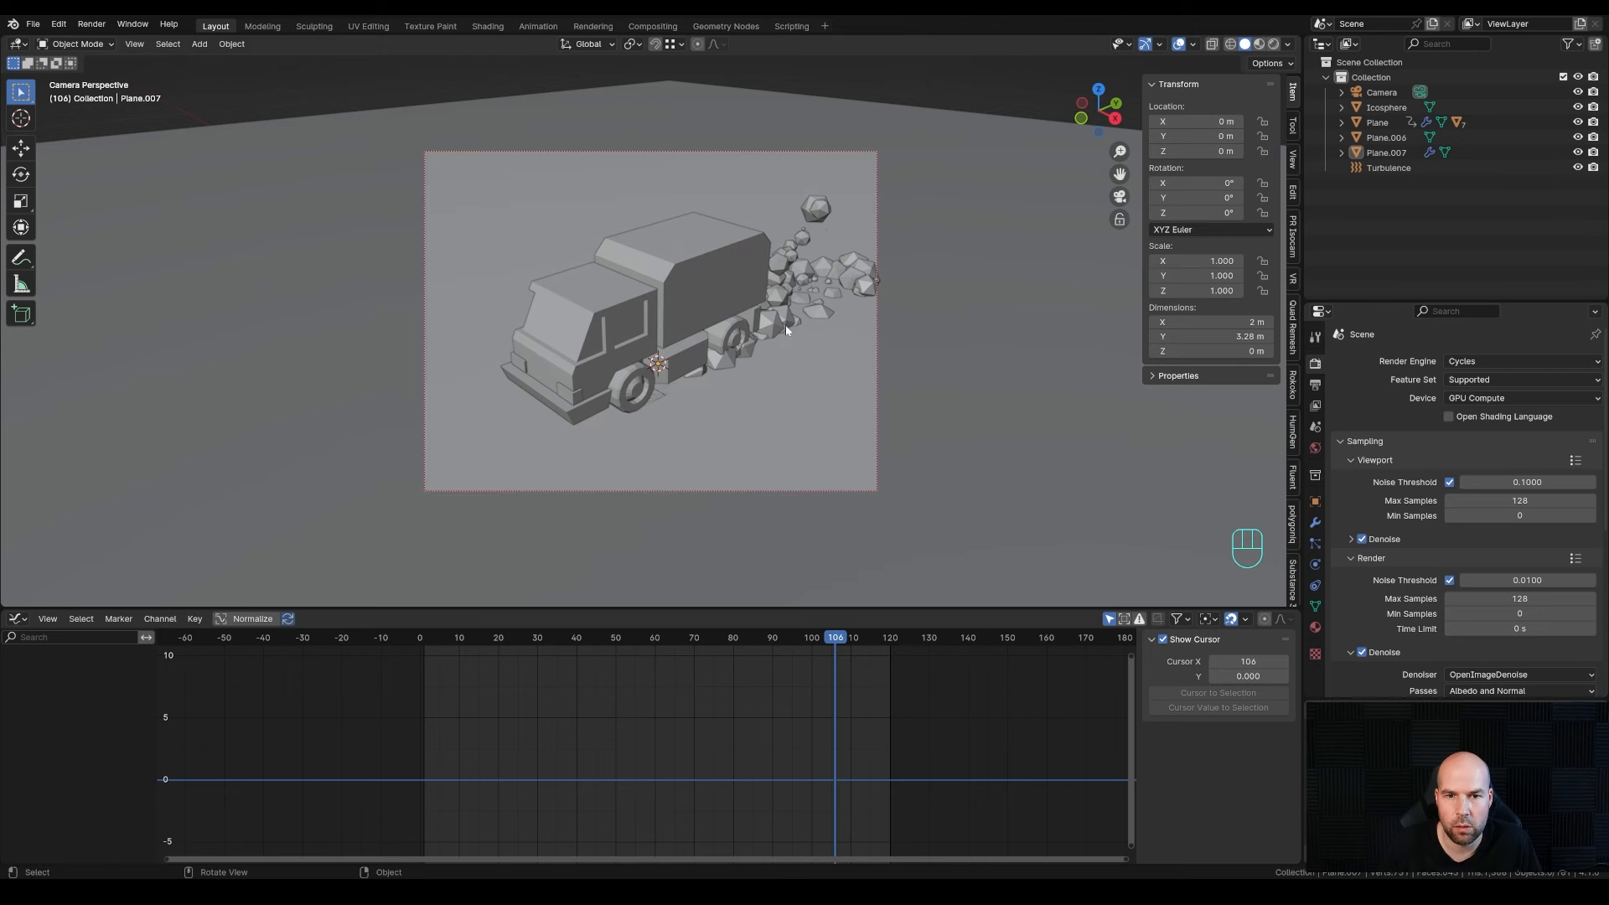
pyautogui.press('z')
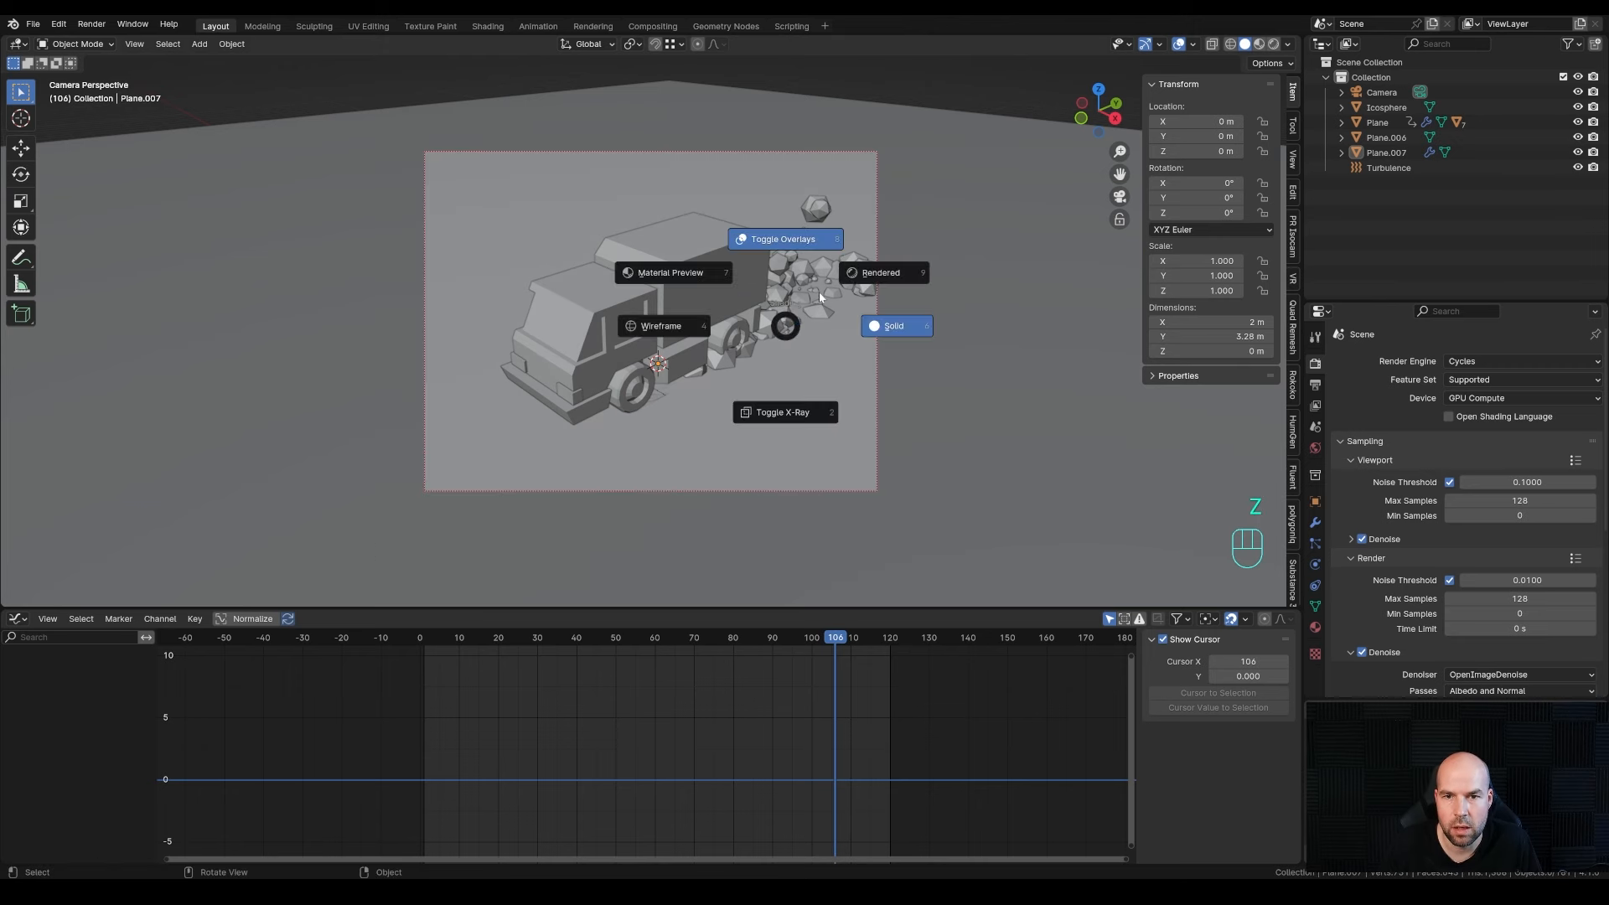
pyautogui.click(925, 243)
# - Add a Sun light at the origin and raise it about 4.16 m along Z above the truck
pyautogui.hotkey('shift', 'a')
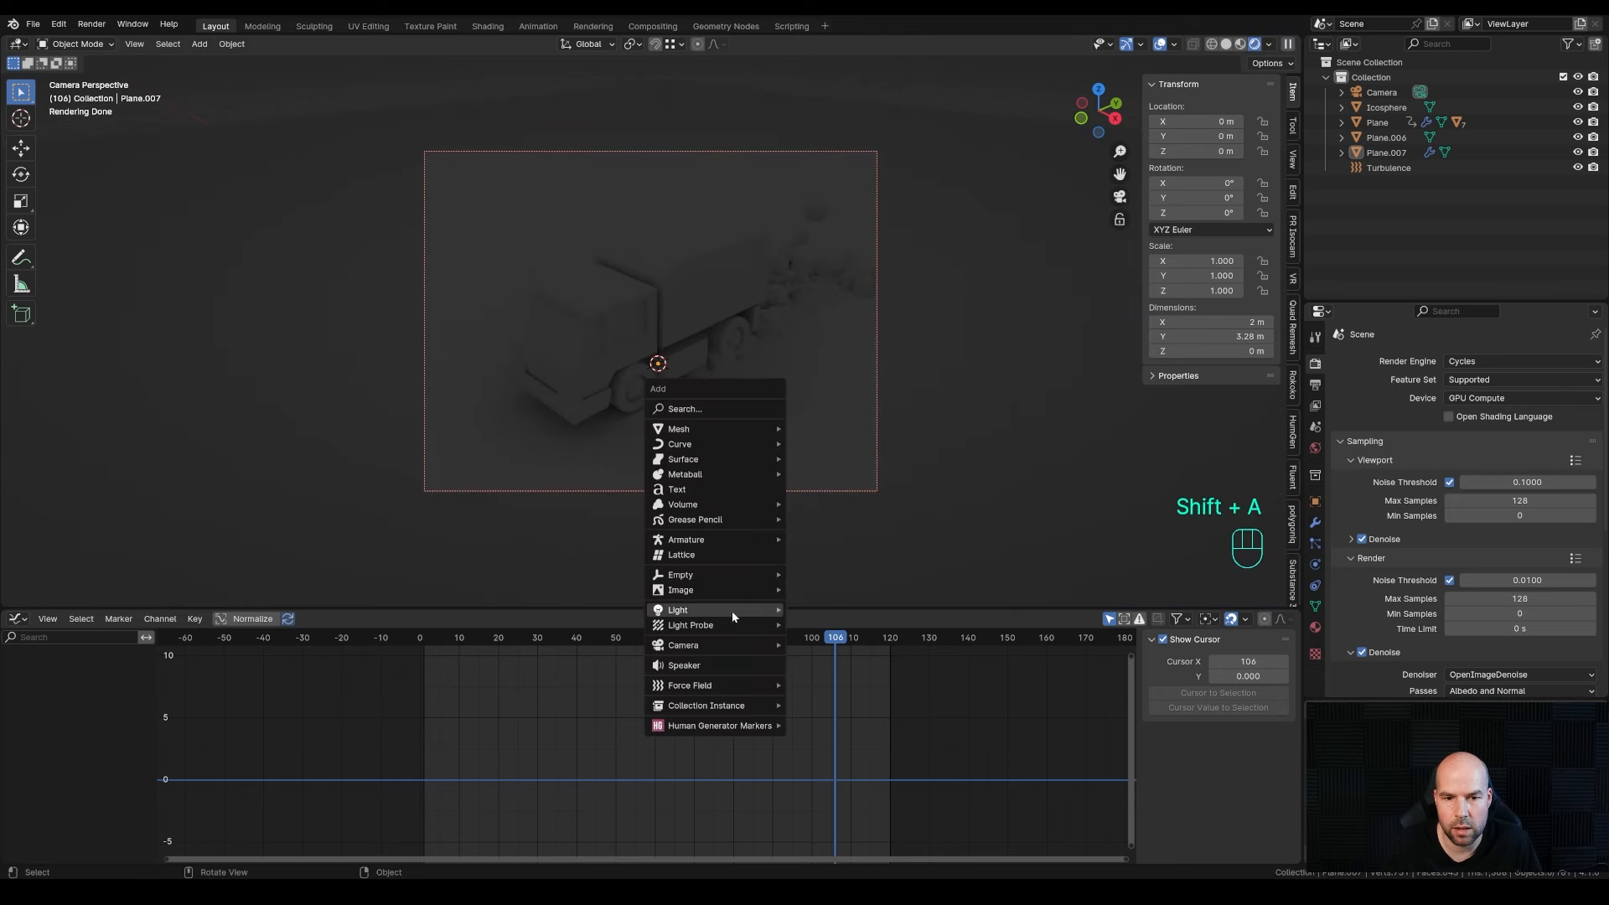
pyautogui.moveTo(731, 610)
pyautogui.click(853, 625)
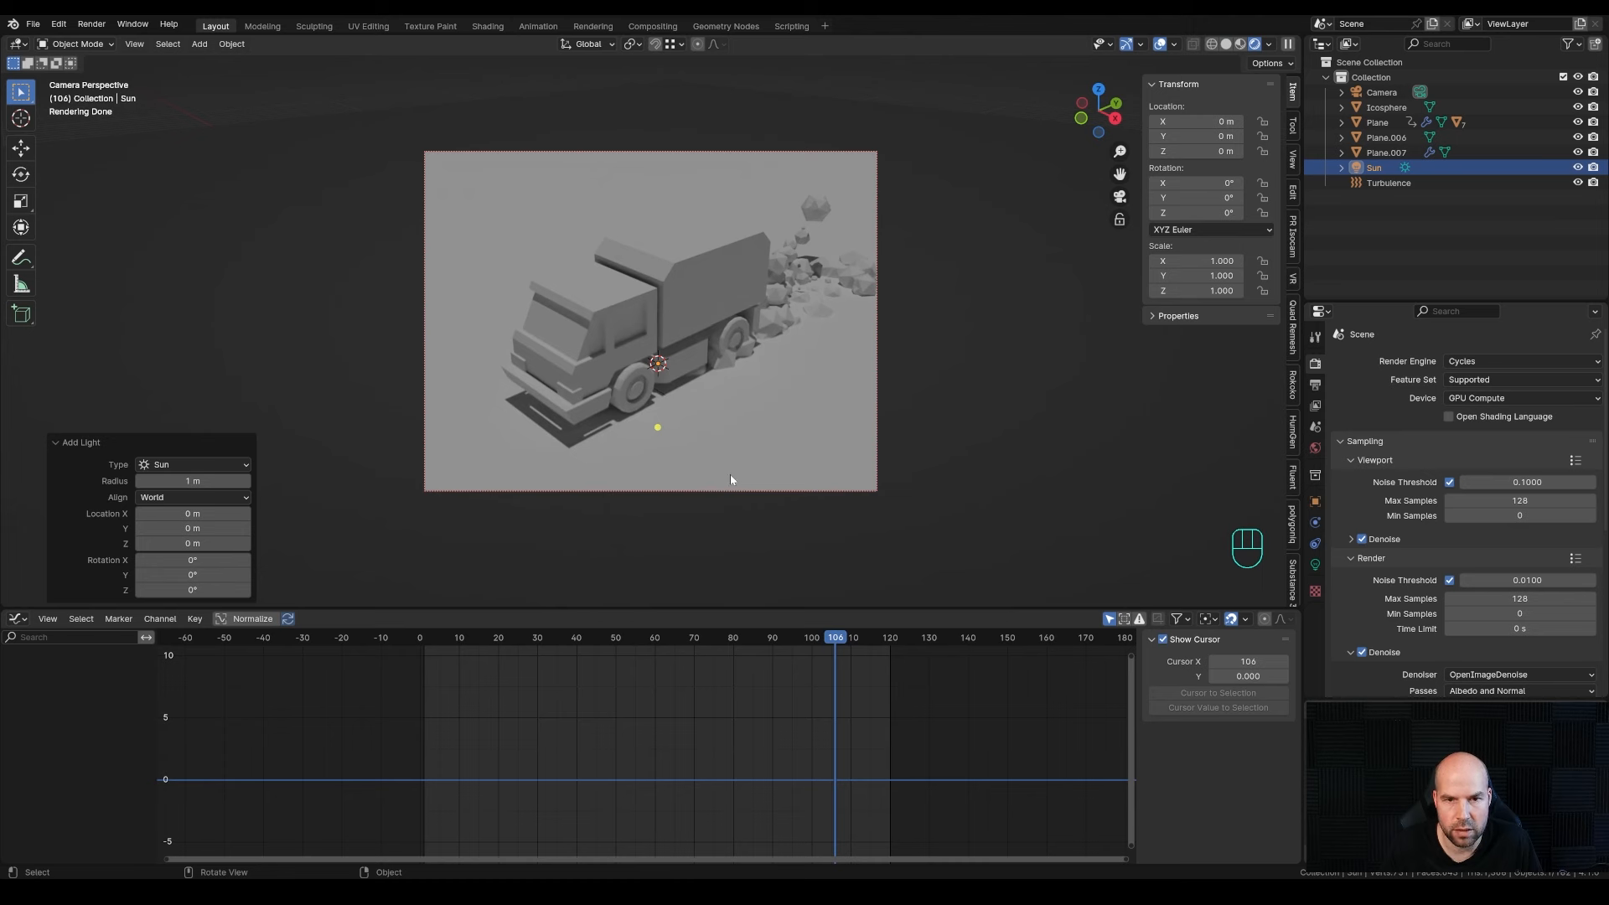
pyautogui.press('g')
pyautogui.press('z')
pyautogui.click(678, 335)
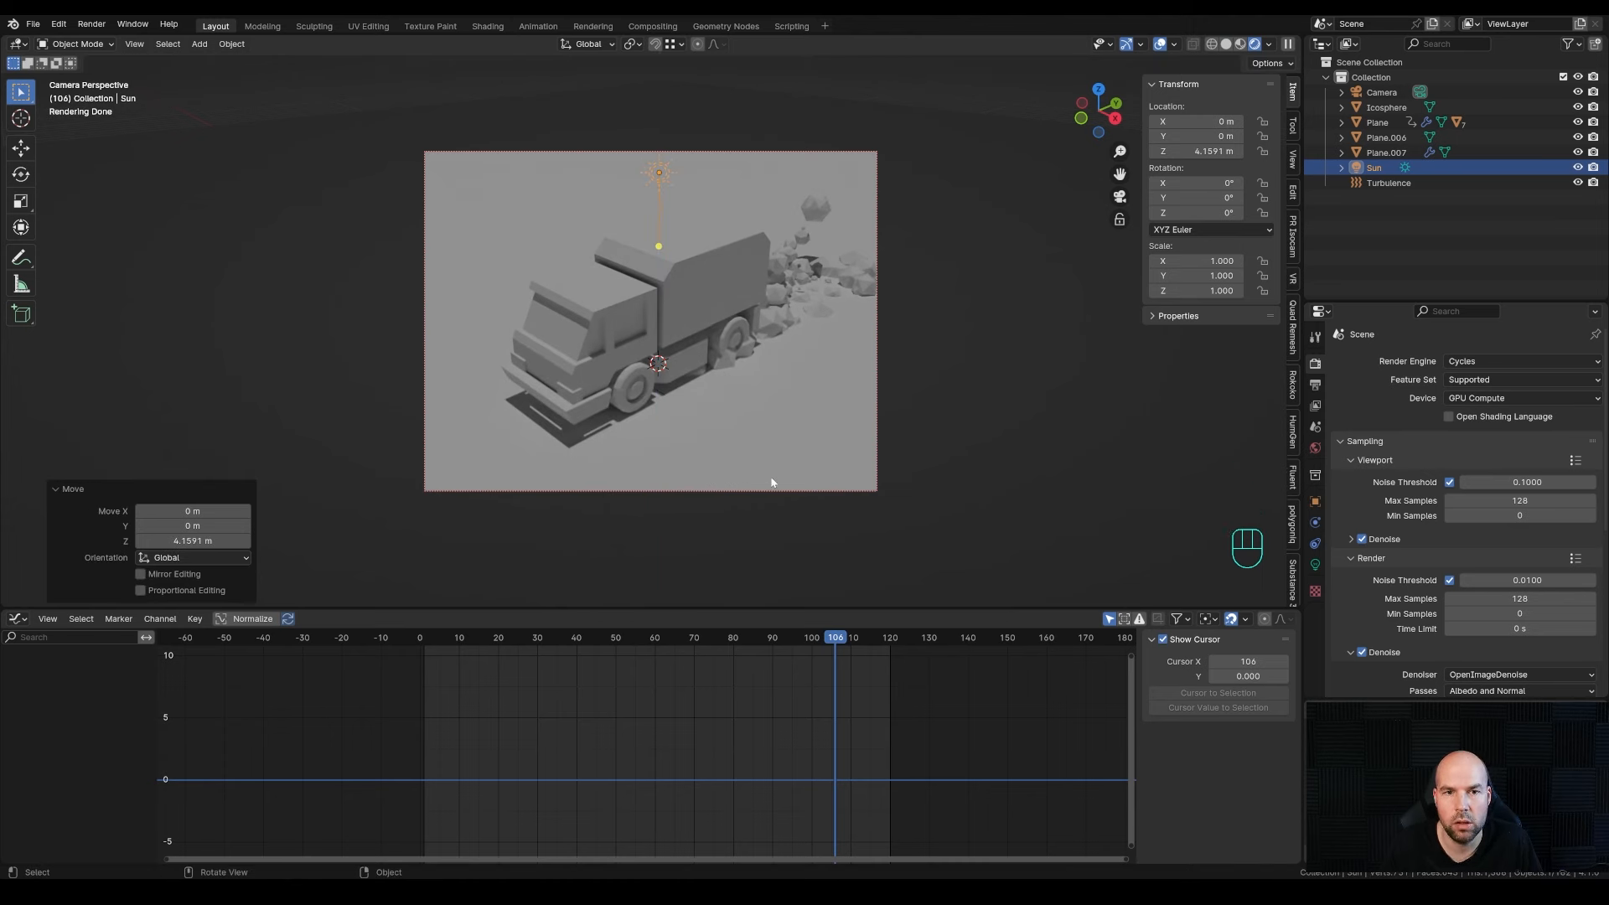
# - Rotate the sun about -38.4° in the camera view and about -21.2° around global Z to angle the truck's shadow
pyautogui.press('r')
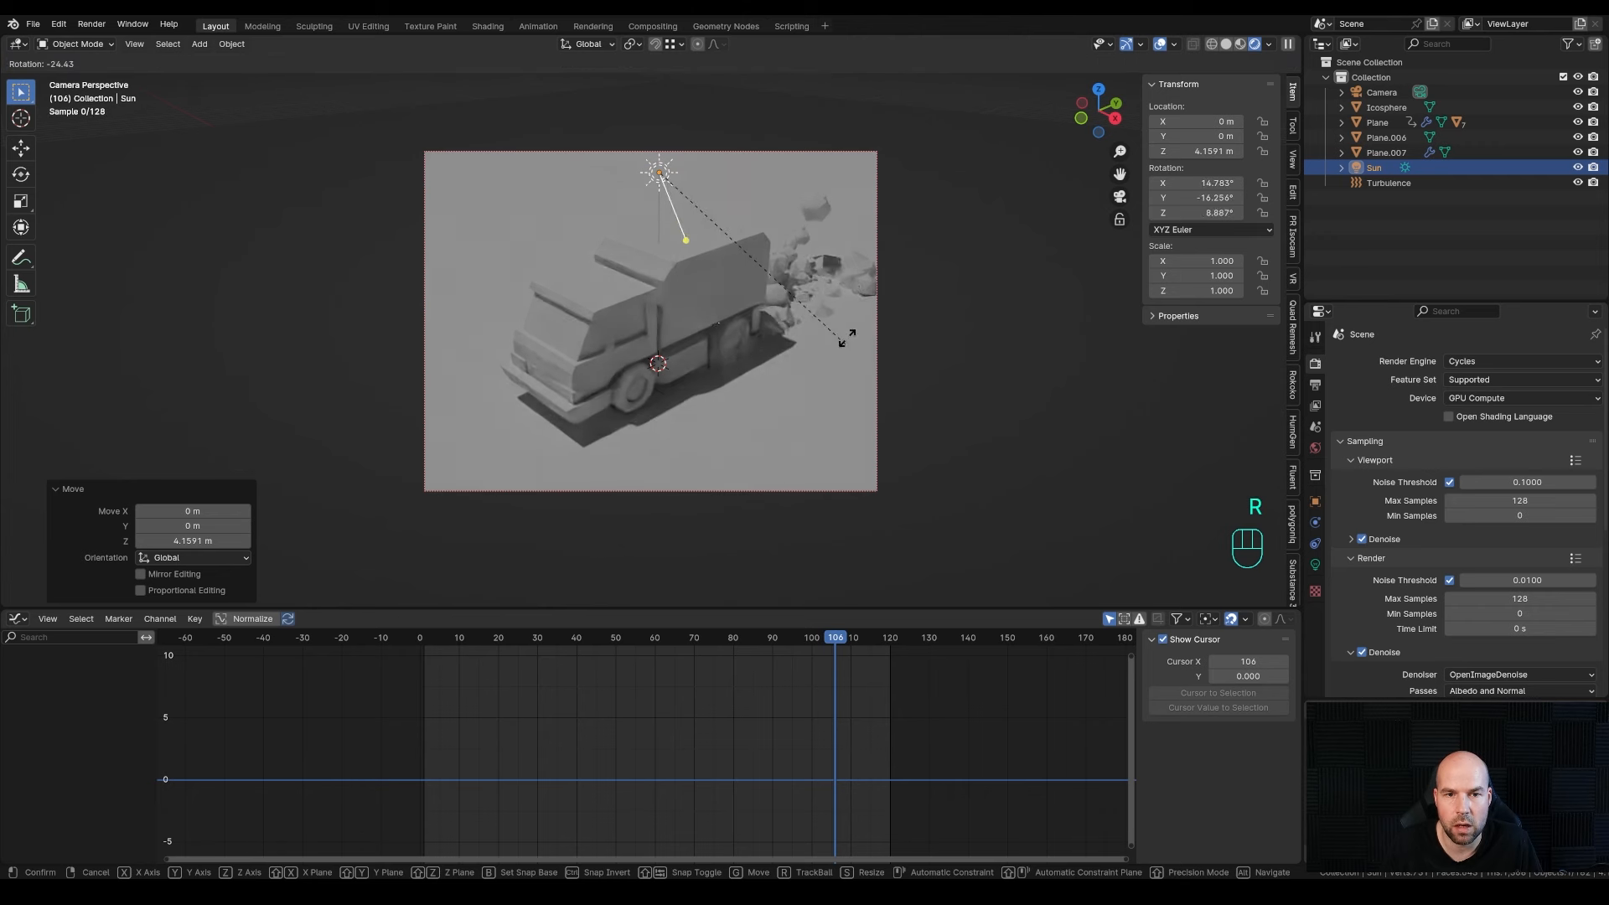
pyautogui.click(880, 275)
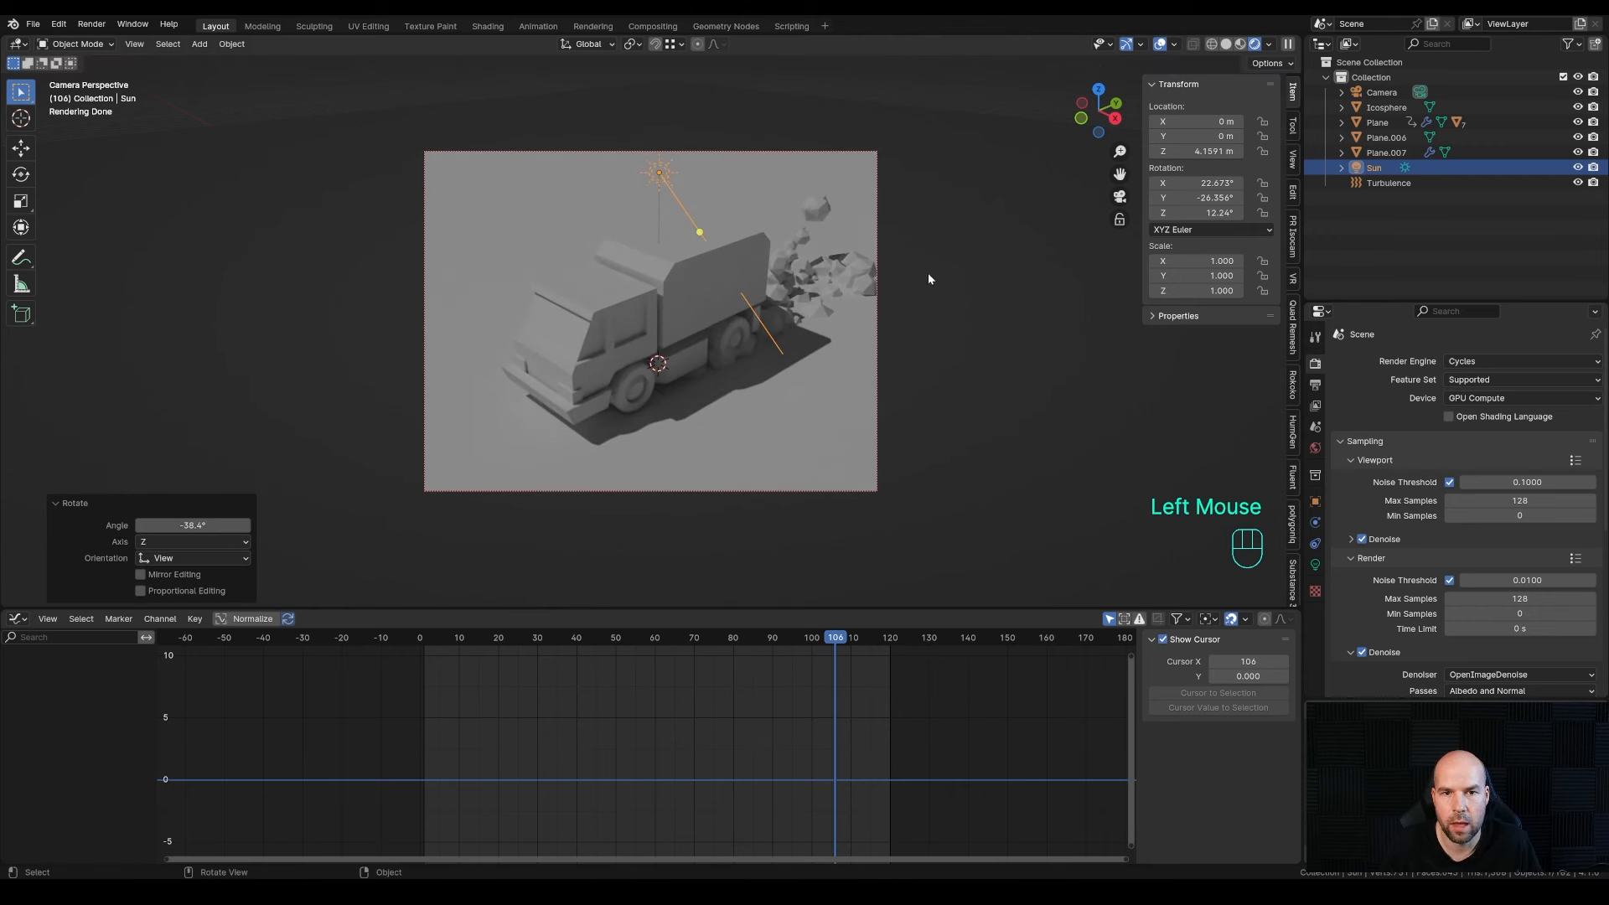
pyautogui.press('r')
pyautogui.press('z')
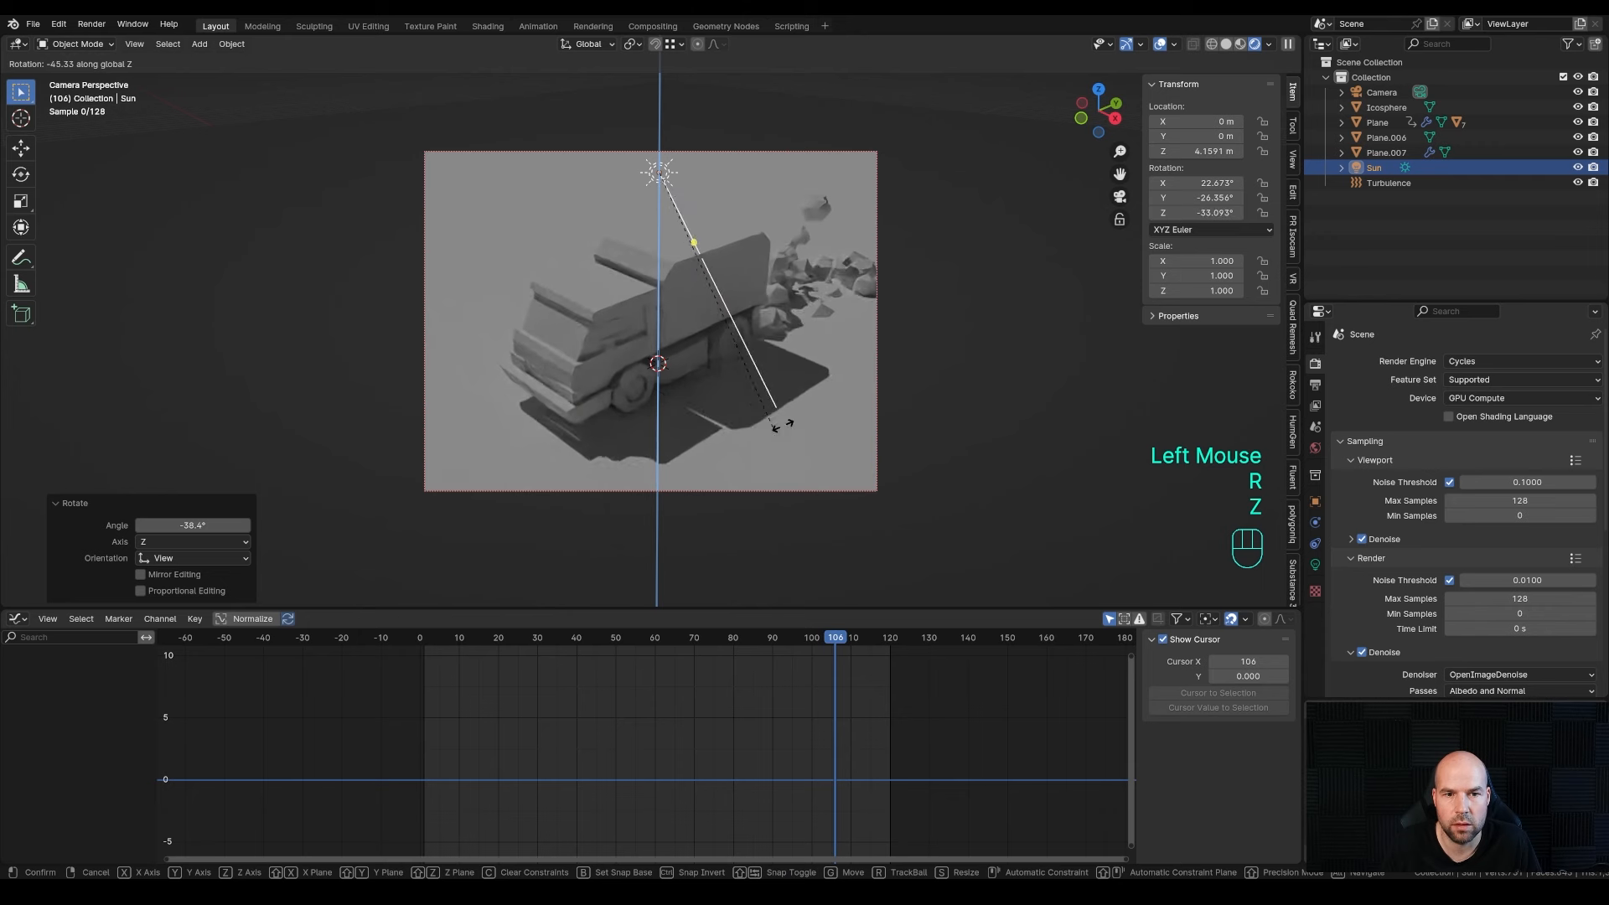
pyautogui.click(812, 310)
# - Set the sun light's strength to 3
pyautogui.click(1315, 565)
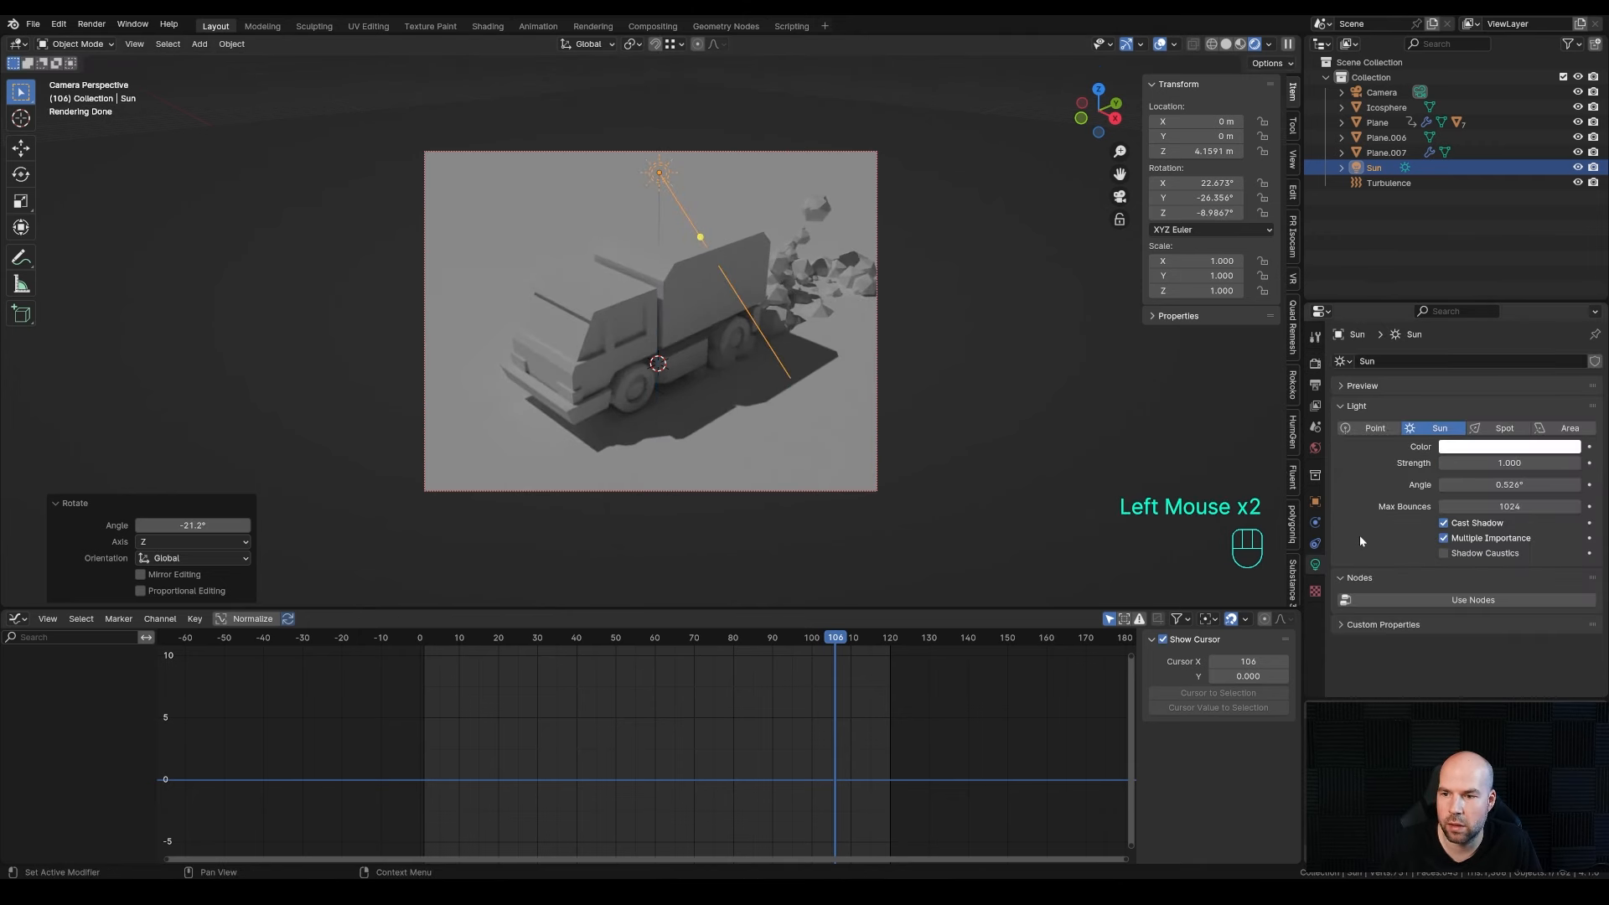
pyautogui.click(1523, 463)
pyautogui.press('Return')
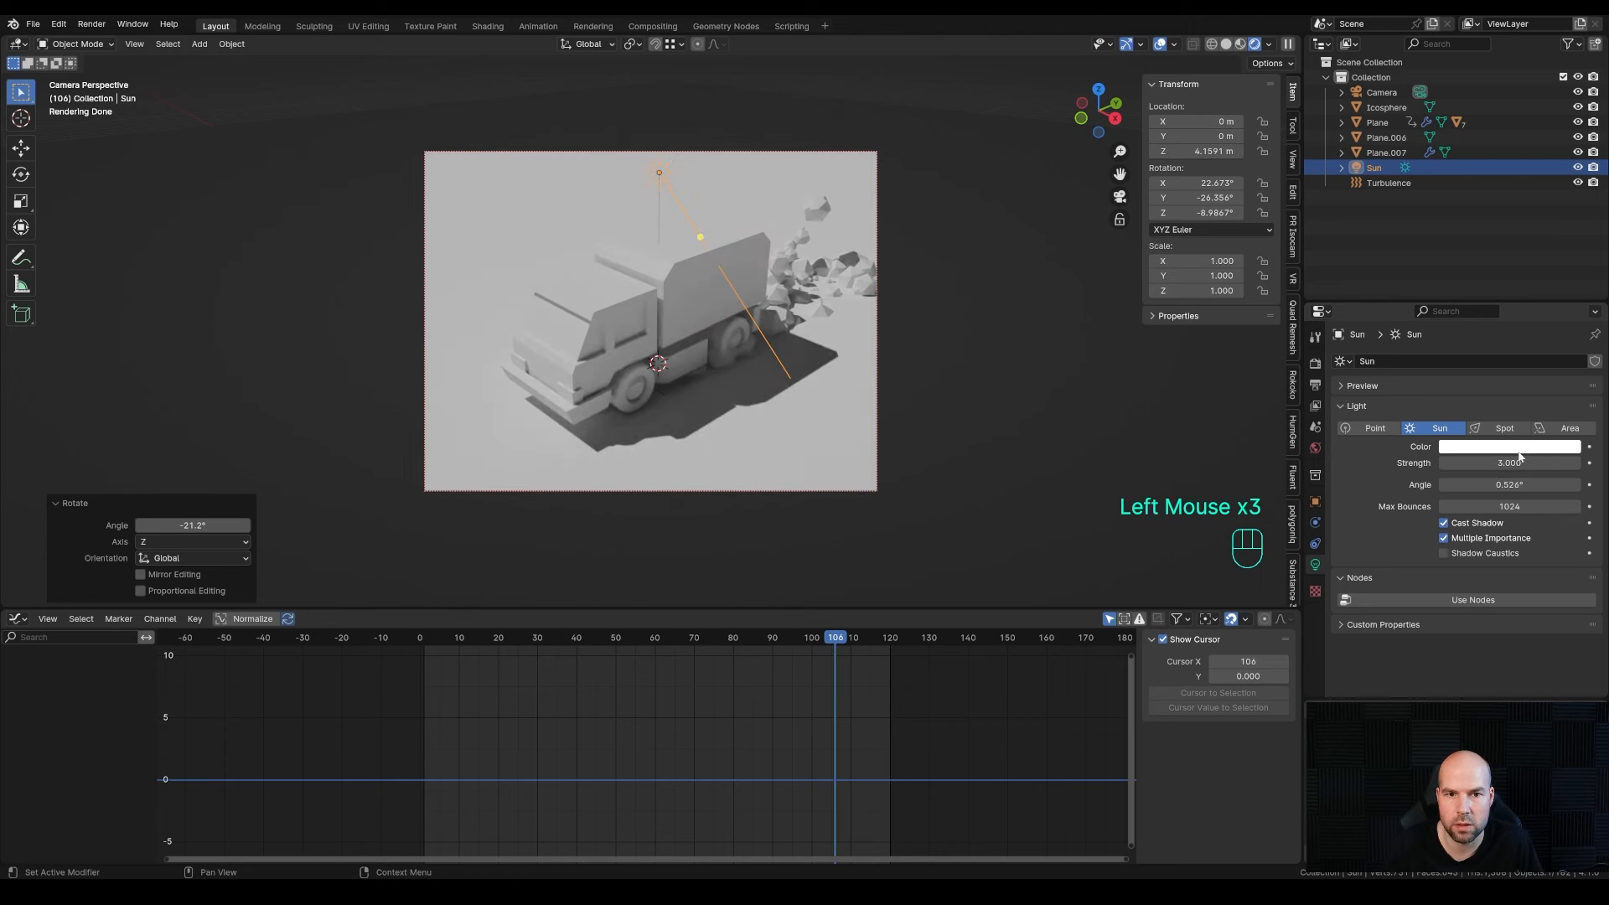
# - Play the animation in the rendered view with the sun deselected and examine the lit truck and dust trail
pyautogui.scroll(-1, 852, 300)
pyautogui.press('space')
pyautogui.scroll(1, 881, 342)
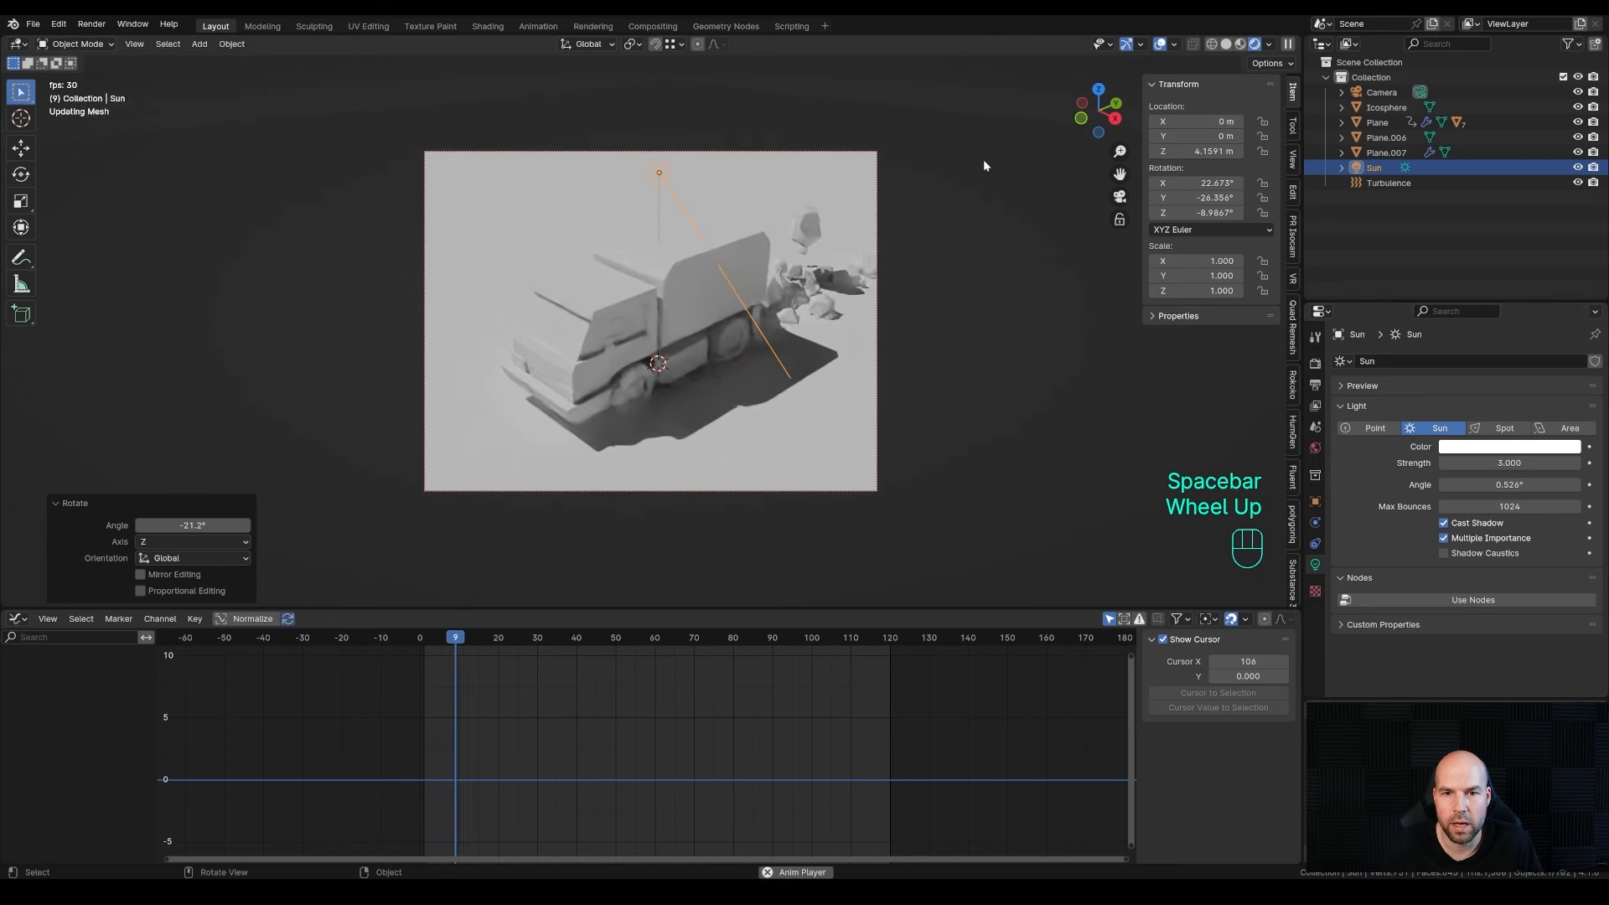
pyautogui.click(1013, 88)
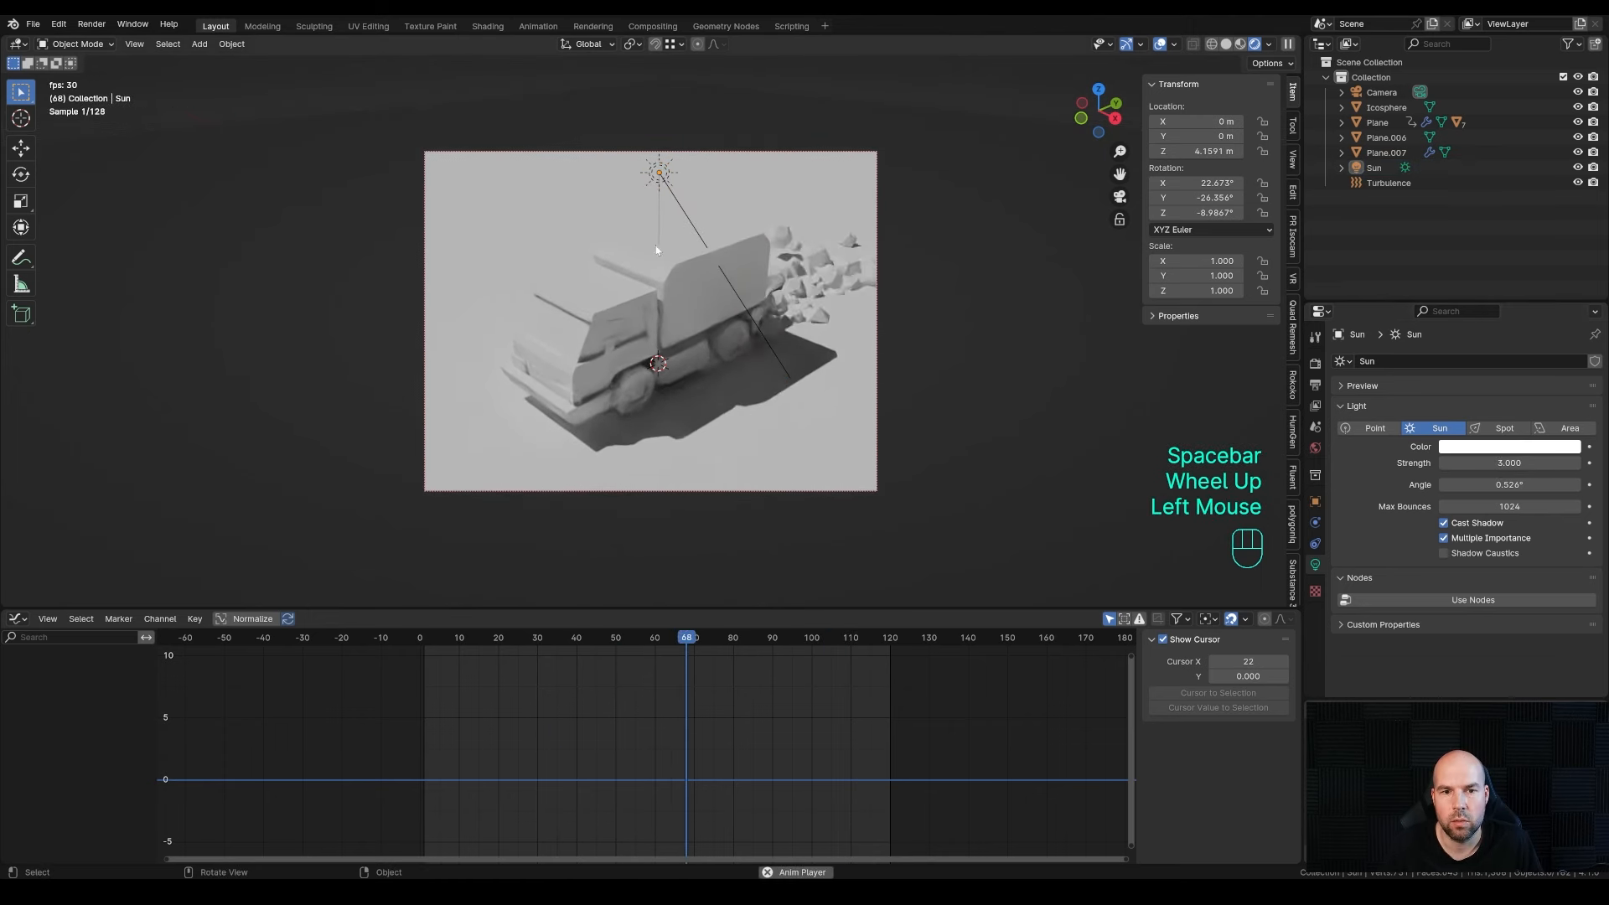
pyautogui.press('space')
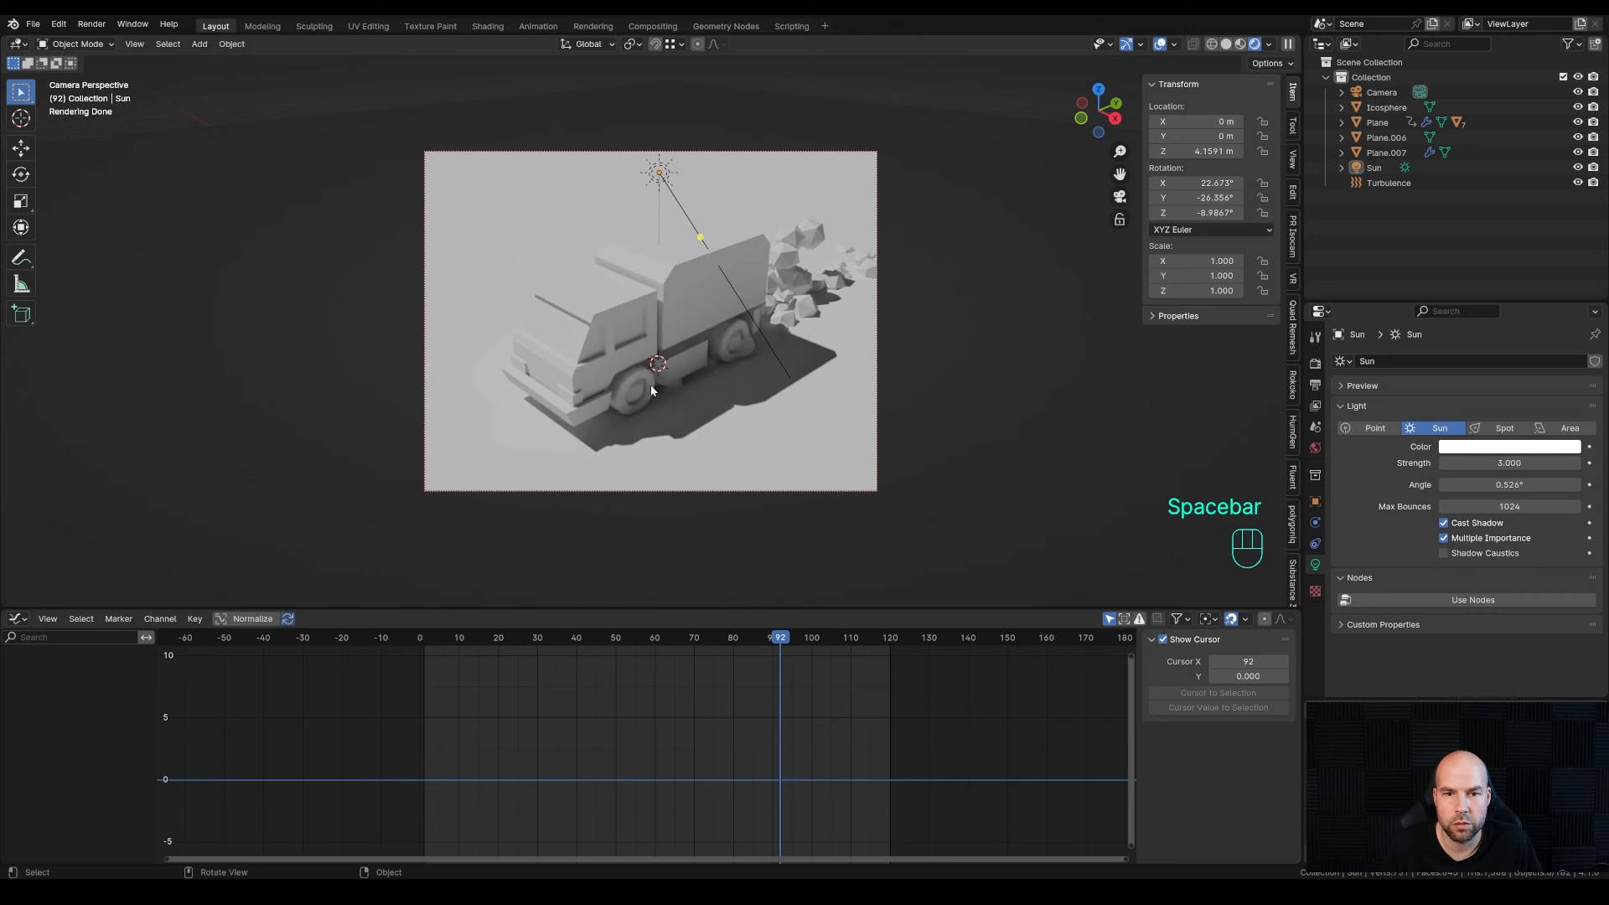
# - Give the ground plane a new sandy material with hue about 0.104, saturation about 0.721, value 0.8 and roughness 1
pyautogui.click(784, 450)
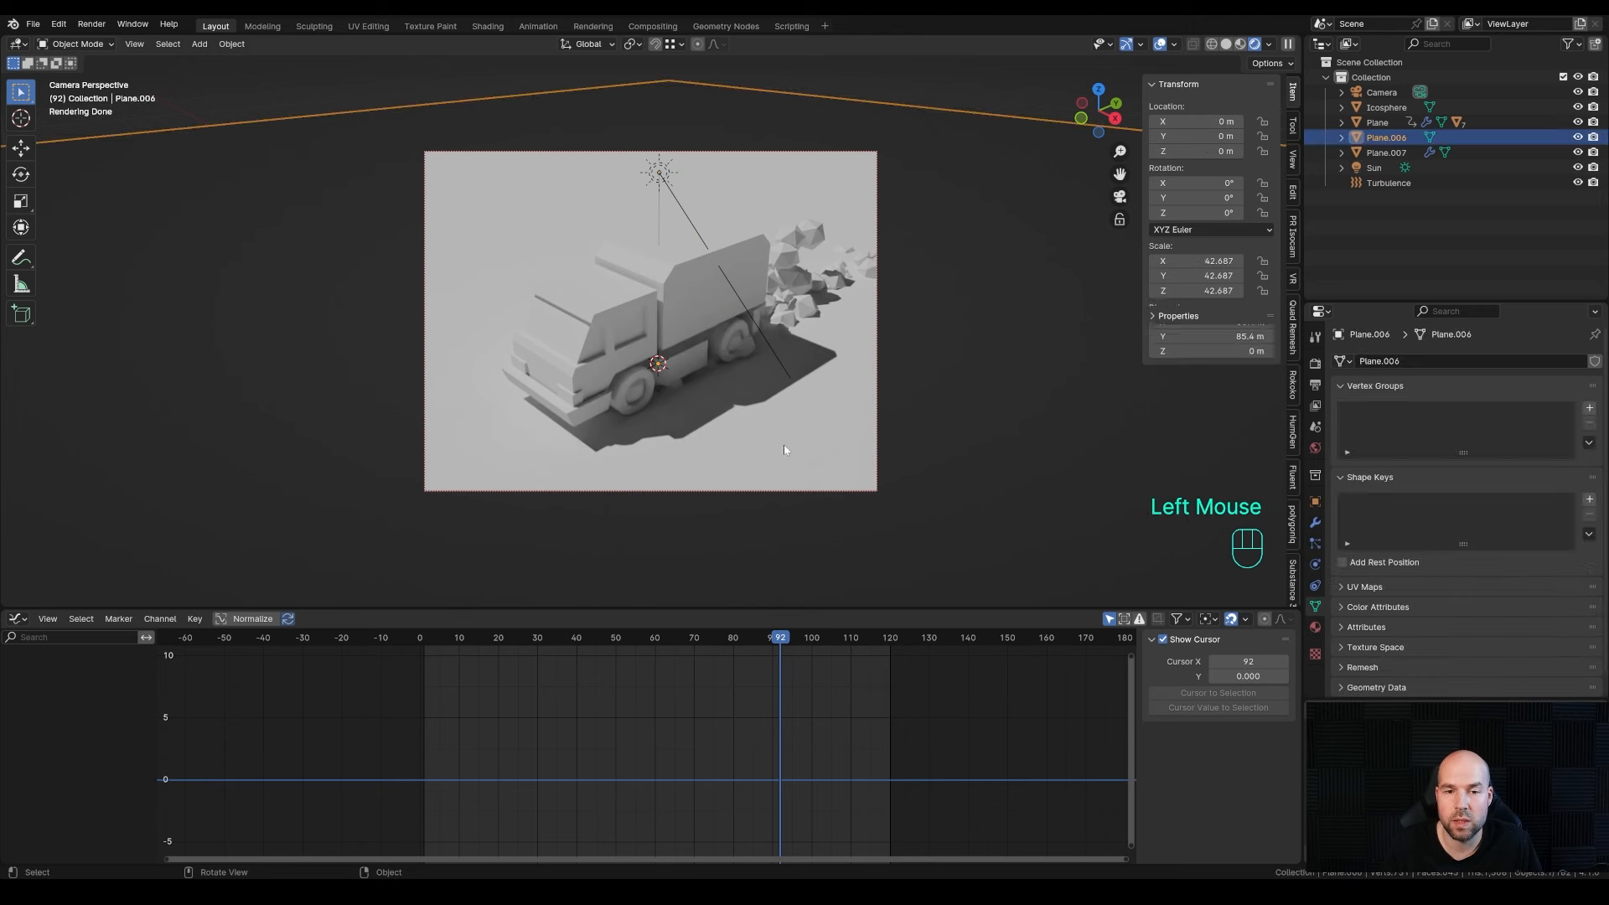
pyautogui.click(775, 410)
pyautogui.click(774, 411)
pyautogui.click(1315, 626)
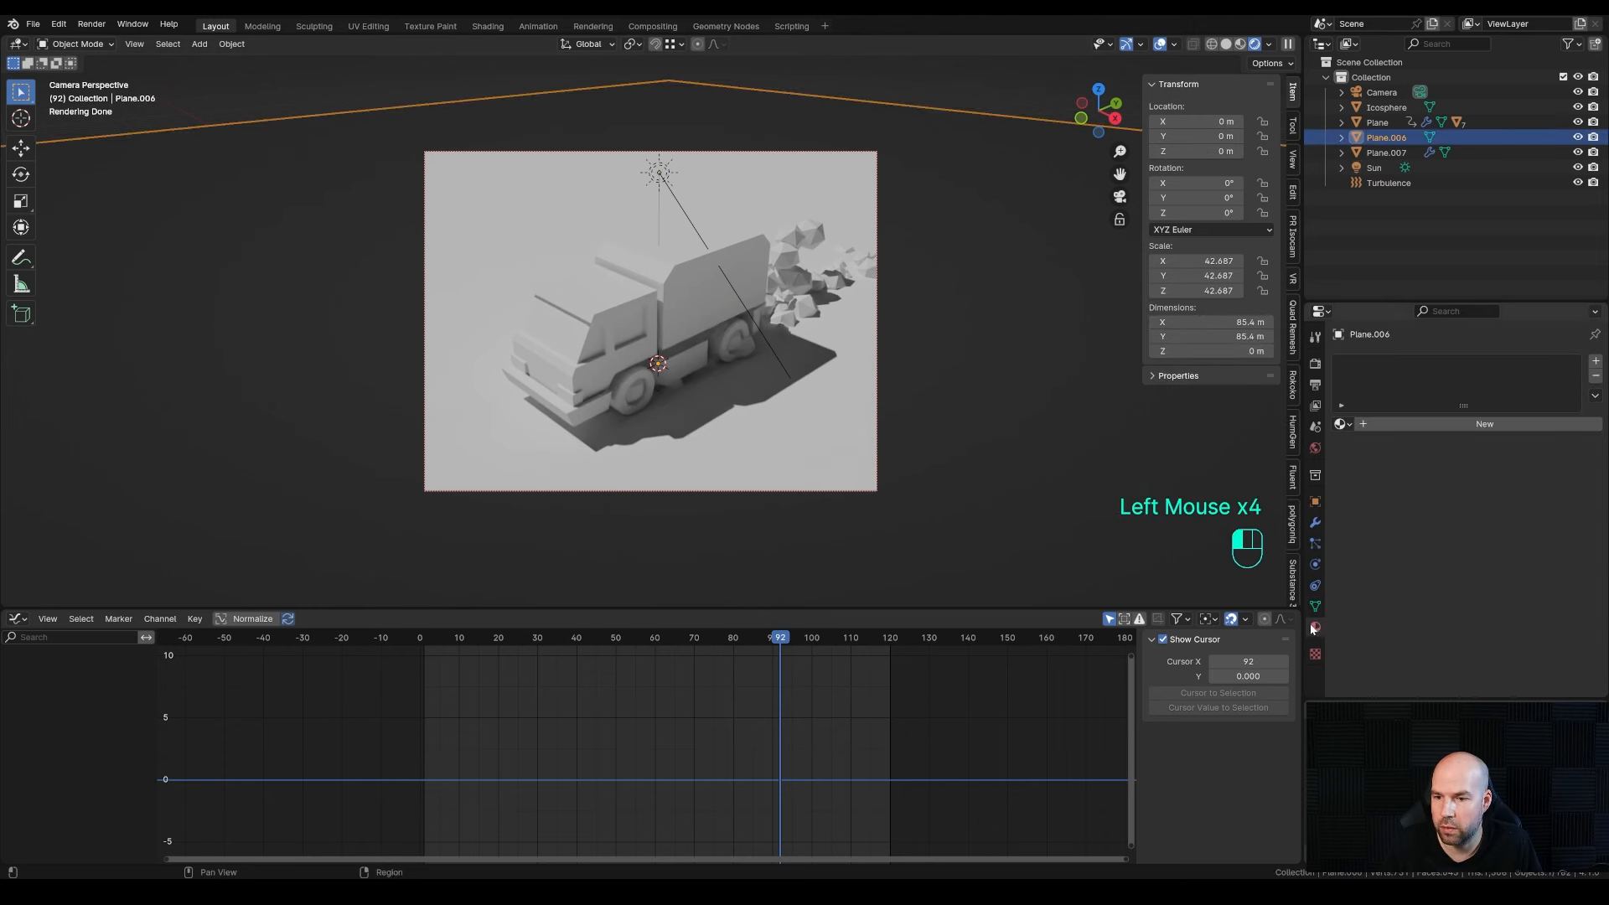
pyautogui.click(1433, 423)
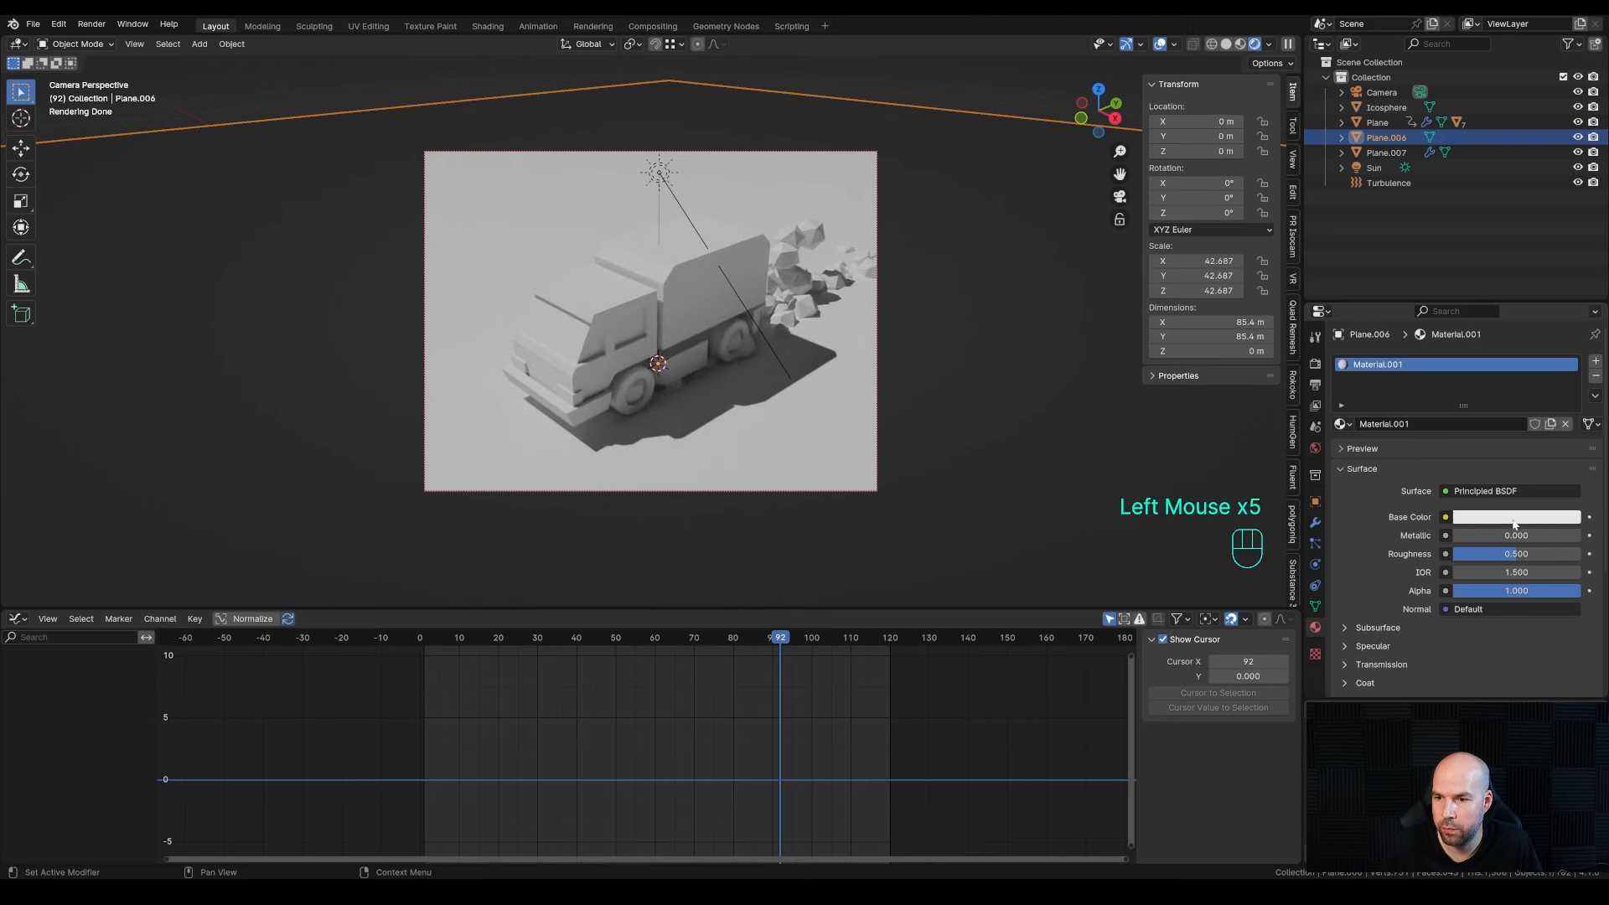
pyautogui.click(1514, 519)
pyautogui.moveTo(1485, 365); pyautogui.dragTo(1473, 368)
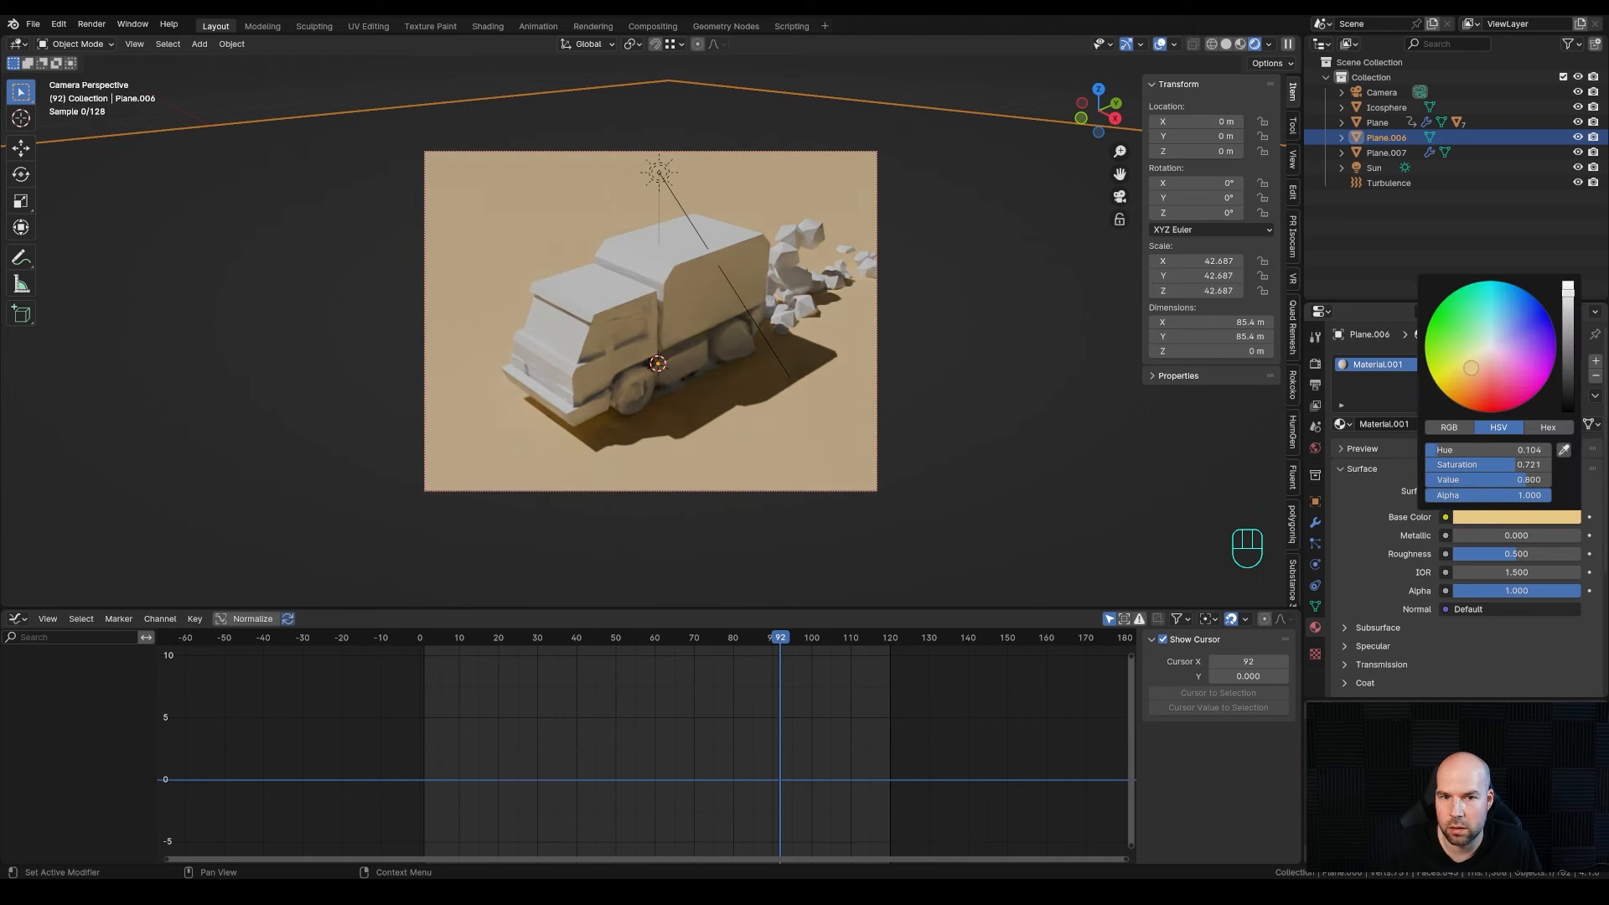
pyautogui.moveTo(1508, 554); pyautogui.dragTo(1579, 554)
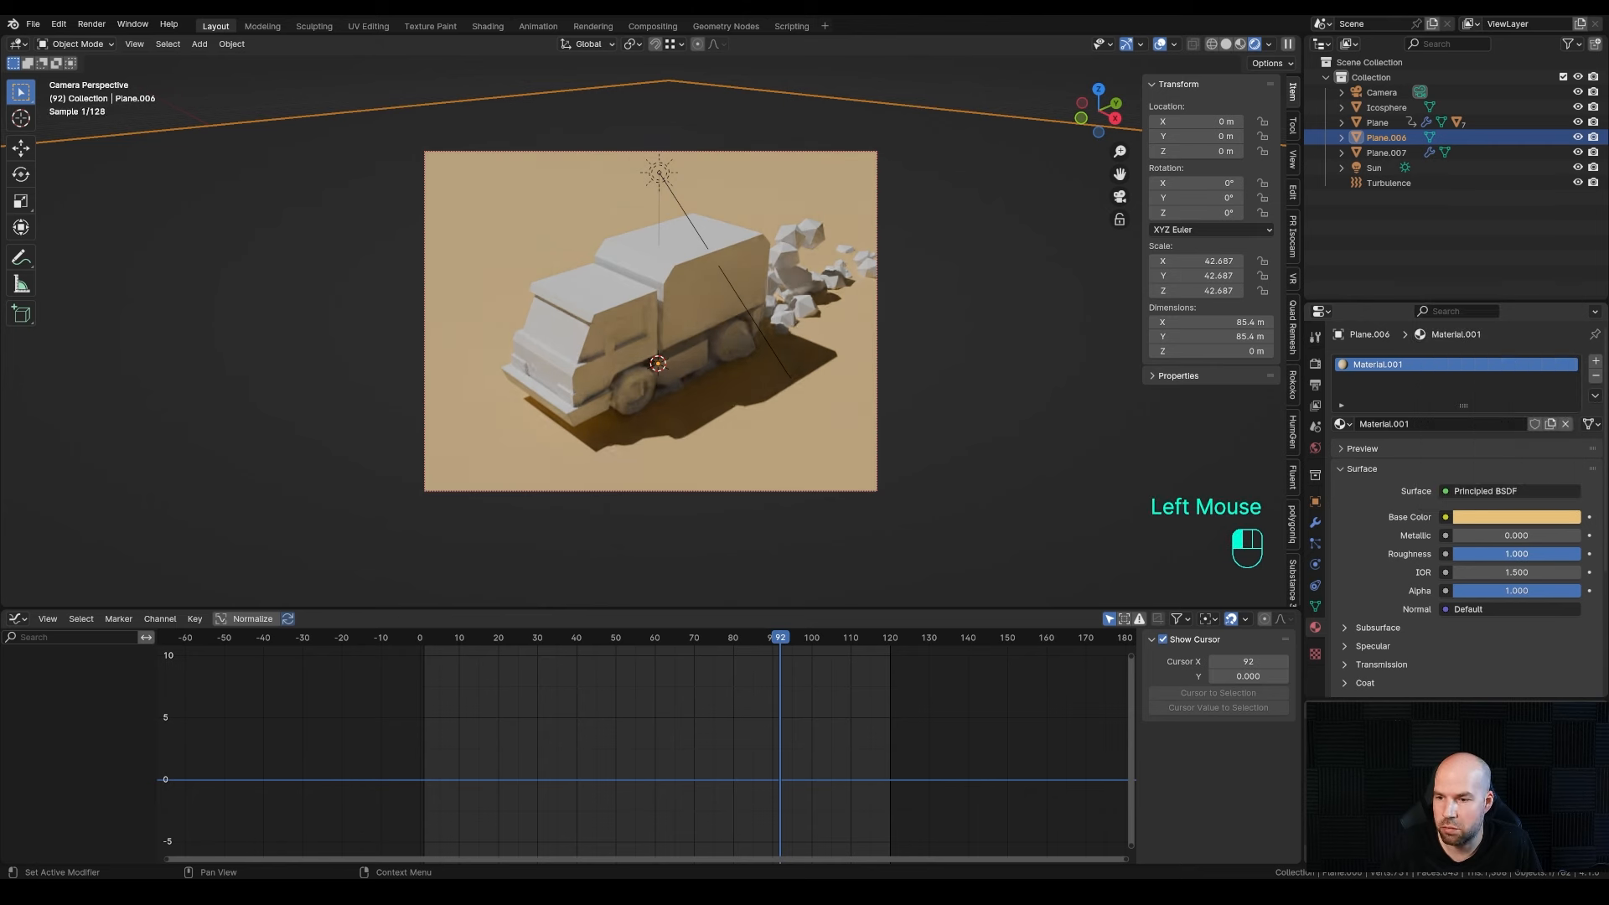
# - Assign the ground's sandy material, Material.001, to the Icosphere used for the dust particles
pyautogui.click(1384, 107)
pyautogui.click(1341, 424)
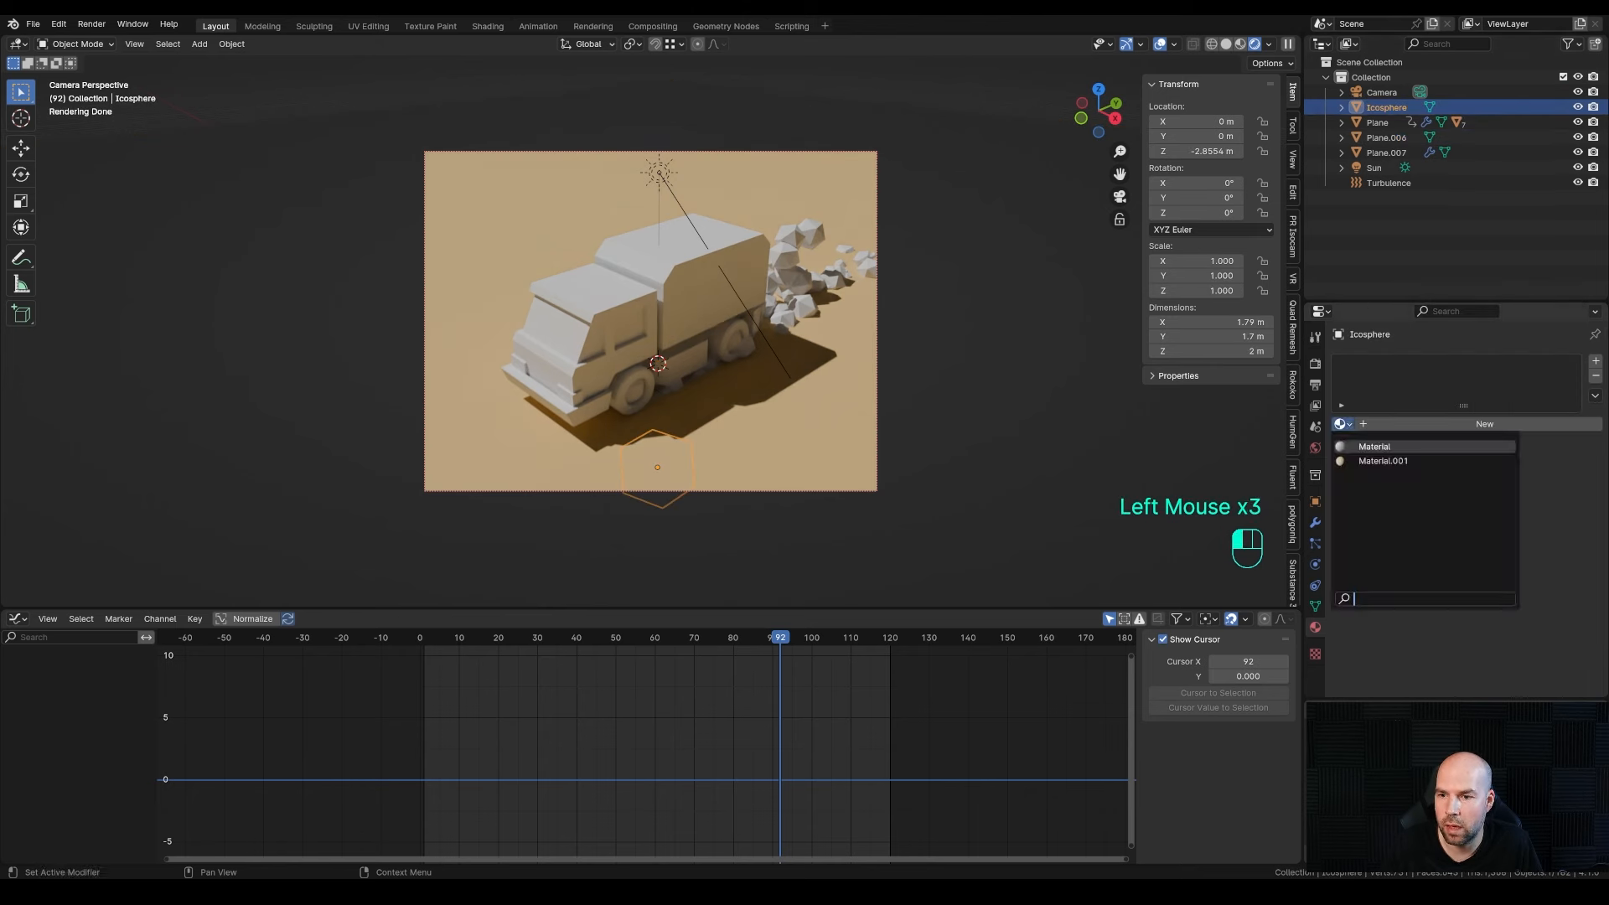
pyautogui.click(1382, 461)
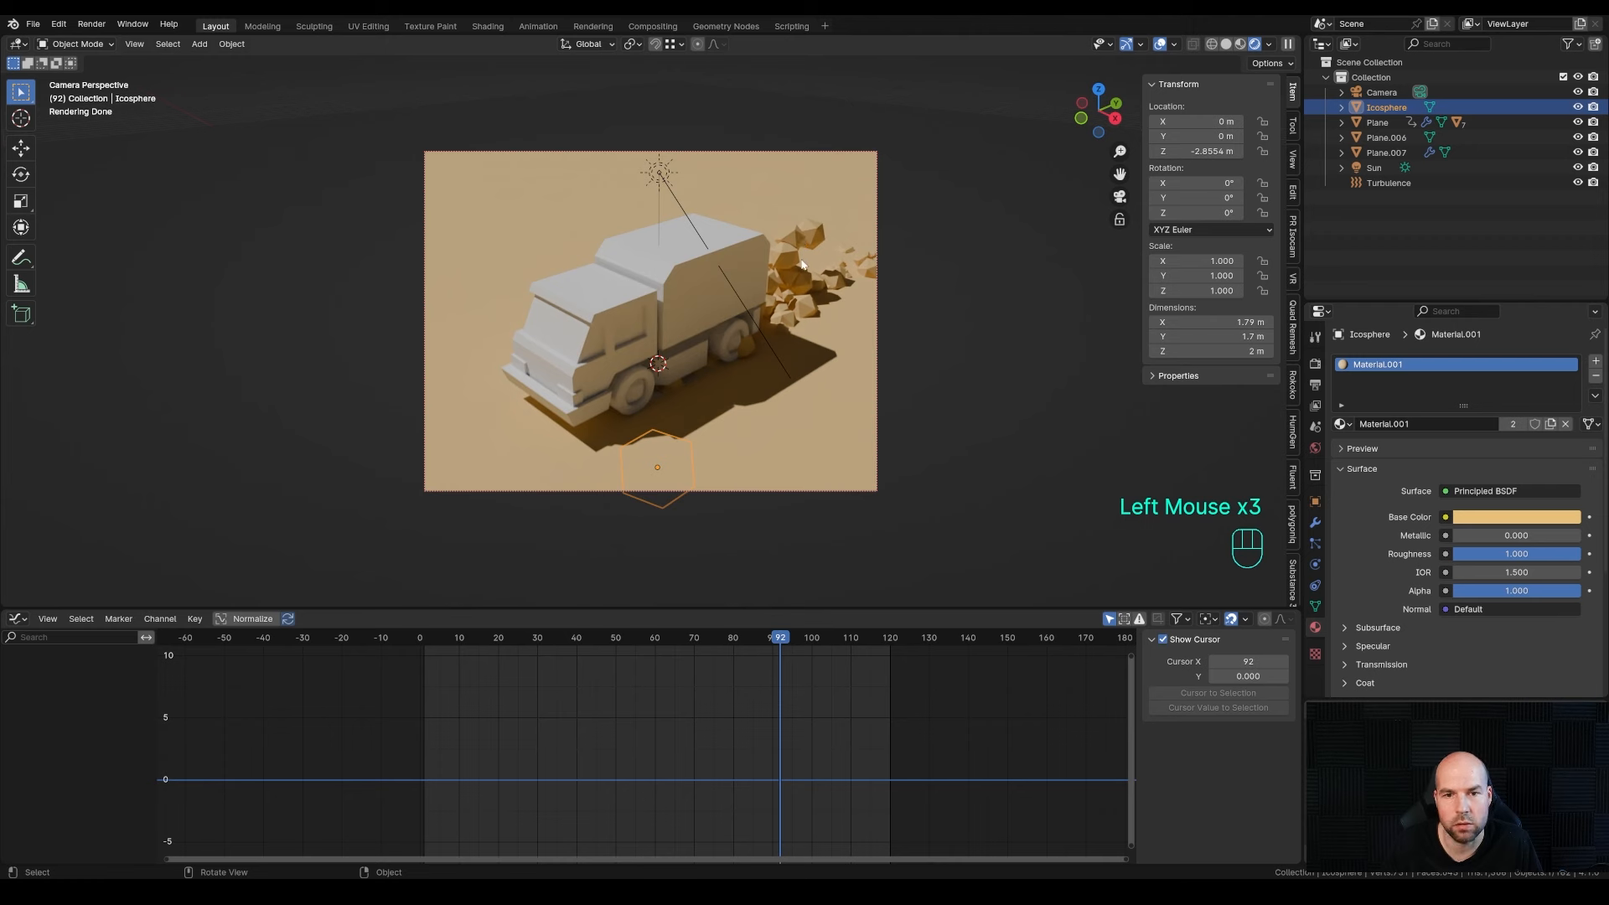
# - Give the truck's front wheels a new material with a near-black base color
pyautogui.click(652, 398)
pyautogui.click(1517, 517)
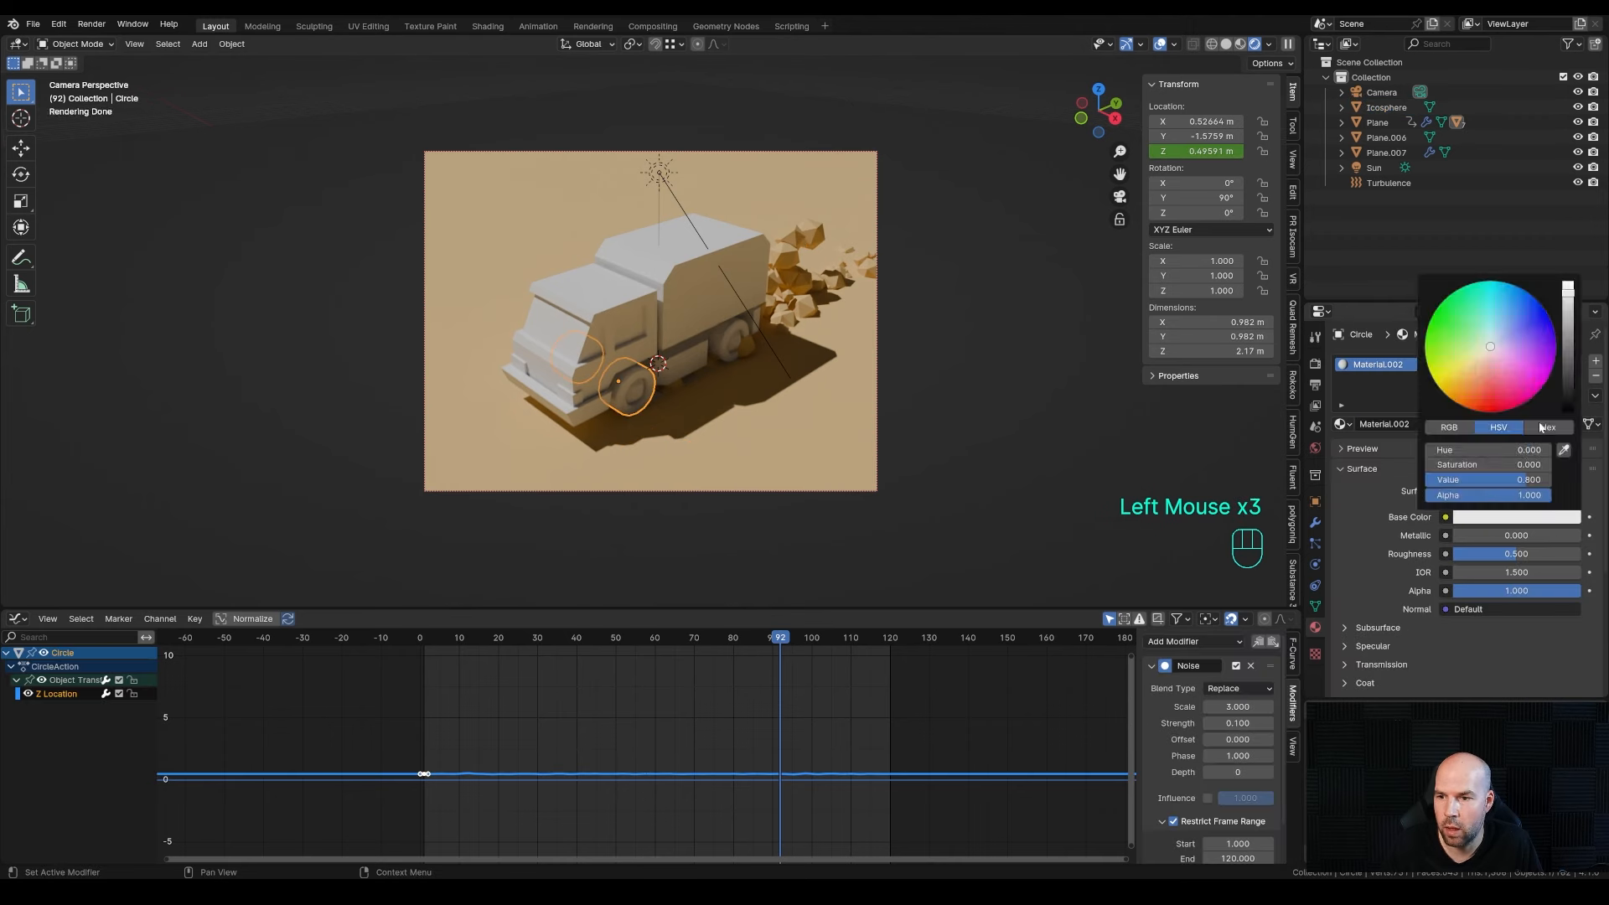
pyautogui.click(1568, 391)
# - Add a second material slot to the wheel, assign its hub face and surrounding ring of faces, and create a new material there
pyautogui.scroll(3, 634, 415)
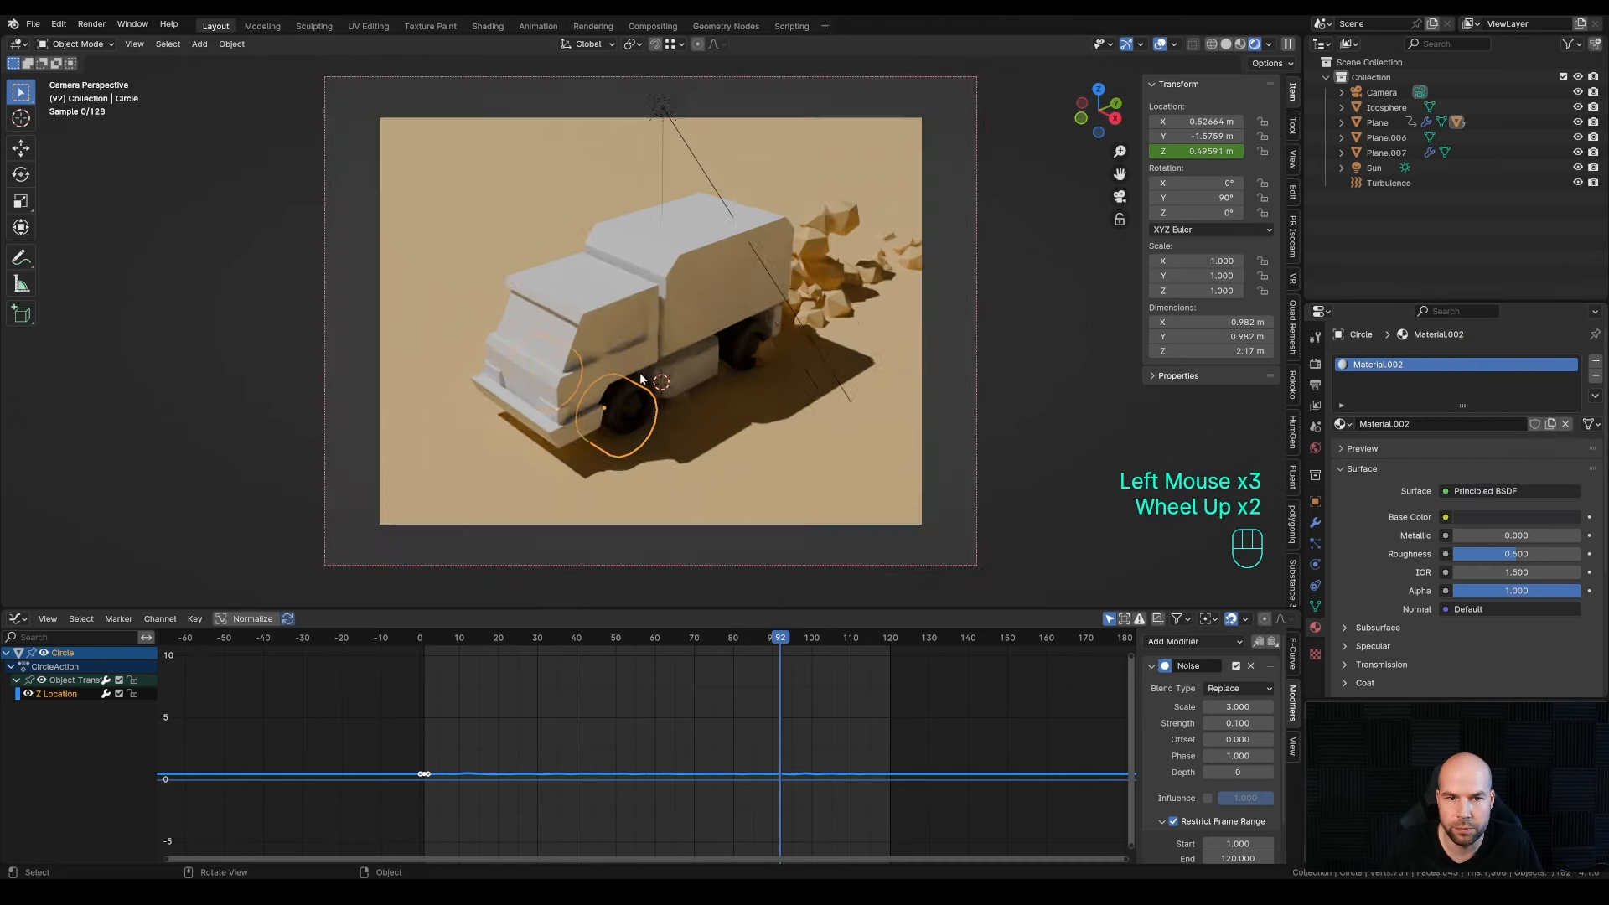
pyautogui.click(1595, 360)
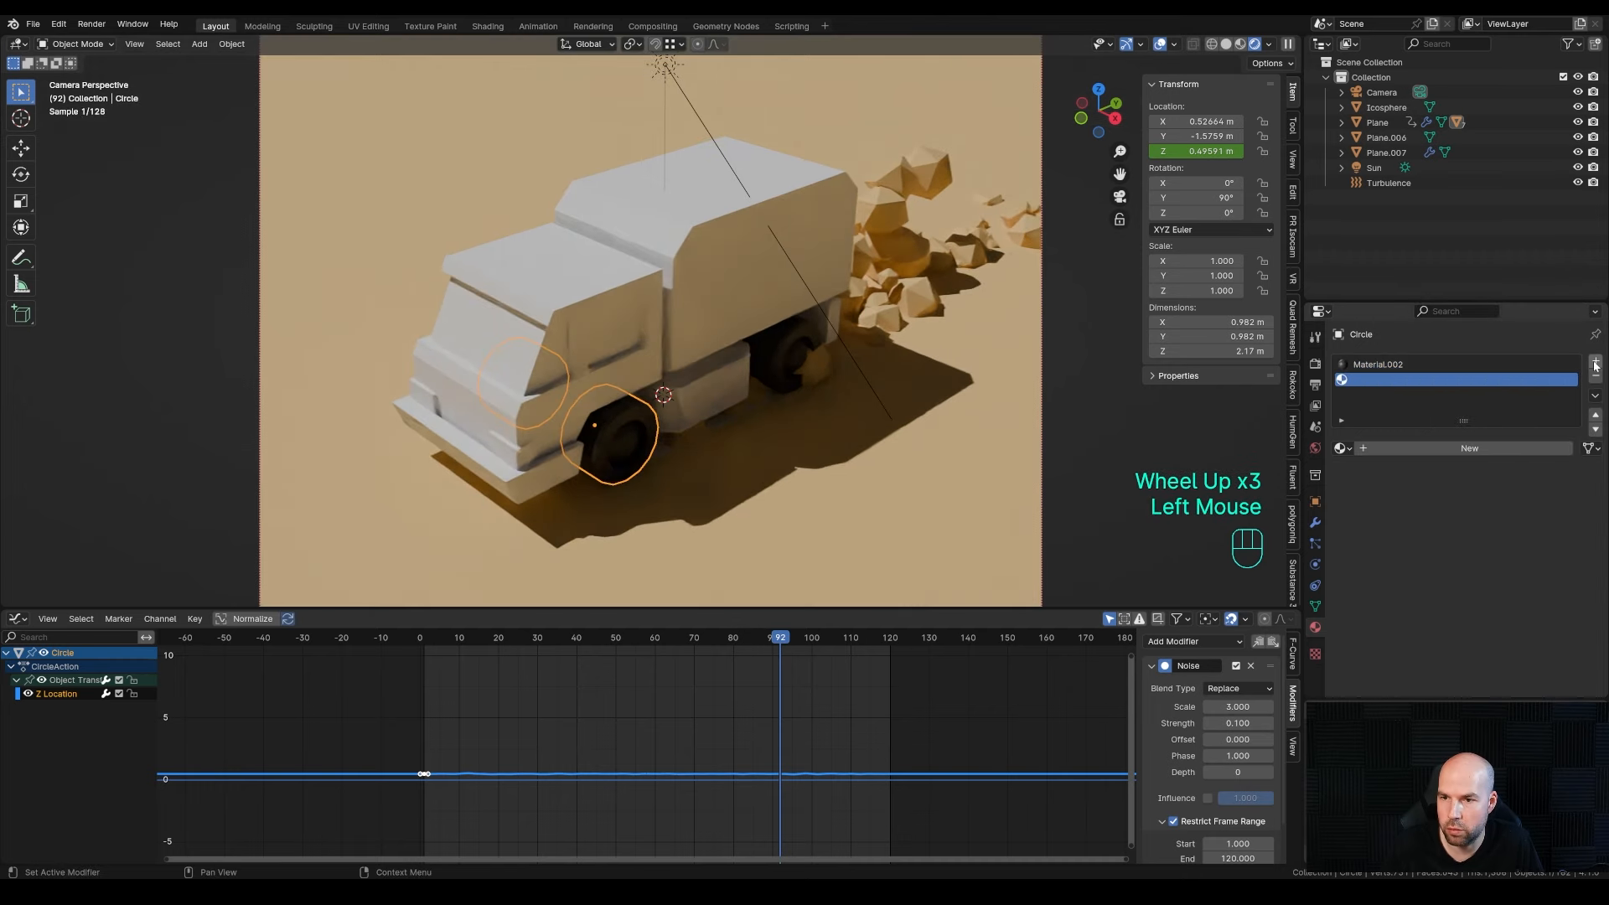
pyautogui.press('Tab')
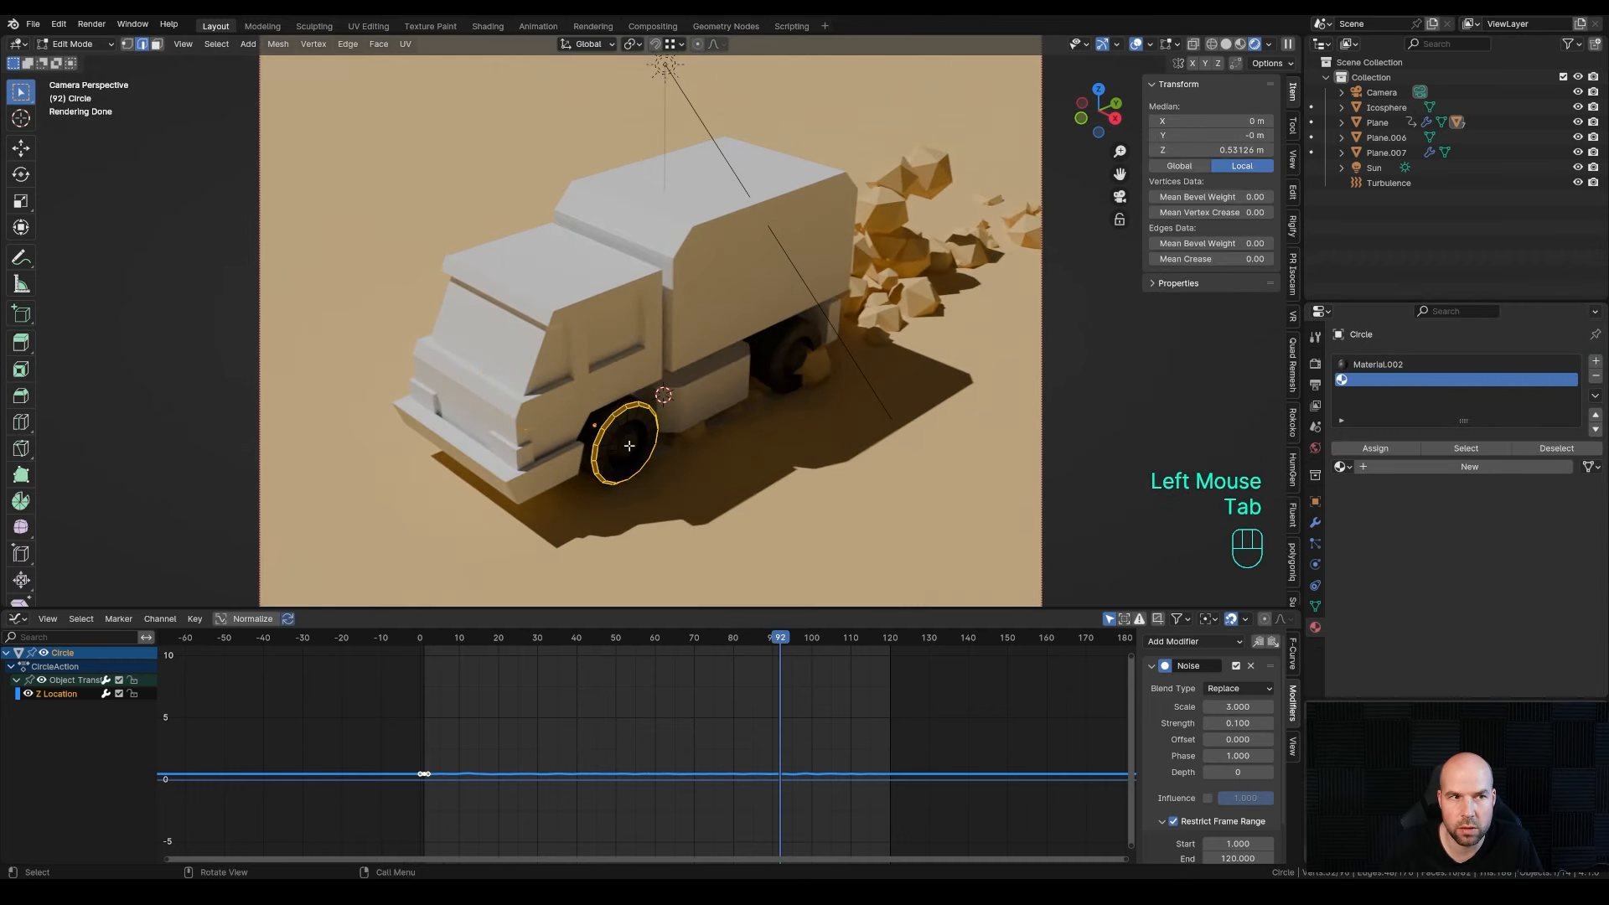
pyautogui.press('2')
pyautogui.press('3')
pyautogui.click(629, 445)
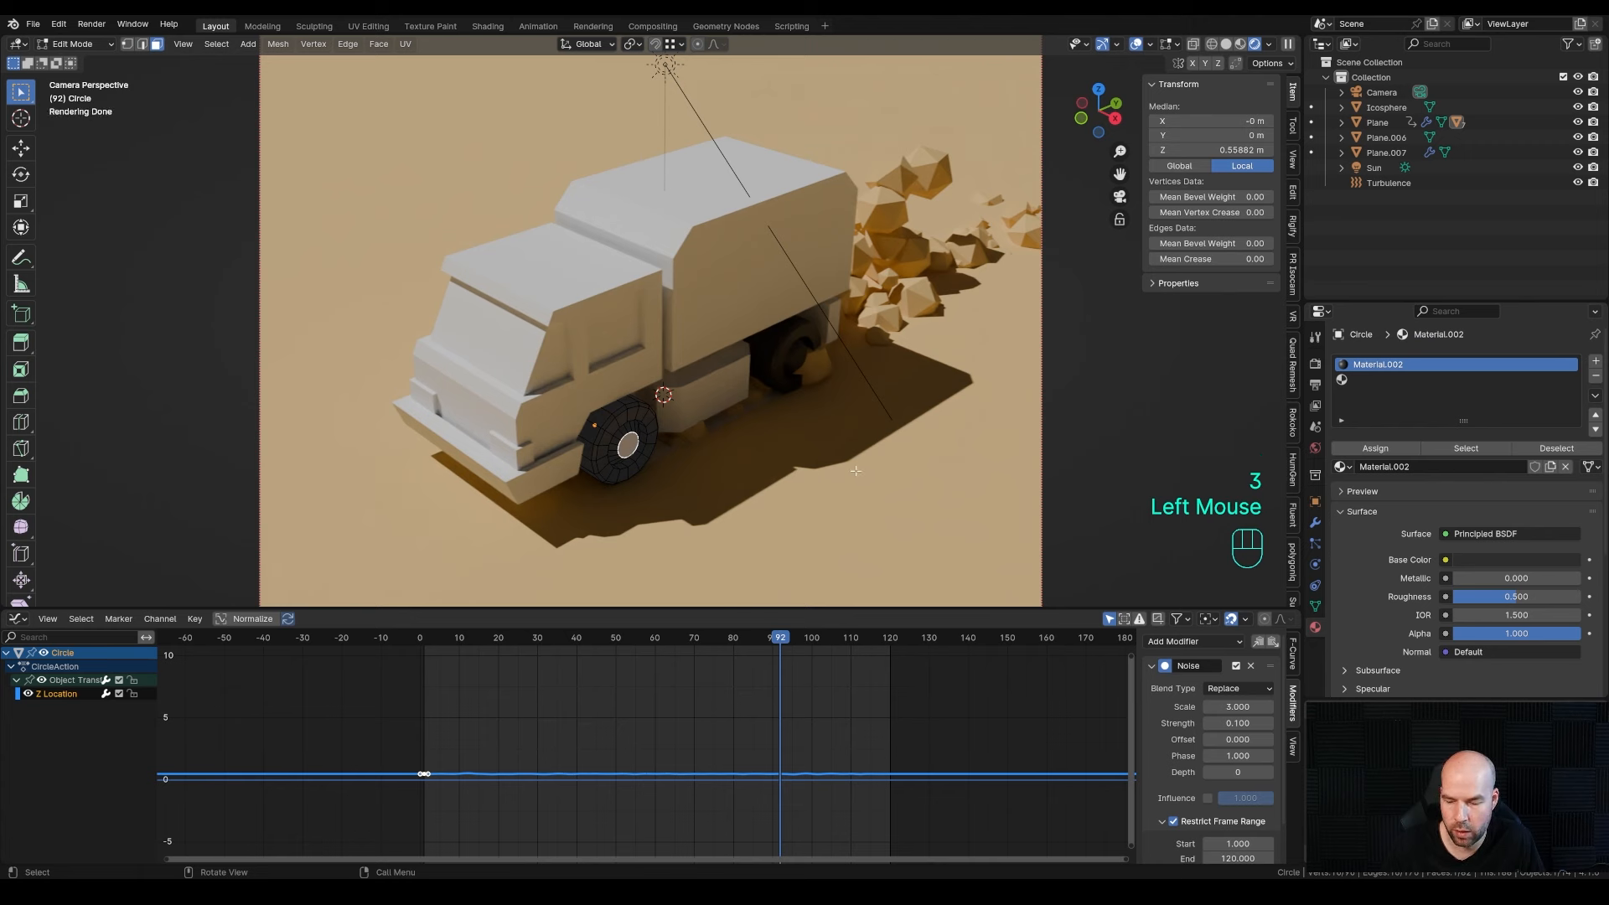
pyautogui.press('ctrl+KP_Add')
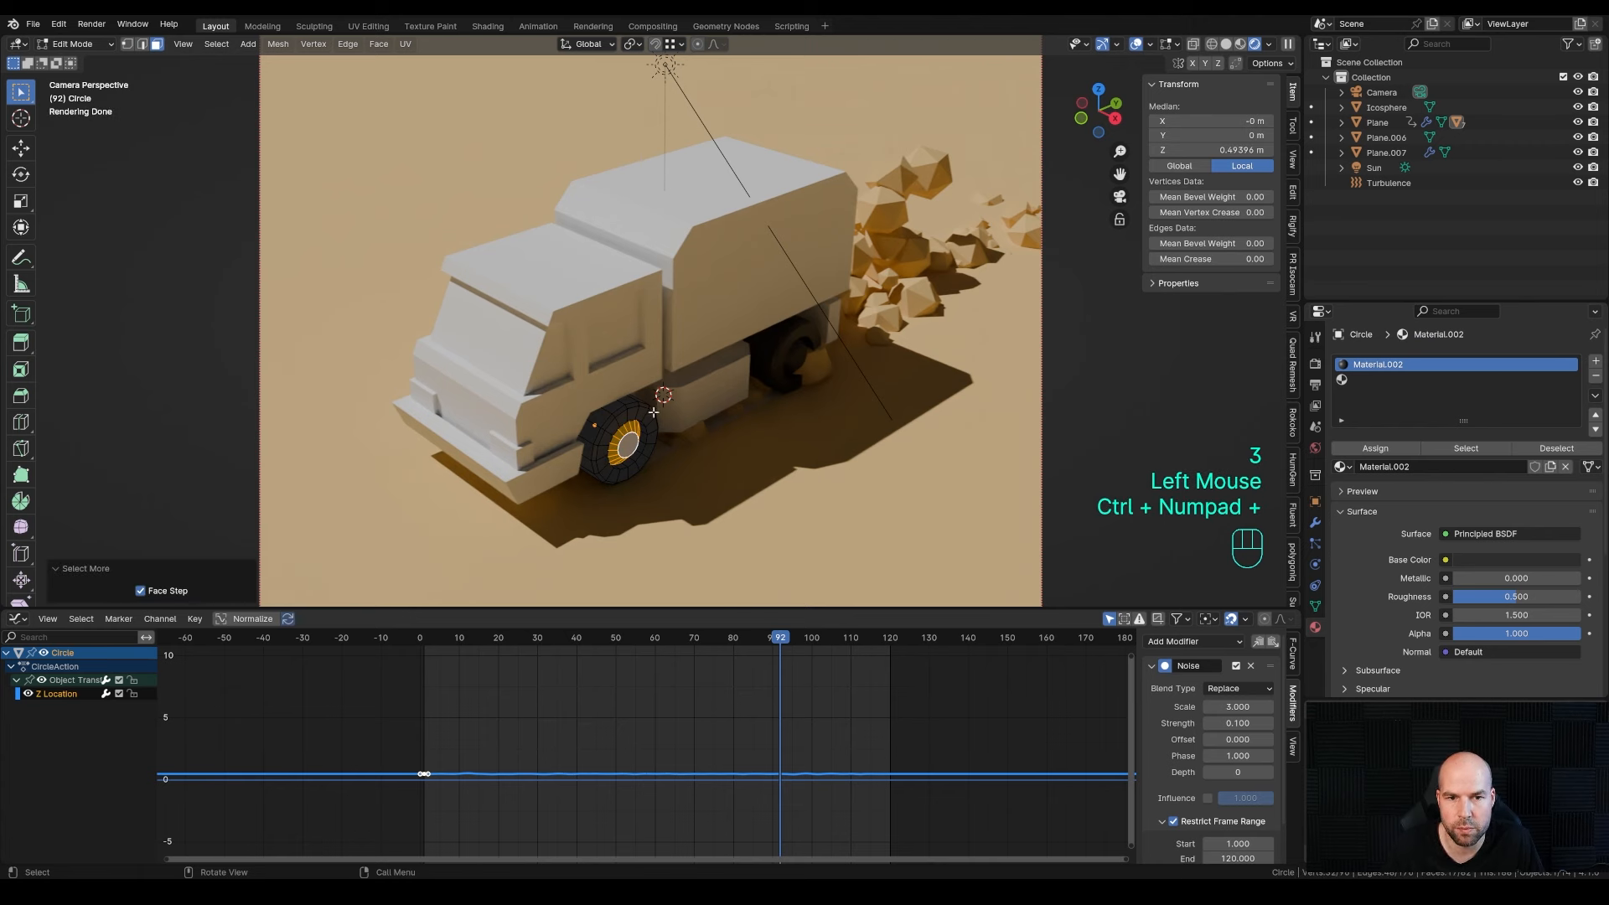
pyautogui.click(1371, 380)
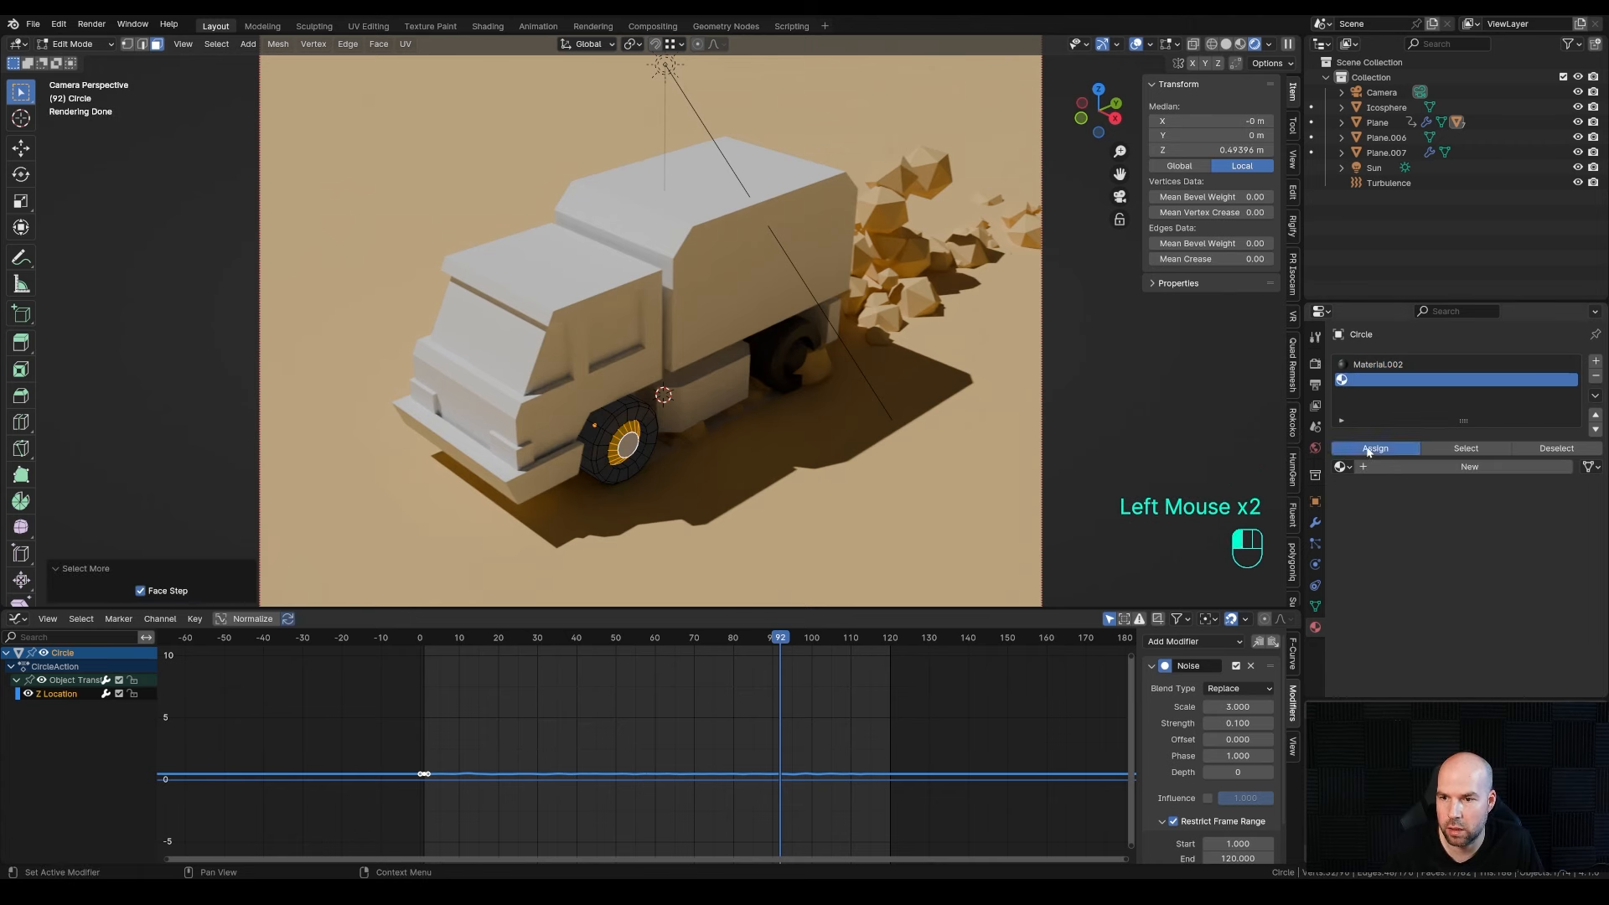
pyautogui.click(1407, 469)
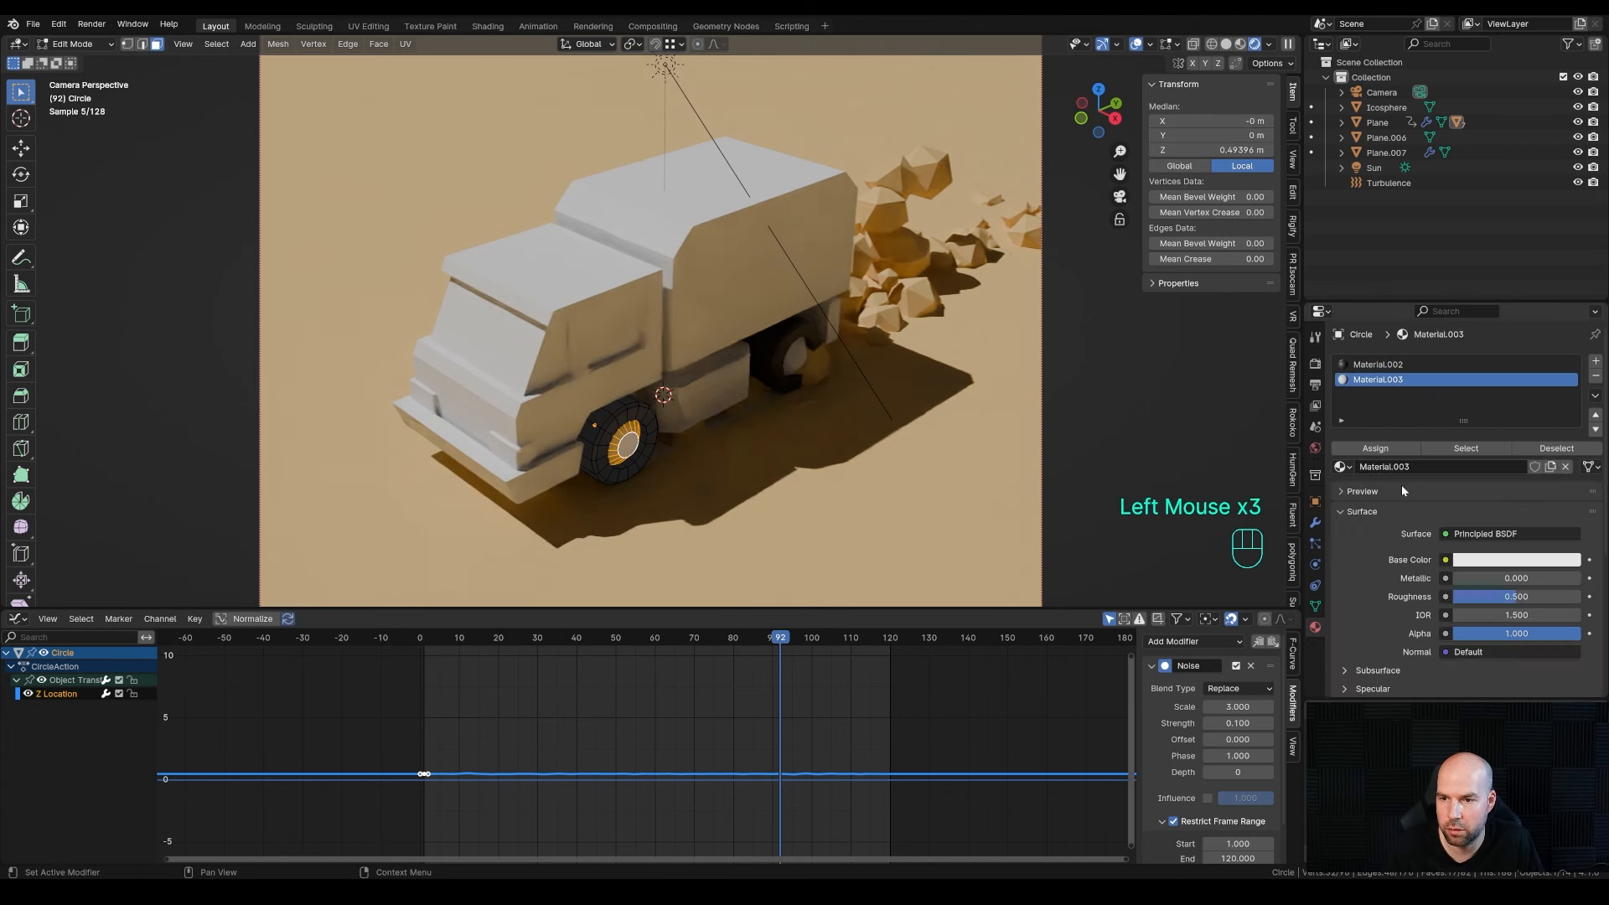
# - Darken the wheel hub material's base color to a light grey, set Metallic to 1.000 and leave mesh editing
pyautogui.click(1504, 561)
pyautogui.moveTo(1566, 331); pyautogui.dragTo(1567, 361)
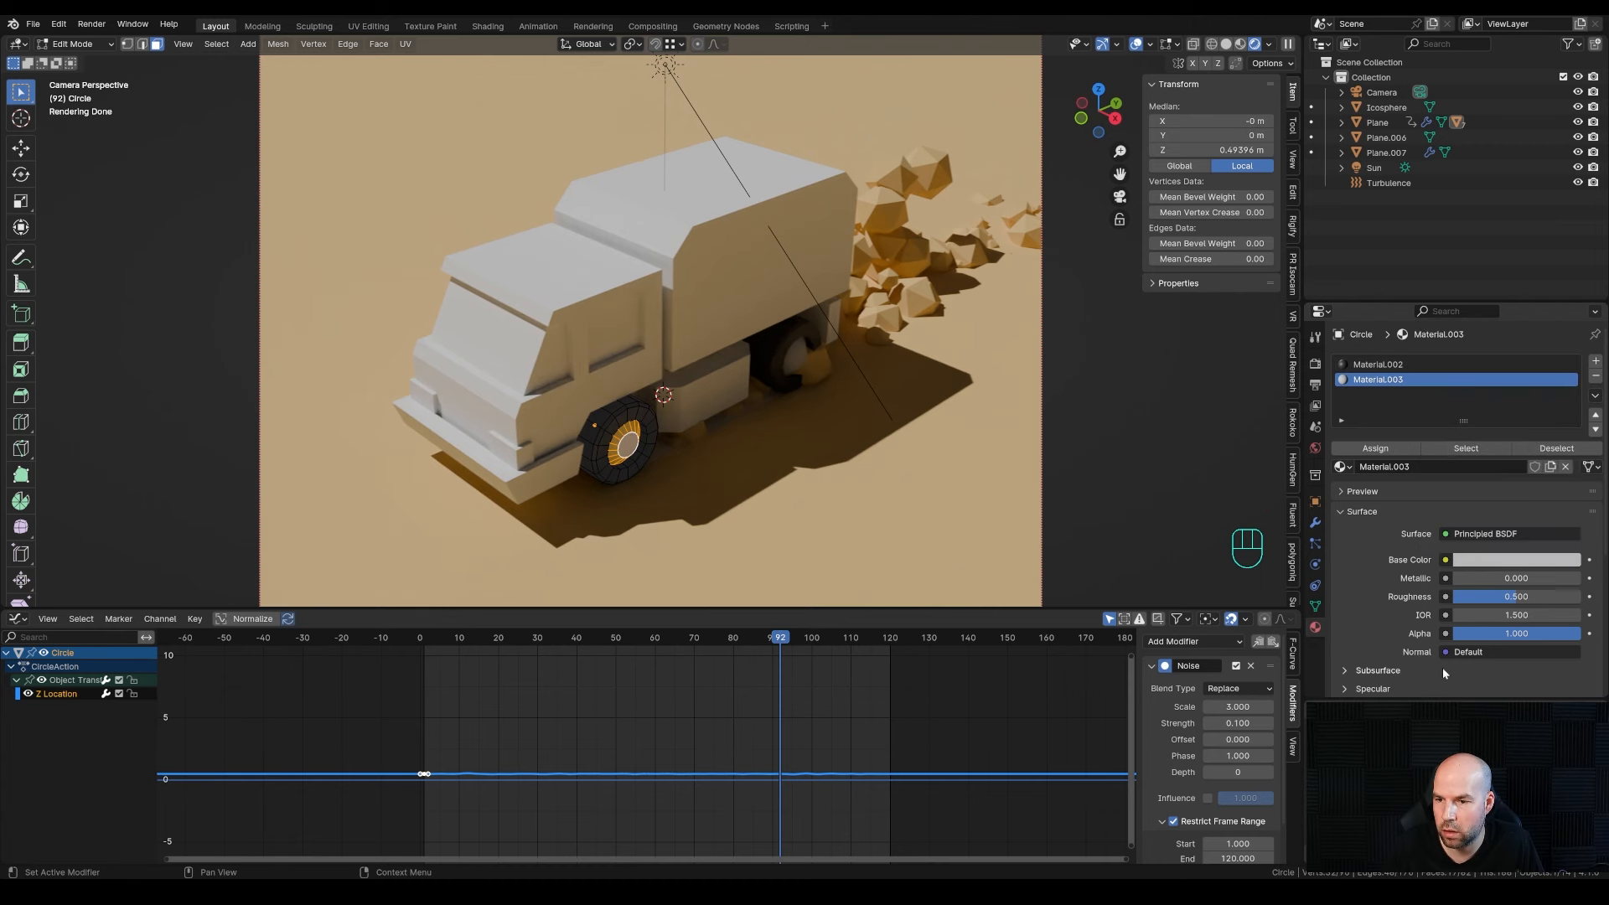
pyautogui.moveTo(1458, 579); pyautogui.dragTo(1575, 579)
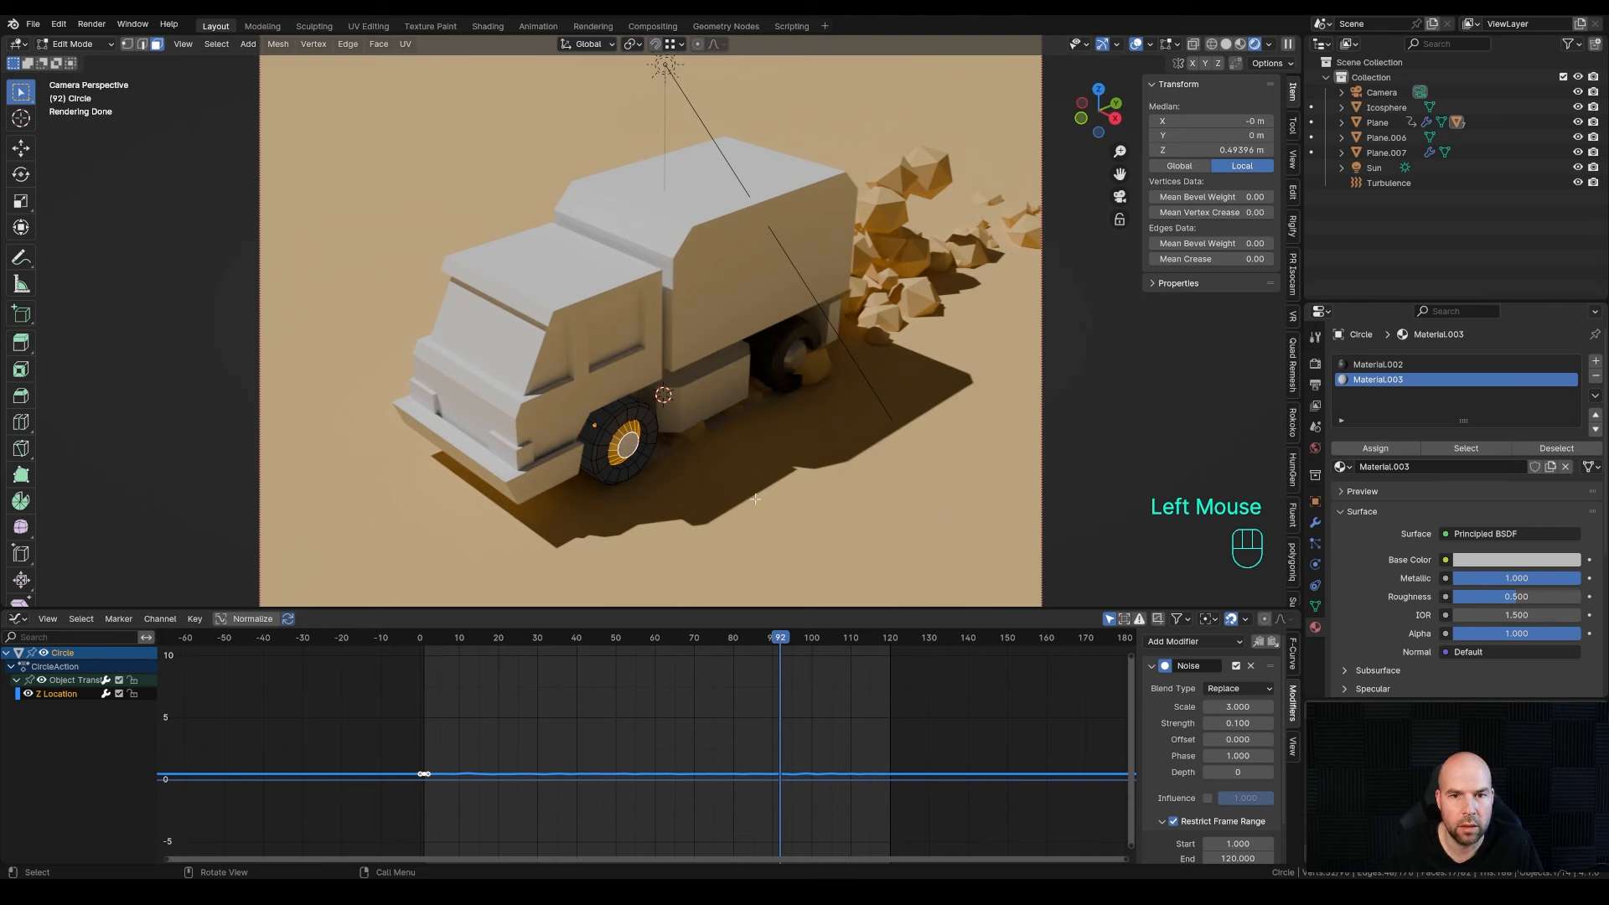
pyautogui.press('Tab')
# - Give the front bumper a new material with a grey base color of value 0.359
pyautogui.click(655, 492)
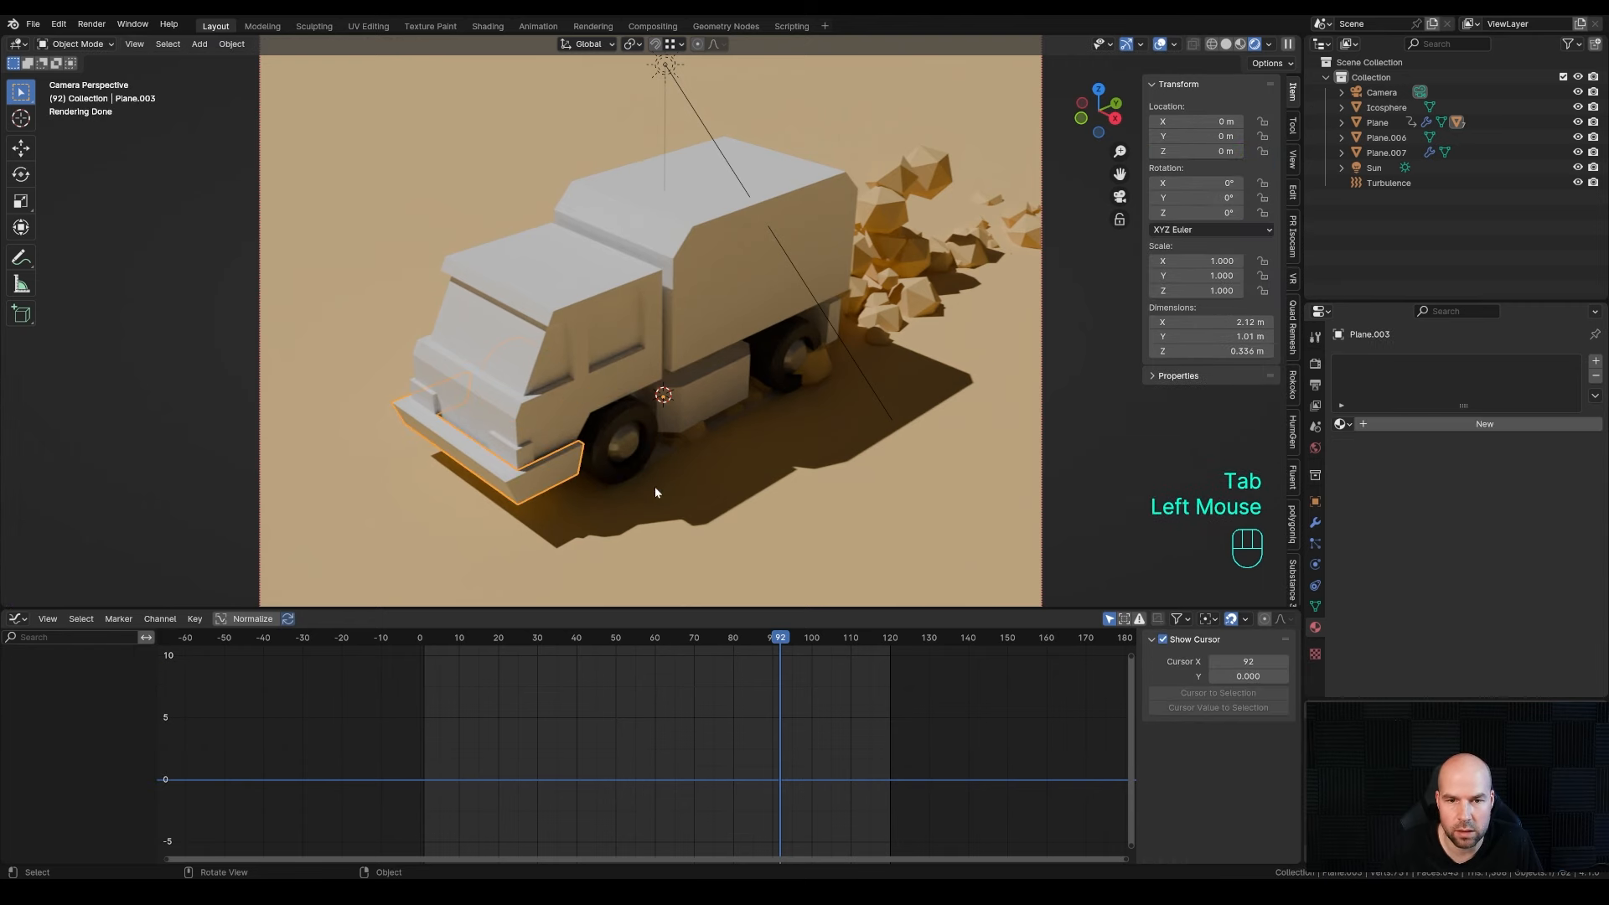
pyautogui.click(1429, 424)
pyautogui.click(1513, 517)
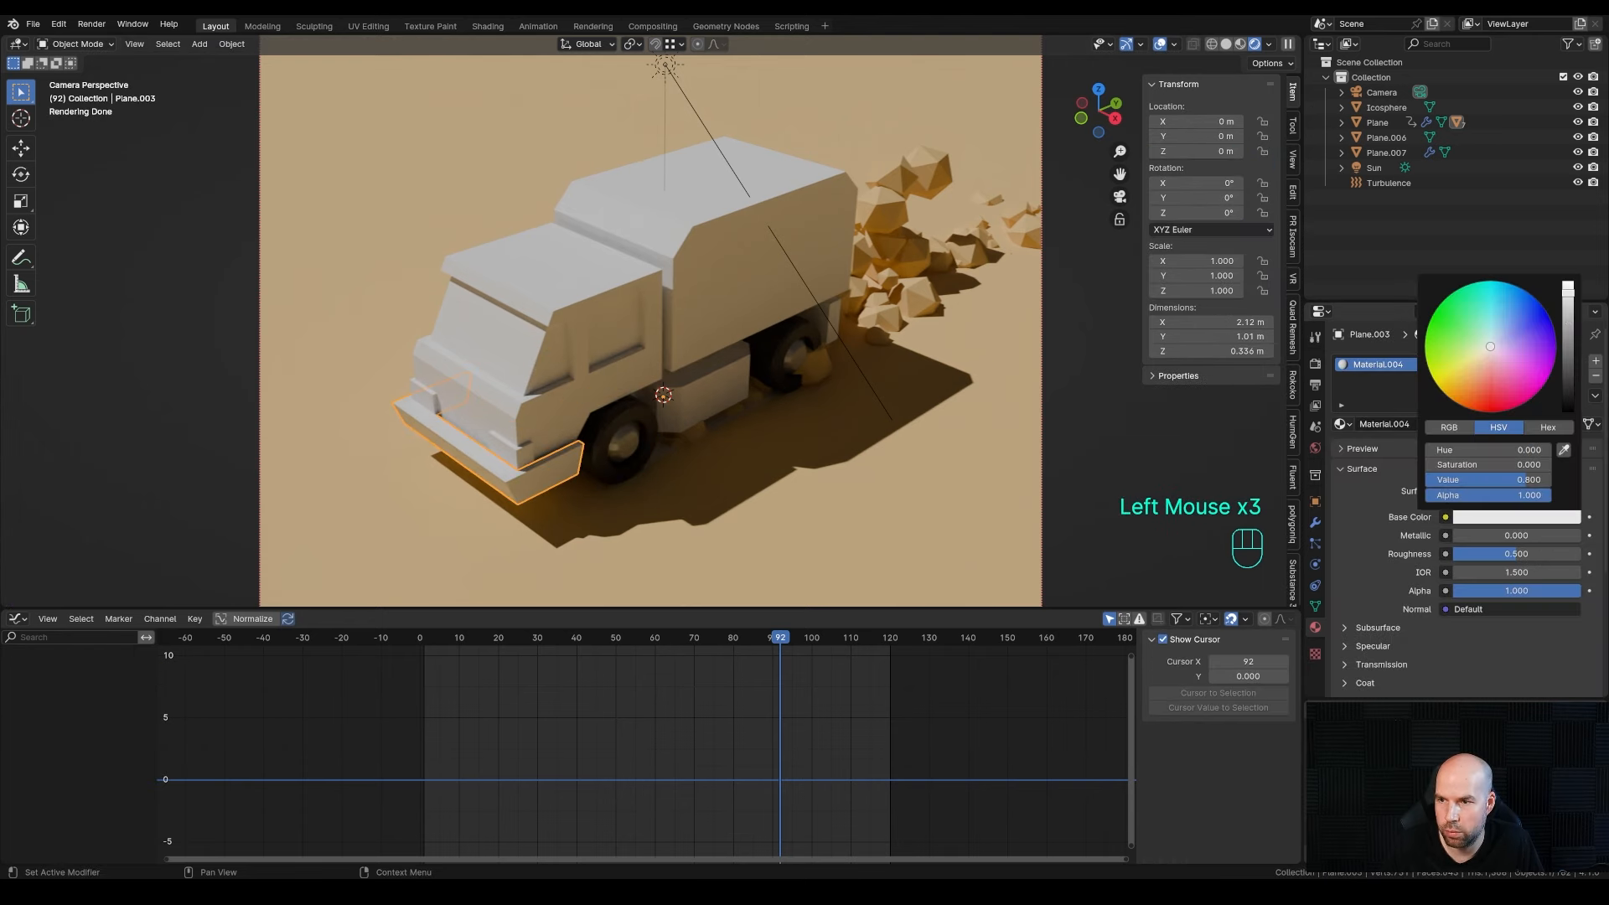
pyautogui.moveTo(1567, 288); pyautogui.dragTo(1567, 328)
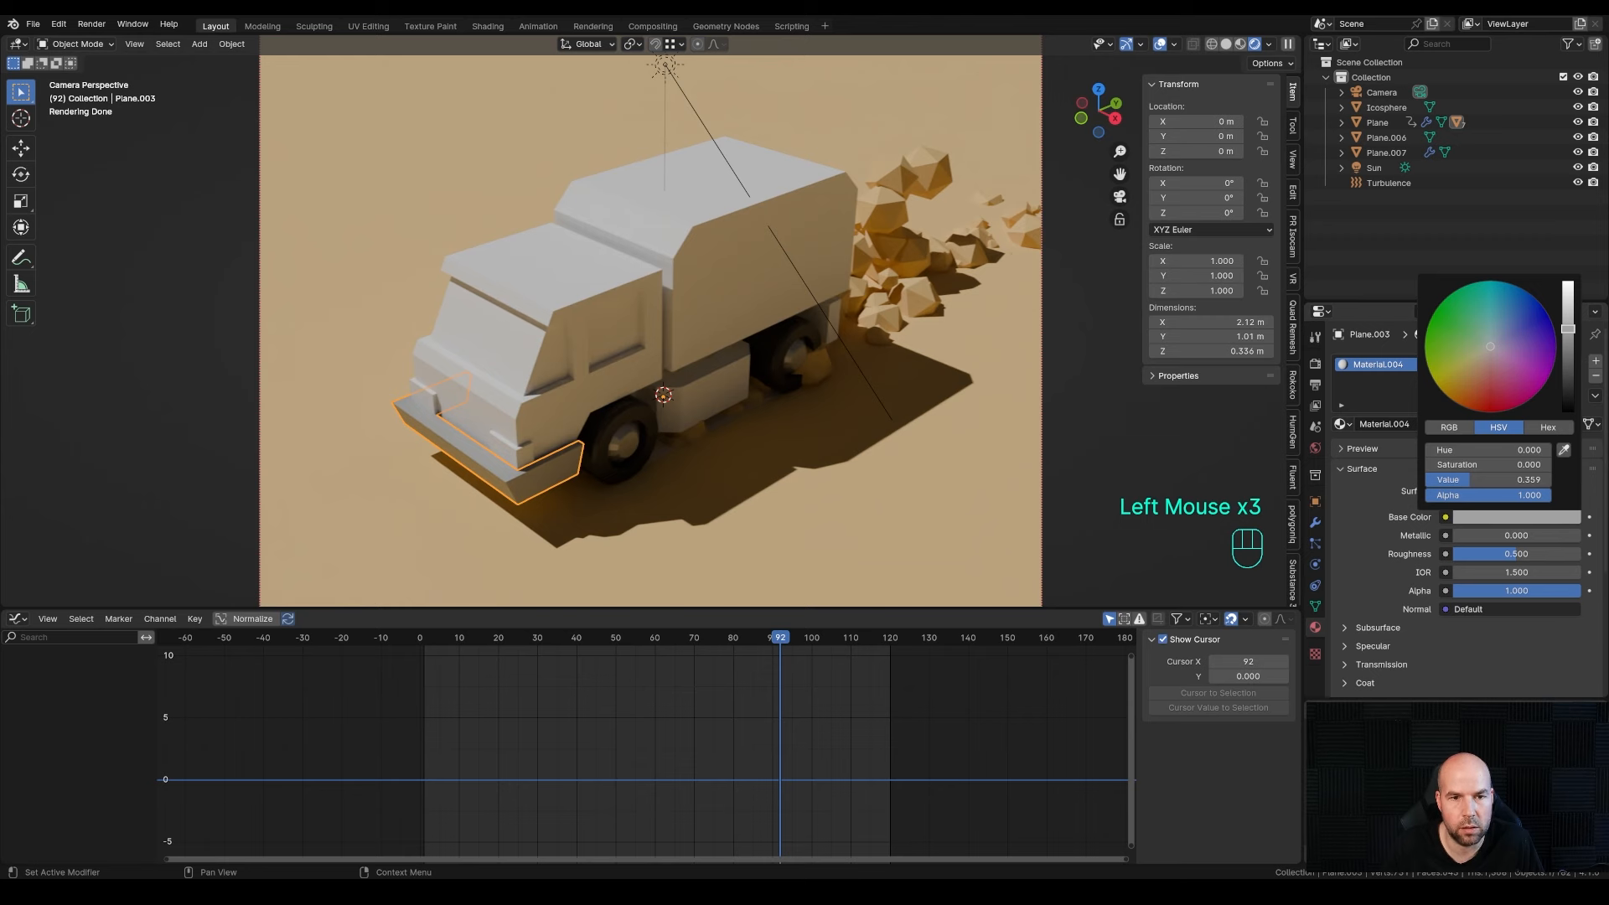
# - Give the truck's cab a new material with a saturated orange base color
pyautogui.click(610, 335)
pyautogui.click(1455, 426)
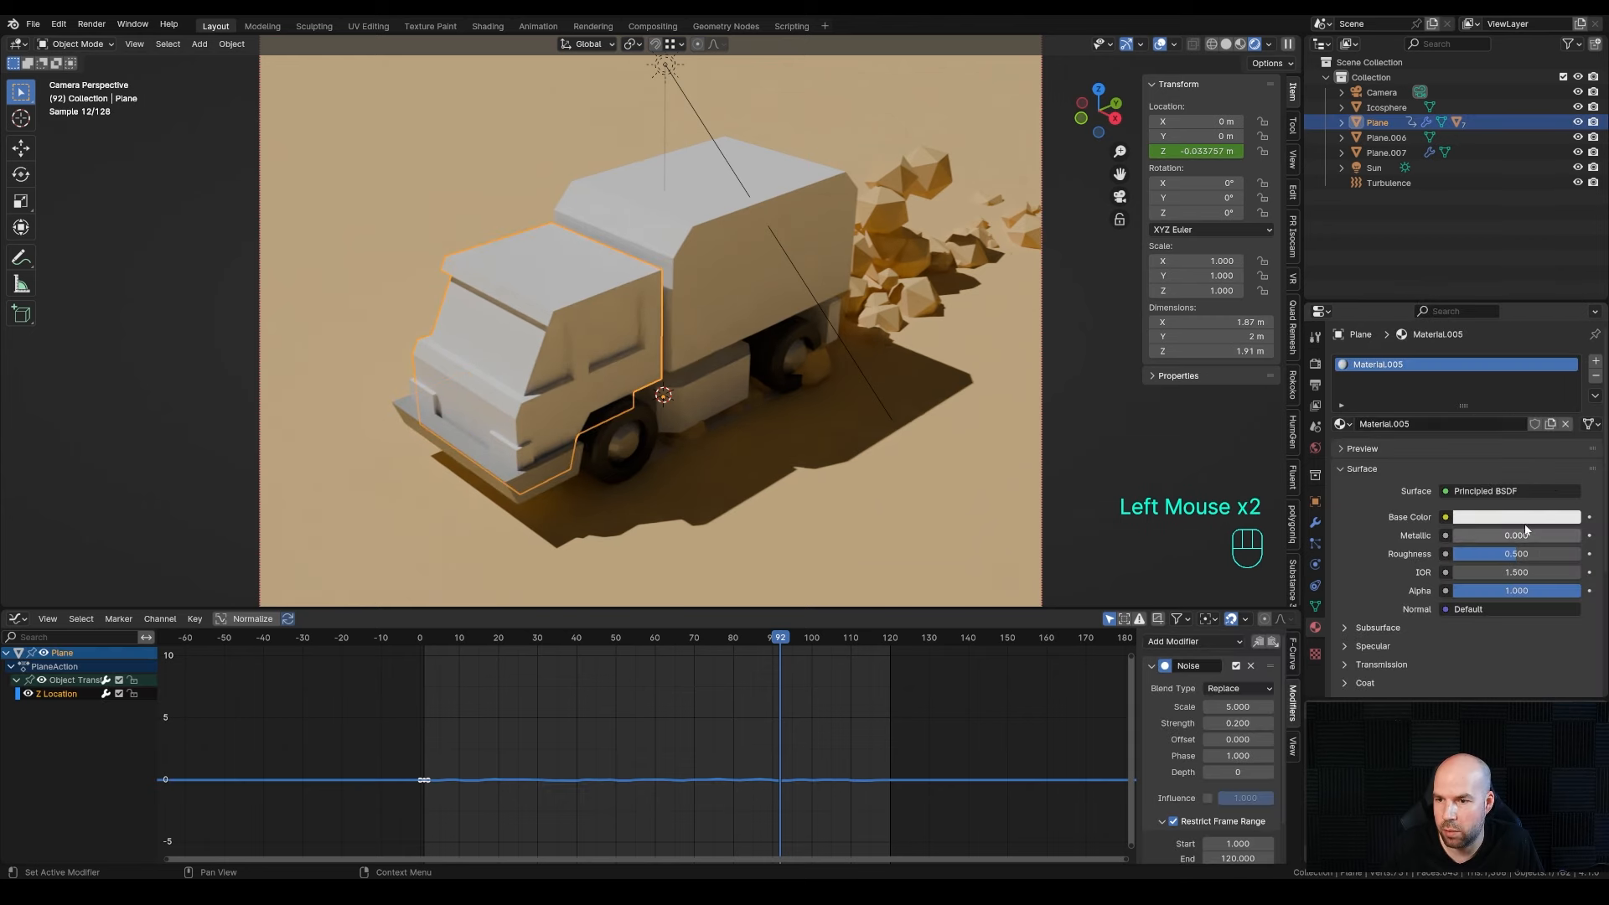
pyautogui.click(1521, 518)
pyautogui.click(1462, 408)
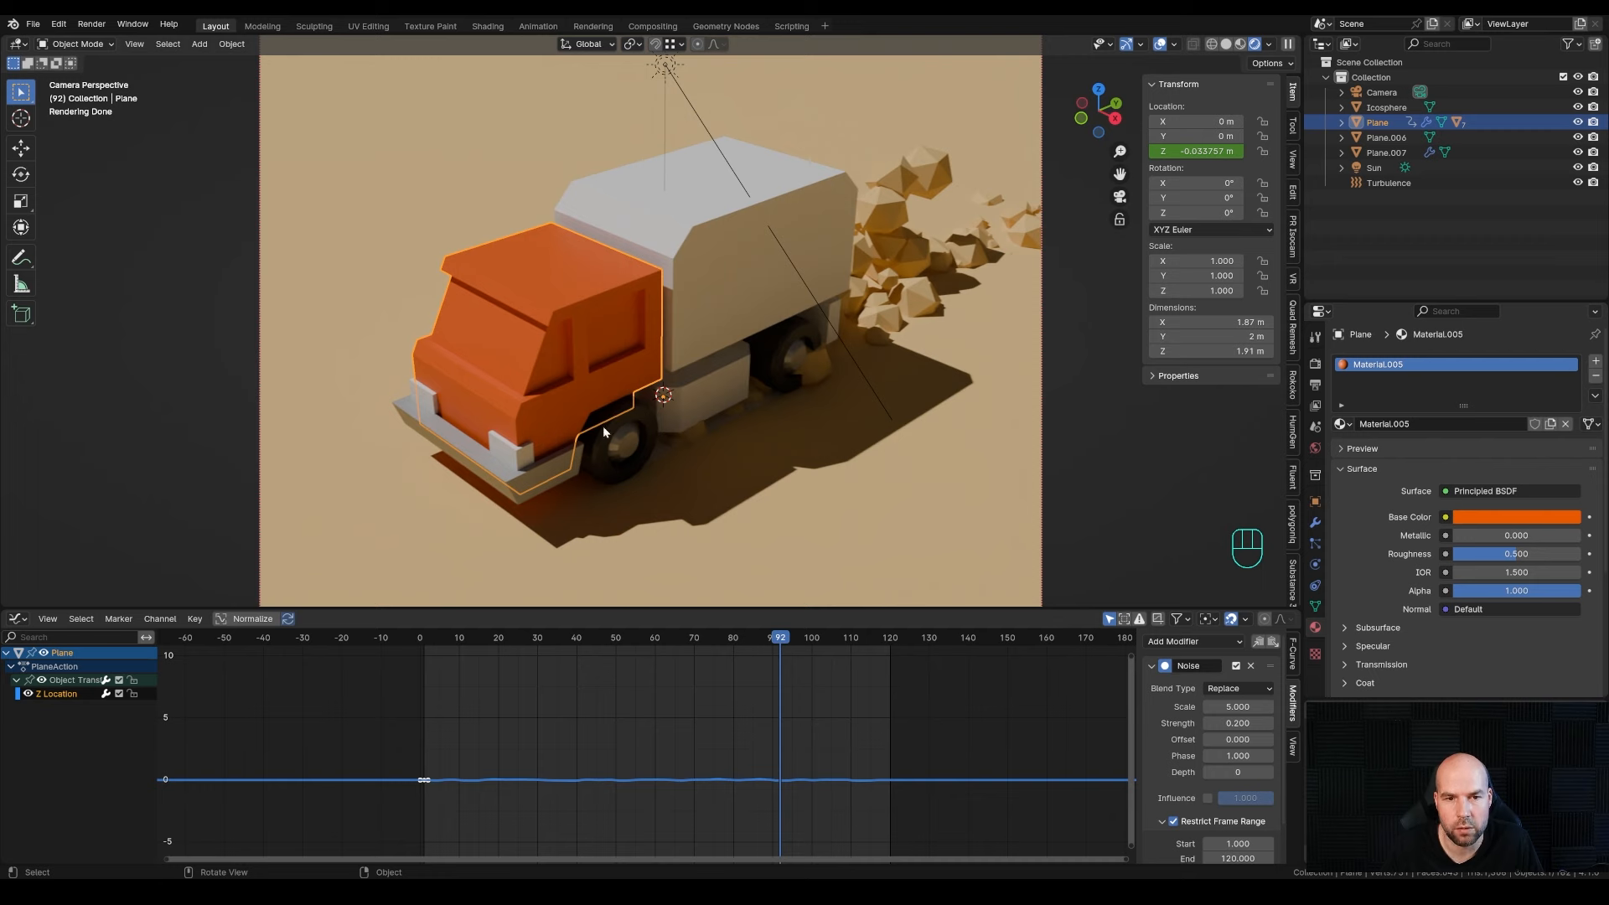
# - Select the cab's windshield and side window faces and assign them to a new second material slot
pyautogui.press('Tab')
pyautogui.click(490, 336)
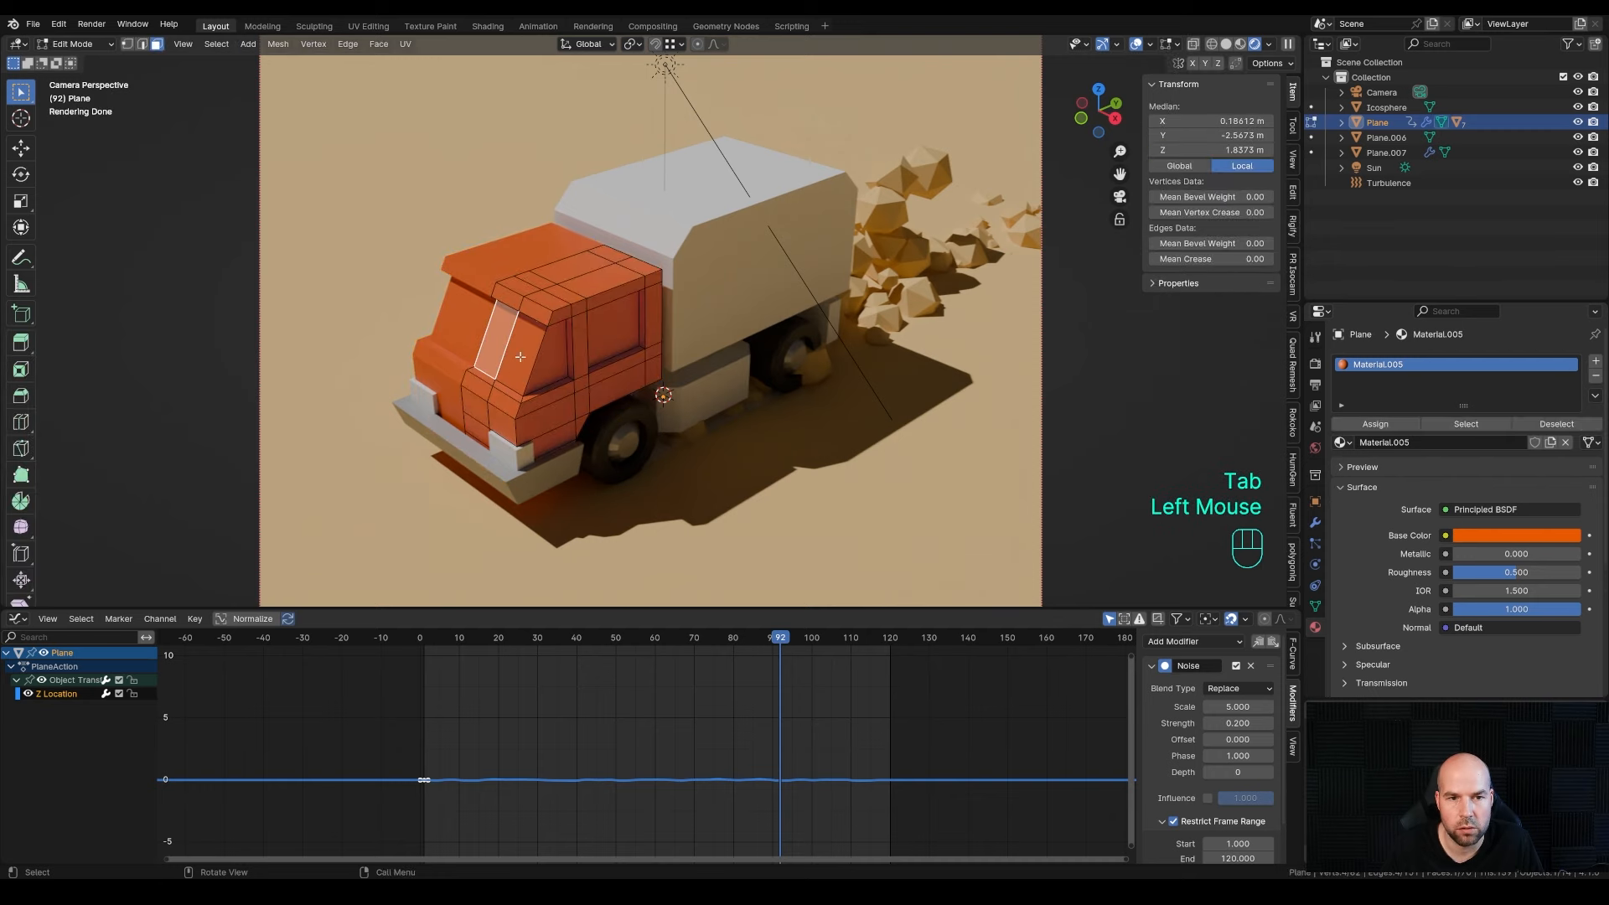
pyautogui.keyDown('shift'); pyautogui.click(513, 367); pyautogui.keyUp('shift')
pyautogui.keyDown('shift'); pyautogui.click(557, 369); pyautogui.keyUp('shift')
pyautogui.keyDown('shift'); pyautogui.click(613, 331); pyautogui.keyUp('shift')
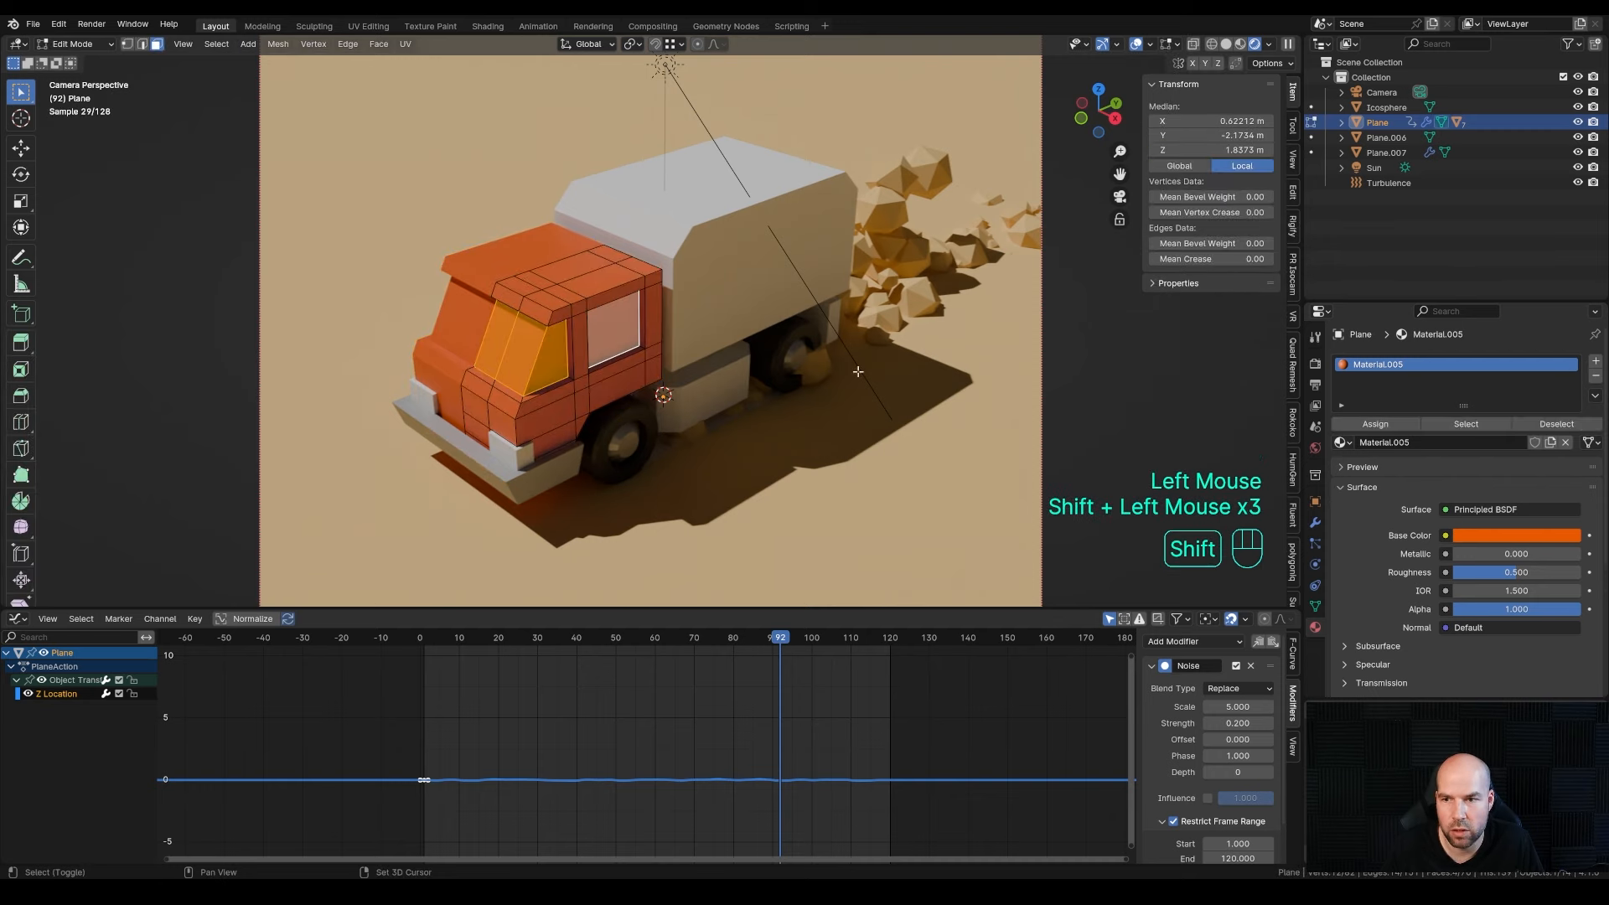
pyautogui.click(1596, 362)
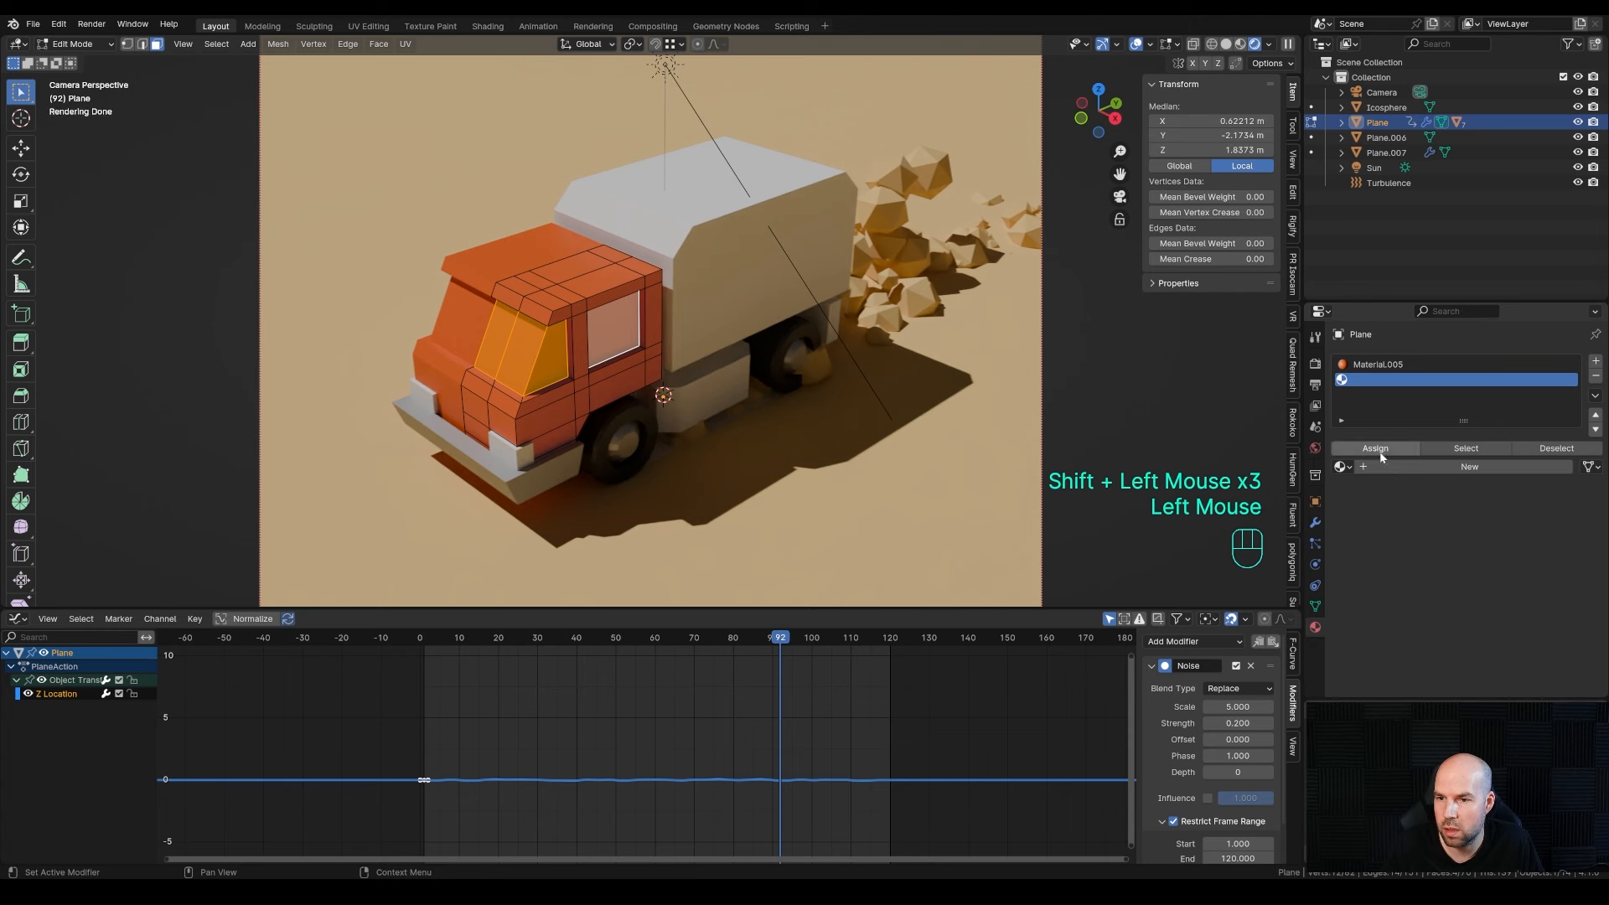
pyautogui.click(1409, 448)
# - Create a material for the cab's windows with a turquoise base color and return to Object Mode
pyautogui.click(1425, 467)
pyautogui.click(1516, 559)
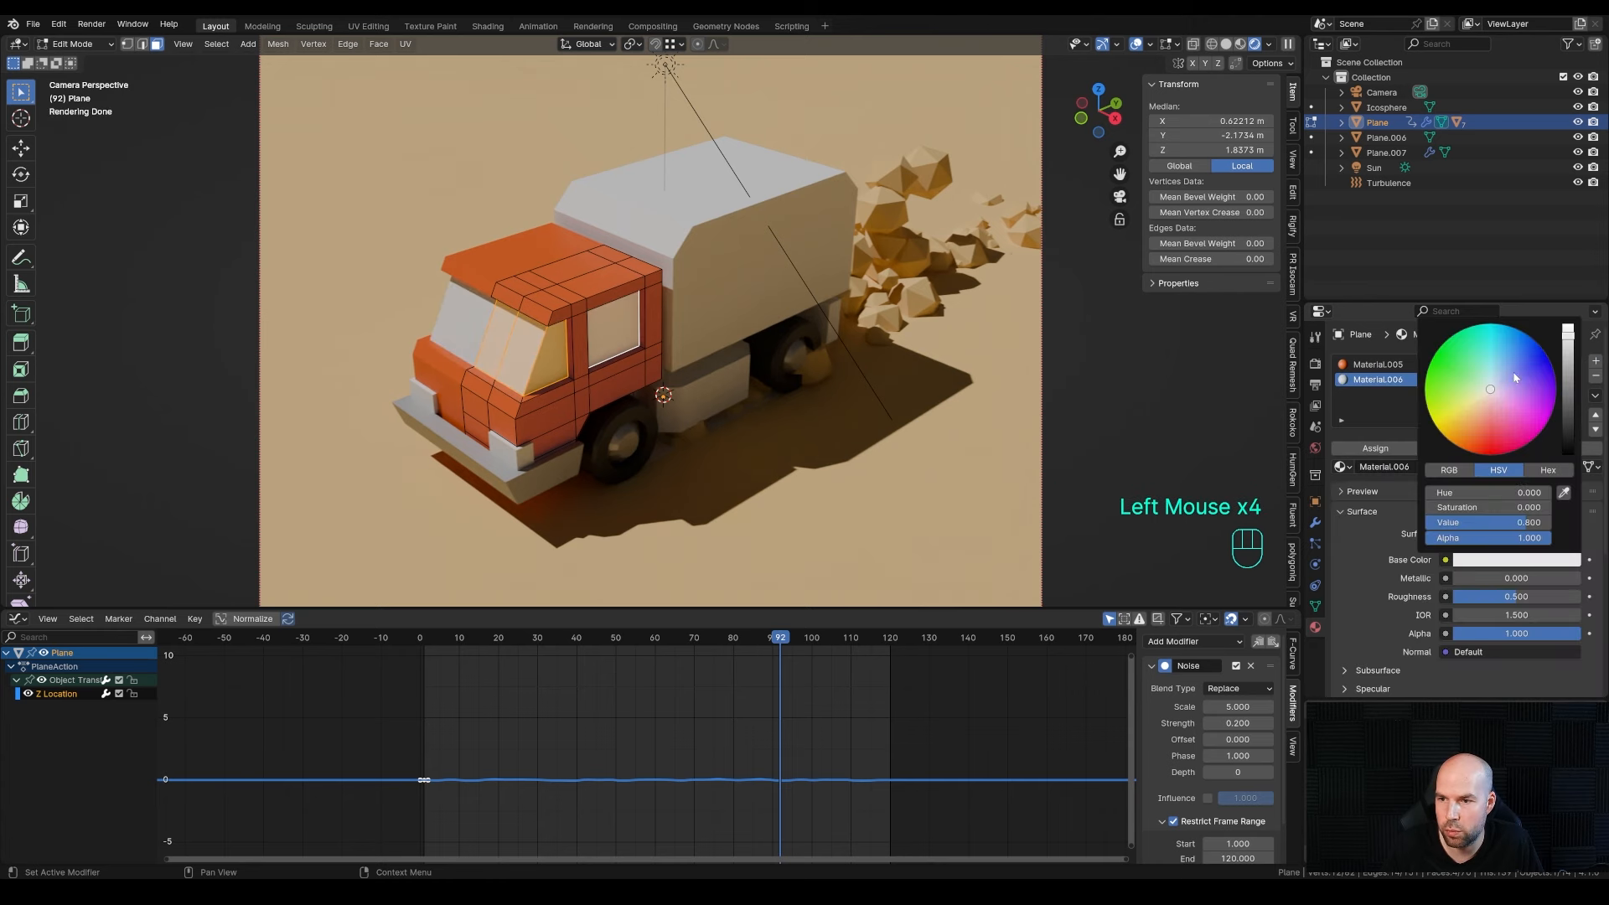
pyautogui.click(1497, 353)
pyautogui.click(1485, 354)
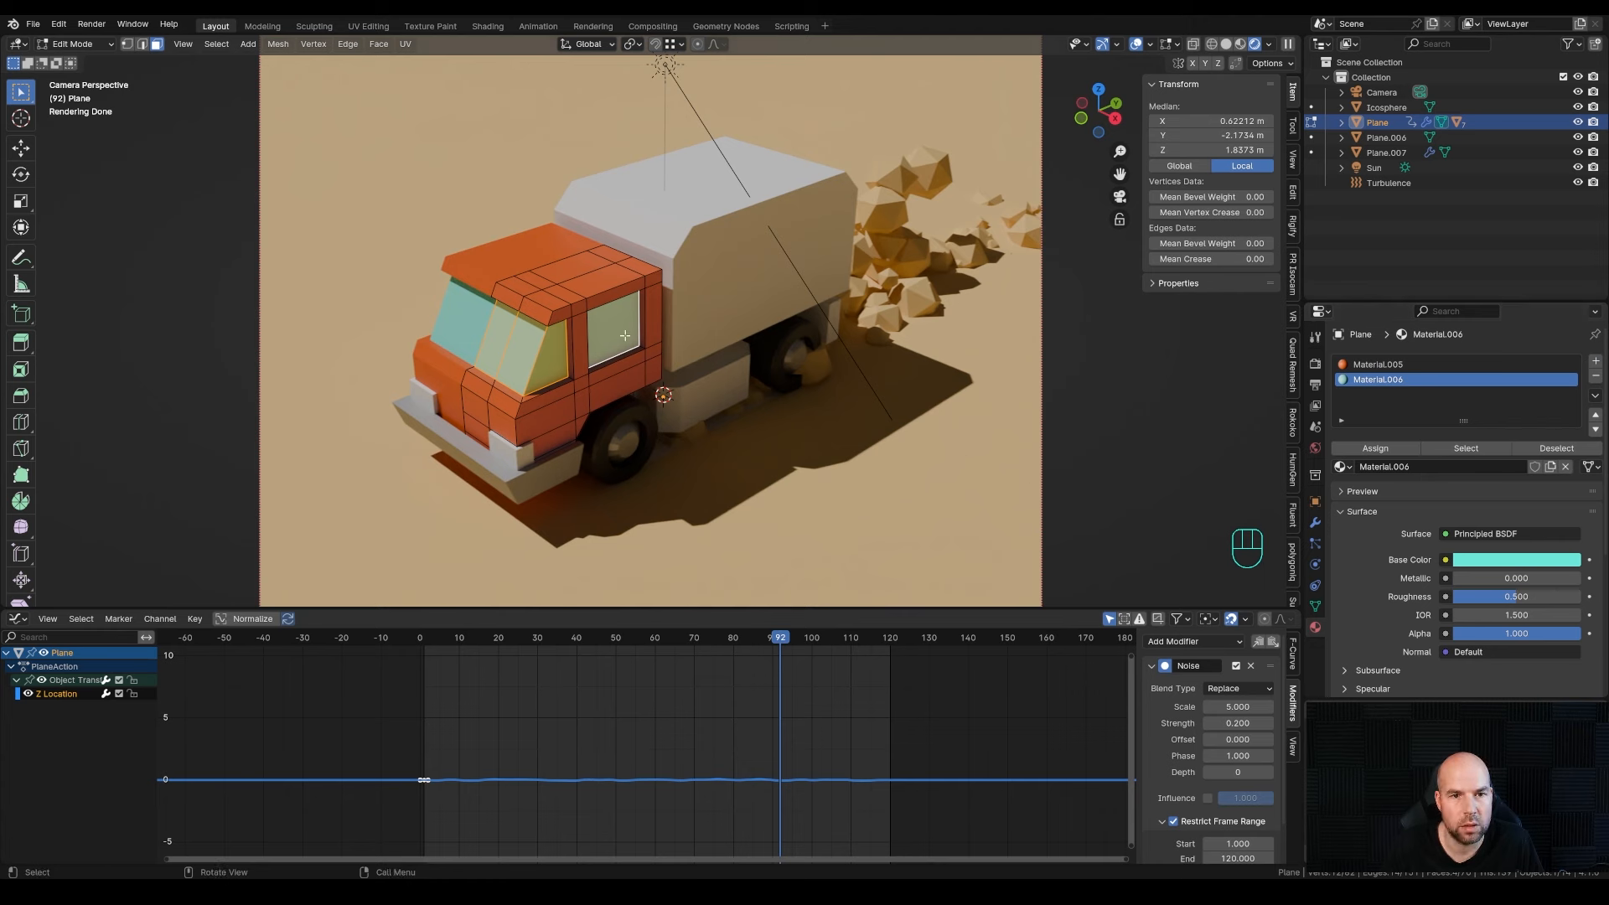
pyautogui.press('Tab')
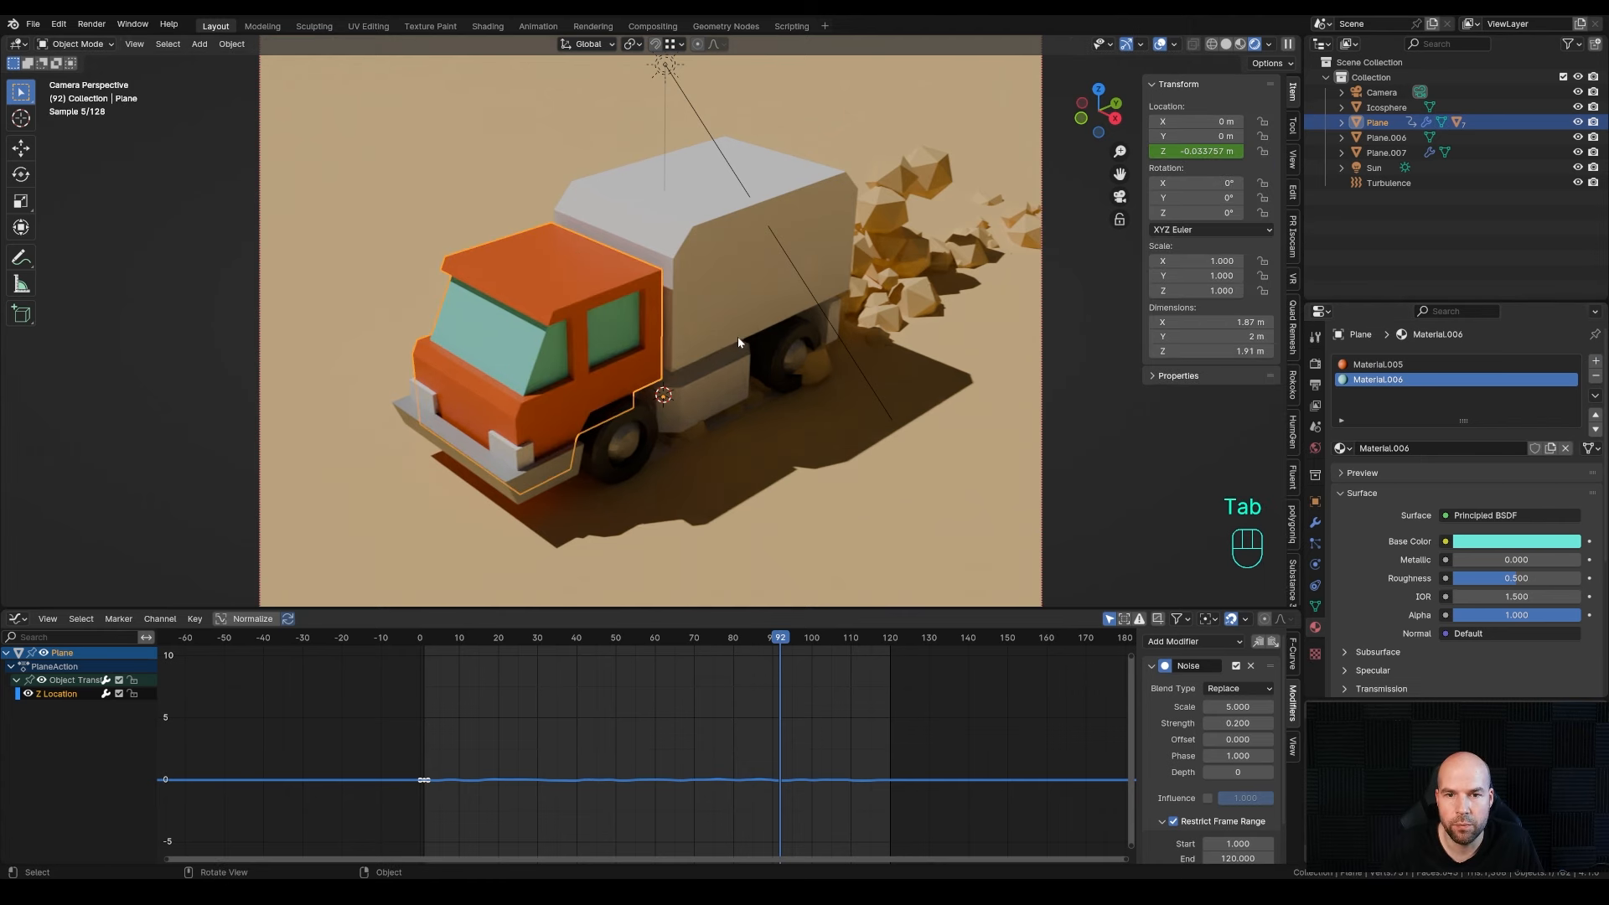
# - Assign the bumper's grey material, Material.004, to the truck's chassis and the side tank beneath the cargo box
pyautogui.click(832, 308)
pyautogui.click(1342, 424)
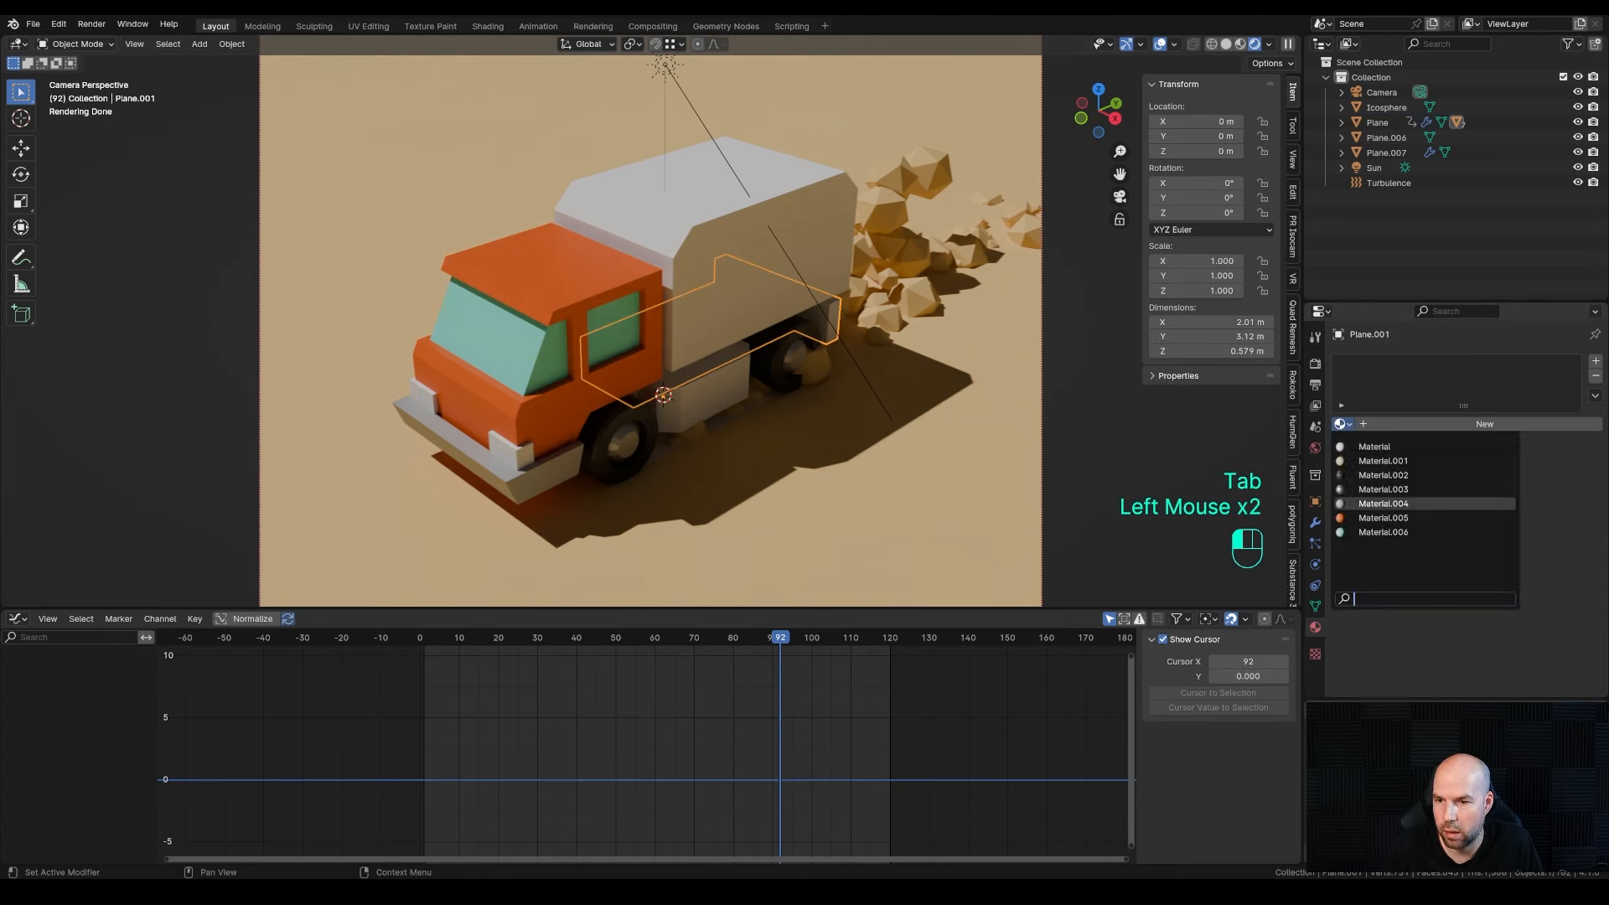
pyautogui.click(1374, 503)
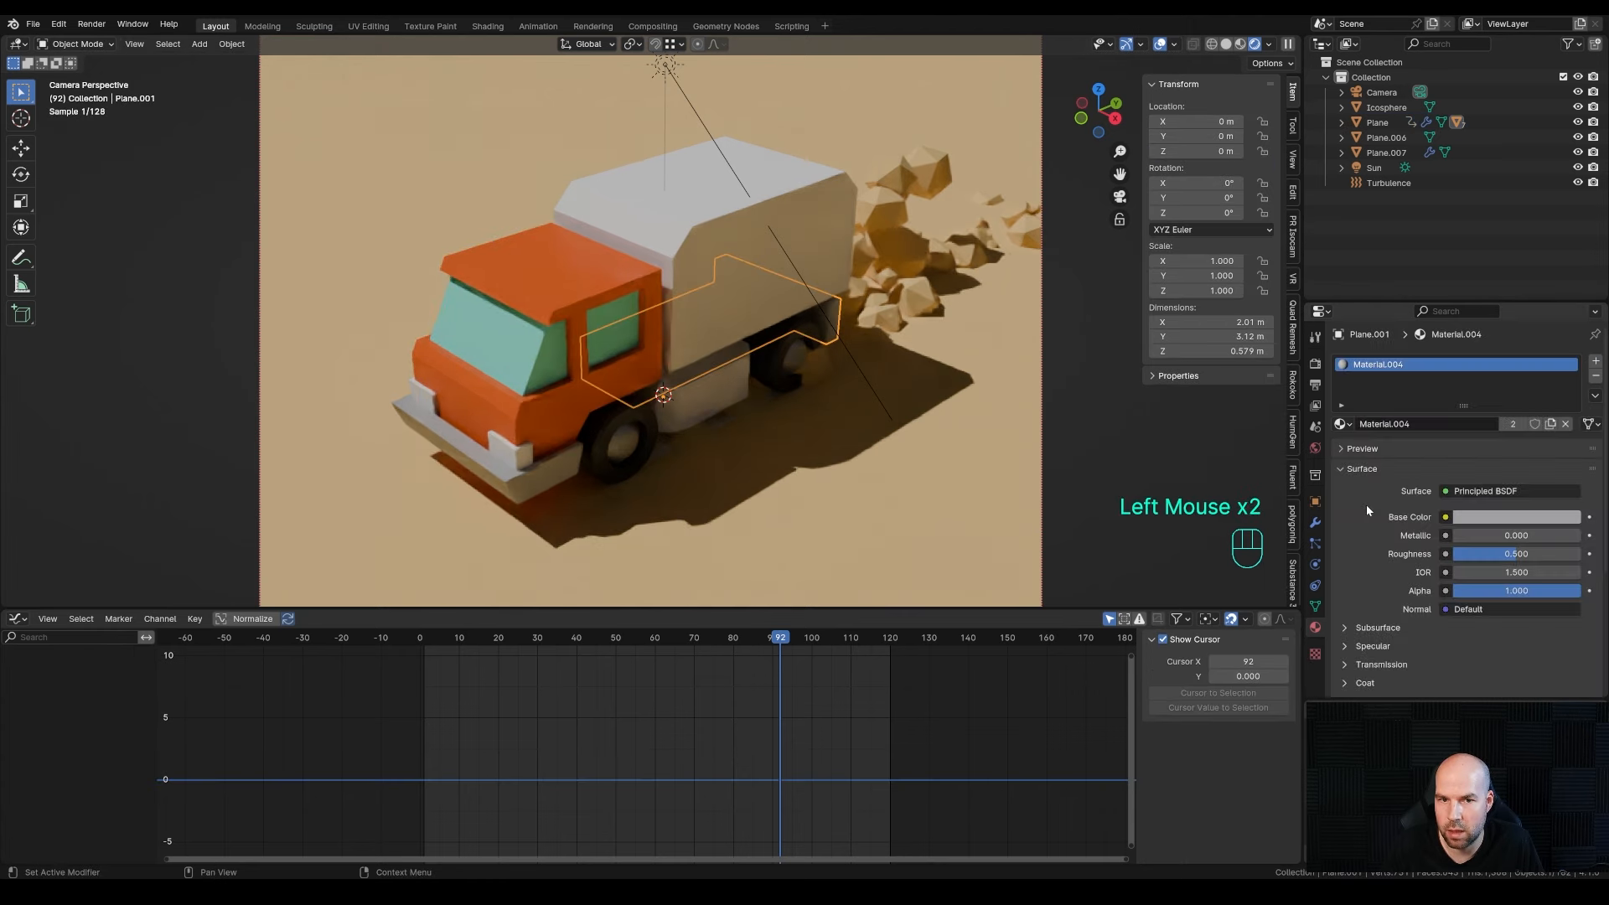
pyautogui.click(686, 428)
pyautogui.click(1342, 424)
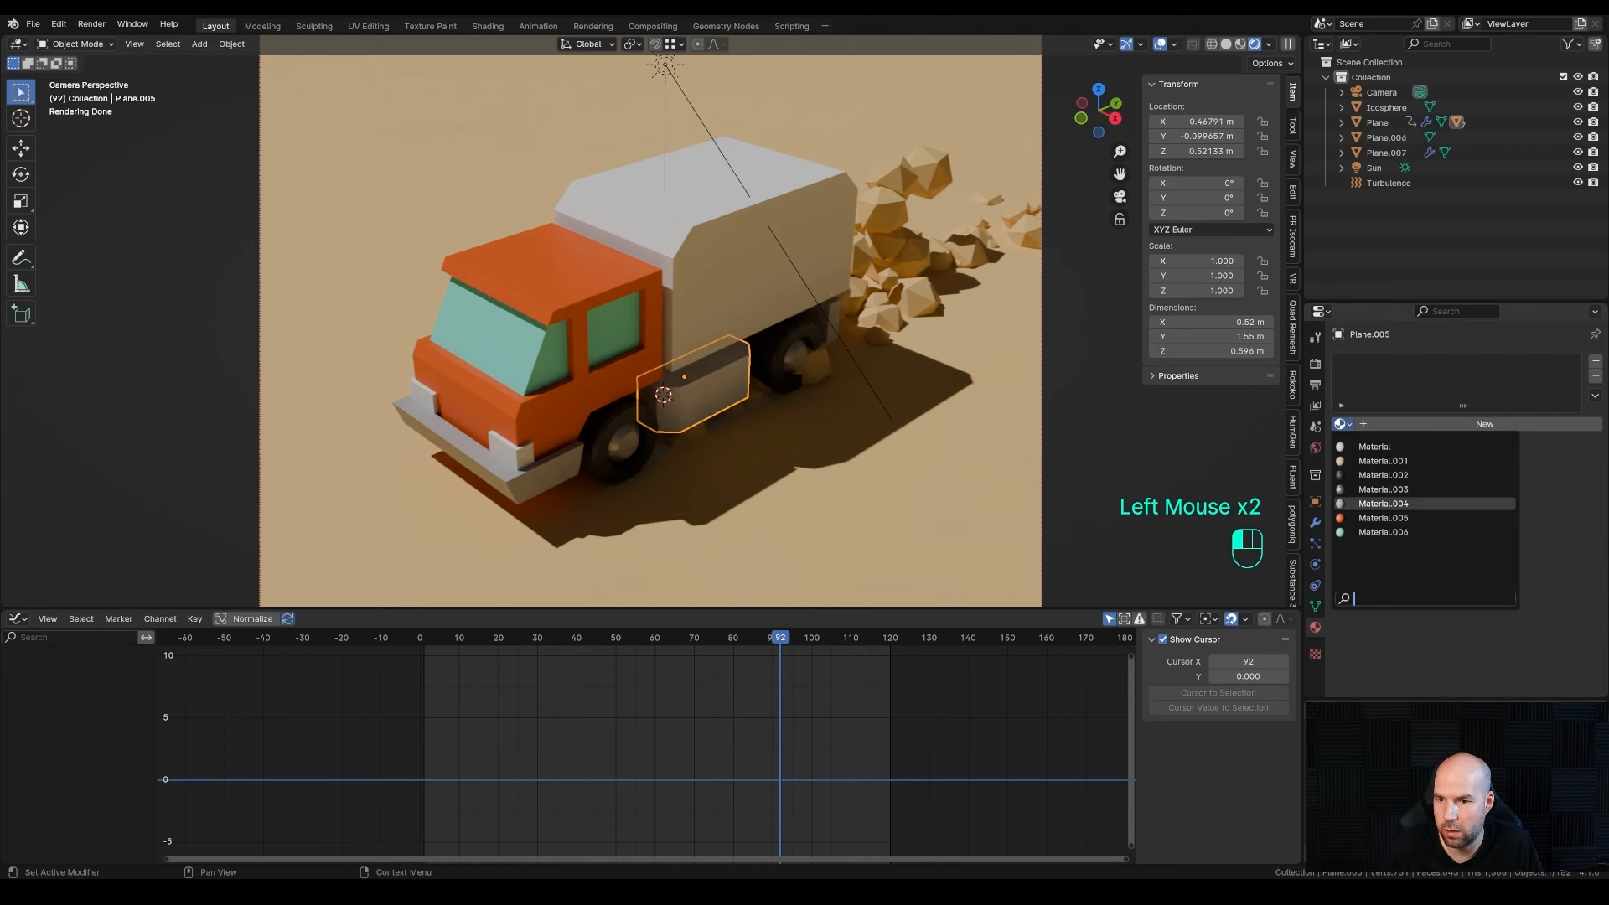
pyautogui.click(1383, 504)
# - Give the cargo box a new default material and the headlights a new material with a bright yellow base color
pyautogui.click(769, 298)
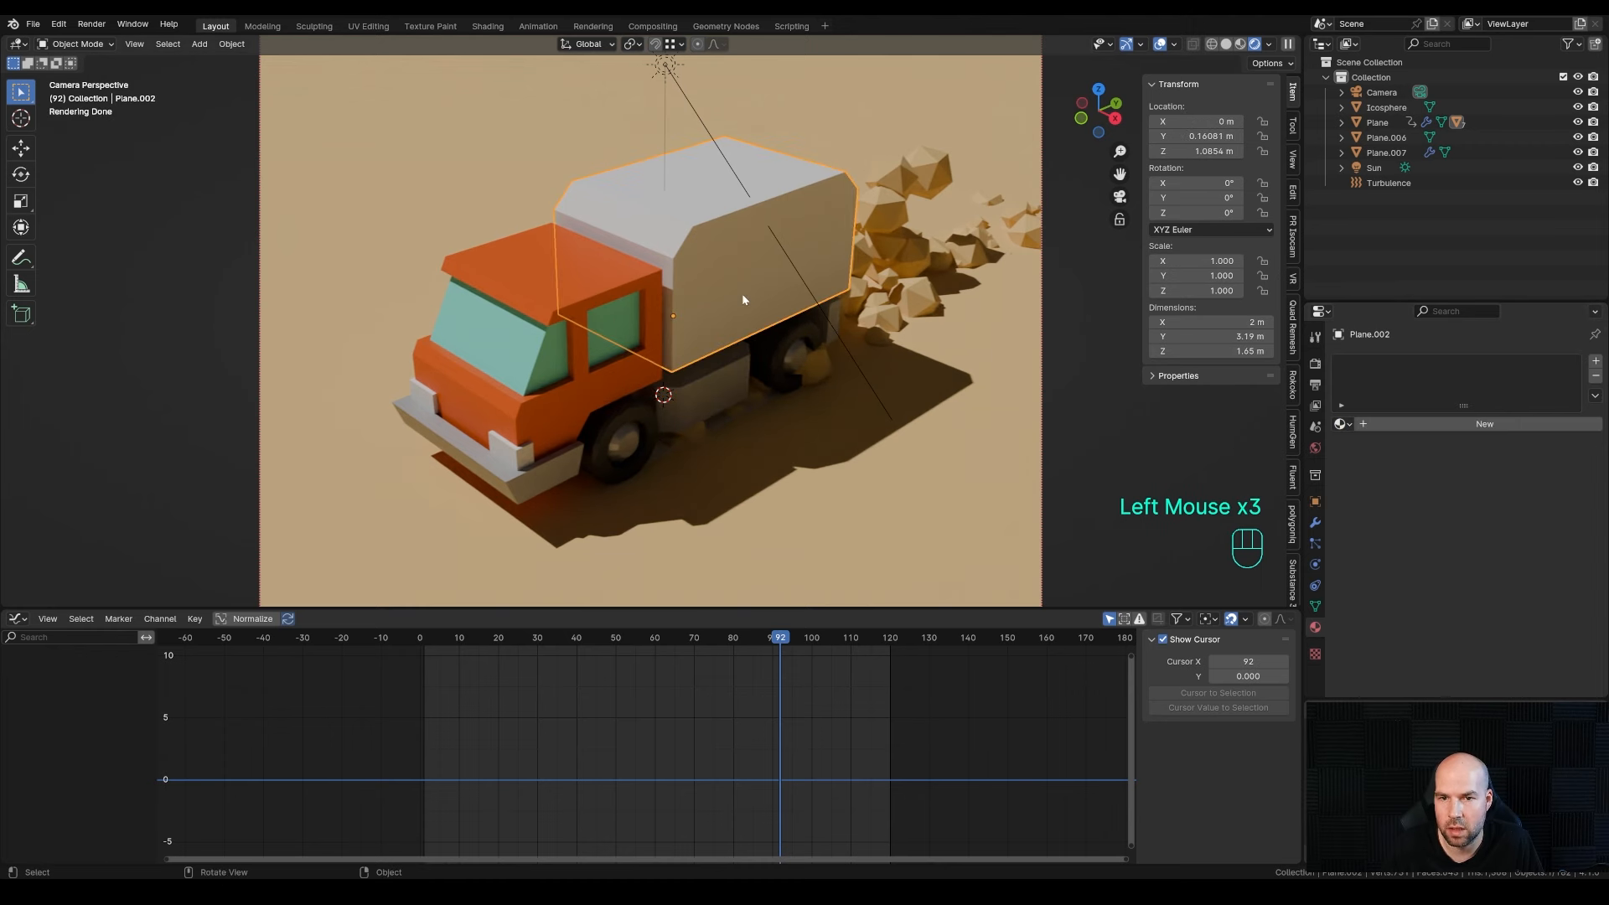
pyautogui.click(1483, 423)
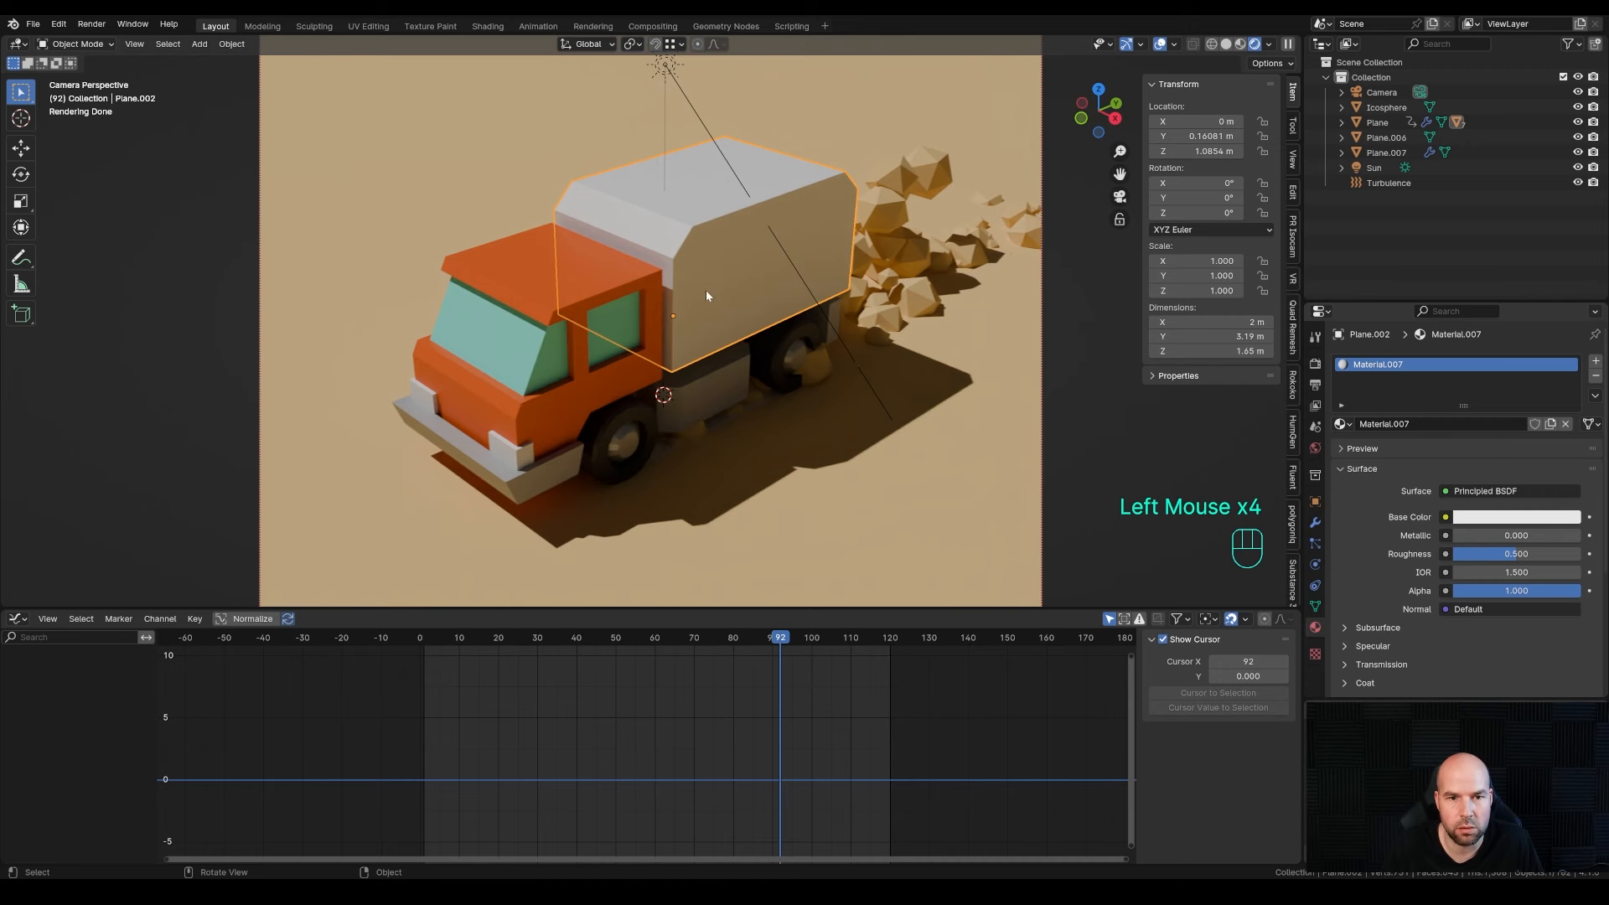
pyautogui.scroll(-1, 705, 295)
pyautogui.click(533, 429)
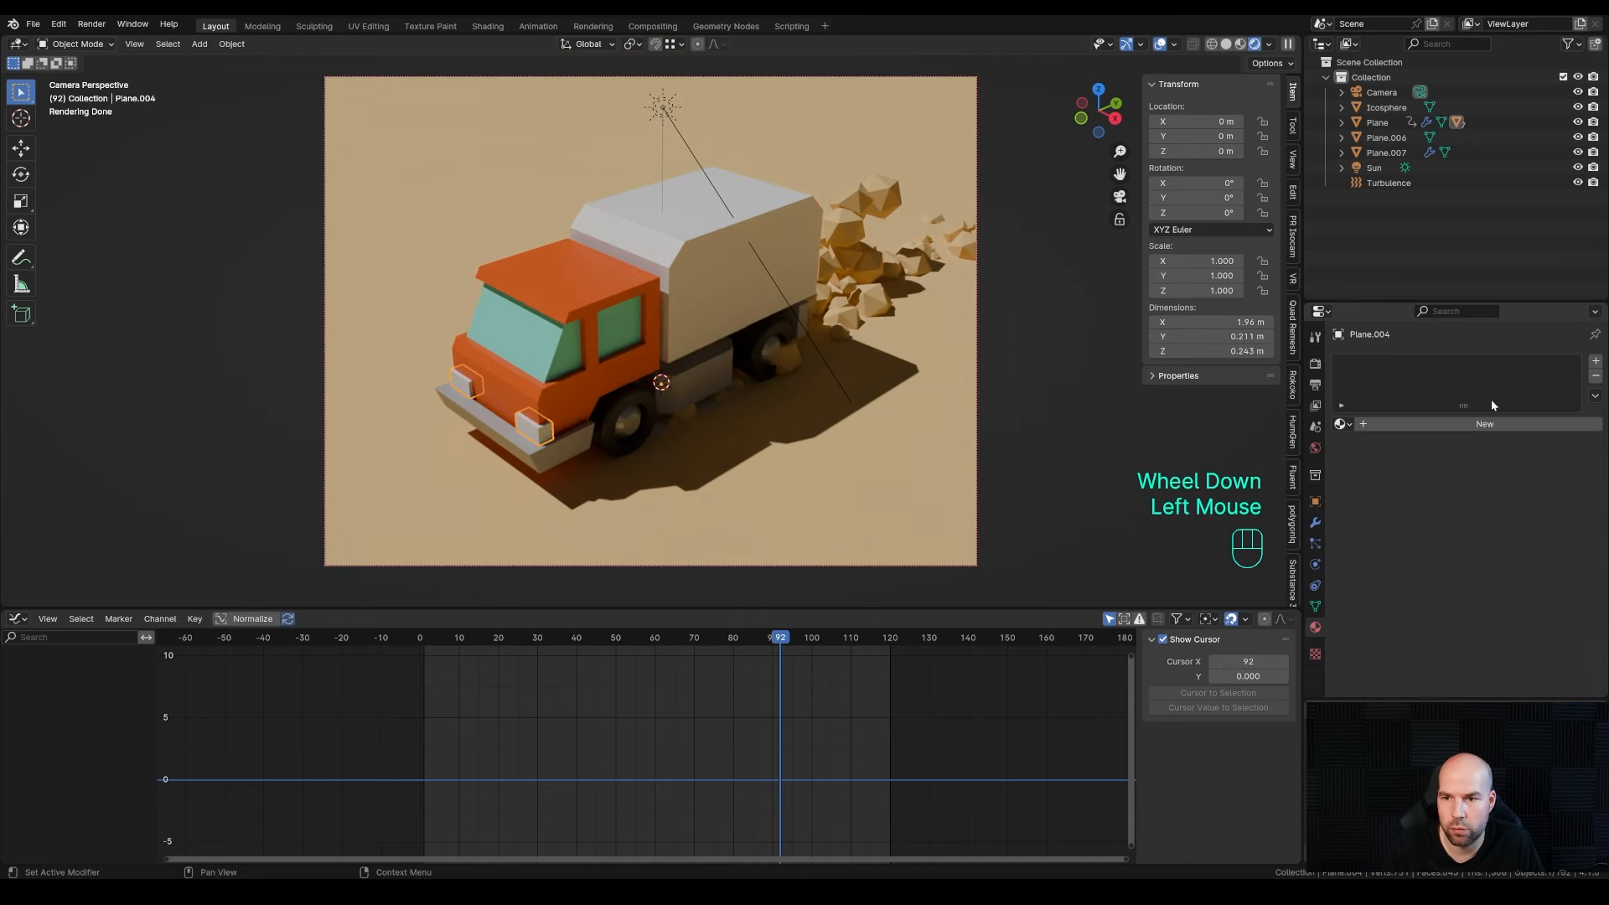
pyautogui.click(1464, 428)
pyautogui.click(1506, 517)
pyautogui.moveTo(1488, 367); pyautogui.dragTo(1448, 386)
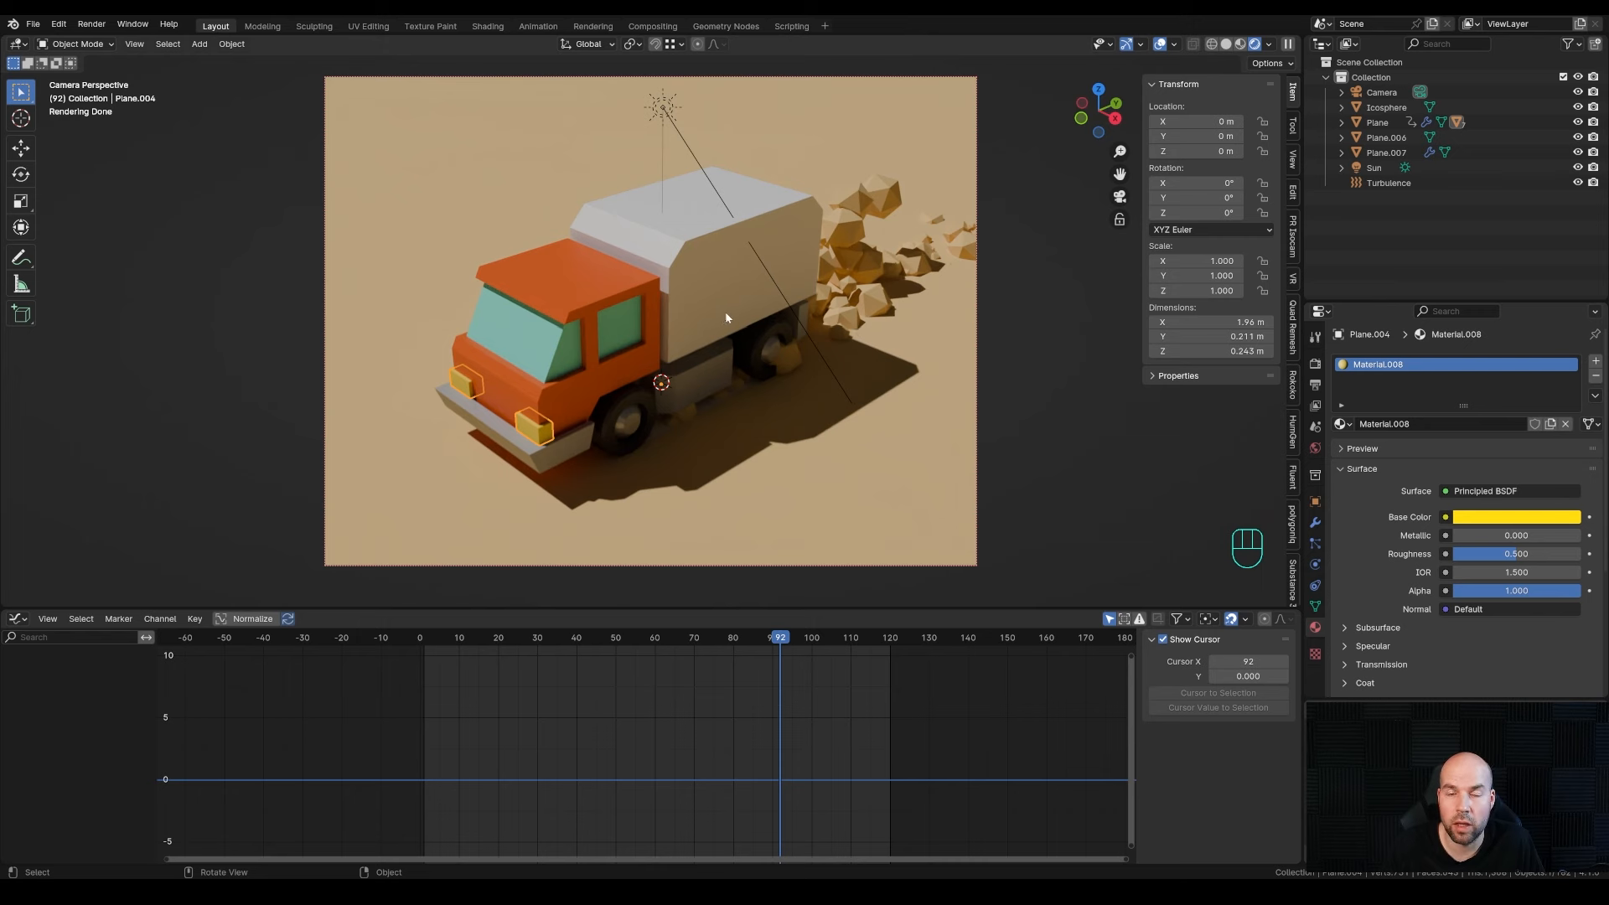
# - Switch the viewport to solid shading and apply Shade Smooth by Angle to the front wheels
pyautogui.click(1226, 45)
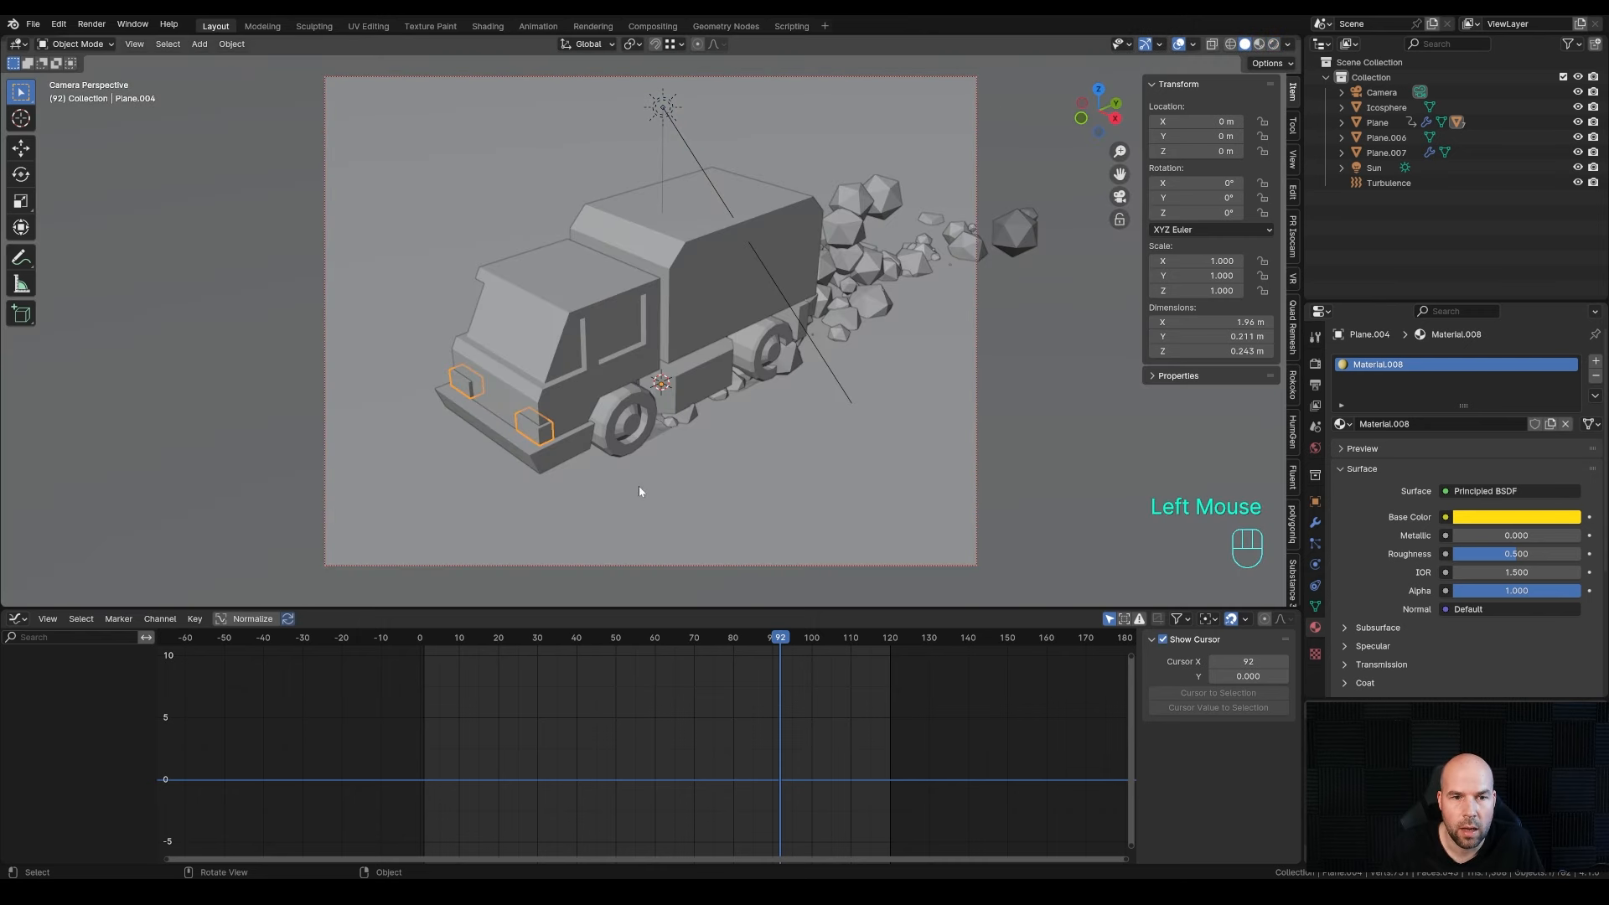
pyautogui.scroll(2, 597, 451)
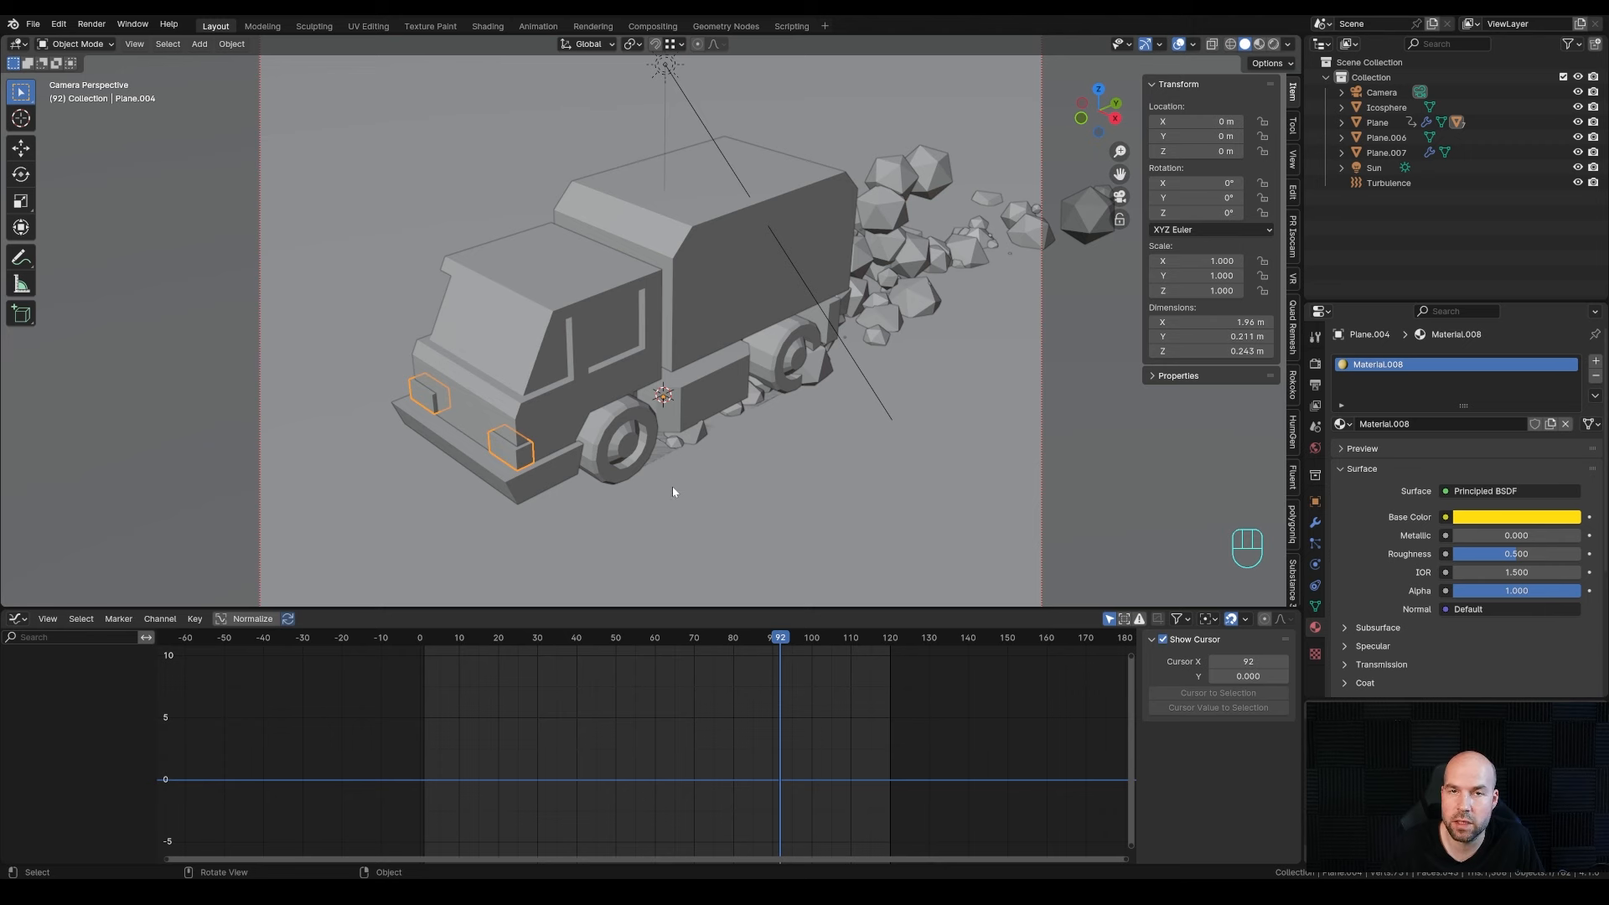
pyautogui.click(635, 445)
pyautogui.rightClick(628, 439)
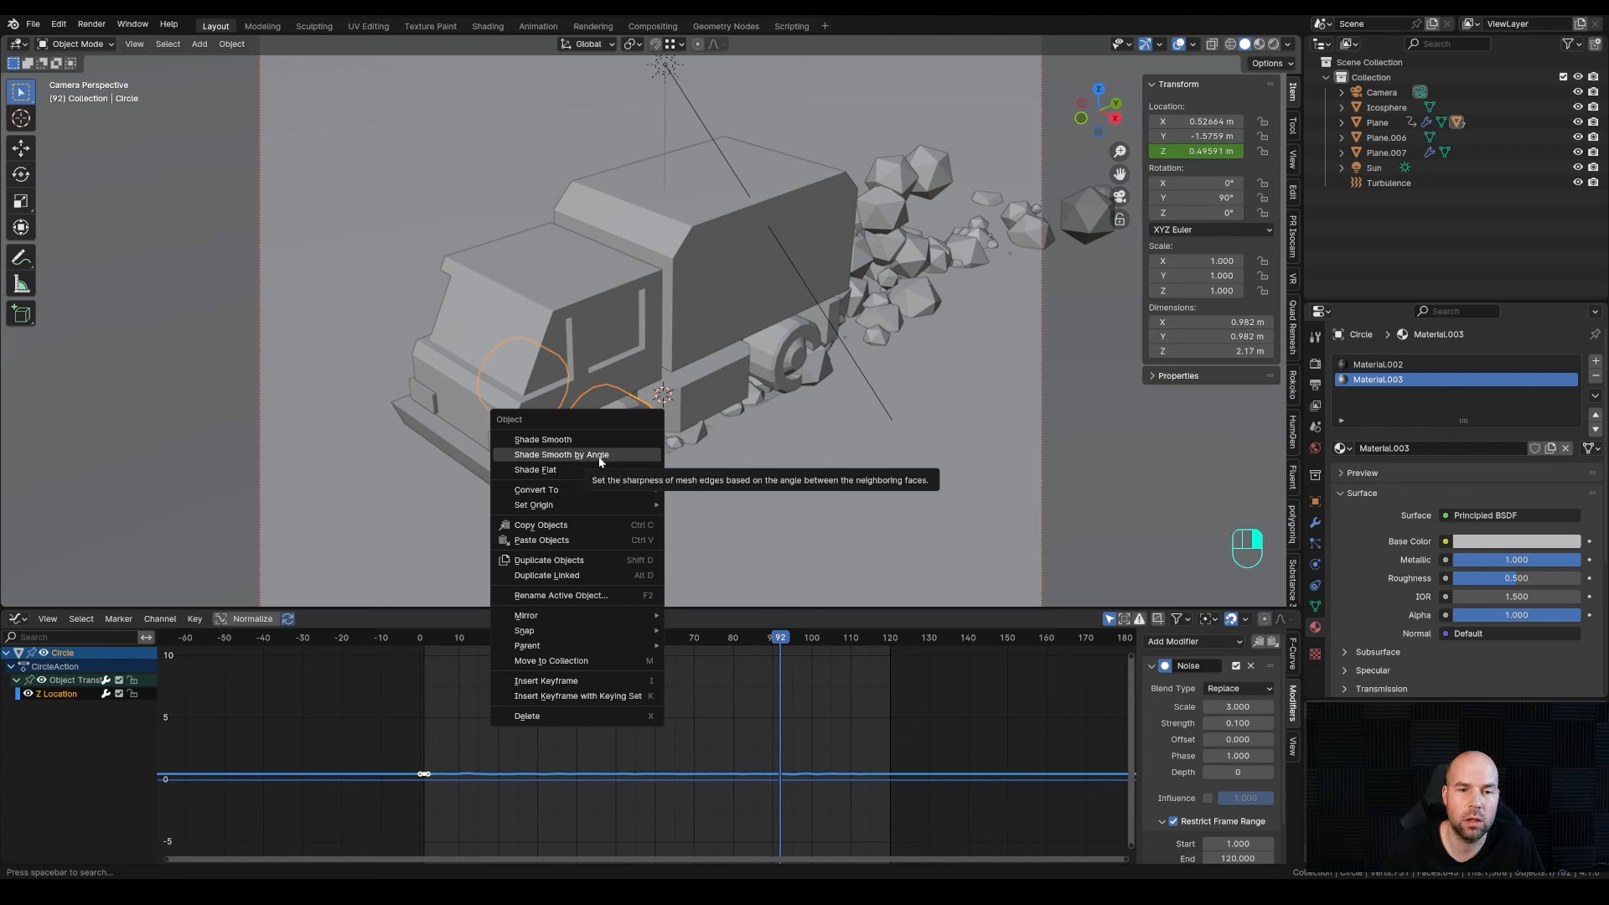
pyautogui.click(600, 455)
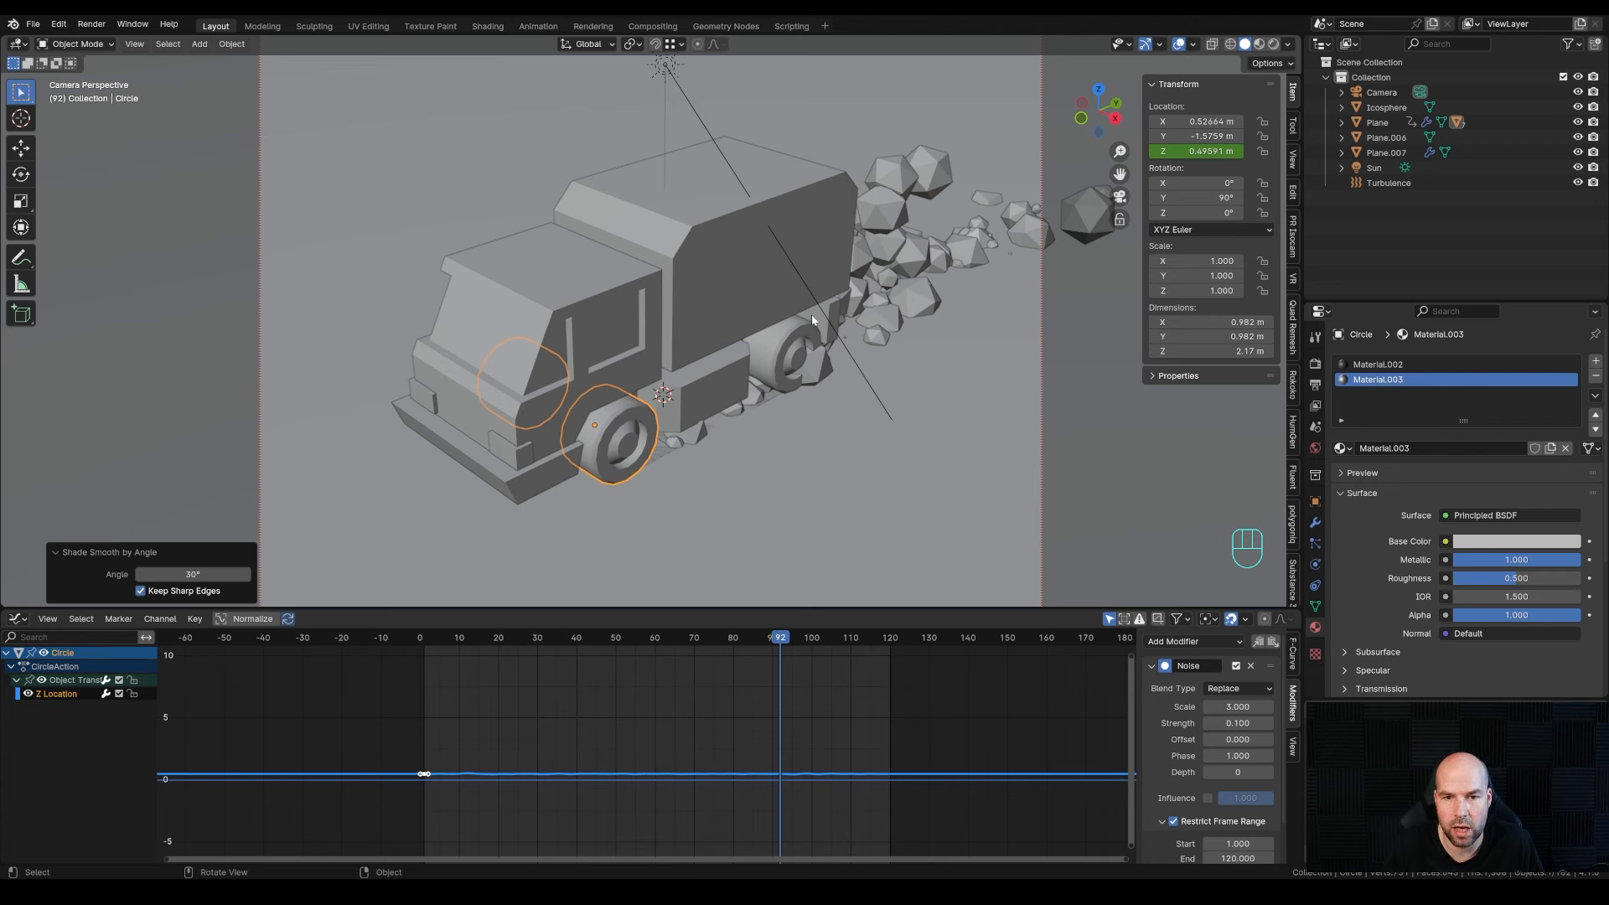
# - Play the animation in rendered shading through the camera to check the truck's materials, motion and dust, and stop it
pyautogui.press('z')
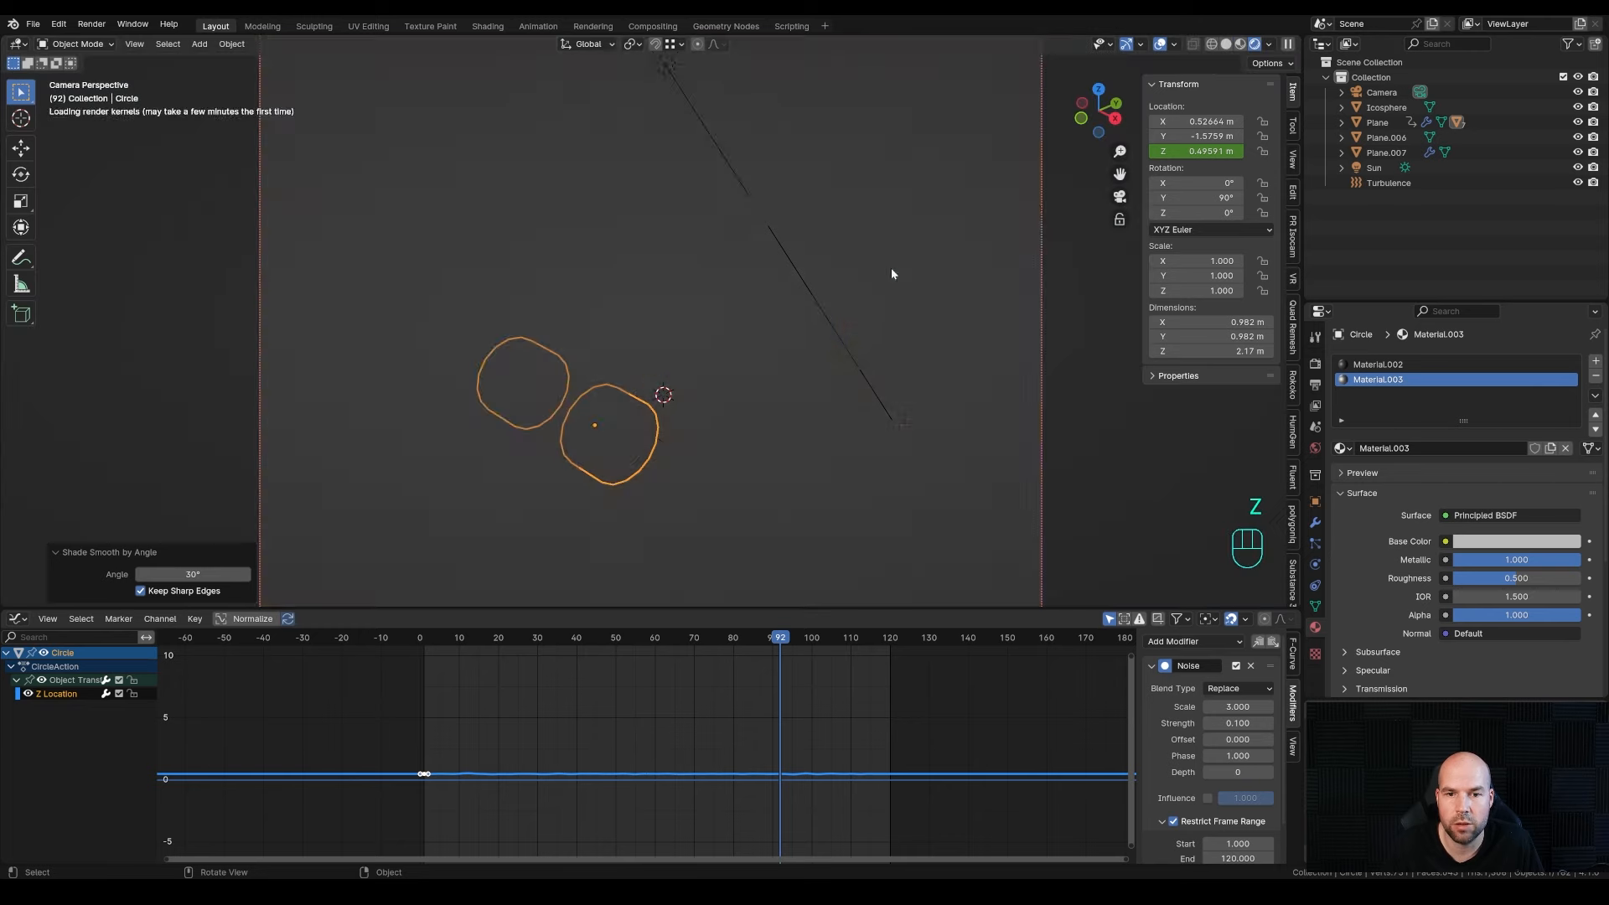
pyautogui.scroll(-2, 891, 273)
pyautogui.click(1002, 315)
pyautogui.press('space')
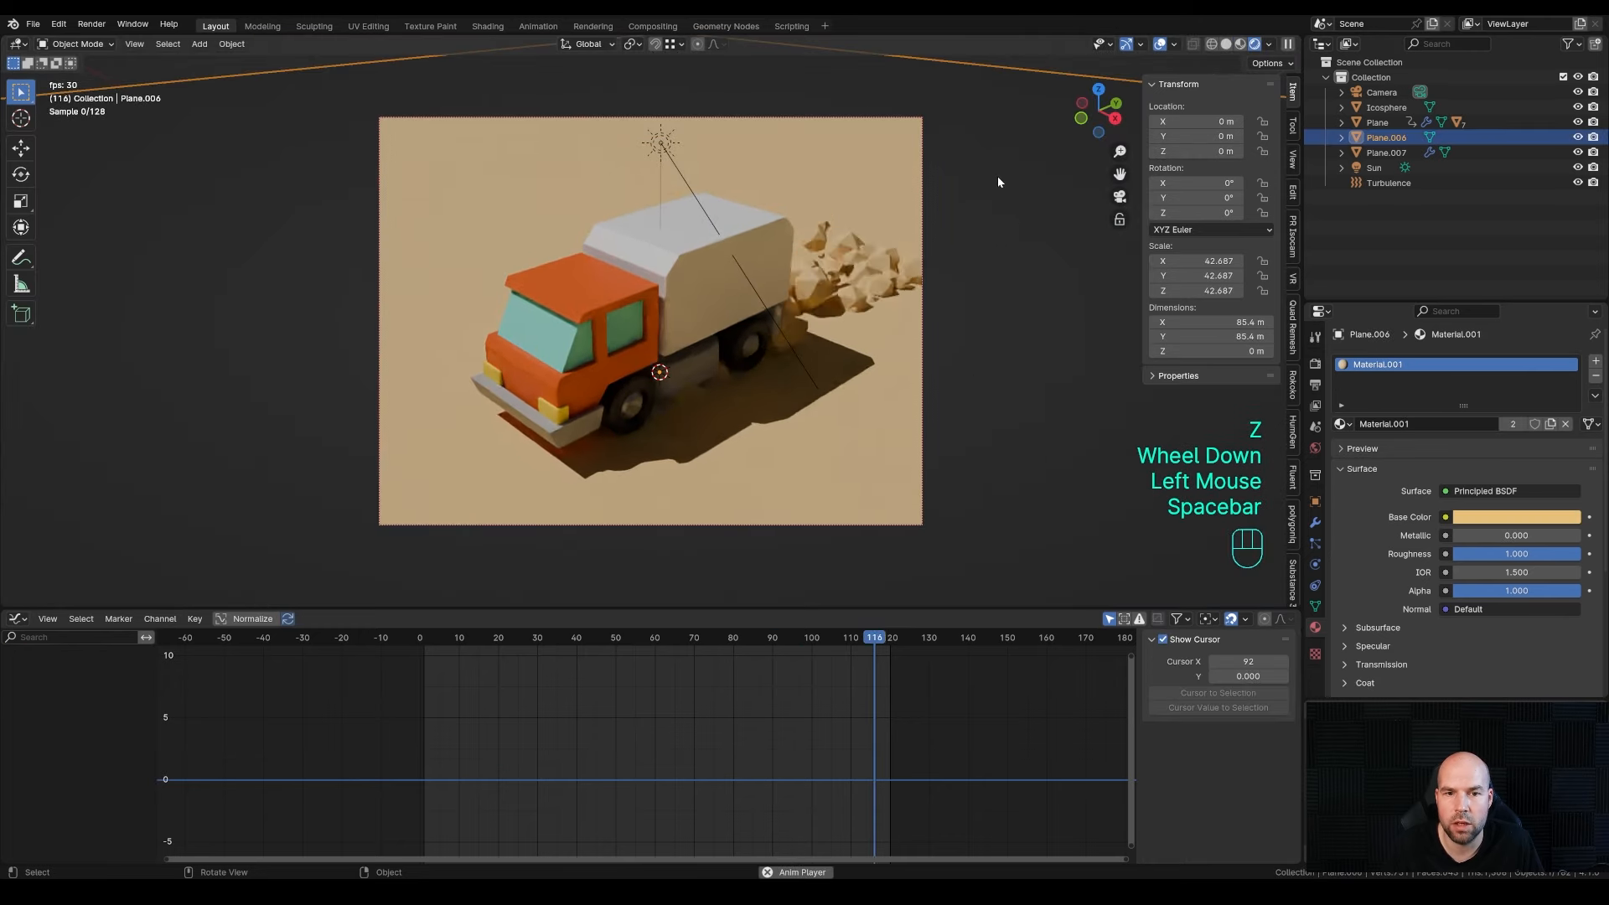
pyautogui.click(1061, 61)
pyautogui.scroll(-2, 772, 298)
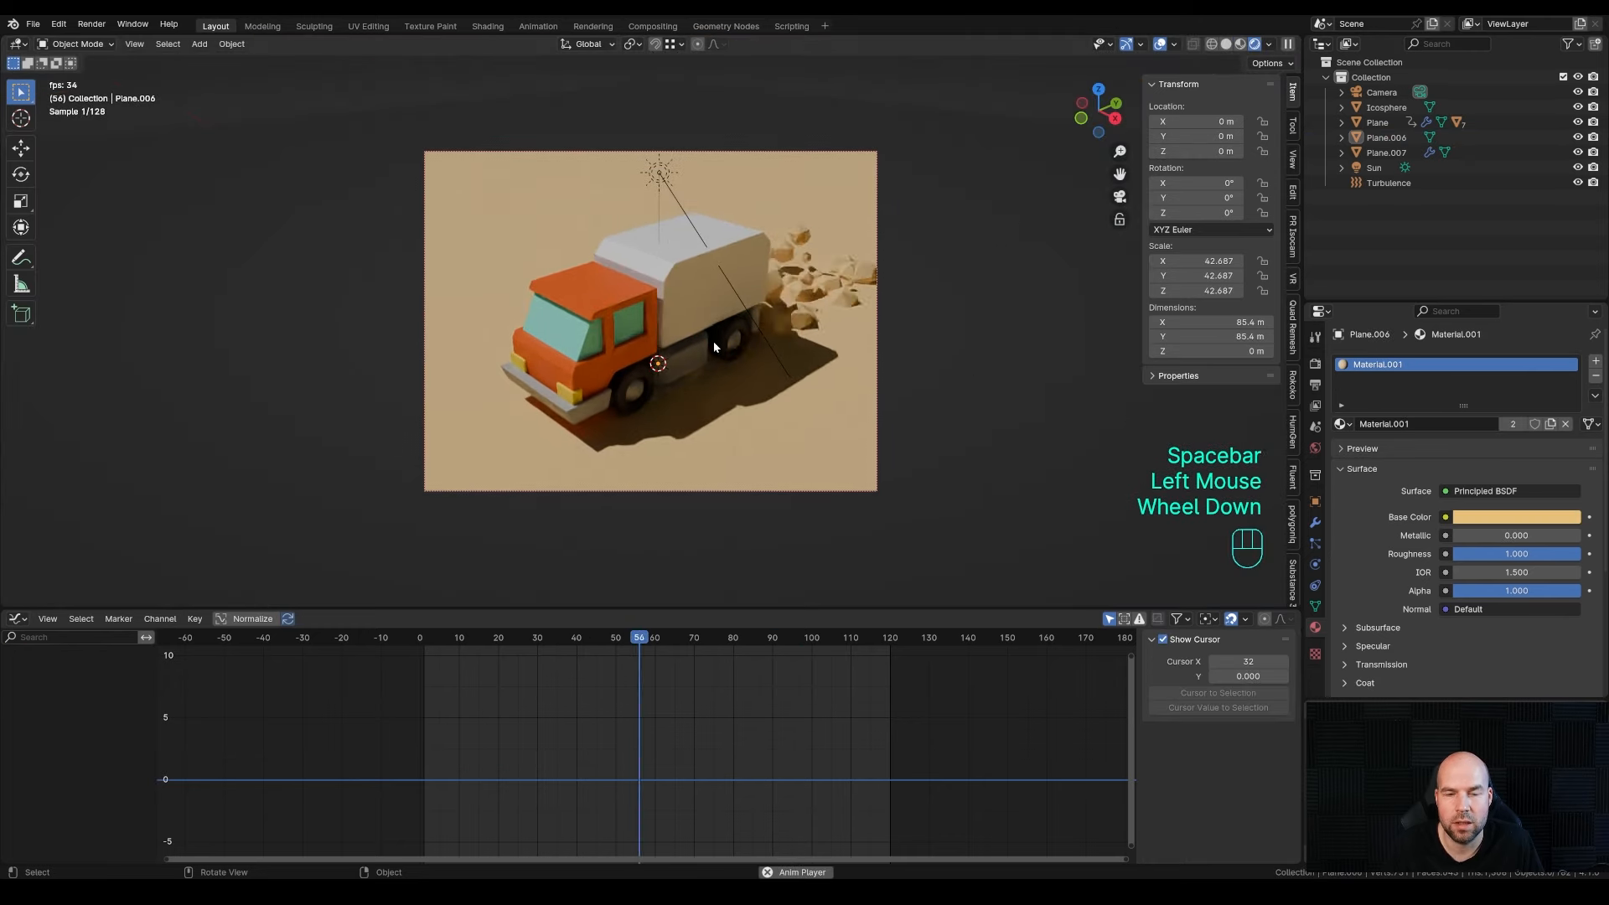
pyautogui.keyDown('shift'); pyautogui.moveTo(712, 340); pyautogui.dragTo(712, 365, button='middle'); pyautogui.keyUp('shift')
pyautogui.scroll(2, 637, 408)
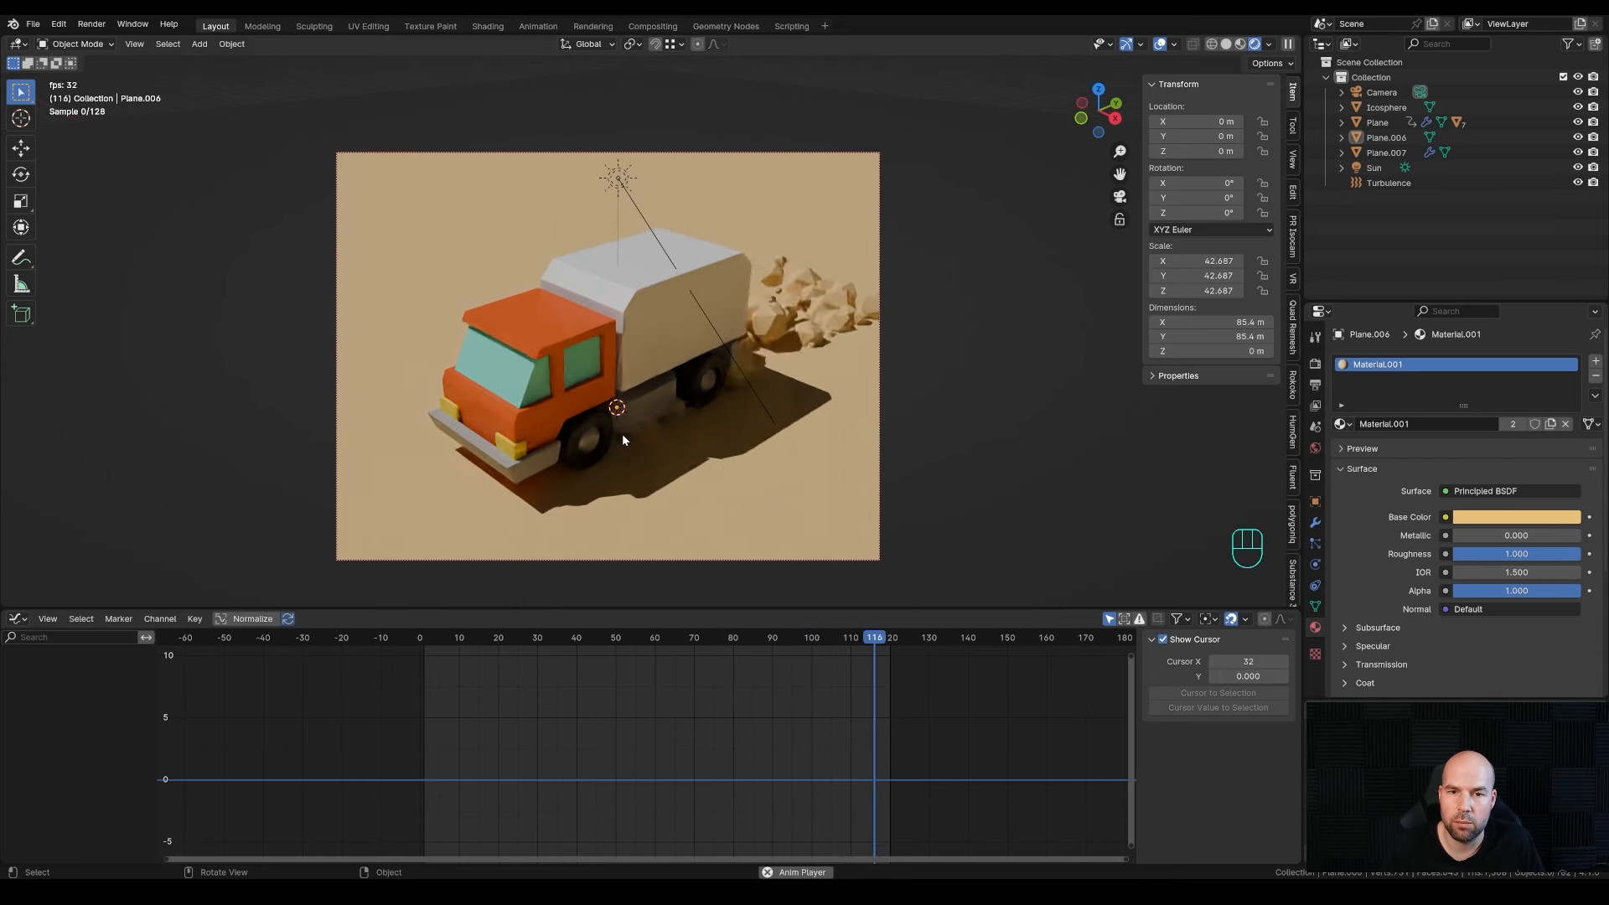
pyautogui.press('space')
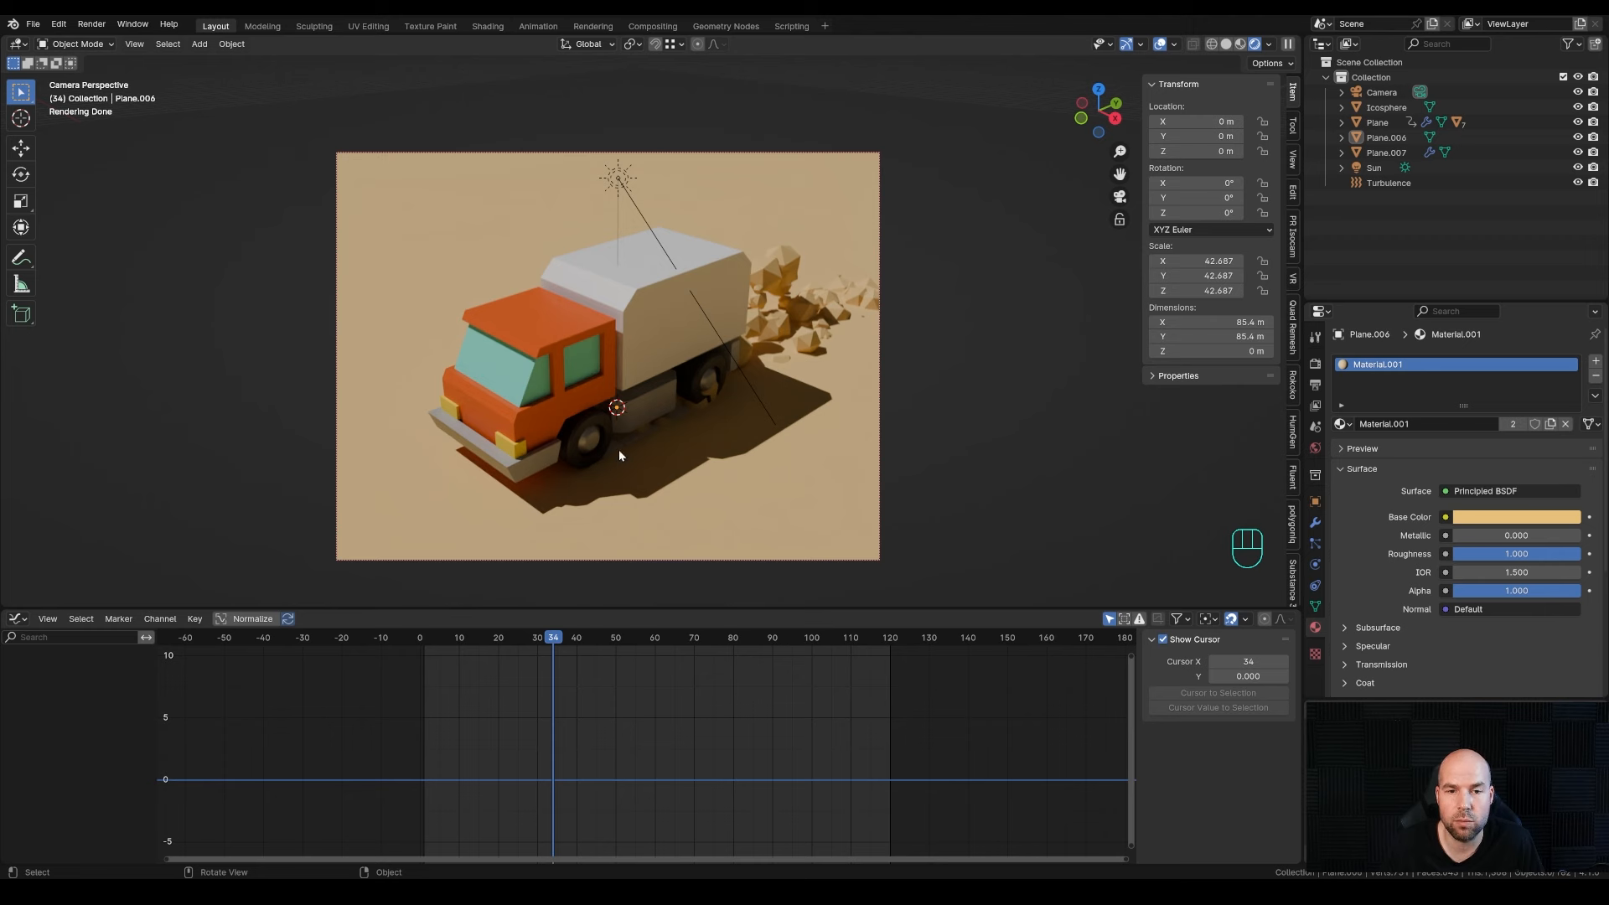
# - Set the render output's file format to FFmpeg Video
pyautogui.click(1314, 363)
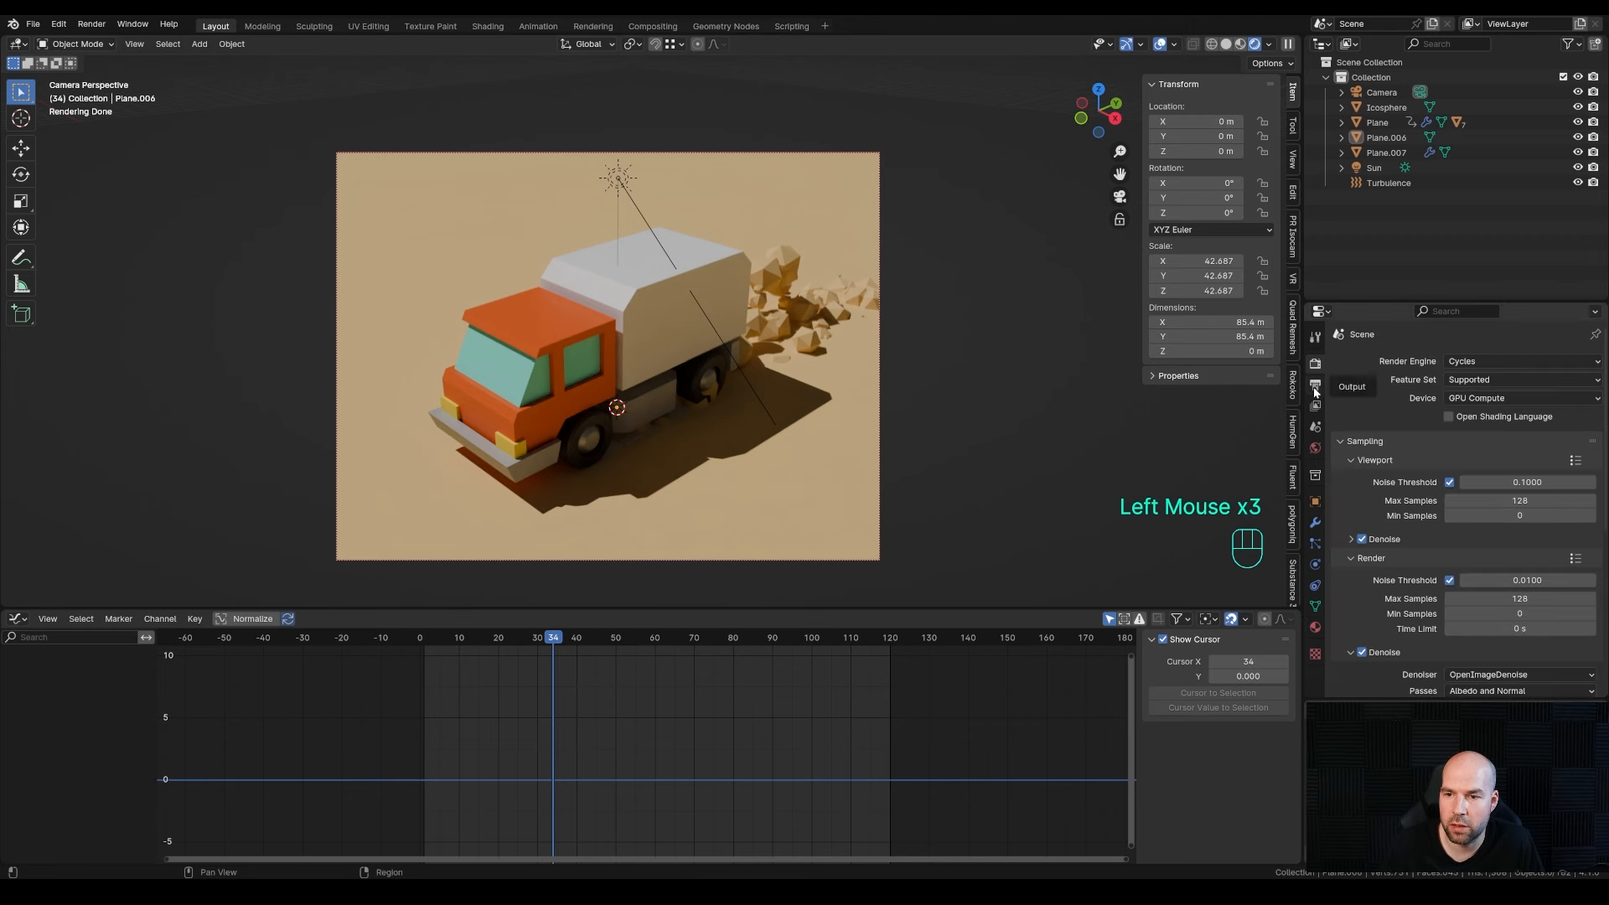
pyautogui.click(1315, 386)
pyautogui.scroll(-2, 1463, 547)
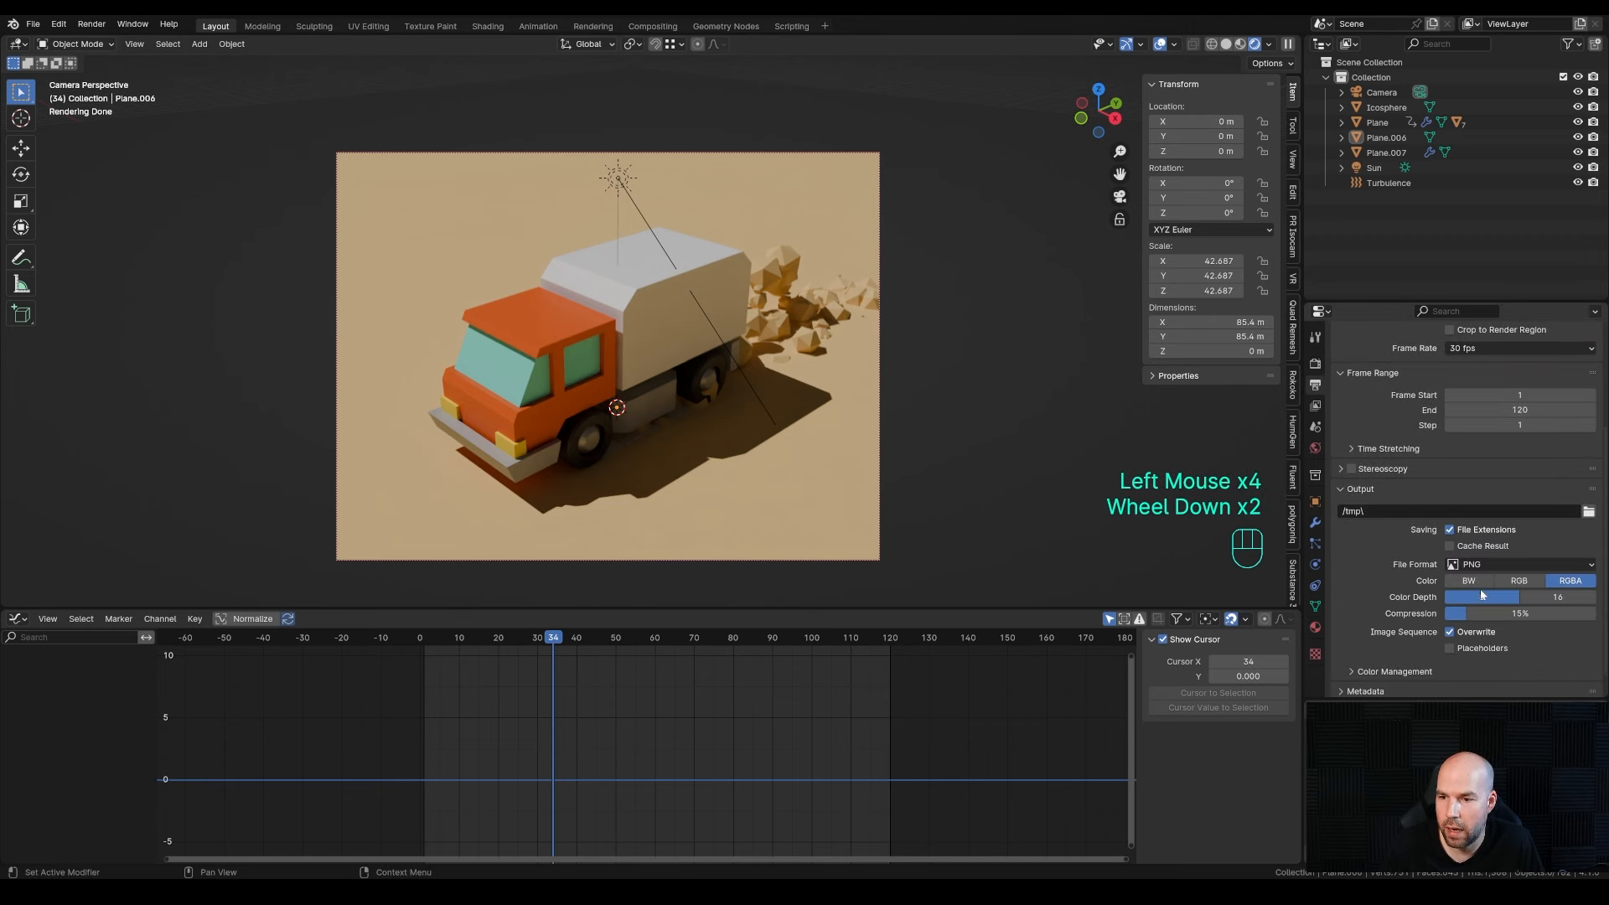
pyautogui.click(1479, 564)
pyautogui.click(1533, 639)
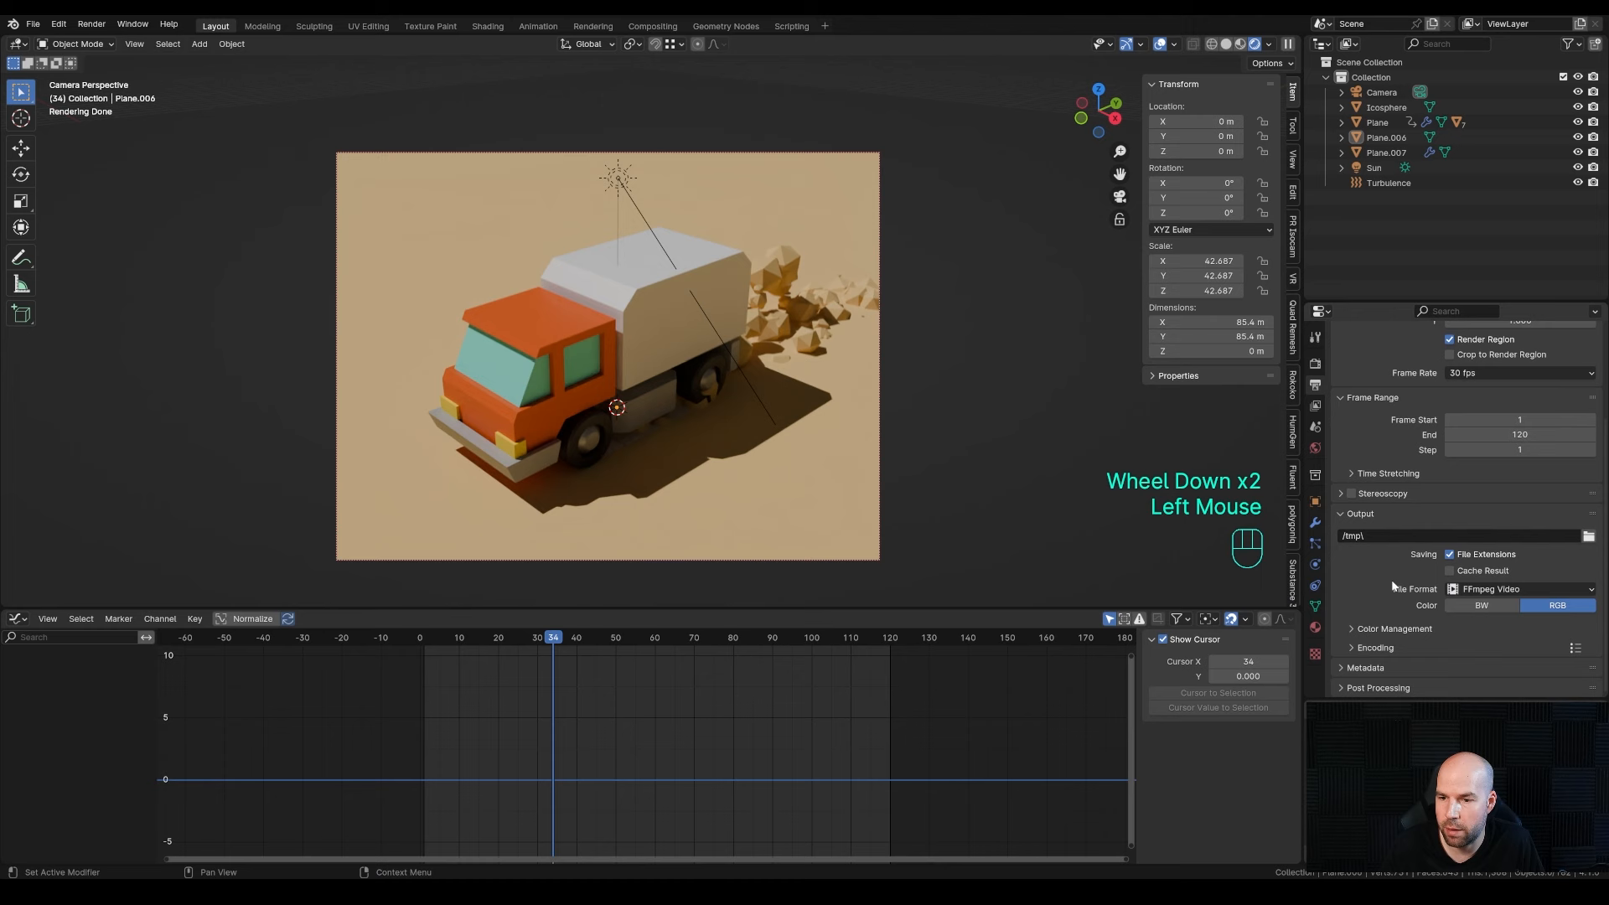
# - Set the video encoding container to MPEG-4
pyautogui.click(1370, 648)
pyautogui.scroll(-2, 1476, 591)
pyautogui.click(1488, 551)
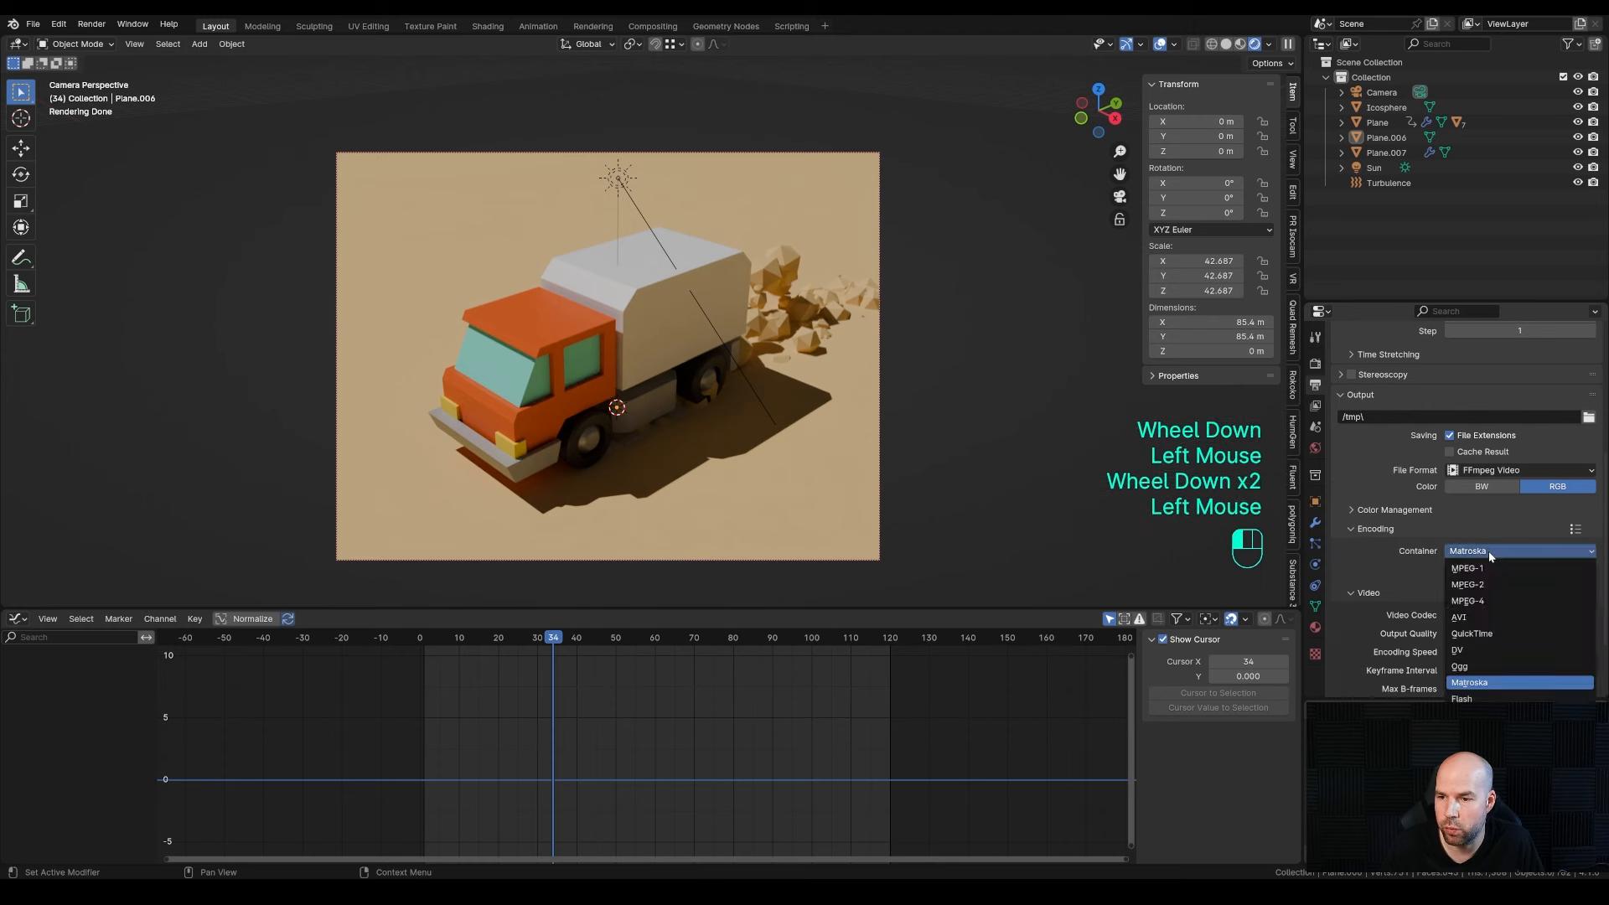
pyautogui.click(1488, 601)
pyautogui.scroll(1, 1444, 600)
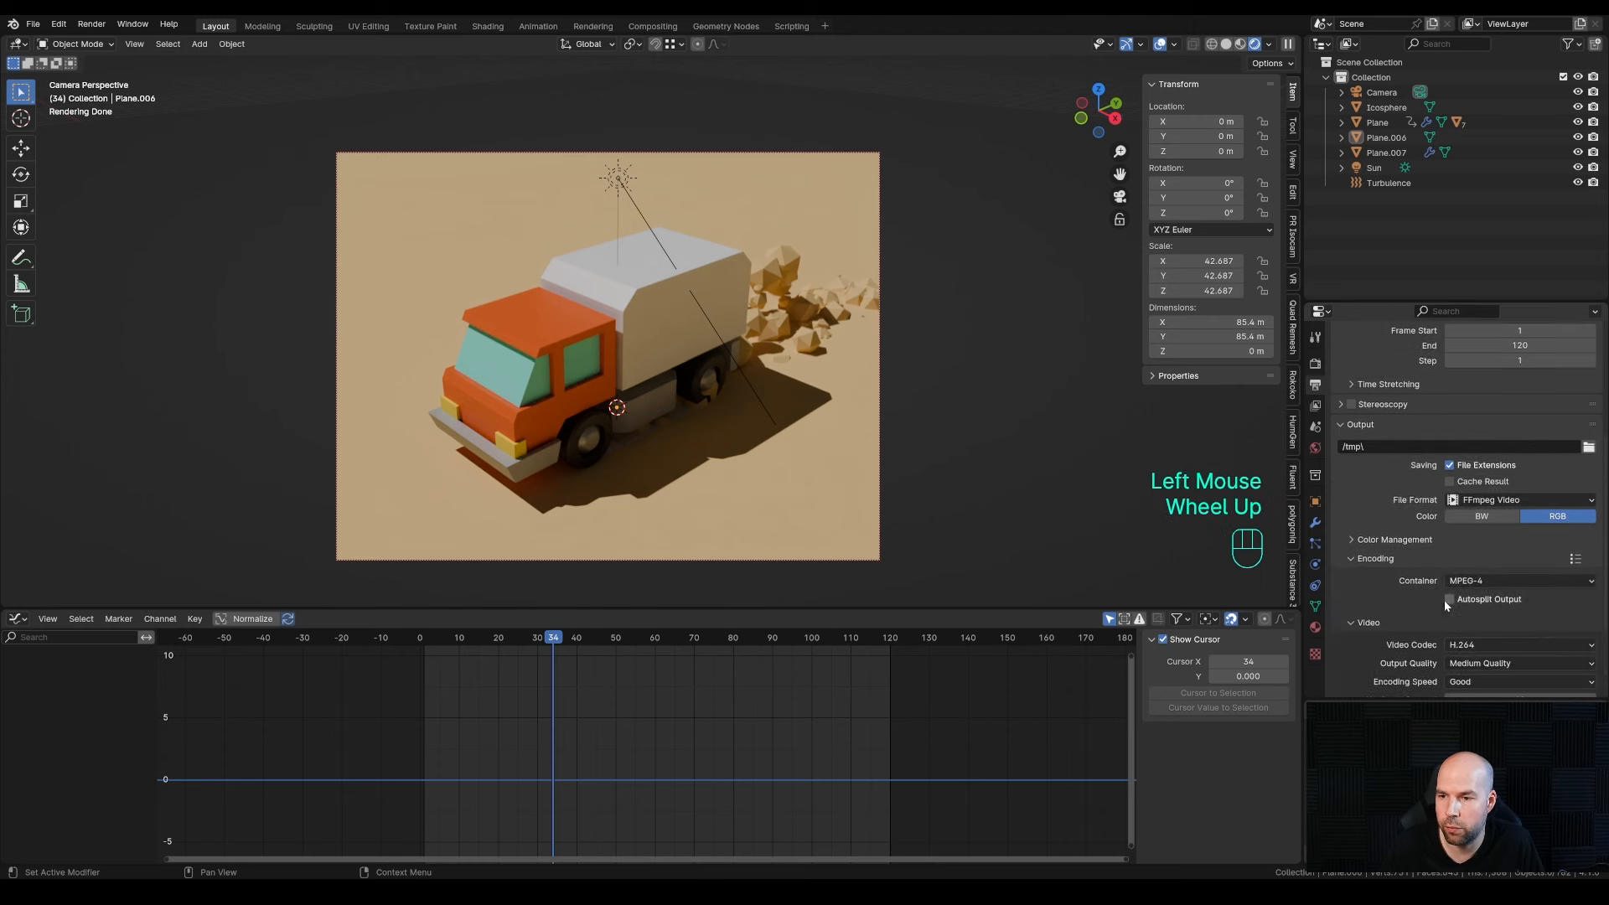
pyautogui.scroll(1, 1444, 600)
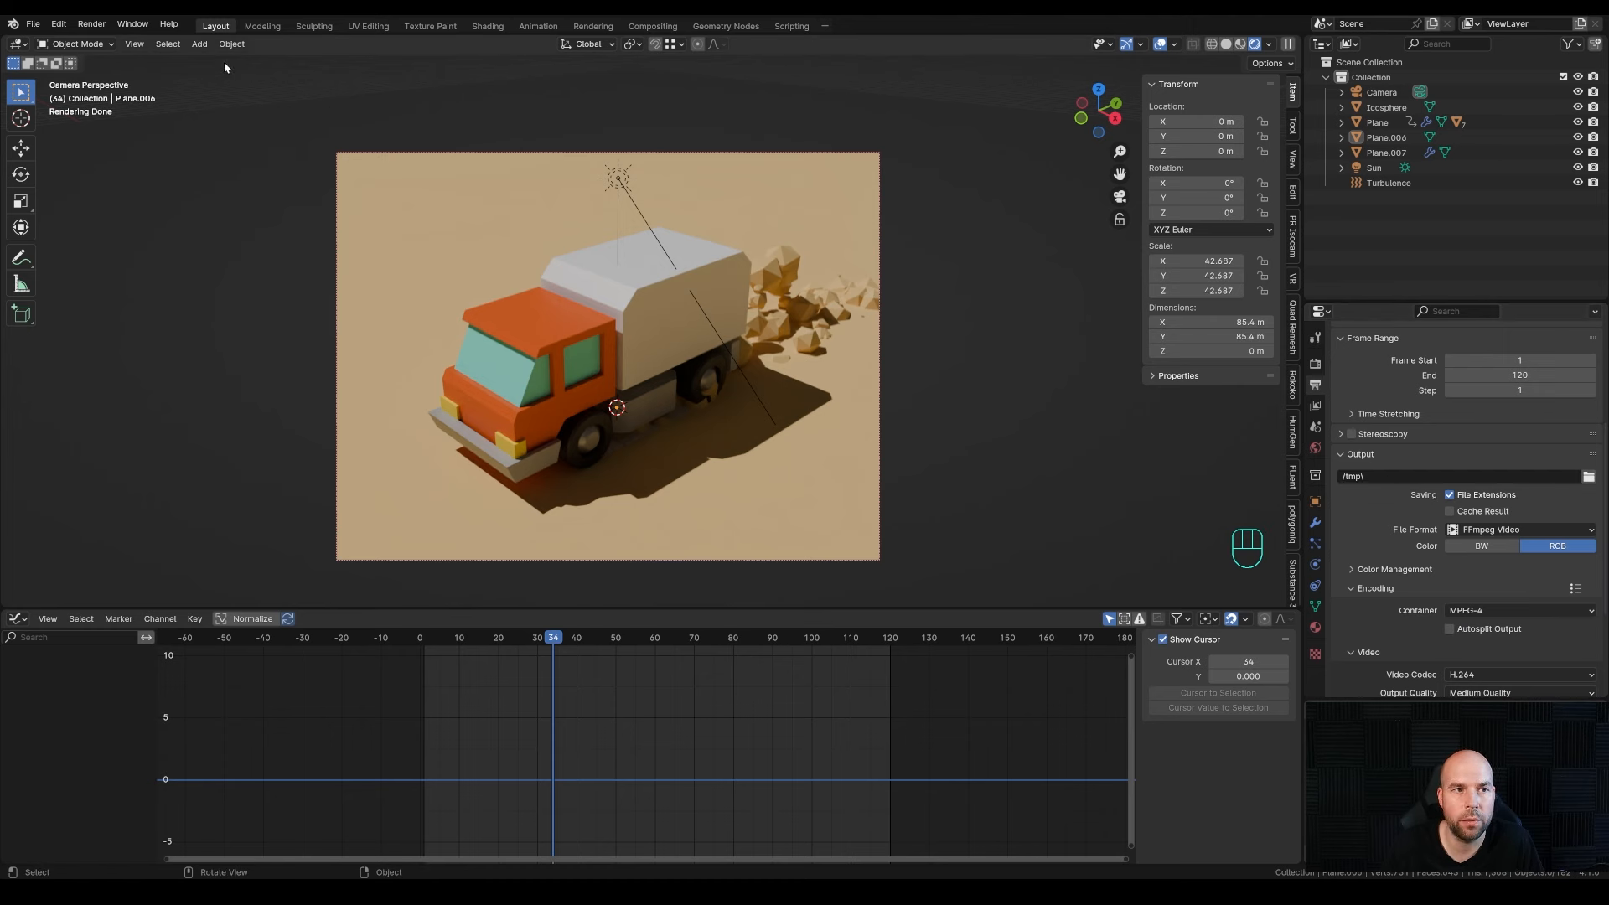
pyautogui.click(91, 26)
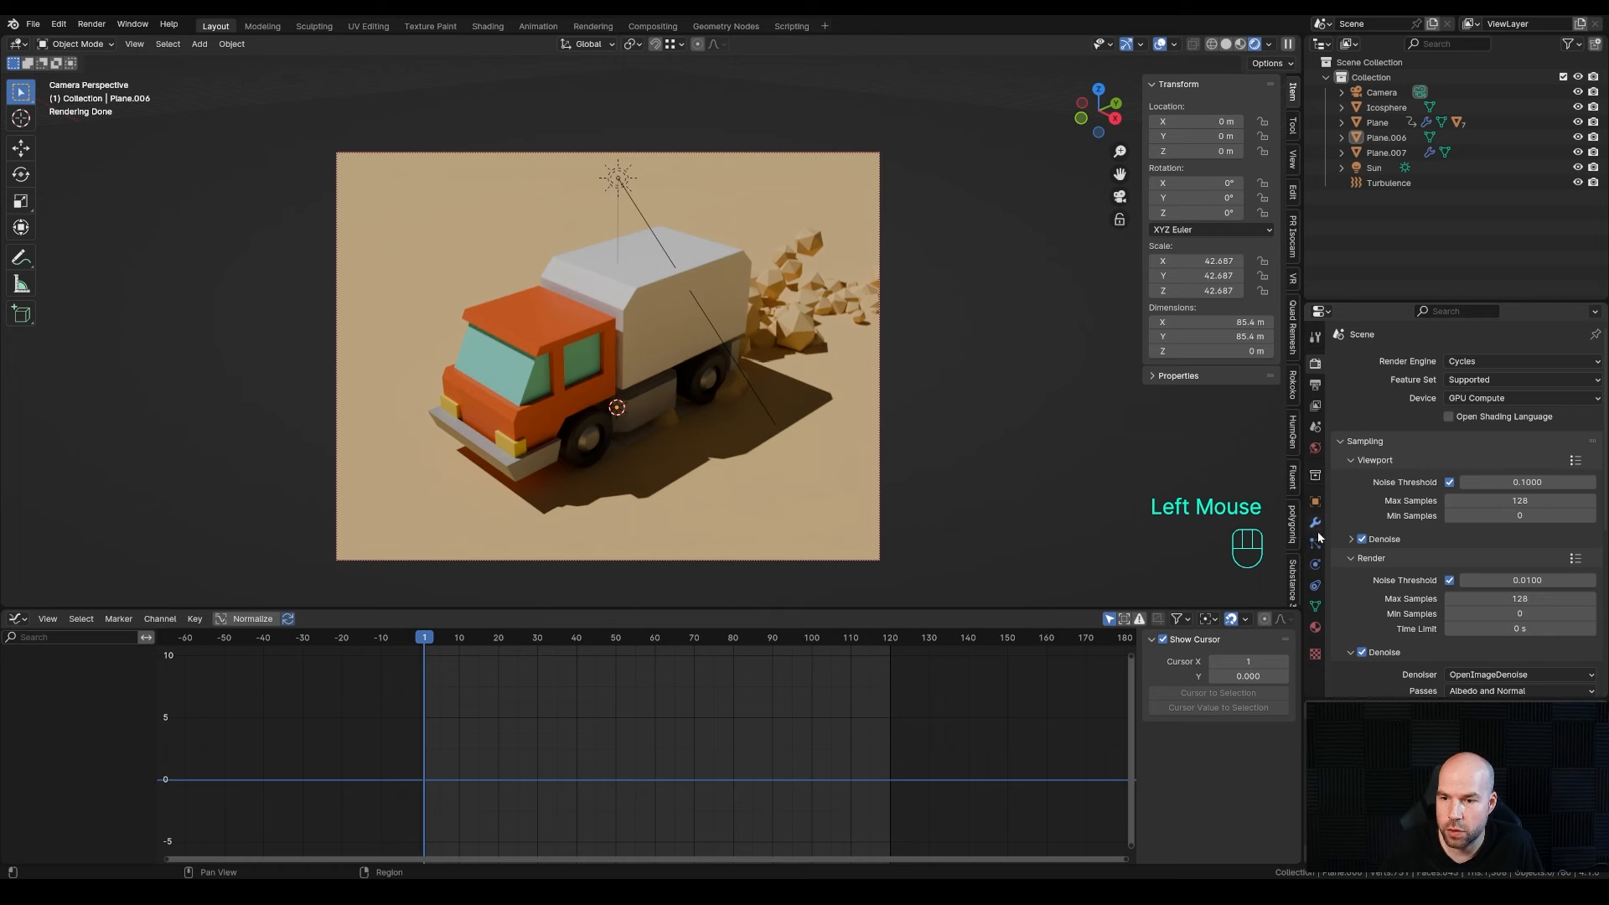
# - Set the world background to a blue-violet with hue 0.675, saturation 0.897 and value 0.631, and play the animation
pyautogui.click(1315, 449)
pyautogui.click(1497, 455)
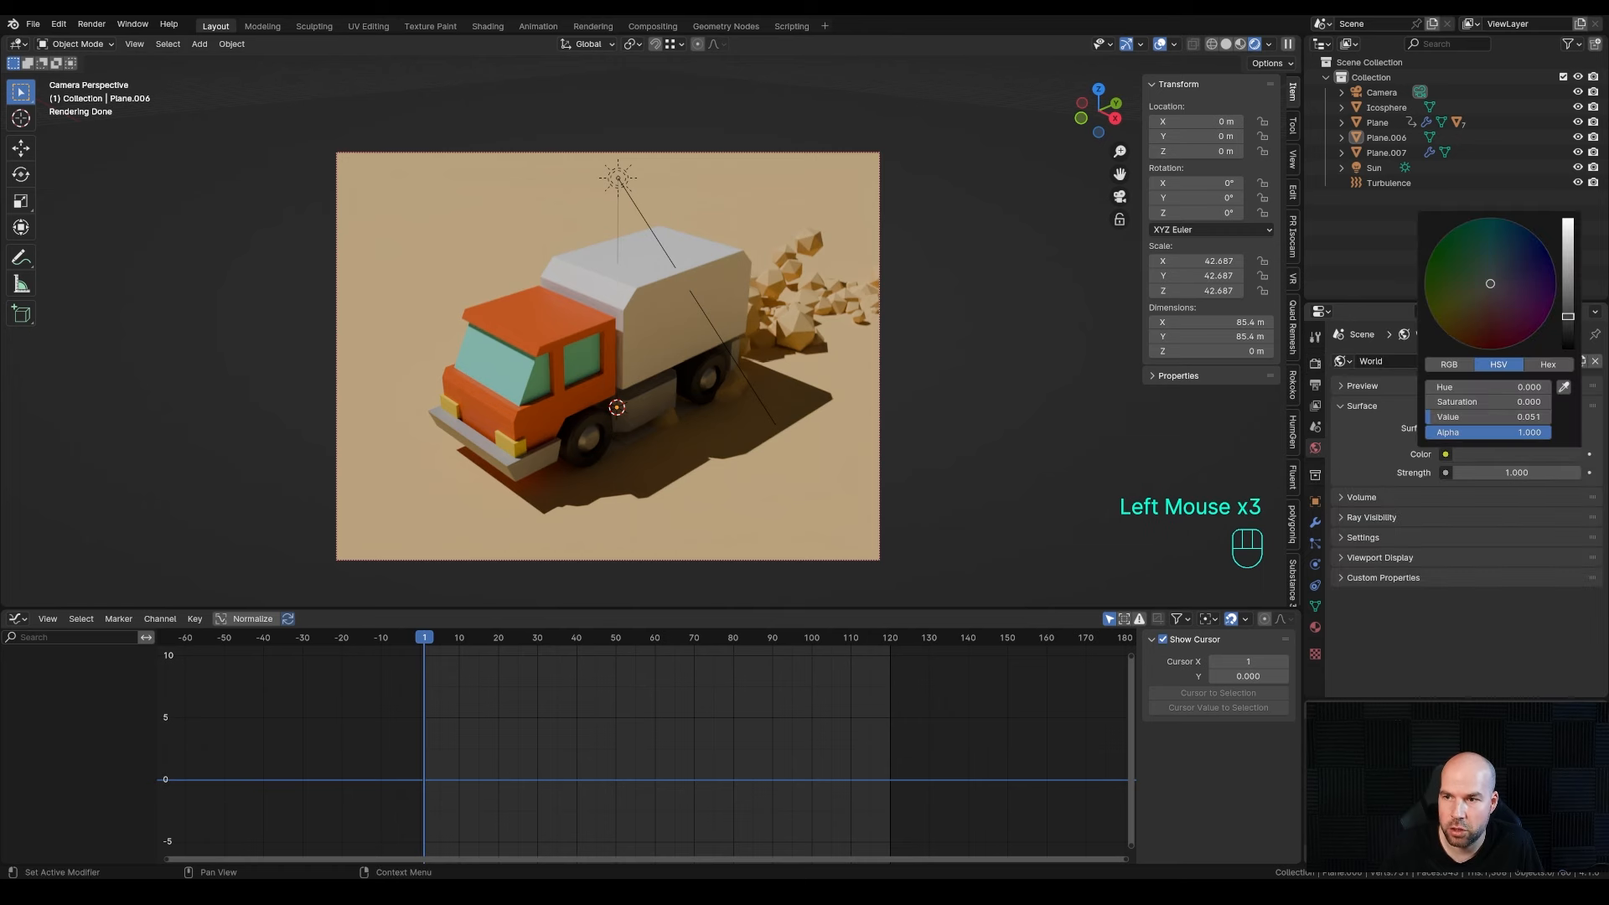
pyautogui.moveTo(1498, 274); pyautogui.dragTo(1518, 261)
pyautogui.moveTo(1568, 317); pyautogui.dragTo(1568, 274)
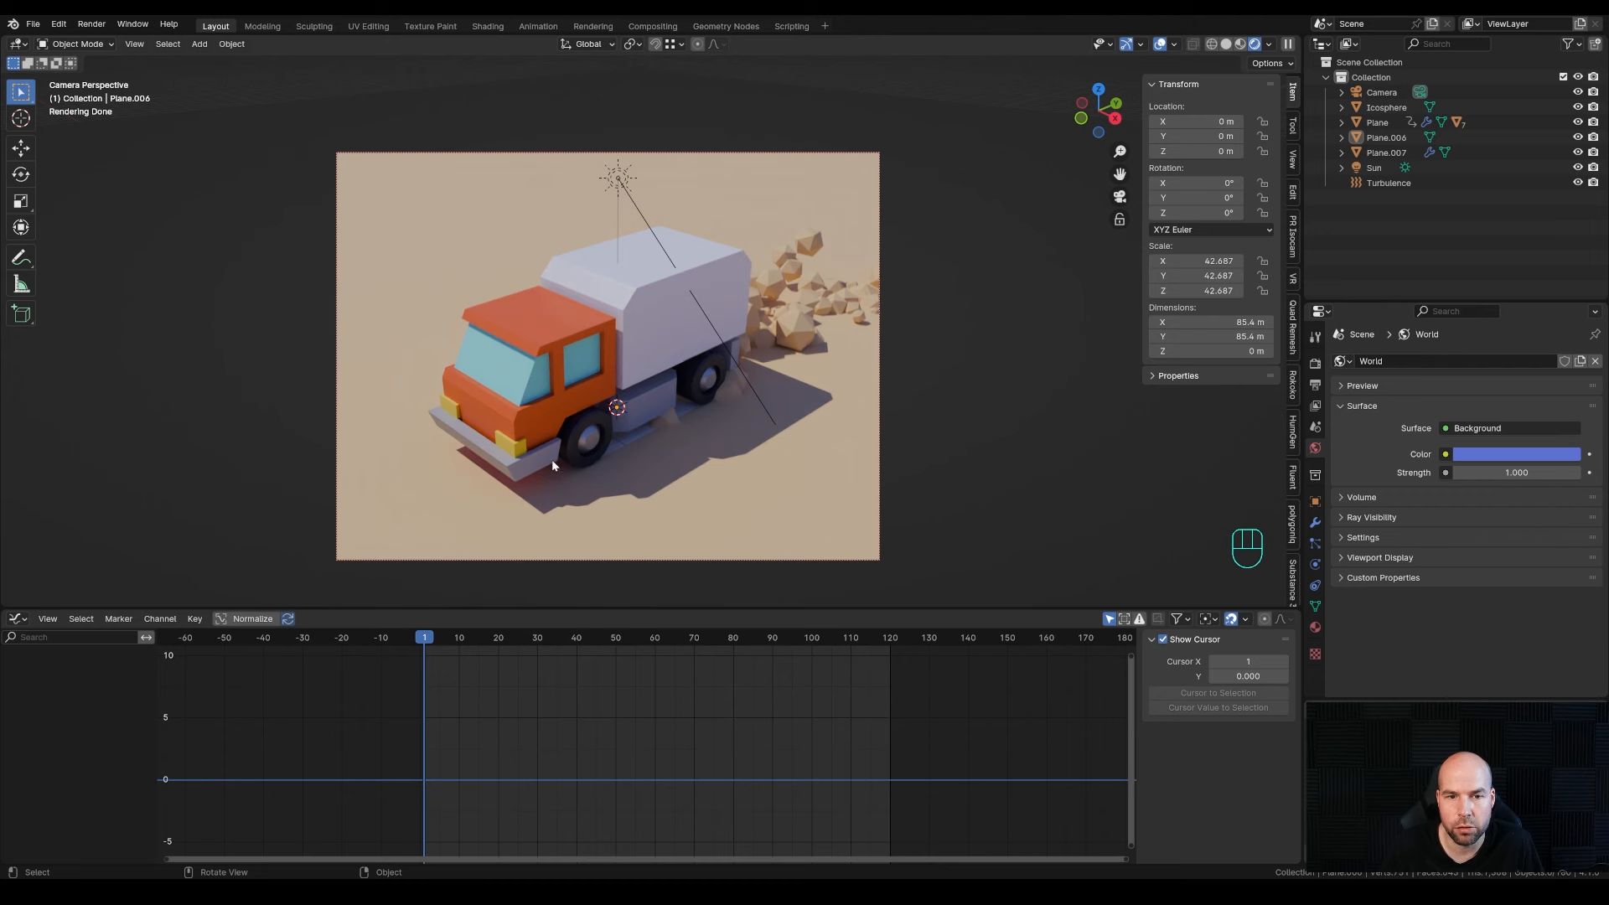
pyautogui.click(1505, 457)
pyautogui.moveTo(1517, 261); pyautogui.dragTo(1530, 265)
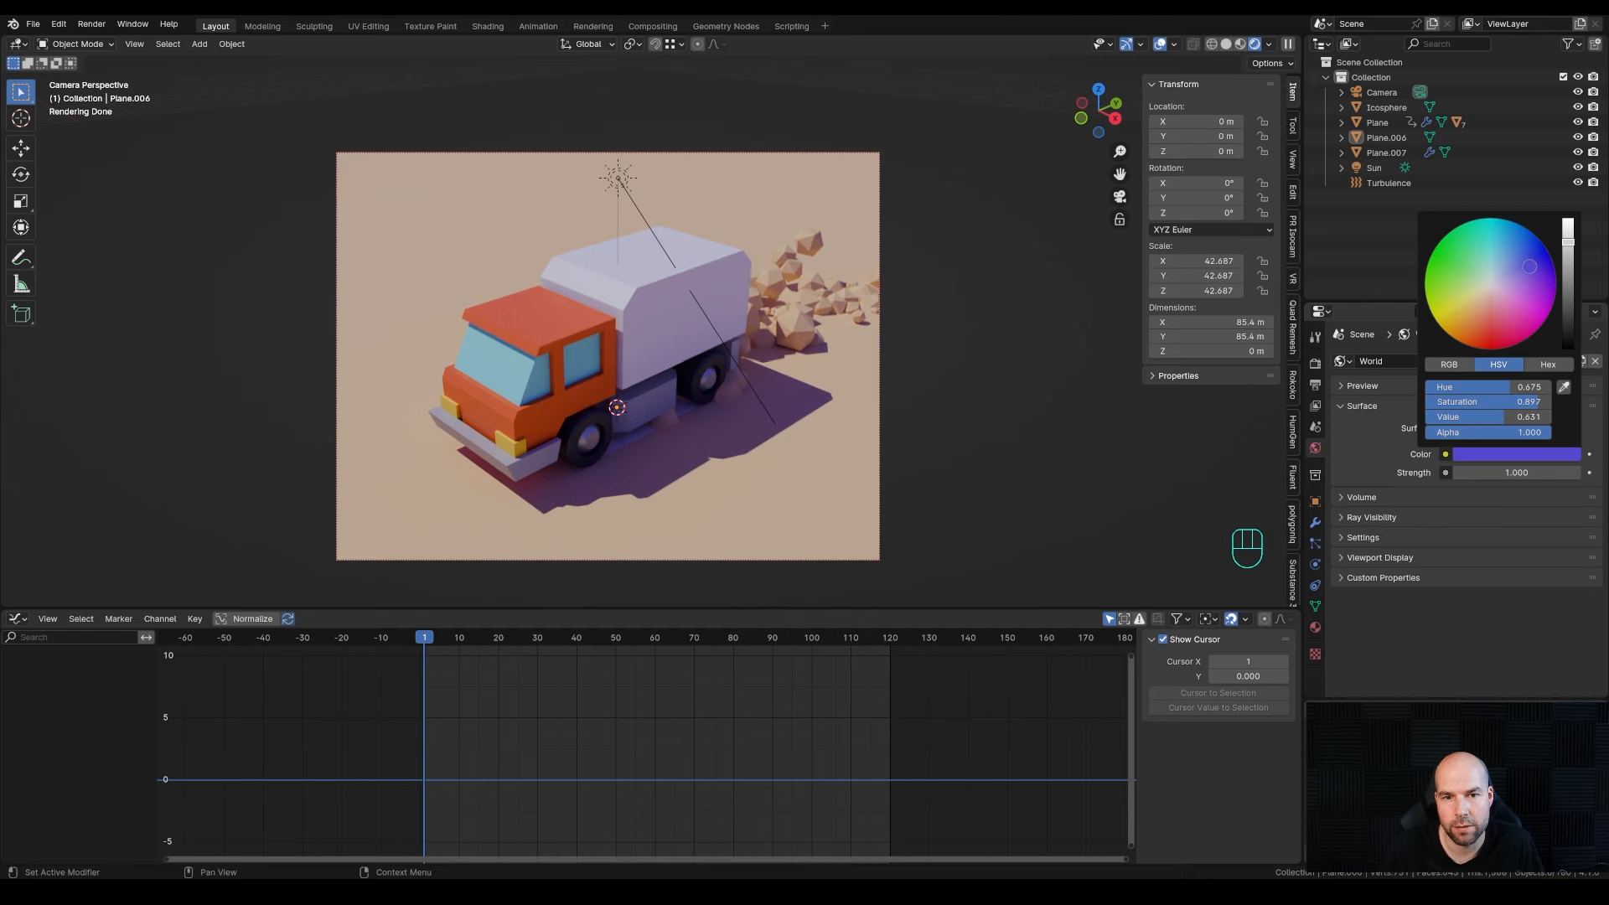
pyautogui.press('space')
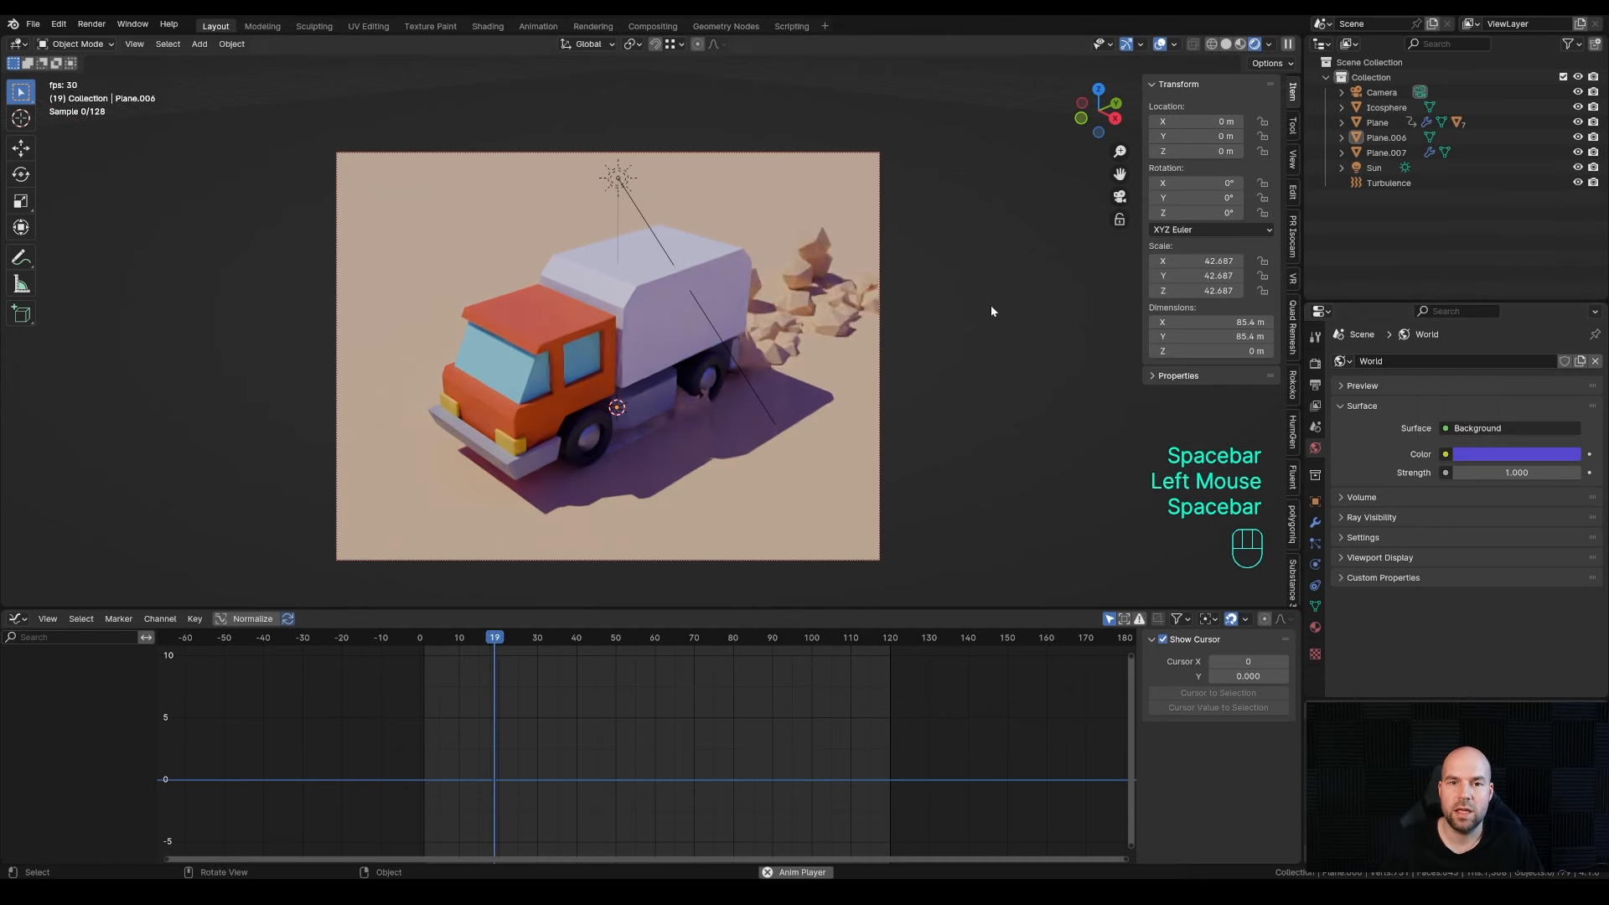